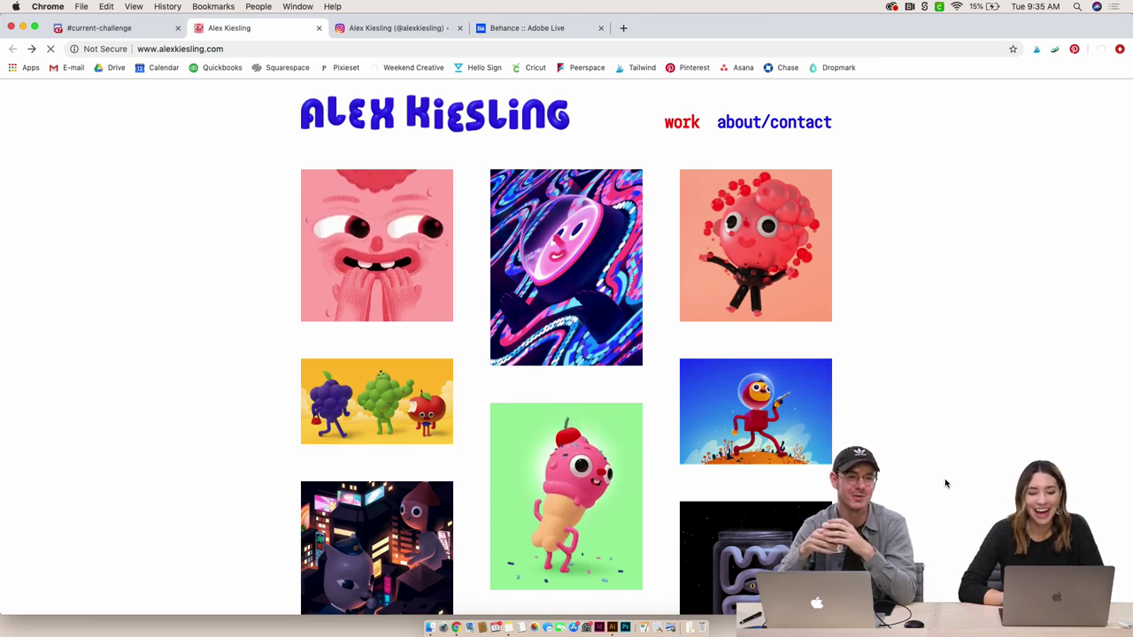
{"action": "scroll", "coordinate": [946, 484], "scroll_direction": "down", "scroll_amount": 5}
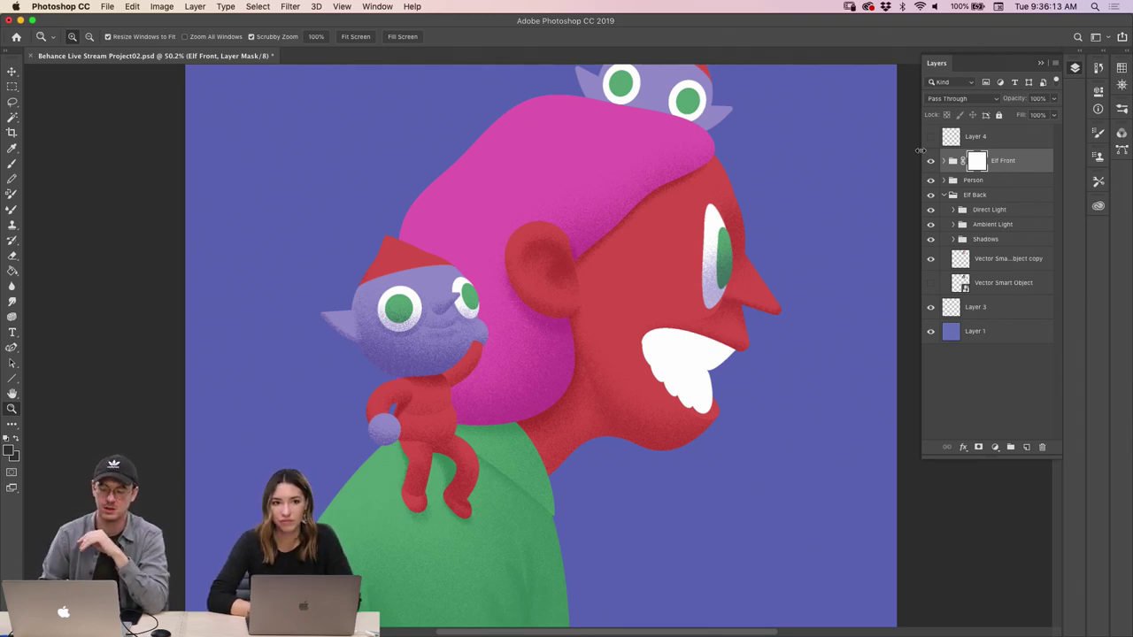
Switch to Illustrator and examine the grayscale character, pill, tree and city vector assets in the Behance Live Stream Assets file
{"action": "mouse_move", "coordinate": [447, 630]}
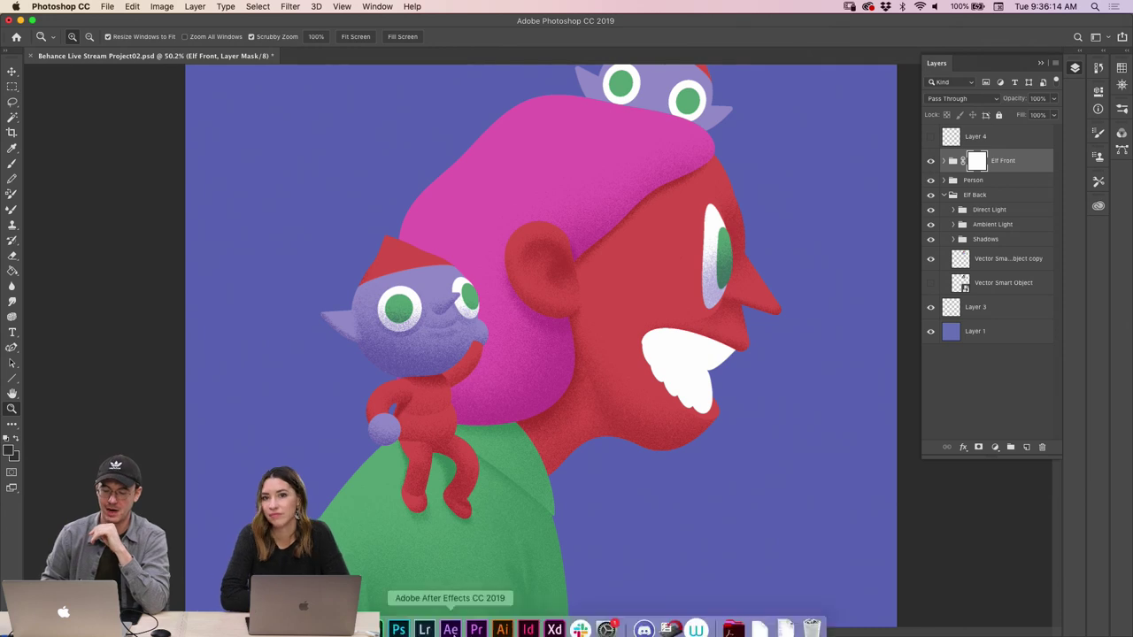
{"action": "left_click", "coordinate": [502, 621]}
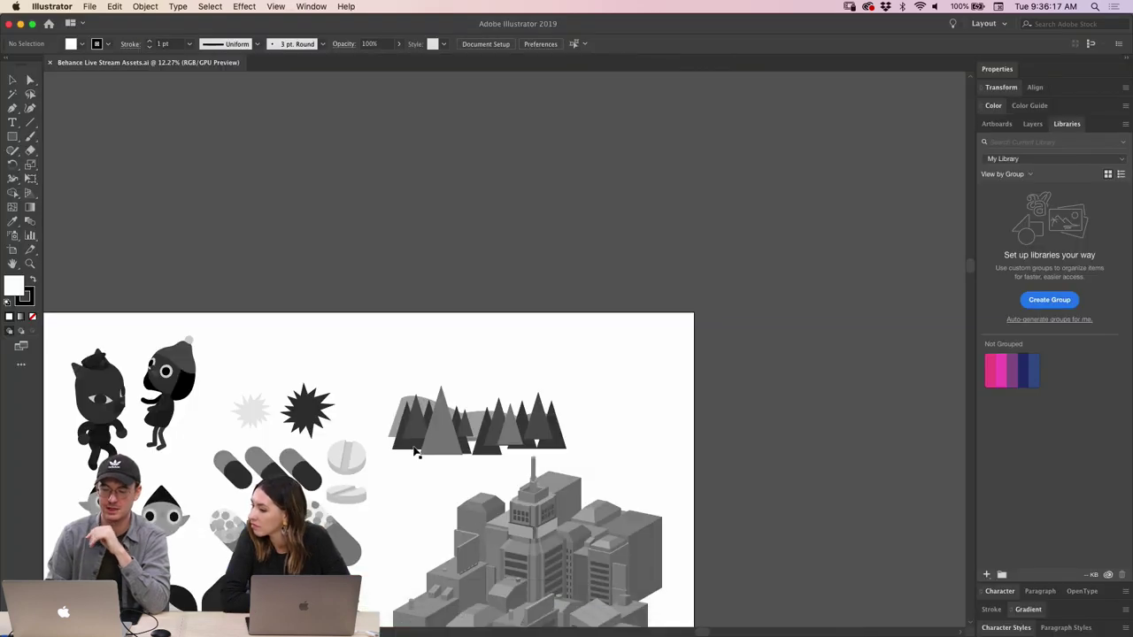
{"action": "left_click_drag", "start_coordinate": [408, 463], "coordinate": [510, 257]}
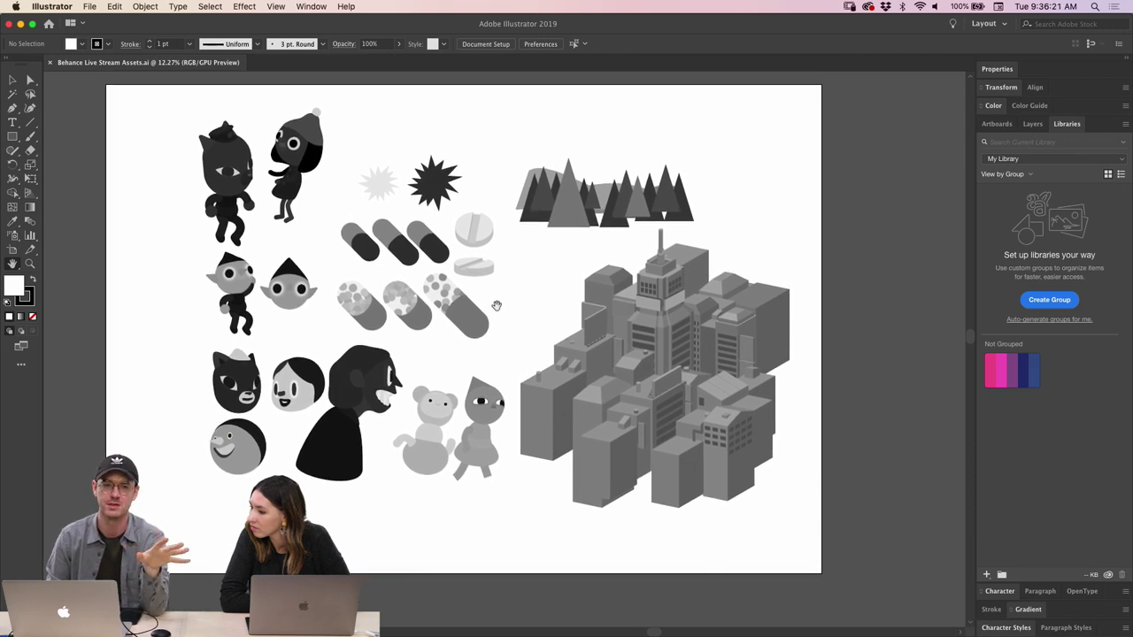
{"action": "key", "text": "z"}
{"action": "left_click", "coordinate": [344, 390]}
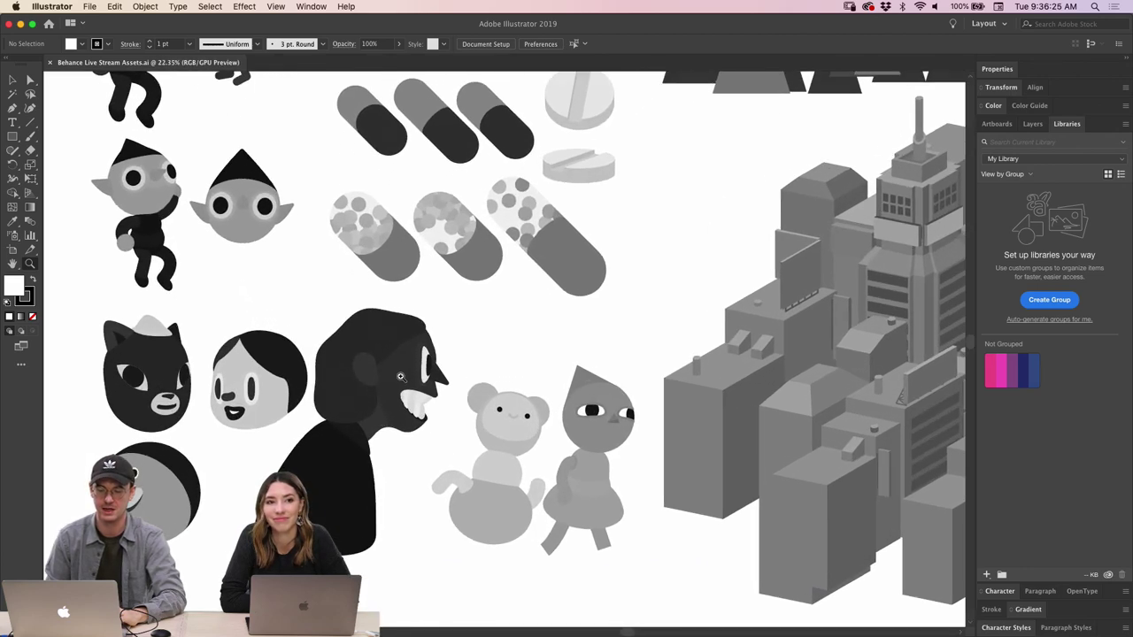
{"action": "left_click_drag", "start_coordinate": [392, 410], "coordinate": [425, 453]}
{"action": "mouse_move", "coordinate": [476, 630]}
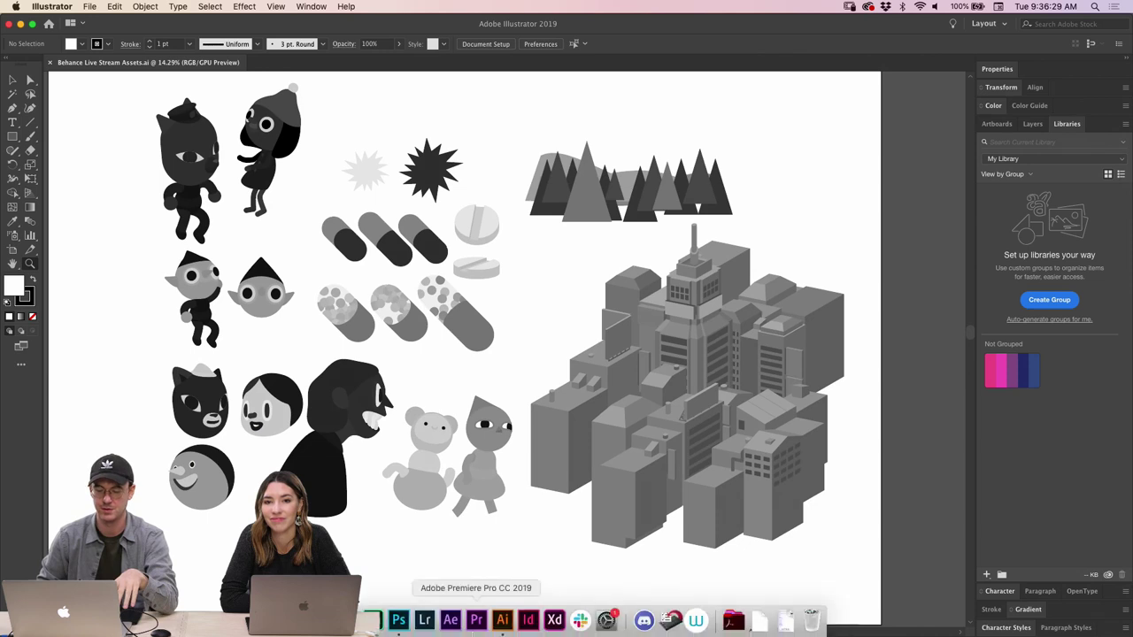
Switch to Photoshop, collapse the Elf Back group, and isolate the Person group by hiding Elf Front and Elf Back
{"action": "left_click", "coordinate": [398, 620]}
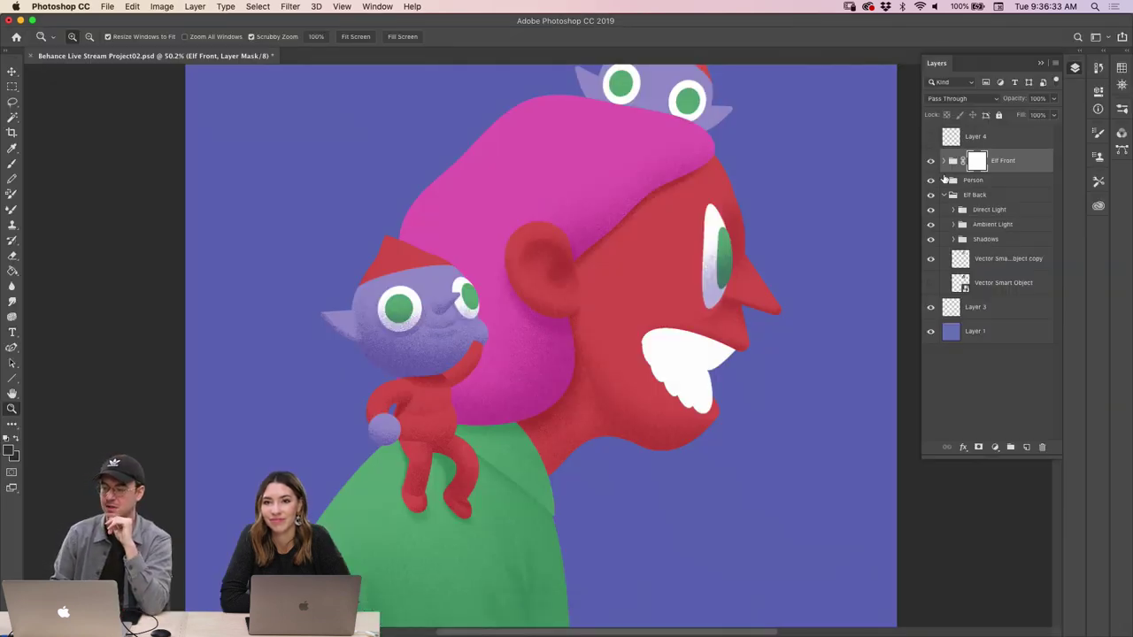
{"action": "left_click", "coordinate": [944, 196]}
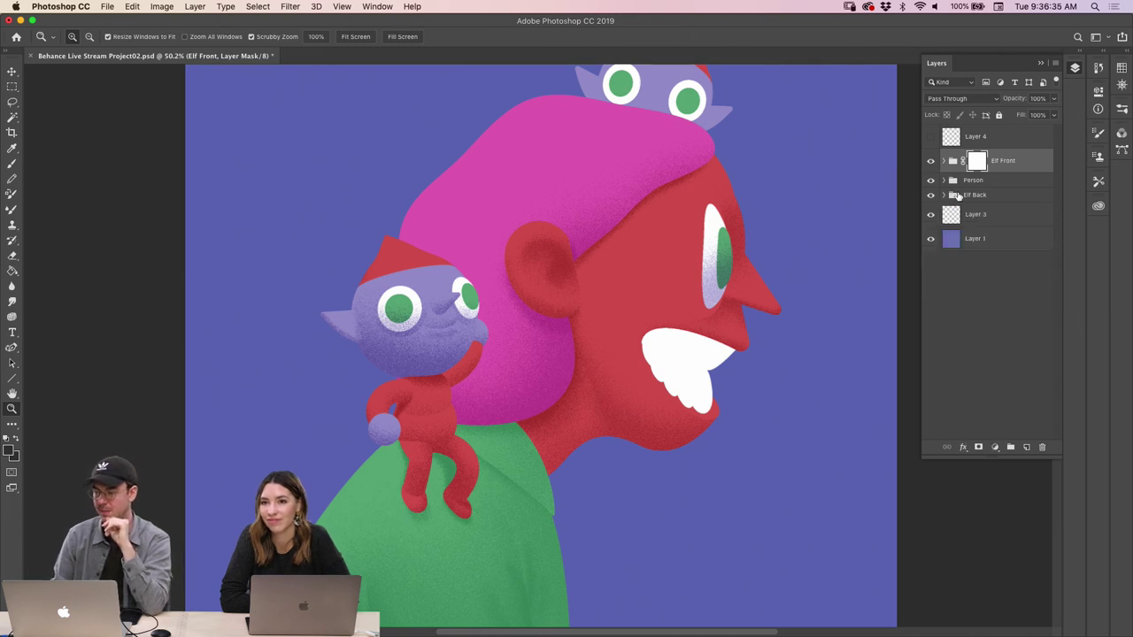
{"action": "left_click_drag", "start_coordinate": [930, 160], "coordinate": [931, 180]}
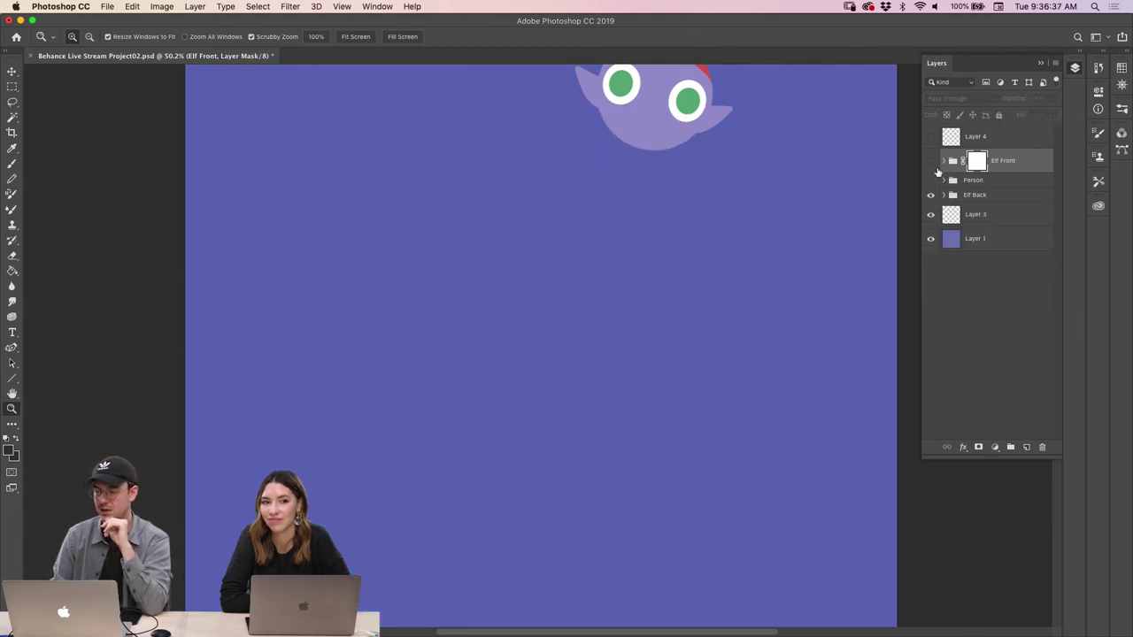
{"action": "left_click", "coordinate": [930, 160]}
{"action": "left_click", "coordinate": [930, 180]}
{"action": "left_click", "coordinate": [930, 194]}
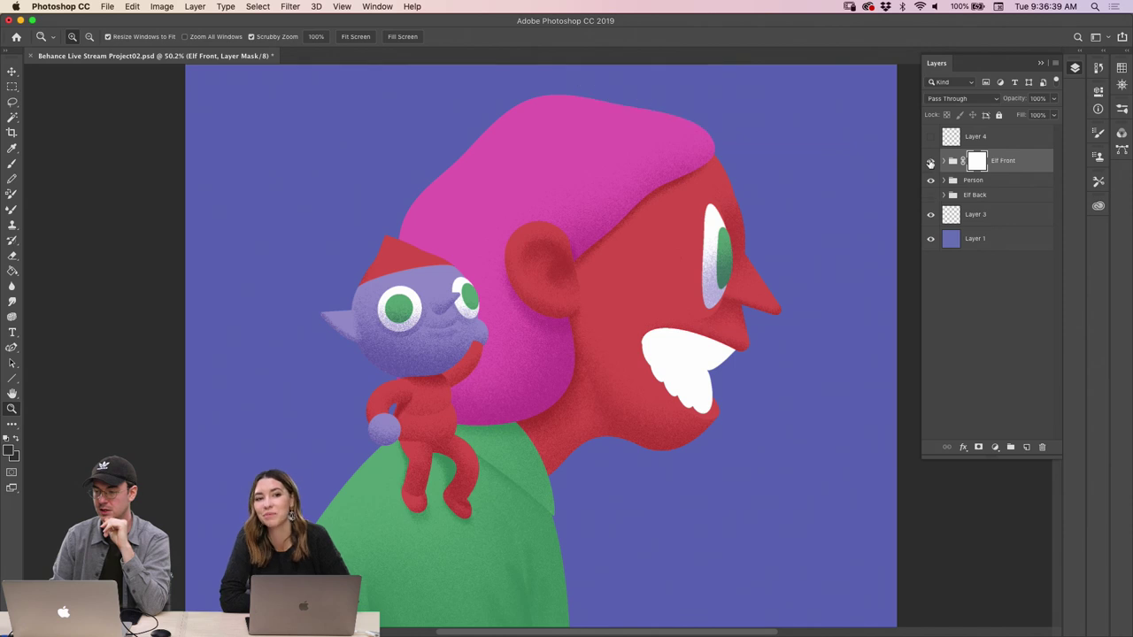
{"action": "left_click", "coordinate": [930, 160]}
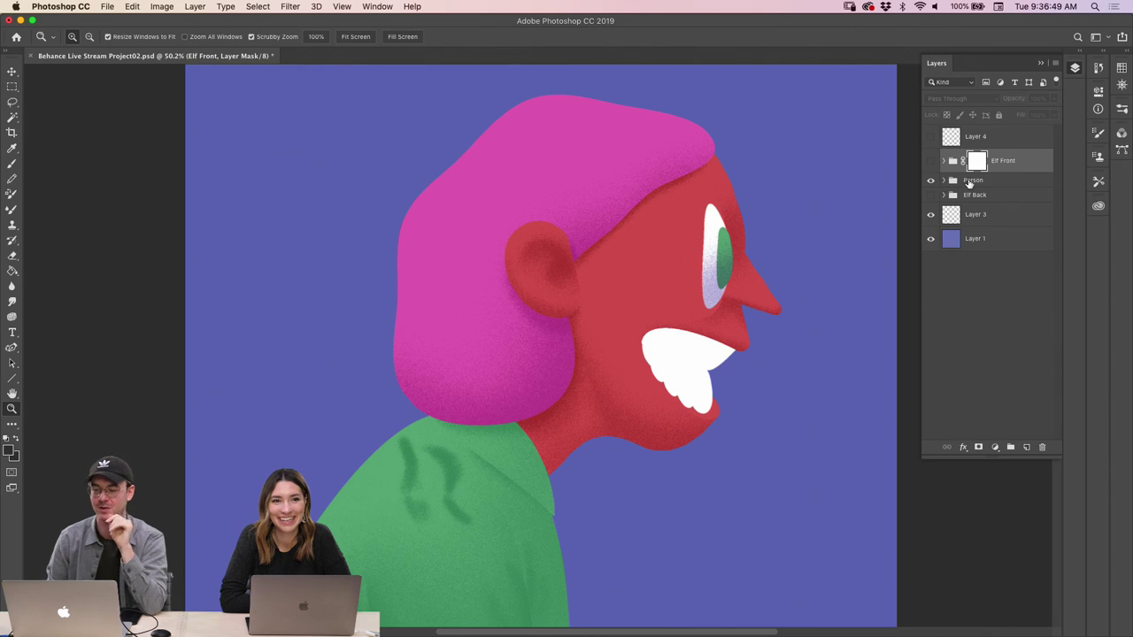
Examine the Person group's Vector Smart Object and the layers inside its Shadows, Ambient Light and Direct Light subgroups
{"action": "left_click", "coordinate": [944, 180]}
{"action": "left_click", "coordinate": [953, 224]}
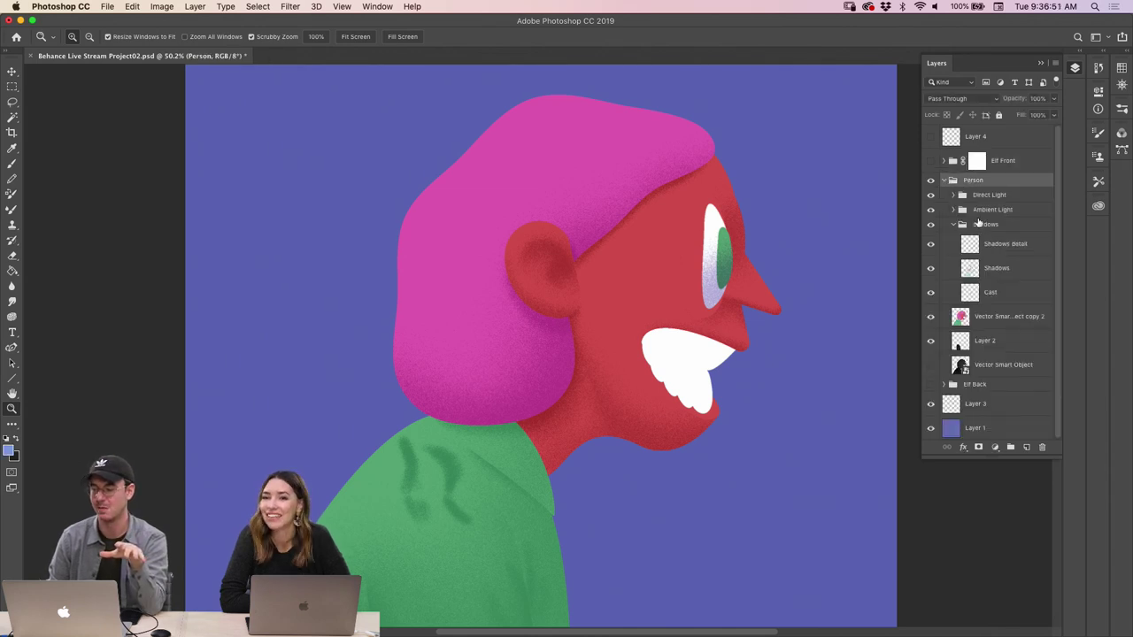
{"action": "left_click", "coordinate": [953, 224]}
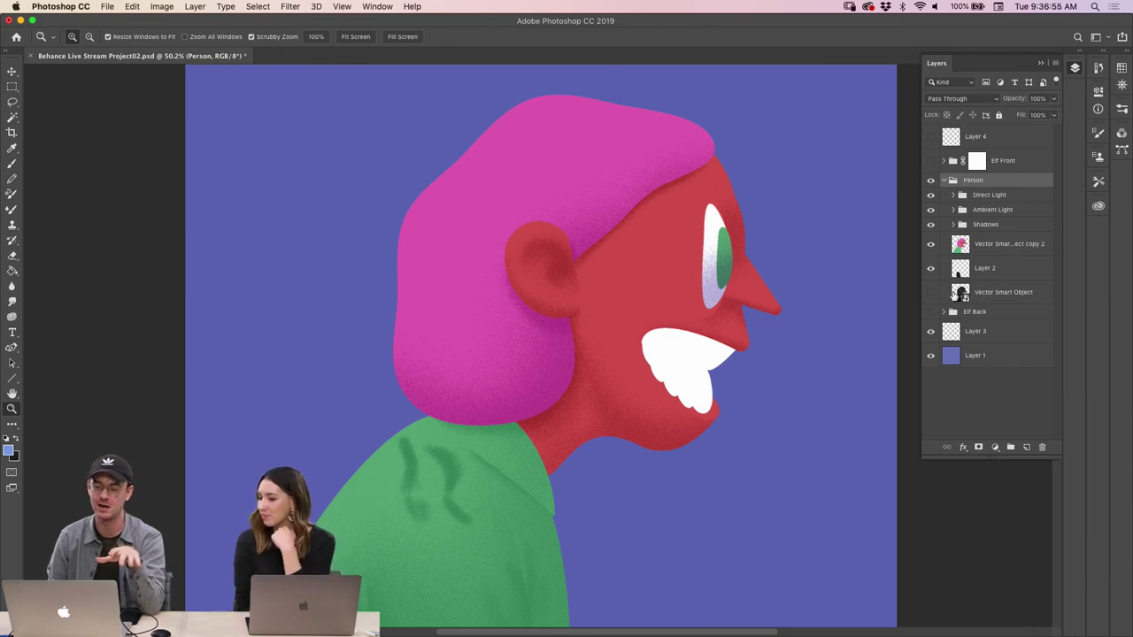
{"action": "left_click", "coordinate": [987, 296]}
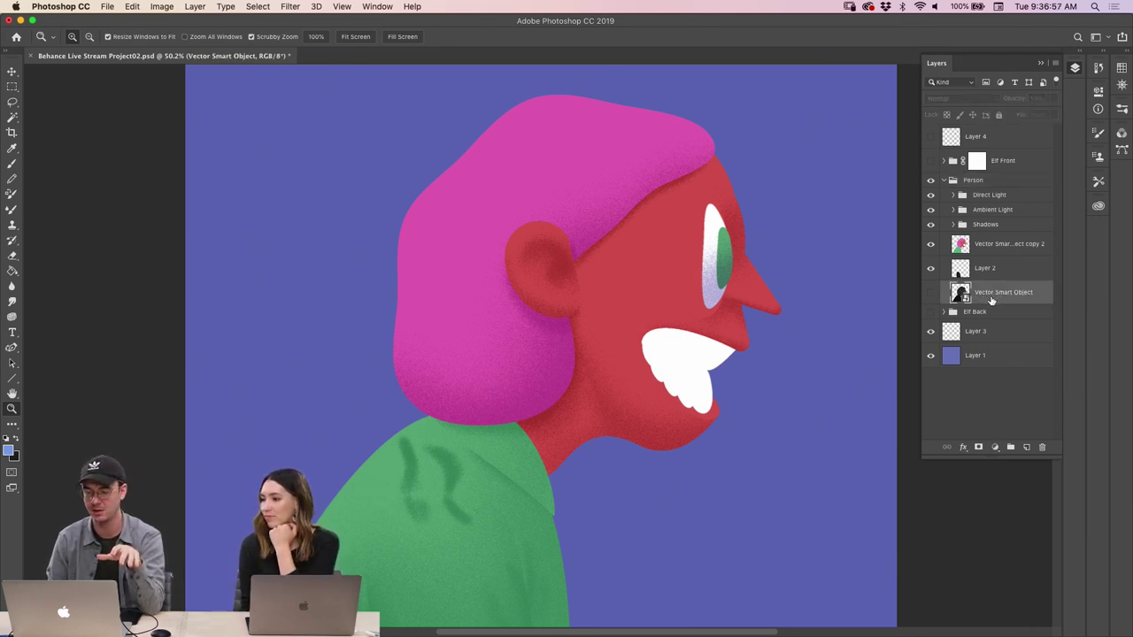
{"action": "left_click", "coordinate": [930, 292]}
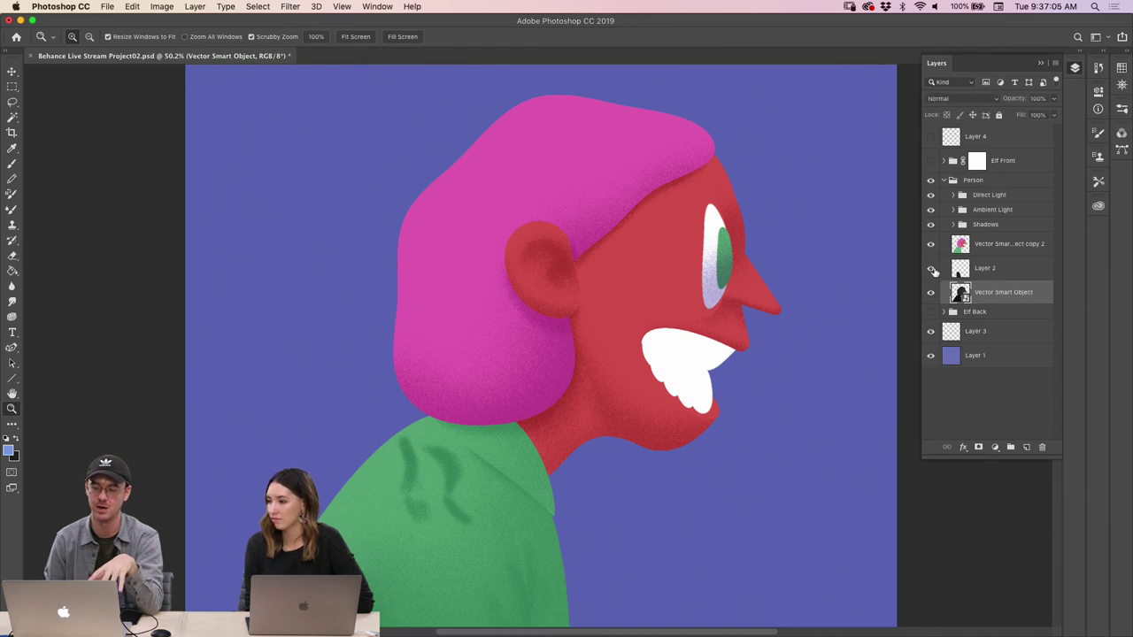
{"action": "left_click", "coordinate": [930, 292]}
{"action": "left_click", "coordinate": [952, 224]}
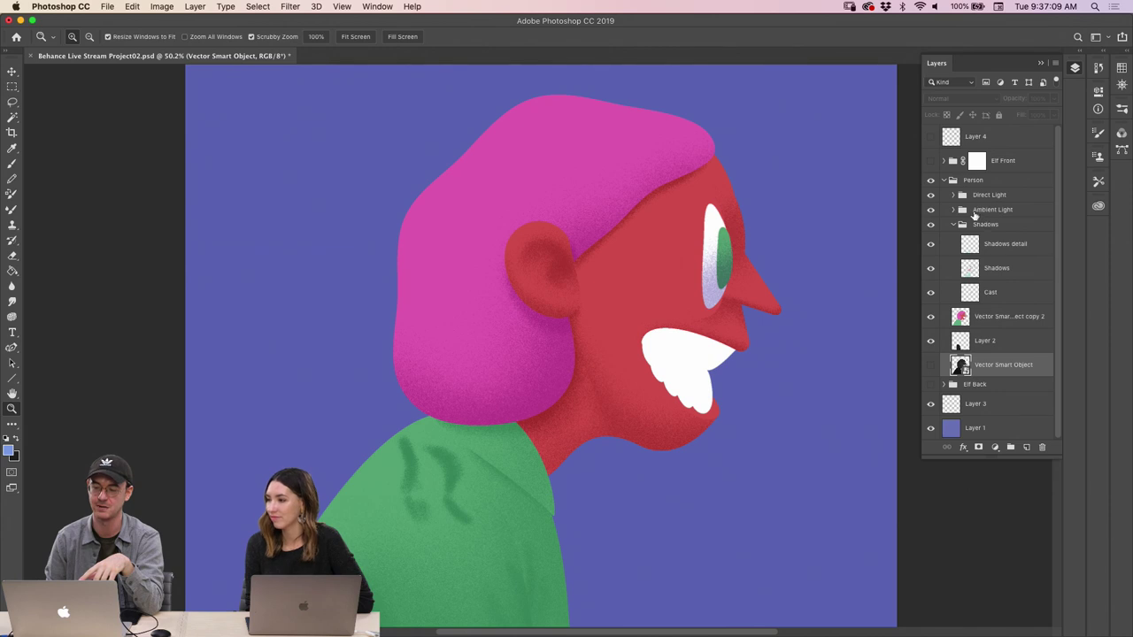
{"action": "left_click", "coordinate": [953, 210]}
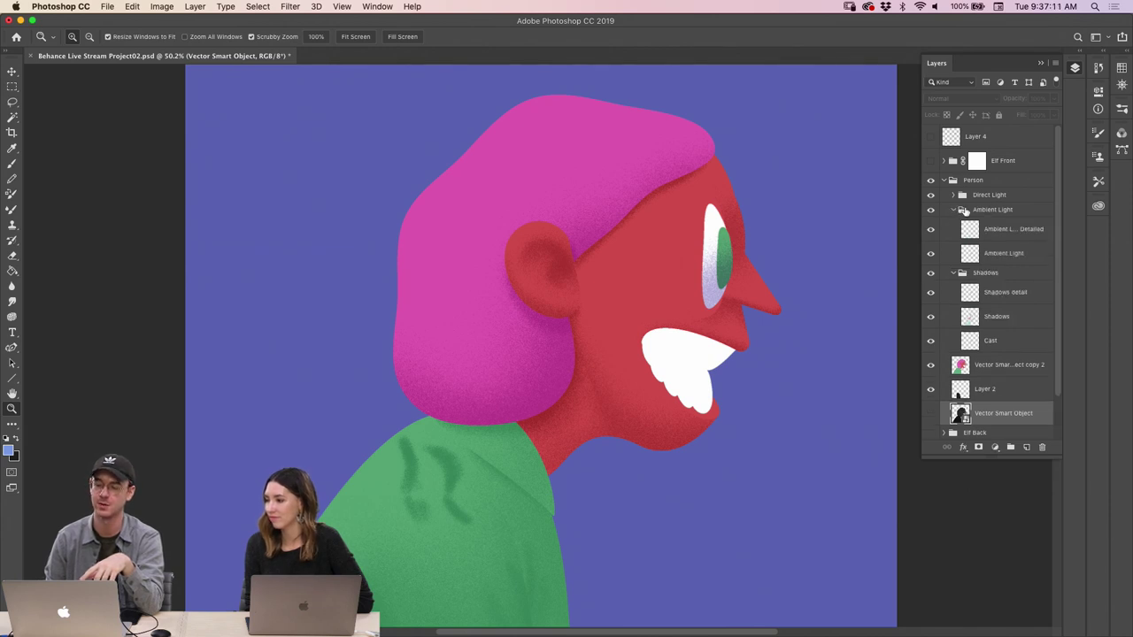
{"action": "left_click", "coordinate": [953, 195]}
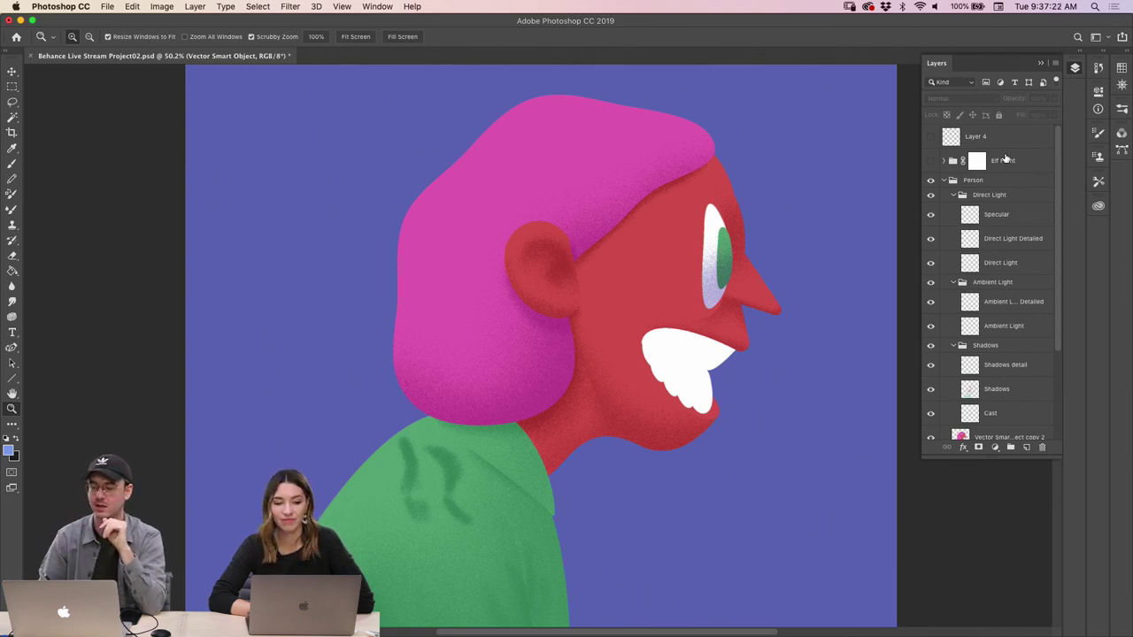
Collapse the Person group and show the Elf Back and Elf Front groups again
{"action": "left_click", "coordinate": [944, 181]}
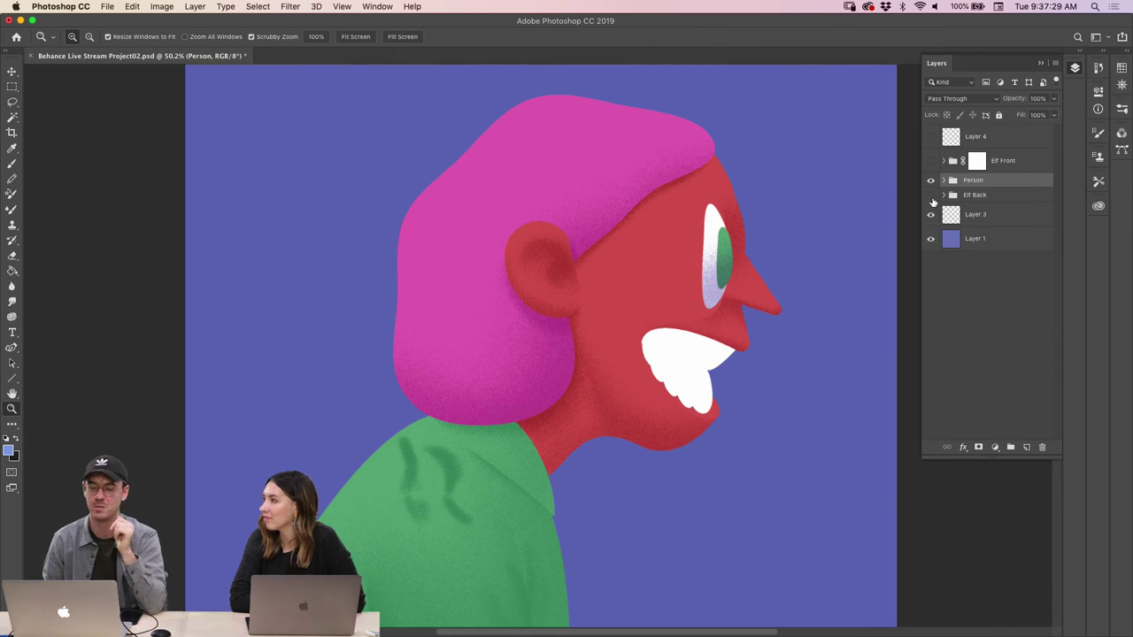
{"action": "left_click", "coordinate": [930, 194]}
{"action": "left_click", "coordinate": [930, 160]}
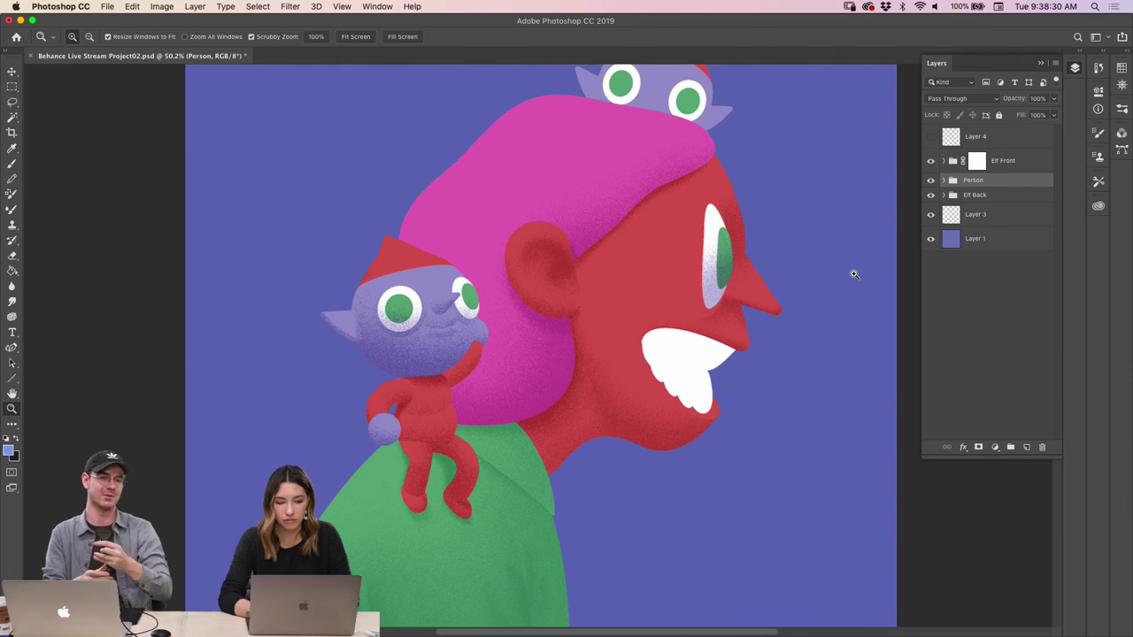
Examine the contents of the Elf Back and Elf Front layer groups, including Elf Front's vector layers, and collapse both groups
{"action": "left_click", "coordinate": [946, 195]}
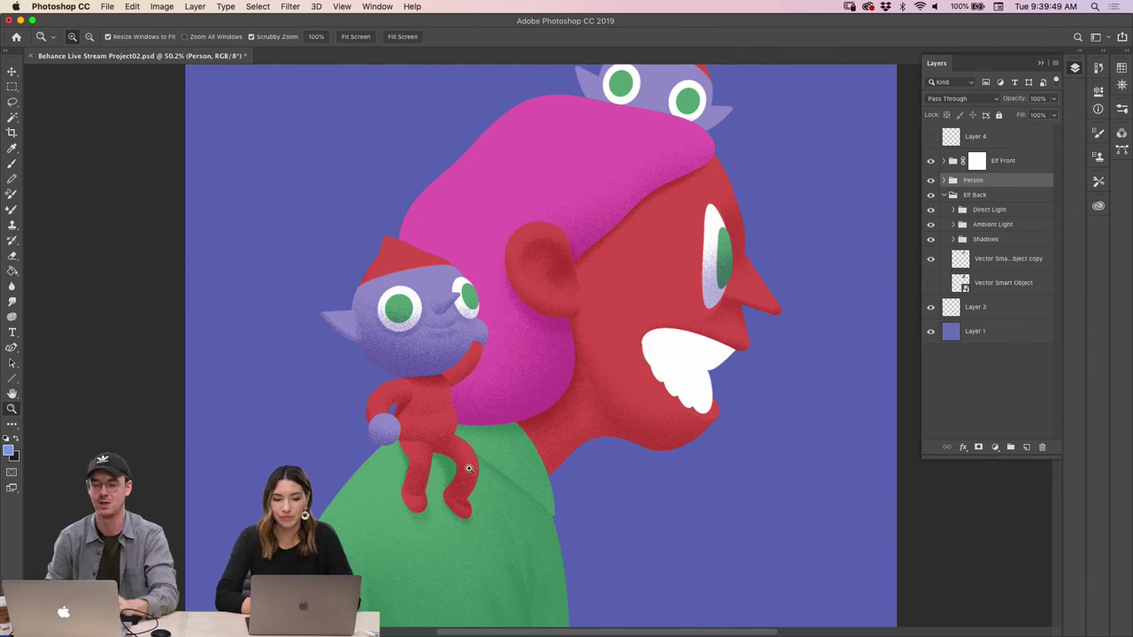
{"action": "left_click", "coordinate": [494, 502]}
{"action": "key", "text": "super+0"}
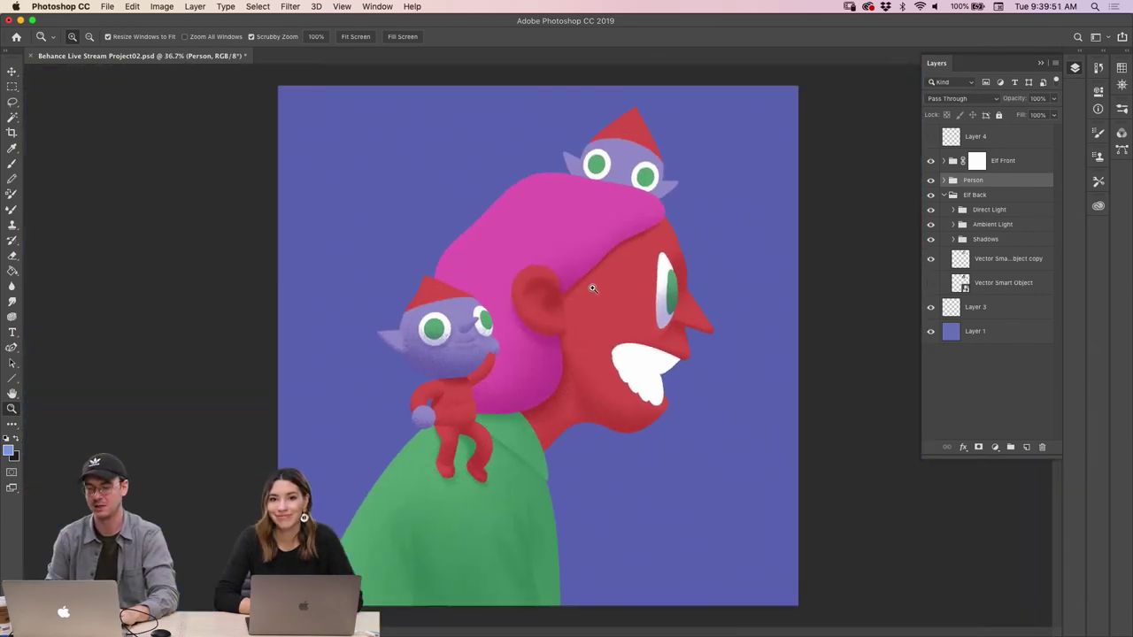
{"action": "left_click_drag", "start_coordinate": [591, 286], "coordinate": [655, 291]}
{"action": "key", "text": "super+0"}
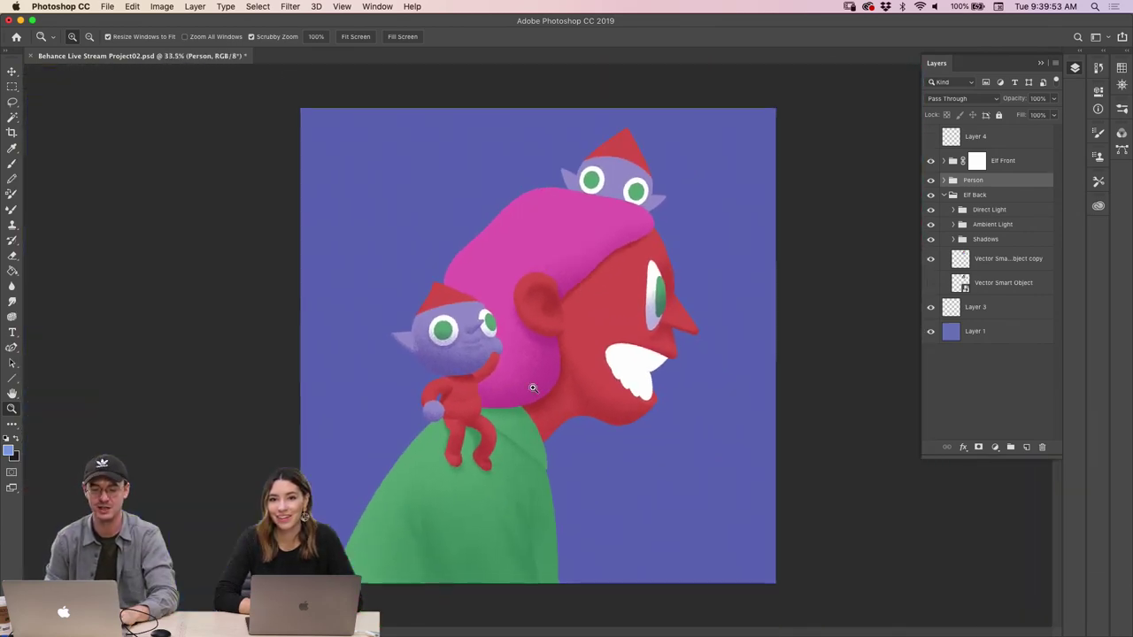
{"action": "left_click_drag", "start_coordinate": [451, 438], "coordinate": [506, 440]}
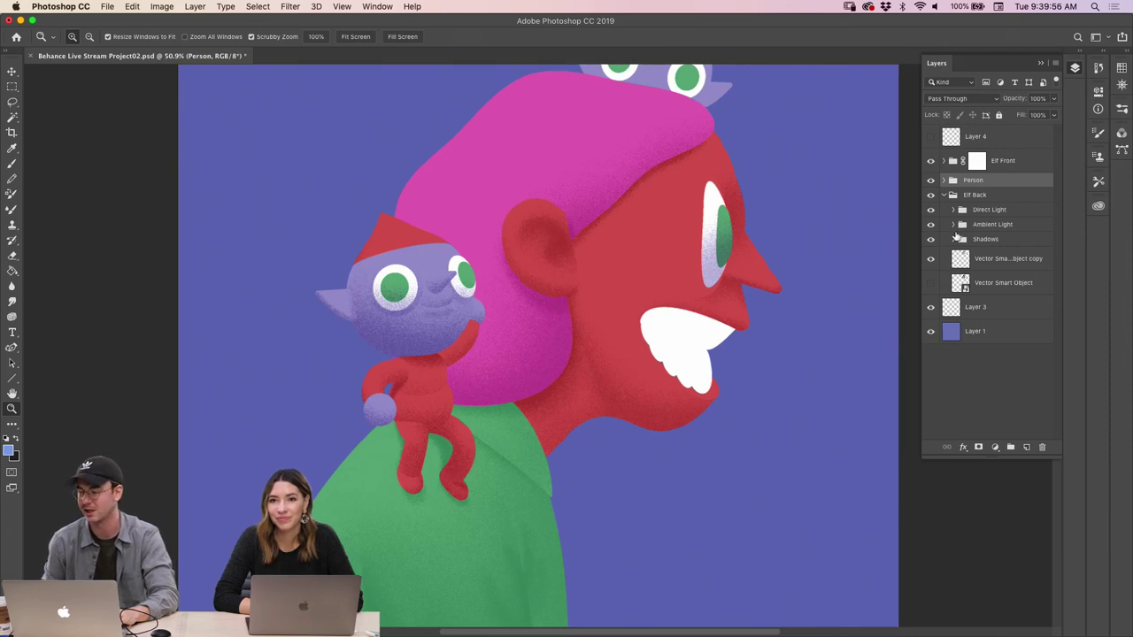
{"action": "left_click", "coordinate": [942, 196]}
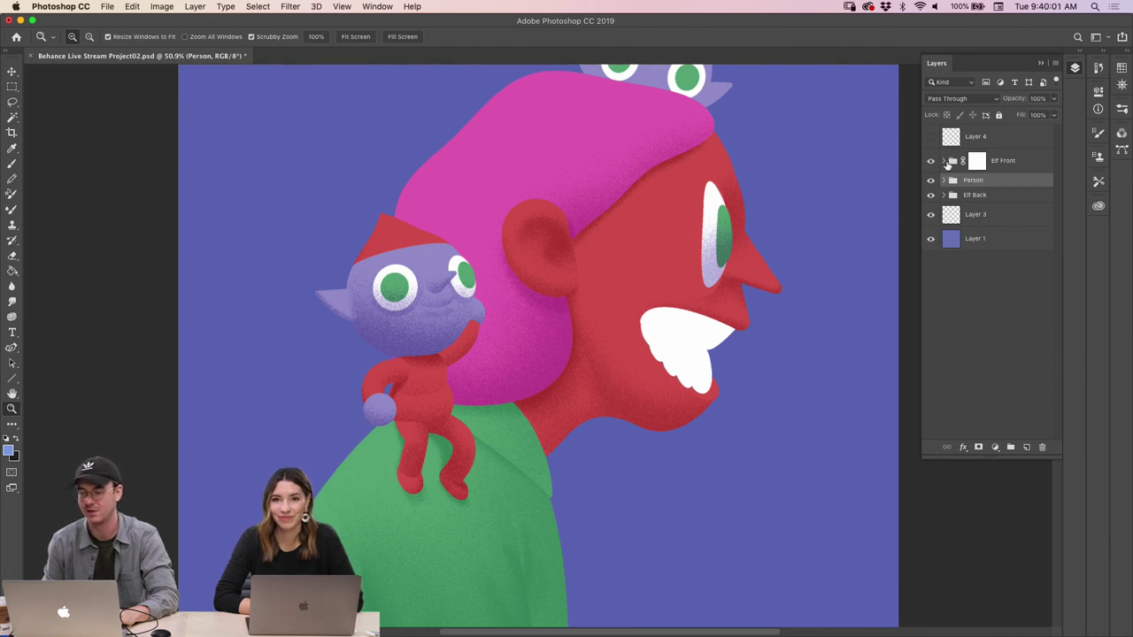
{"action": "left_click", "coordinate": [943, 161]}
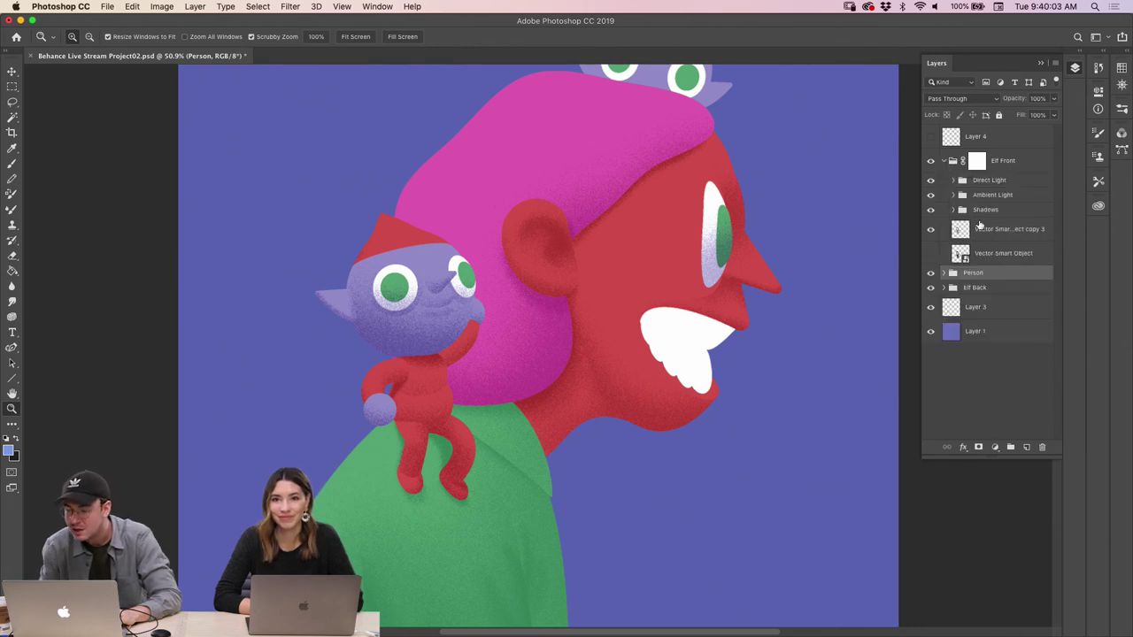
{"action": "left_click", "coordinate": [969, 230]}
{"action": "left_click", "coordinate": [965, 254]}
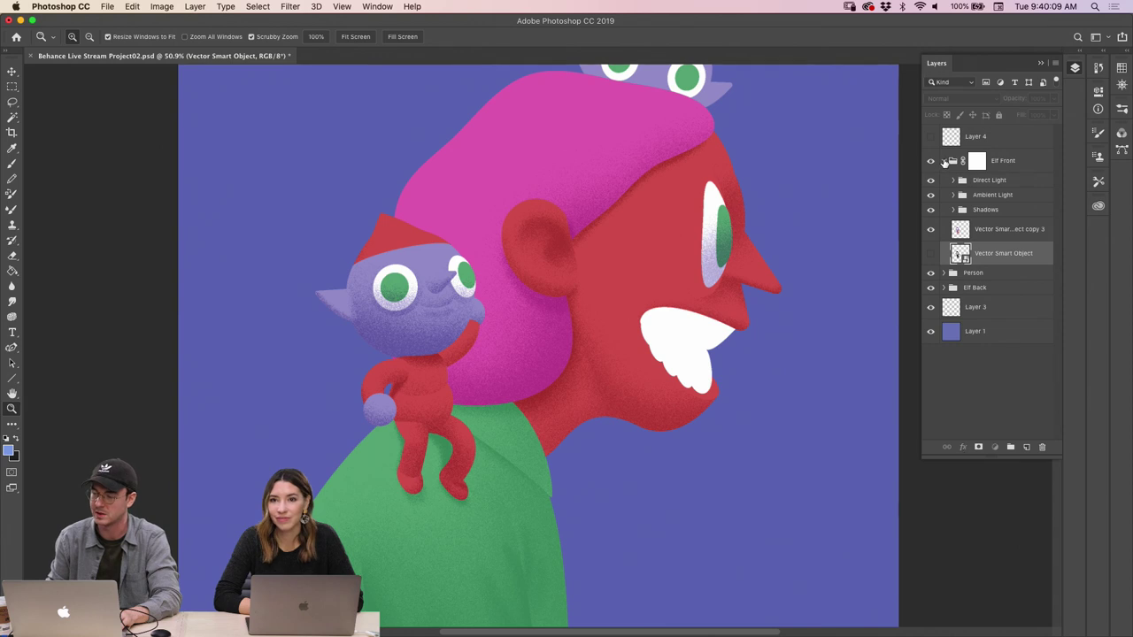
{"action": "left_click", "coordinate": [944, 161]}
Select only the oval area around the person's eye with the Magic Wand, using the Person group's Vector Smart Object layer
{"action": "left_click", "coordinate": [944, 179]}
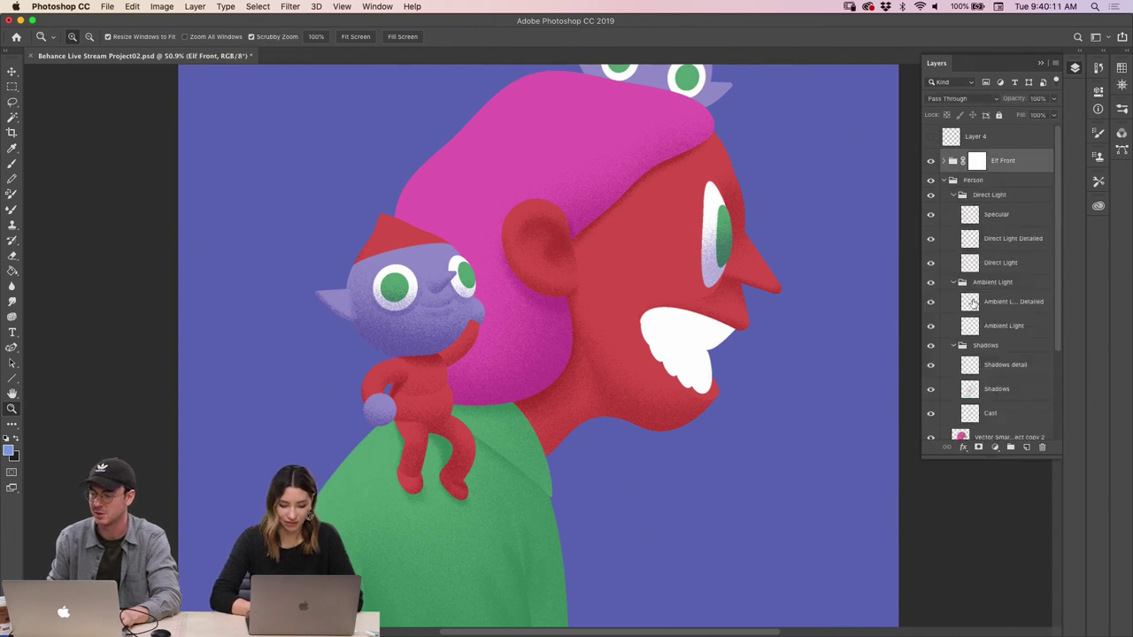
{"action": "scroll", "coordinate": [1058, 305], "scroll_direction": "down", "scroll_amount": 3}
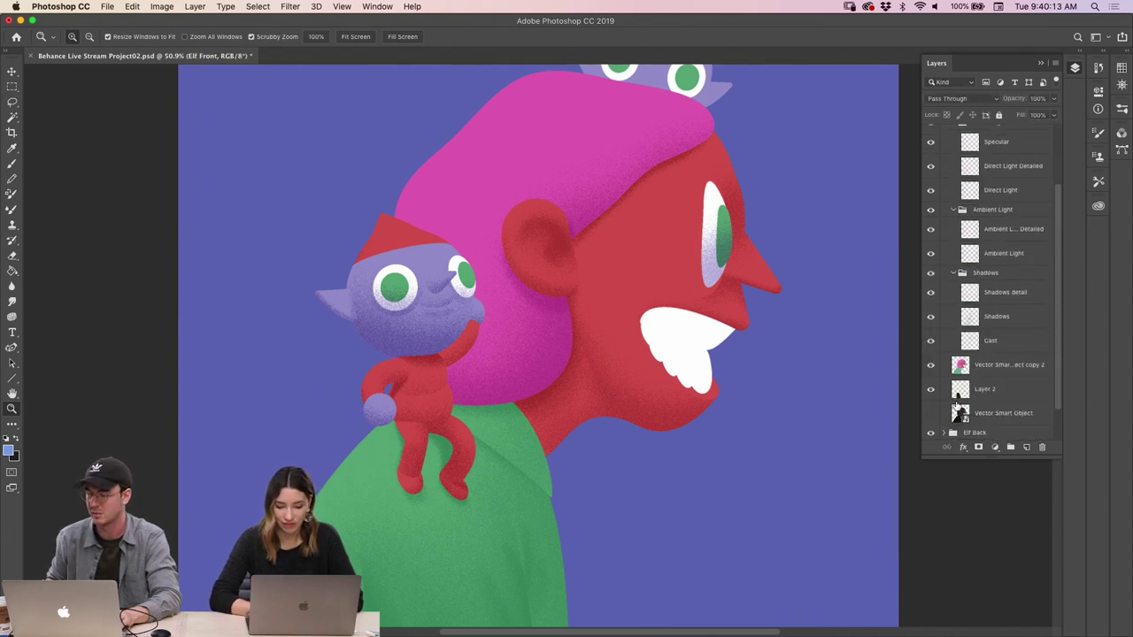
{"action": "left_click", "coordinate": [960, 412]}
{"action": "key", "text": "w"}
{"action": "left_click", "coordinate": [690, 256]}
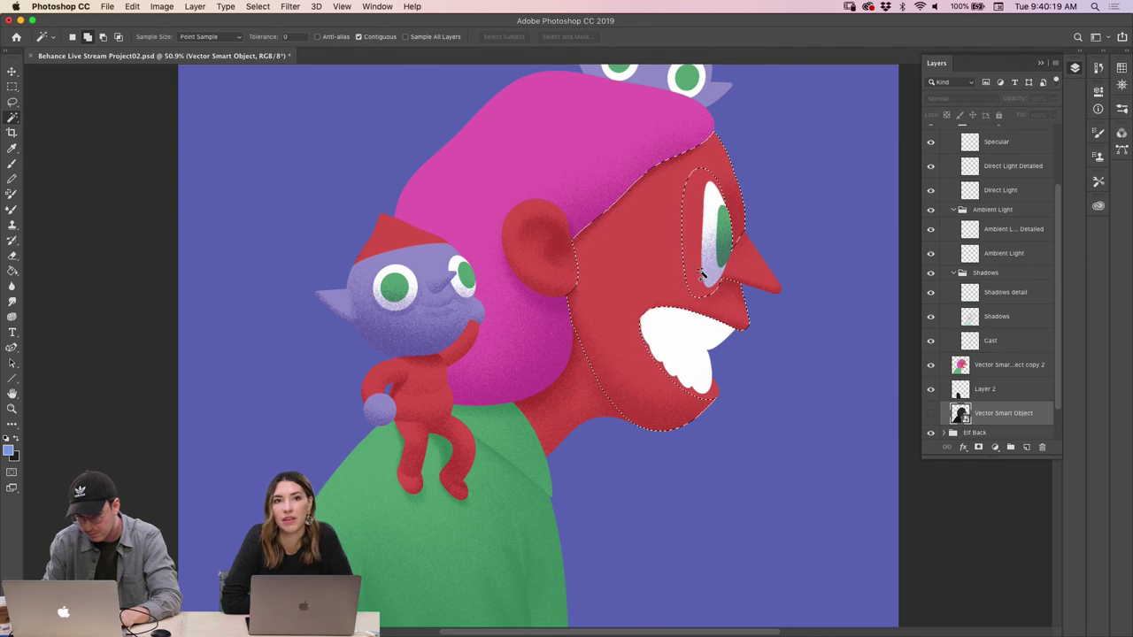
{"action": "key", "text": "super+d"}
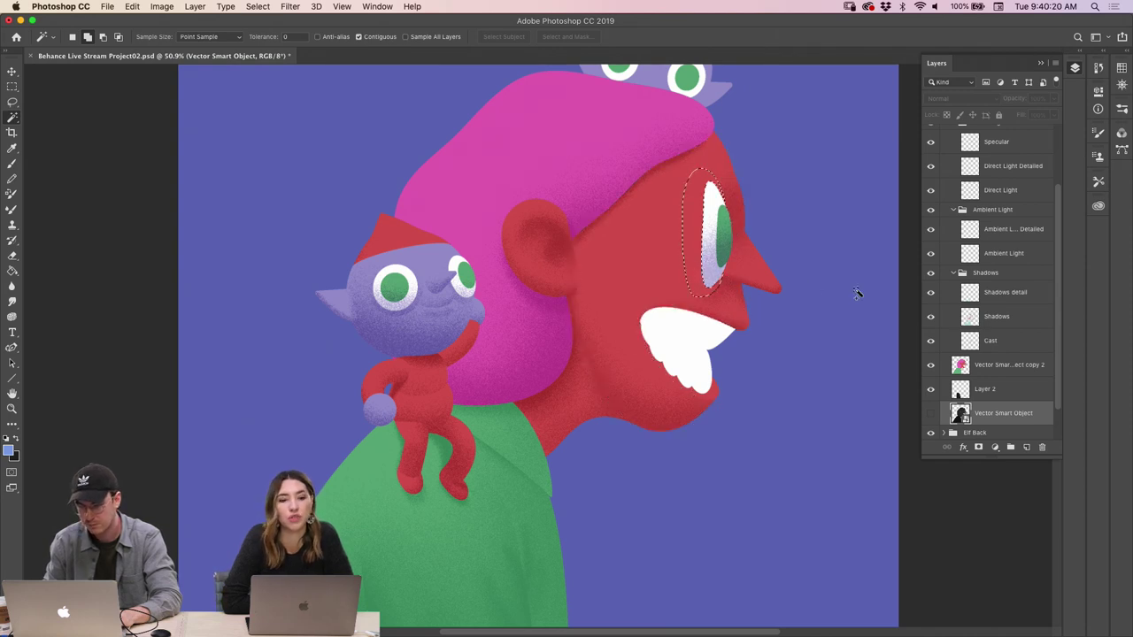
Shade the selected oval around the person's eye on the Shadows layer with a 600 px Dissolve brush in a shadow colour sampled from the face
{"action": "left_click", "coordinate": [976, 321]}
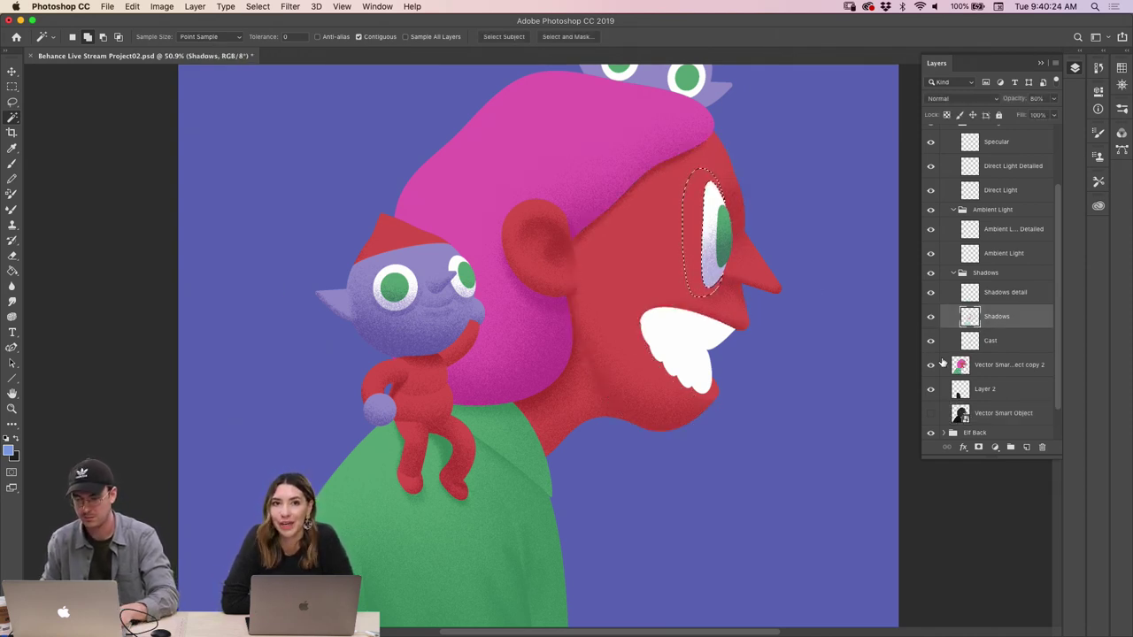
{"action": "key", "text": "i"}
{"action": "left_click_drag", "start_coordinate": [751, 327], "coordinate": [740, 195]}
{"action": "key", "text": "b"}
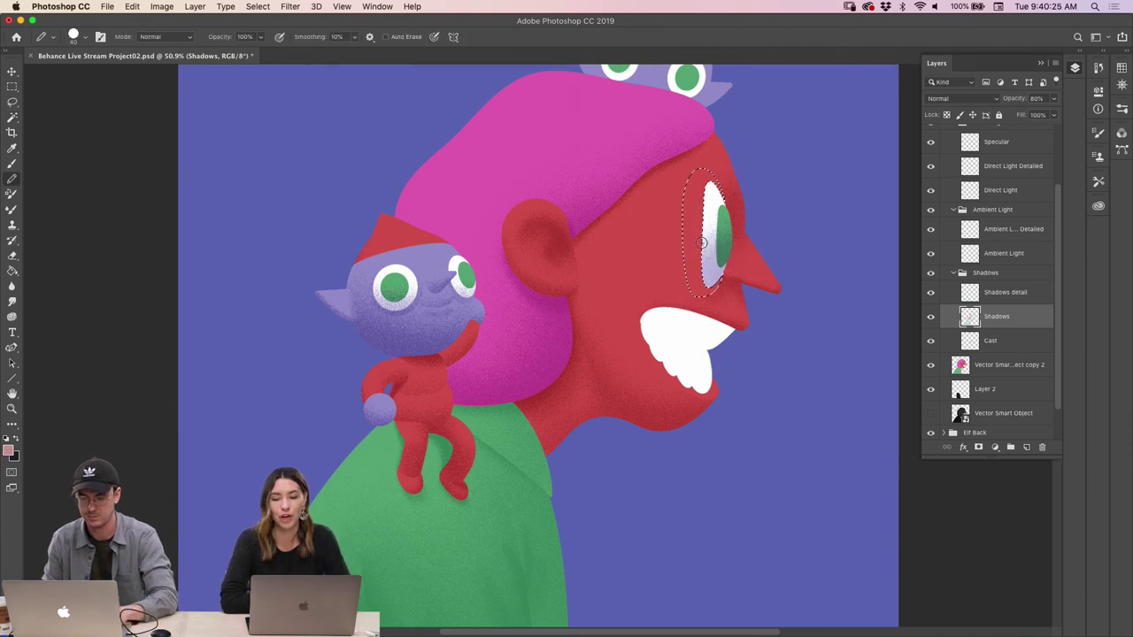
{"action": "key", "text": "shift+b"}
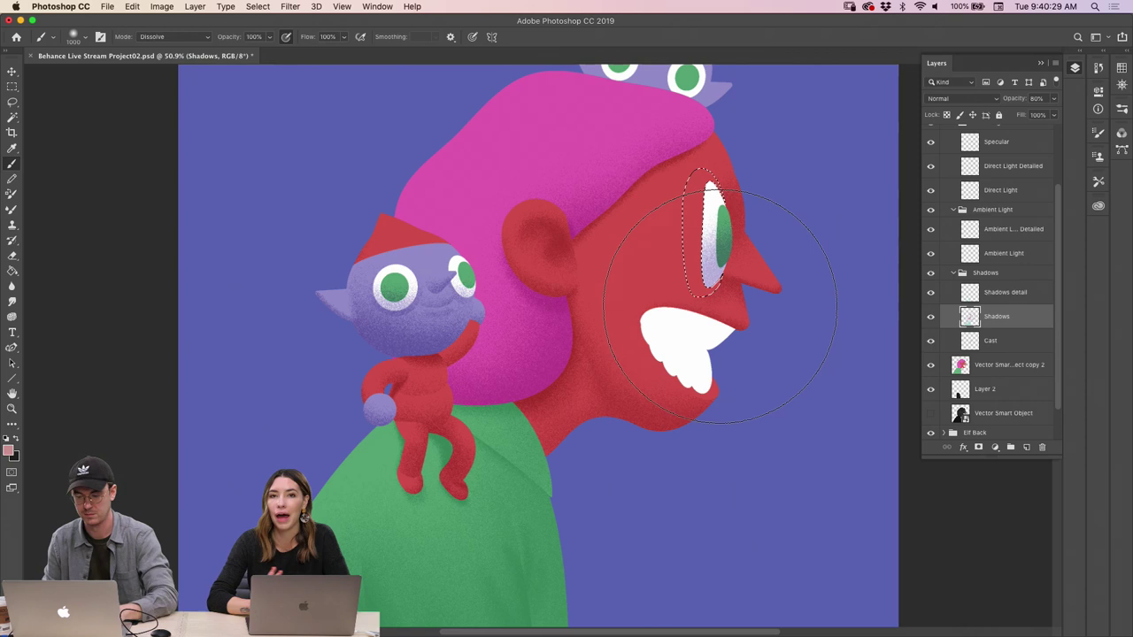
{"action": "key", "text": "bracketleft"}
{"action": "key", "text": "bracketleft"}
{"action": "key", "text": "bracketleft"}
{"action": "key", "text": "bracketleft"}
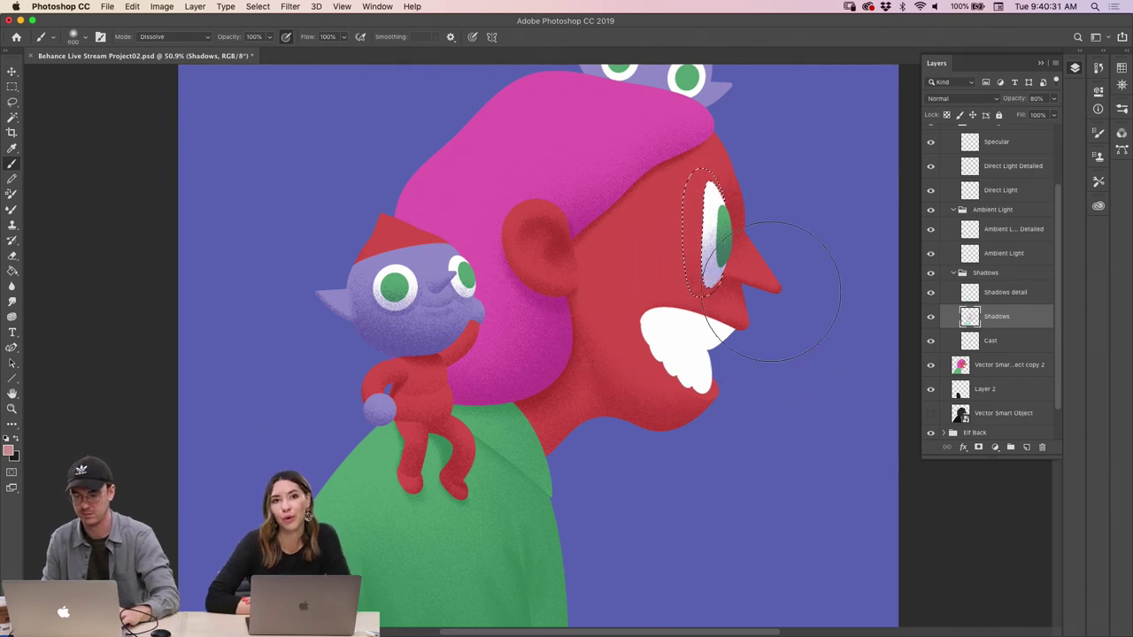
Select the main area of the person's face with the Magic Wand, using the Person group's Vector Smart Object layer
{"action": "key", "text": "z"}
{"action": "mouse_move", "coordinate": [763, 324]}
{"action": "left_mouse_down"}
{"action": "mouse_move", "coordinate": [727, 323]}
{"action": "mouse_move", "coordinate": [796, 303]}
{"action": "left_mouse_up"}
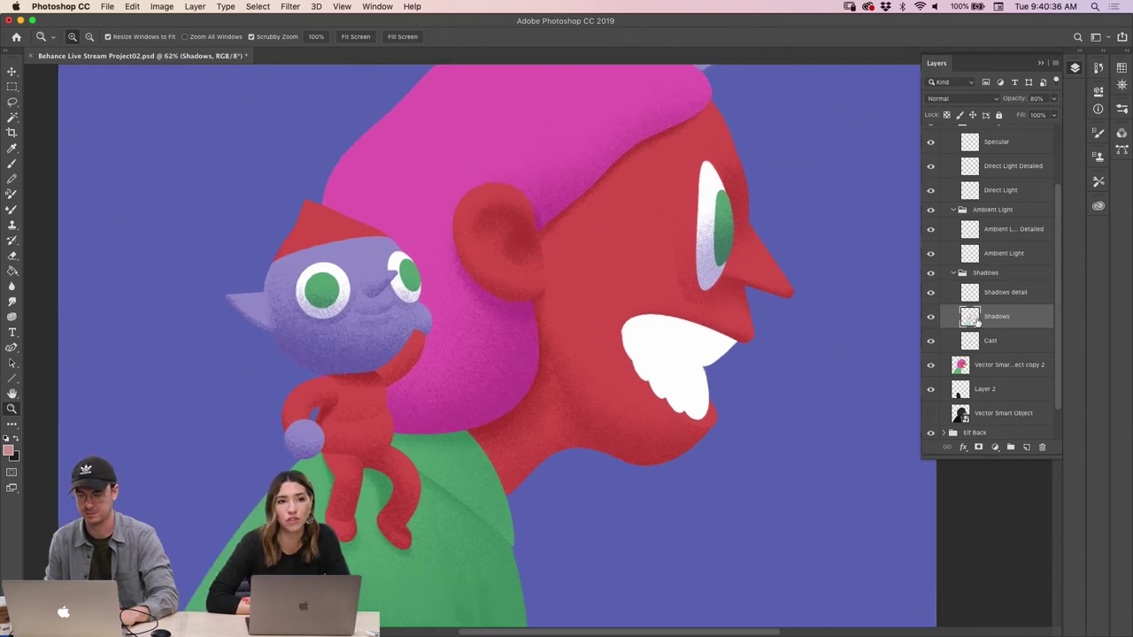
{"action": "left_click", "coordinate": [965, 414]}
{"action": "key", "text": "w"}
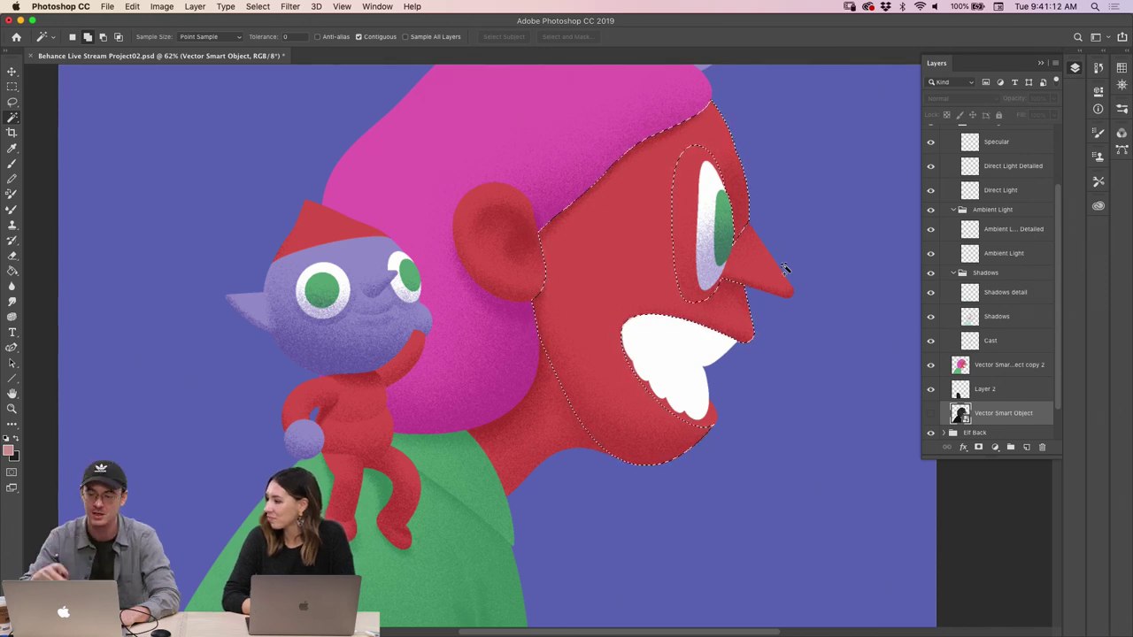
{"action": "key", "text": "z"}
{"action": "left_click_drag", "start_coordinate": [655, 341], "coordinate": [725, 288]}
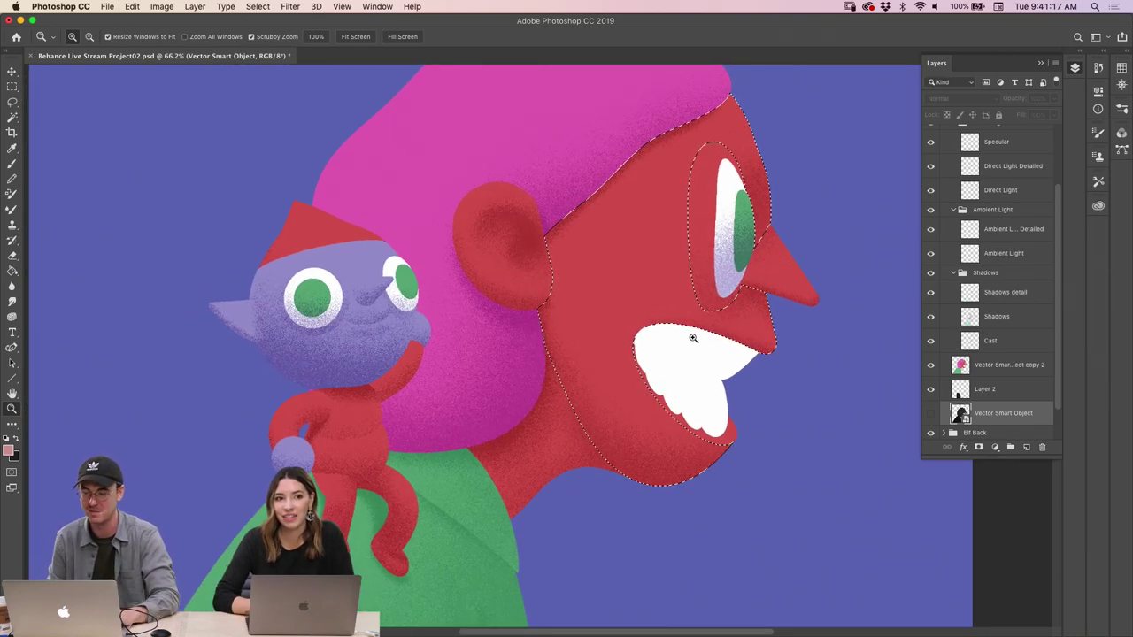
{"action": "left_click_drag", "start_coordinate": [696, 336], "coordinate": [751, 368]}
{"action": "key", "text": "b"}
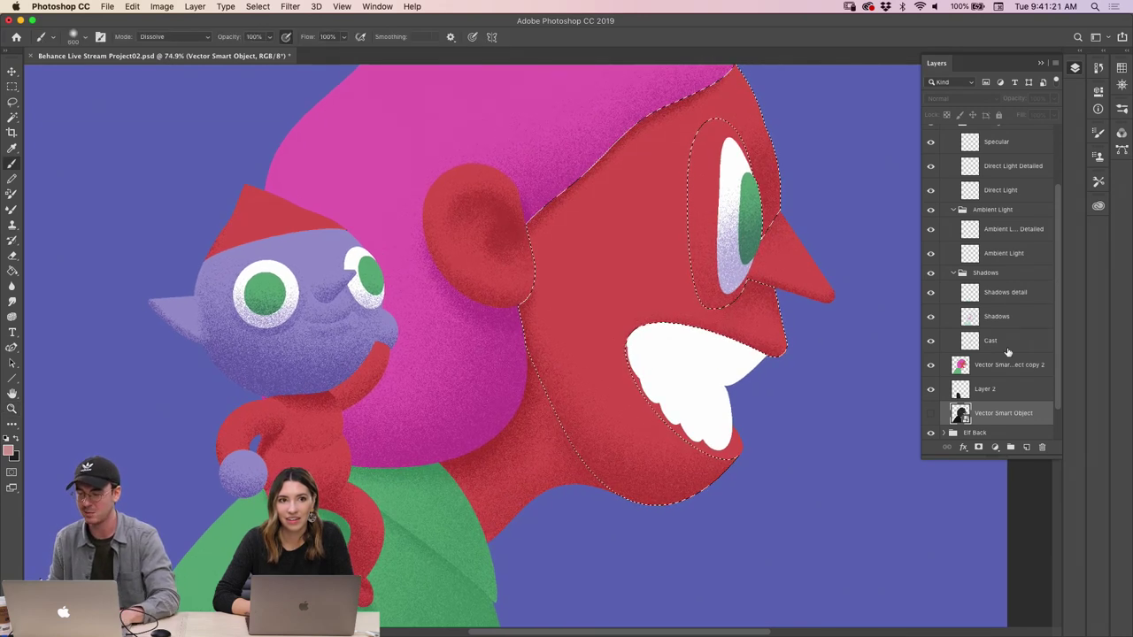
Clear the face selection, collapse the Person group and expand the Elf Back group
{"action": "scroll", "coordinate": [1051, 348], "scroll_direction": "up", "scroll_amount": 5}
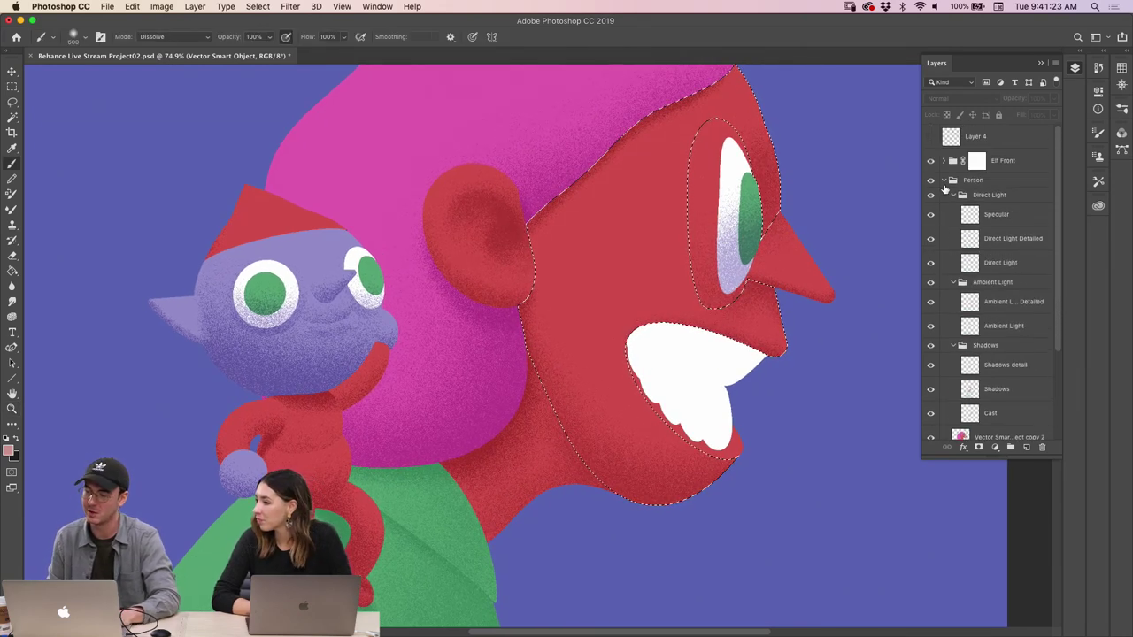
{"action": "left_click", "coordinate": [945, 181]}
{"action": "key", "text": "super+d"}
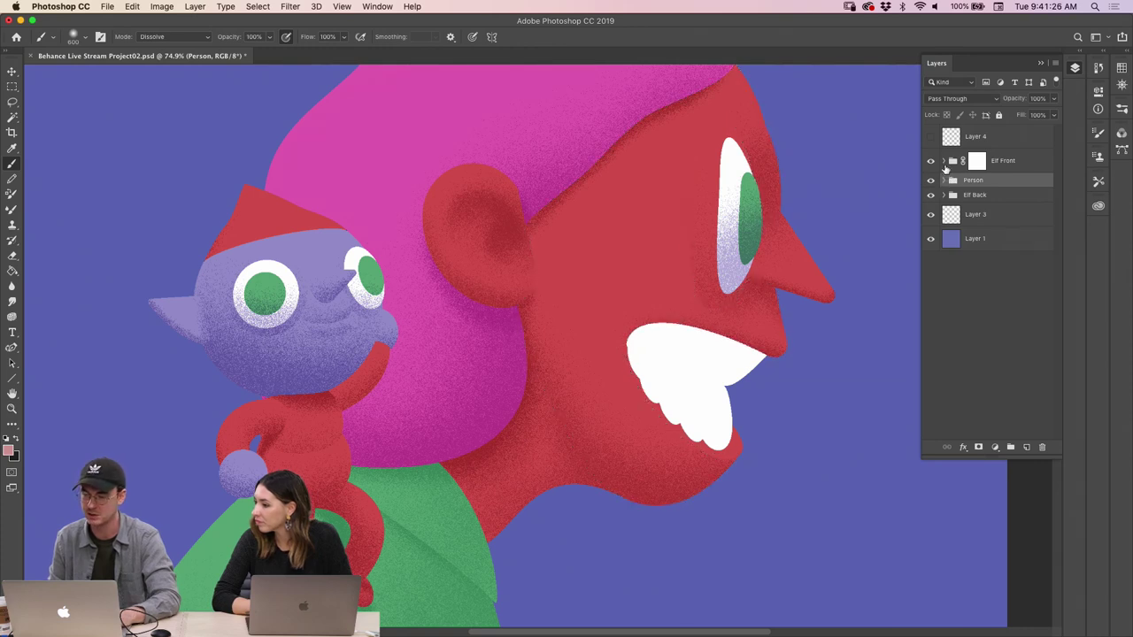
{"action": "left_click", "coordinate": [944, 161]}
{"action": "left_click", "coordinate": [943, 161]}
{"action": "left_click", "coordinate": [943, 194]}
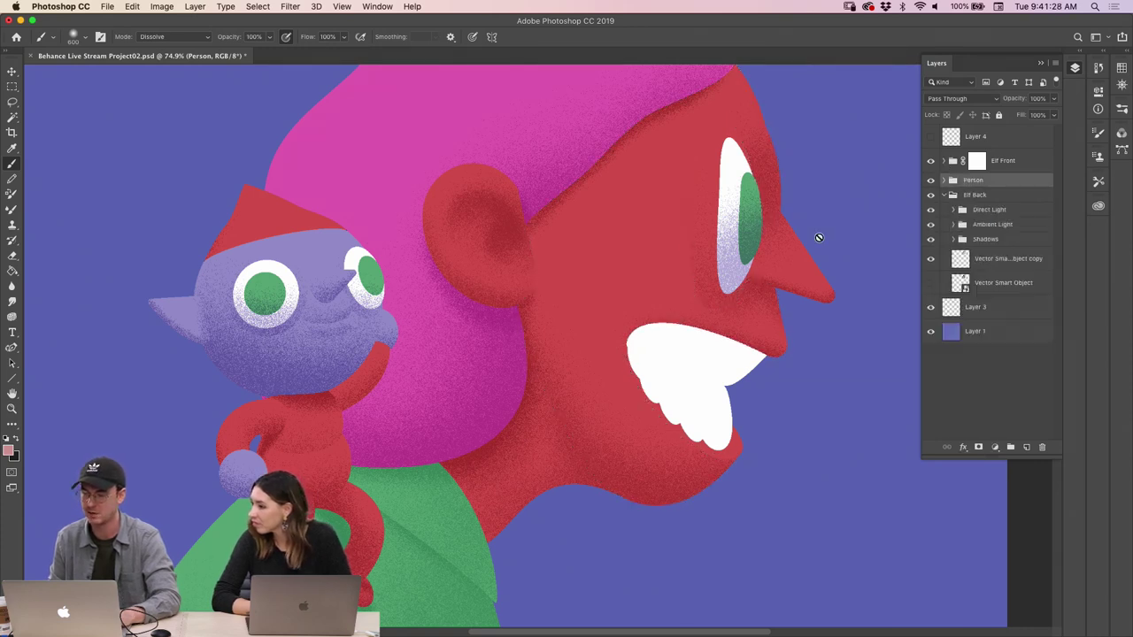
Select both of the back elf's ears with the Magic Wand, using the Elf Back group's Vector Smart Object layer
{"action": "left_click_drag", "start_coordinate": [697, 256], "coordinate": [640, 430]}
{"action": "left_click_drag", "start_coordinate": [659, 159], "coordinate": [659, 253]}
{"action": "key", "text": "z"}
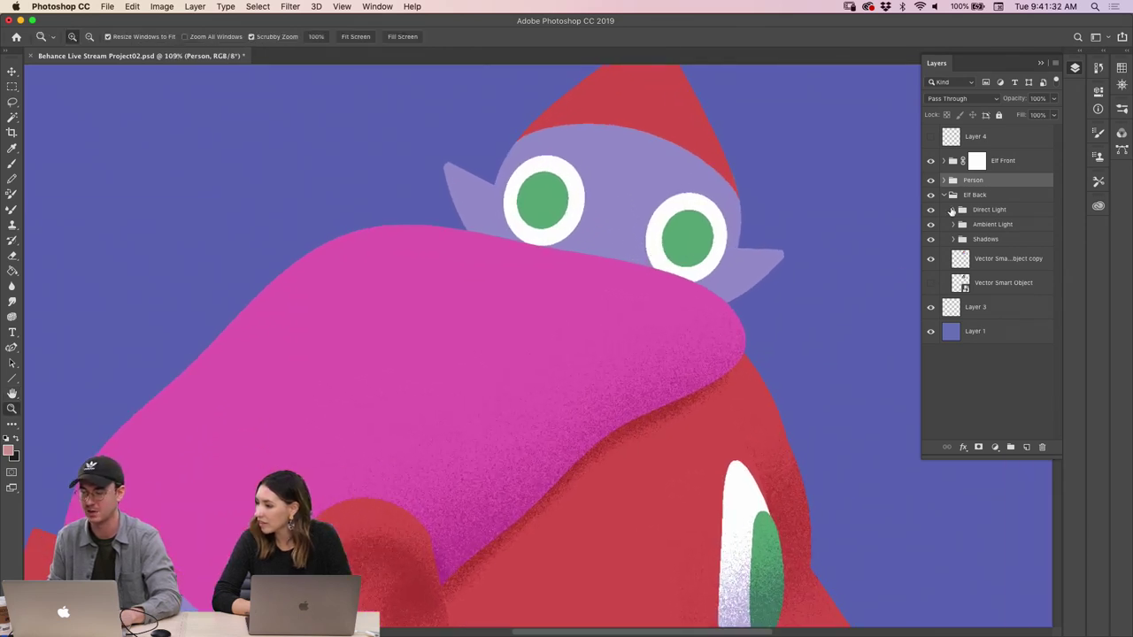
{"action": "left_click", "coordinate": [958, 285]}
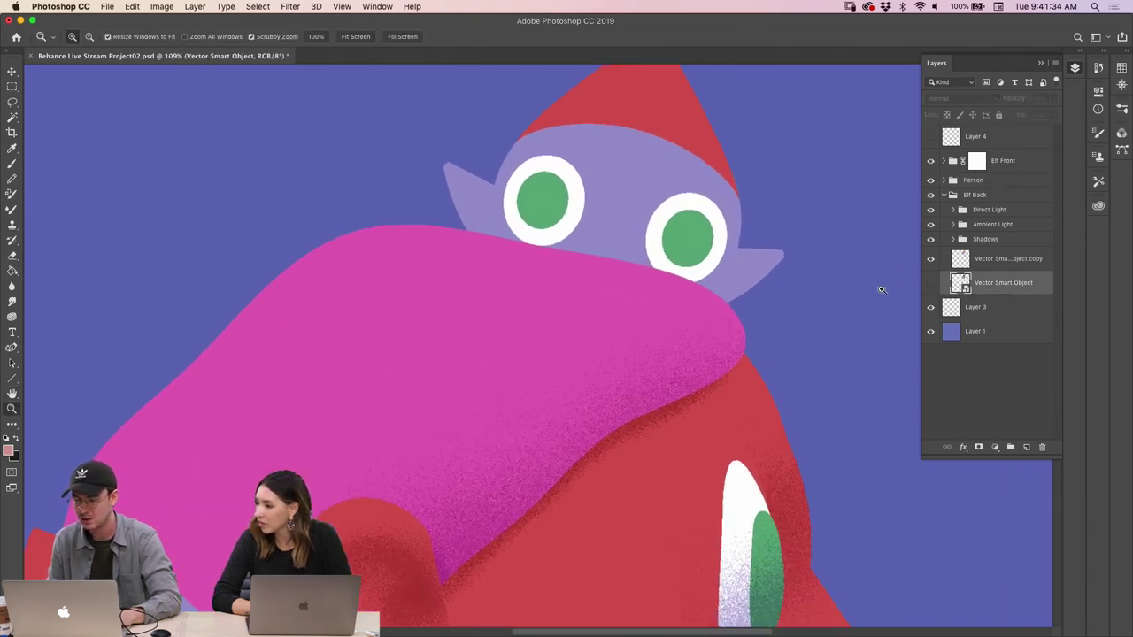
{"action": "key", "text": "w"}
{"action": "left_click", "coordinate": [770, 264], "text": "shift"}
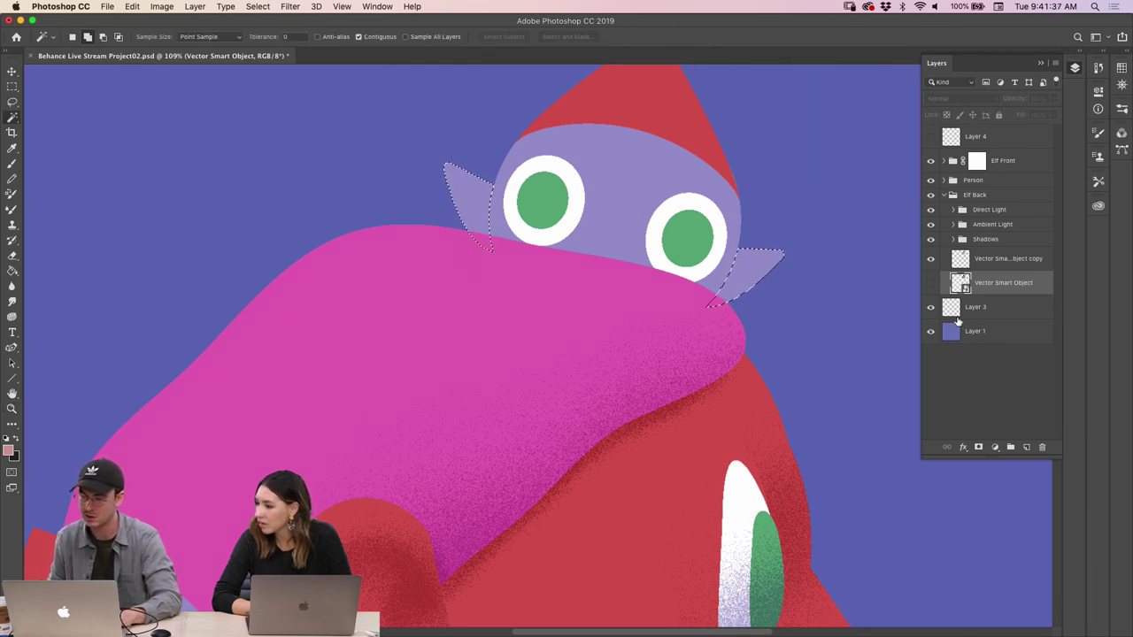
Expand the Elf Front group and examine the grainy shading on the front elf and the person's face
{"action": "left_click", "coordinate": [944, 162]}
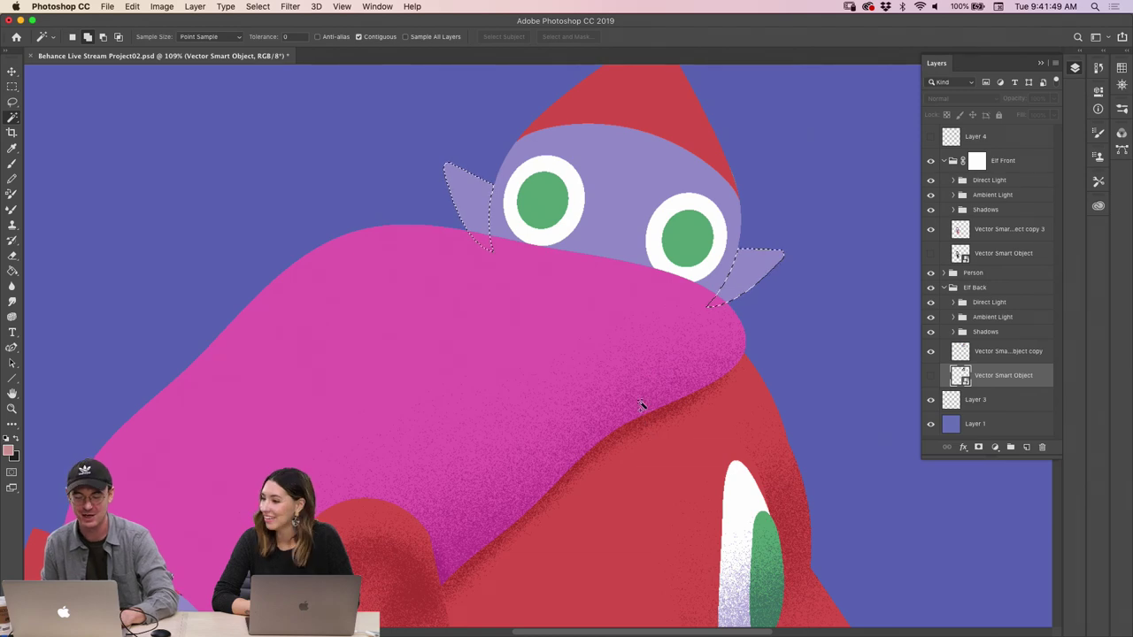
{"action": "key", "text": "h"}
{"action": "scroll", "coordinate": [591, 308], "scroll_direction": "up", "scroll_amount": 5}
{"action": "scroll", "coordinate": [566, 348], "scroll_direction": "right", "scroll_amount": 3}
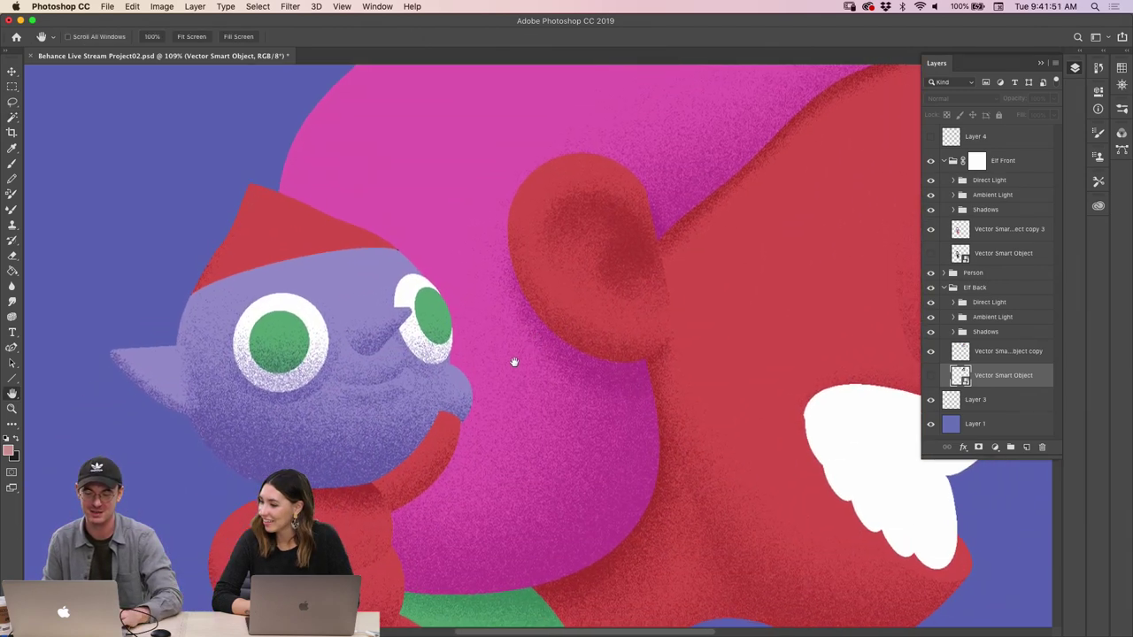
{"action": "scroll", "coordinate": [657, 361], "scroll_direction": "right", "scroll_amount": 3}
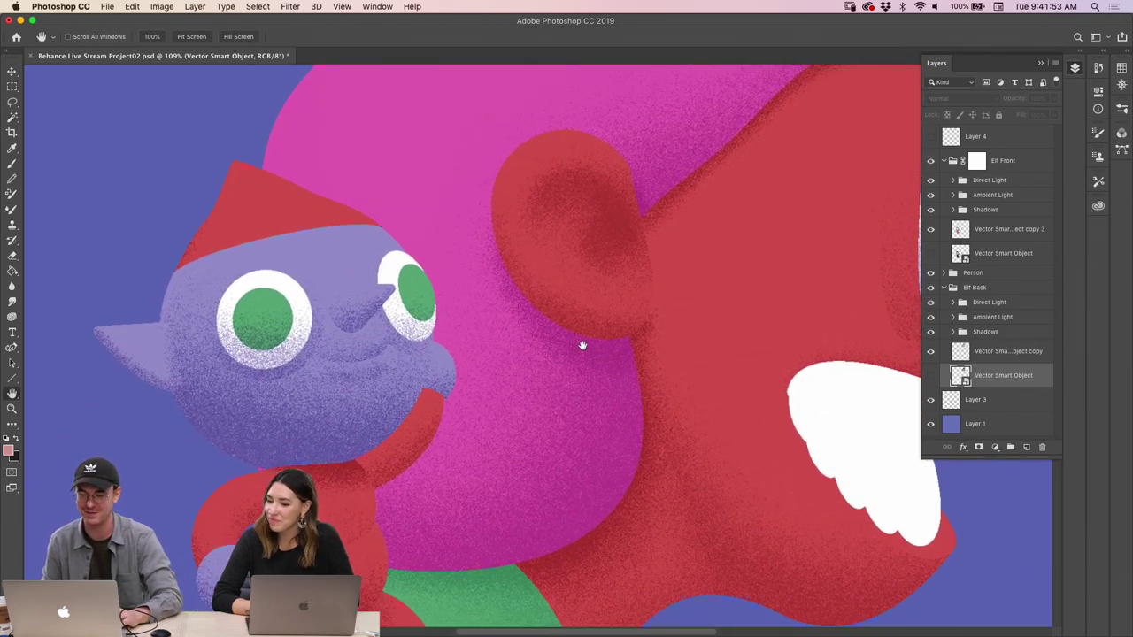
{"action": "scroll", "coordinate": [678, 366], "scroll_direction": "right", "scroll_amount": 10}
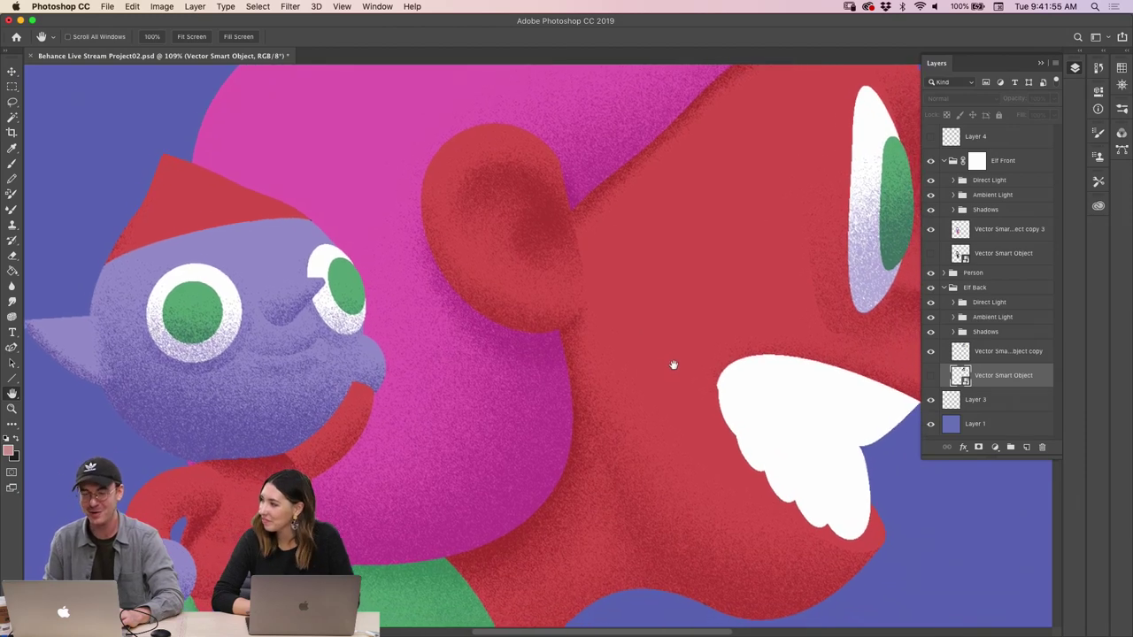
{"action": "scroll", "coordinate": [627, 393], "scroll_direction": "right", "scroll_amount": 2}
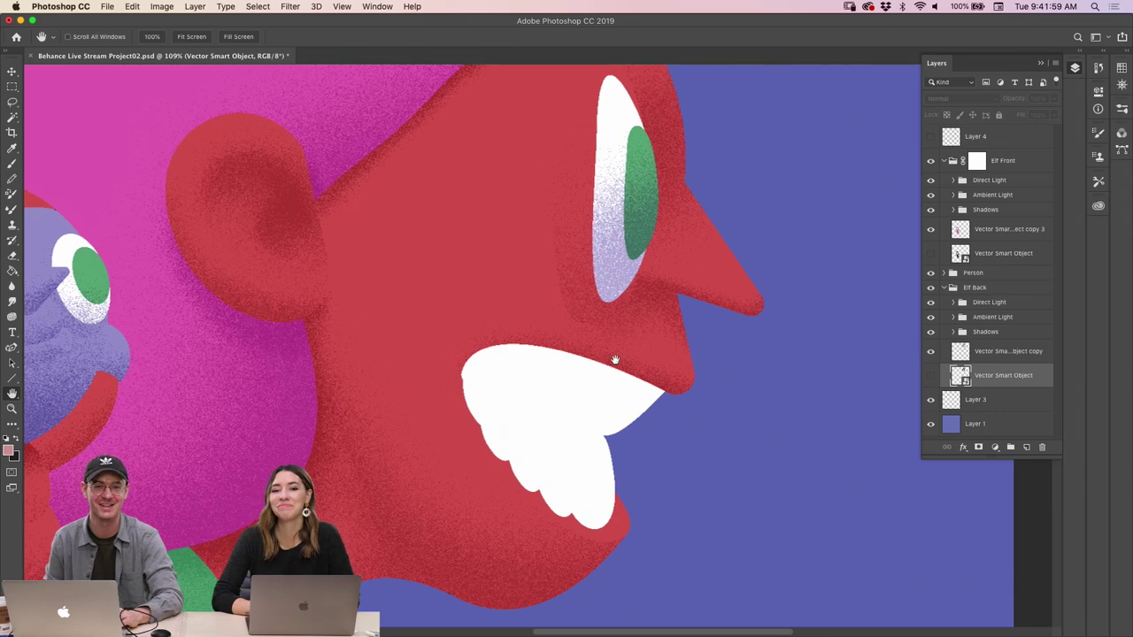
{"action": "scroll", "coordinate": [612, 362], "scroll_direction": "right", "scroll_amount": 3}
{"action": "scroll", "coordinate": [611, 362], "scroll_direction": "down", "scroll_amount": 1}
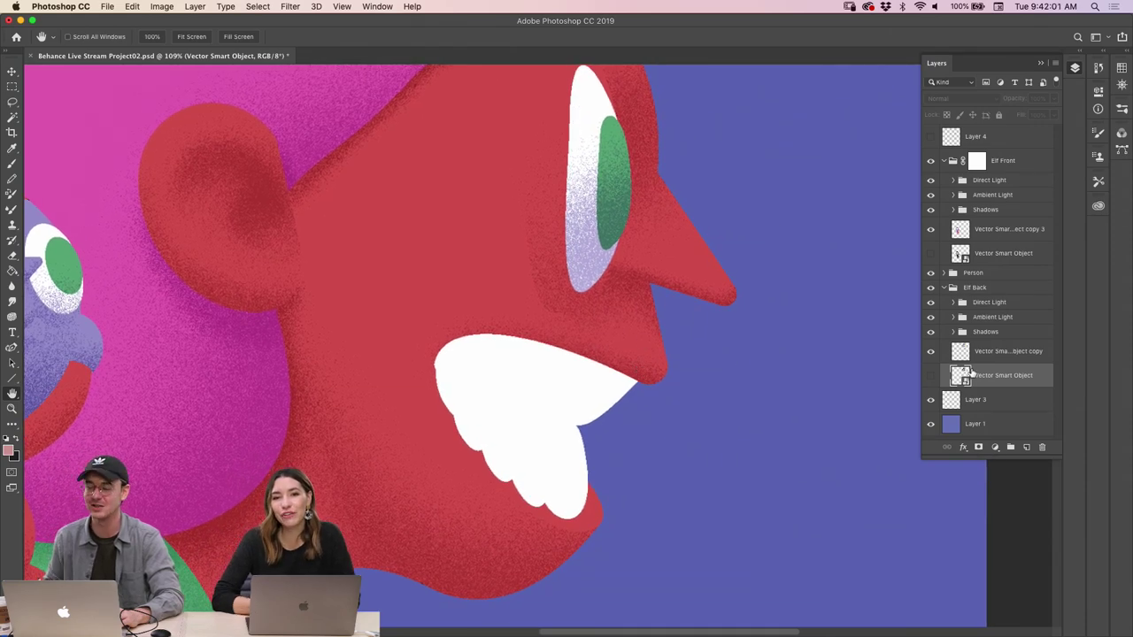
{"action": "scroll", "coordinate": [567, 389], "scroll_direction": "left", "scroll_amount": 5}
{"action": "scroll", "coordinate": [566, 390], "scroll_direction": "down", "scroll_amount": 5}
{"action": "scroll", "coordinate": [583, 390], "scroll_direction": "left", "scroll_amount": 3}
{"action": "scroll", "coordinate": [583, 390], "scroll_direction": "up", "scroll_amount": 2}
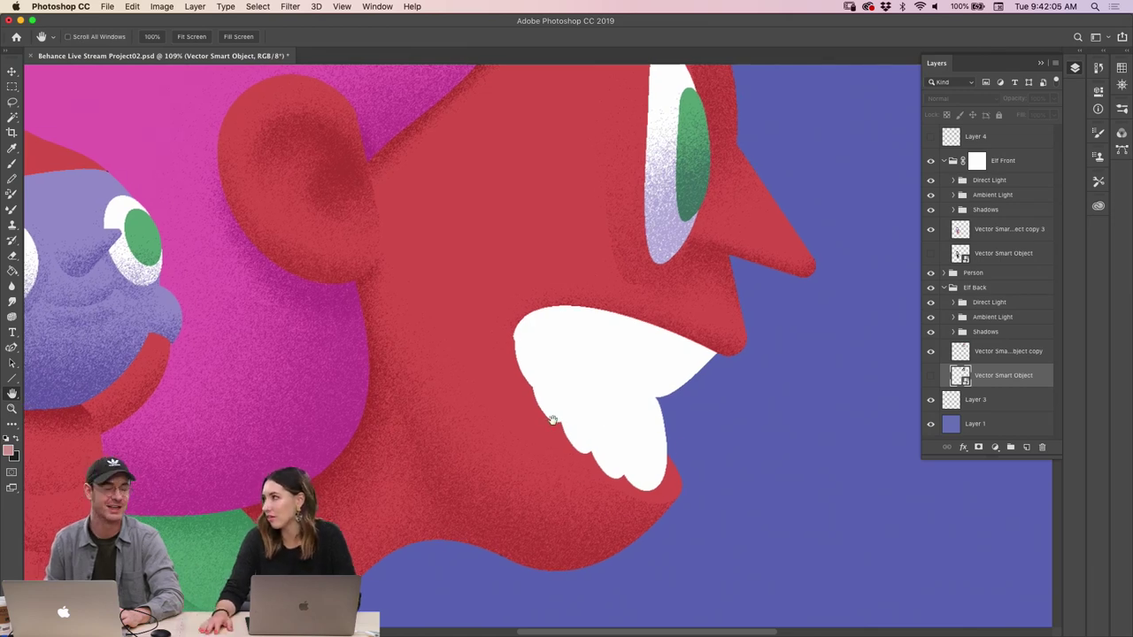
{"action": "scroll", "coordinate": [549, 404], "scroll_direction": "right", "scroll_amount": 2}
{"action": "scroll", "coordinate": [548, 403], "scroll_direction": "down", "scroll_amount": 1}
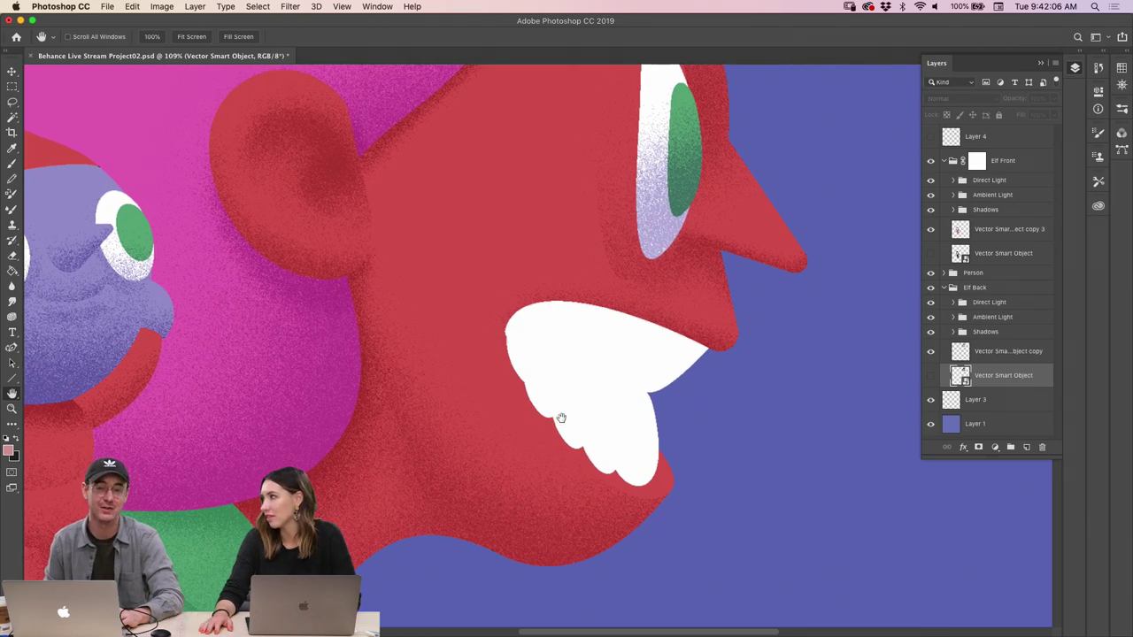
Sample the lavender shadow colour of the front elf's face from Elf Front's Shadows layer and collapse its Shadows subgroup
{"action": "left_click", "coordinate": [953, 211]}
{"action": "left_click", "coordinate": [973, 260]}
{"action": "key", "text": "i"}
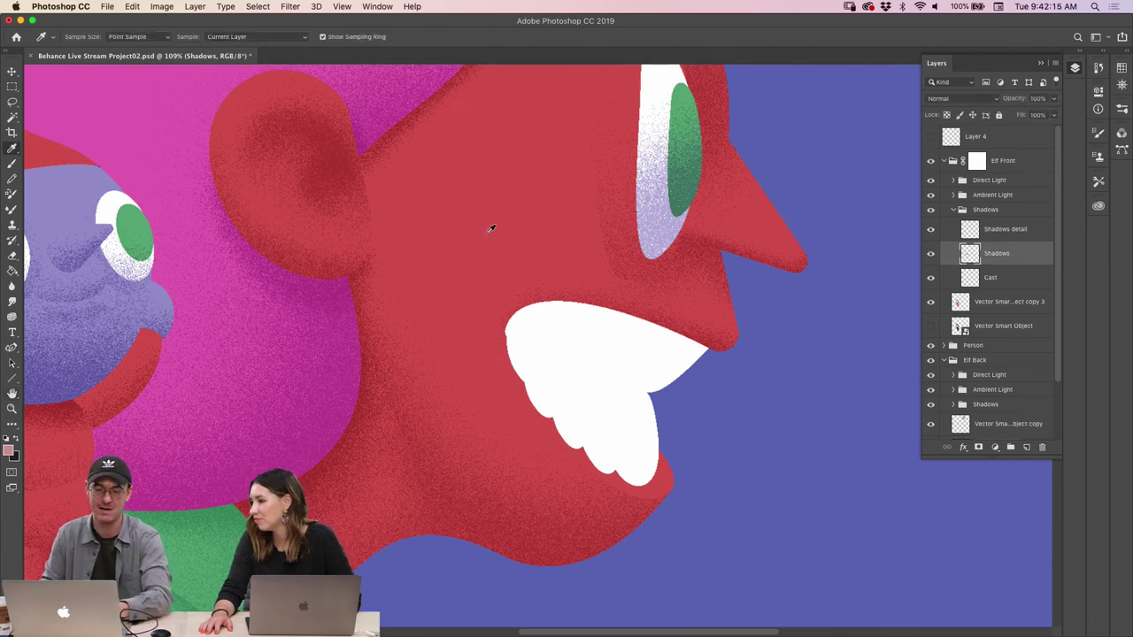
{"action": "left_click_drag", "start_coordinate": [105, 319], "coordinate": [90, 347]}
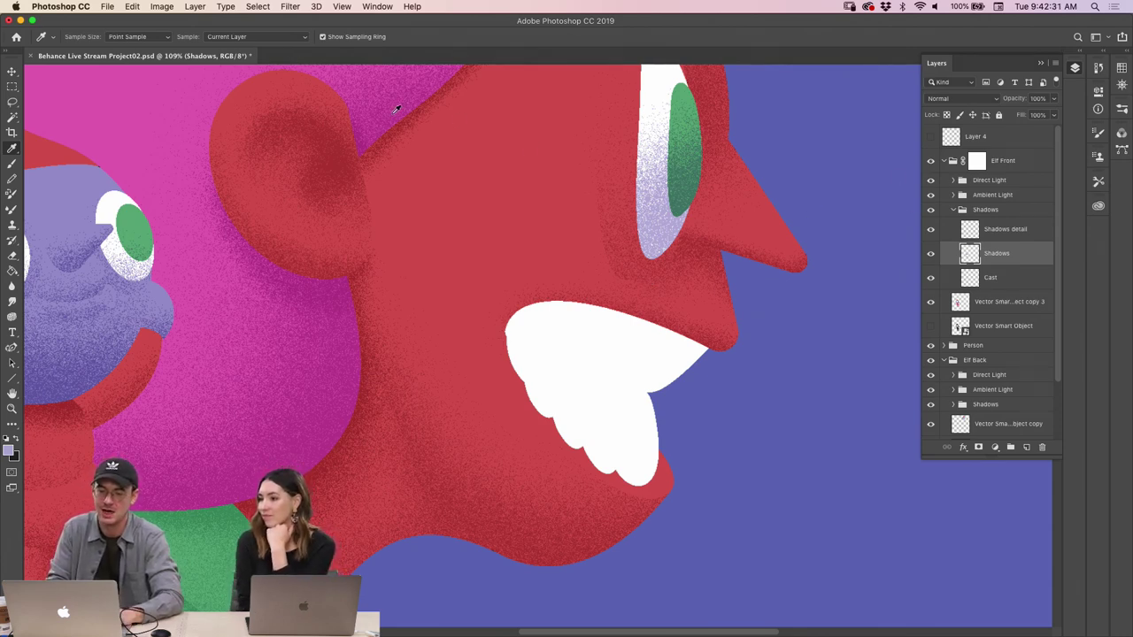
{"action": "left_click_drag", "start_coordinate": [111, 345], "coordinate": [89, 379]}
{"action": "left_click", "coordinate": [952, 210]}
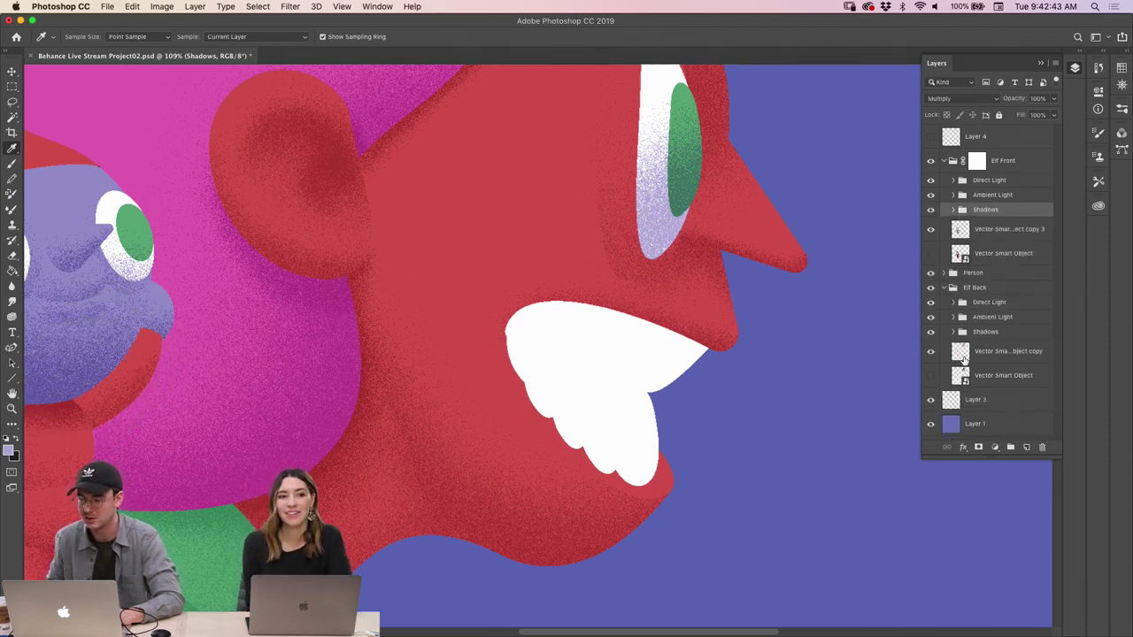
Shade the back elf's ear nearest the person's forehead on Elf Back's Cast layer with a 250 px Dissolve brush, and clear the selection
{"action": "left_click", "coordinate": [962, 333]}
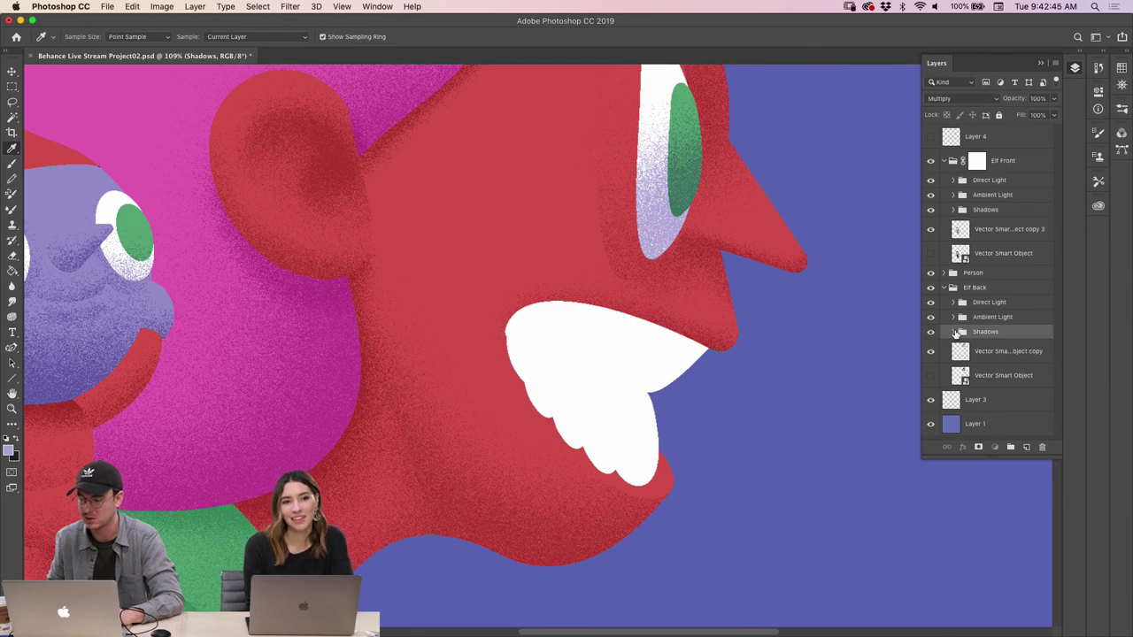
{"action": "left_click", "coordinate": [953, 332]}
{"action": "scroll", "coordinate": [1051, 349], "scroll_direction": "down", "scroll_amount": 1}
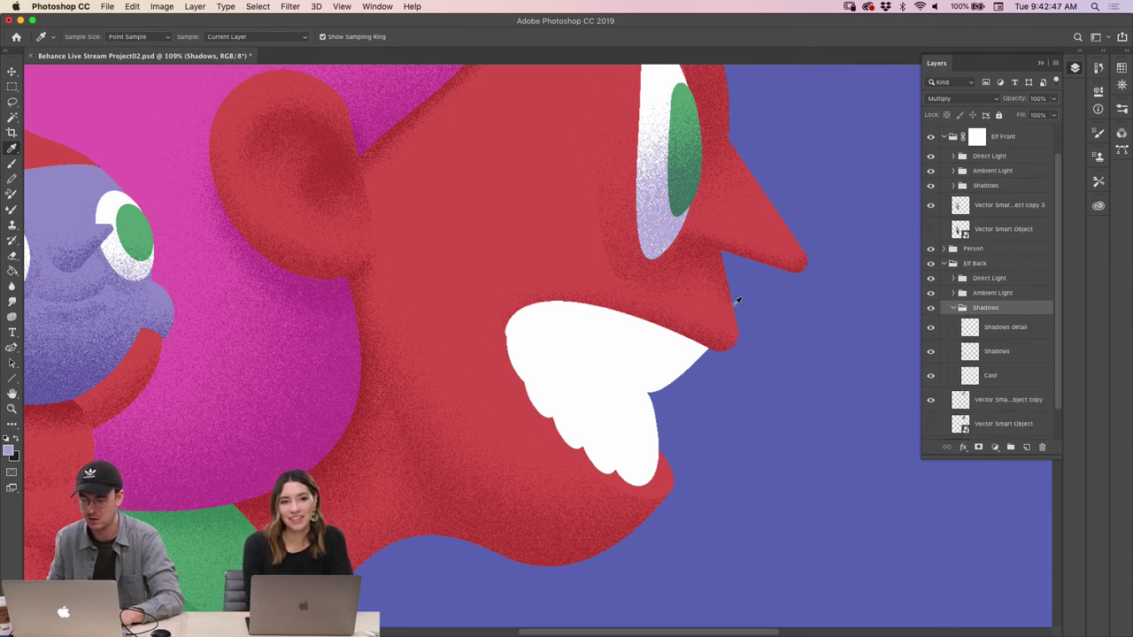
{"action": "key", "text": "h"}
{"action": "scroll", "coordinate": [622, 328], "scroll_direction": "up", "scroll_amount": 10}
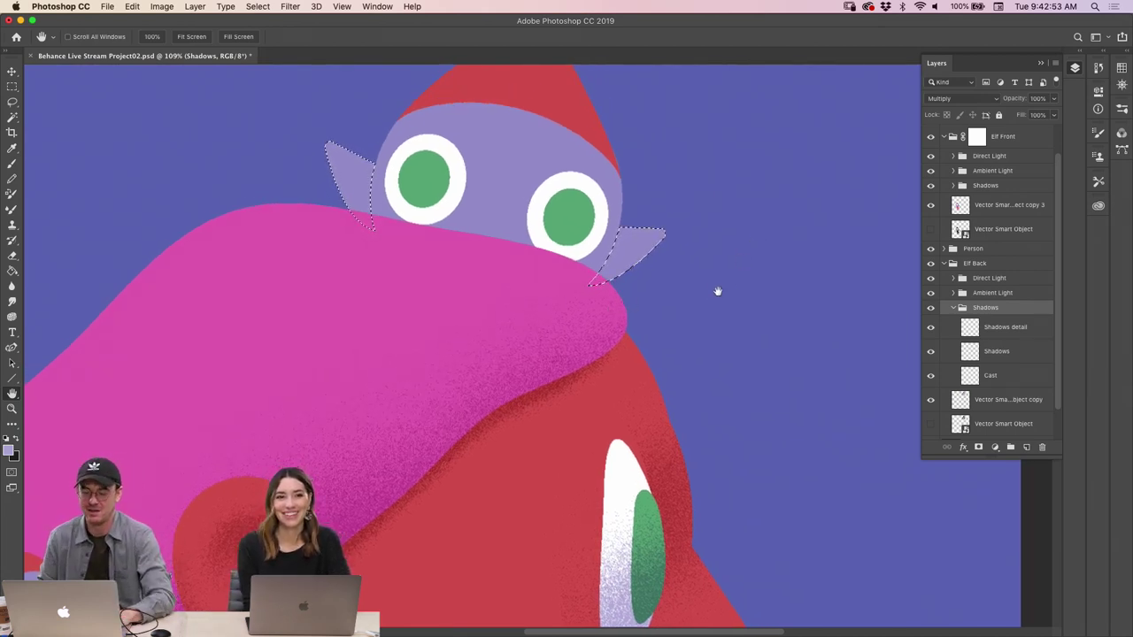
{"action": "key", "text": "b"}
{"action": "left_click", "coordinate": [990, 375]}
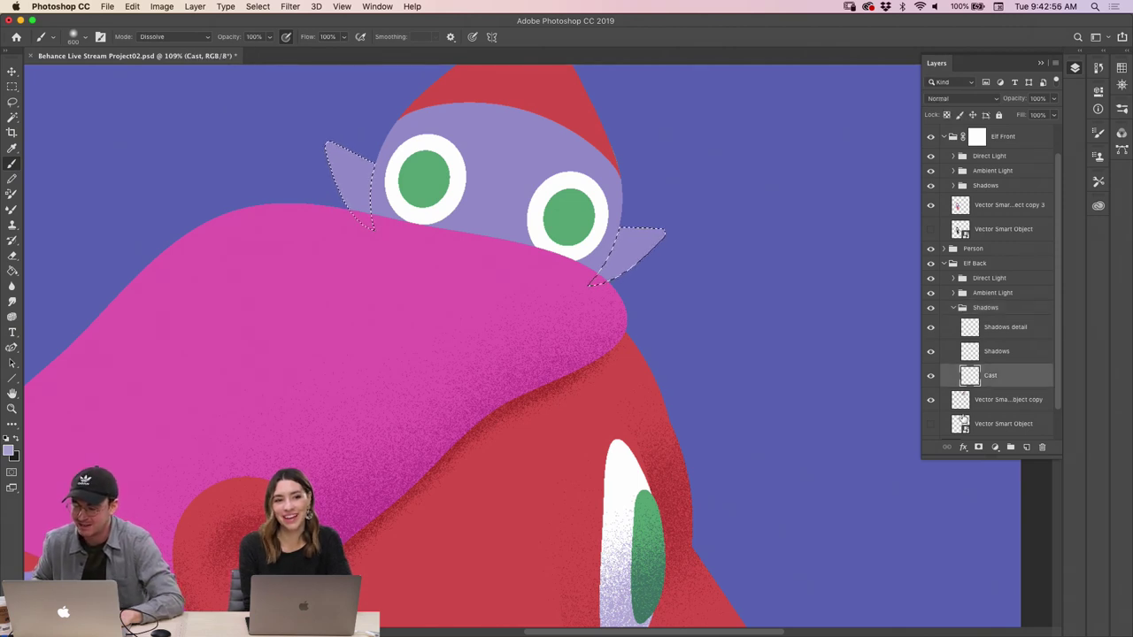
{"action": "left_click", "coordinate": [986, 351]}
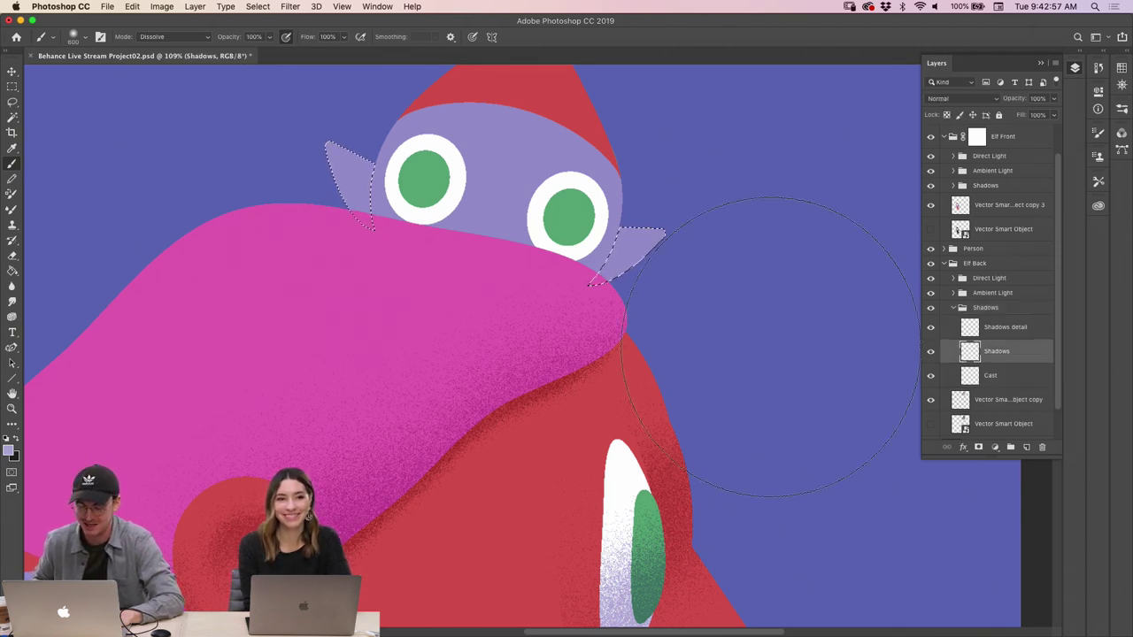
{"action": "left_click", "coordinate": [974, 381]}
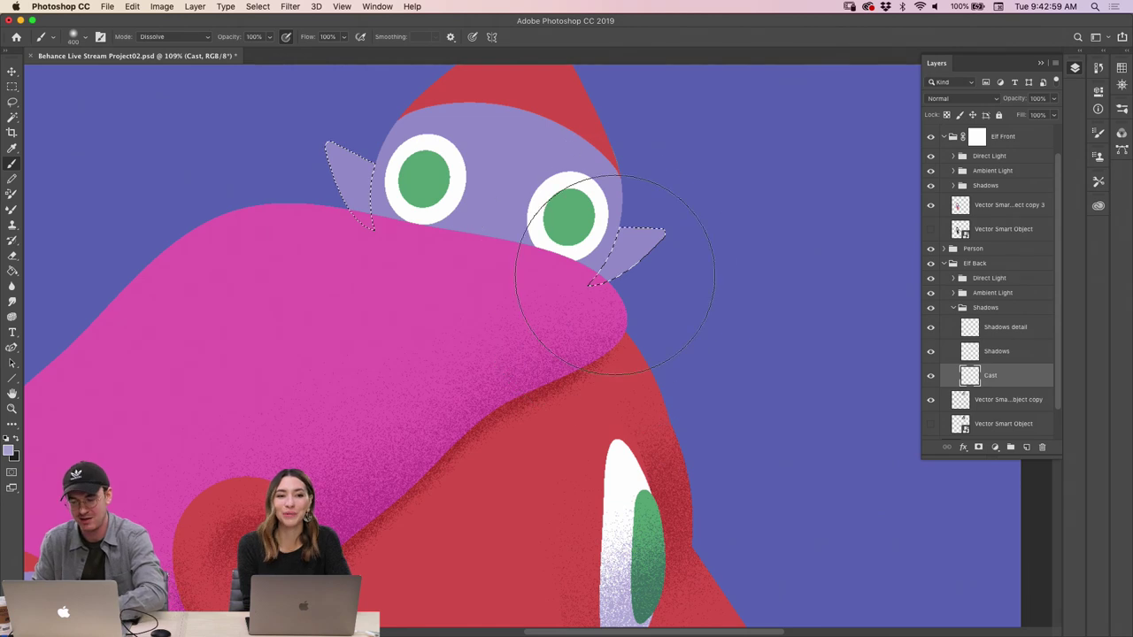
{"action": "key", "text": "["}
{"action": "key", "text": "["}
{"action": "key", "text": "super+d"}
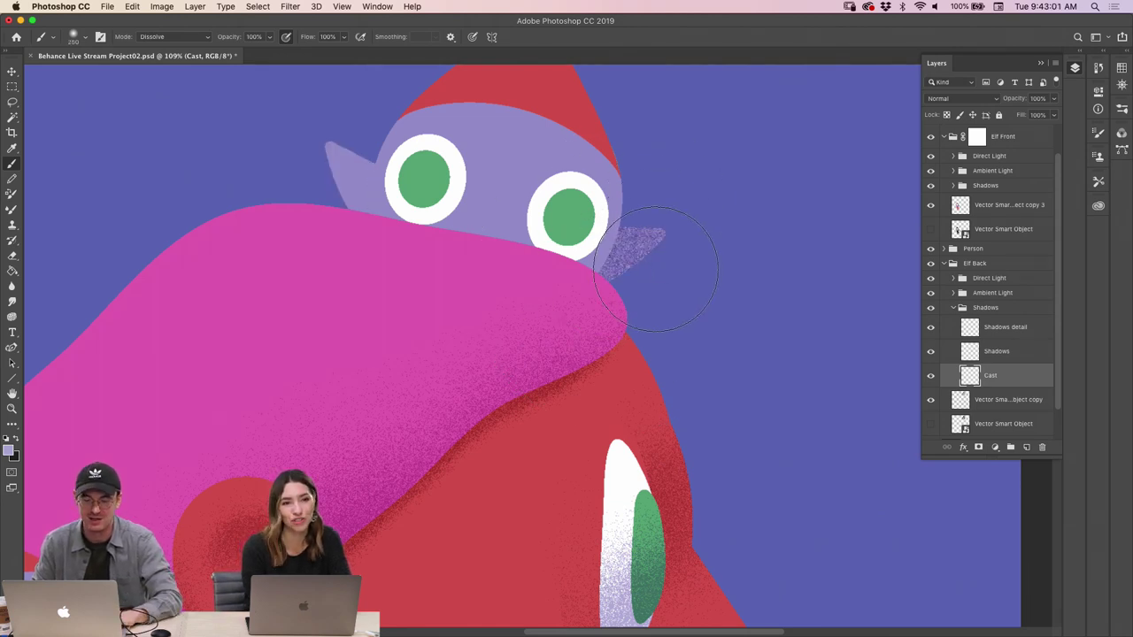
Select the back elf's face area with the Magic Wand, using the Elf Back group's Vector Smart Object layer
{"action": "key", "text": "z"}
{"action": "scroll", "coordinate": [654, 270], "scroll_direction": "down", "scroll_amount": 3}
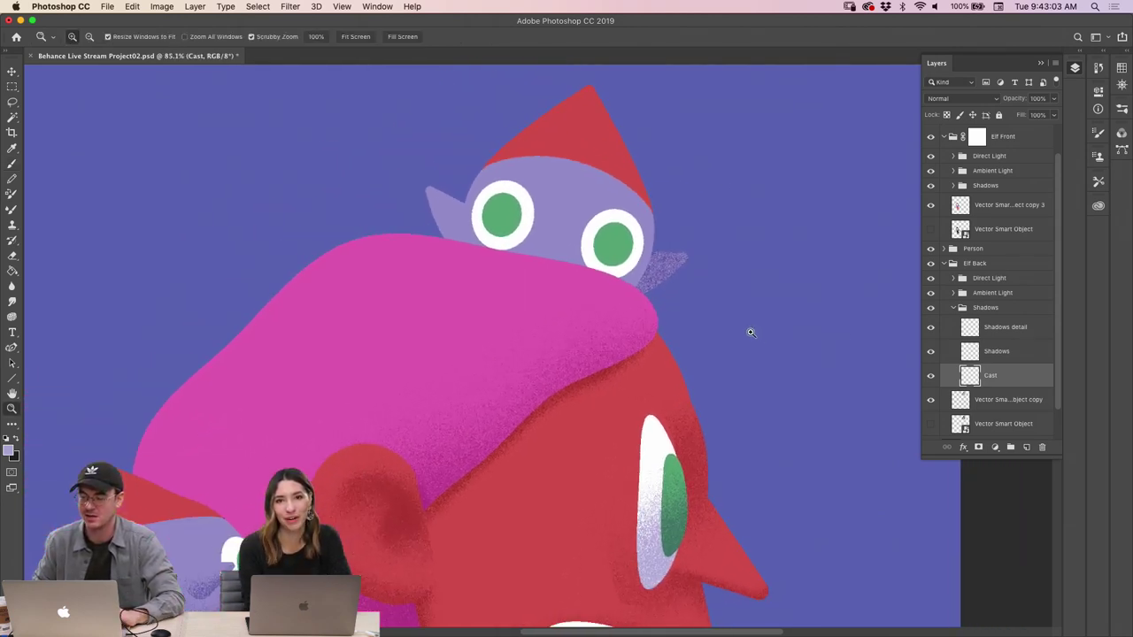
{"action": "left_click", "coordinate": [960, 423]}
{"action": "key", "text": "w"}
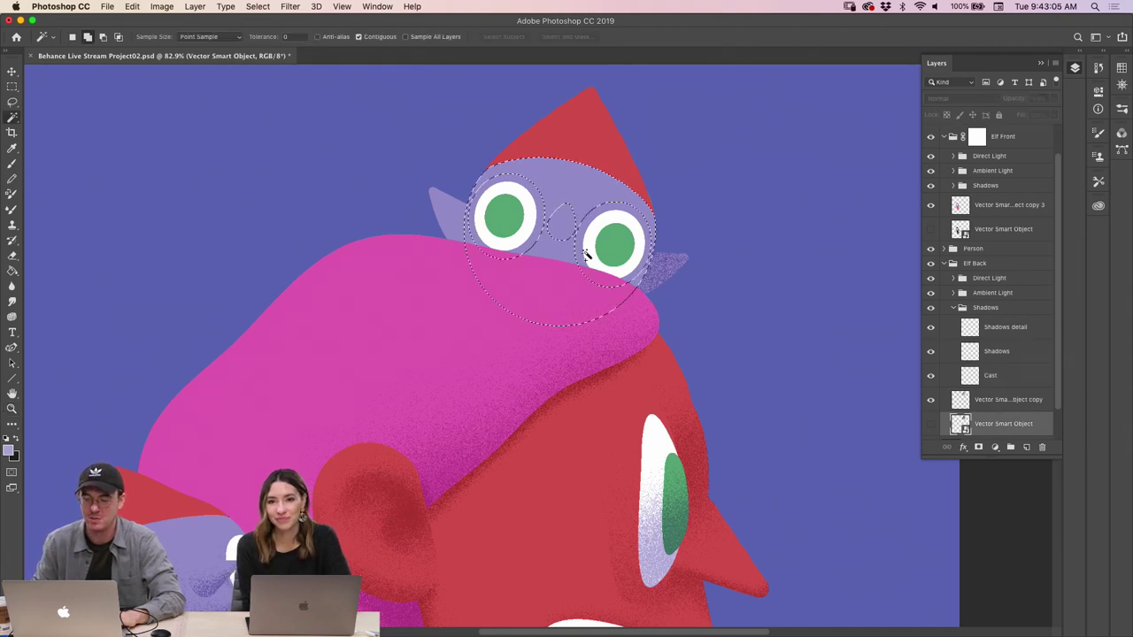
{"action": "key", "text": "b"}
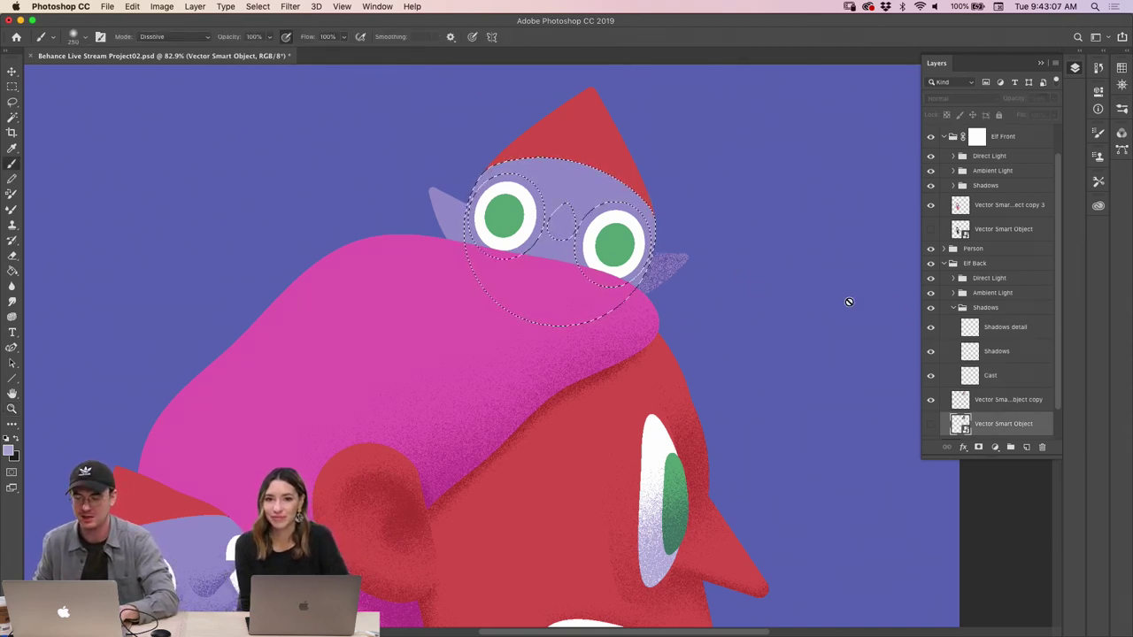
Shade the lower part of the back elf's face on Elf Back's Shadows layer with a 400 px Dissolve brush, and clear the selection
{"action": "left_click", "coordinate": [973, 375]}
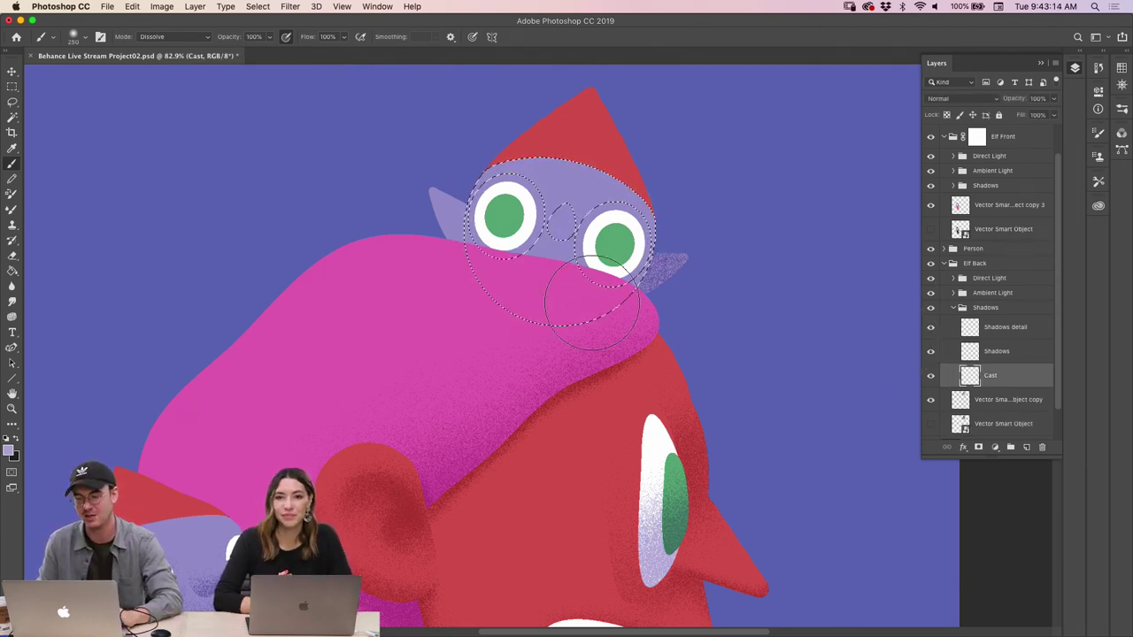
{"action": "left_click", "coordinate": [970, 351]}
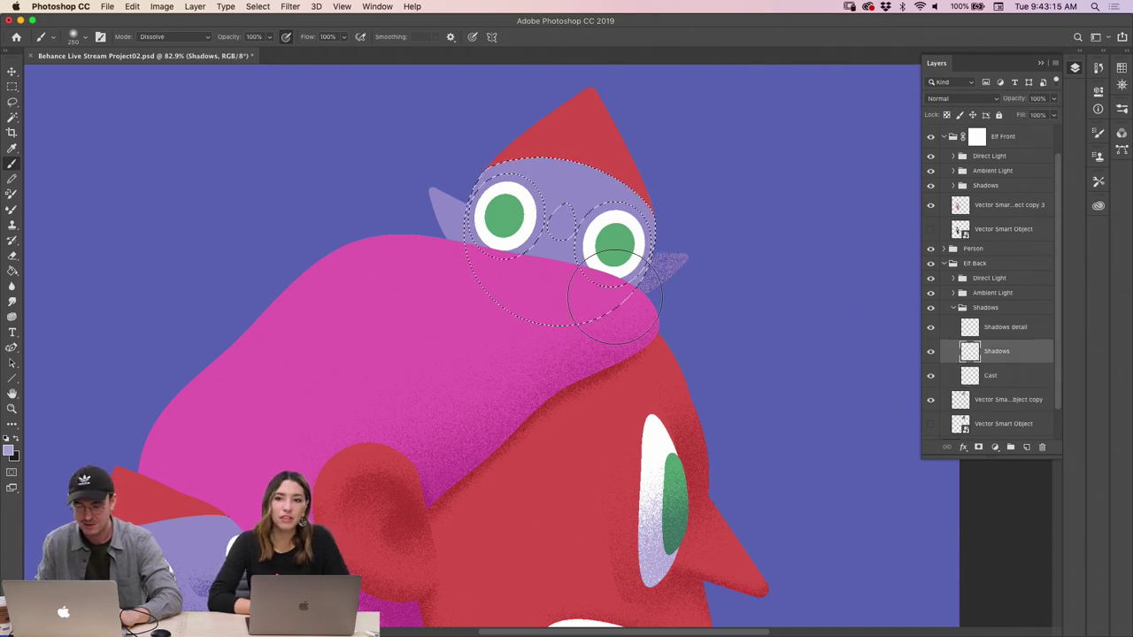
{"action": "key", "text": "bracketleft"}
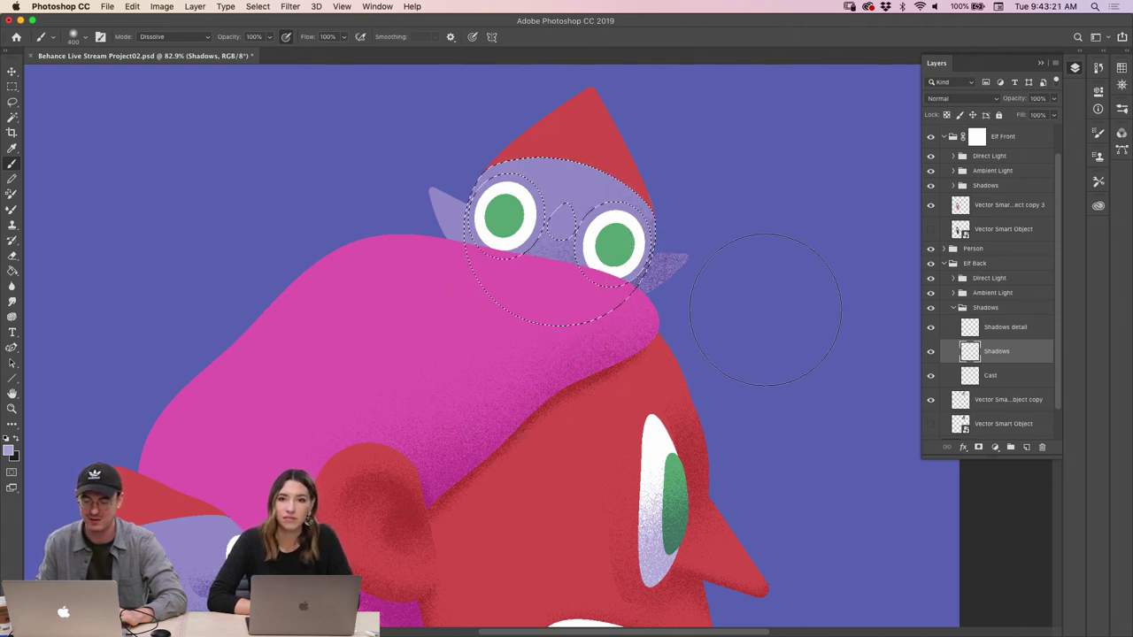
{"action": "key", "text": "super+d"}
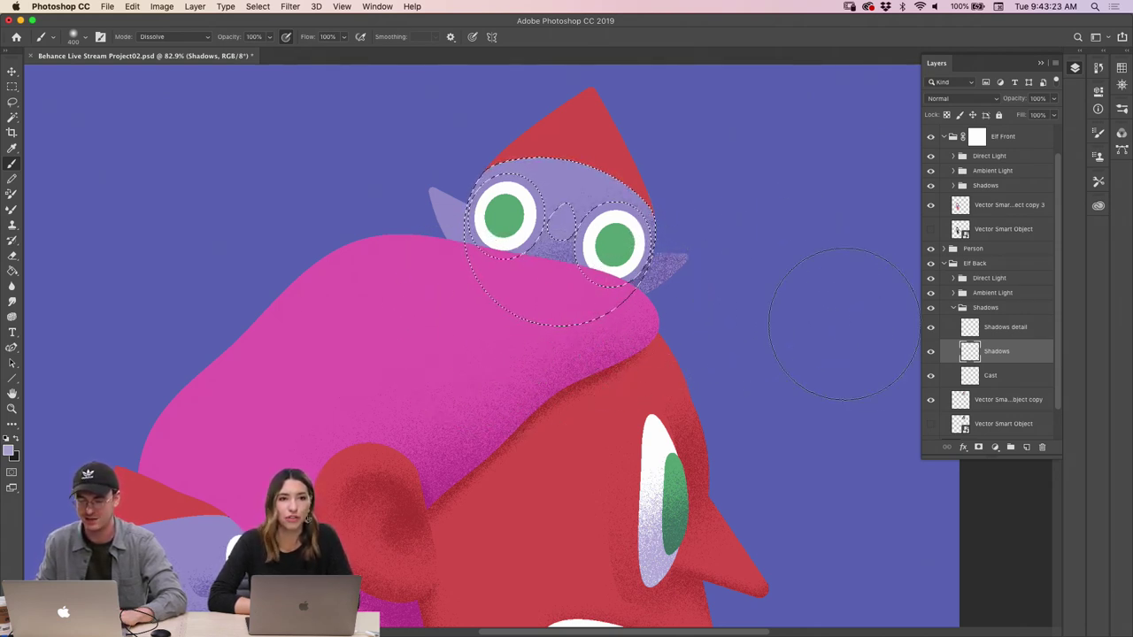
Select the back elf's nose from the Vector Smart Object layer and shade it on the Shadows layer with a 70 px Dissolve brush
{"action": "left_click", "coordinate": [966, 424]}
{"action": "key", "text": "w"}
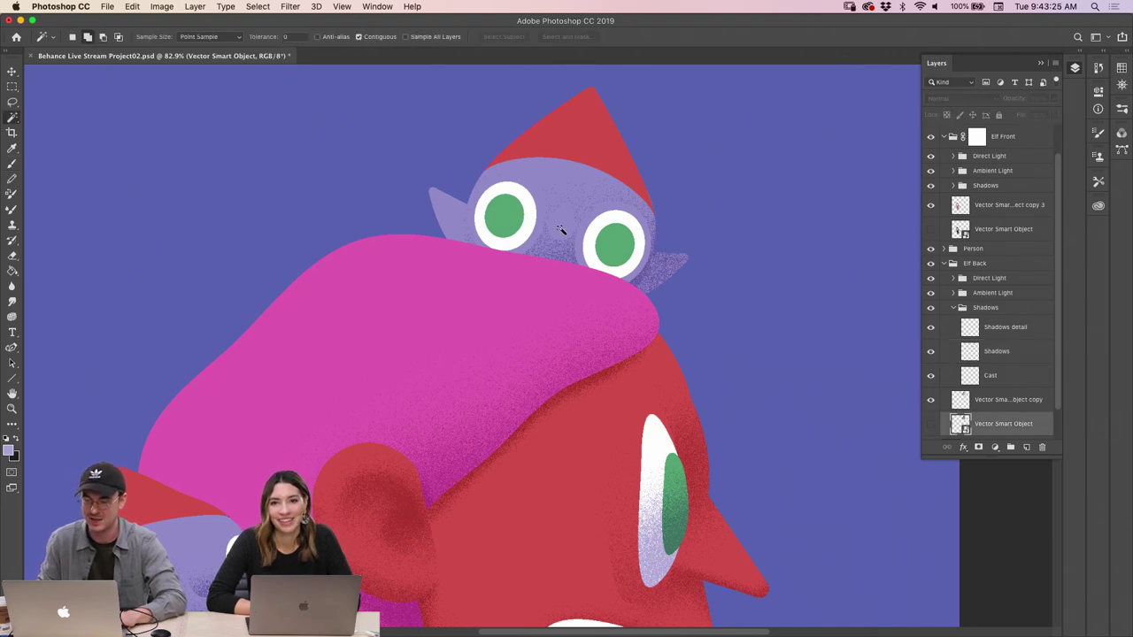
{"action": "left_click", "coordinate": [971, 354]}
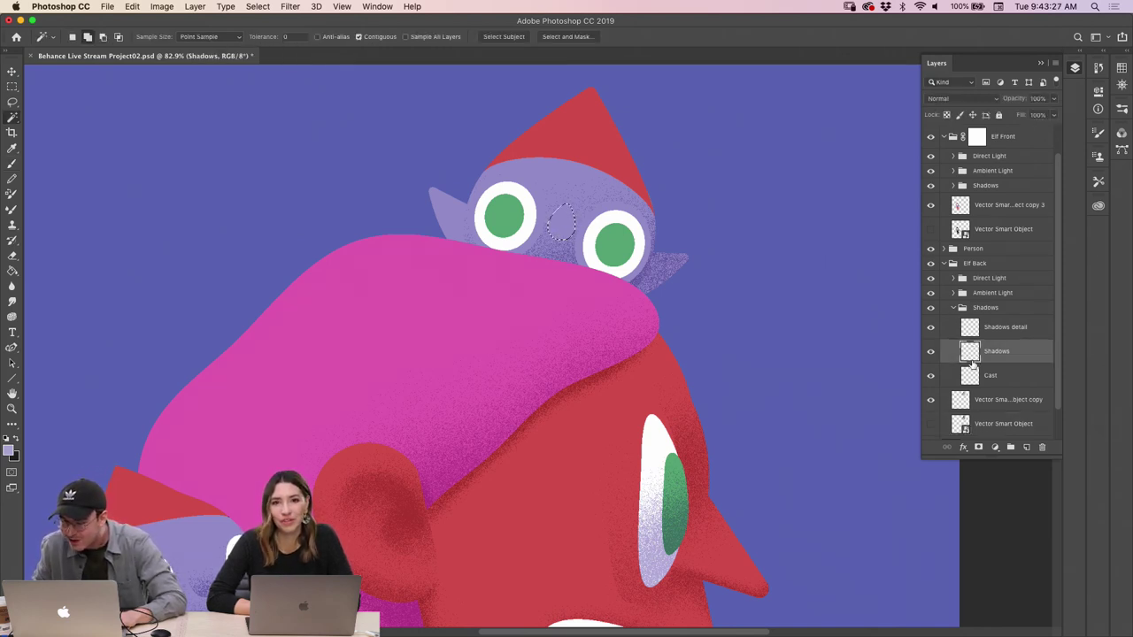
{"action": "key", "text": "b"}
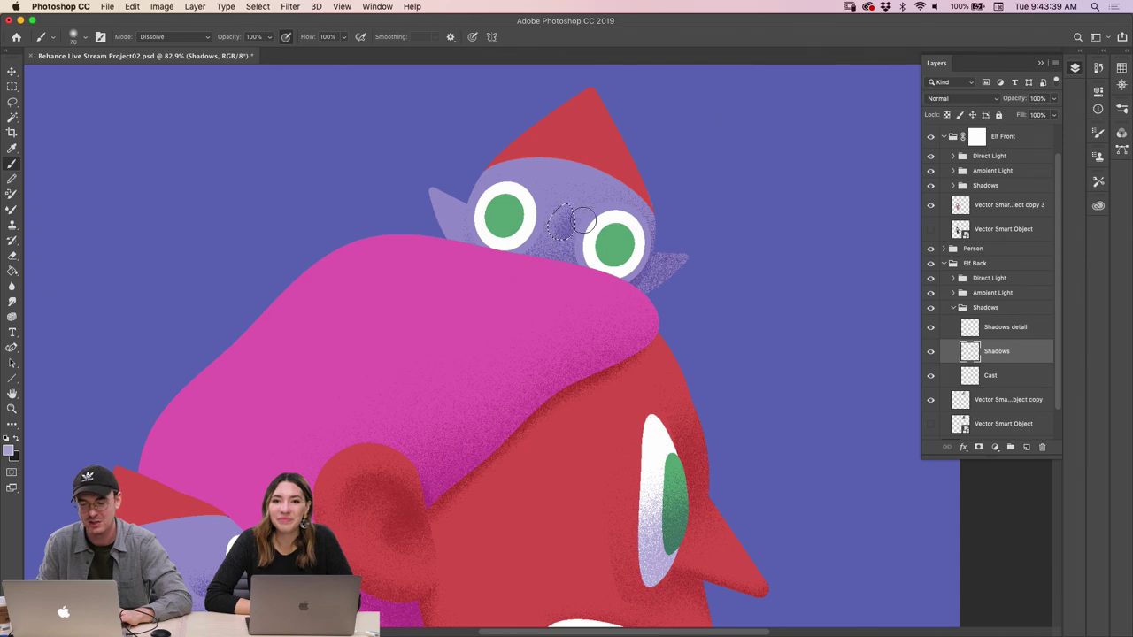
{"action": "key", "text": "z"}
{"action": "mouse_move", "coordinate": [570, 262]}
{"action": "left_mouse_down"}
{"action": "mouse_move", "coordinate": [531, 262]}
{"action": "mouse_move", "coordinate": [570, 262]}
{"action": "mouse_move", "coordinate": [570, 248]}
{"action": "mouse_move", "coordinate": [531, 252]}
{"action": "mouse_move", "coordinate": [593, 255]}
{"action": "mouse_move", "coordinate": [561, 223]}
{"action": "mouse_move", "coordinate": [587, 183]}
{"action": "mouse_move", "coordinate": [607, 245]}
{"action": "mouse_move", "coordinate": [602, 276]}
{"action": "mouse_move", "coordinate": [615, 245]}
{"action": "mouse_move", "coordinate": [599, 183]}
{"action": "mouse_move", "coordinate": [629, 245]}
{"action": "mouse_move", "coordinate": [522, 248]}
{"action": "mouse_move", "coordinate": [894, 358]}
{"action": "left_mouse_up"}
{"action": "key", "text": "b"}
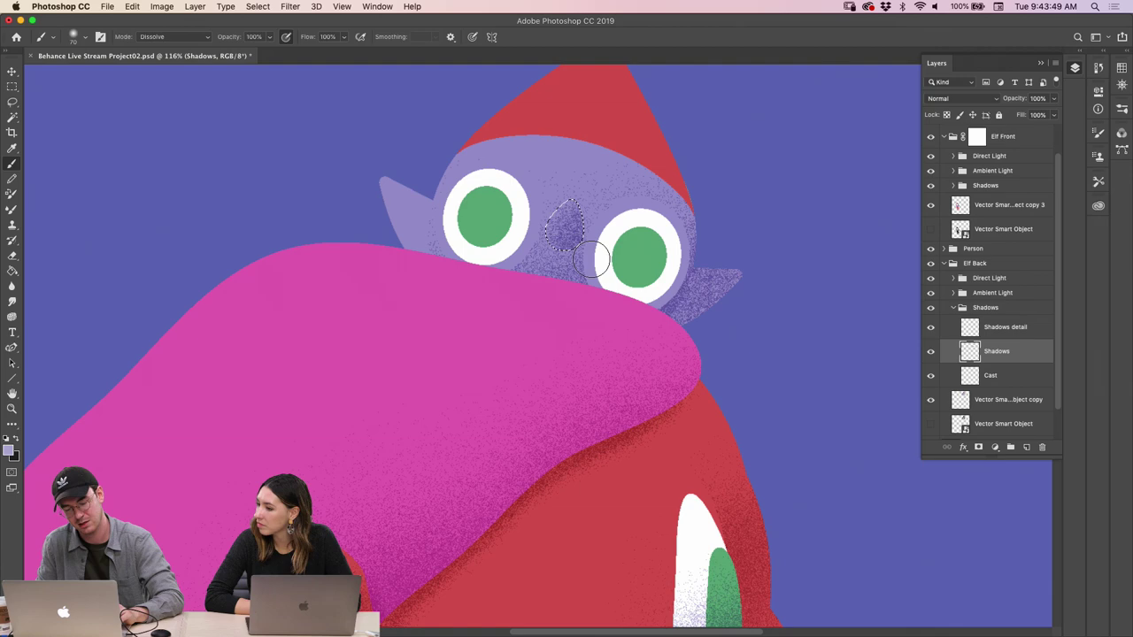
Select the back elf's face and paint a cast shadow beneath the nose on the Cast layer with a 25 px Dissolve brush, then deselect
{"action": "key", "text": "z"}
{"action": "left_click", "coordinate": [960, 423]}
{"action": "key", "text": "w"}
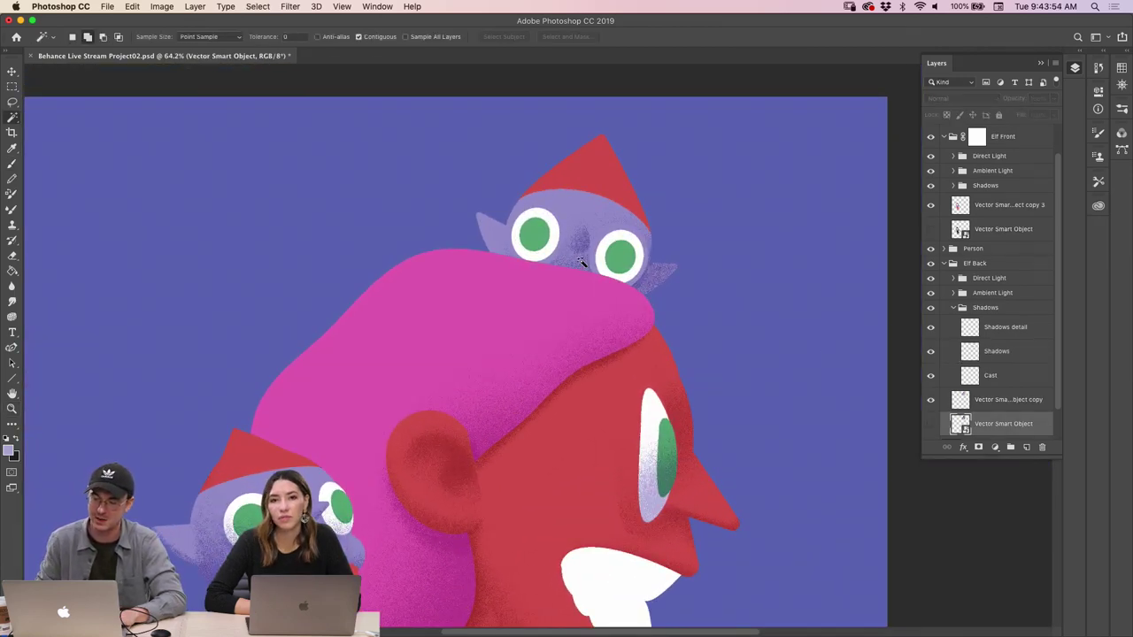
{"action": "key", "text": "z"}
{"action": "left_click_drag", "start_coordinate": [581, 262], "coordinate": [743, 265]}
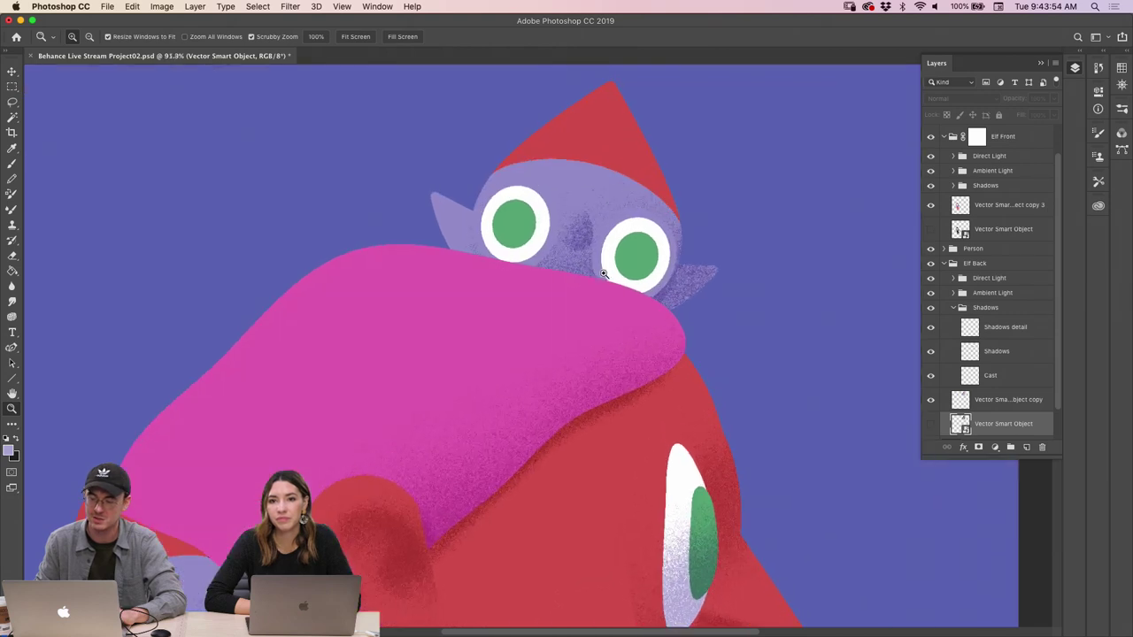
{"action": "left_click", "coordinate": [967, 371]}
{"action": "key", "text": "b"}
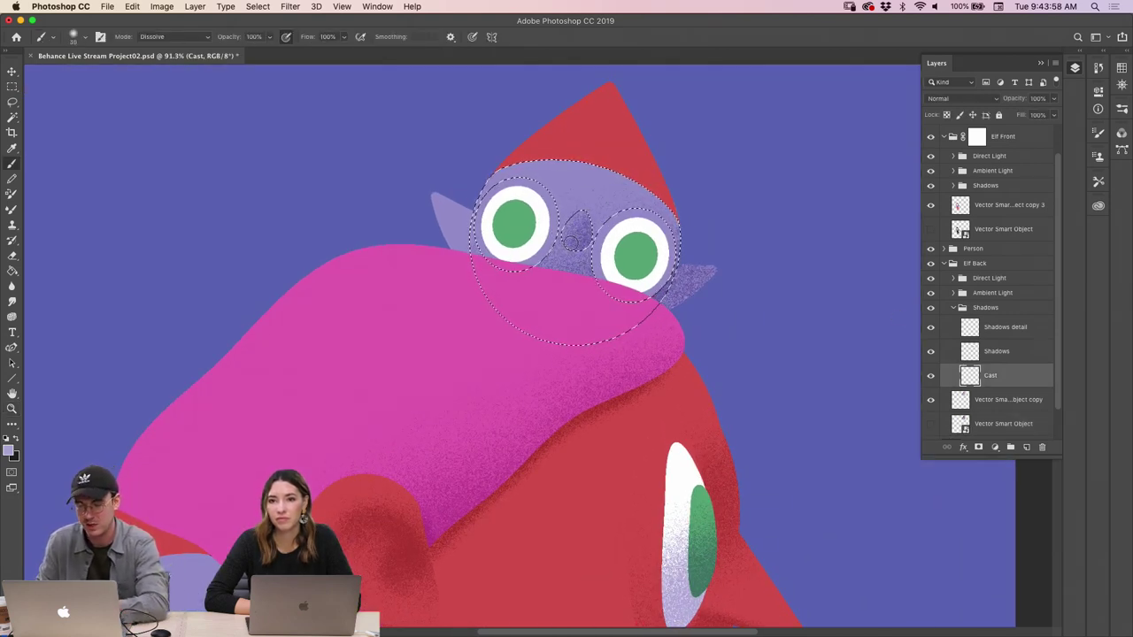
{"action": "mouse_move", "coordinate": [570, 240]}
{"action": "left_mouse_down"}
{"action": "mouse_move", "coordinate": [575, 223]}
{"action": "mouse_move", "coordinate": [586, 241]}
{"action": "mouse_move", "coordinate": [575, 248]}
{"action": "mouse_move", "coordinate": [577, 223]}
{"action": "mouse_move", "coordinate": [584, 238]}
{"action": "mouse_move", "coordinate": [575, 248]}
{"action": "mouse_move", "coordinate": [567, 238]}
{"action": "mouse_move", "coordinate": [589, 283]}
{"action": "mouse_move", "coordinate": [584, 239]}
{"action": "mouse_move", "coordinate": [571, 249]}
{"action": "mouse_move", "coordinate": [579, 254]}
{"action": "left_mouse_up"}
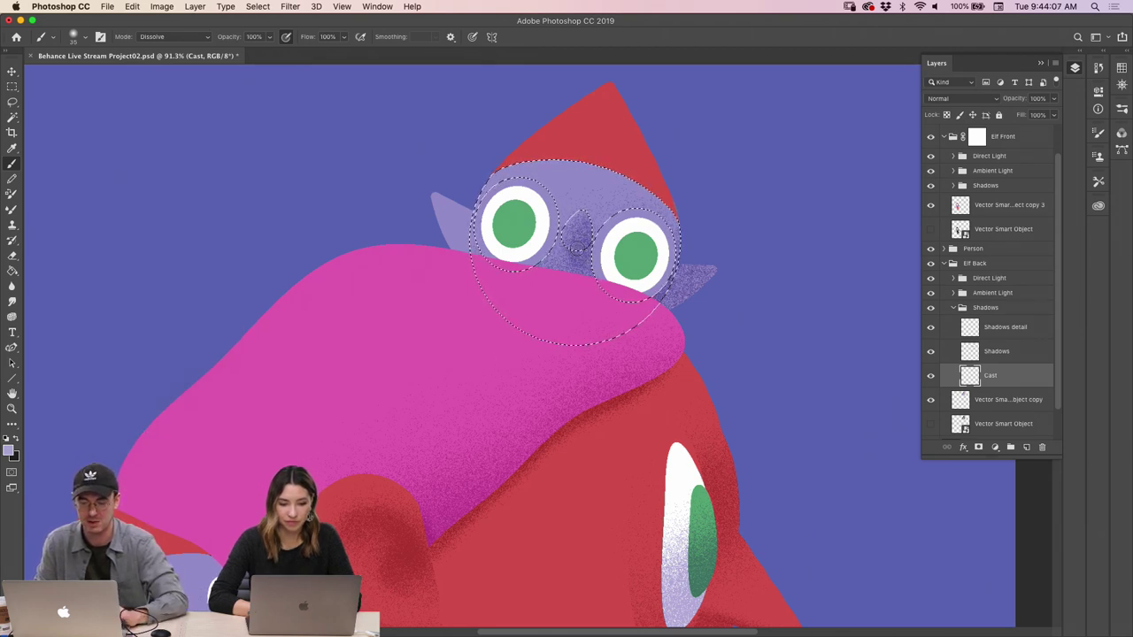
{"action": "key", "text": "super+d"}
Select both of the back elf's eyes with the Magic Wand, using the Elf Back group's Vector Smart Object layer
{"action": "key", "text": "z"}
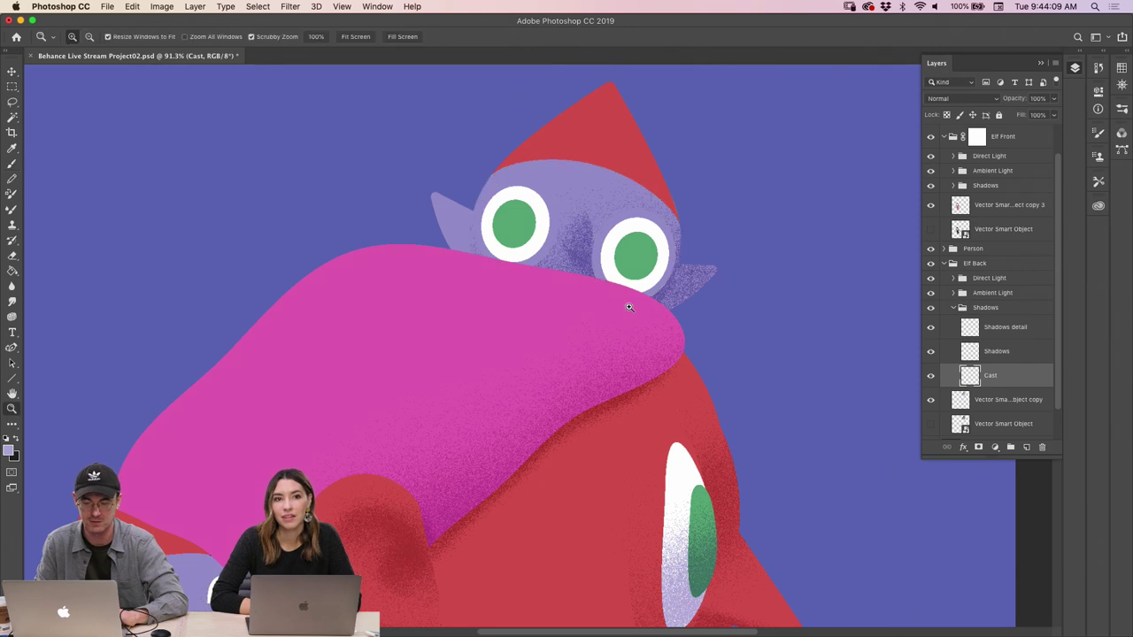
{"action": "mouse_move", "coordinate": [627, 303]}
{"action": "left_mouse_down"}
{"action": "mouse_move", "coordinate": [582, 286]}
{"action": "mouse_move", "coordinate": [620, 283]}
{"action": "left_mouse_up"}
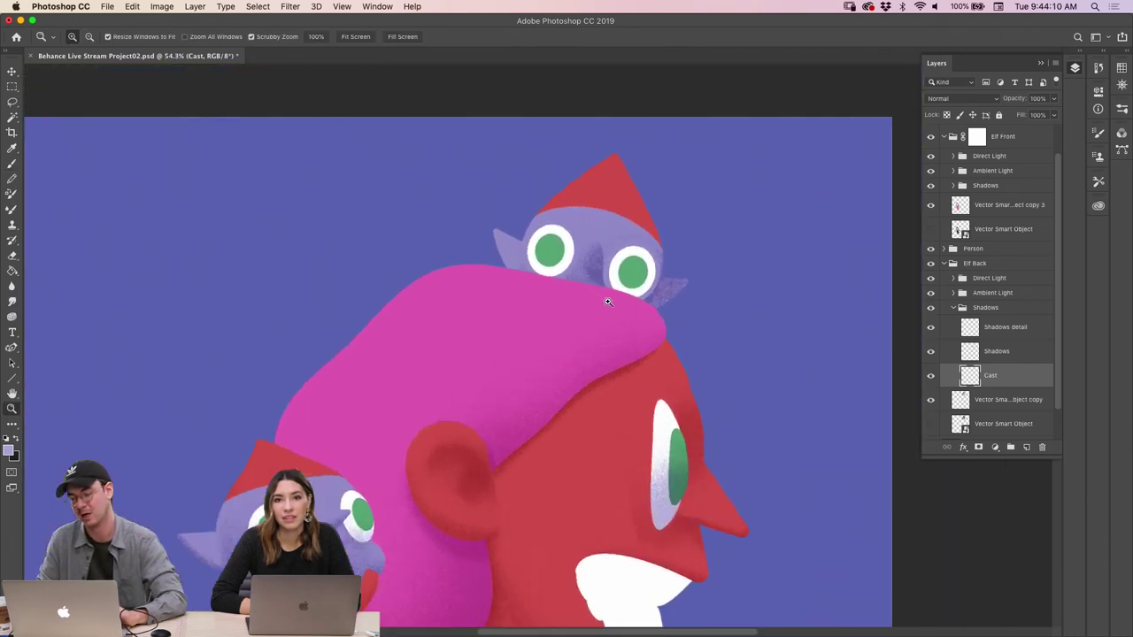
{"action": "left_click", "coordinate": [961, 423]}
{"action": "key", "text": "w"}
{"action": "left_click", "coordinate": [549, 252], "text": "shift"}
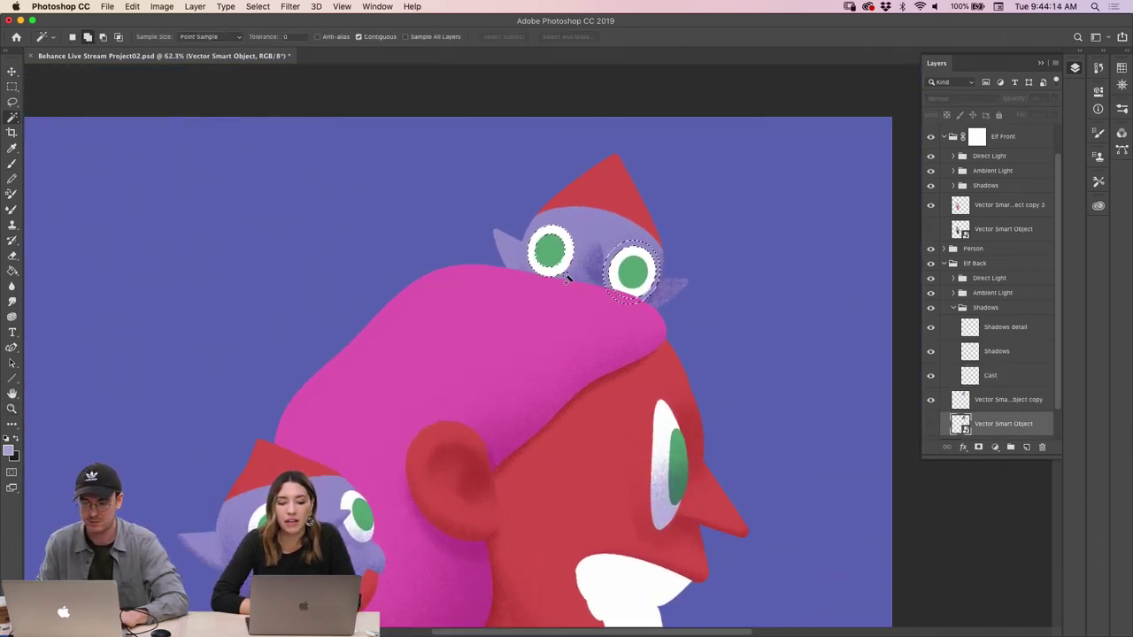
{"action": "key", "text": "z"}
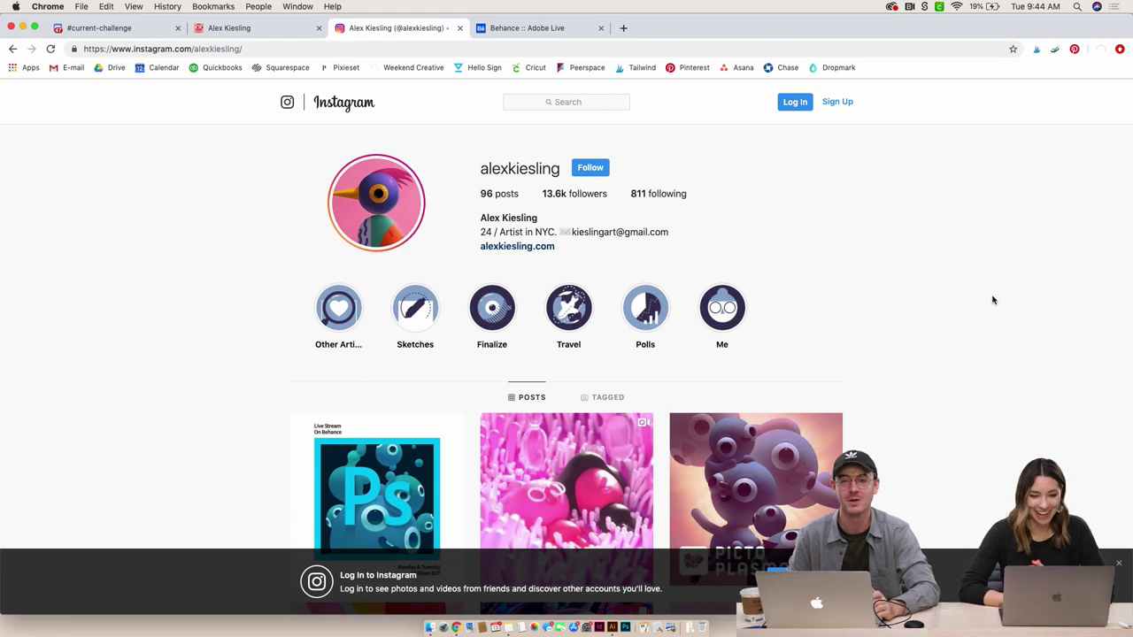
Switch to Chrome and browse the artwork posts on the artist's Instagram profile
{"action": "scroll", "coordinate": [993, 300], "scroll_direction": "down", "scroll_amount": 2}
{"action": "scroll", "coordinate": [993, 300], "scroll_direction": "up", "scroll_amount": 2}
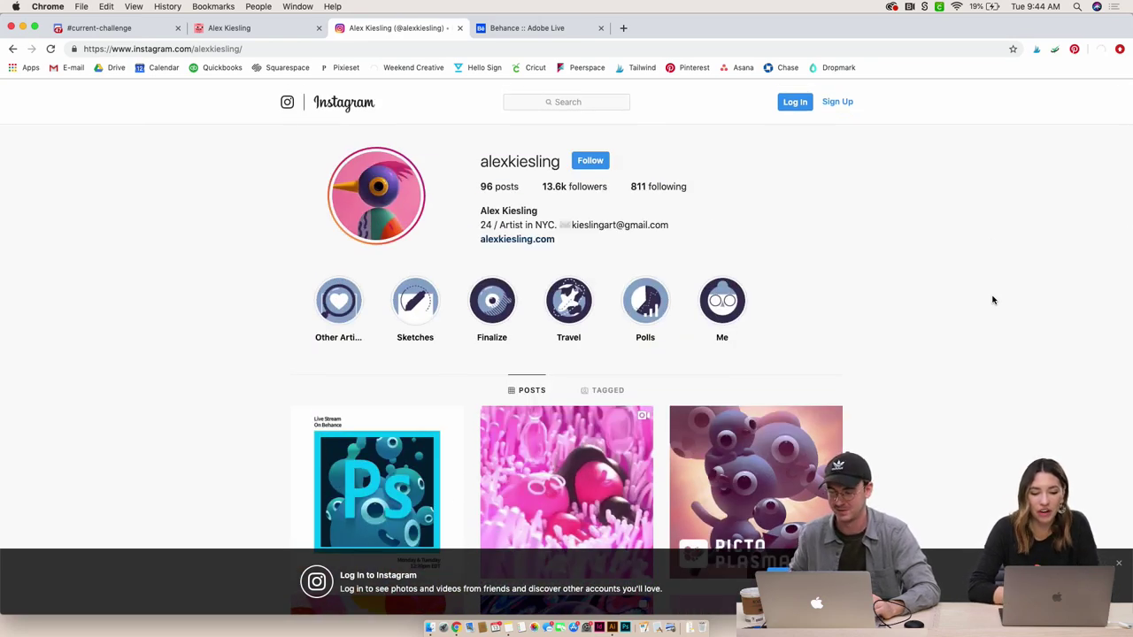
{"action": "scroll", "coordinate": [993, 300], "scroll_direction": "down", "scroll_amount": 10}
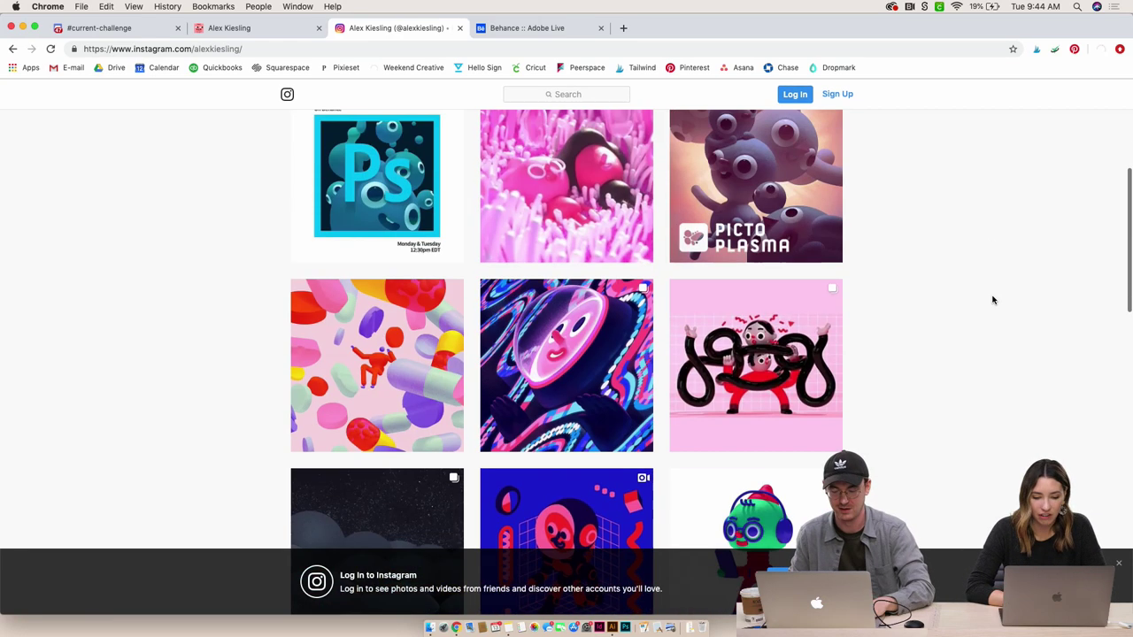
{"action": "scroll", "coordinate": [993, 300], "scroll_direction": "down", "scroll_amount": 2}
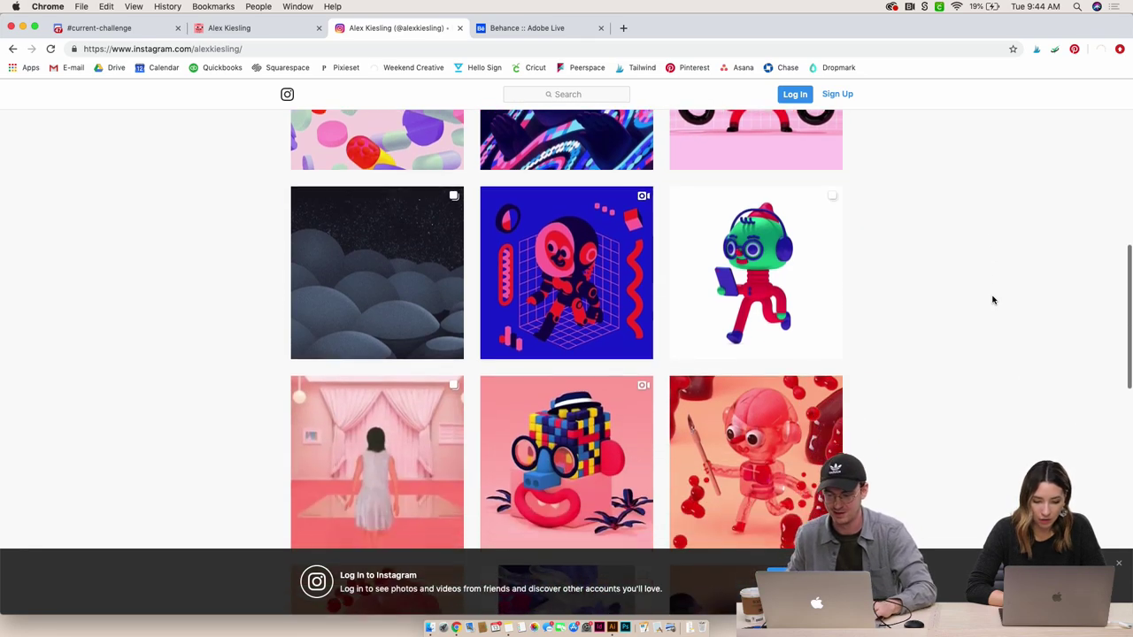
{"action": "scroll", "coordinate": [993, 300], "scroll_direction": "up", "scroll_amount": 12}
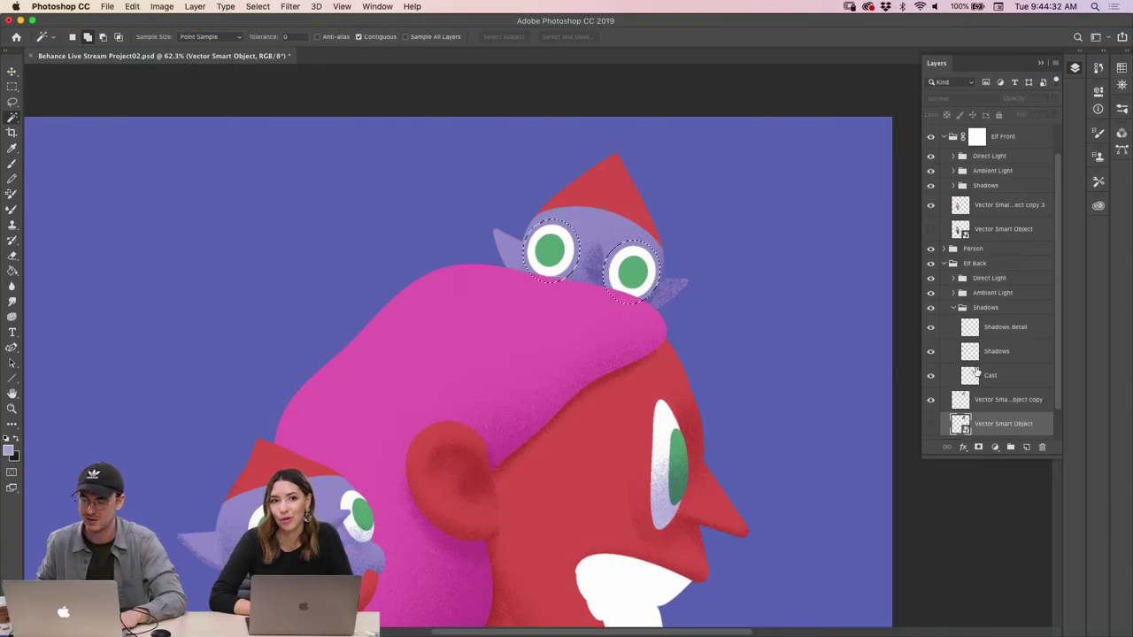
Return to Photoshop and shade the selected eyes of the back elf on Elf Back's Shadows layer with a 175 px Dissolve brush
{"action": "left_click", "coordinate": [973, 352]}
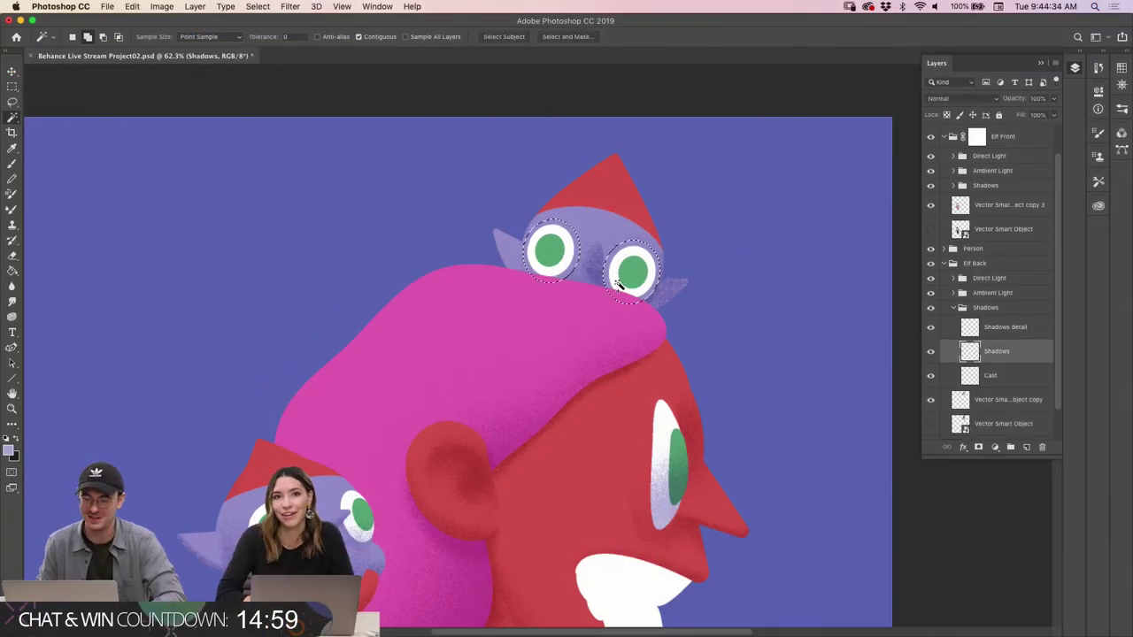
{"action": "key", "text": "b"}
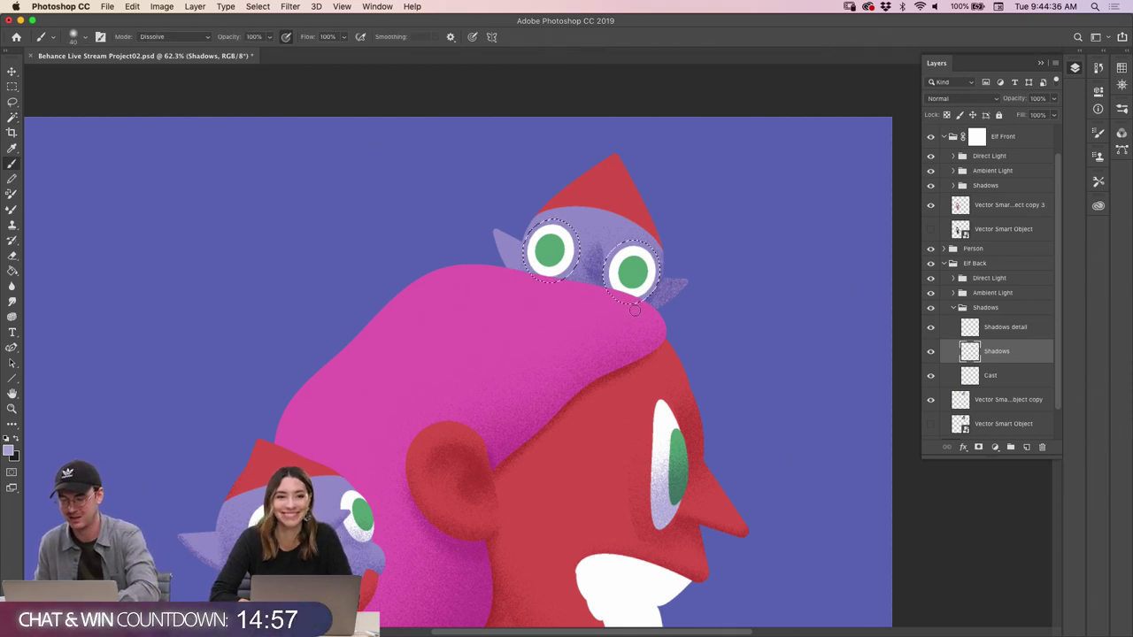
{"action": "key", "text": "bracketright"}
{"action": "key", "text": "bracketright"}
{"action": "key", "text": "bracketright"}
{"action": "key", "text": "bracketright"}
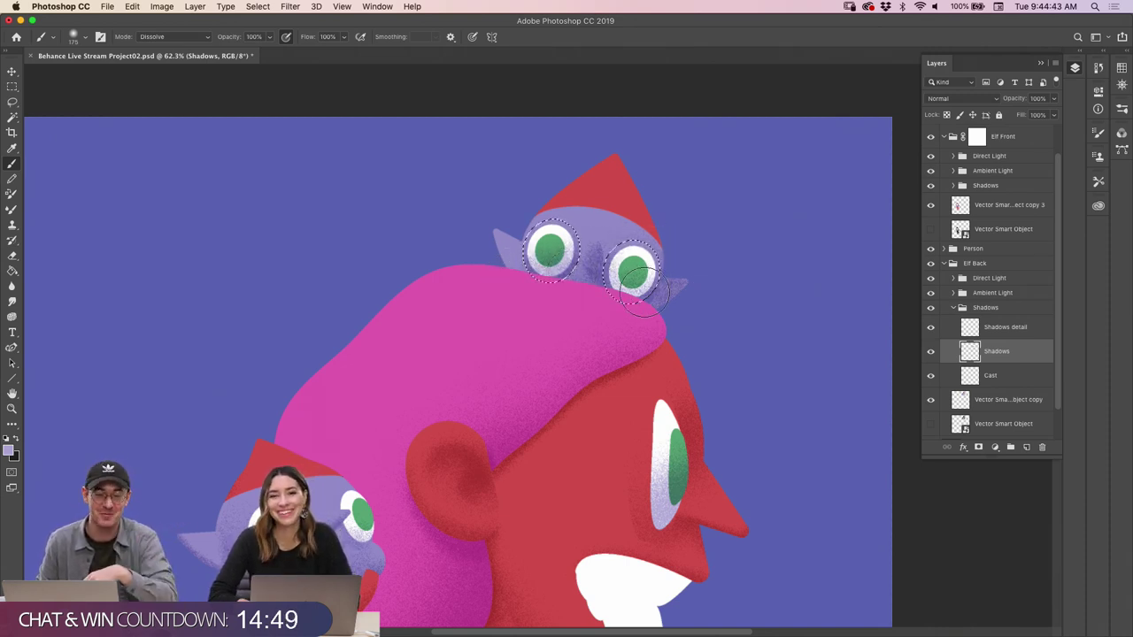
{"action": "key", "text": "z"}
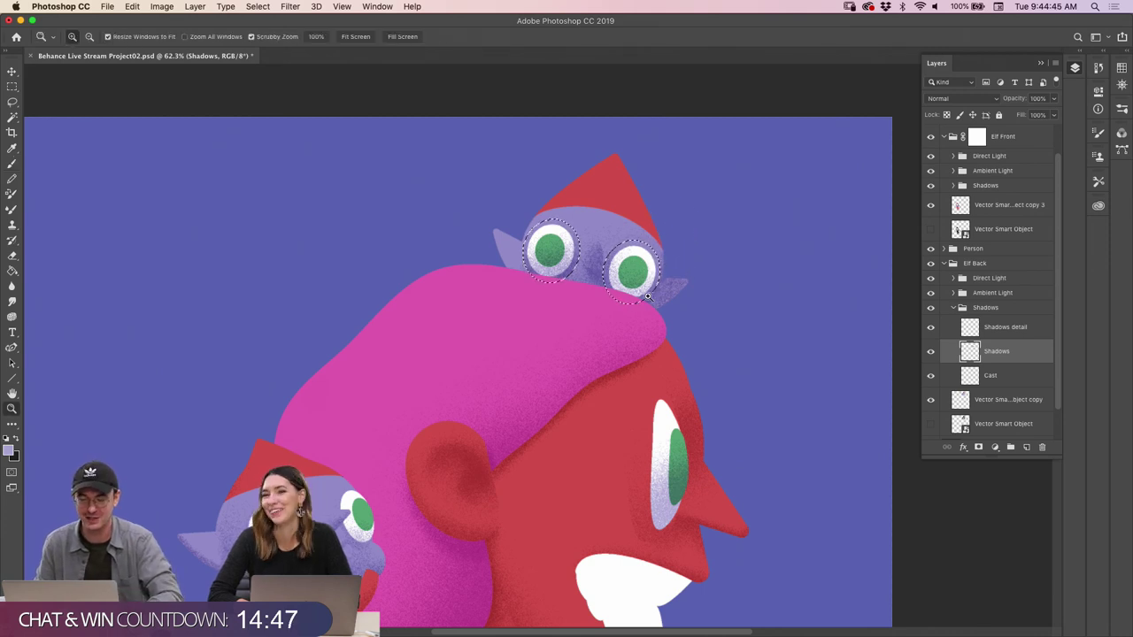
{"action": "mouse_move", "coordinate": [639, 290]}
{"action": "left_mouse_down"}
{"action": "mouse_move", "coordinate": [650, 305]}
{"action": "mouse_move", "coordinate": [646, 296]}
{"action": "left_mouse_up"}
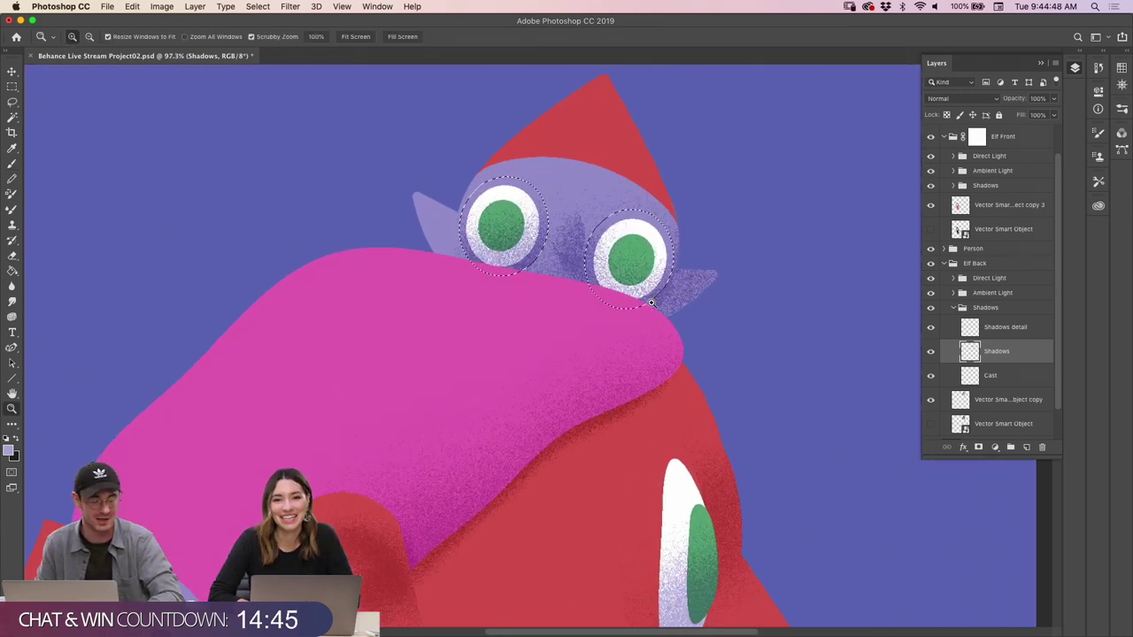
{"action": "key", "text": "b"}
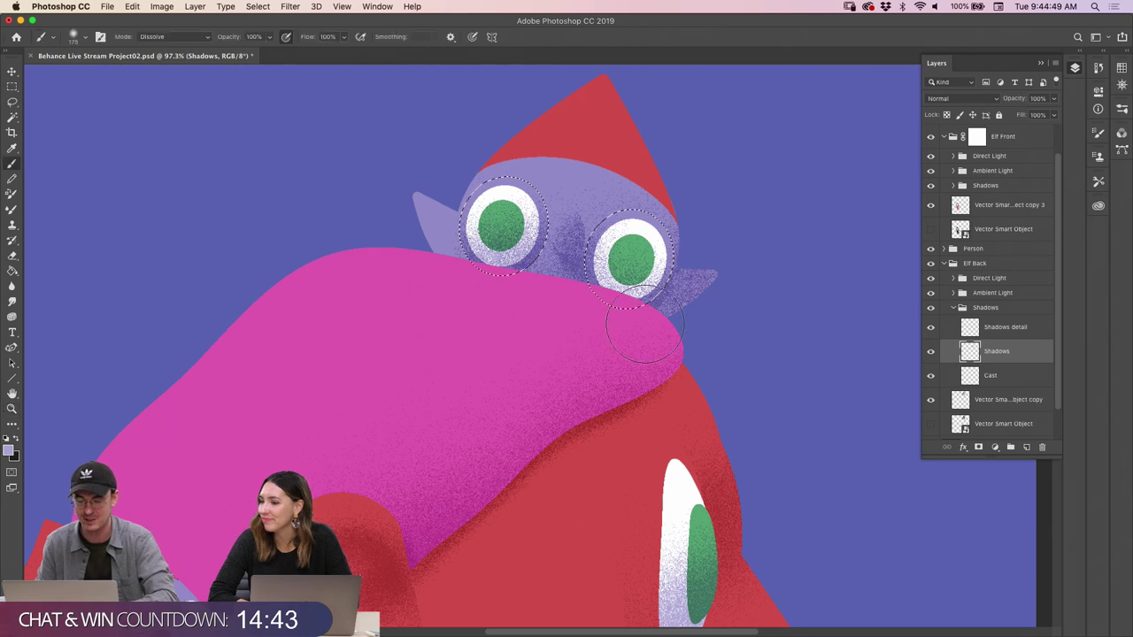
Reset the foreground and background colours to default black and white, and clear the eye selection
{"action": "key", "text": "z"}
{"action": "mouse_move", "coordinate": [675, 303]}
{"action": "left_mouse_down"}
{"action": "mouse_move", "coordinate": [633, 283]}
{"action": "mouse_move", "coordinate": [644, 271]}
{"action": "left_mouse_up"}
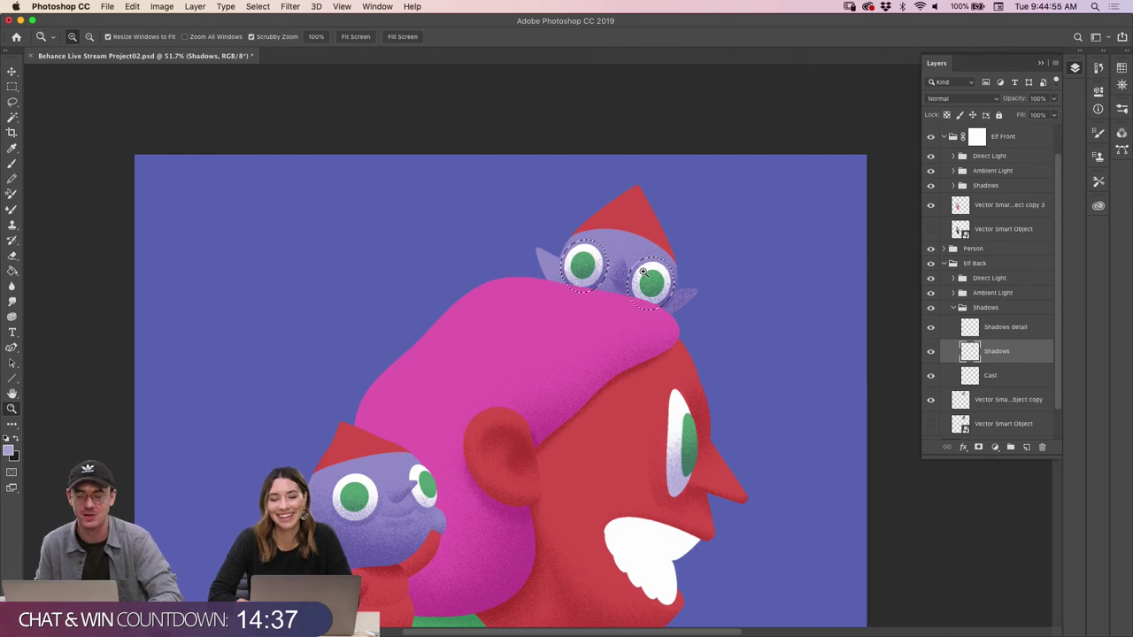
{"action": "key", "text": "d"}
{"action": "key", "text": "ctrl+d"}
{"action": "left_click_drag", "start_coordinate": [623, 283], "coordinate": [710, 319]}
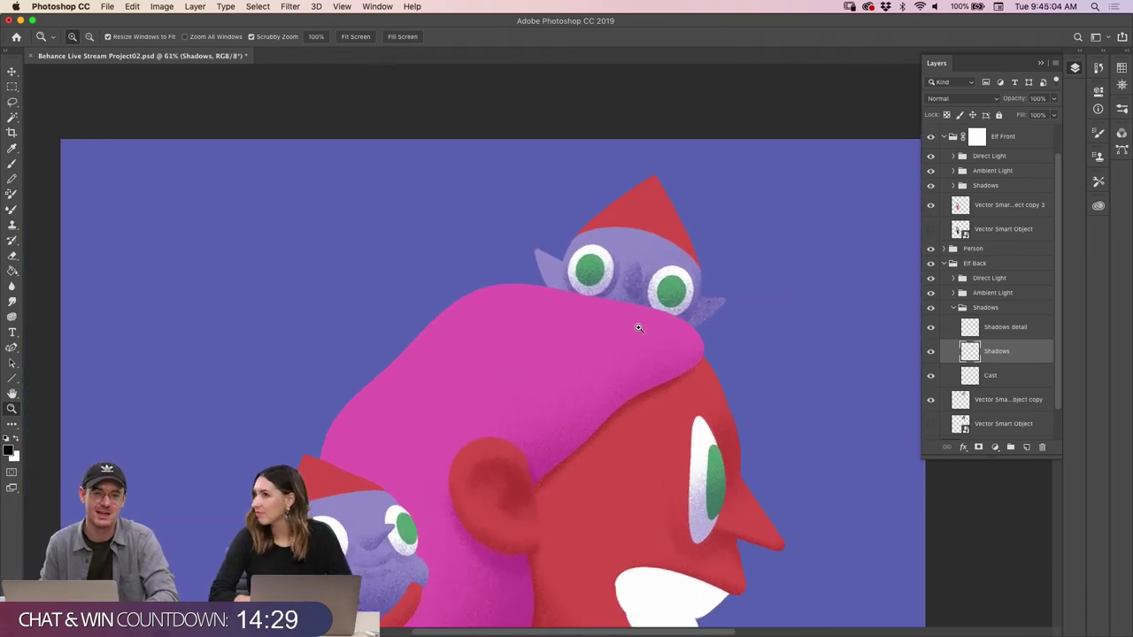
{"action": "left_click_drag", "start_coordinate": [638, 294], "coordinate": [641, 291]}
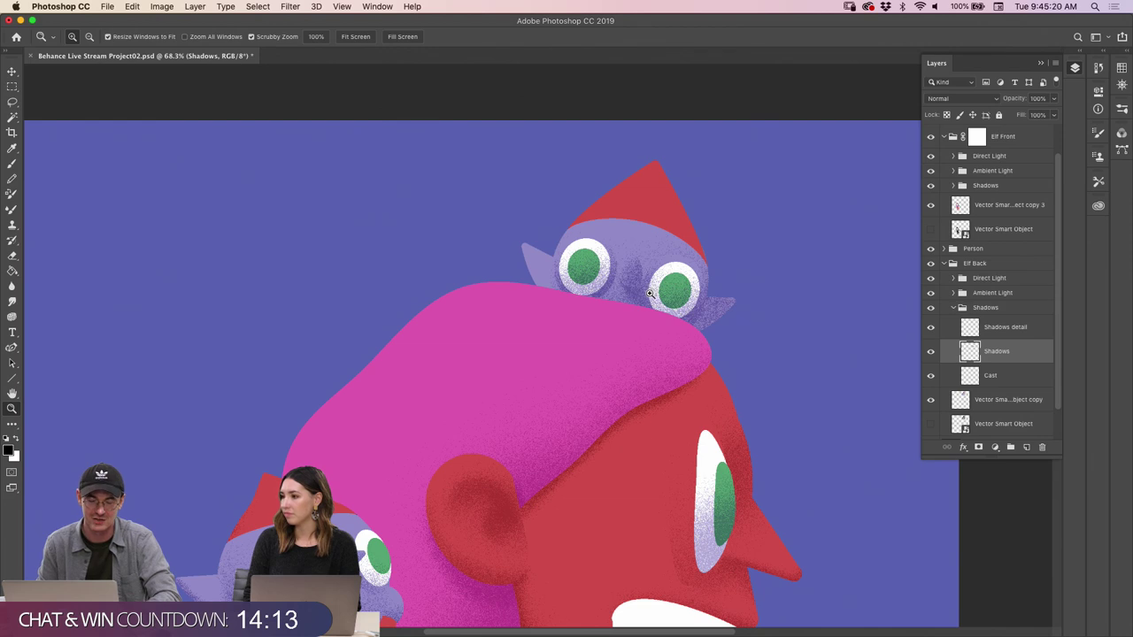
{"action": "left_click_drag", "start_coordinate": [649, 288], "coordinate": [735, 281]}
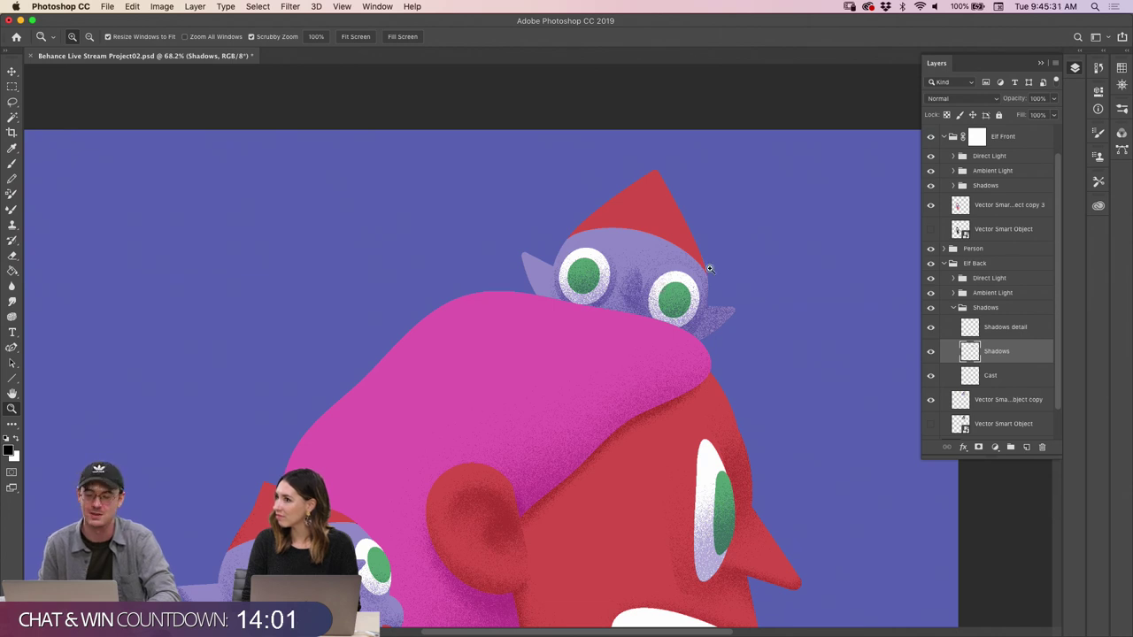
{"action": "left_click_drag", "start_coordinate": [709, 309], "coordinate": [692, 303]}
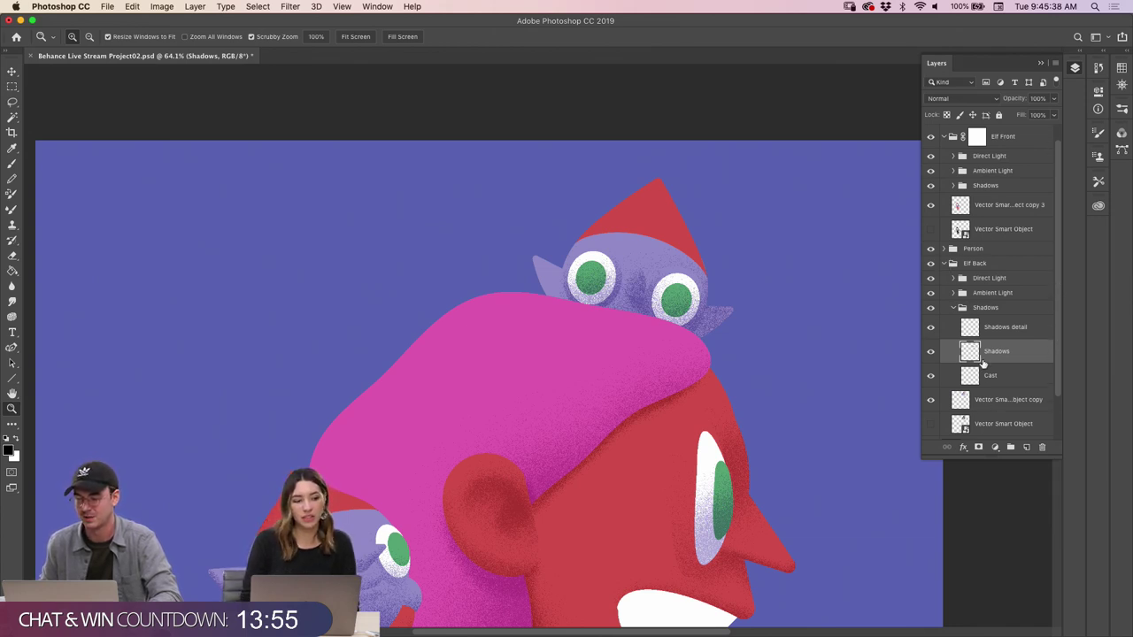
Select the back elf's red hat with the Magic Wand on Elf Back's Vector Smart Object layer, and activate the Brush tool
{"action": "left_click", "coordinate": [962, 425]}
{"action": "key", "text": "w"}
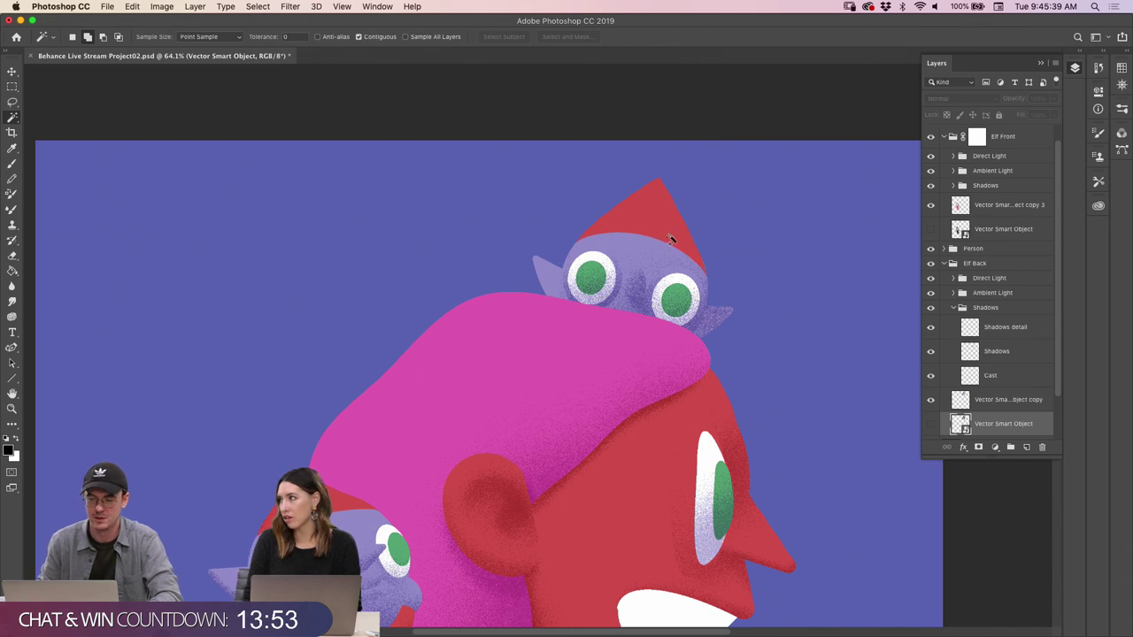
{"action": "left_click", "coordinate": [802, 311]}
{"action": "key", "text": "b"}
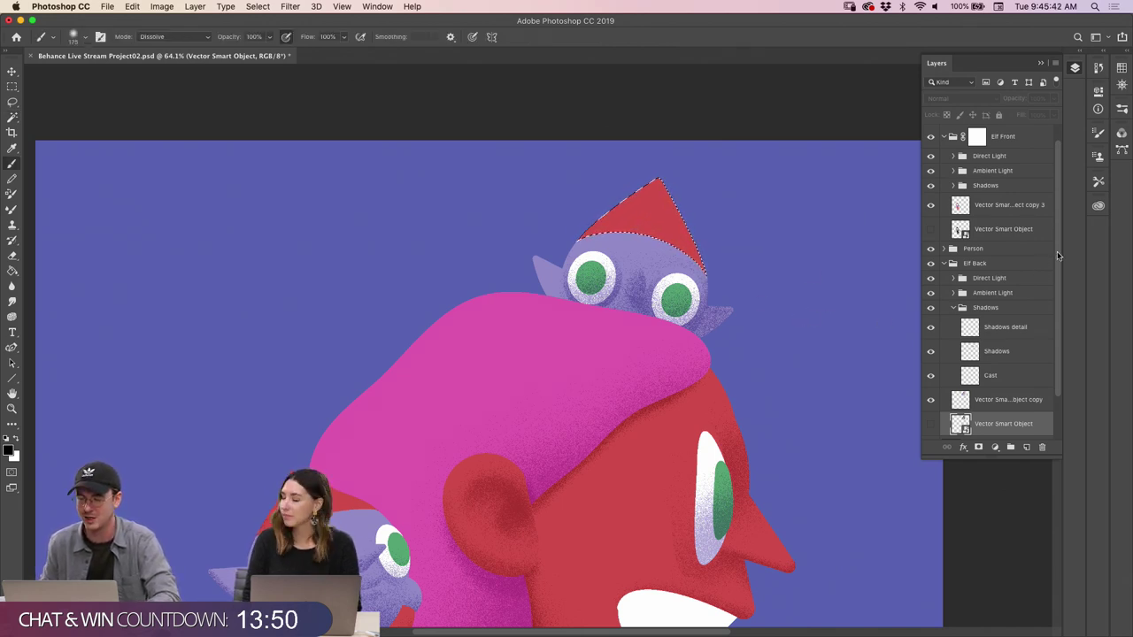
{"action": "key", "text": "super+shift+alt+n"}
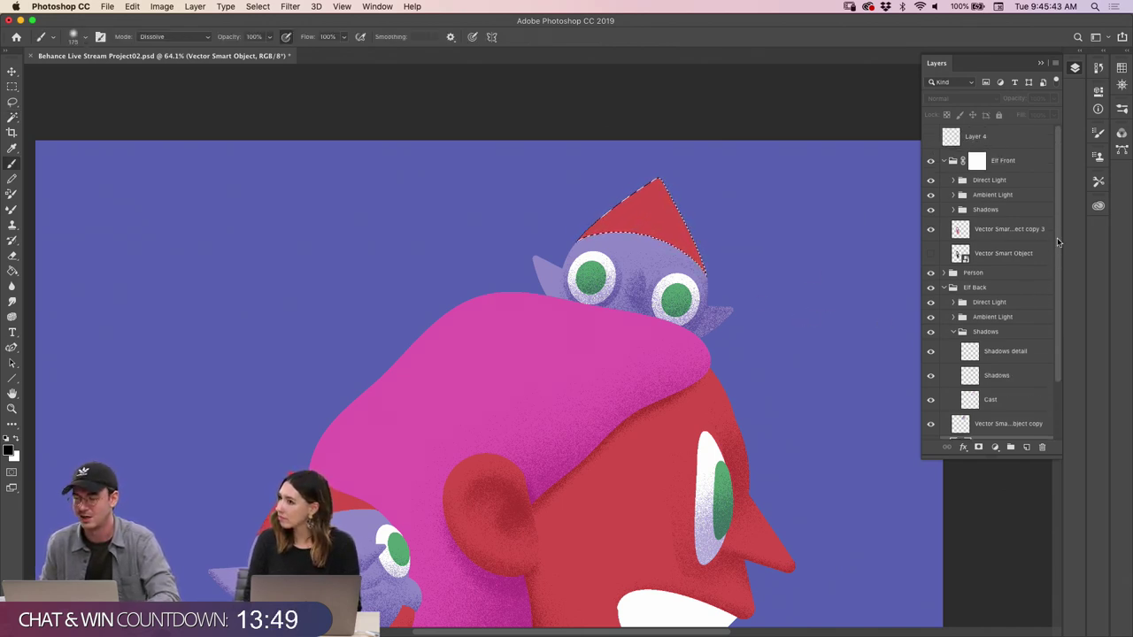
{"action": "scroll", "coordinate": [1057, 242], "scroll_direction": "down", "scroll_amount": 3}
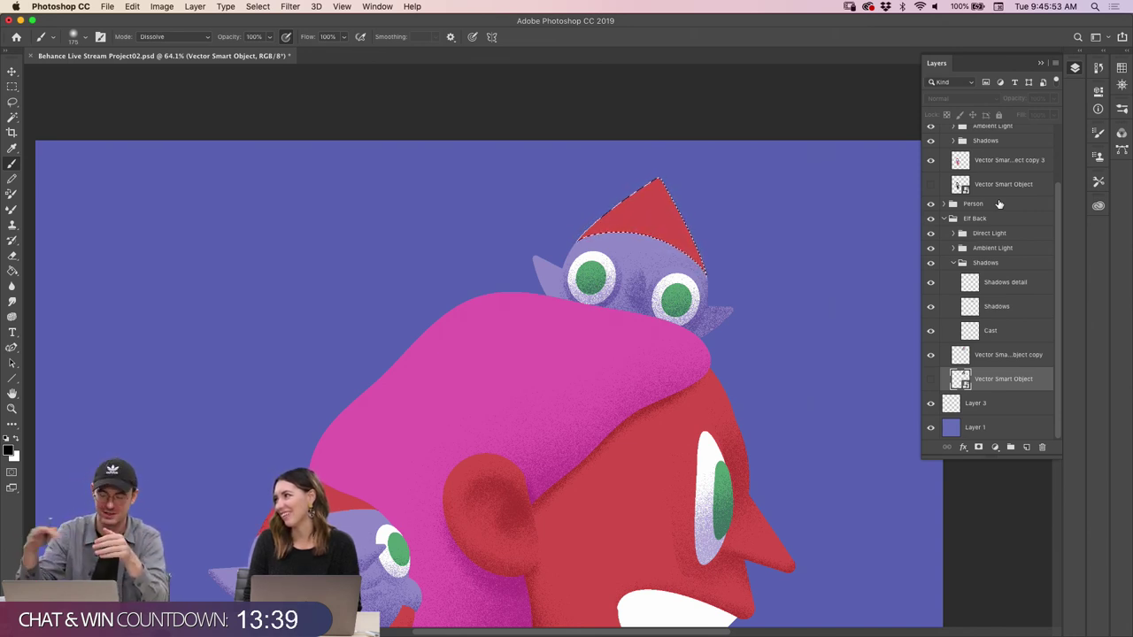
Collapse Elf Back's Shadows group, and open Elf Front's Shadows group with its Shadows layer active for the Brush
{"action": "key", "text": "z"}
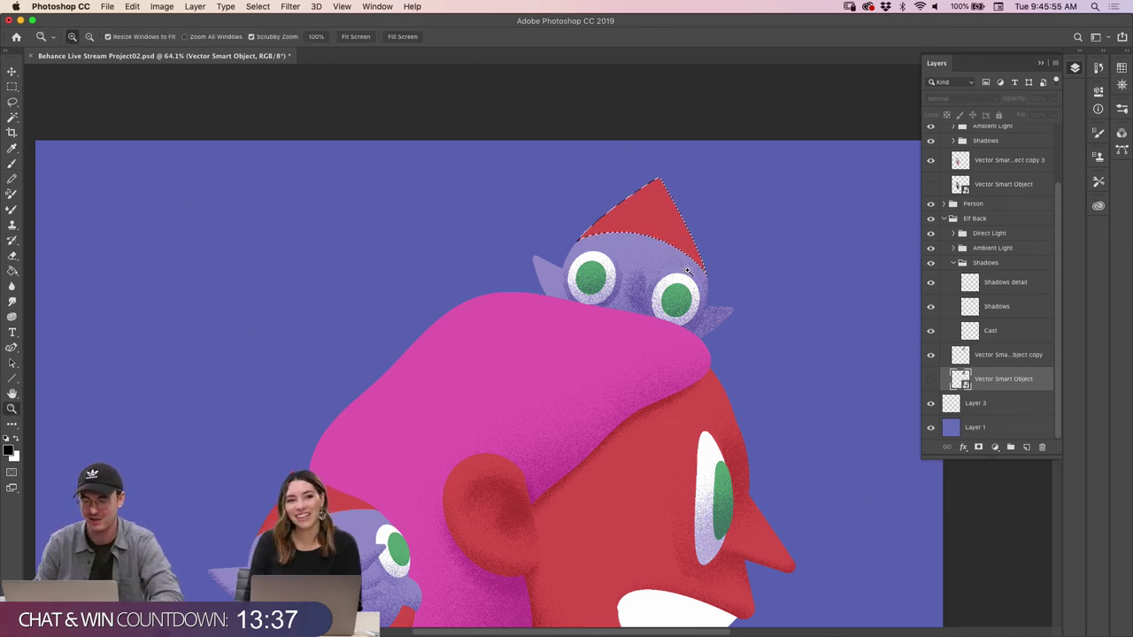
{"action": "scroll", "coordinate": [686, 266], "scroll_direction": "up", "scroll_amount": 2}
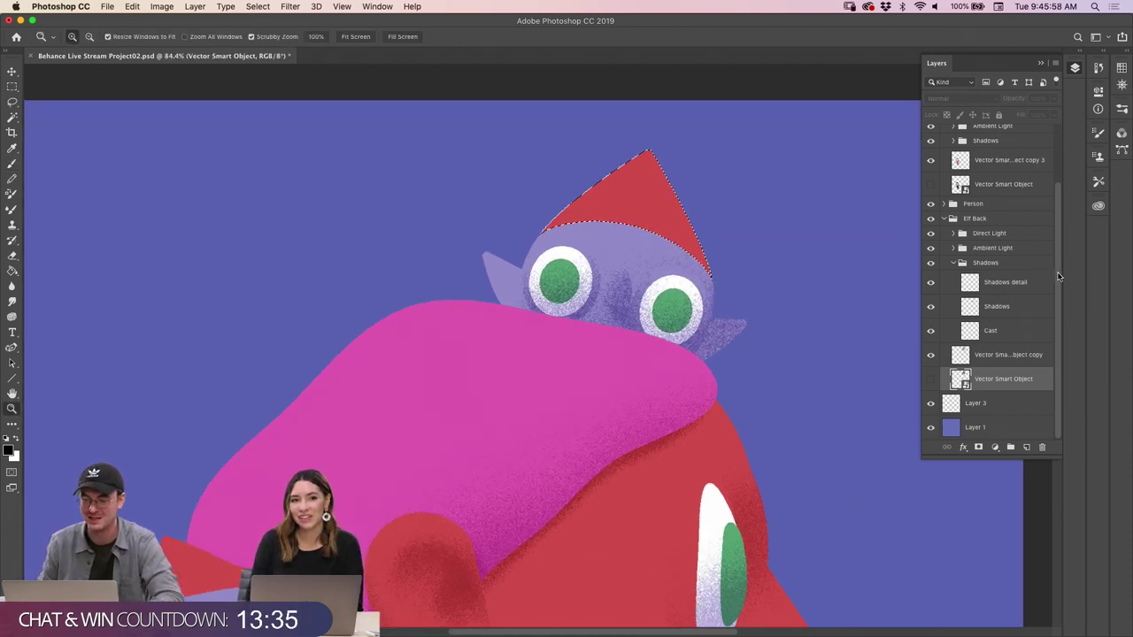
{"action": "scroll", "coordinate": [1058, 277], "scroll_direction": "up", "scroll_amount": 3}
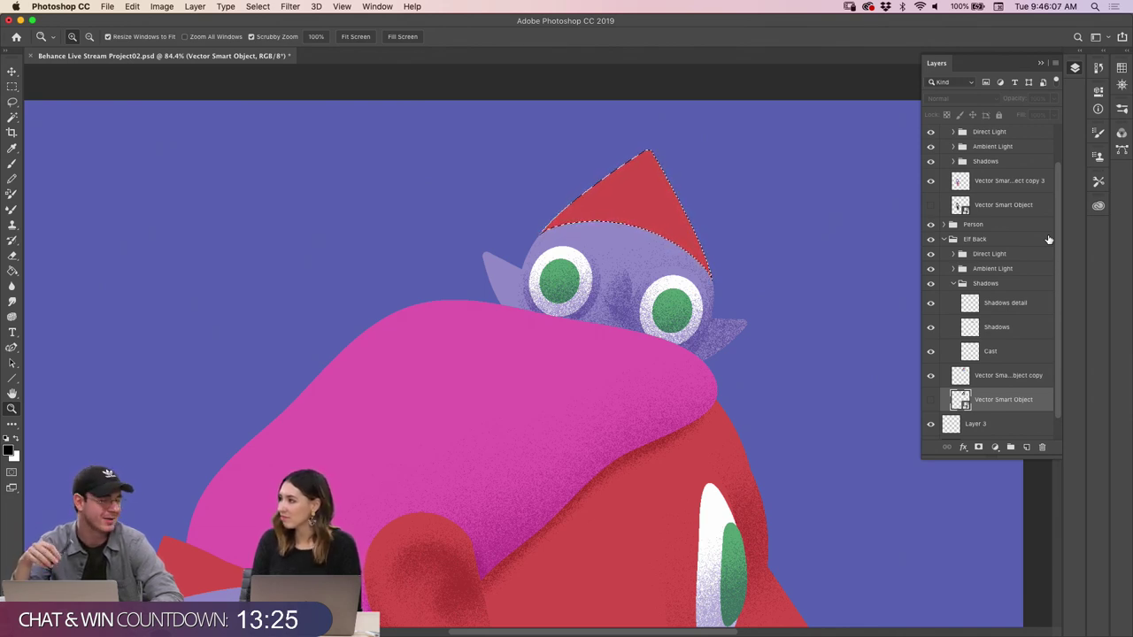
{"action": "left_click_drag", "start_coordinate": [647, 292], "coordinate": [736, 252]}
{"action": "key", "text": "b"}
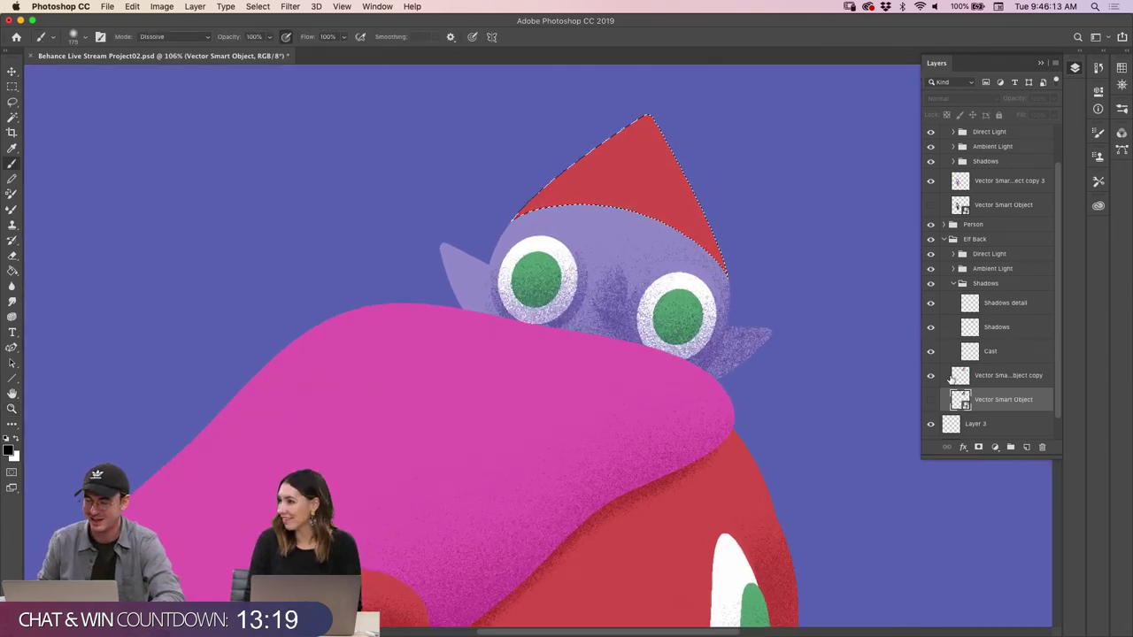
{"action": "scroll", "coordinate": [1059, 317], "scroll_direction": "down", "scroll_amount": 2}
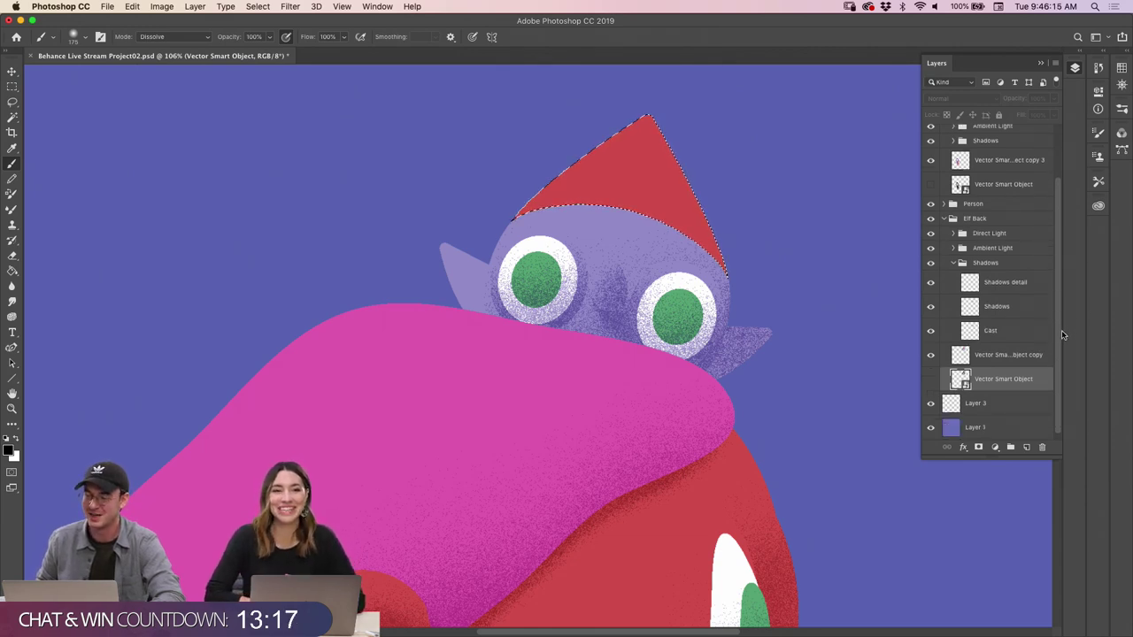
{"action": "left_click", "coordinate": [955, 428]}
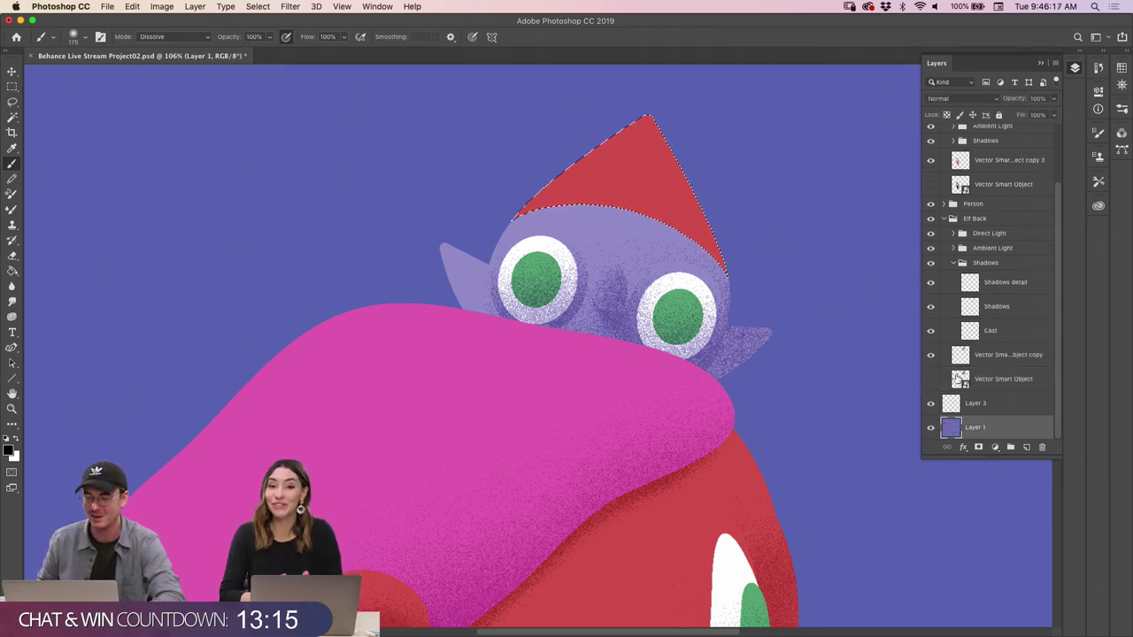
{"action": "left_click", "coordinate": [961, 379]}
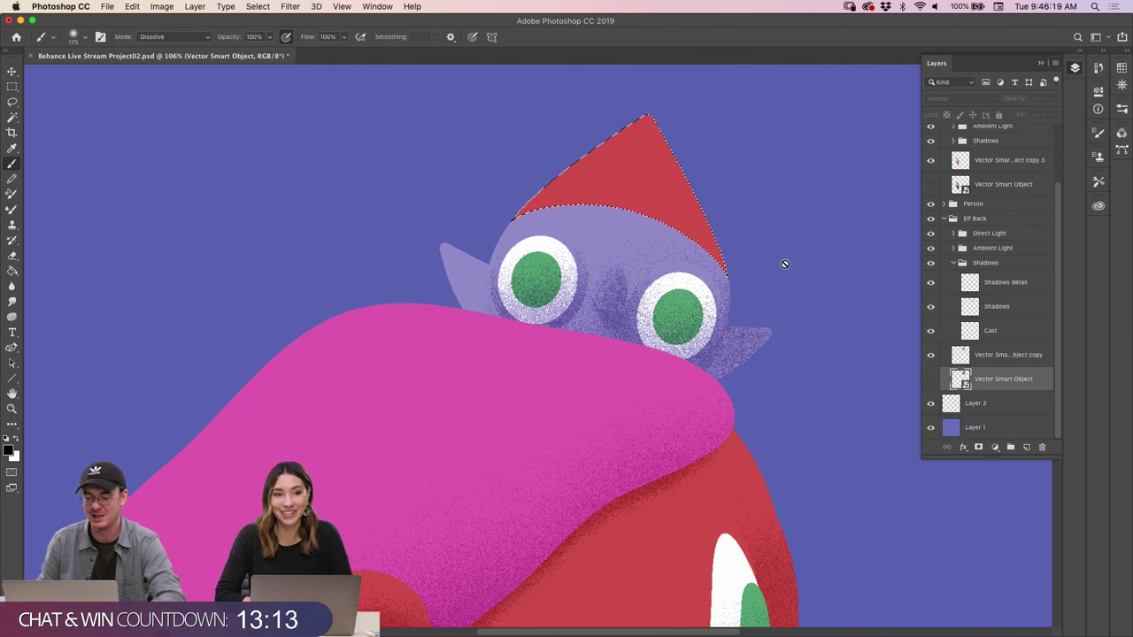
{"action": "left_click", "coordinate": [952, 262]}
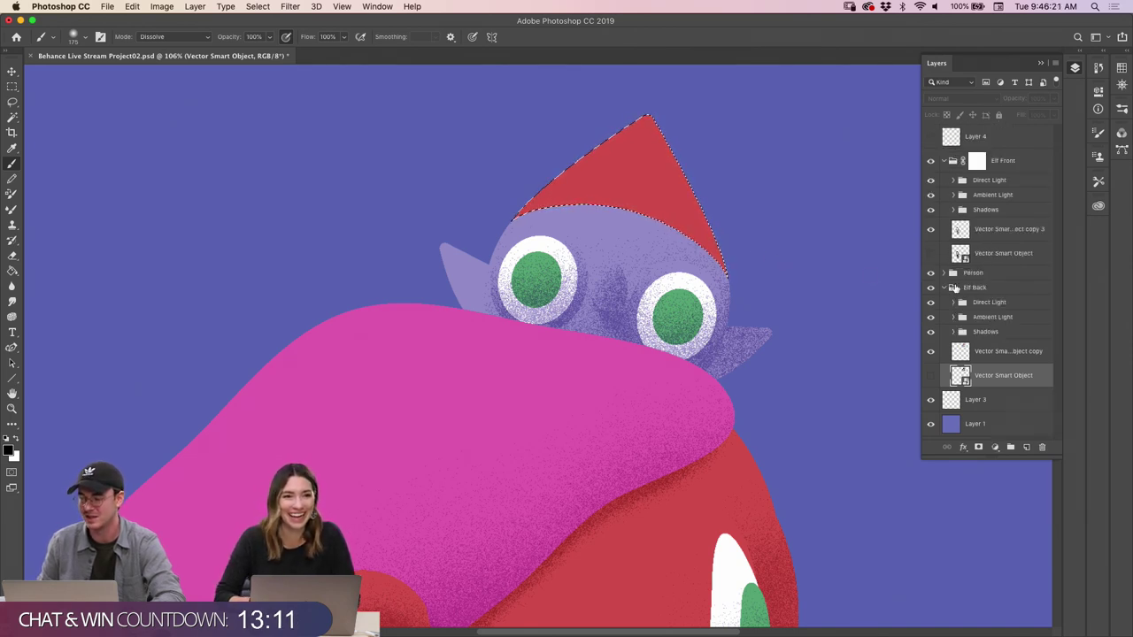
{"action": "left_click", "coordinate": [954, 316]}
{"action": "left_click", "coordinate": [954, 317]}
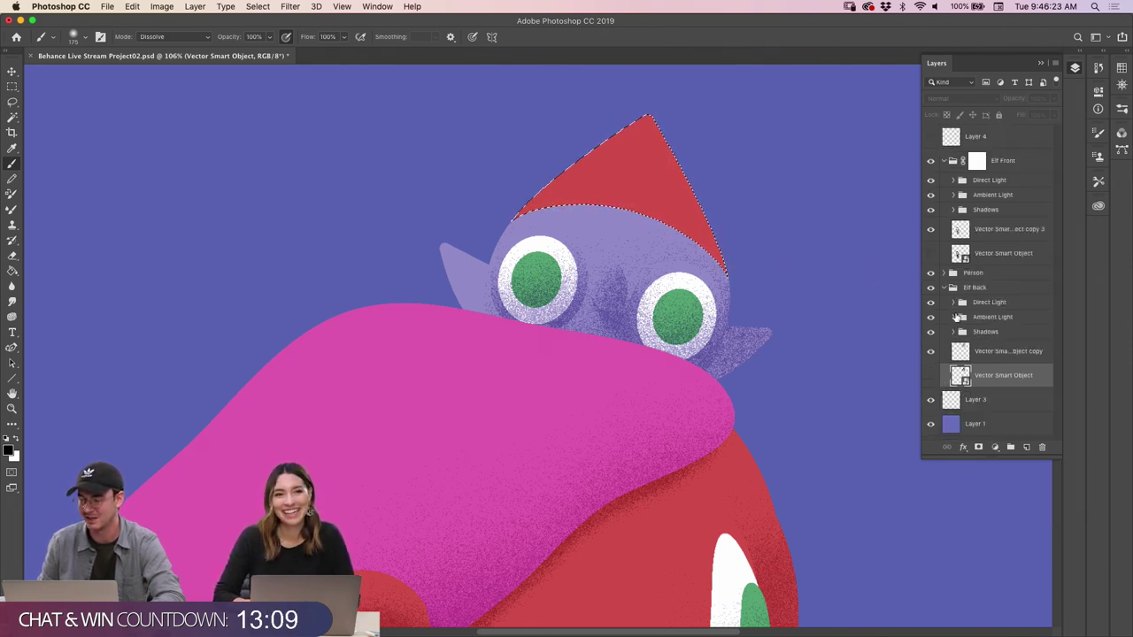
{"action": "left_click", "coordinate": [954, 332]}
{"action": "left_click", "coordinate": [954, 333]}
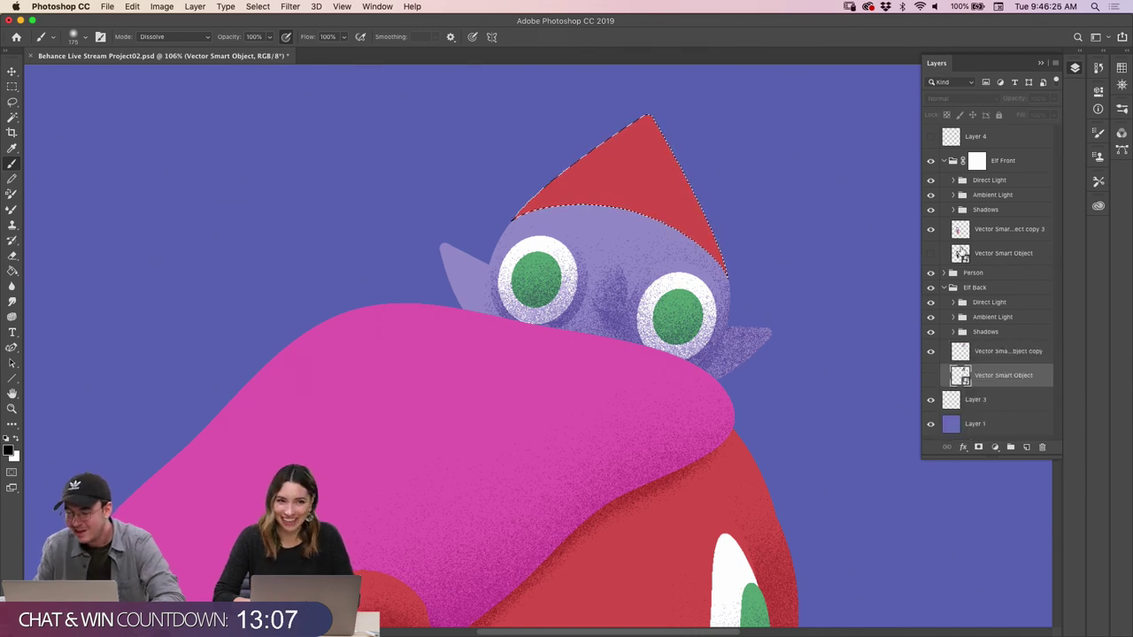
{"action": "left_click", "coordinate": [953, 209]}
{"action": "left_click", "coordinate": [971, 256]}
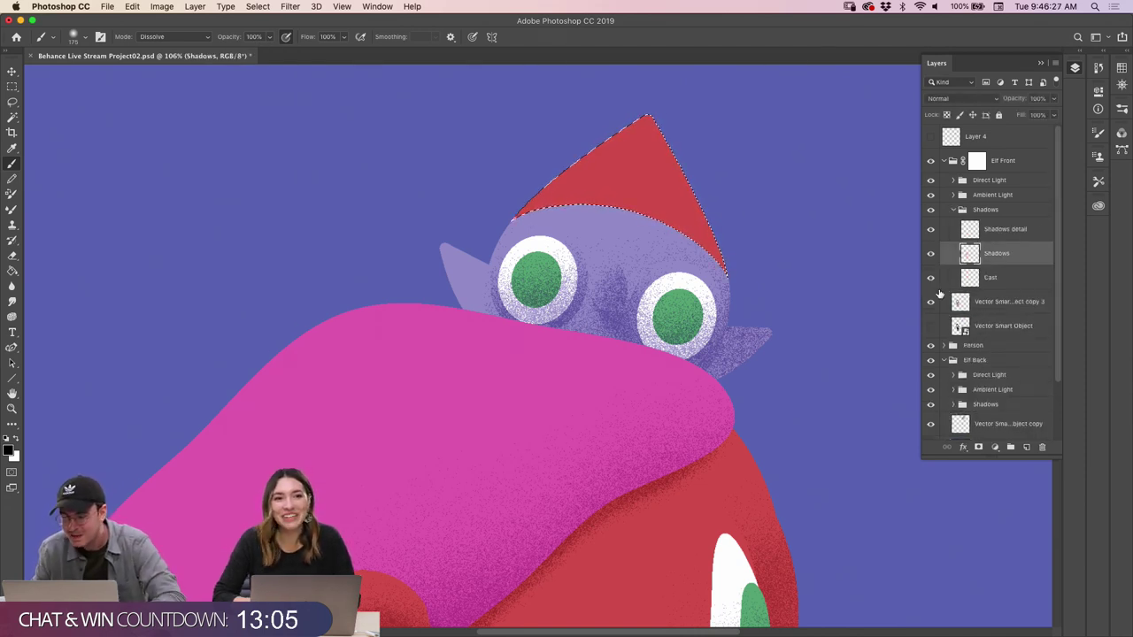
Centre the back elf's hat in view and ready the Brush with a muted pink foreground colour
{"action": "key", "text": "h"}
{"action": "left_click_drag", "start_coordinate": [587, 410], "coordinate": [560, 369]}
{"action": "left_click_drag", "start_coordinate": [554, 460], "coordinate": [549, 555]}
{"action": "mouse_move", "coordinate": [758, 328]}
{"action": "left_mouse_down"}
{"action": "mouse_move", "coordinate": [486, 501]}
{"action": "mouse_move", "coordinate": [700, 374]}
{"action": "mouse_move", "coordinate": [685, 336]}
{"action": "left_mouse_up"}
{"action": "key", "text": "b"}
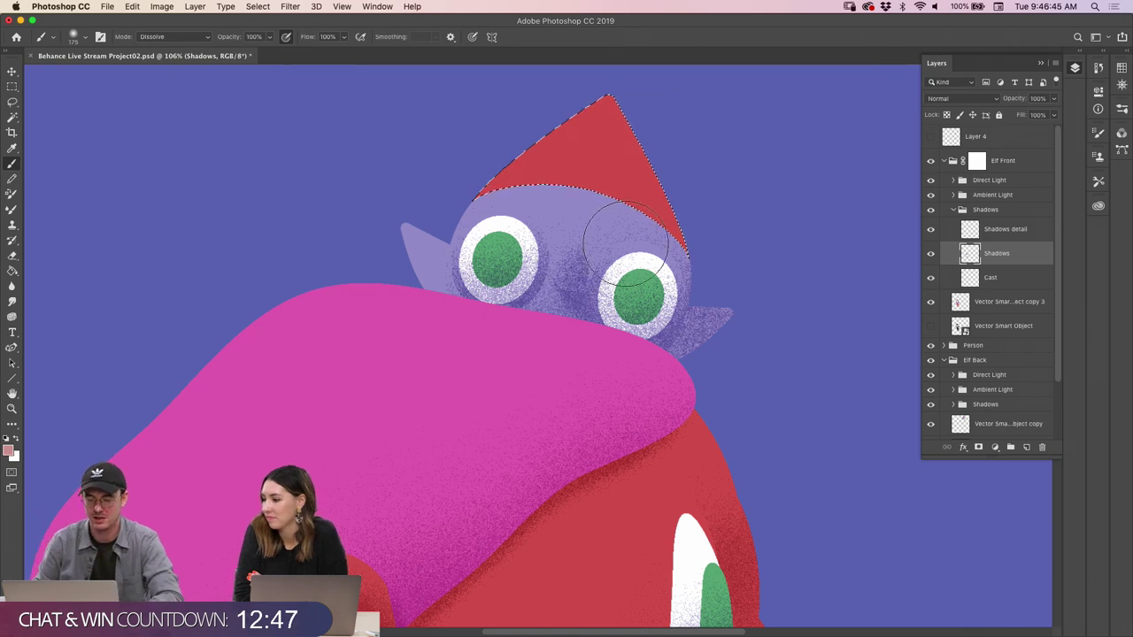
{"action": "key", "text": "ctrl+d"}
{"action": "key", "text": "h"}
{"action": "left_click_drag", "start_coordinate": [650, 215], "coordinate": [625, 268]}
{"action": "key", "text": "ctrl+z"}
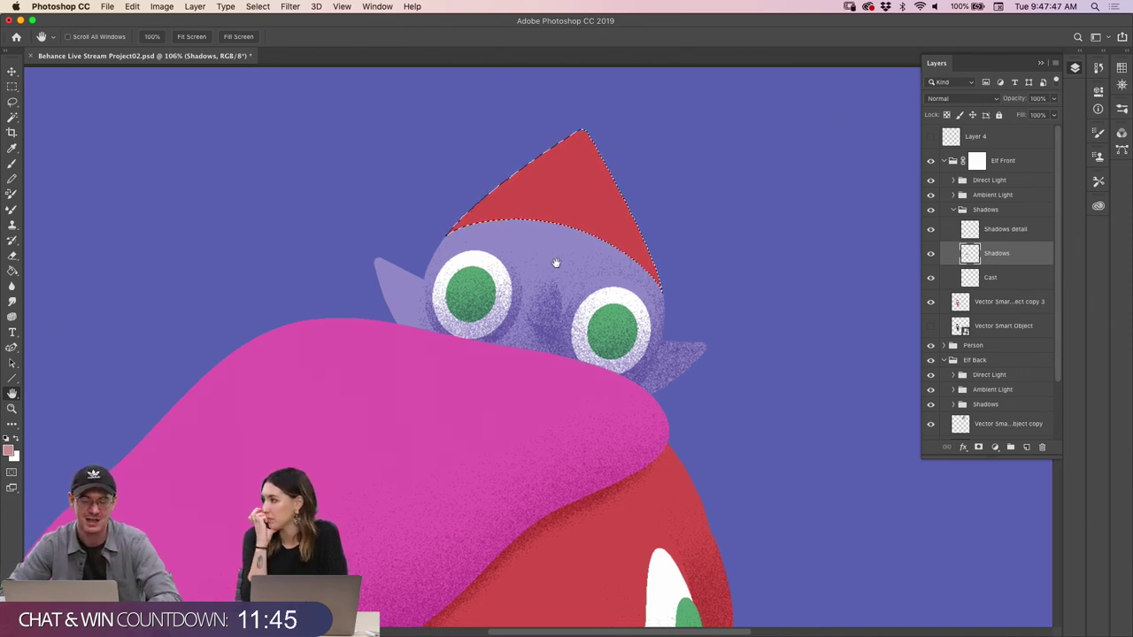
{"action": "scroll", "coordinate": [554, 259], "scroll_direction": "down", "scroll_amount": 2}
{"action": "scroll", "coordinate": [553, 260], "scroll_direction": "right", "scroll_amount": 2}
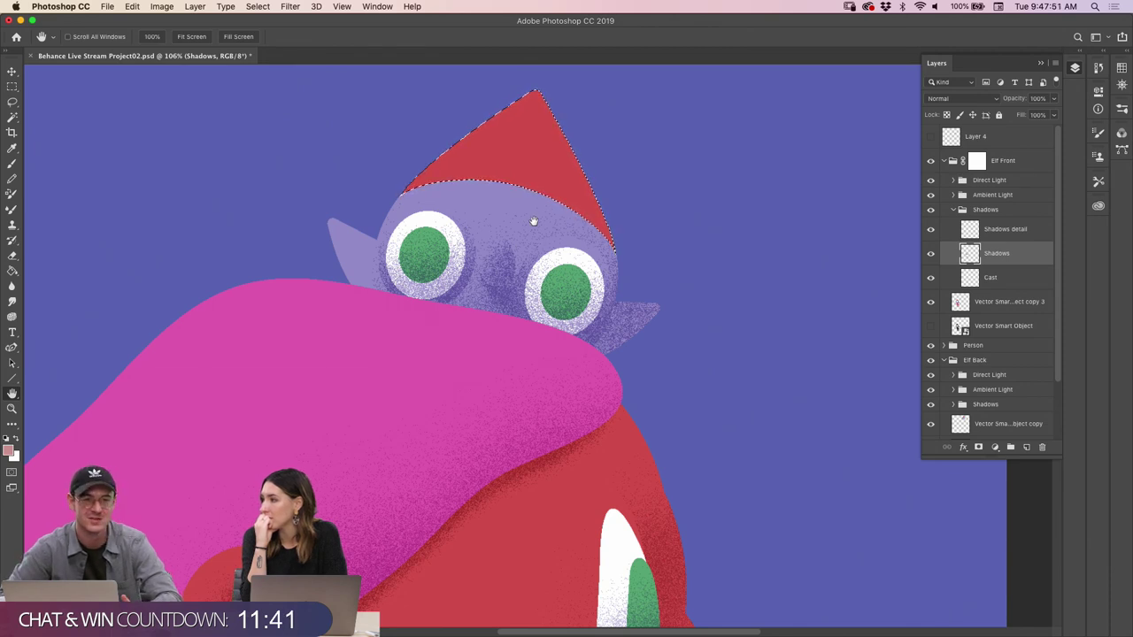
{"action": "key", "text": "b"}
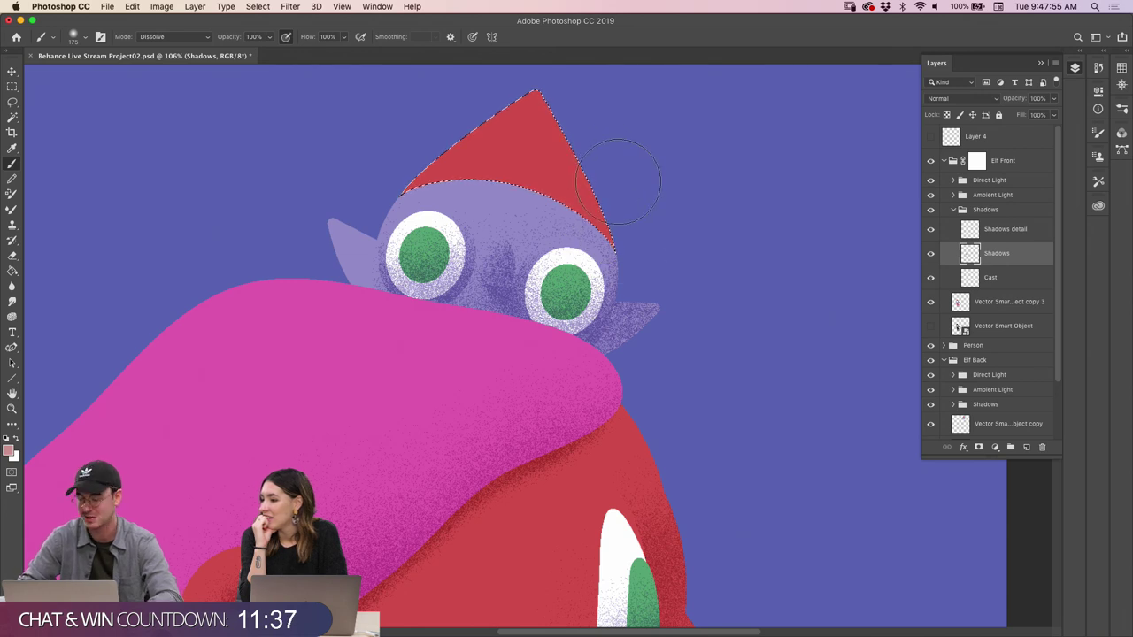
Shade the right edge of the back elf's selected hat with a Dissolve brush, enlarging it from 60 to 150 px
{"action": "key", "text": "bracketleft"}
{"action": "key", "text": "bracketleft"}
{"action": "key", "text": "bracketleft"}
{"action": "key", "text": "bracketleft"}
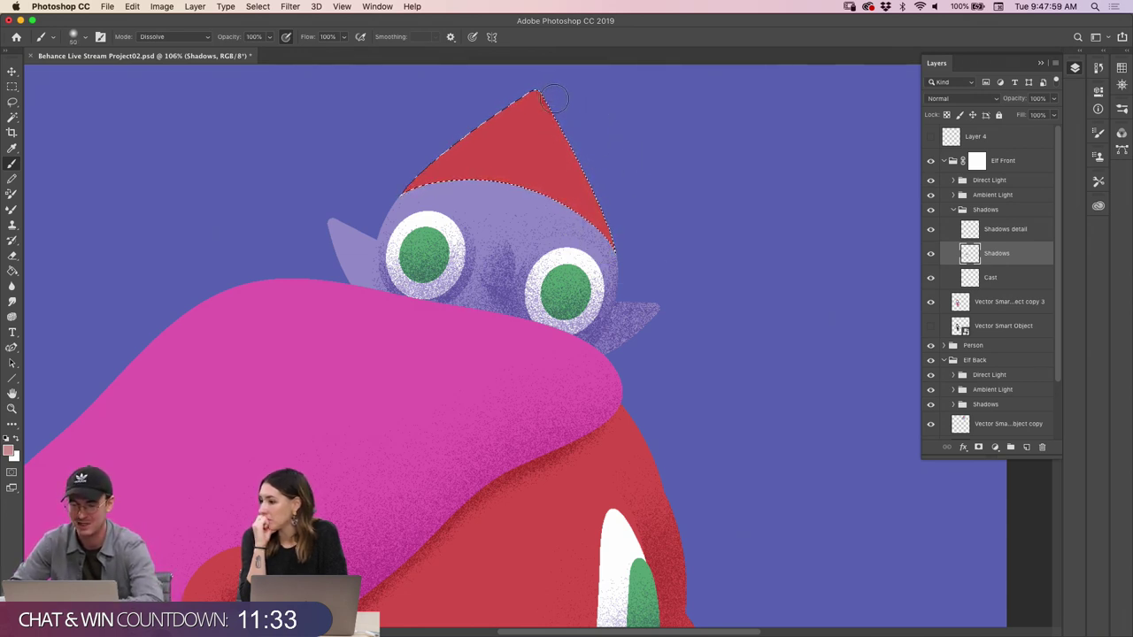
{"action": "mouse_move", "coordinate": [571, 124]}
{"action": "left_mouse_down"}
{"action": "mouse_move", "coordinate": [617, 203]}
{"action": "mouse_move", "coordinate": [613, 246]}
{"action": "mouse_move", "coordinate": [580, 146]}
{"action": "left_mouse_up"}
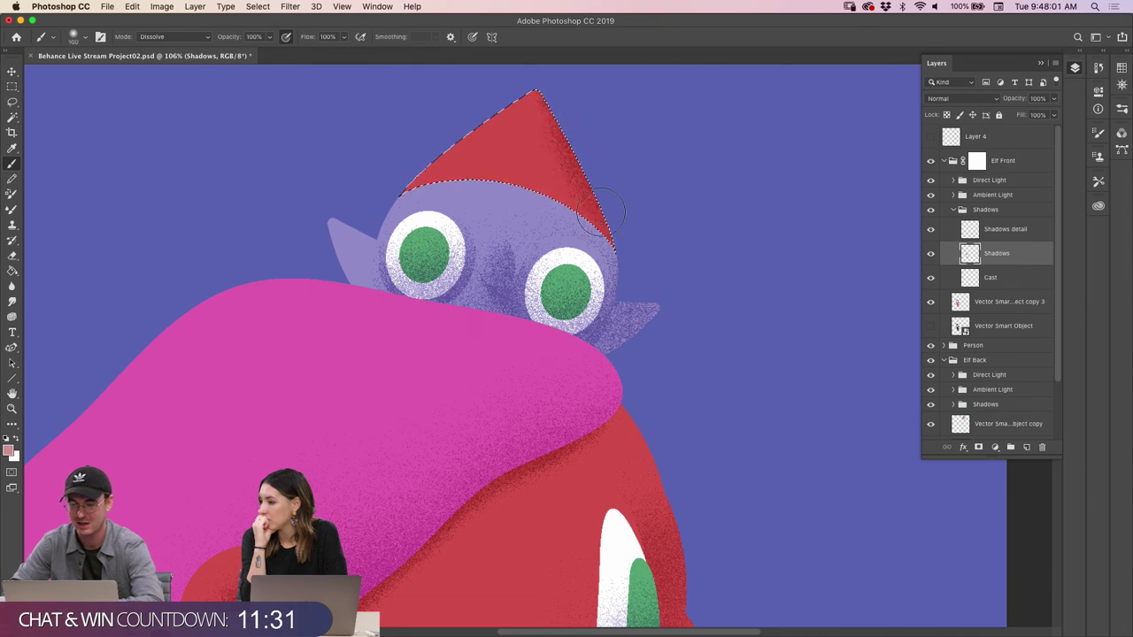
{"action": "key", "text": "bracketright"}
{"action": "key", "text": "bracketright"}
{"action": "key", "text": "bracketright"}
{"action": "key", "text": "bracketright"}
Check the hat without its selection, then restore the selection and extend the grainy shading inward with the 150 px Dissolve brush
{"action": "key", "text": "ctrl+d"}
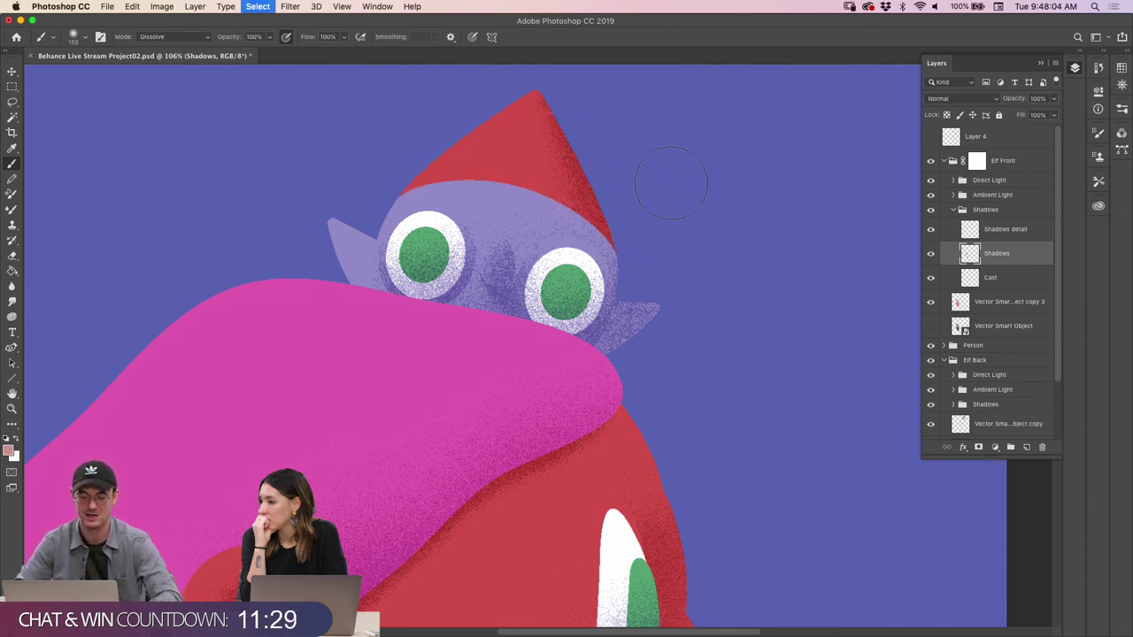
{"action": "mouse_move", "coordinate": [670, 172]}
{"action": "left_mouse_down"}
{"action": "mouse_move", "coordinate": [747, 266]}
{"action": "mouse_move", "coordinate": [741, 298]}
{"action": "mouse_move", "coordinate": [780, 355]}
{"action": "left_mouse_up"}
{"action": "key", "text": "ctrl+z"}
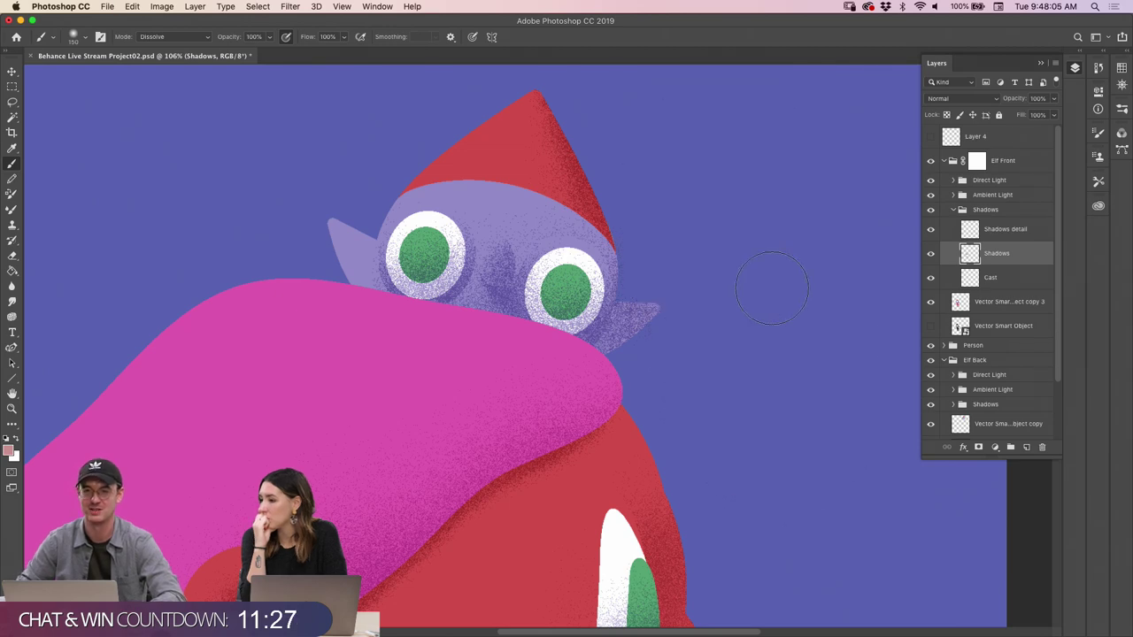
{"action": "key", "text": "z"}
{"action": "mouse_move", "coordinate": [675, 286]}
{"action": "left_mouse_down"}
{"action": "mouse_move", "coordinate": [653, 282]}
{"action": "mouse_move", "coordinate": [673, 280]}
{"action": "left_mouse_up"}
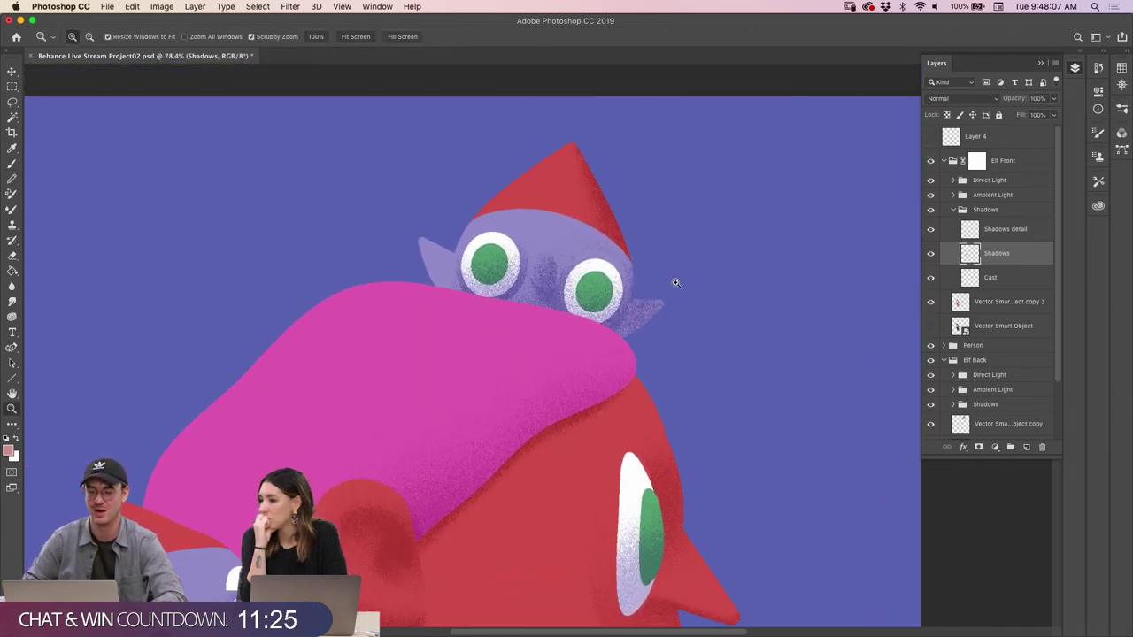
{"action": "left_click", "coordinate": [635, 232]}
{"action": "left_click_drag", "start_coordinate": [636, 232], "coordinate": [643, 233]}
{"action": "key", "text": "b"}
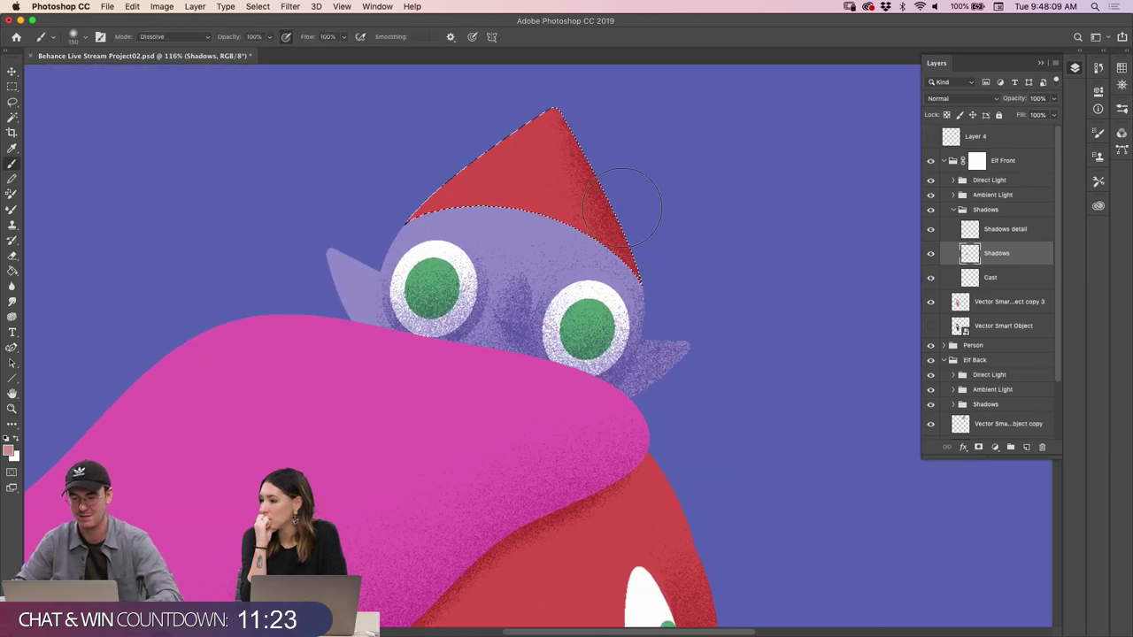
{"action": "key", "text": "ctrl+z"}
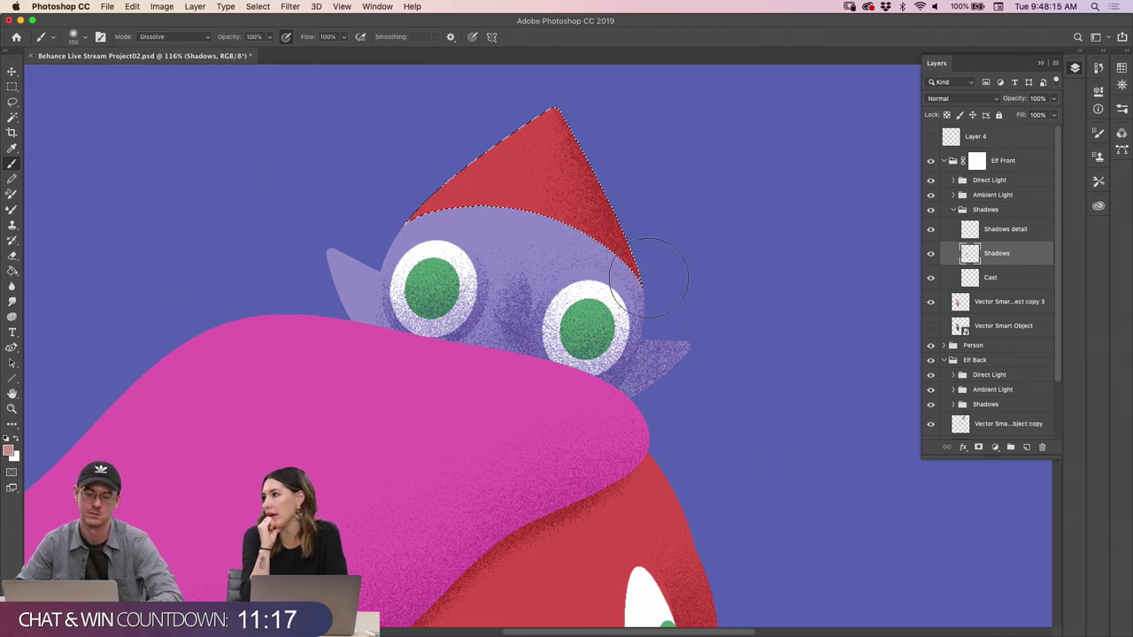
Clear the hat selection and review the shading across the whole illustration, the front elf and the person's head
{"action": "key", "text": "z"}
{"action": "mouse_move", "coordinate": [673, 266]}
{"action": "left_mouse_down"}
{"action": "mouse_move", "coordinate": [617, 290]}
{"action": "mouse_move", "coordinate": [634, 281]}
{"action": "left_mouse_up"}
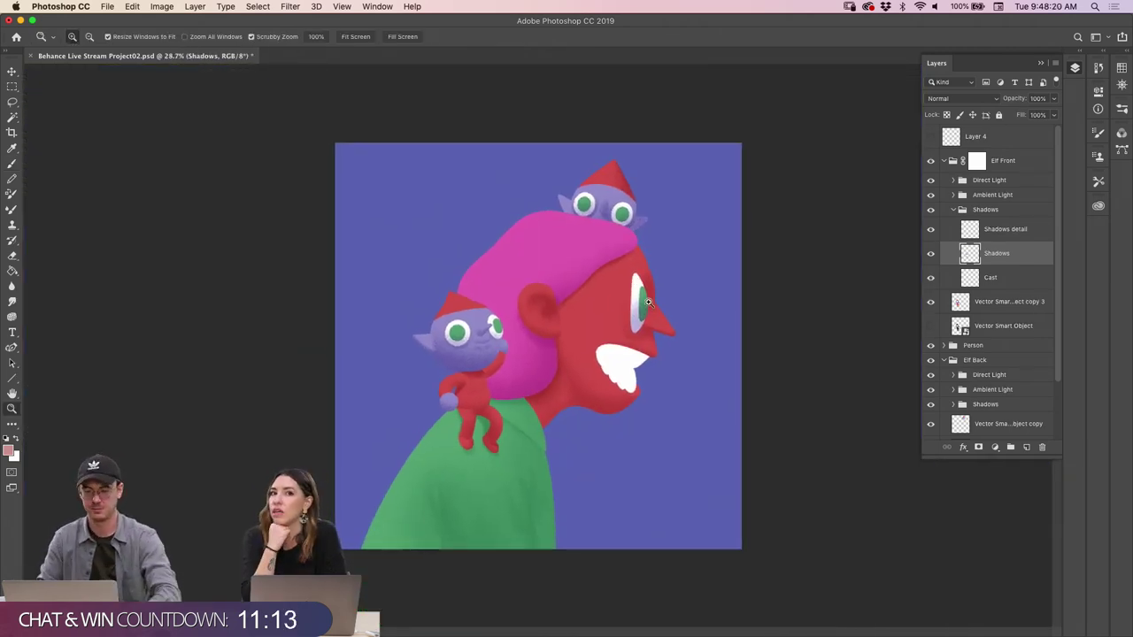
{"action": "left_click_drag", "start_coordinate": [536, 342], "coordinate": [627, 337]}
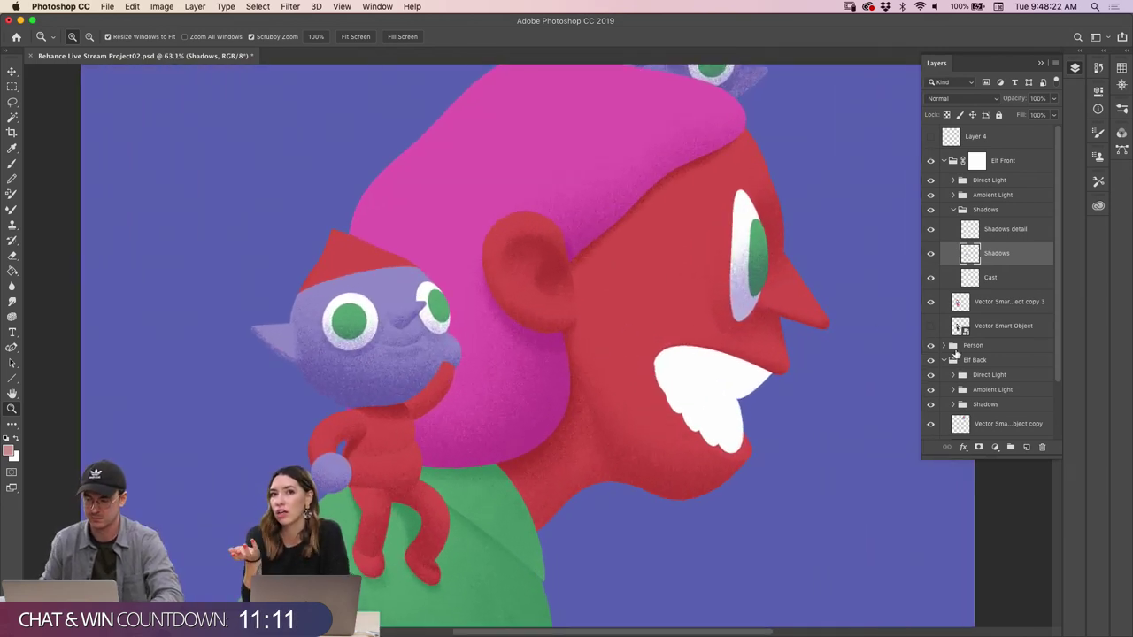
{"action": "left_click_drag", "start_coordinate": [748, 312], "coordinate": [729, 298]}
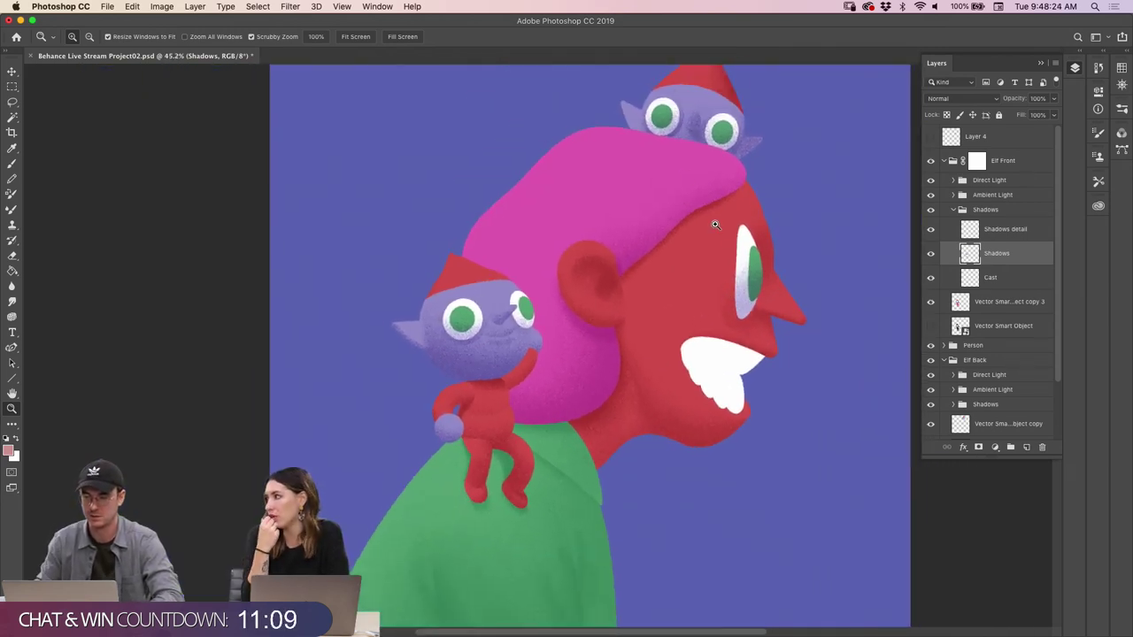
{"action": "left_click_drag", "start_coordinate": [659, 147], "coordinate": [700, 202]}
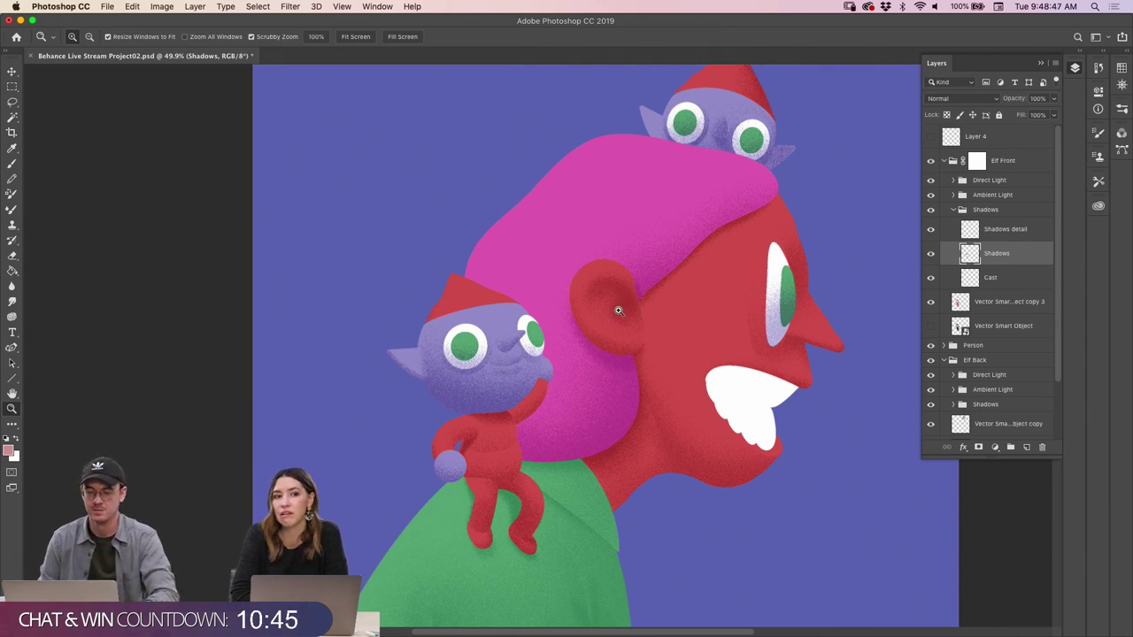
{"action": "left_click_drag", "start_coordinate": [618, 310], "coordinate": [700, 243]}
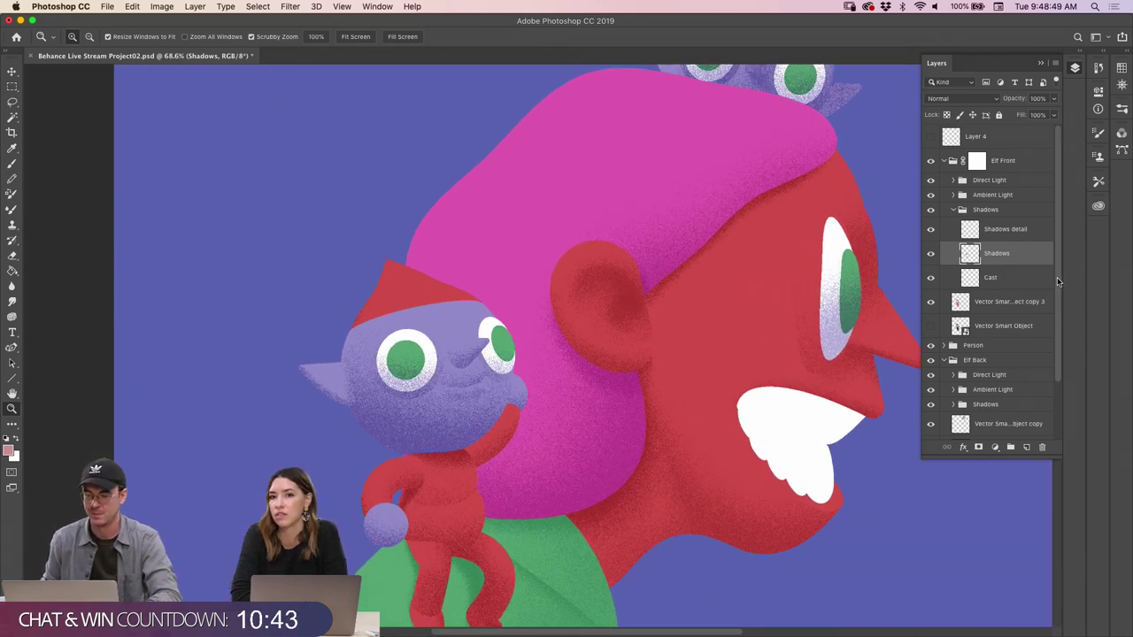
Collapse the Elf Back group, then expand and select the Person group
{"action": "left_click_drag", "start_coordinate": [1058, 282], "coordinate": [1052, 356]}
{"action": "left_click", "coordinate": [958, 406]}
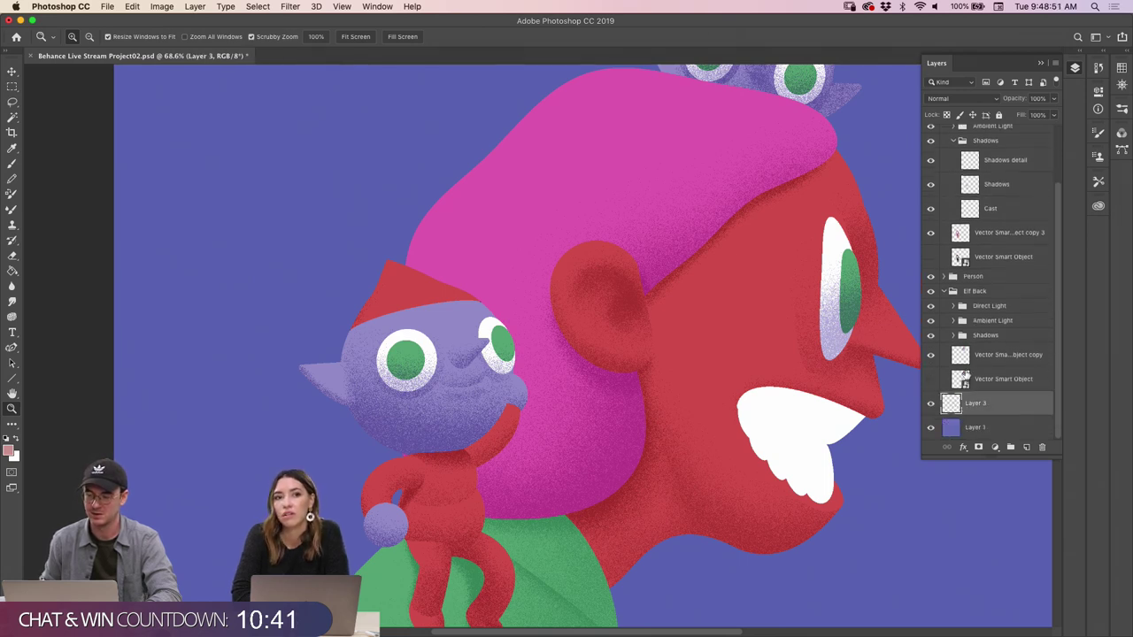
{"action": "left_click", "coordinate": [952, 291]}
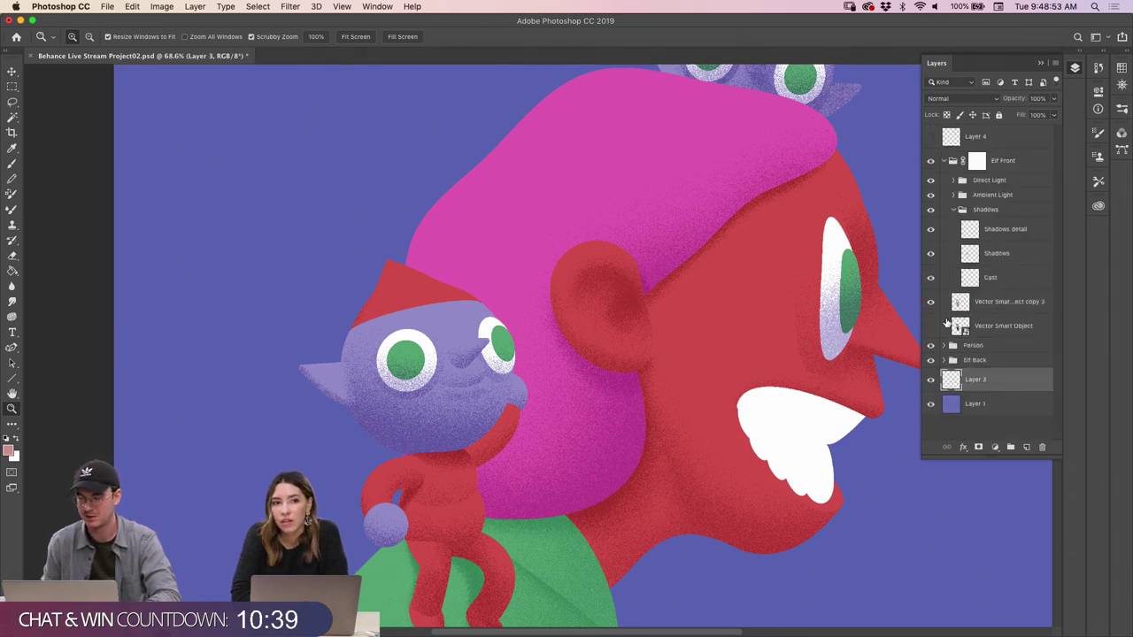
{"action": "left_click", "coordinate": [952, 346]}
{"action": "left_click", "coordinate": [976, 347]}
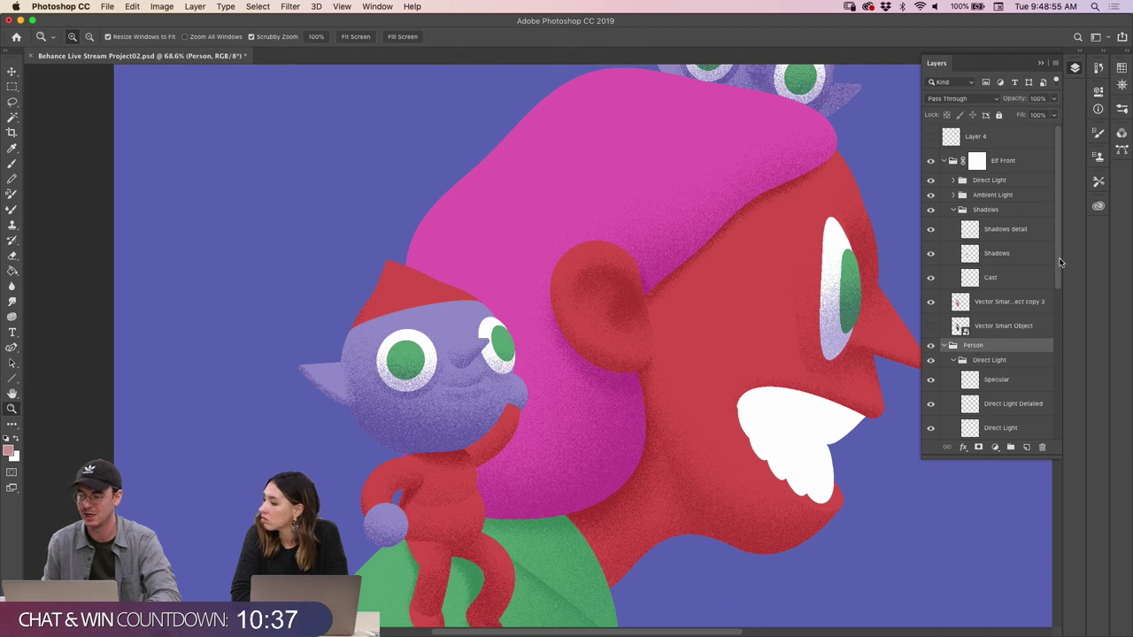
Select the person's pink hair with the Magic Wand on the Person group's Vector Smart Object layer
{"action": "left_click_drag", "start_coordinate": [1060, 262], "coordinate": [1052, 311]}
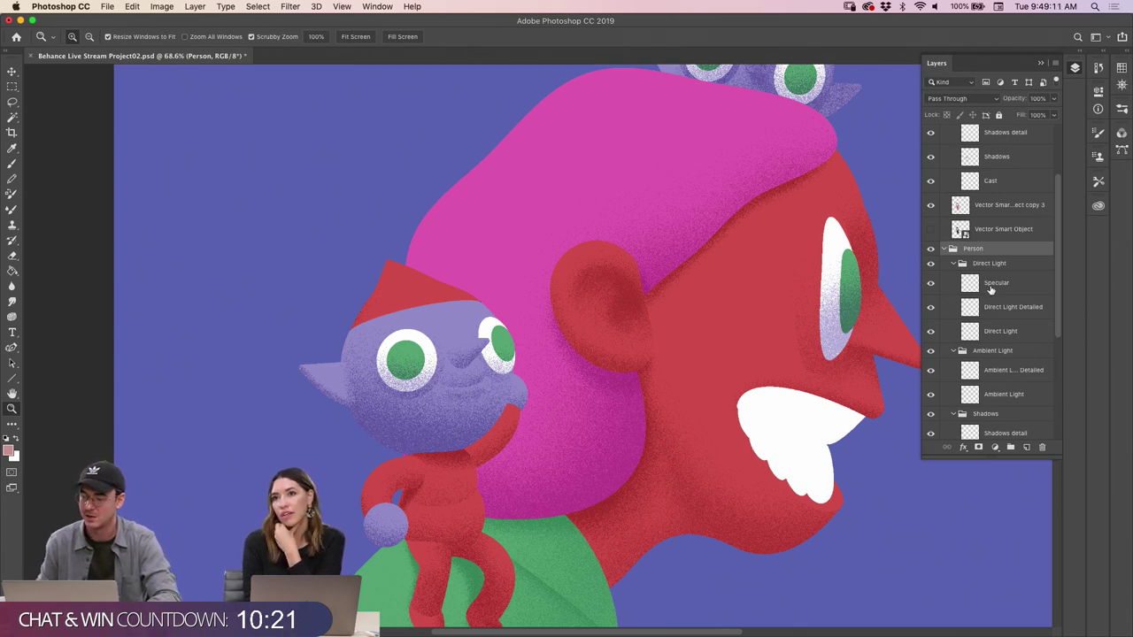
{"action": "left_click_drag", "start_coordinate": [1060, 300], "coordinate": [1052, 366]}
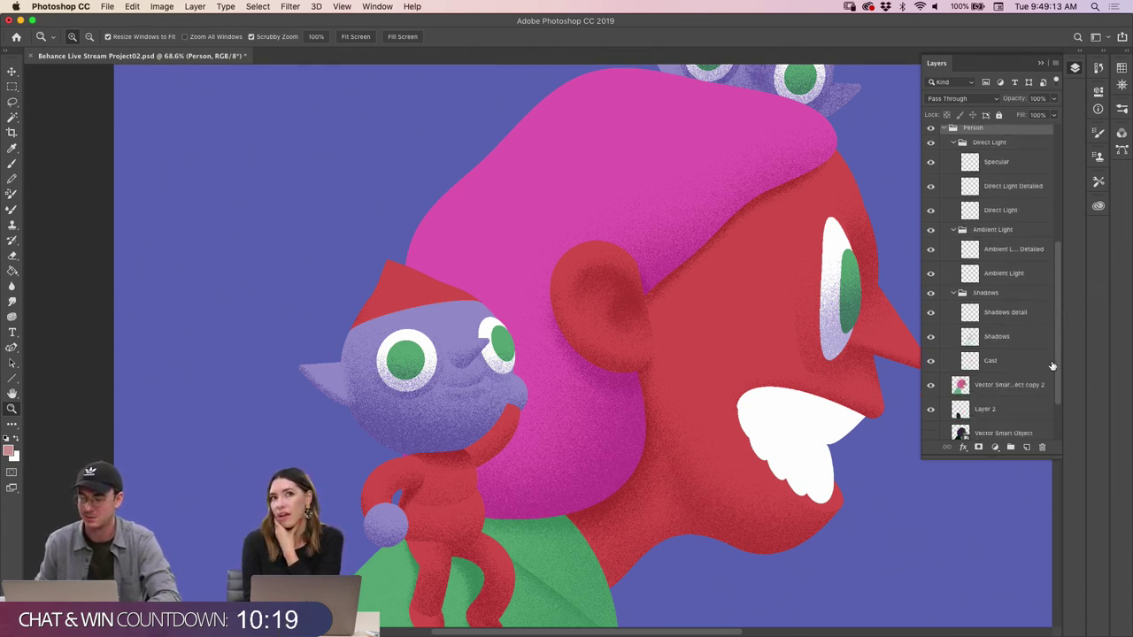
{"action": "scroll", "coordinate": [1008, 353], "scroll_direction": "down", "scroll_amount": 2}
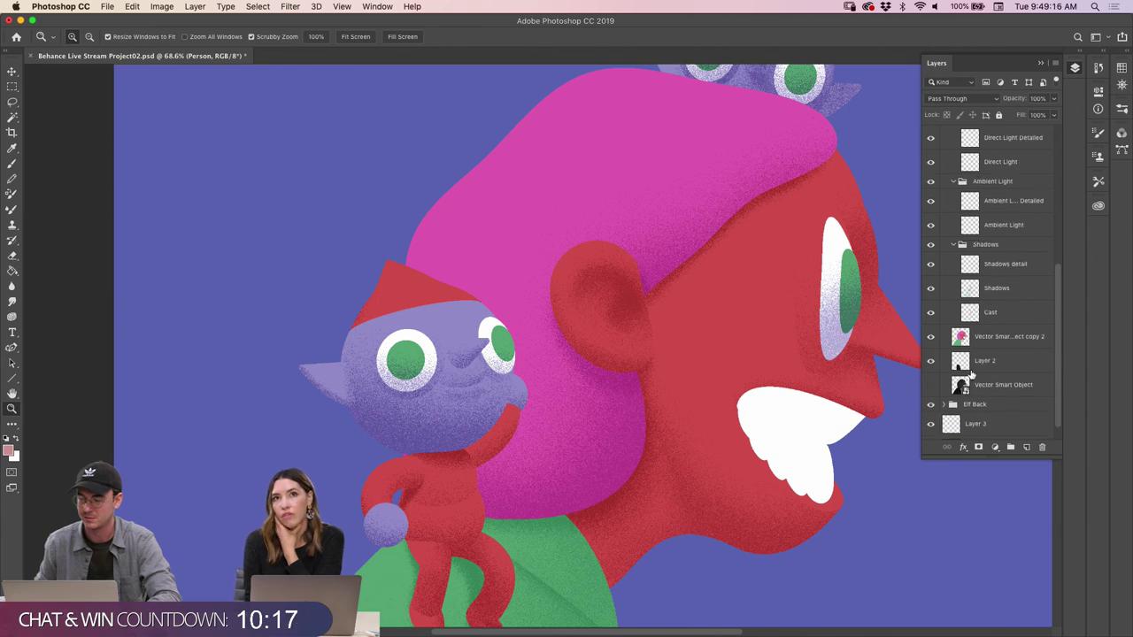
{"action": "left_click", "coordinate": [972, 384]}
{"action": "key", "text": "w"}
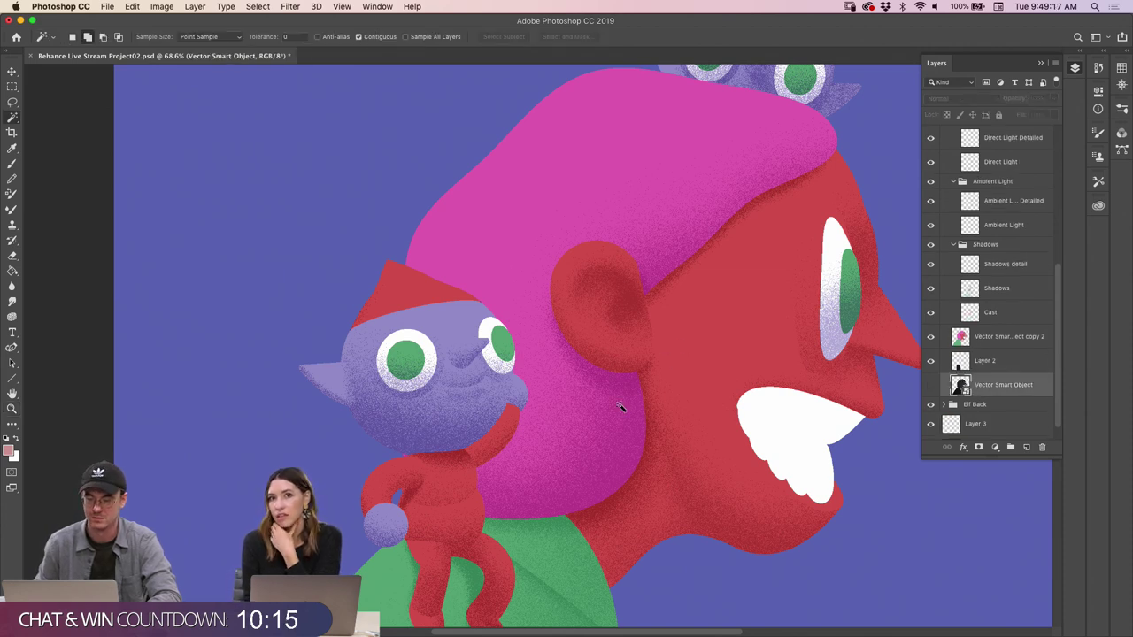
{"action": "left_click", "coordinate": [620, 407]}
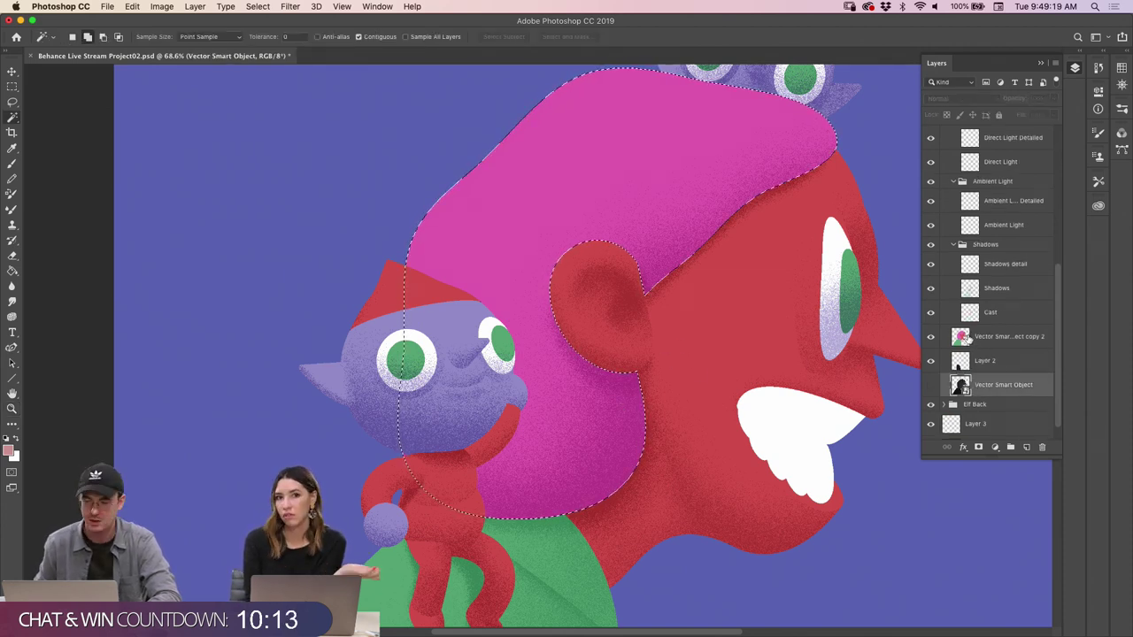
Activate the Vector Smart Object copy 2 layer and set the foreground color to dark magenta #903678
{"action": "left_click", "coordinate": [963, 338]}
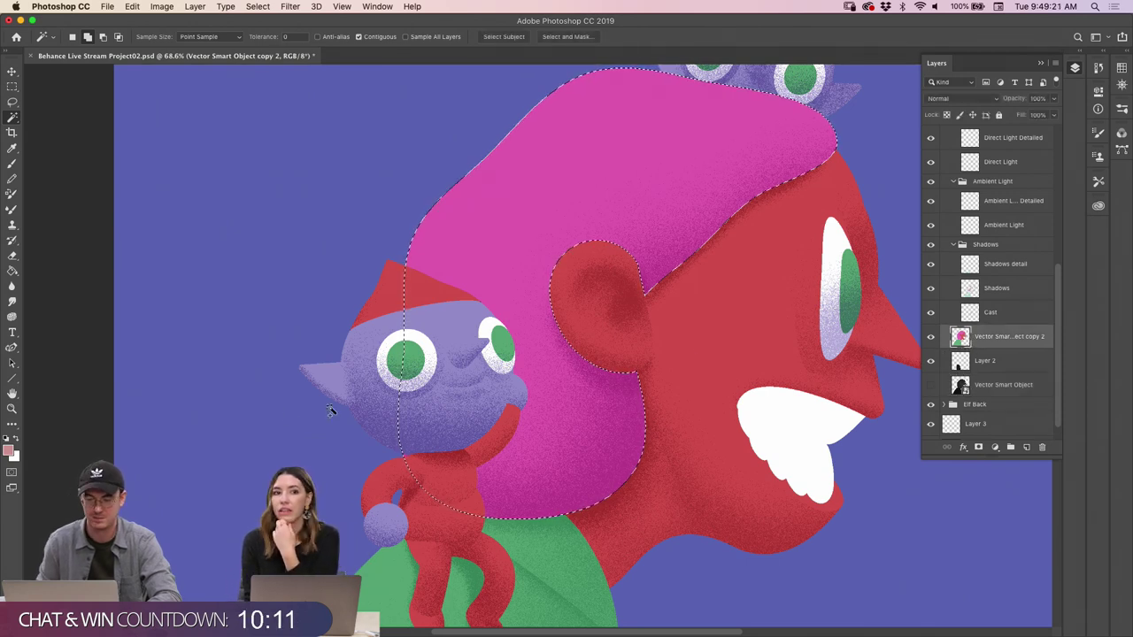
{"action": "left_click", "coordinate": [8, 451]}
{"action": "left_click", "coordinate": [705, 252]}
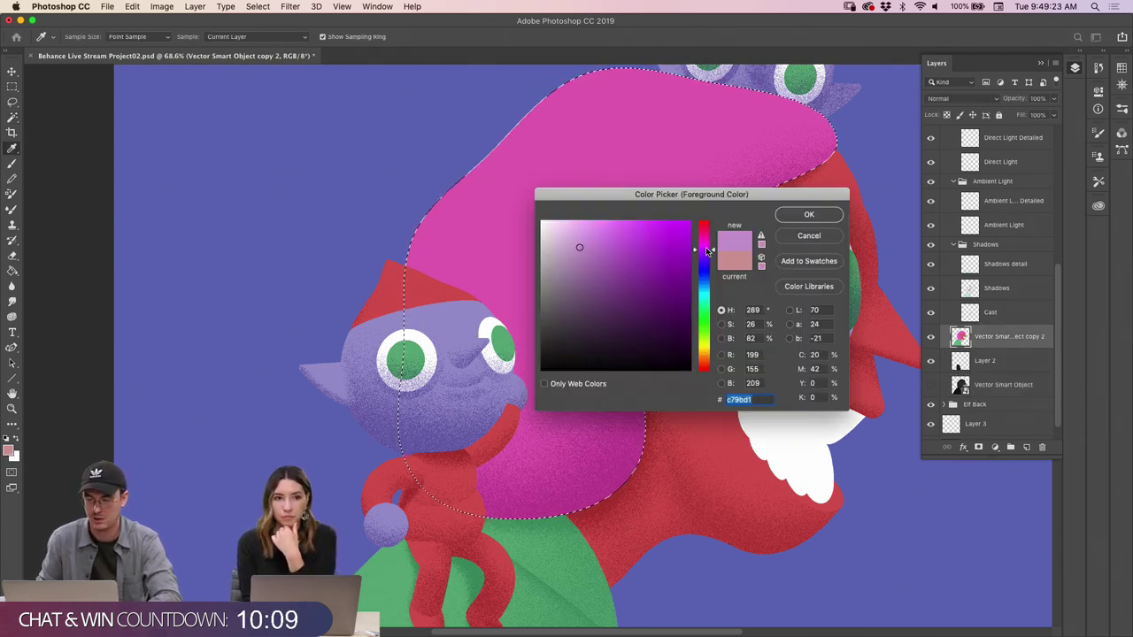
{"action": "left_click_drag", "start_coordinate": [708, 252], "coordinate": [708, 237]}
{"action": "left_click_drag", "start_coordinate": [637, 250], "coordinate": [633, 285]}
{"action": "left_click", "coordinate": [809, 215]}
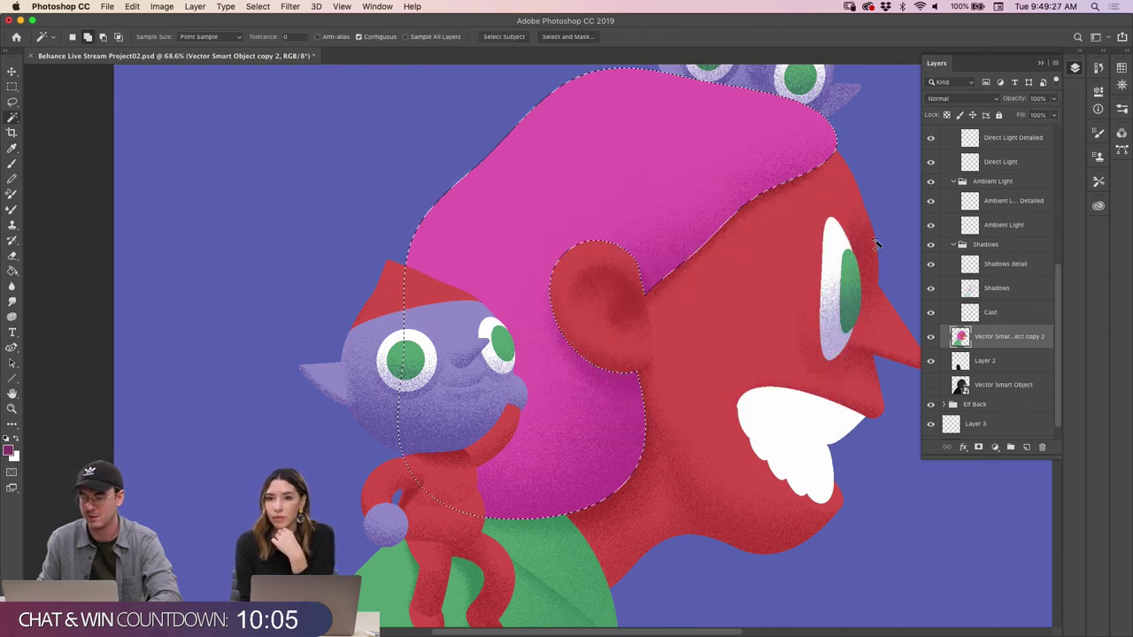
{"action": "key", "text": "w"}
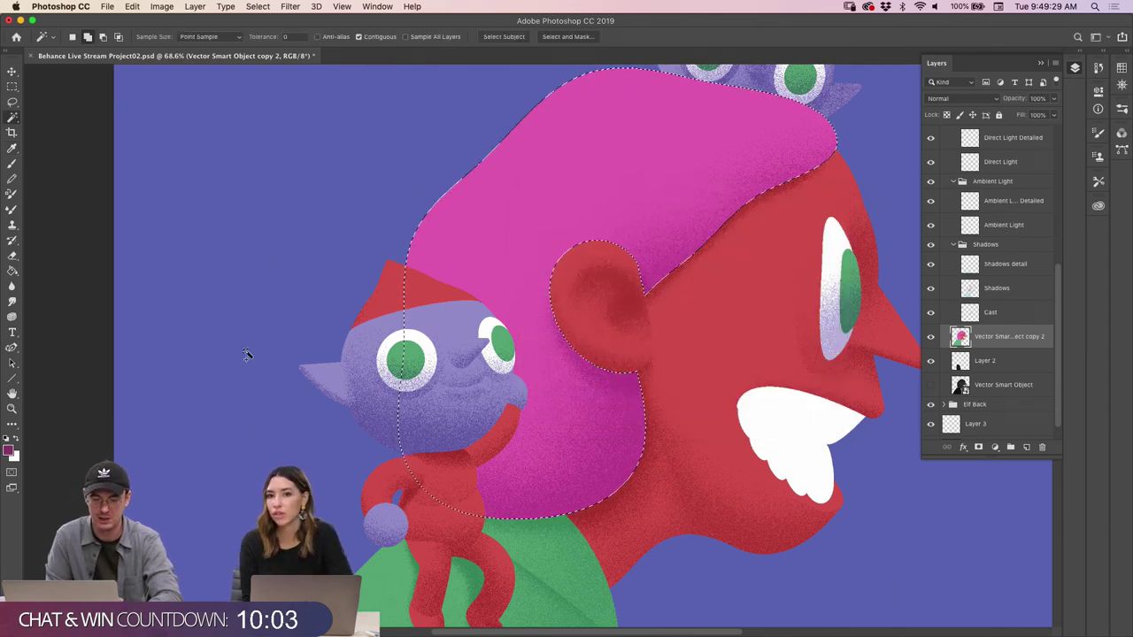
{"action": "left_click", "coordinate": [9, 452]}
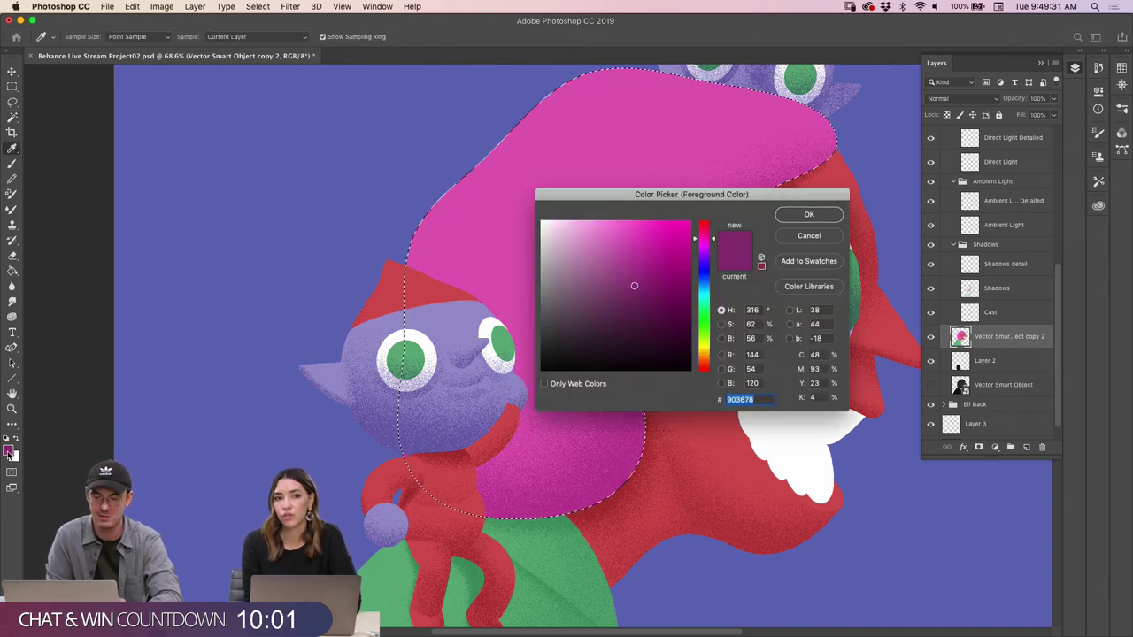
{"action": "left_click", "coordinate": [809, 216]}
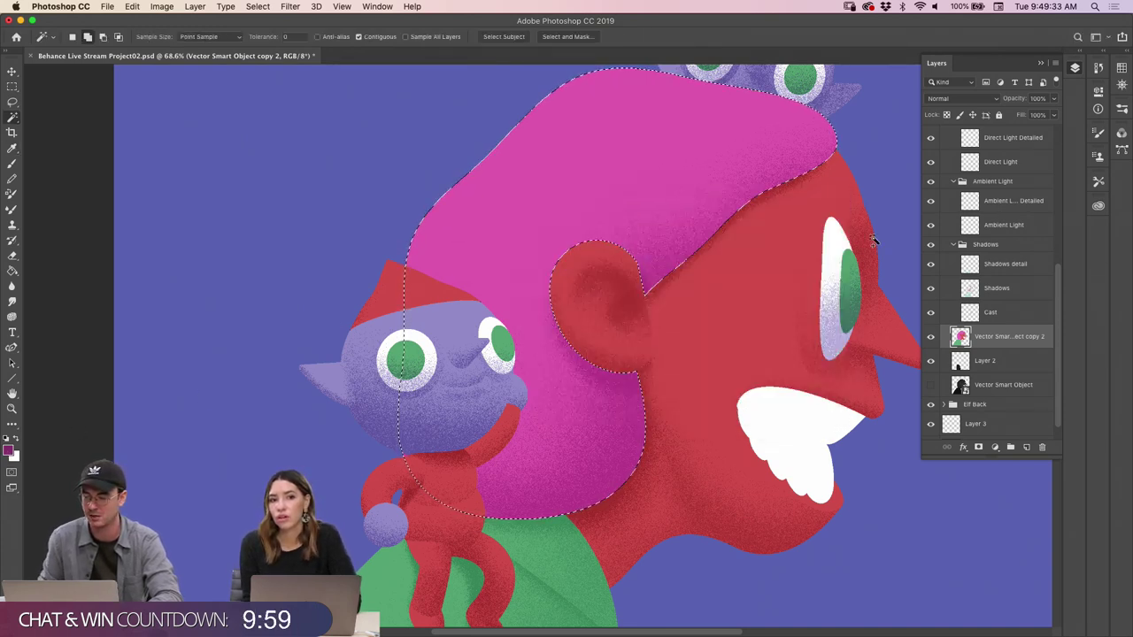
Activate the Direct Light layer in the Person group and switch to the Dissolve brush
{"action": "left_click_drag", "start_coordinate": [1058, 285], "coordinate": [1056, 259]}
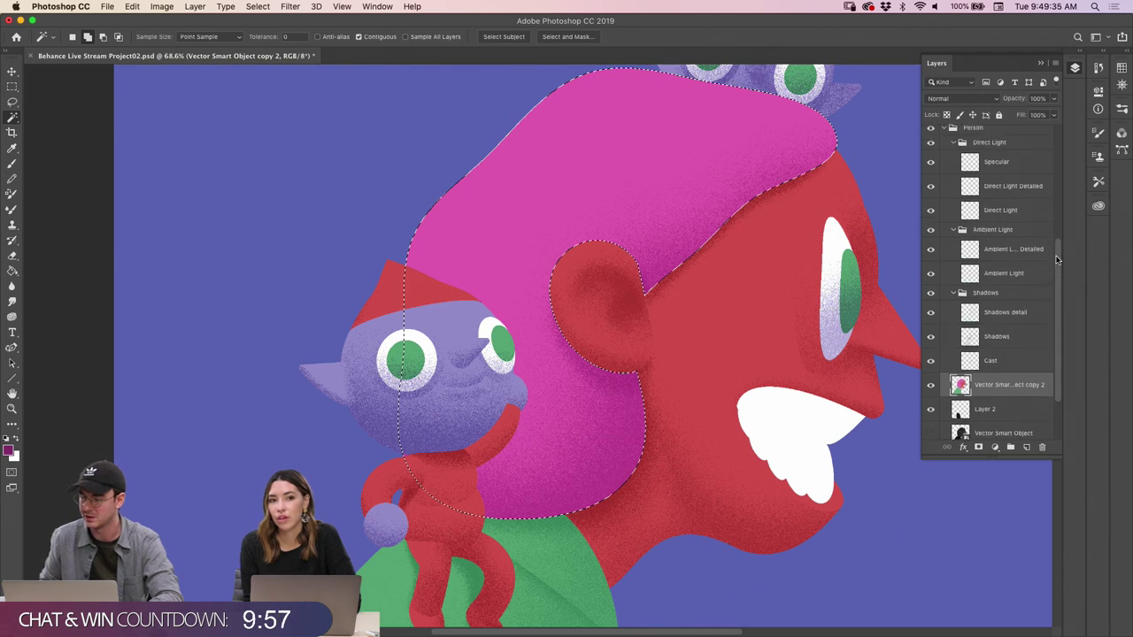
{"action": "left_click", "coordinate": [995, 212]}
{"action": "key", "text": "b"}
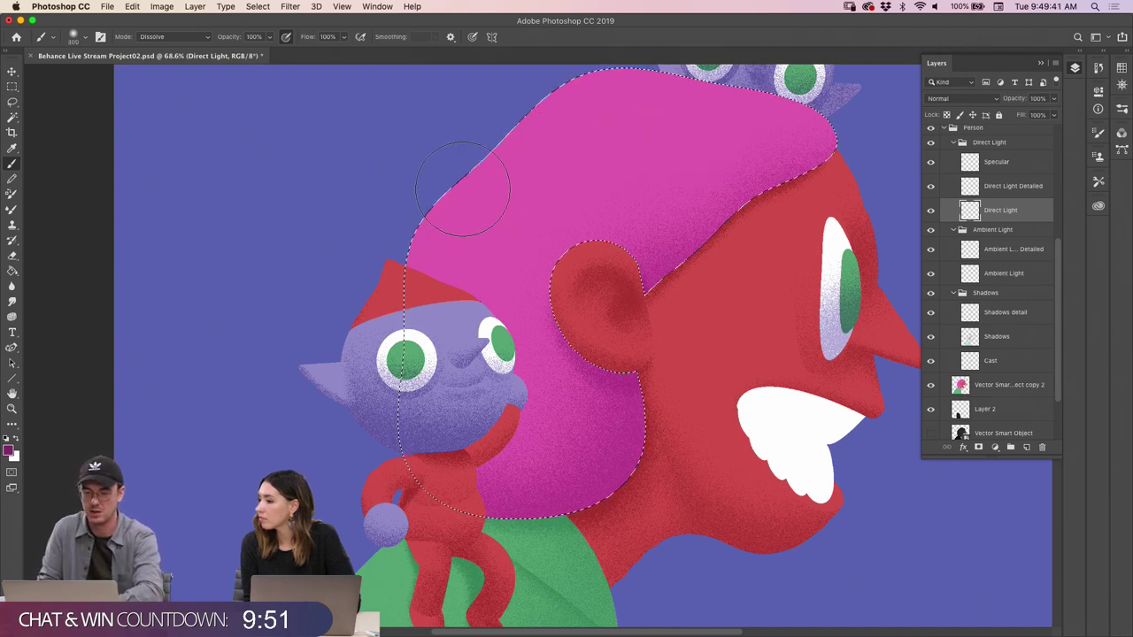
Try grainy highlights across the crown and back of the hair with the 150 px Dissolve brush, then undo them
{"action": "key", "text": "bracketleft"}
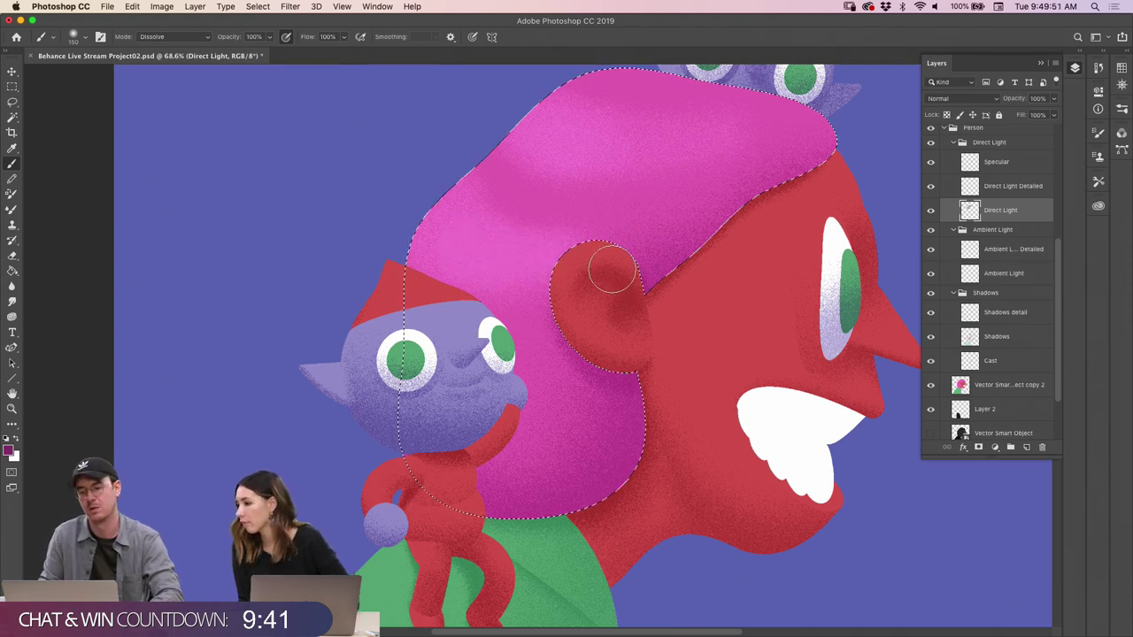
{"action": "key", "text": "z"}
{"action": "mouse_move", "coordinate": [611, 260]}
{"action": "left_mouse_down"}
{"action": "mouse_move", "coordinate": [535, 239]}
{"action": "mouse_move", "coordinate": [589, 294]}
{"action": "mouse_move", "coordinate": [585, 230]}
{"action": "mouse_move", "coordinate": [571, 230]}
{"action": "left_mouse_up"}
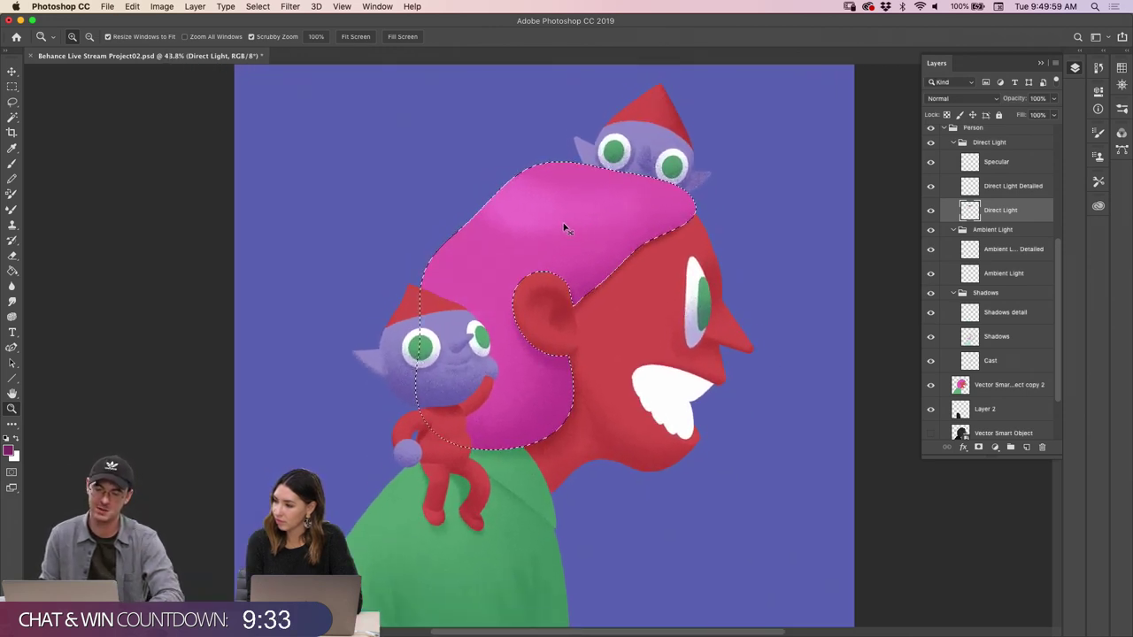
{"action": "left_click_drag", "start_coordinate": [560, 222], "coordinate": [566, 222]}
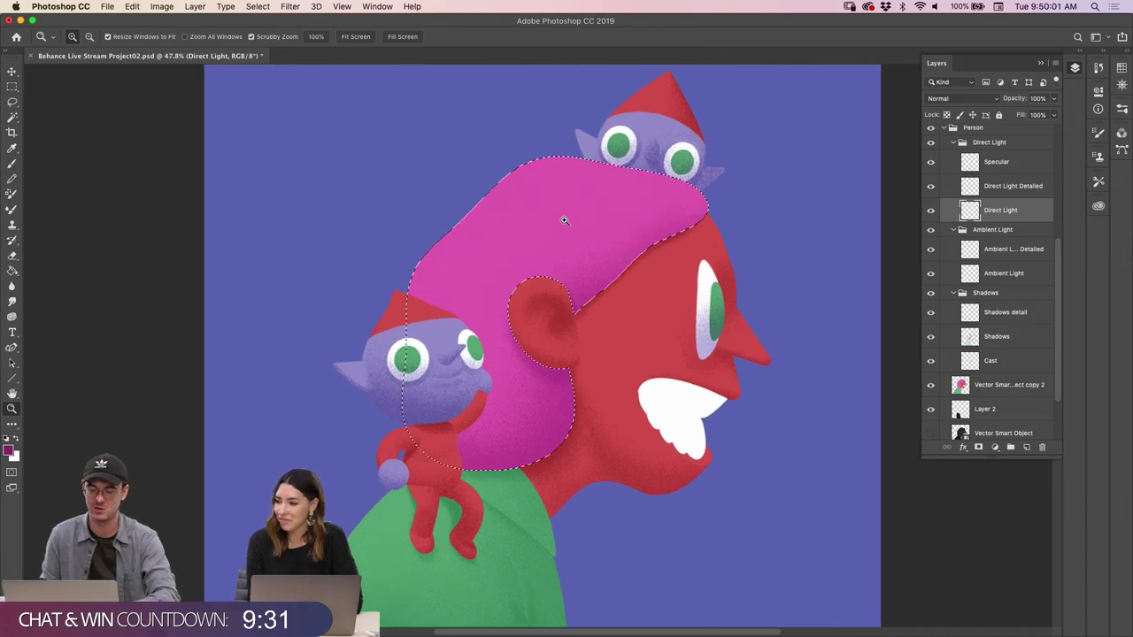
Try broad highlights over the upper hair with the 400 px Dissolve brush, check them closely, and undo them
{"action": "key", "text": "b"}
{"action": "left_click_drag", "start_coordinate": [429, 220], "coordinate": [611, 173]}
{"action": "left_click_drag", "start_coordinate": [513, 213], "coordinate": [365, 283]}
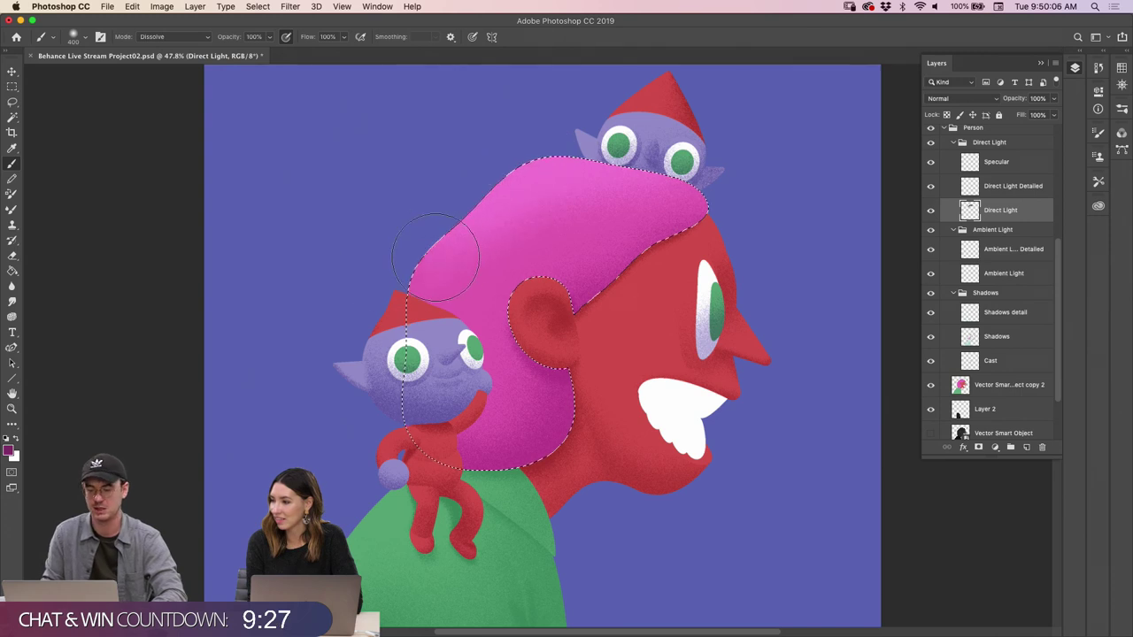
{"action": "key", "text": "z"}
{"action": "mouse_move", "coordinate": [630, 242]}
{"action": "left_mouse_down"}
{"action": "mouse_move", "coordinate": [602, 244]}
{"action": "mouse_move", "coordinate": [638, 255]}
{"action": "left_mouse_up"}
{"action": "left_click", "coordinate": [637, 255]}
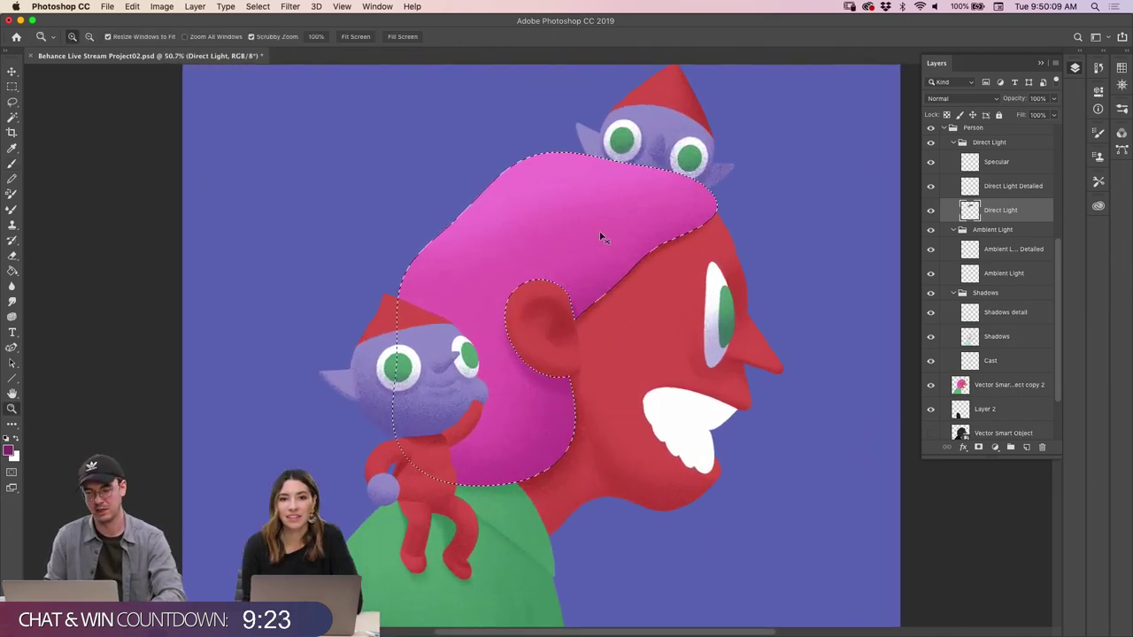
{"action": "left_click", "coordinate": [558, 222]}
Try harder-edged highlight bands on the crown and back of the hair with a 100 px Dissolve brush at 44% hardness
{"action": "key", "text": "b"}
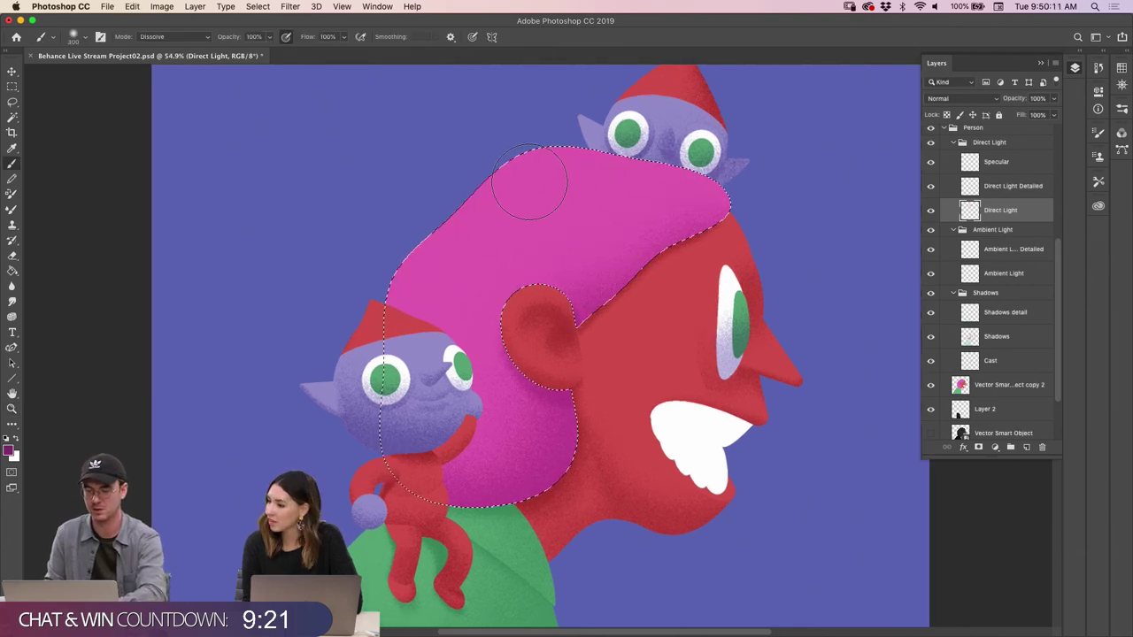
{"action": "left_click", "coordinate": [79, 37]}
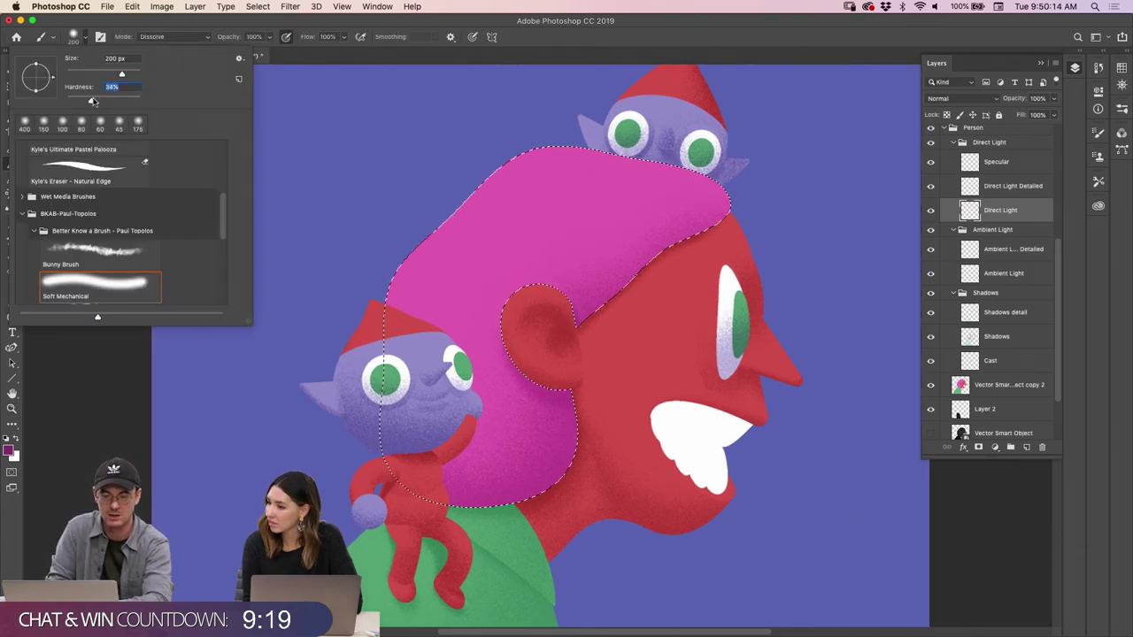
{"action": "left_click", "coordinate": [257, 95]}
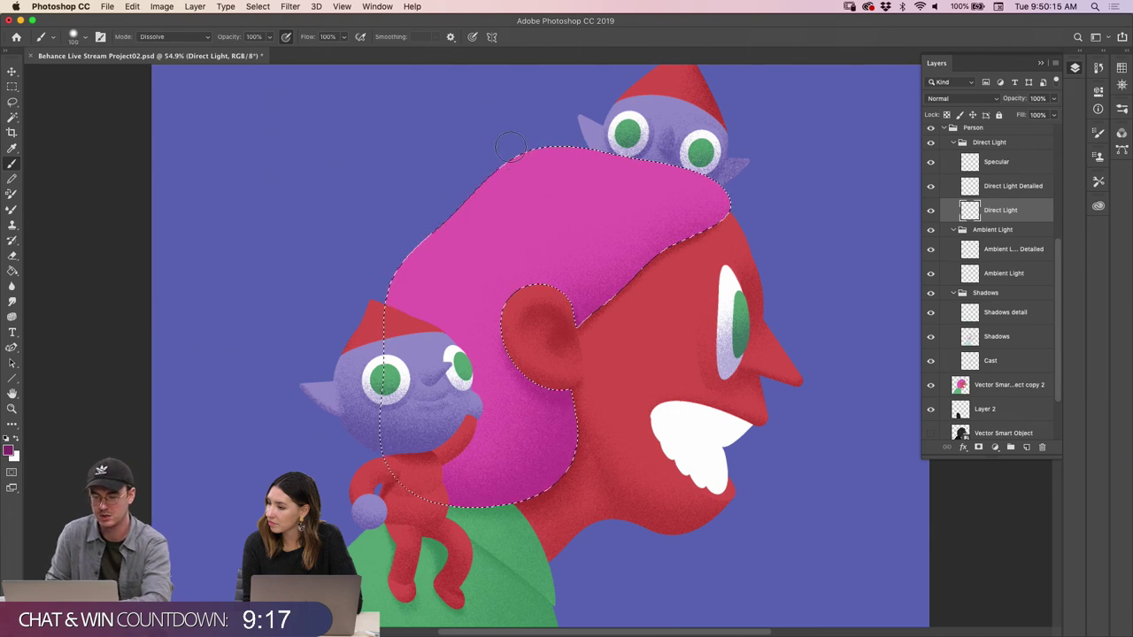
{"action": "mouse_move", "coordinate": [501, 175]}
{"action": "left_mouse_down"}
{"action": "mouse_move", "coordinate": [533, 198]}
{"action": "mouse_move", "coordinate": [557, 184]}
{"action": "mouse_move", "coordinate": [555, 203]}
{"action": "mouse_move", "coordinate": [568, 209]}
{"action": "mouse_move", "coordinate": [610, 191]}
{"action": "mouse_move", "coordinate": [664, 198]}
{"action": "left_mouse_up"}
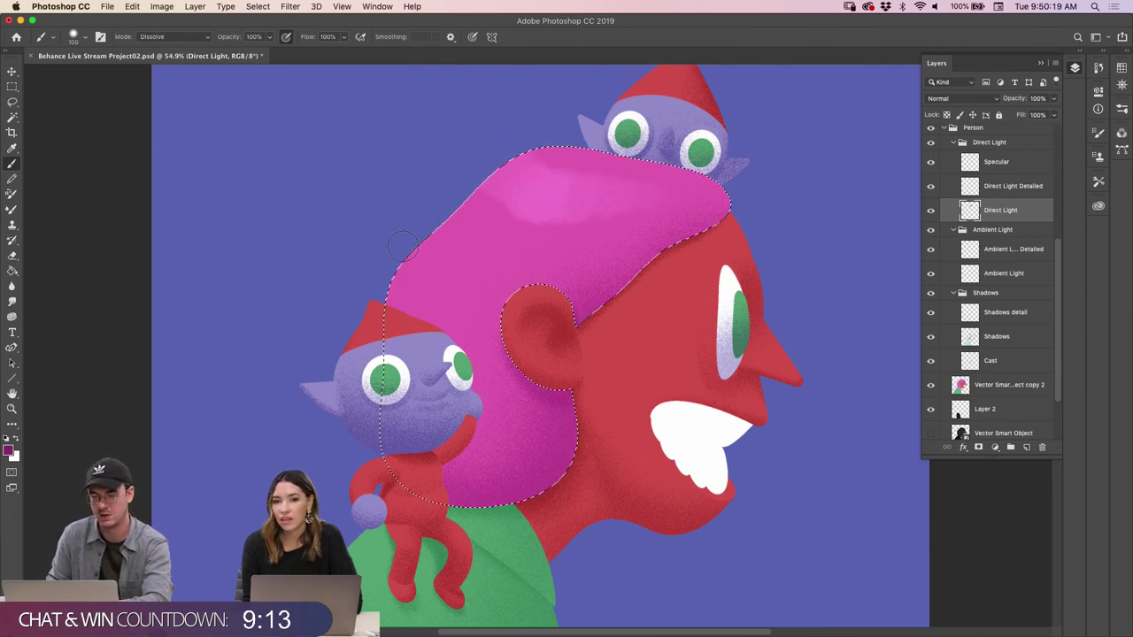
{"action": "mouse_move", "coordinate": [398, 272]}
{"action": "left_mouse_down"}
{"action": "mouse_move", "coordinate": [462, 287]}
{"action": "mouse_move", "coordinate": [535, 253]}
{"action": "left_mouse_up"}
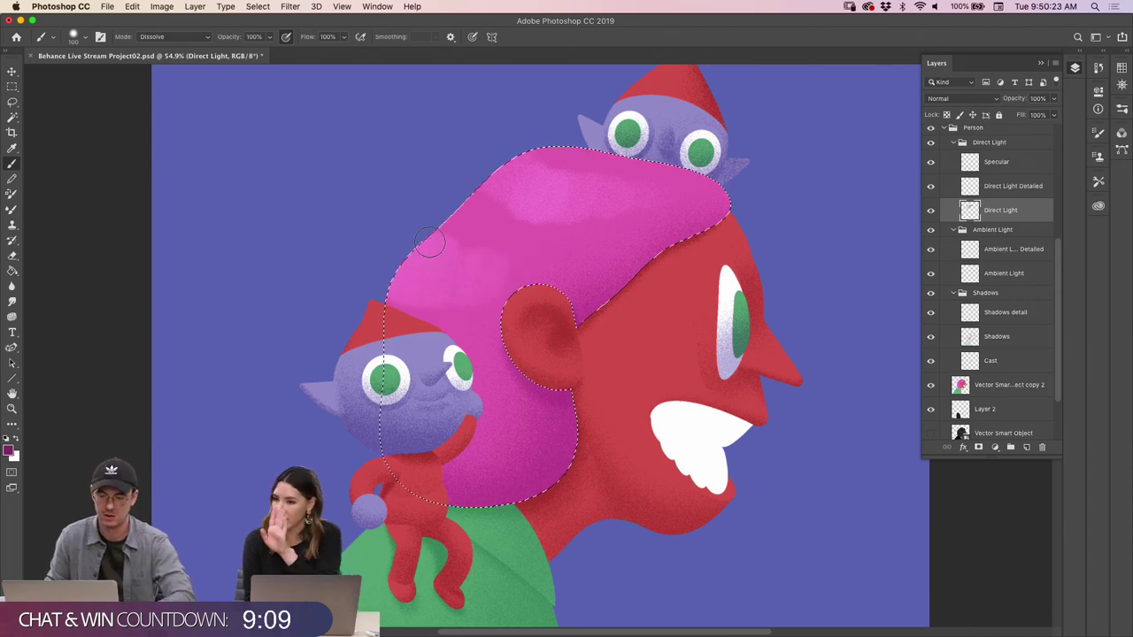
{"action": "mouse_move", "coordinate": [416, 258]}
{"action": "left_mouse_down"}
{"action": "mouse_move", "coordinate": [458, 282]}
{"action": "mouse_move", "coordinate": [513, 262]}
{"action": "mouse_move", "coordinate": [539, 273]}
{"action": "left_mouse_up"}
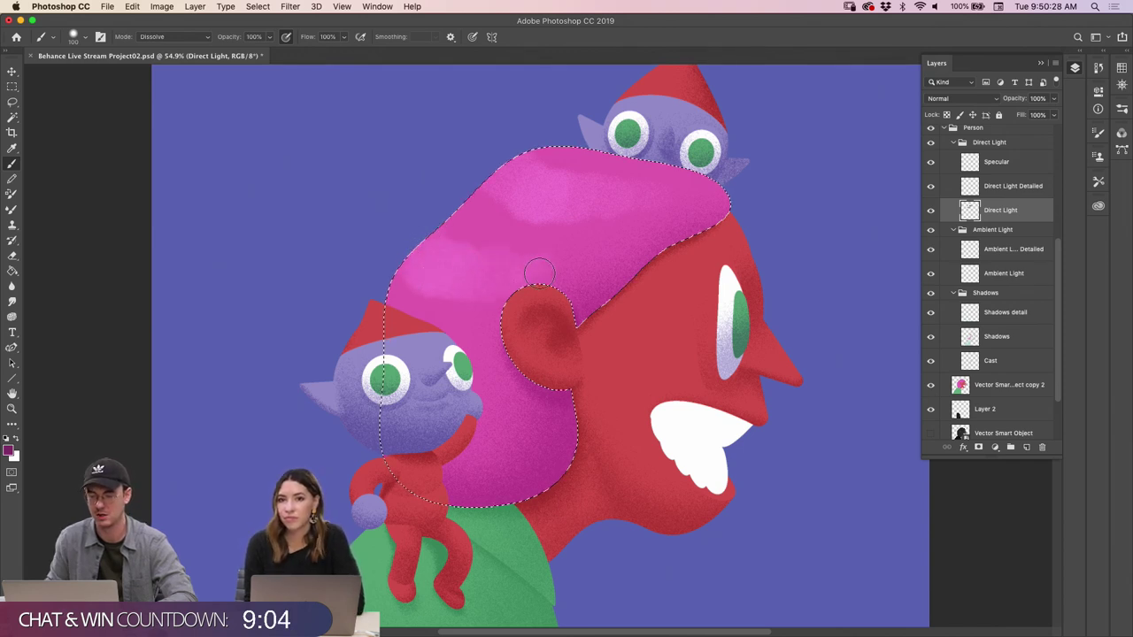
Review the hard-edged hair highlights on the whole illustration and undo them
{"action": "scroll", "coordinate": [539, 273], "scroll_direction": "down", "scroll_amount": 4}
{"action": "scroll", "coordinate": [493, 203], "scroll_direction": "up", "scroll_amount": 3}
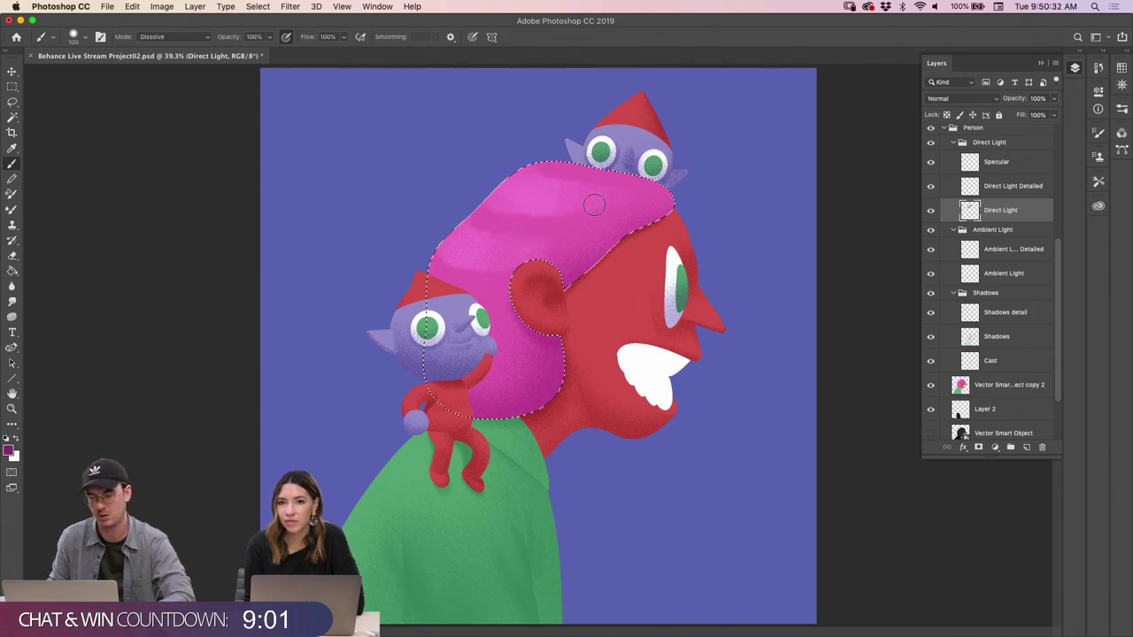
{"action": "key", "text": "z"}
{"action": "scroll", "coordinate": [532, 195], "scroll_direction": "down", "scroll_amount": 2}
{"action": "scroll", "coordinate": [539, 202], "scroll_direction": "up", "scroll_amount": 4}
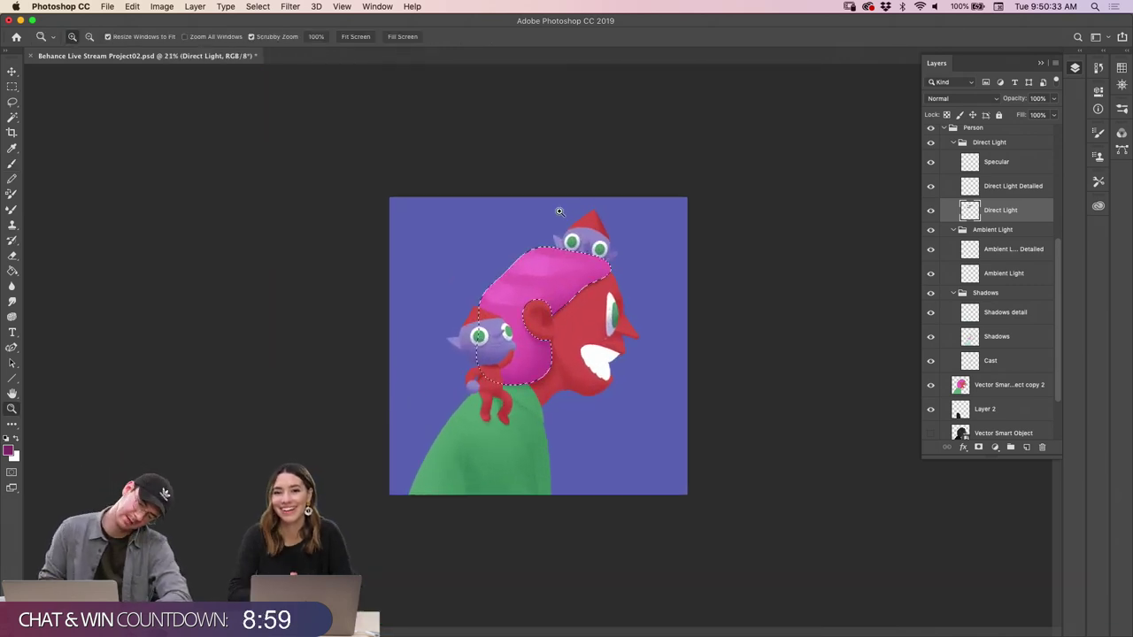
{"action": "key", "text": "super+z"}
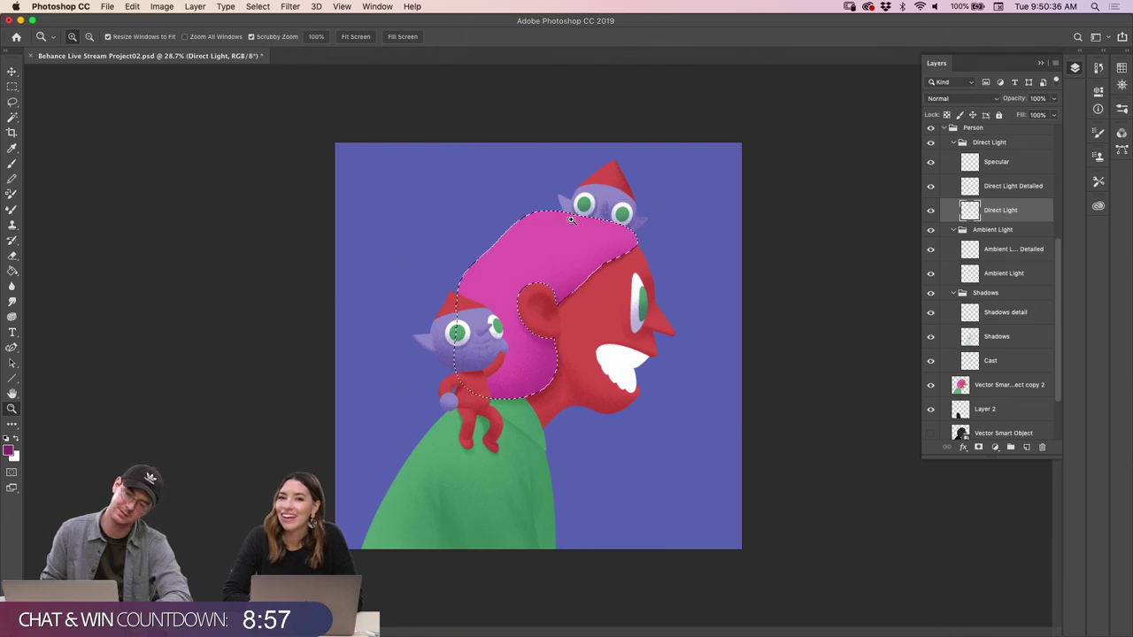
Set the Soft Mechanical brush to 0% hardness at 100 px
{"action": "scroll", "coordinate": [560, 252], "scroll_direction": "up", "scroll_amount": 1}
{"action": "scroll", "coordinate": [560, 253], "scroll_direction": "up", "scroll_amount": 1}
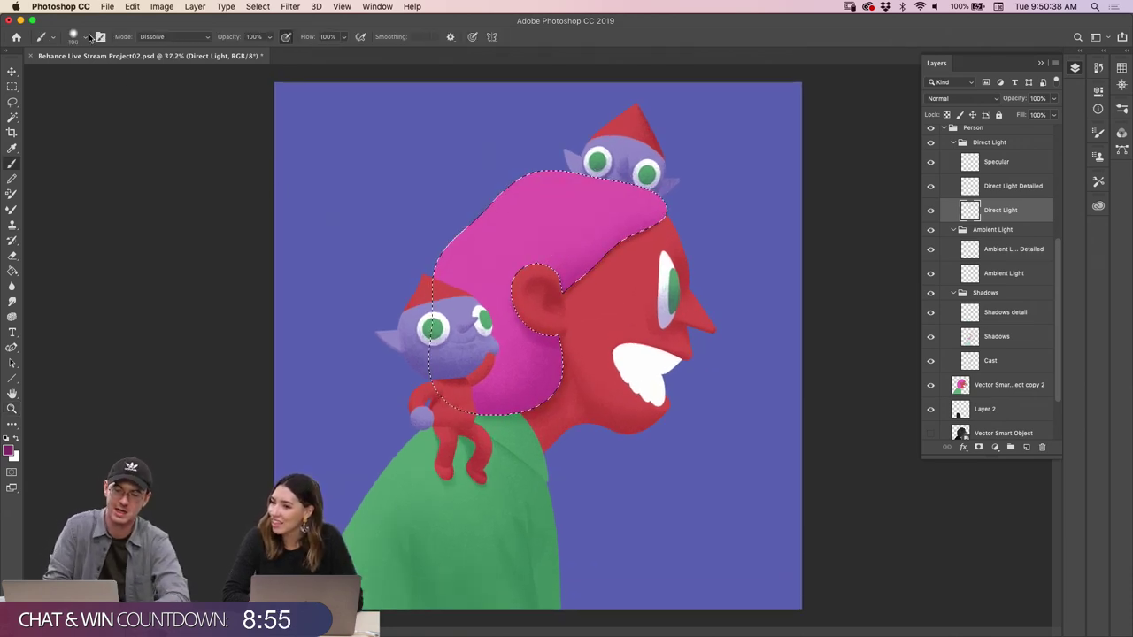
{"action": "key", "text": "b"}
{"action": "left_click", "coordinate": [75, 37]}
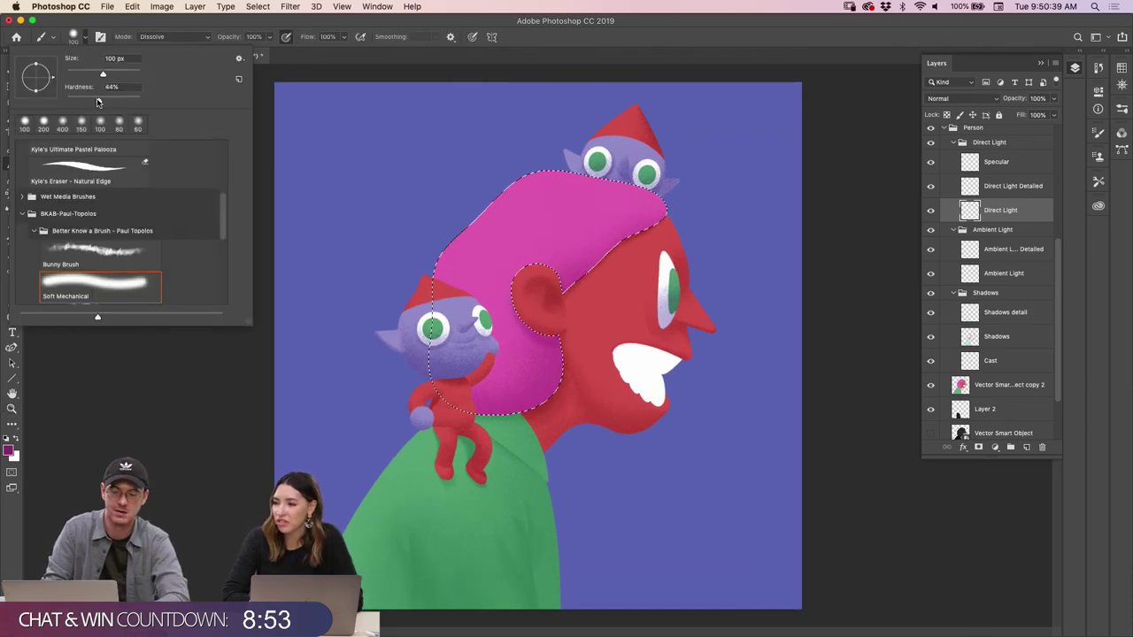
{"action": "mouse_move", "coordinate": [100, 101]}
{"action": "left_mouse_down"}
{"action": "mouse_move", "coordinate": [131, 102]}
{"action": "mouse_move", "coordinate": [65, 102]}
{"action": "left_mouse_up"}
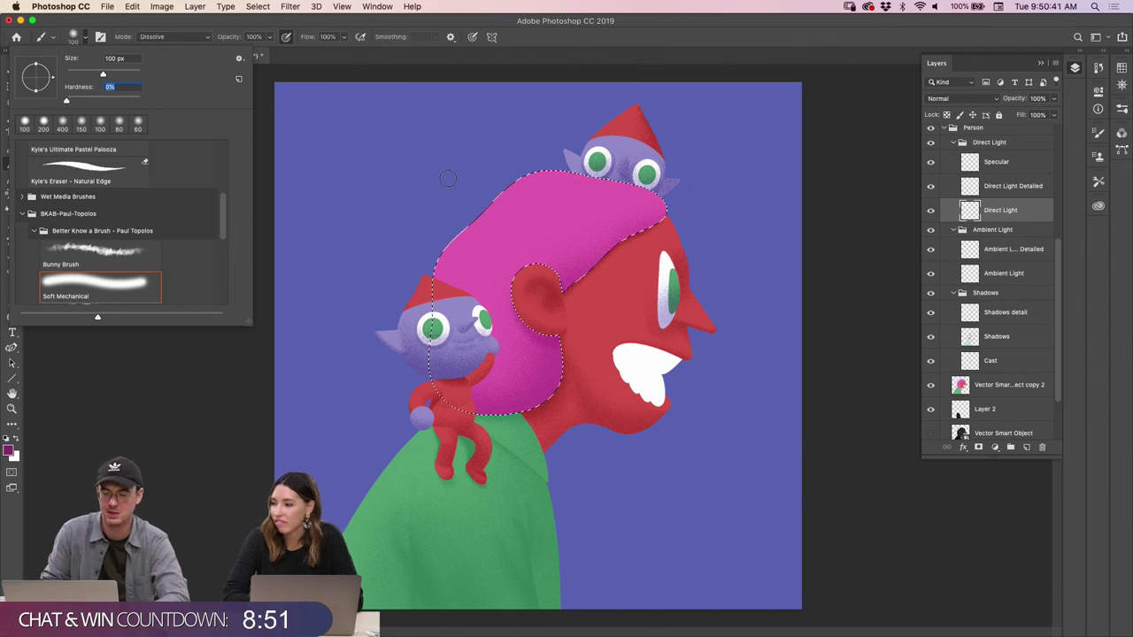
{"action": "left_click", "coordinate": [488, 184]}
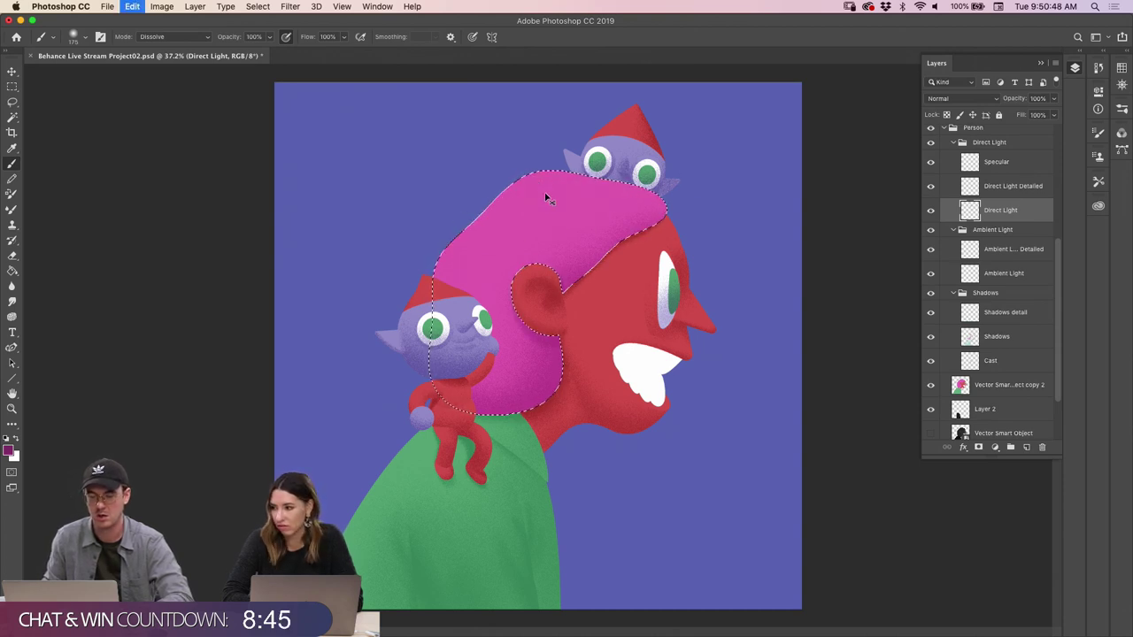
Paint soft grainy highlights on the crown and back of the hair with the 175 px Dissolve brush and review the whole illustration
{"action": "mouse_move", "coordinate": [541, 190]}
{"action": "left_mouse_down"}
{"action": "mouse_move", "coordinate": [677, 184]}
{"action": "mouse_move", "coordinate": [498, 211]}
{"action": "mouse_move", "coordinate": [466, 230]}
{"action": "mouse_move", "coordinate": [497, 247]}
{"action": "left_mouse_up"}
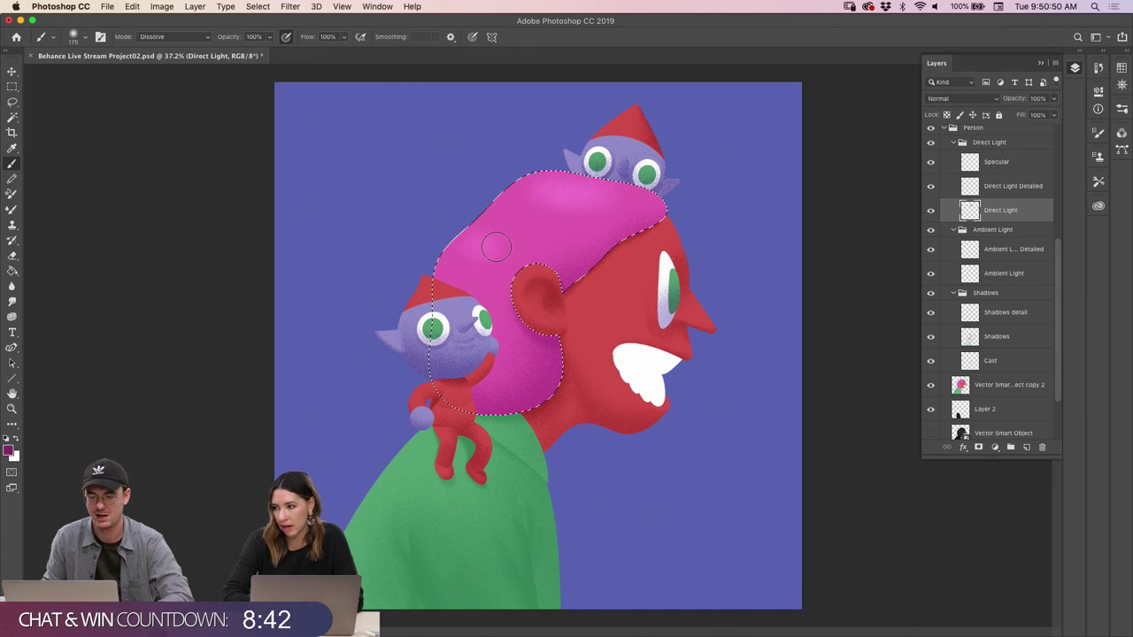
{"action": "left_click", "coordinate": [537, 245]}
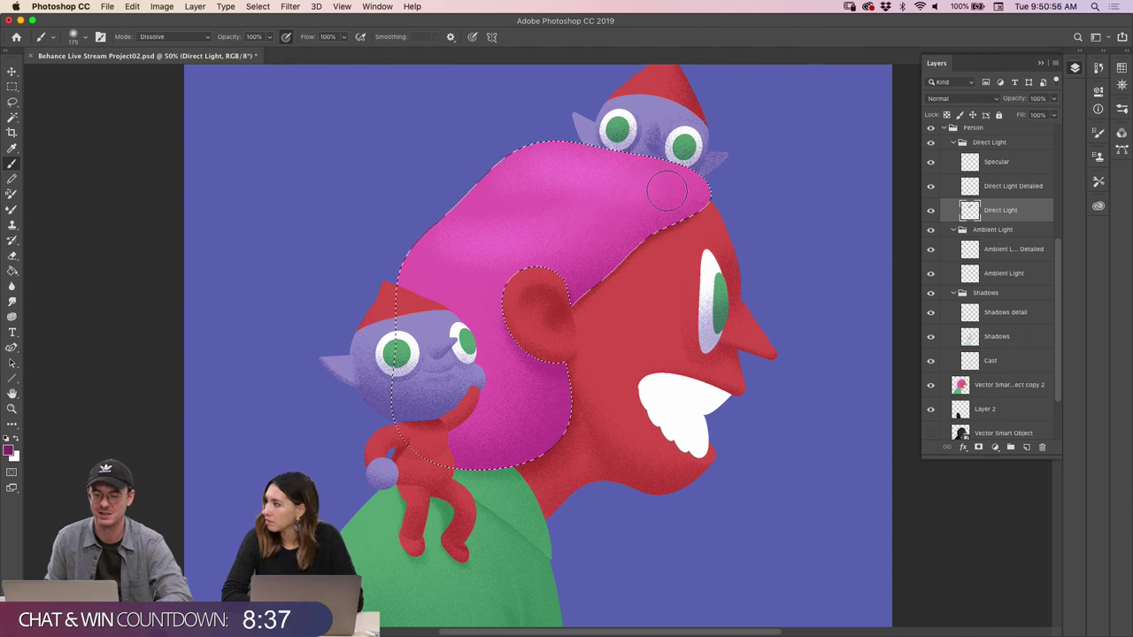
{"action": "key", "text": "z"}
{"action": "left_click_drag", "start_coordinate": [628, 222], "coordinate": [570, 188]}
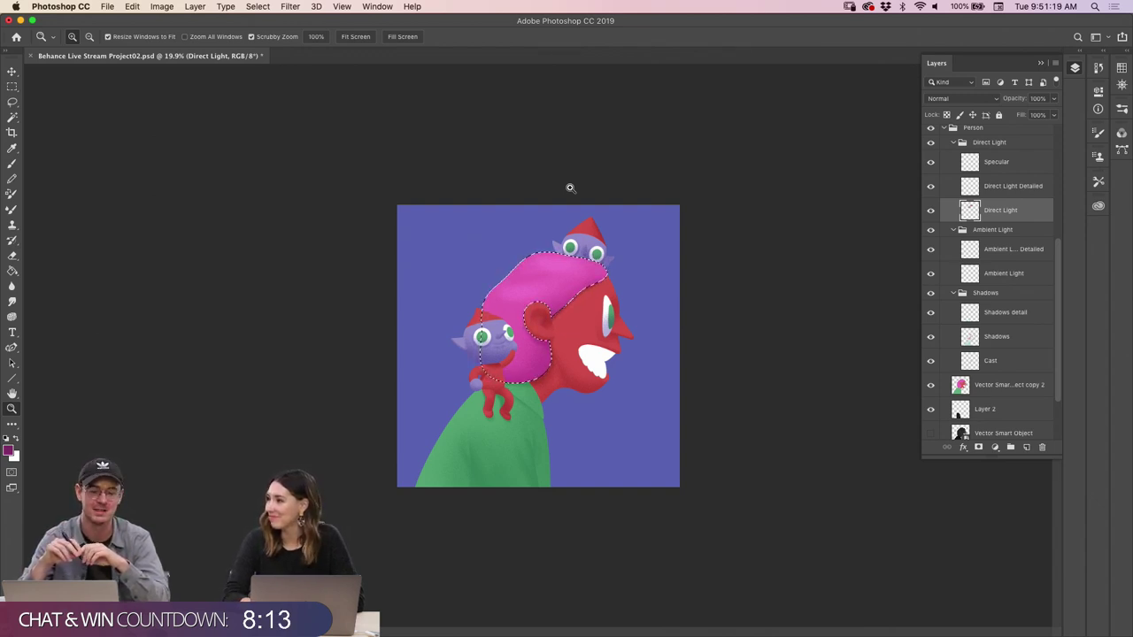
{"action": "scroll", "coordinate": [537, 340], "scroll_direction": "up", "scroll_amount": 5}
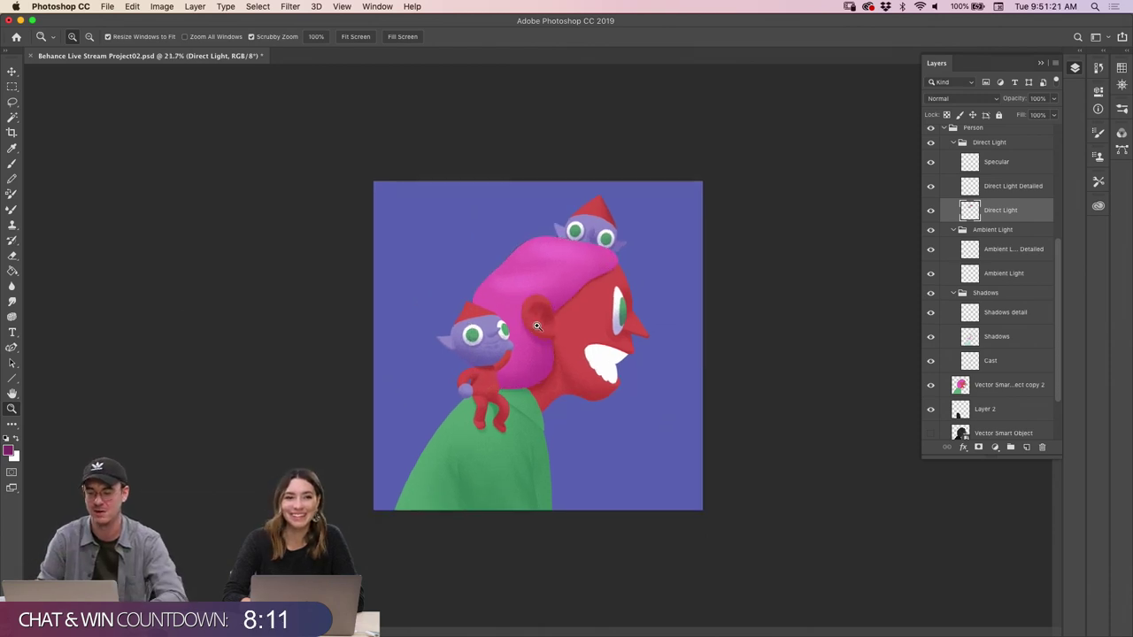
Enlarge the Dissolve brush to 400 px and blend broader highlights across the hair on the Direct Light layer
{"action": "key", "text": "b"}
{"action": "key", "text": "bracketright"}
{"action": "key", "text": "bracketright"}
{"action": "key", "text": "bracketright"}
{"action": "key", "text": "bracketright"}
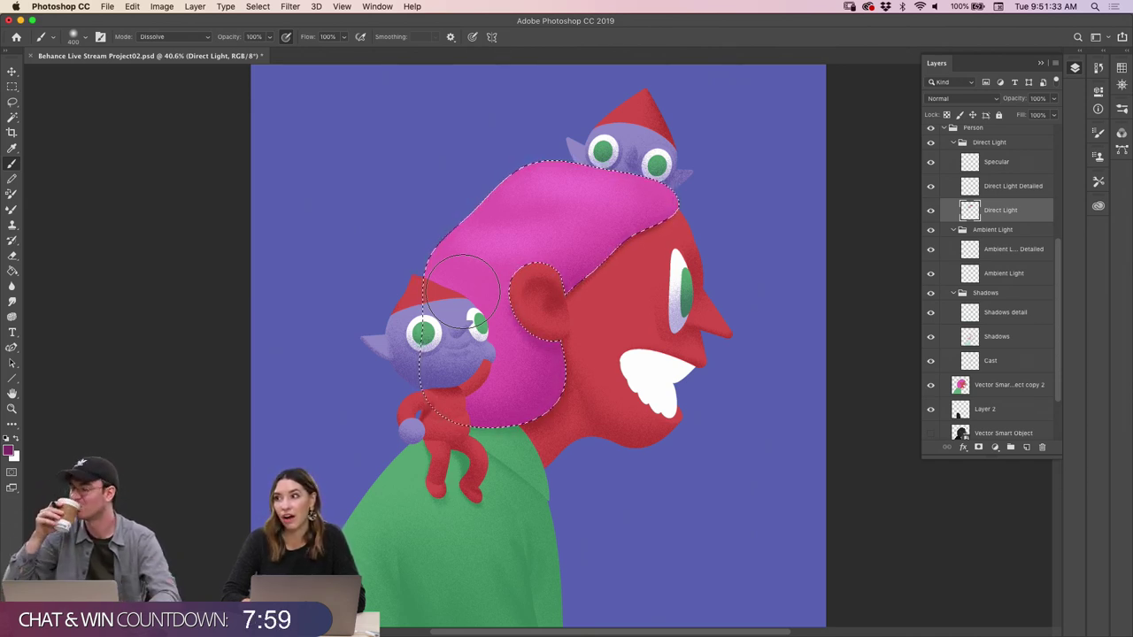
{"action": "key", "text": "z"}
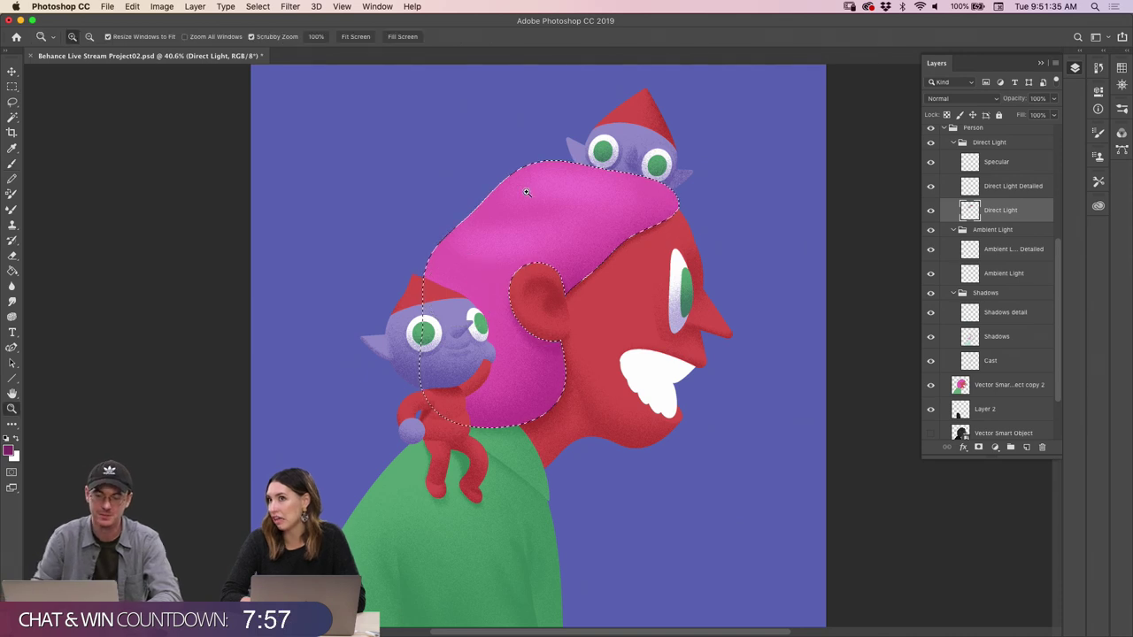
{"action": "left_click_drag", "start_coordinate": [500, 207], "coordinate": [538, 214]}
{"action": "key", "text": "b"}
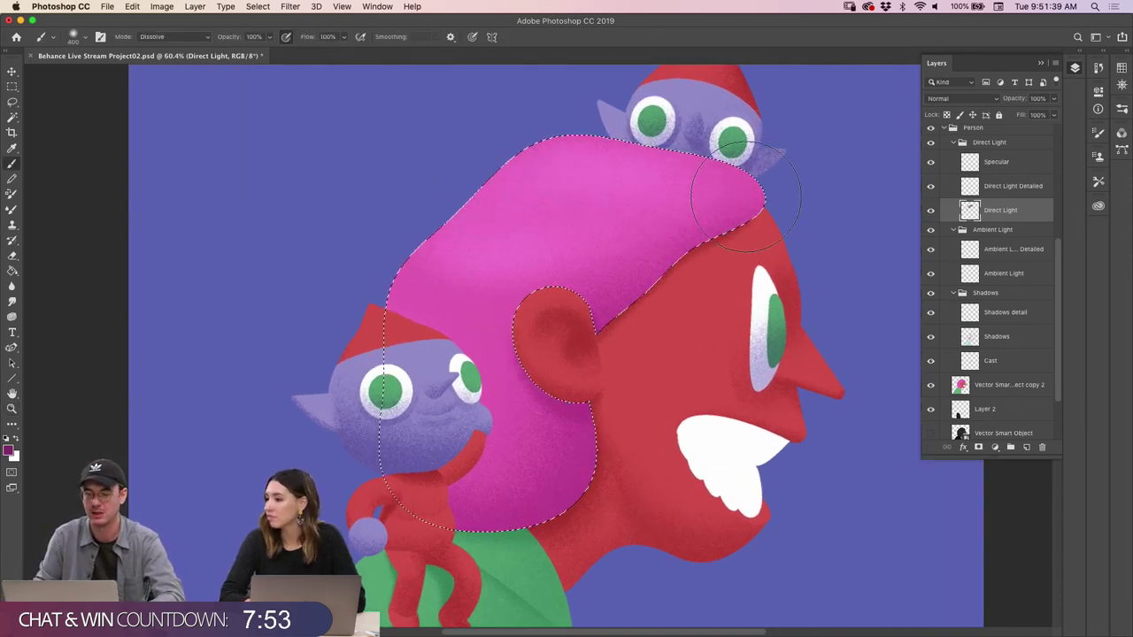
Select the person's ear shape with the Magic Wand from the hidden Vector Smart Object layer
{"action": "key", "text": "z"}
{"action": "left_click_drag", "start_coordinate": [700, 205], "coordinate": [881, 299]}
{"action": "left_click", "coordinate": [966, 389]}
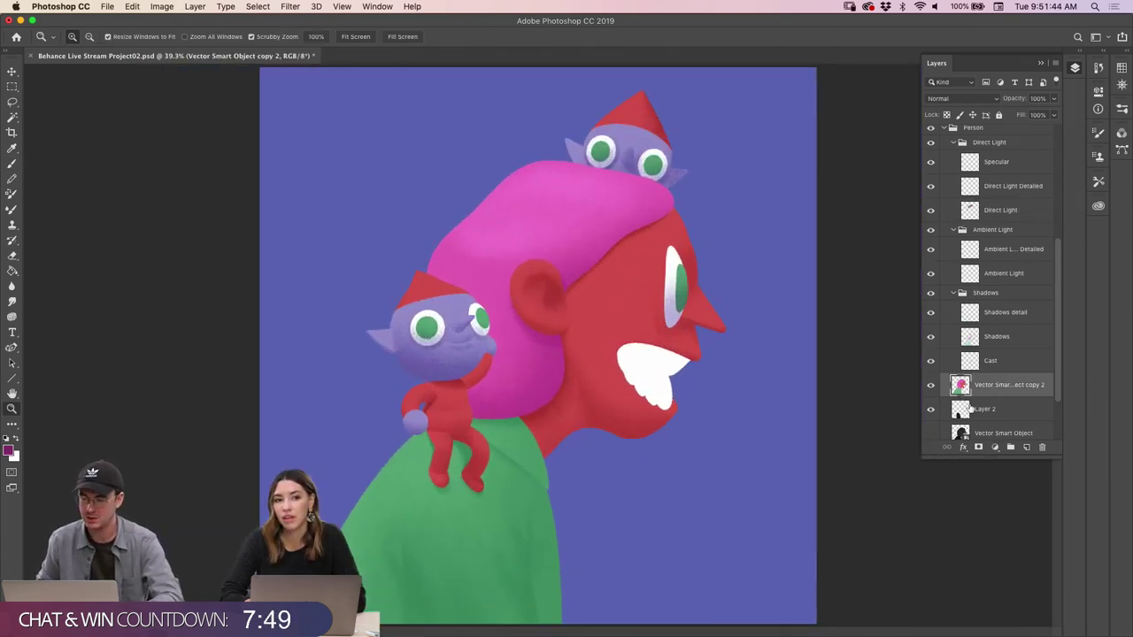
{"action": "left_click", "coordinate": [961, 434]}
{"action": "key", "text": "w"}
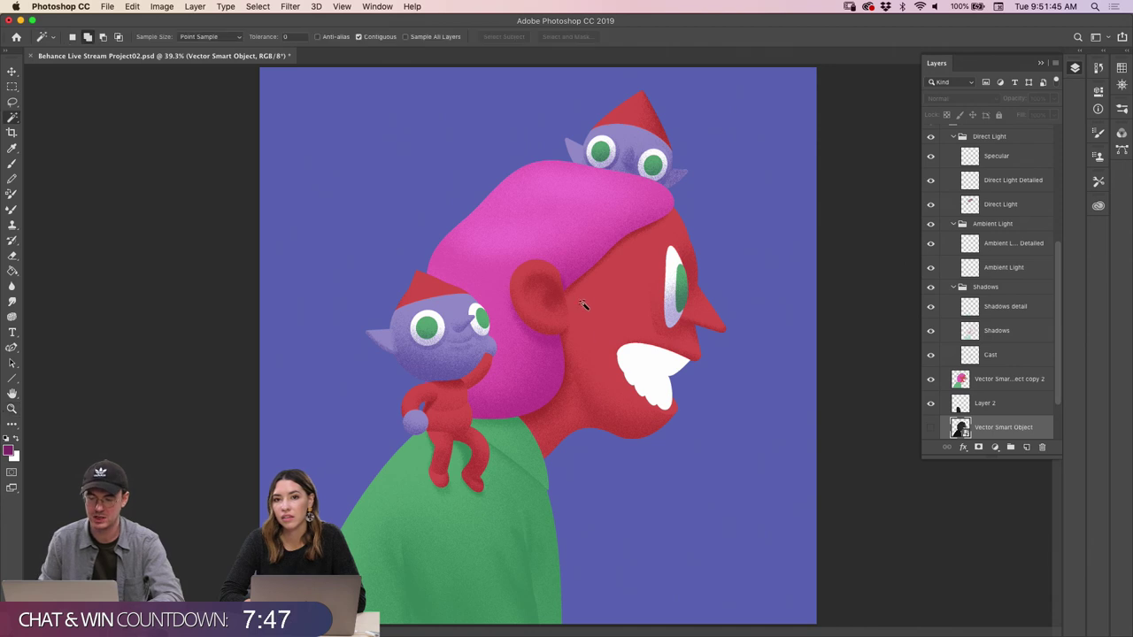
{"action": "left_click", "coordinate": [544, 273]}
{"action": "key", "text": "z"}
{"action": "left_click_drag", "start_coordinate": [542, 273], "coordinate": [602, 274]}
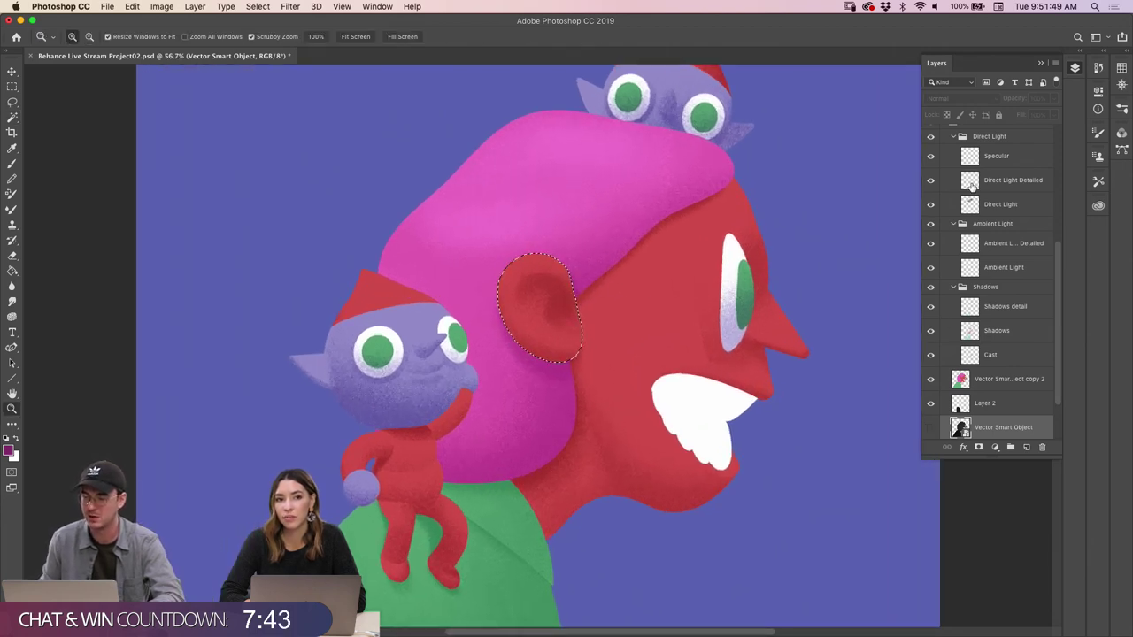
Activate the Direct Light layer and reduce the Dissolve brush to 125 px for the ear
{"action": "left_click", "coordinate": [967, 206]}
{"action": "key", "text": "b"}
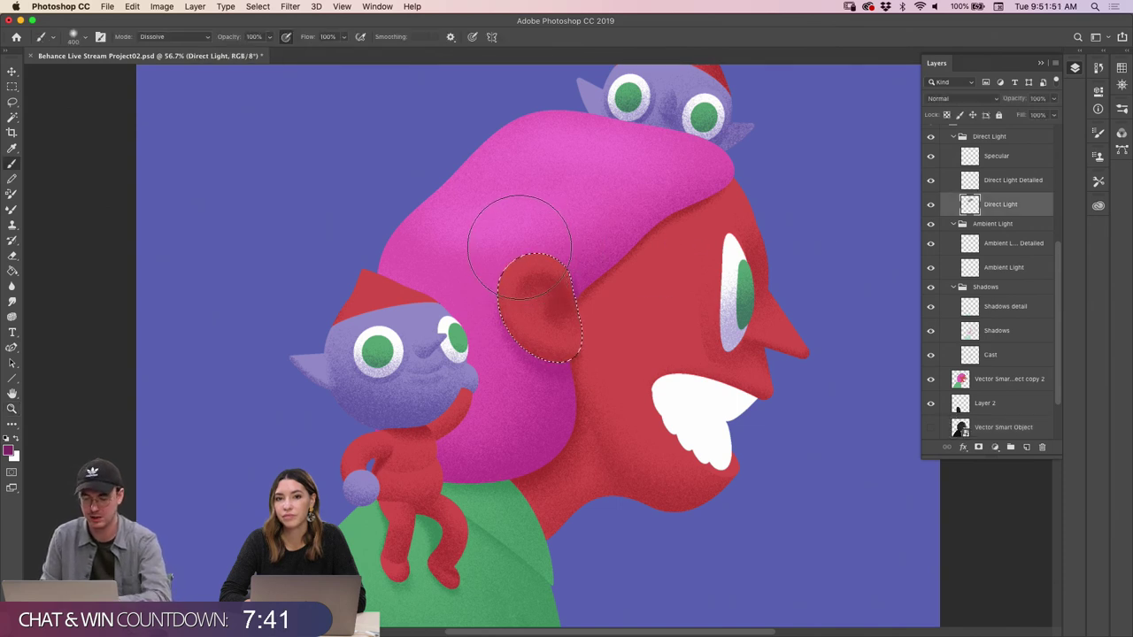
{"action": "key", "text": "bracketleft"}
{"action": "key", "text": "bracketleft"}
{"action": "key", "text": "bracketleft"}
{"action": "key", "text": "bracketleft"}
{"action": "key", "text": "bracketleft"}
{"action": "key", "text": "bracketleft"}
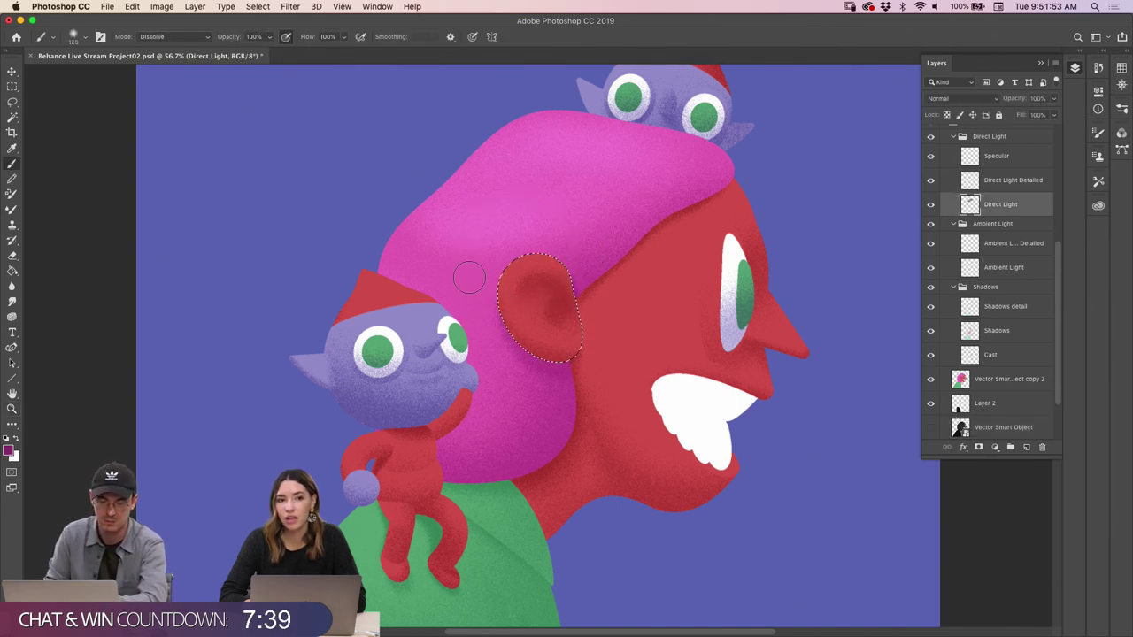
Shift the foreground colour's hue toward red and paint a grainy highlight along the ear's upper rim
{"action": "left_click", "coordinate": [10, 450]}
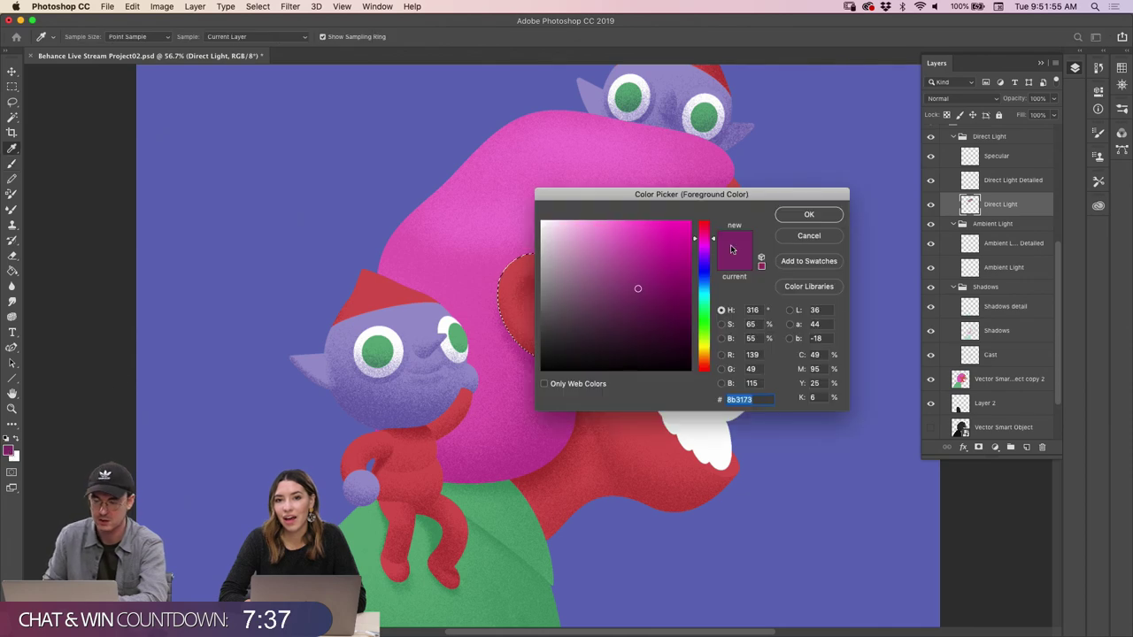
{"action": "left_click_drag", "start_coordinate": [708, 239], "coordinate": [711, 229]}
{"action": "left_click", "coordinate": [782, 218]}
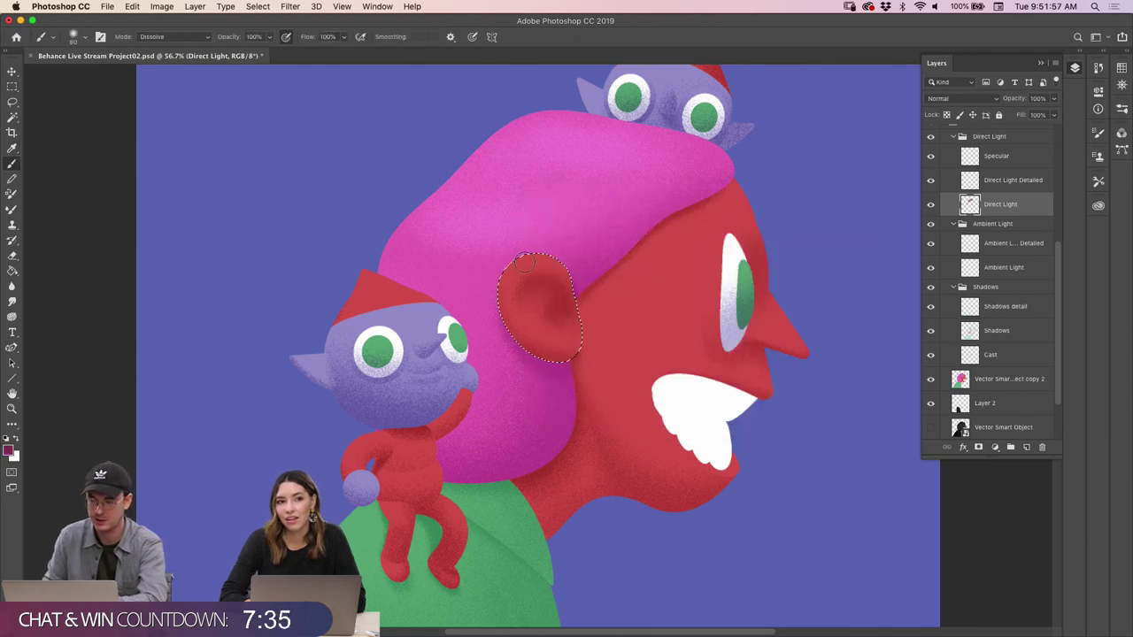
{"action": "mouse_move", "coordinate": [518, 268]}
{"action": "left_mouse_down"}
{"action": "mouse_move", "coordinate": [559, 286]}
{"action": "mouse_move", "coordinate": [566, 251]}
{"action": "mouse_move", "coordinate": [588, 252]}
{"action": "mouse_move", "coordinate": [539, 257]}
{"action": "mouse_move", "coordinate": [603, 242]}
{"action": "mouse_move", "coordinate": [553, 240]}
{"action": "left_mouse_up"}
{"action": "key", "text": "b"}
{"action": "key", "text": "super+z"}
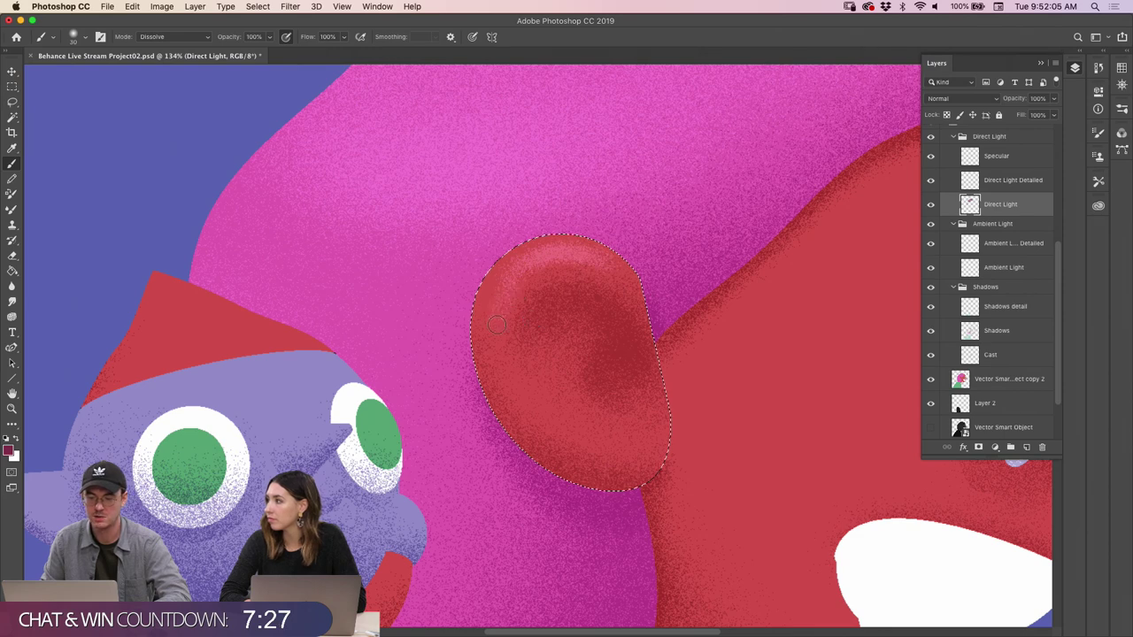
Reduce the Dissolve brush to 20 px and paint fine highlights along the ear's inner fold and lower rim
{"action": "key", "text": "z"}
{"action": "left_click_drag", "start_coordinate": [558, 359], "coordinate": [504, 337]}
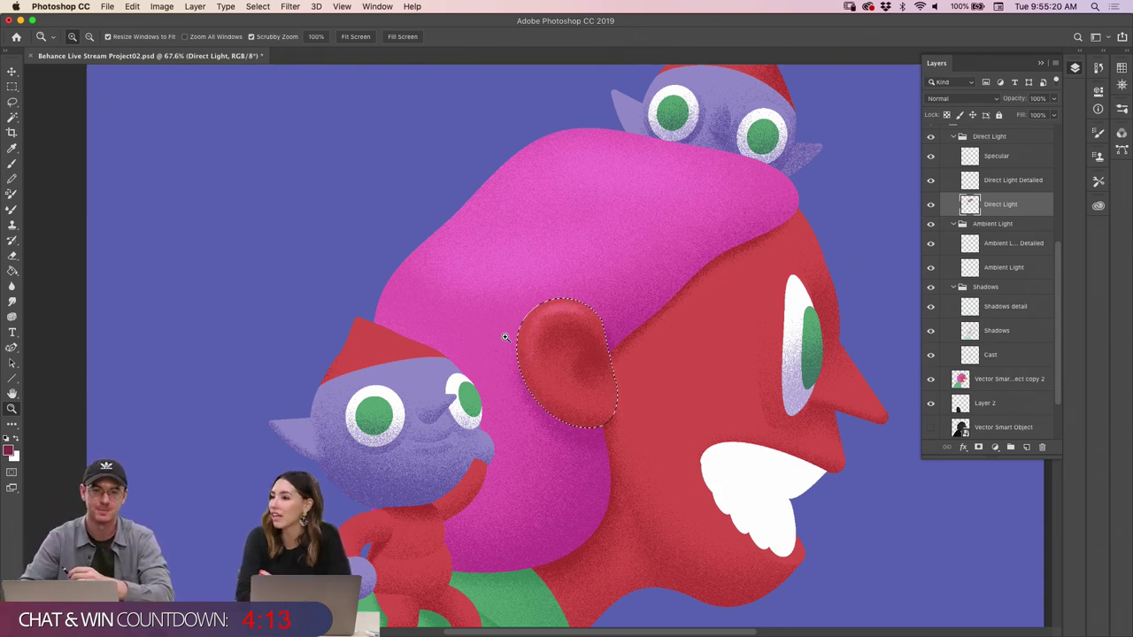
{"action": "mouse_move", "coordinate": [584, 344]}
{"action": "left_mouse_down"}
{"action": "mouse_move", "coordinate": [601, 370]}
{"action": "mouse_move", "coordinate": [567, 369]}
{"action": "left_mouse_up"}
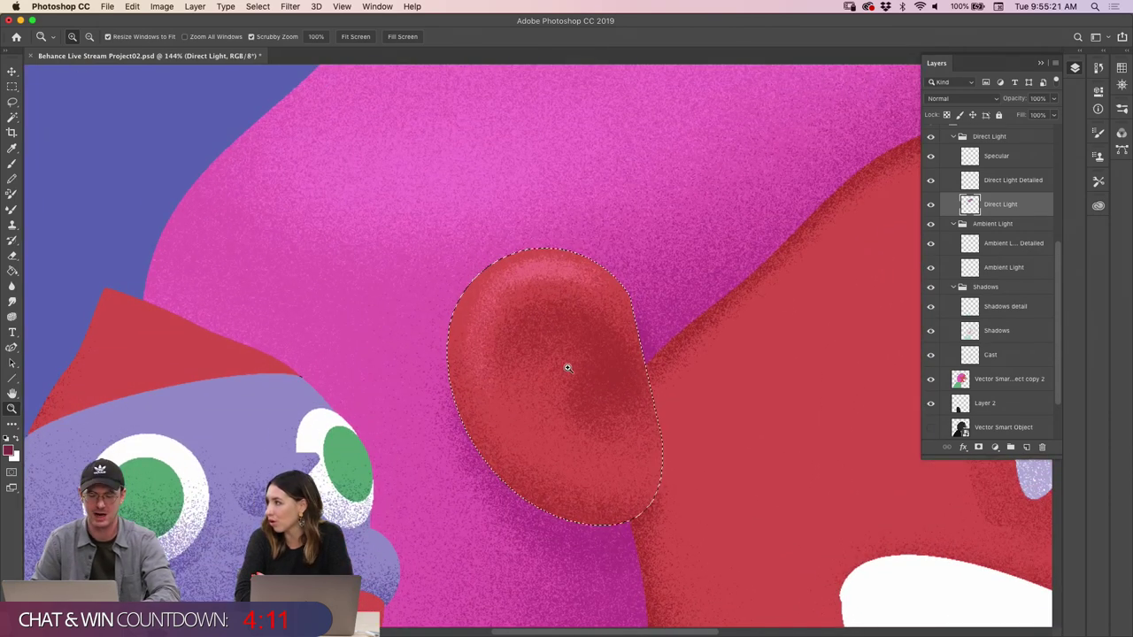
{"action": "key", "text": "b"}
{"action": "key", "text": "bracketleft"}
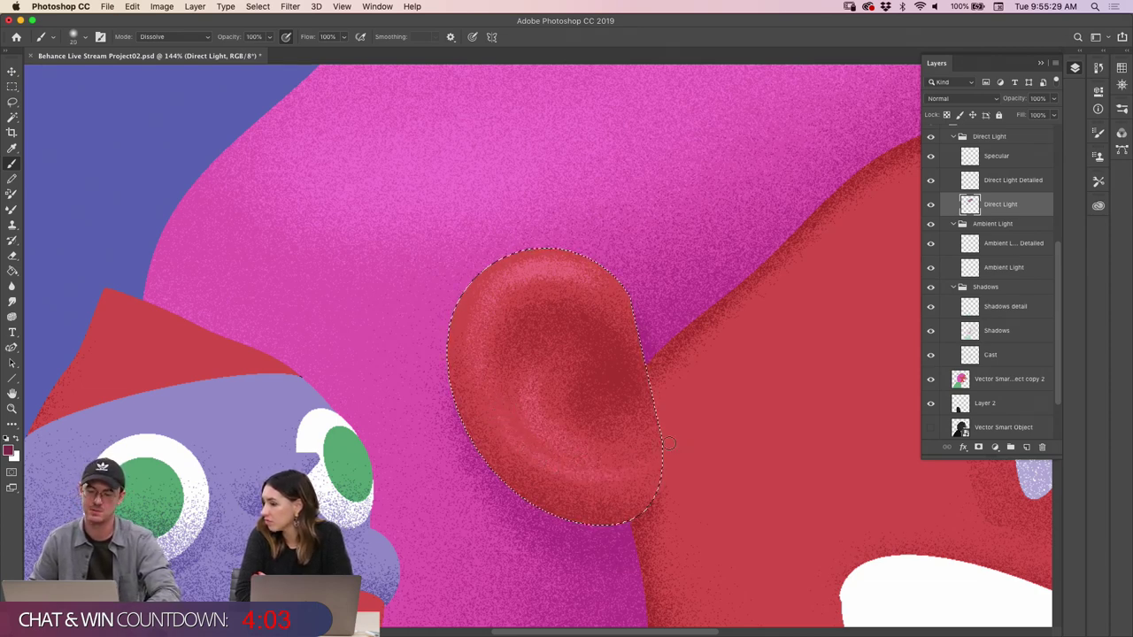
Deselect the ear and review its highlights close up and across the whole illustration
{"action": "key", "text": "z"}
{"action": "key", "text": "super+d"}
{"action": "mouse_move", "coordinate": [614, 458]}
{"action": "left_mouse_down"}
{"action": "mouse_move", "coordinate": [582, 449]}
{"action": "mouse_move", "coordinate": [617, 450]}
{"action": "mouse_move", "coordinate": [584, 431]}
{"action": "left_mouse_up"}
{"action": "key", "text": "super+shift+d"}
{"action": "key", "text": "super+d"}
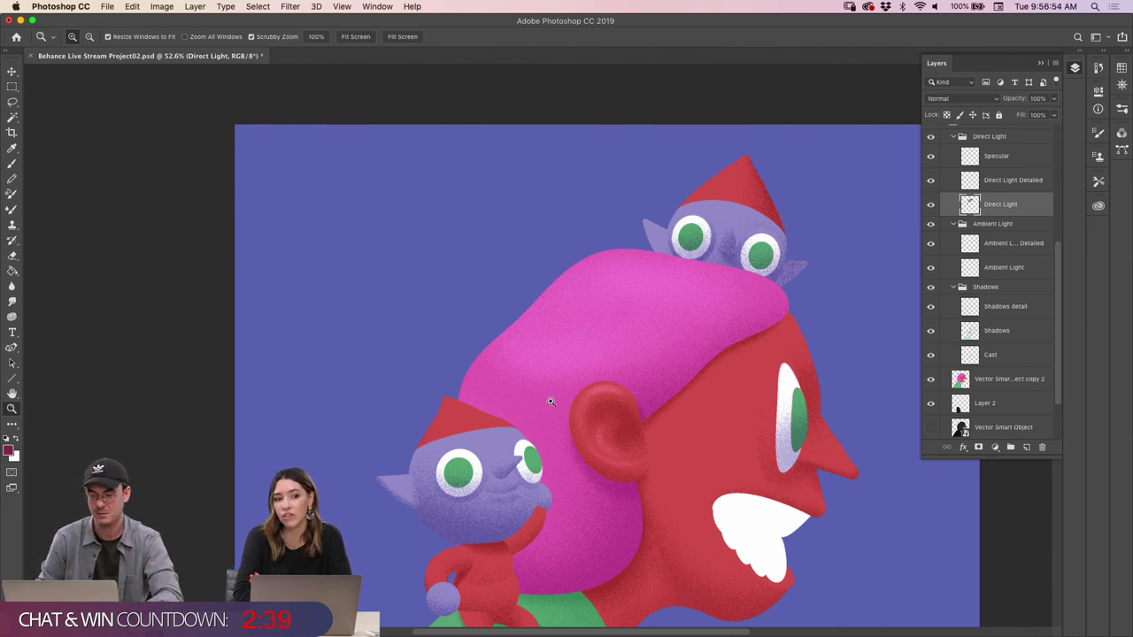
{"action": "left_click_drag", "start_coordinate": [551, 398], "coordinate": [599, 399]}
{"action": "scroll", "coordinate": [662, 467], "scroll_direction": "down", "scroll_amount": 10}
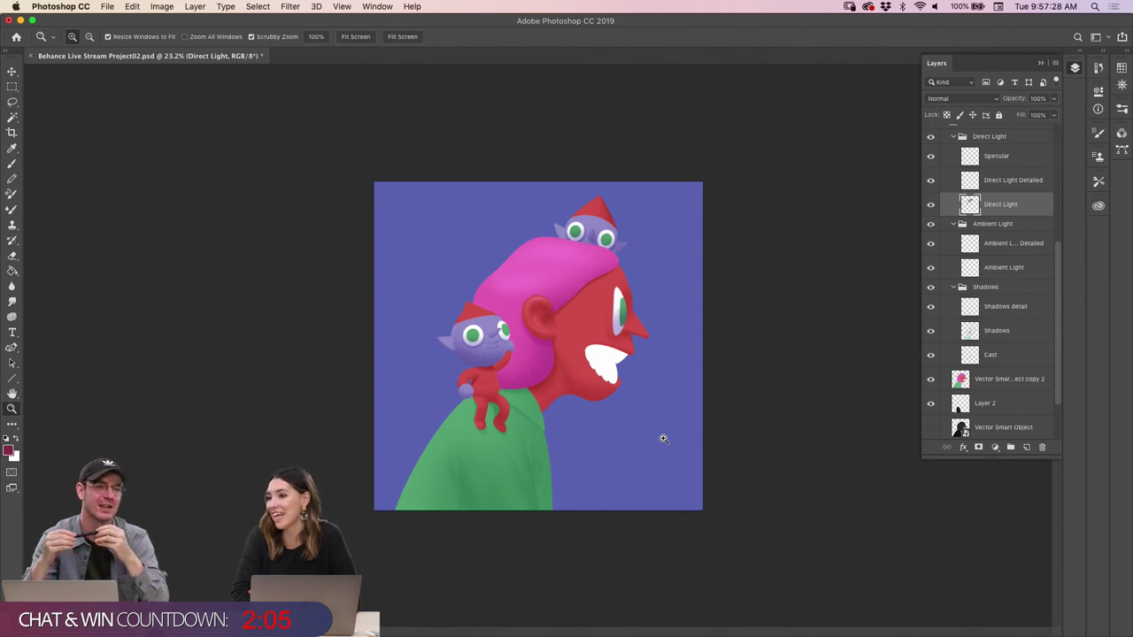
{"action": "left_click_drag", "start_coordinate": [522, 369], "coordinate": [602, 289]}
{"action": "left_click_drag", "start_coordinate": [571, 332], "coordinate": [609, 337]}
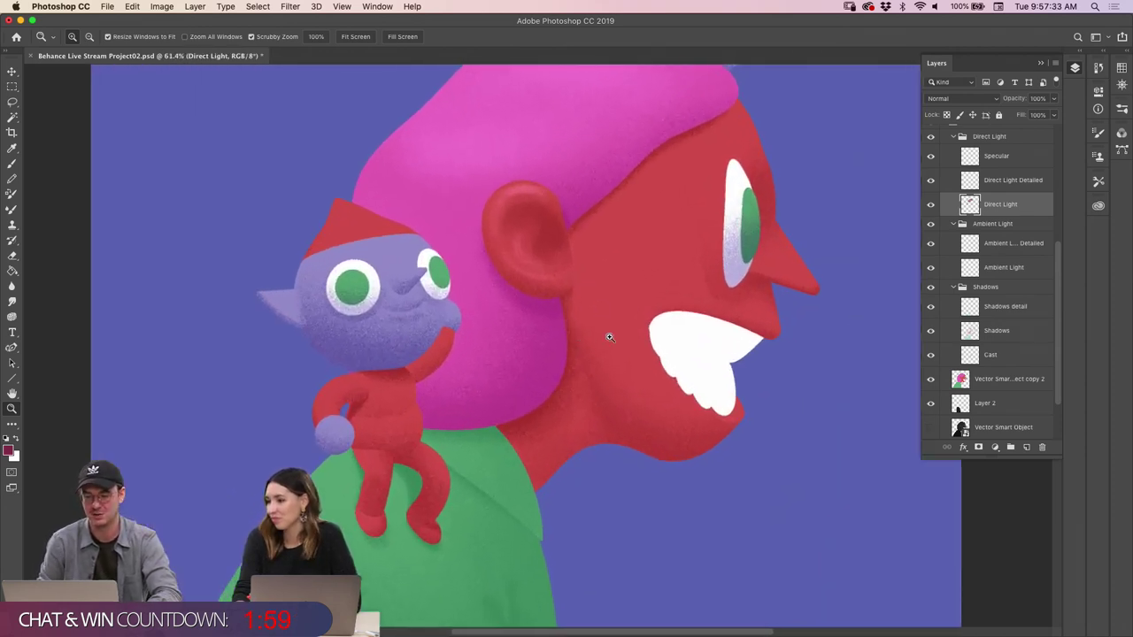
Select the hair shape with the Magic Wand from the Vector Smart Object layer
{"action": "left_click", "coordinate": [962, 426]}
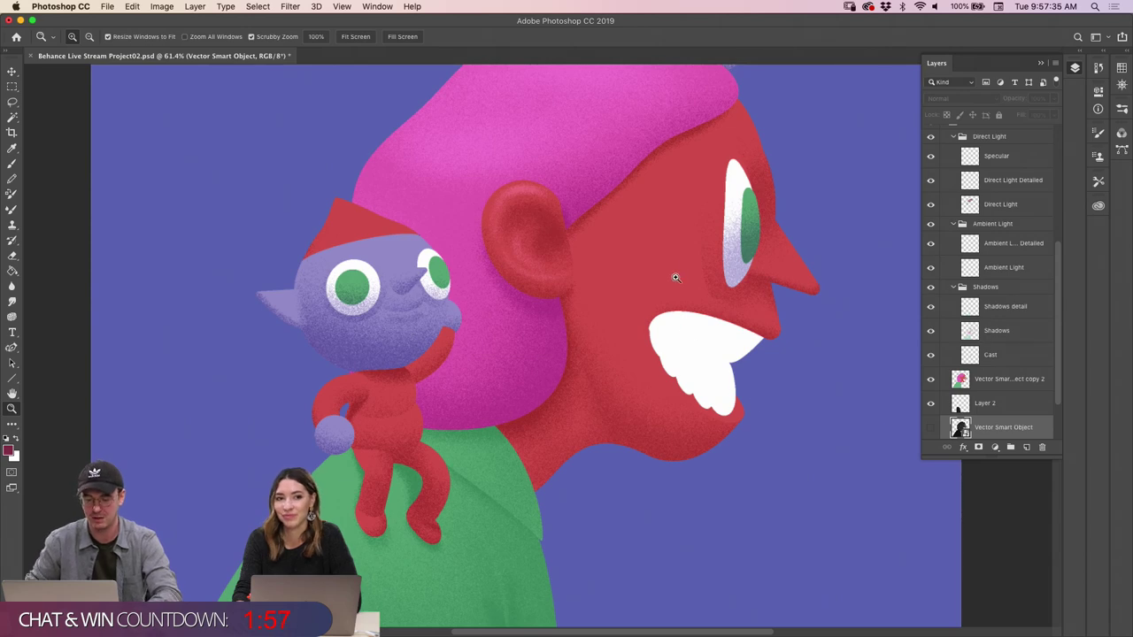
{"action": "key", "text": "w"}
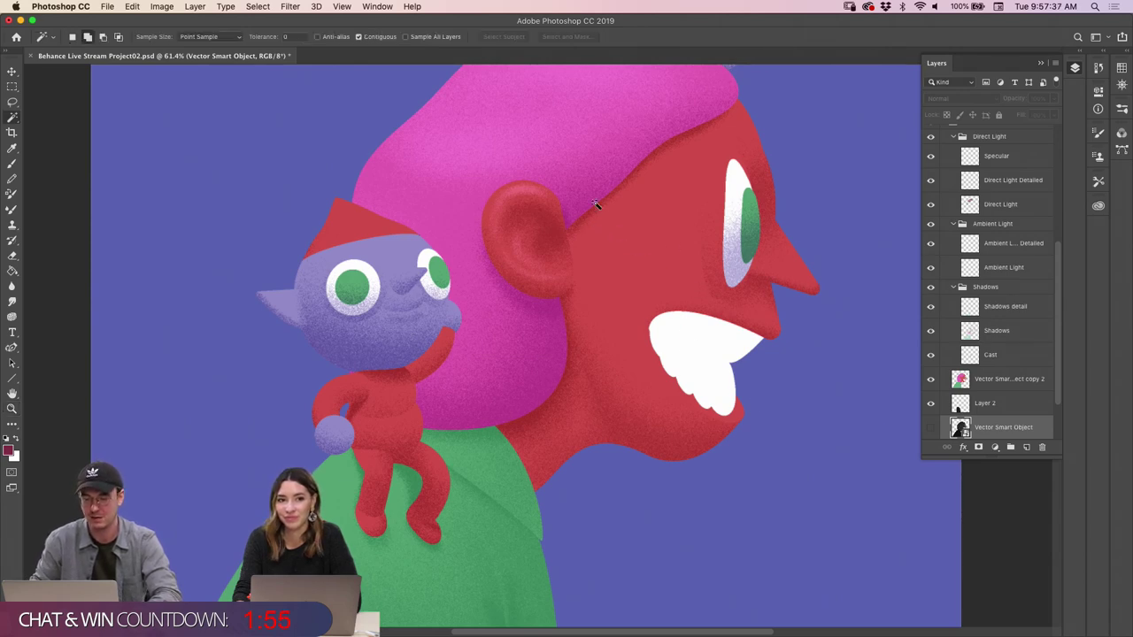
{"action": "left_click", "coordinate": [596, 203]}
{"action": "key", "text": "z"}
{"action": "left_click_drag", "start_coordinate": [560, 189], "coordinate": [618, 245]}
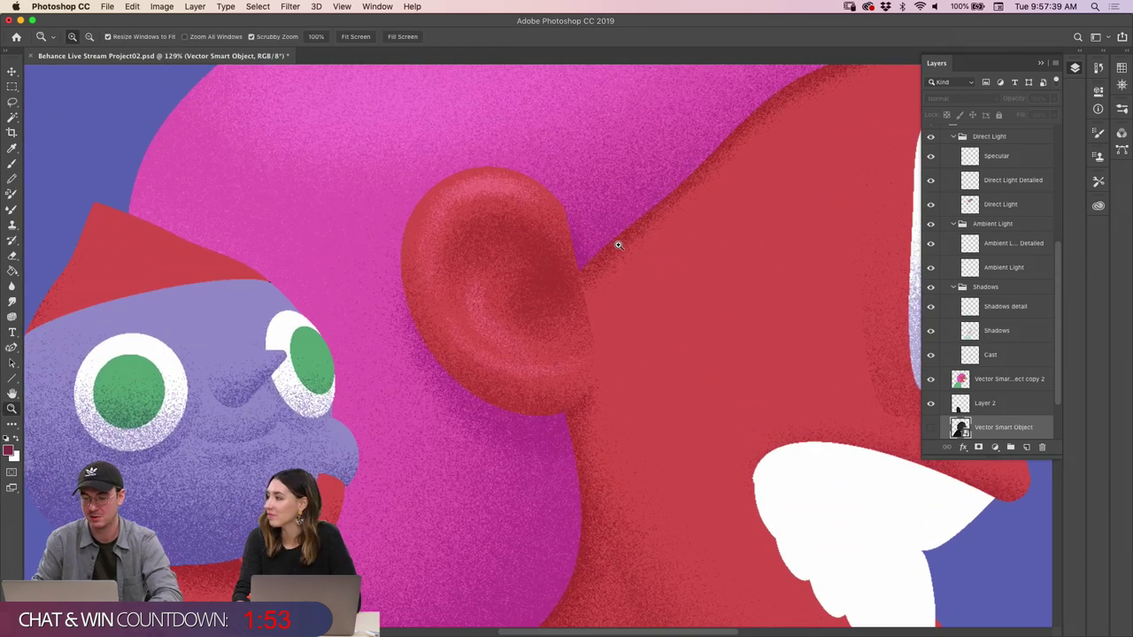
{"action": "scroll", "coordinate": [617, 245], "scroll_direction": "down", "scroll_amount": 5}
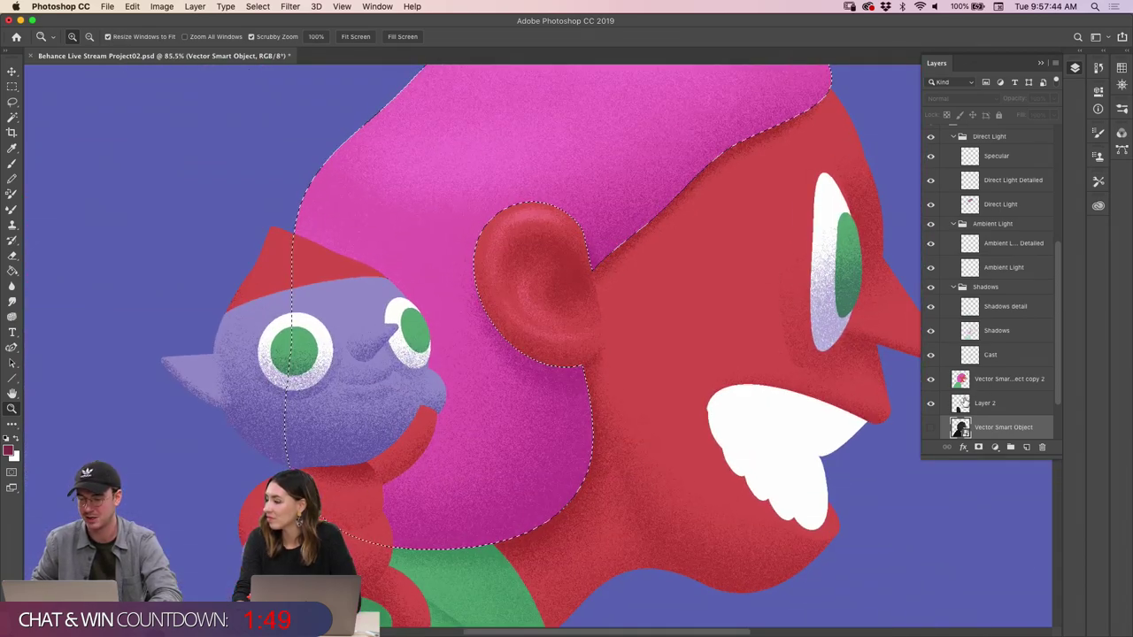
Toggle the Shadows and Cast layers off and on to compare the shading each one contributes around the ear and face
{"action": "left_click", "coordinate": [1009, 378]}
{"action": "left_click", "coordinate": [996, 330]}
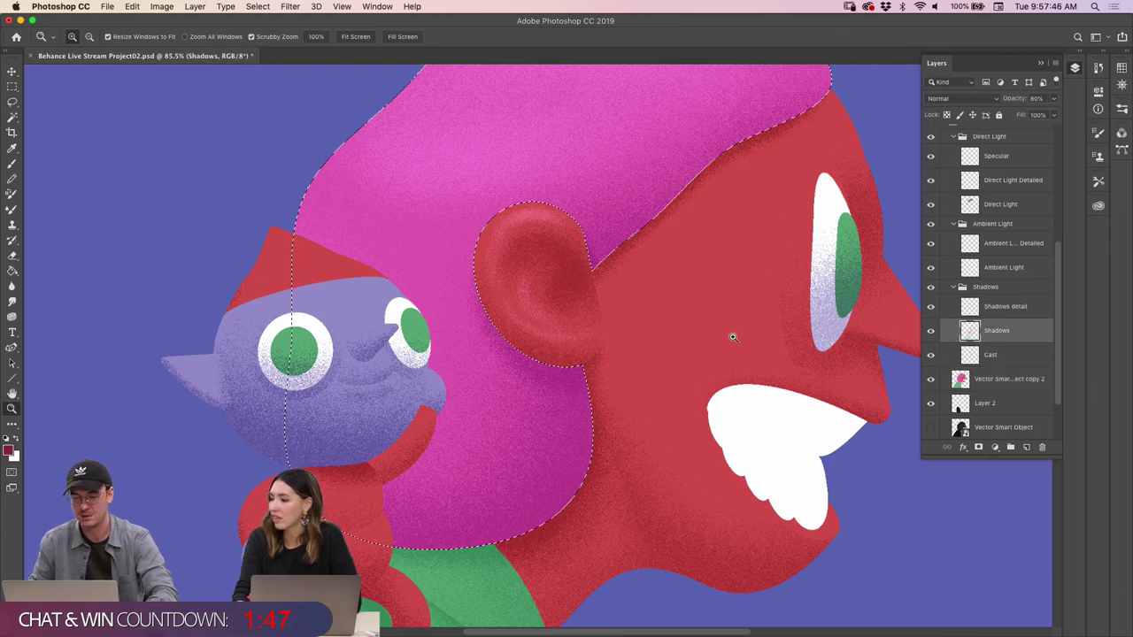
{"action": "left_click_drag", "start_coordinate": [733, 336], "coordinate": [919, 332]}
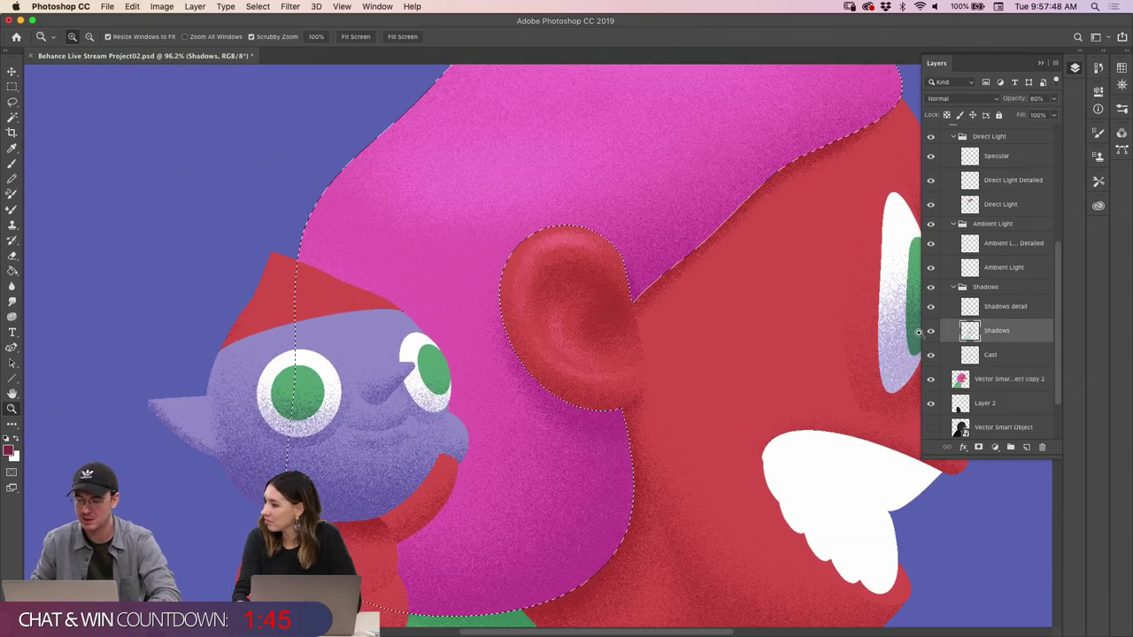
{"action": "left_click", "coordinate": [930, 330]}
{"action": "left_click", "coordinate": [930, 330]}
{"action": "left_click", "coordinate": [930, 355]}
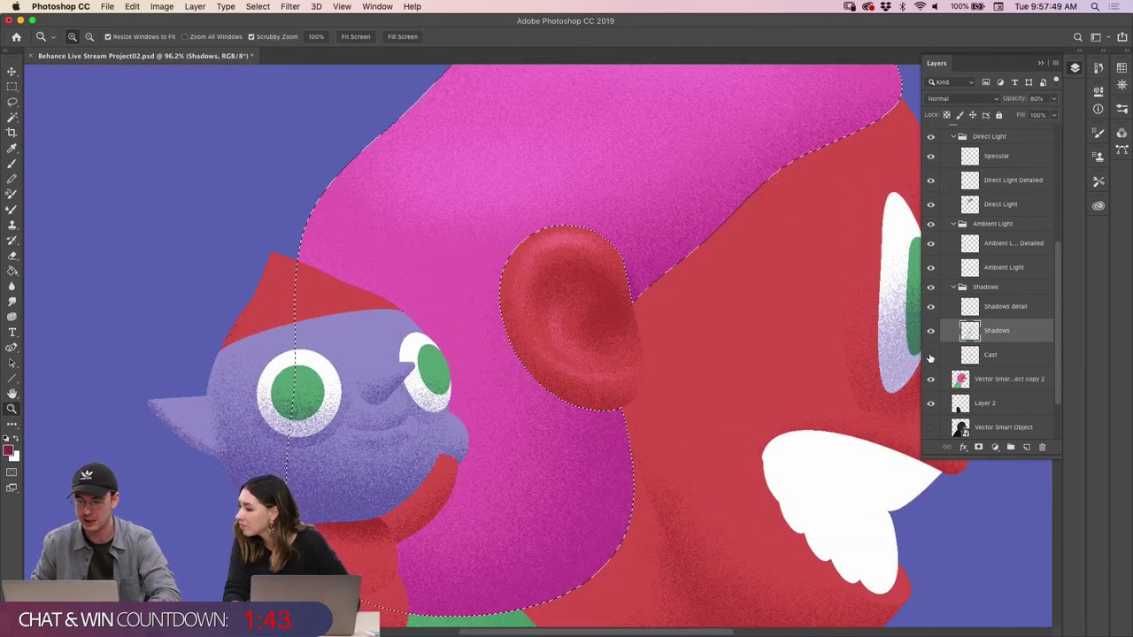
{"action": "left_click", "coordinate": [931, 355]}
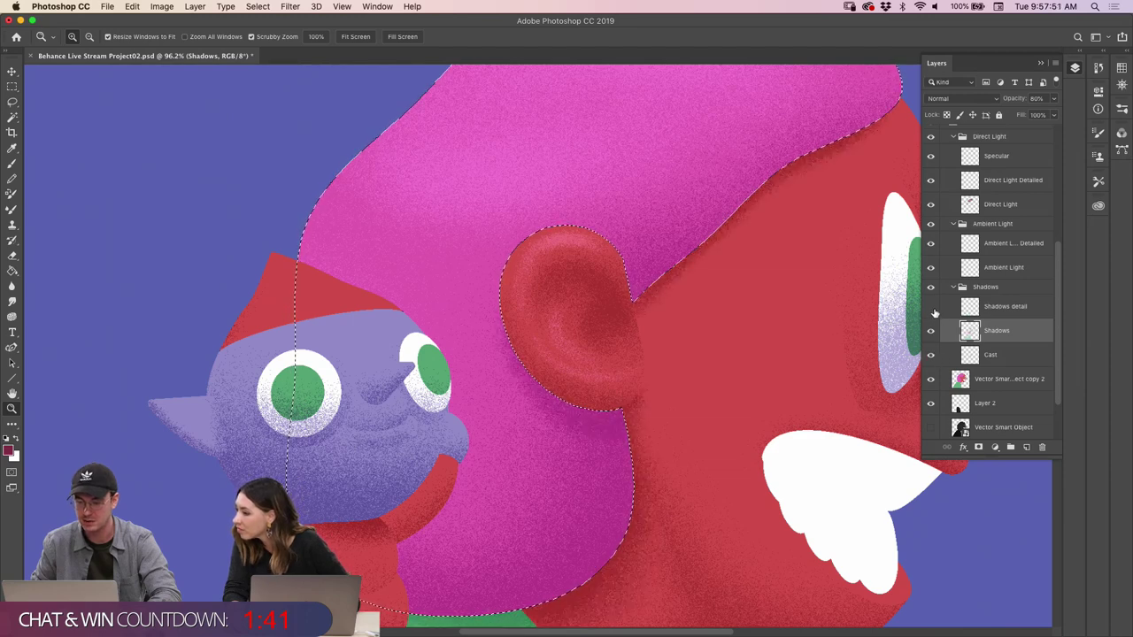
{"action": "left_click", "coordinate": [940, 307]}
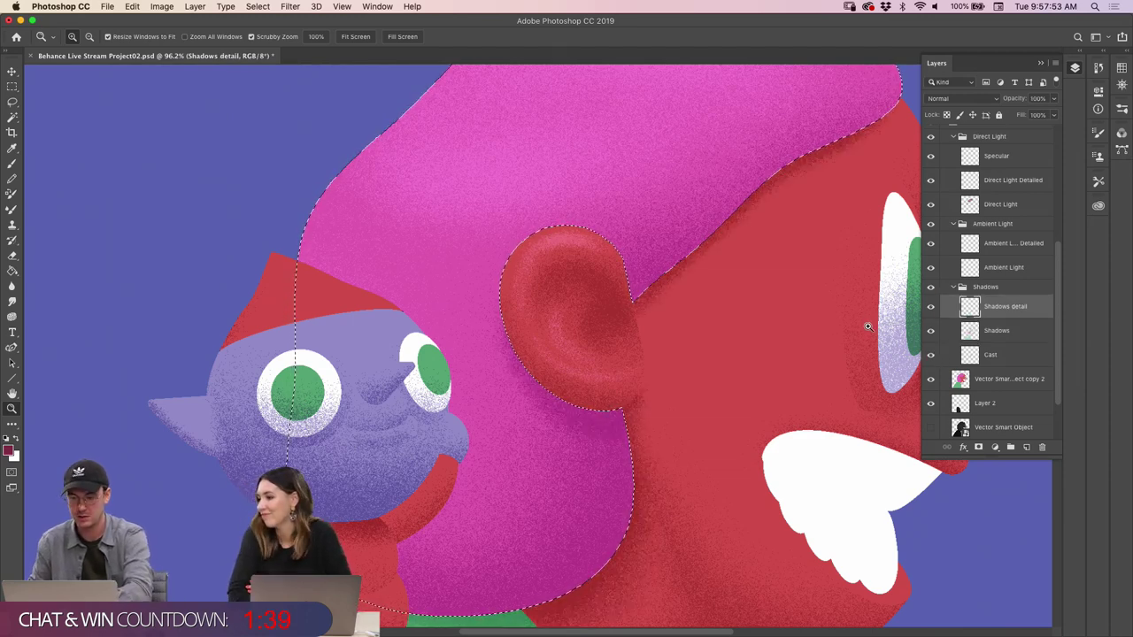
Deselect the hair and examine the shading of the head and elves at several magnifications
{"action": "left_click_drag", "start_coordinate": [868, 326], "coordinate": [619, 333]}
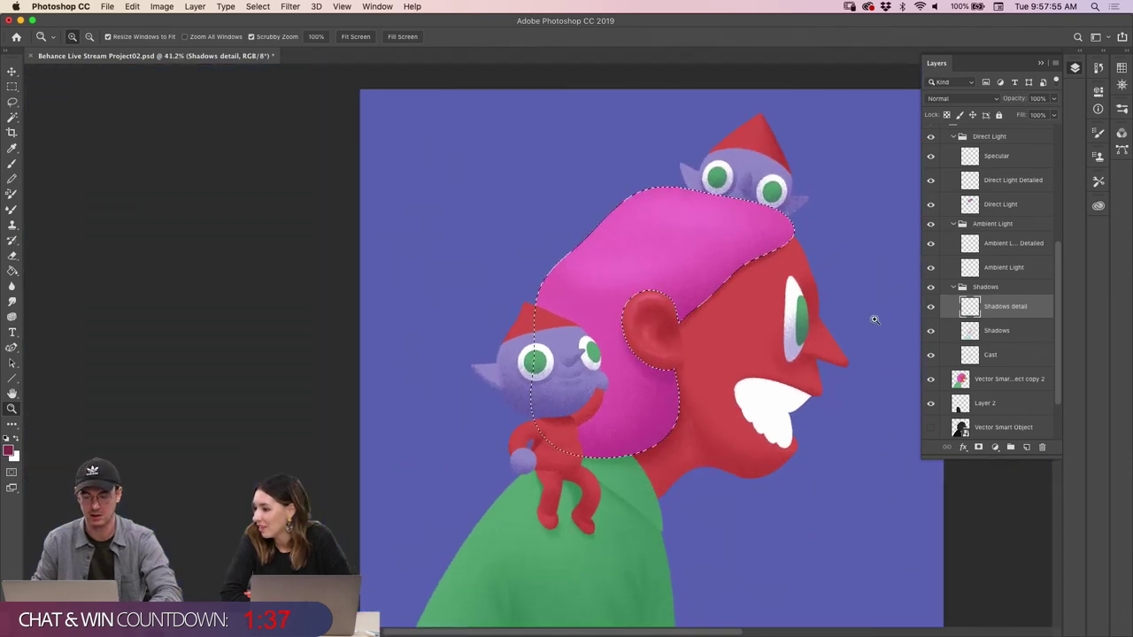
{"action": "key", "text": "ctrl+d"}
{"action": "left_click_drag", "start_coordinate": [763, 340], "coordinate": [742, 322]}
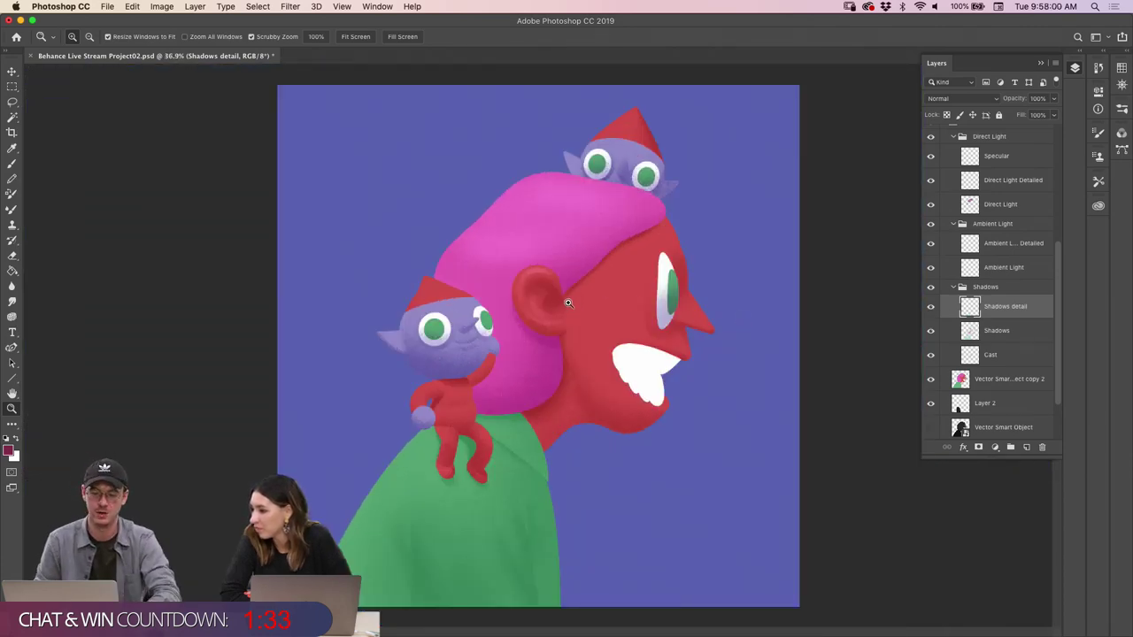
{"action": "mouse_move", "coordinate": [568, 303]}
{"action": "left_mouse_down"}
{"action": "mouse_move", "coordinate": [583, 293]}
{"action": "mouse_move", "coordinate": [577, 273]}
{"action": "mouse_move", "coordinate": [566, 288]}
{"action": "left_mouse_up"}
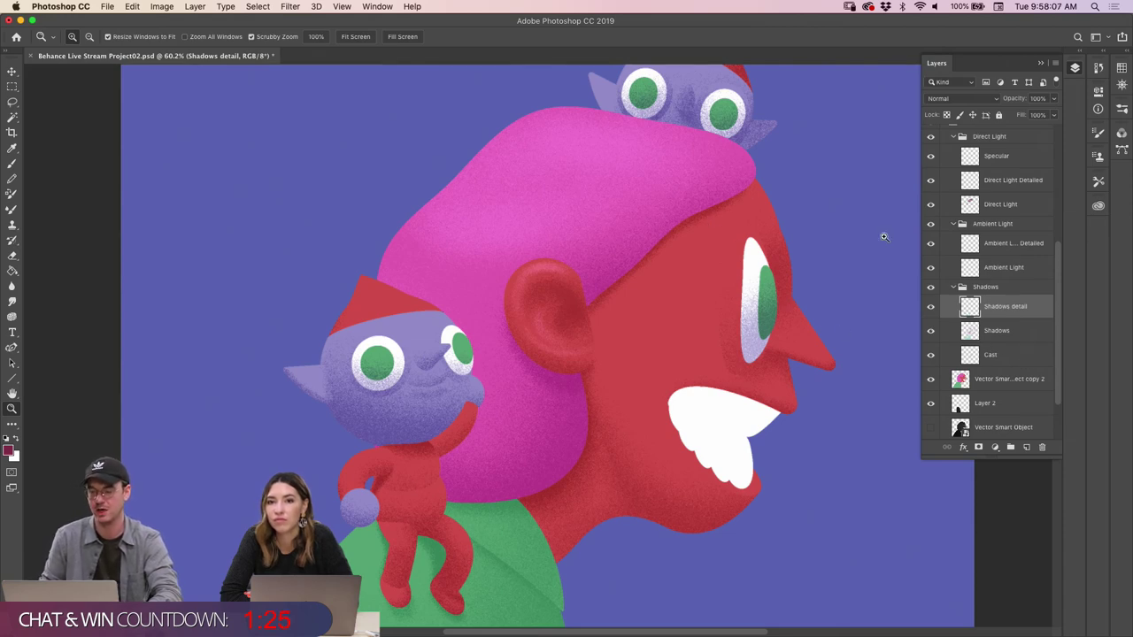
{"action": "left_click_drag", "start_coordinate": [574, 265], "coordinate": [595, 301]}
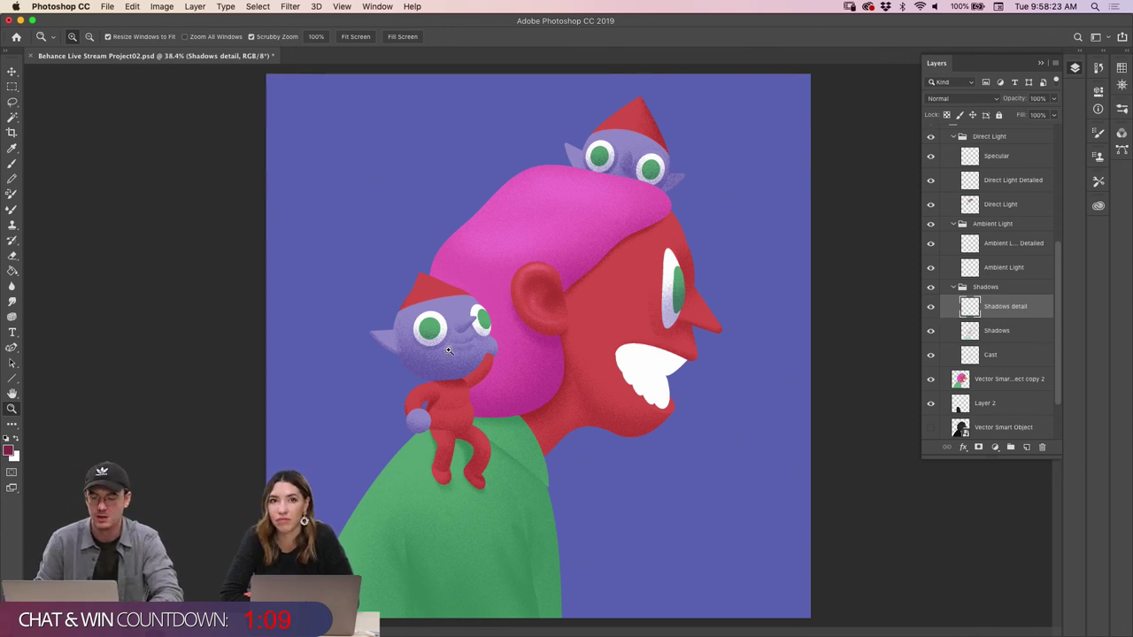
{"action": "left_click_drag", "start_coordinate": [473, 405], "coordinate": [512, 405]}
{"action": "left_click_drag", "start_coordinate": [628, 392], "coordinate": [602, 397]}
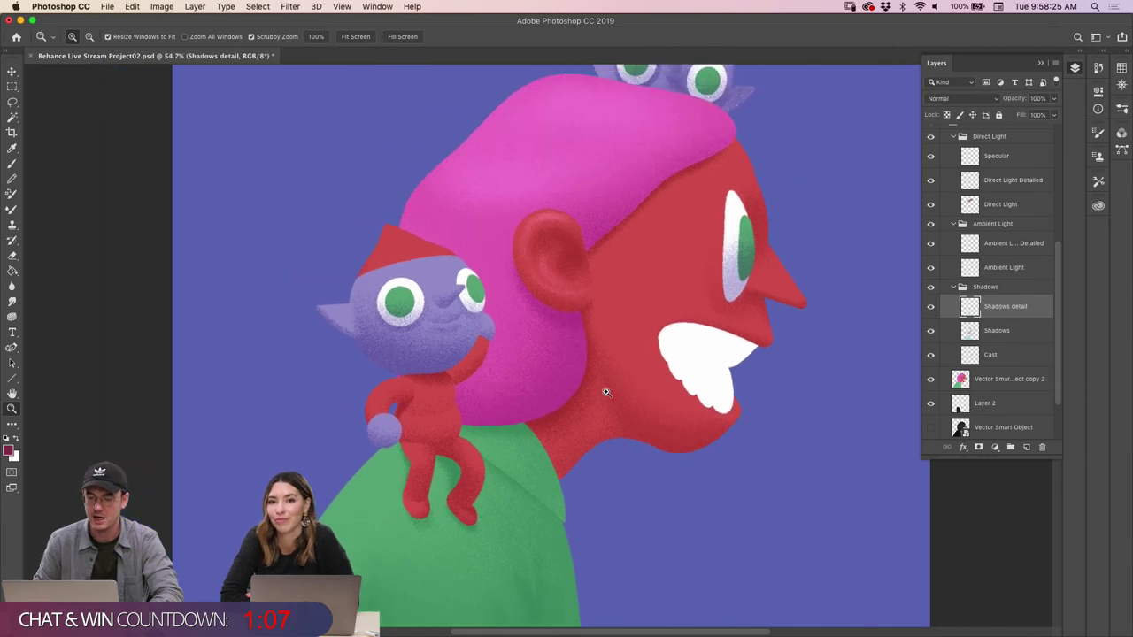
{"action": "left_click_drag", "start_coordinate": [657, 273], "coordinate": [675, 294]}
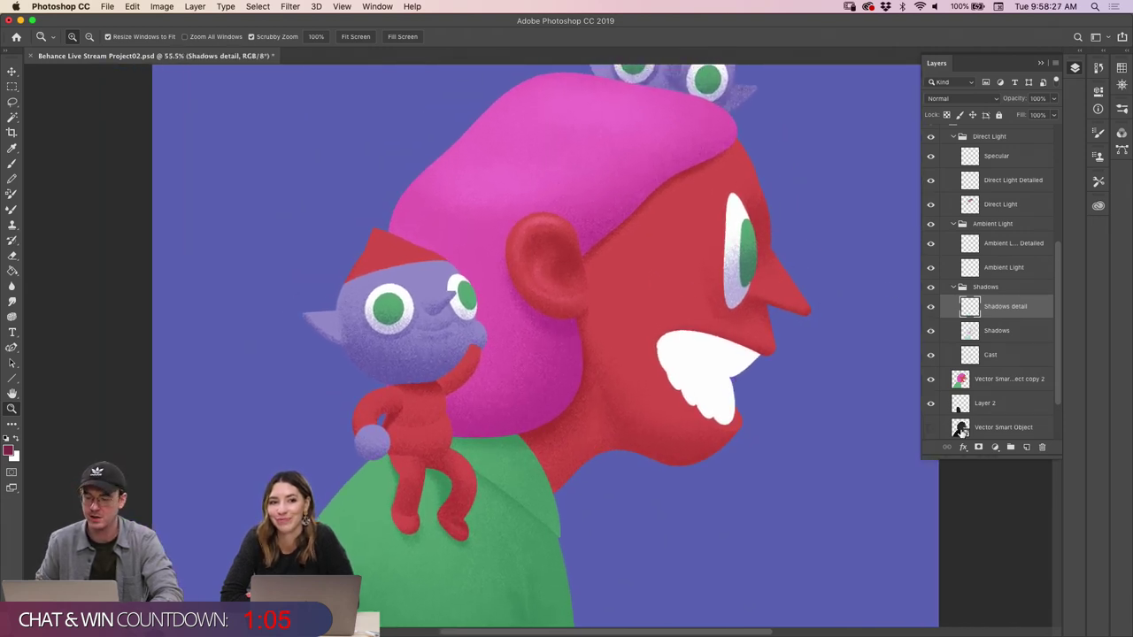
Select the person's face shape with the Magic Wand from the Vector Smart Object layer
{"action": "left_click", "coordinate": [963, 432]}
{"action": "key", "text": "w"}
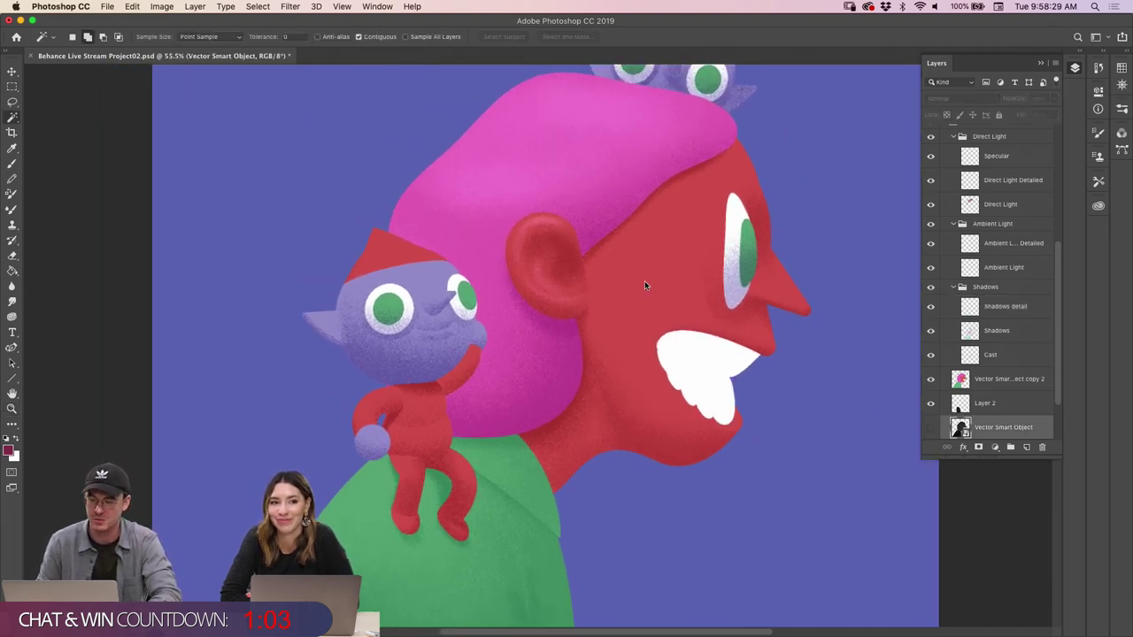
{"action": "left_click", "coordinate": [656, 282]}
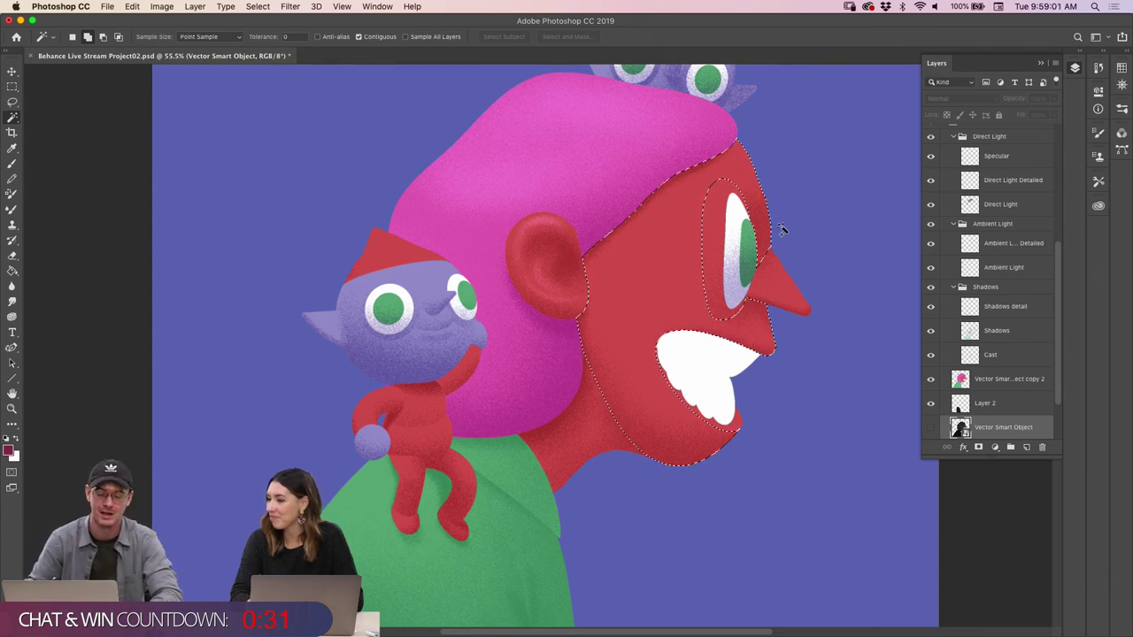
Try a grainy 150 px Dissolve shadow down the temple on the Shadows detail layer and undo it
{"action": "key", "text": "b"}
{"action": "scroll", "coordinate": [678, 271], "scroll_direction": "up", "scroll_amount": 2}
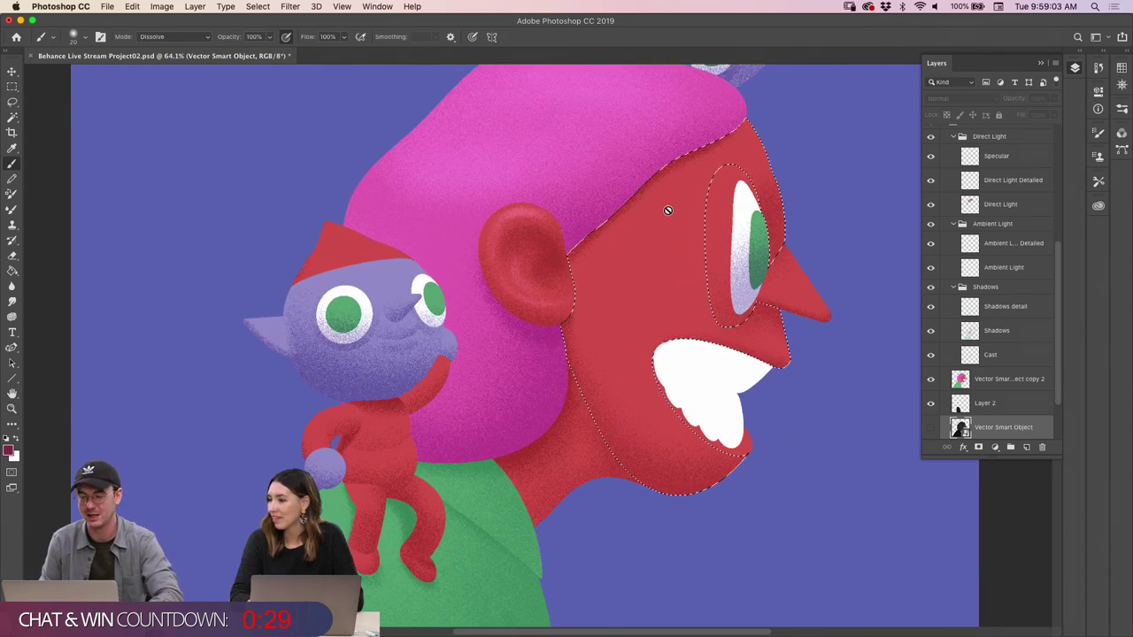
{"action": "left_click", "coordinate": [971, 331]}
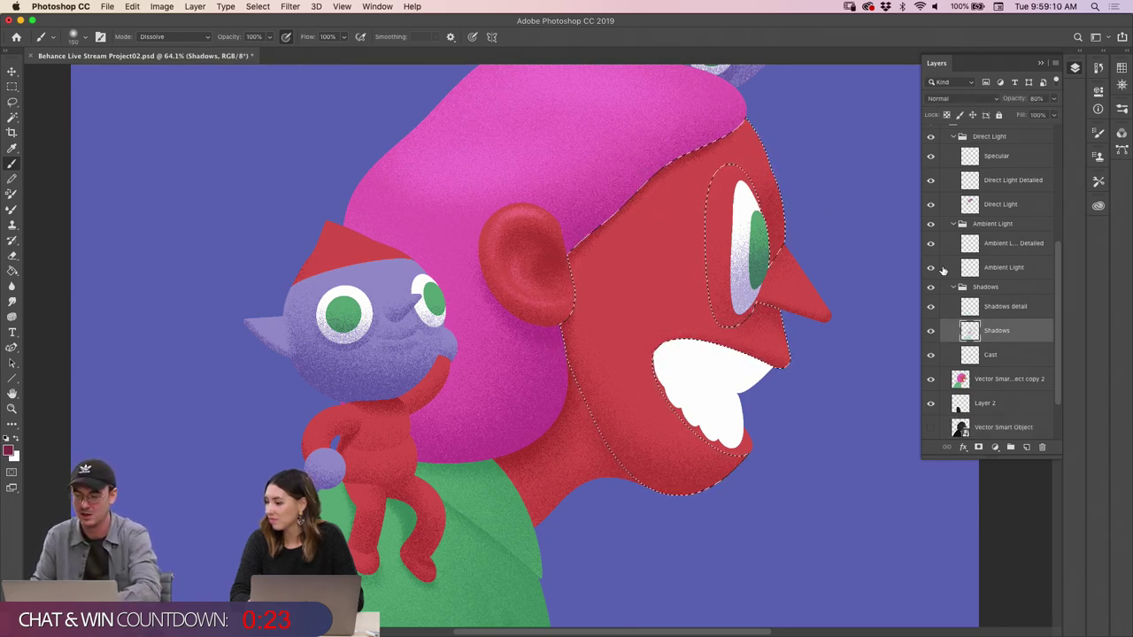
{"action": "left_click", "coordinate": [970, 306]}
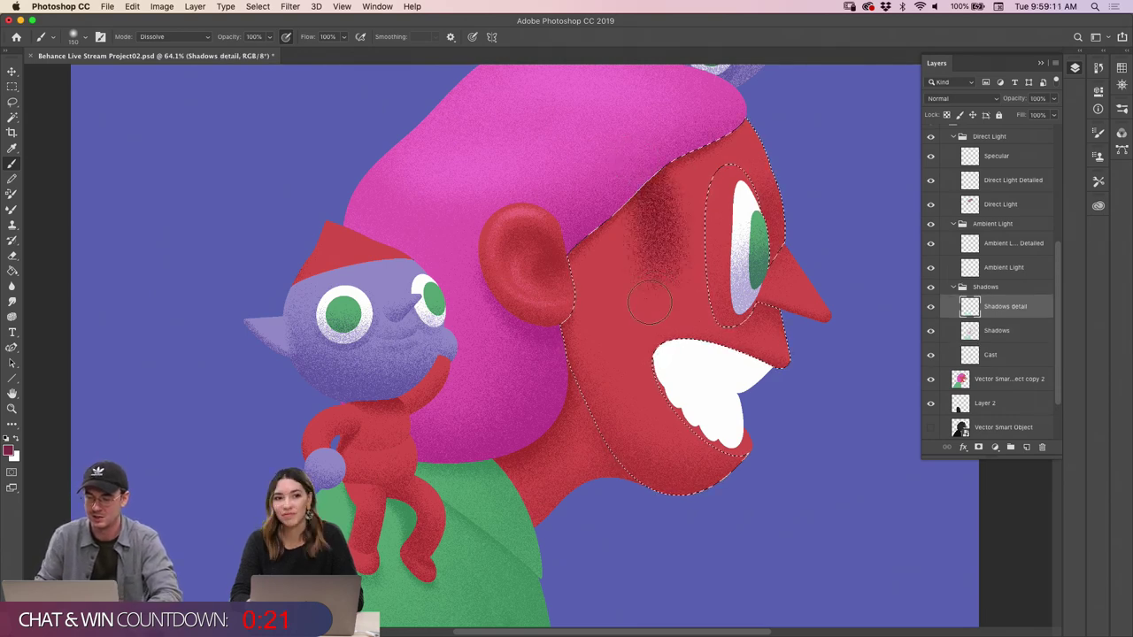
{"action": "key", "text": "super+z"}
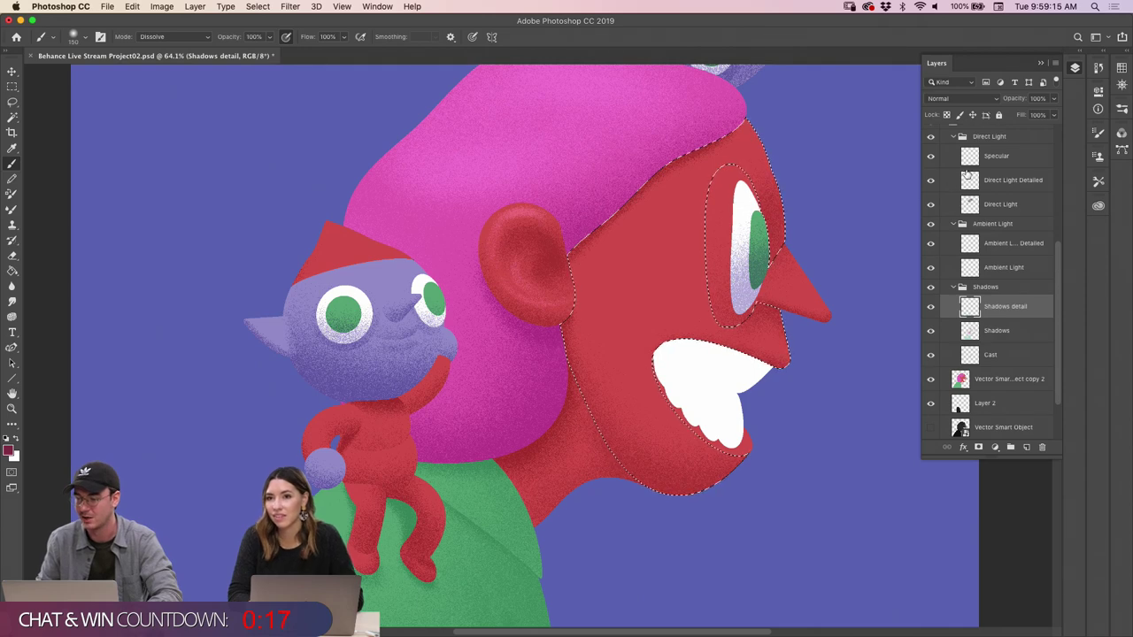
Brush a grainy 200 px Dissolve highlight on the person's temple on the Direct Light layer within the face selection
{"action": "left_click", "coordinate": [969, 201]}
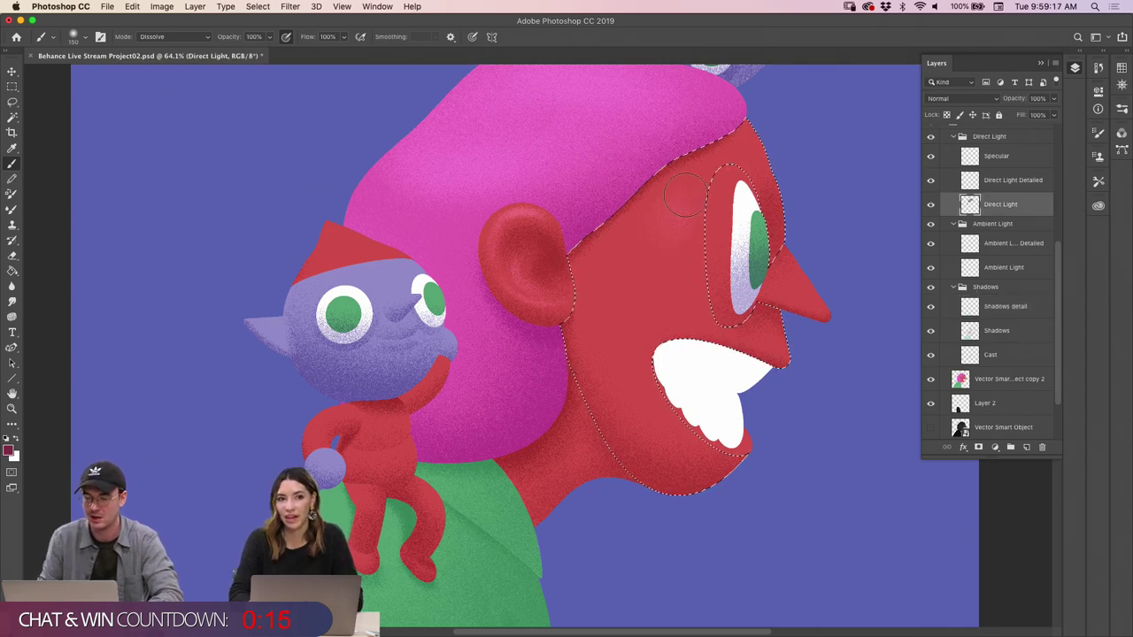
{"action": "key", "text": "bracketright"}
{"action": "key", "text": "bracketright"}
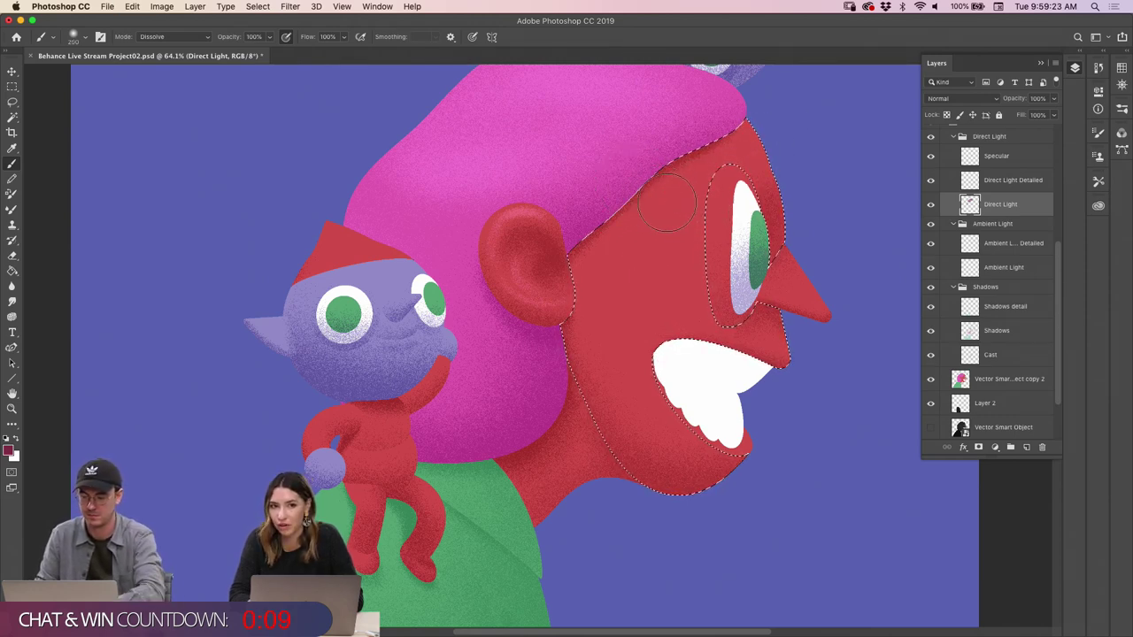
{"action": "key", "text": "z"}
{"action": "mouse_move", "coordinate": [699, 212]}
{"action": "left_mouse_down"}
{"action": "mouse_move", "coordinate": [638, 216]}
{"action": "mouse_move", "coordinate": [690, 220]}
{"action": "mouse_move", "coordinate": [700, 202]}
{"action": "left_mouse_up"}
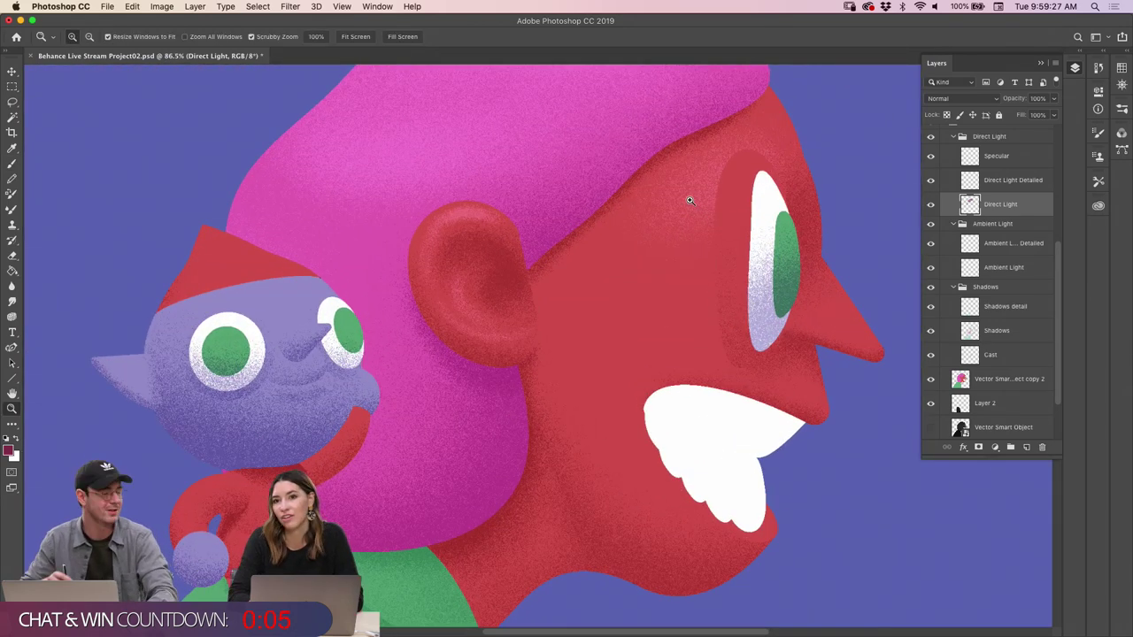
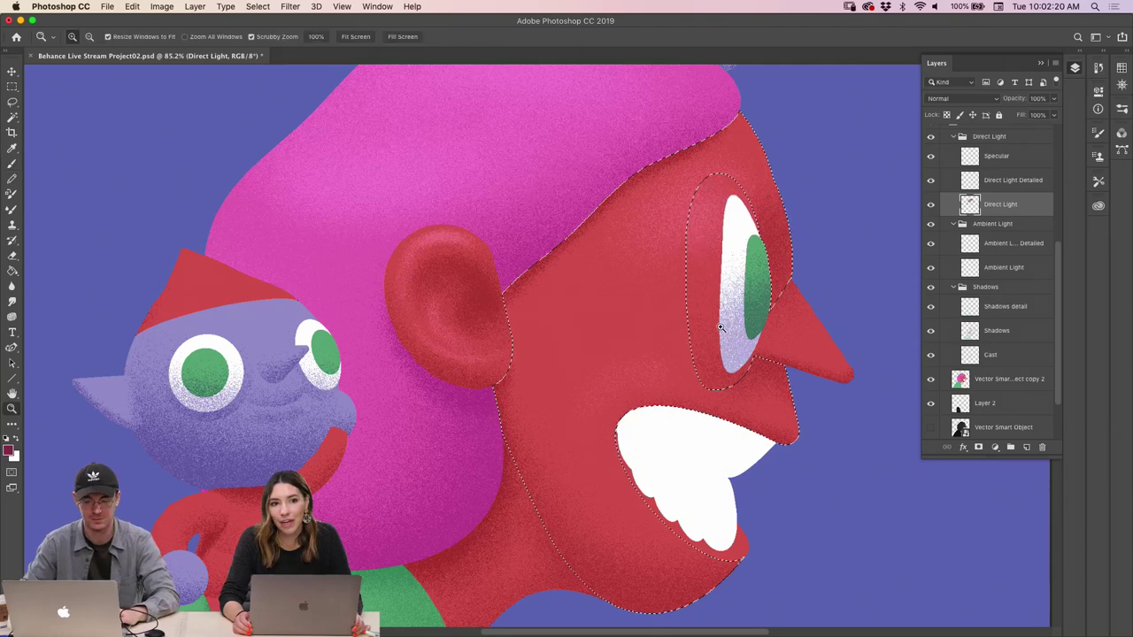
Remove and restore the face selection to examine the new temple and cheek highlights at several magnifications
{"action": "scroll", "coordinate": [607, 341], "scroll_direction": "up", "scroll_amount": 3}
{"action": "key", "text": "super+d"}
{"action": "key", "text": "super+shift+d"}
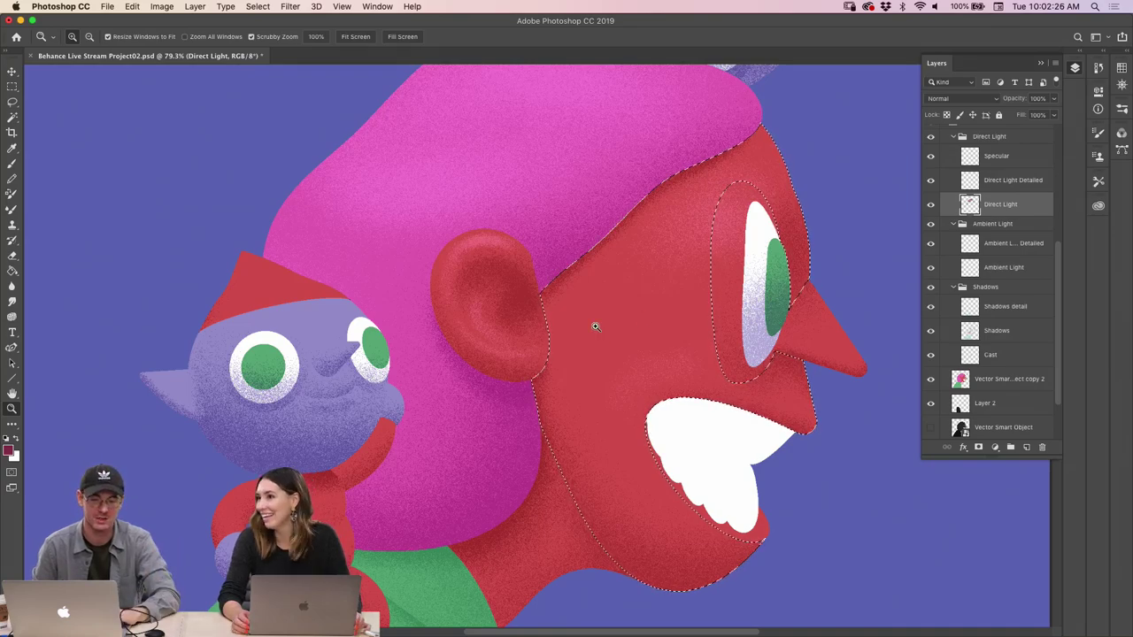
{"action": "scroll", "coordinate": [617, 330], "scroll_direction": "up", "scroll_amount": 3}
{"action": "scroll", "coordinate": [628, 335], "scroll_direction": "down", "scroll_amount": 6}
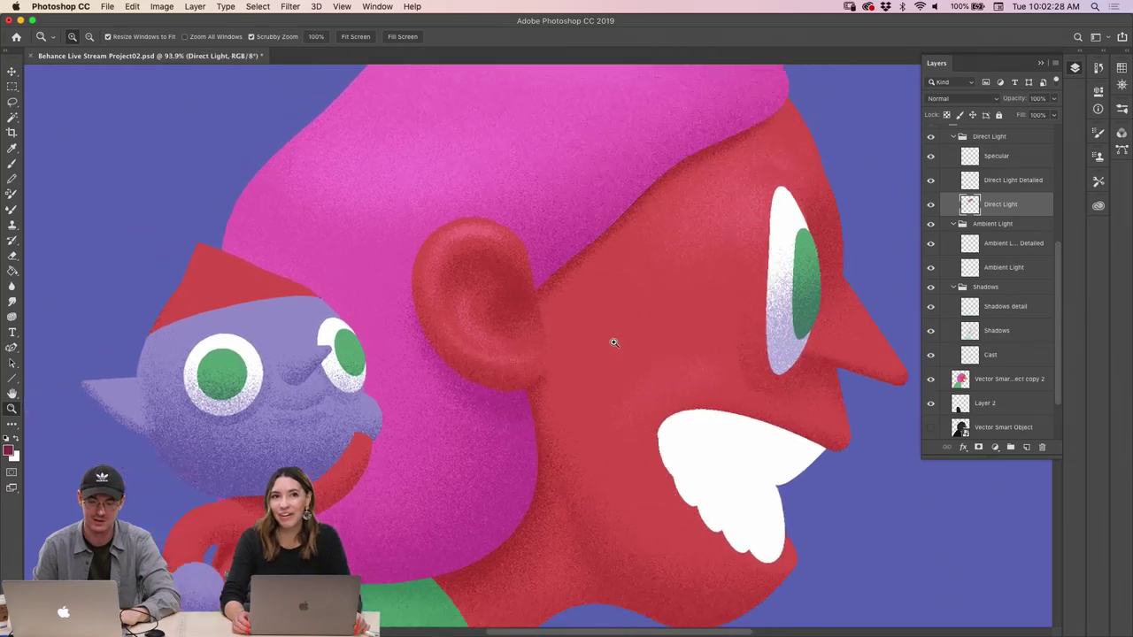
{"action": "scroll", "coordinate": [638, 379], "scroll_direction": "up", "scroll_amount": 2}
{"action": "scroll", "coordinate": [657, 364], "scroll_direction": "up", "scroll_amount": 2}
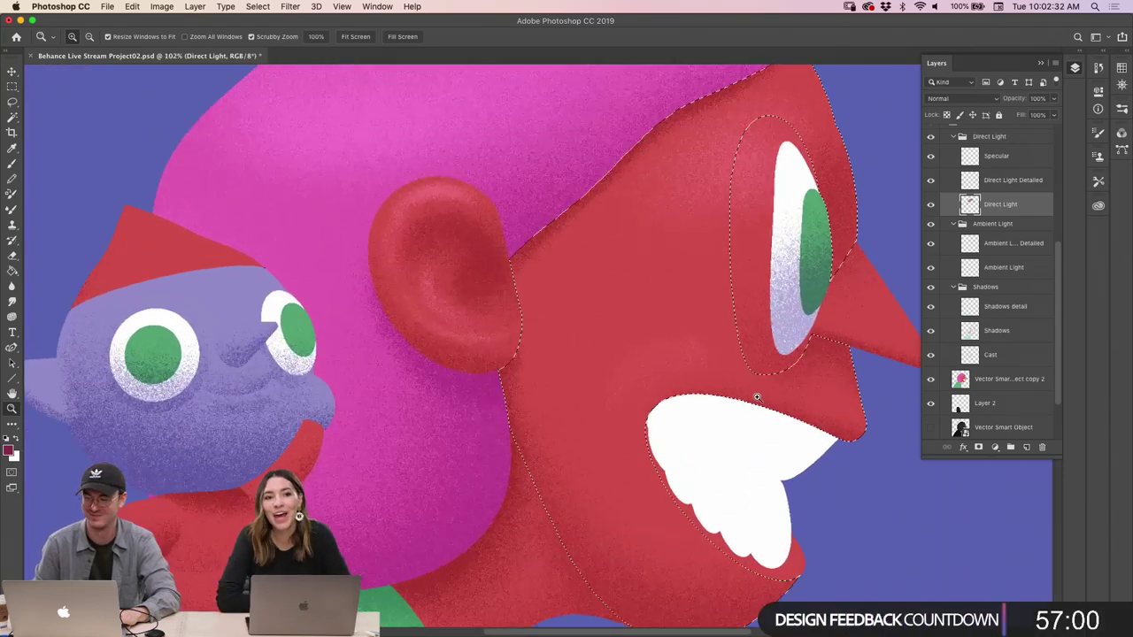
Select the person's face together with the nose using the Magic Wand on the Vector Smart Object layer
{"action": "key", "text": "b"}
{"action": "key", "text": "ctrl+d"}
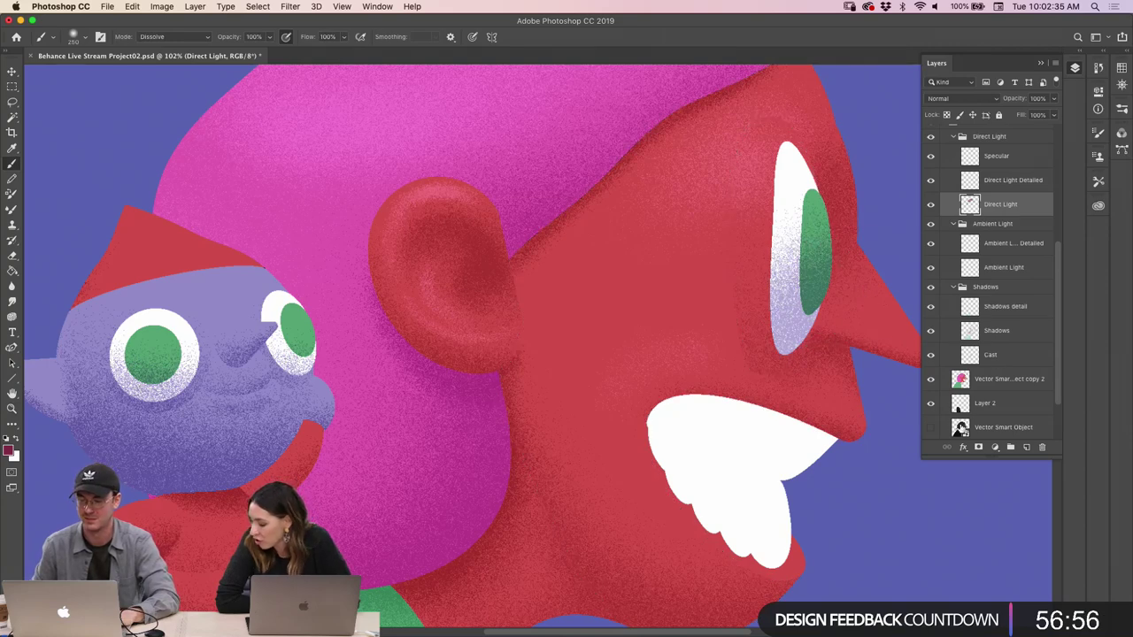
{"action": "left_click", "coordinate": [961, 427]}
{"action": "key", "text": "w"}
{"action": "left_click", "coordinate": [859, 328]}
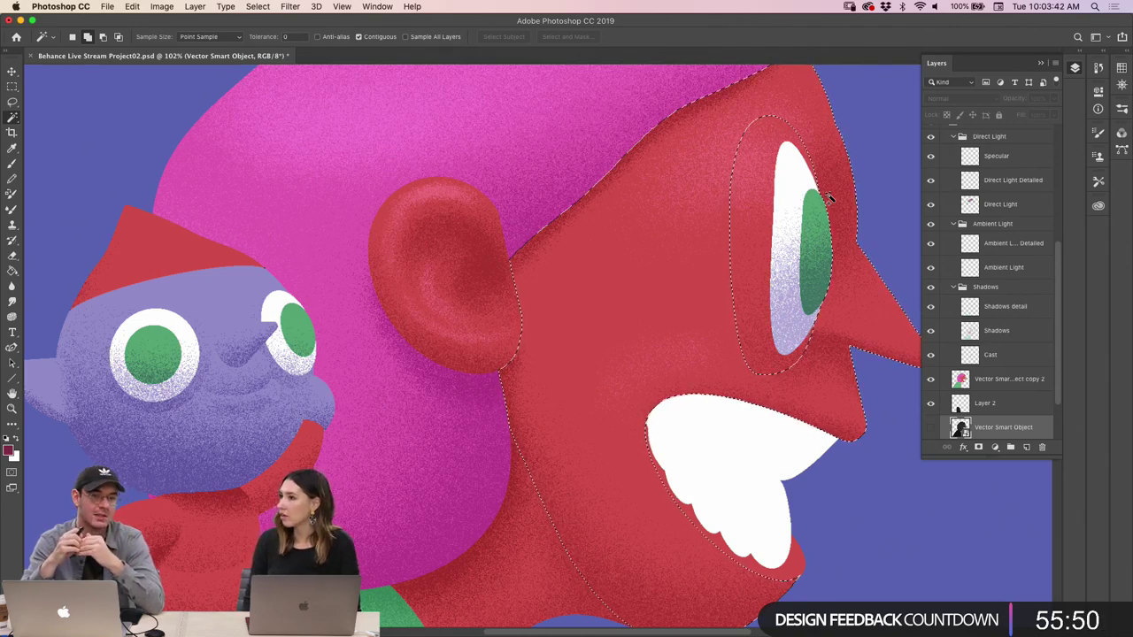
Brush a grainy Dissolve highlight along the nose on the Direct Light layer, undoing the 150 px attempt and reducing the brush to 90 px
{"action": "key", "text": "z"}
{"action": "mouse_move", "coordinate": [598, 375]}
{"action": "left_mouse_down"}
{"action": "mouse_move", "coordinate": [610, 384]}
{"action": "mouse_move", "coordinate": [604, 372]}
{"action": "mouse_move", "coordinate": [660, 351]}
{"action": "left_mouse_up"}
{"action": "key", "text": "b"}
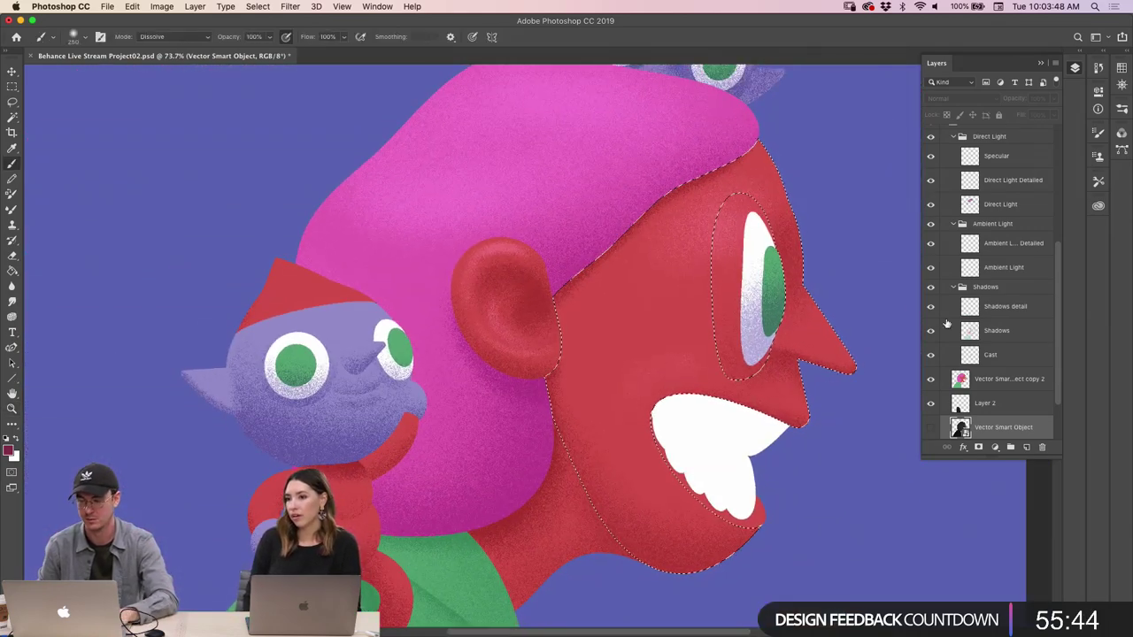
{"action": "left_click", "coordinate": [983, 204]}
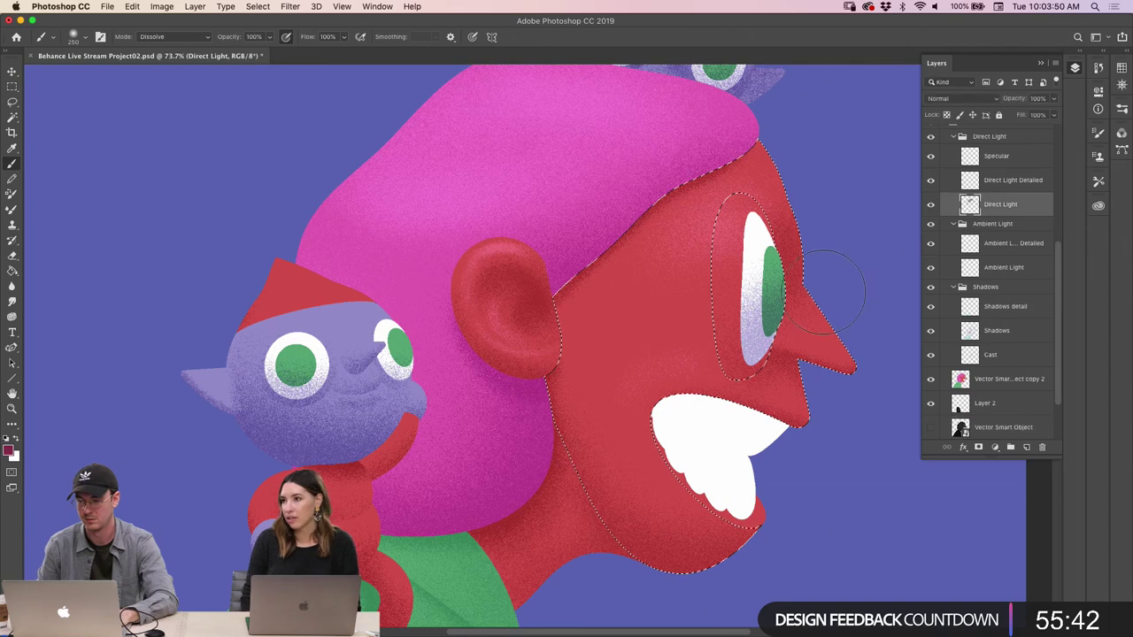
{"action": "scroll", "coordinate": [832, 287], "scroll_direction": "up", "scroll_amount": 2}
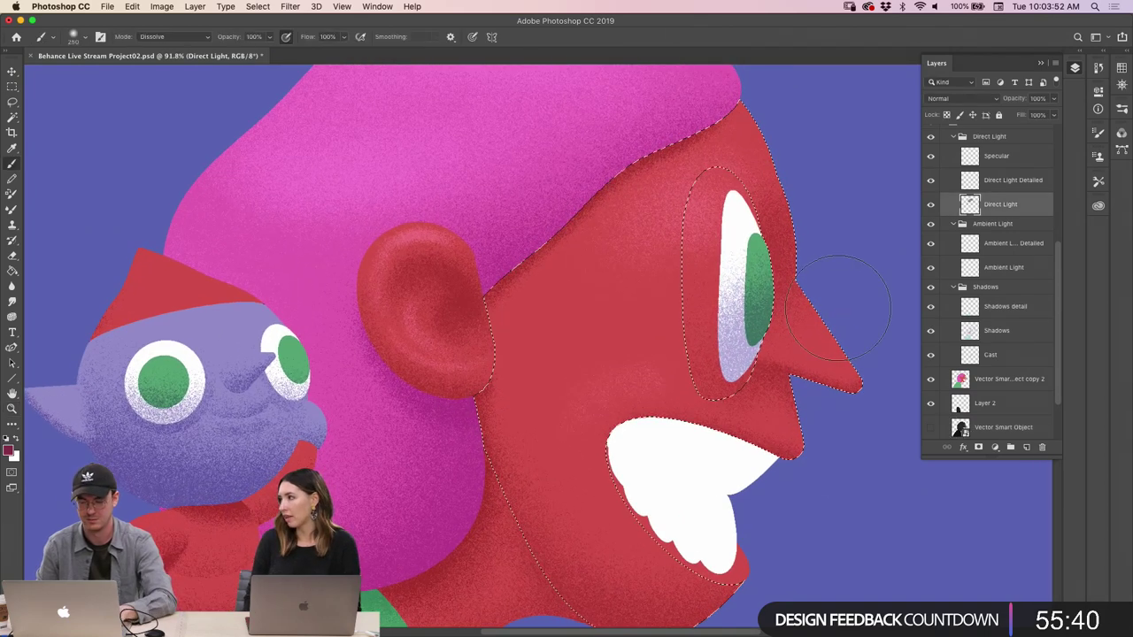
{"action": "key", "text": "bracketleft"}
{"action": "key", "text": "bracketleft"}
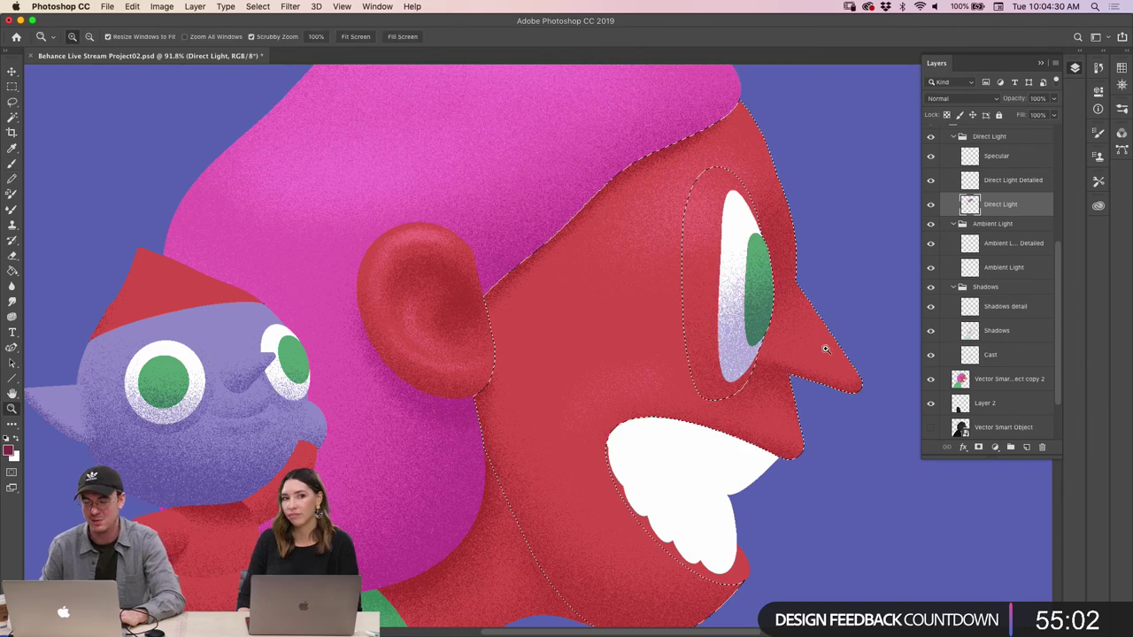
{"action": "scroll", "coordinate": [801, 301], "scroll_direction": "up", "scroll_amount": 3}
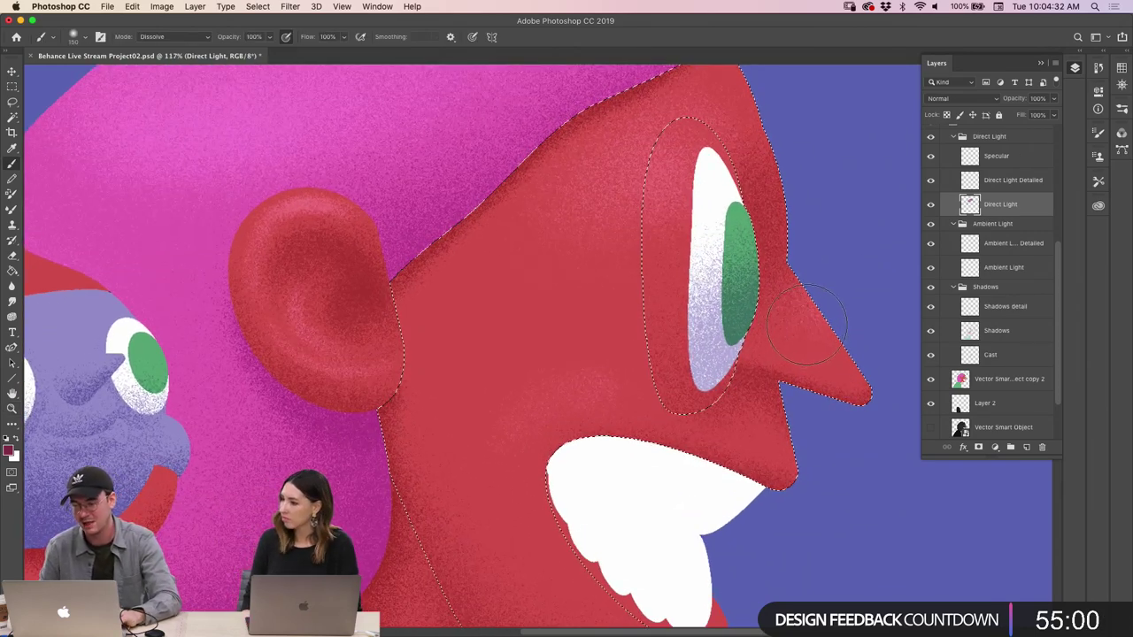
{"action": "key", "text": "super+z"}
{"action": "key", "text": "bracketleft"}
{"action": "key", "text": "bracketleft"}
{"action": "key", "text": "bracketleft"}
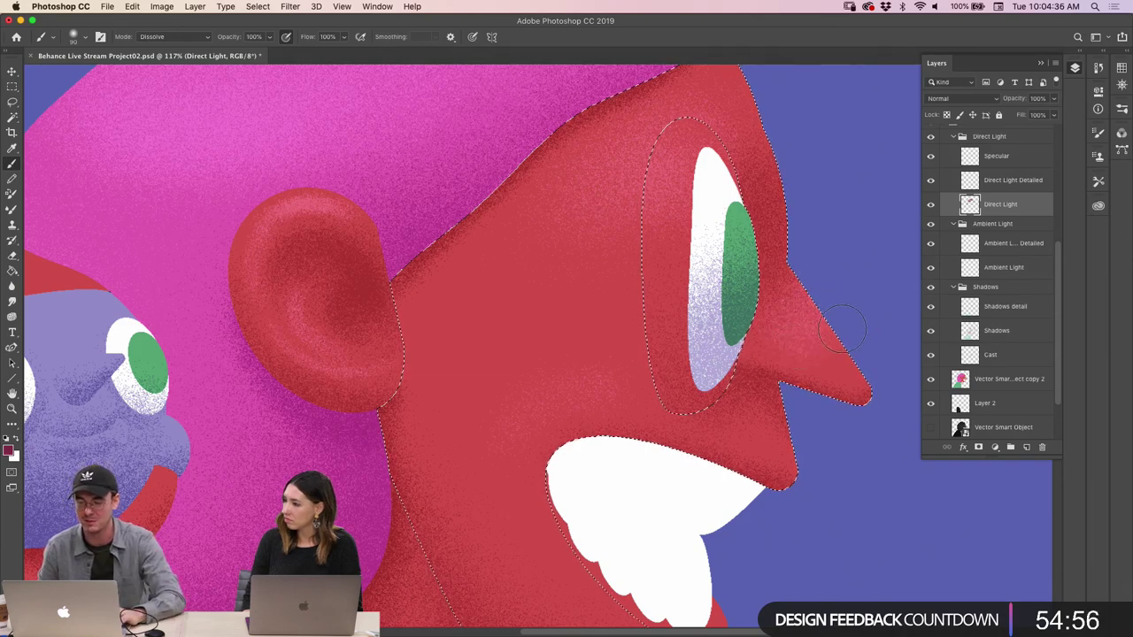
Reduce the Dissolve brush to 40 px for highlighting the upper eyelid on the Direct Light layer
{"action": "key", "text": "z"}
{"action": "mouse_move", "coordinate": [857, 354]}
{"action": "left_mouse_down"}
{"action": "mouse_move", "coordinate": [779, 349]}
{"action": "mouse_move", "coordinate": [830, 332]}
{"action": "mouse_move", "coordinate": [811, 314]}
{"action": "left_mouse_up"}
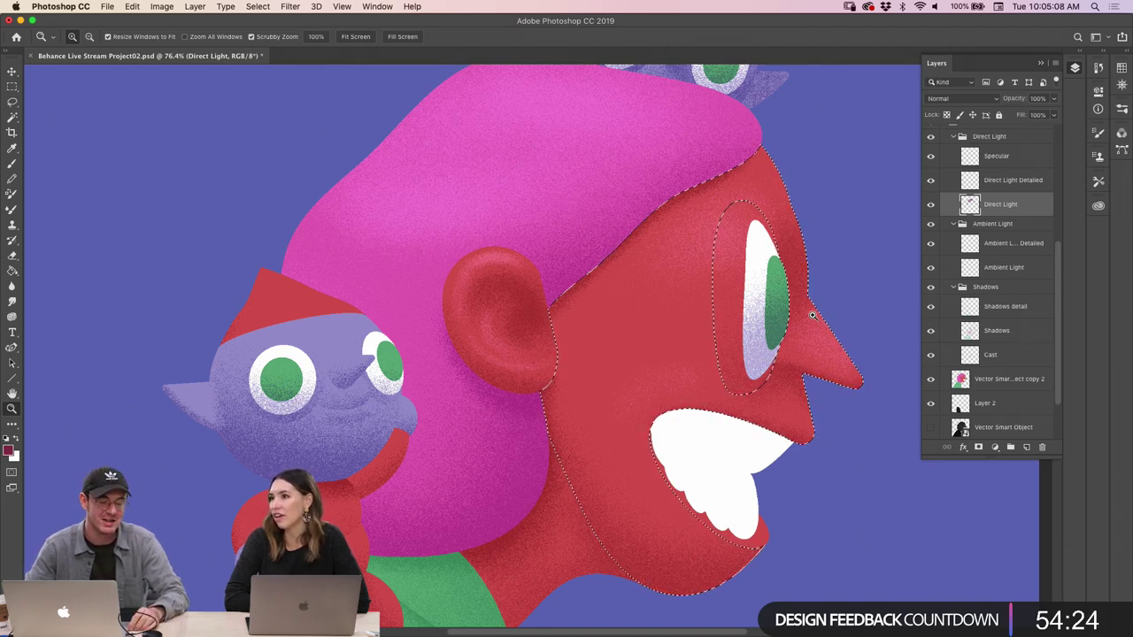
{"action": "mouse_move", "coordinate": [702, 324]}
{"action": "left_mouse_down"}
{"action": "mouse_move", "coordinate": [702, 346]}
{"action": "mouse_move", "coordinate": [688, 324]}
{"action": "left_mouse_up"}
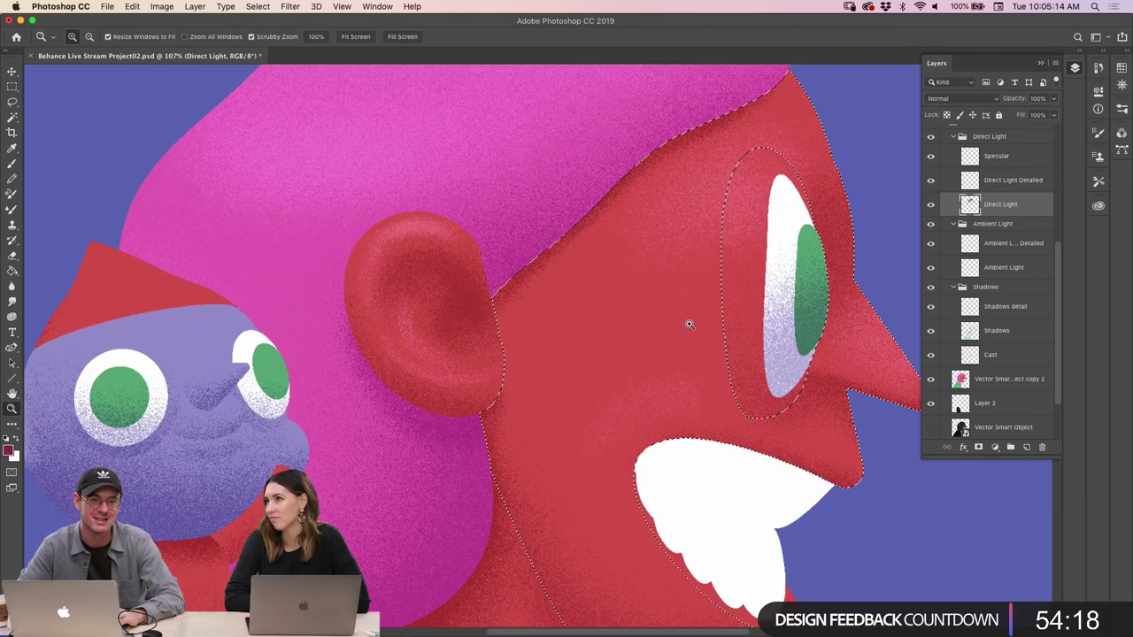
{"action": "left_click_drag", "start_coordinate": [690, 324], "coordinate": [685, 309]}
{"action": "left_click_drag", "start_coordinate": [732, 276], "coordinate": [782, 253]}
{"action": "key", "text": "b"}
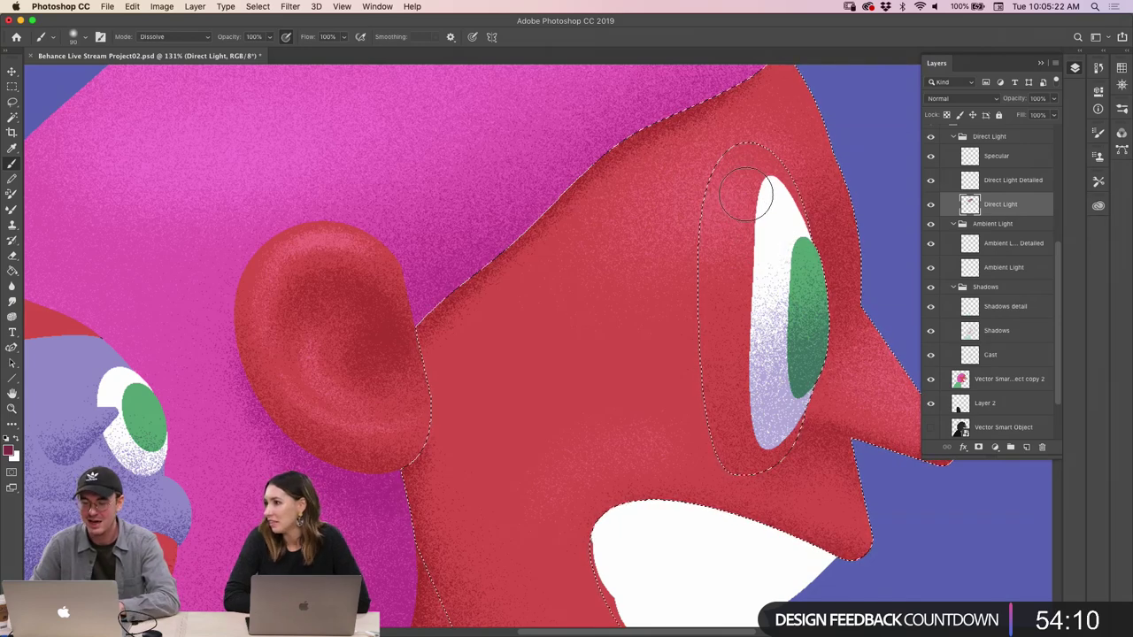
{"action": "key", "text": "shift+b"}
{"action": "key", "text": "shift+b"}
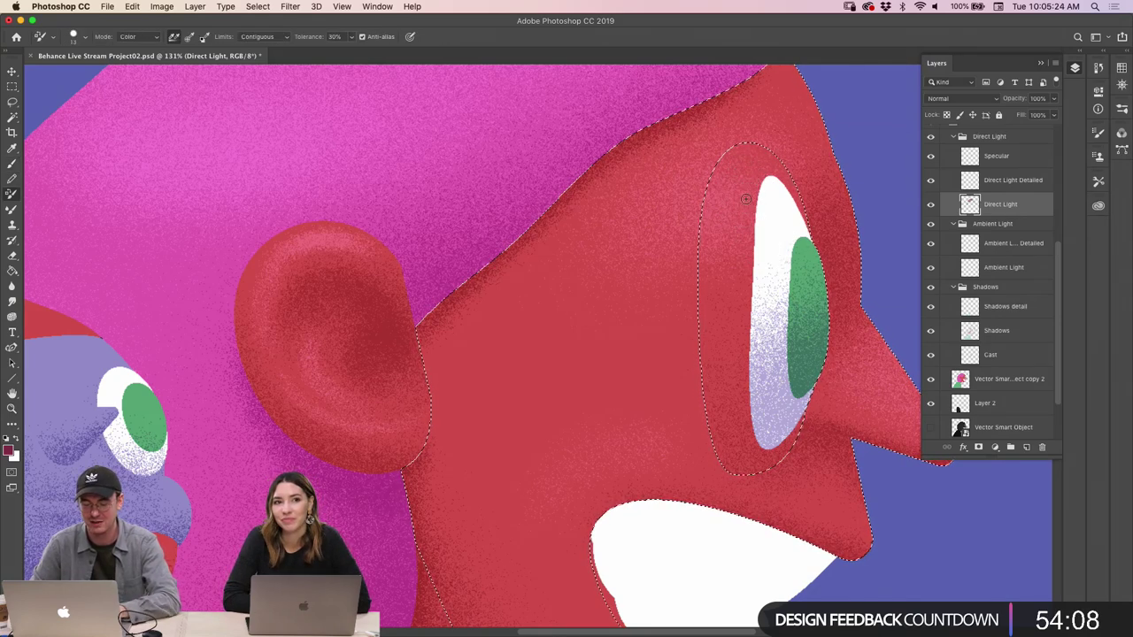
{"action": "key", "text": "shift+b"}
{"action": "key", "text": "shift+b"}
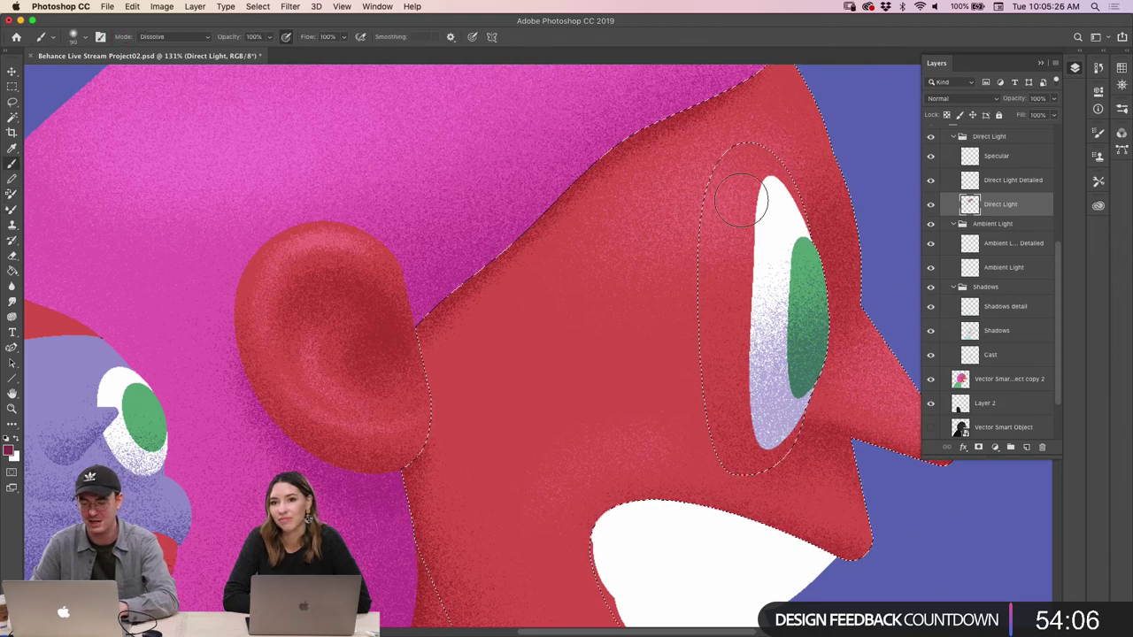
{"action": "key", "text": "bracketleft"}
{"action": "key", "text": "bracketleft"}
{"action": "key", "text": "bracketleft"}
{"action": "key", "text": "bracketleft"}
{"action": "key", "text": "bracketleft"}
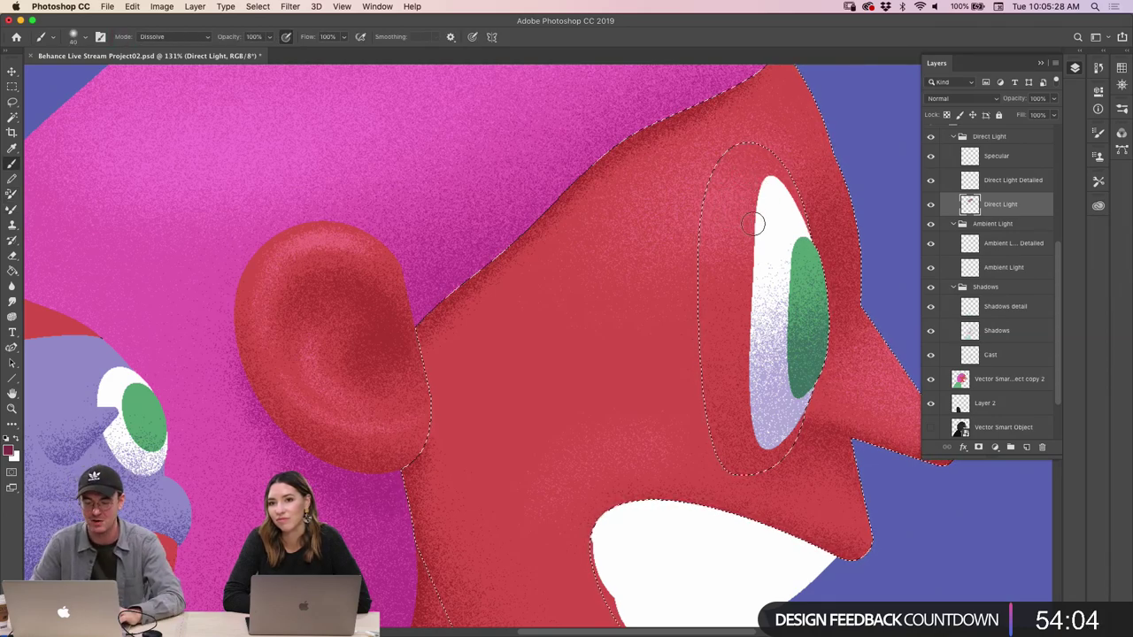
Deselect the face and examine its shading, first up close and then within the whole illustration
{"action": "key", "text": "z"}
{"action": "left_click", "coordinate": [753, 221], "text": "alt"}
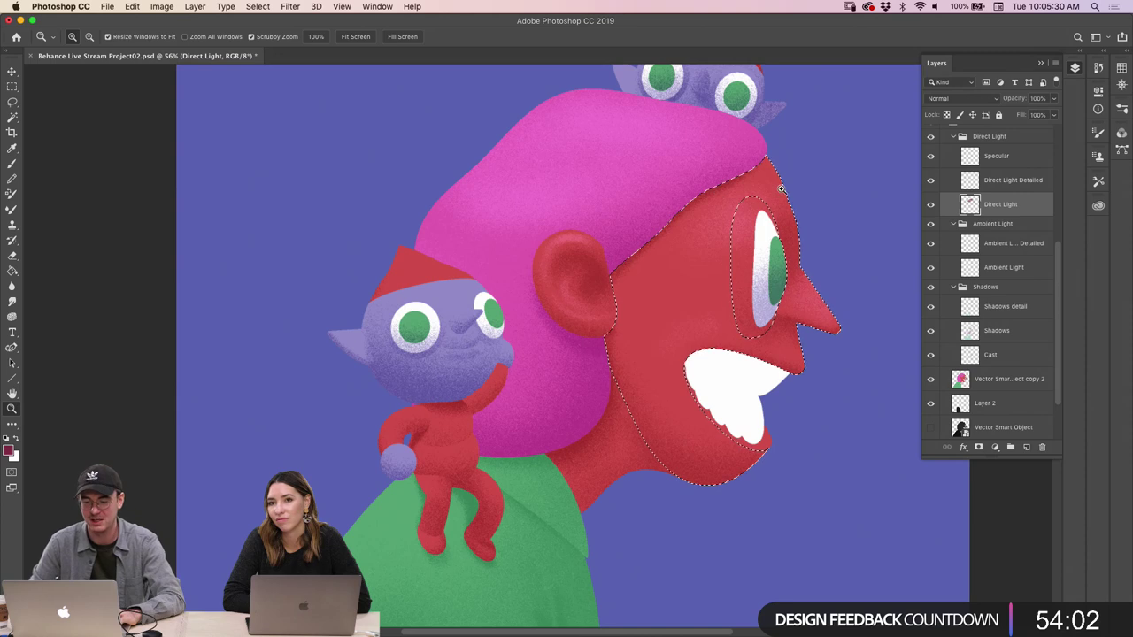
{"action": "left_click_drag", "start_coordinate": [729, 239], "coordinate": [771, 265]}
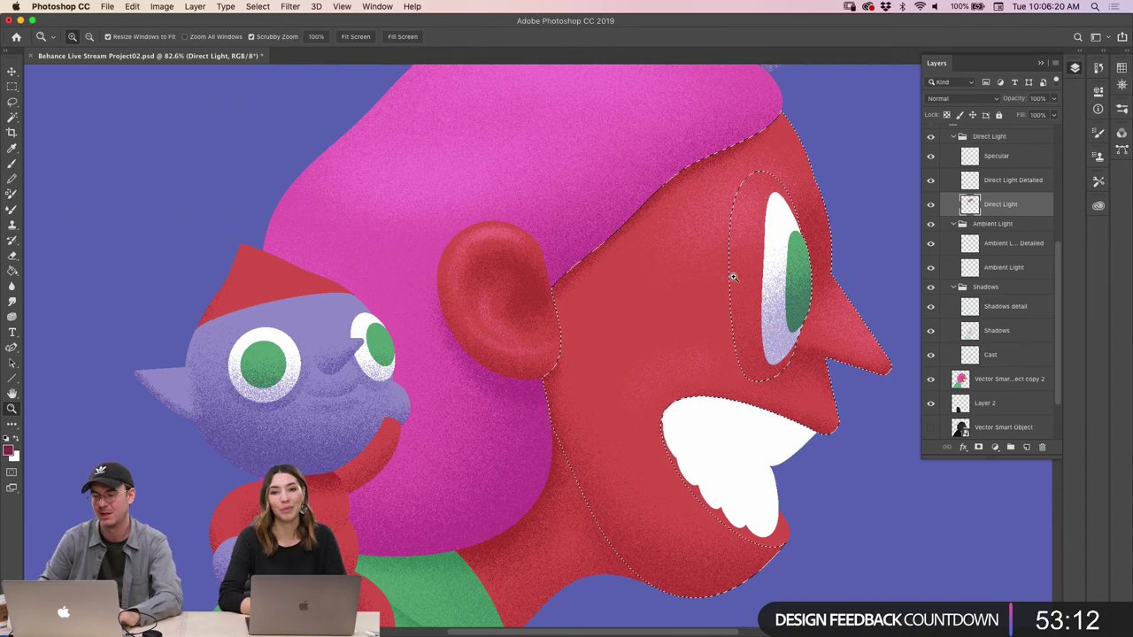
{"action": "scroll", "coordinate": [766, 266], "scroll_direction": "down", "scroll_amount": 5}
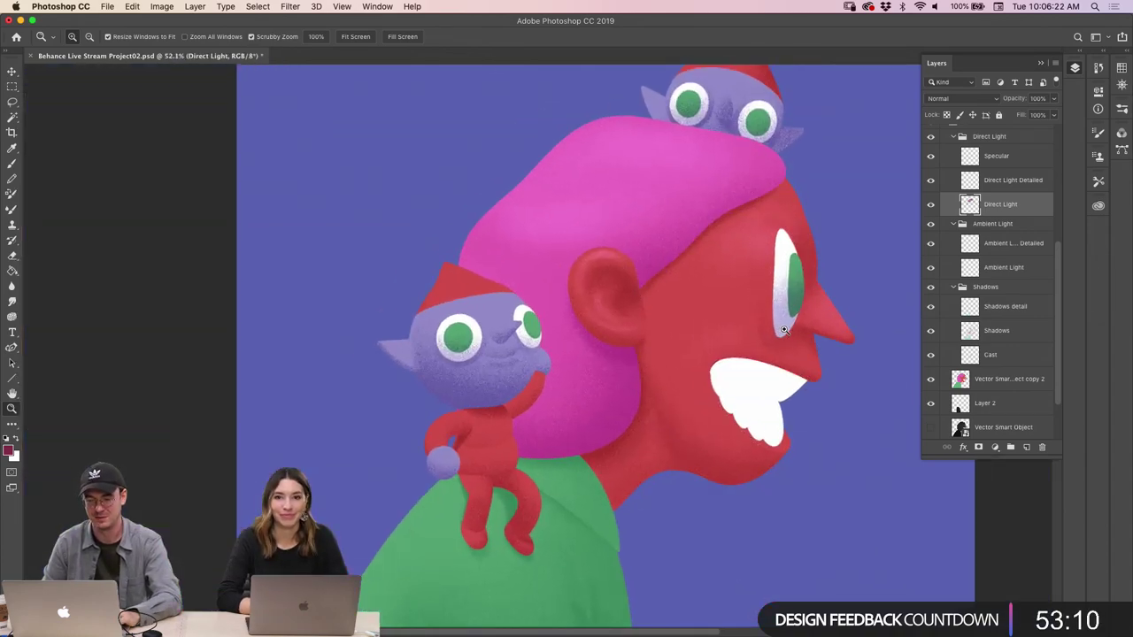
{"action": "scroll", "coordinate": [783, 331], "scroll_direction": "up", "scroll_amount": 3}
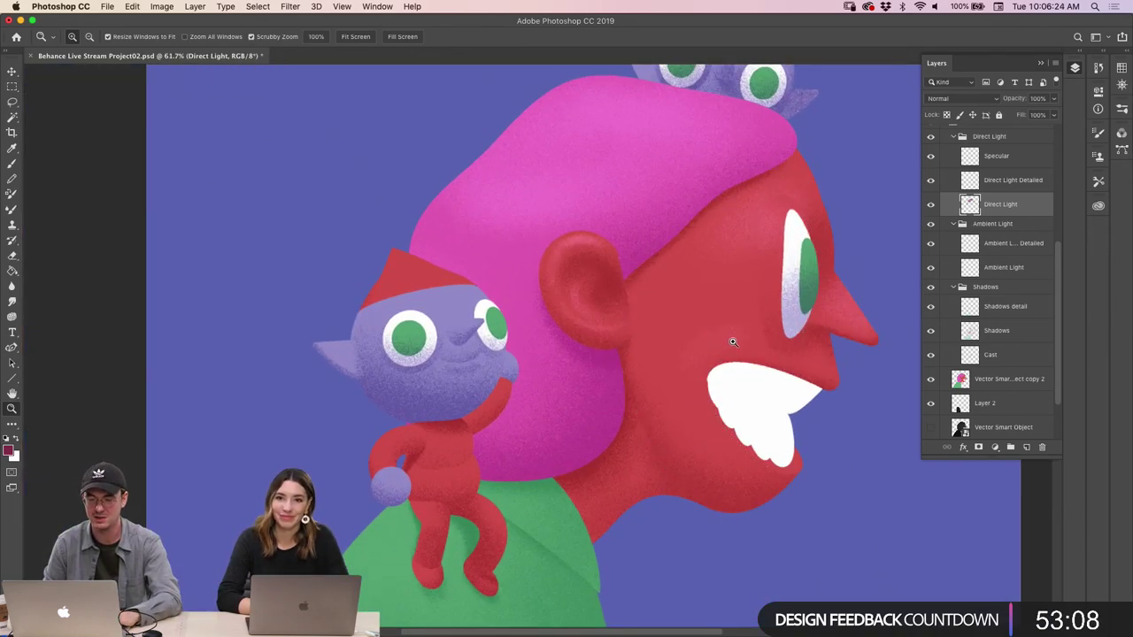
{"action": "scroll", "coordinate": [732, 342], "scroll_direction": "down", "scroll_amount": 4}
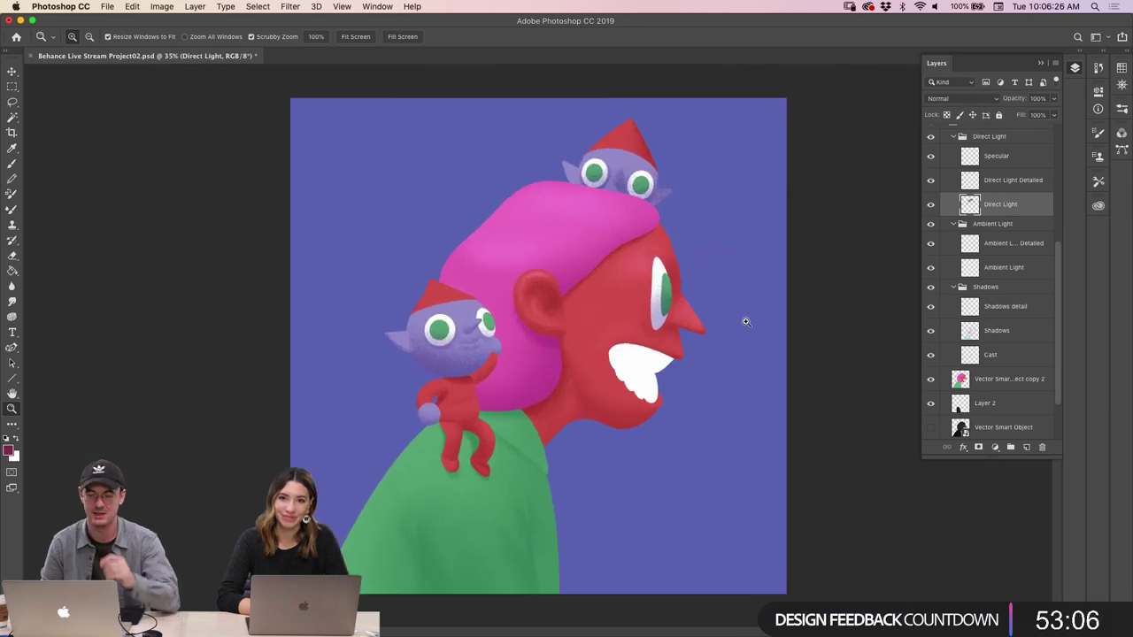
{"action": "scroll", "coordinate": [699, 318], "scroll_direction": "up", "scroll_amount": 2}
{"action": "scroll", "coordinate": [570, 425], "scroll_direction": "up", "scroll_amount": 2}
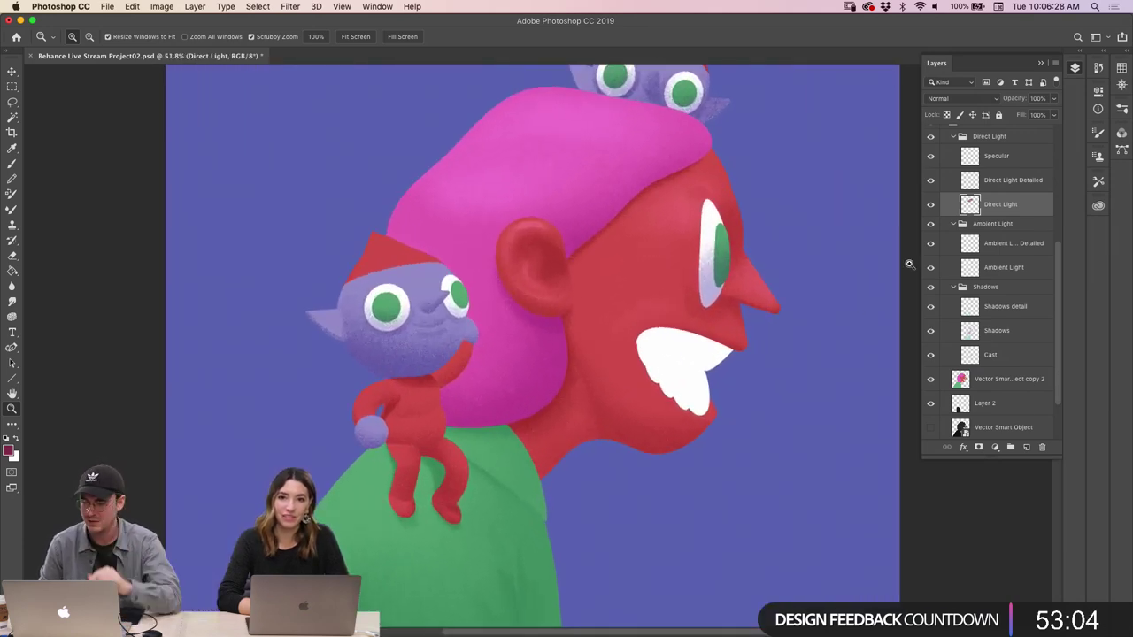
Select two upper teeth with the Magic Wand from the Vector Smart Object layer
{"action": "left_click", "coordinate": [962, 426]}
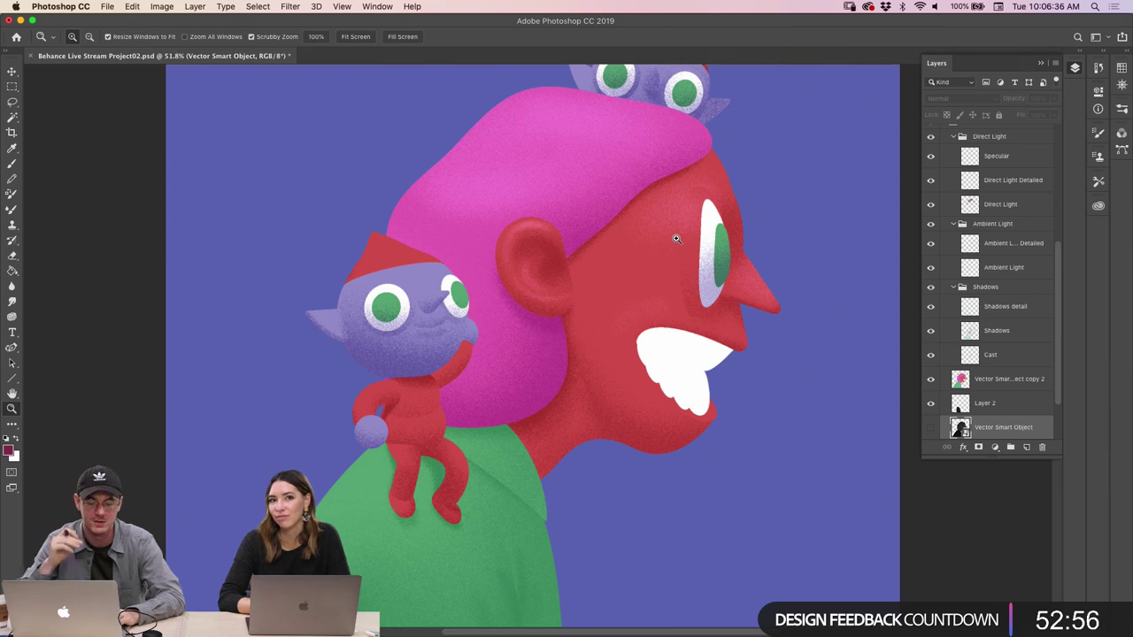
{"action": "left_click_drag", "start_coordinate": [646, 198], "coordinate": [758, 189]}
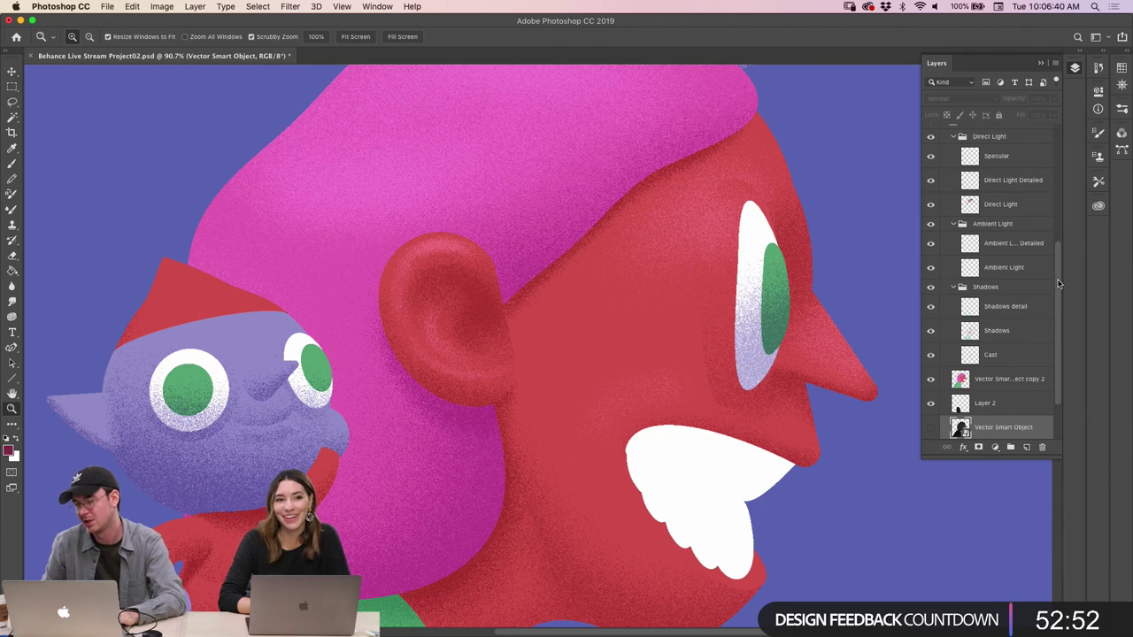
{"action": "scroll", "coordinate": [1058, 284], "scroll_direction": "up", "scroll_amount": 1}
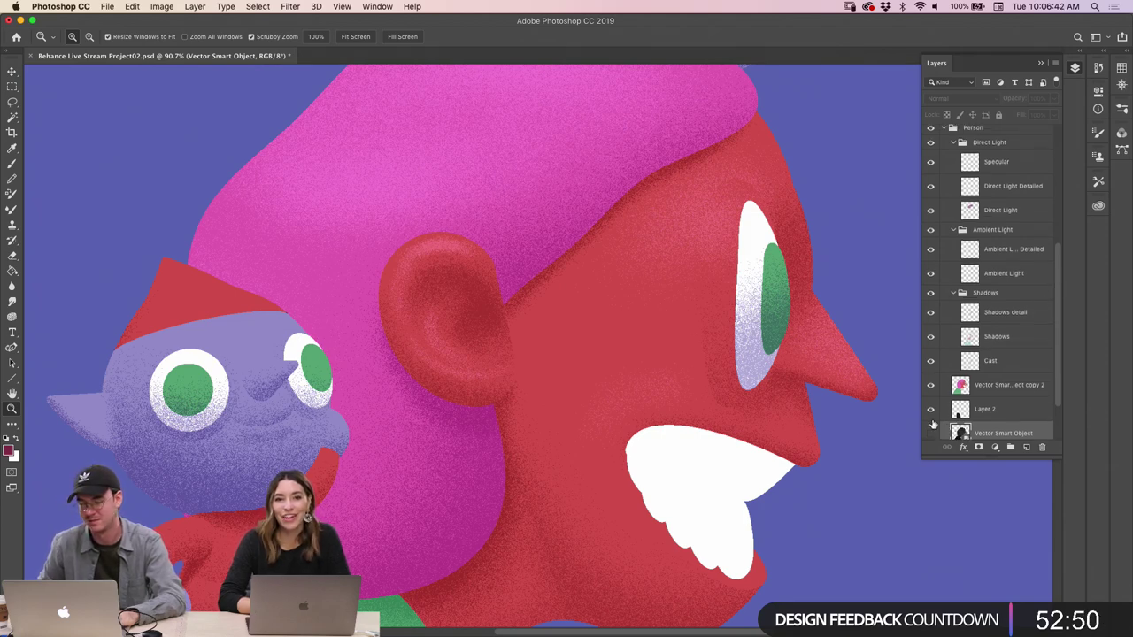
{"action": "key", "text": "w"}
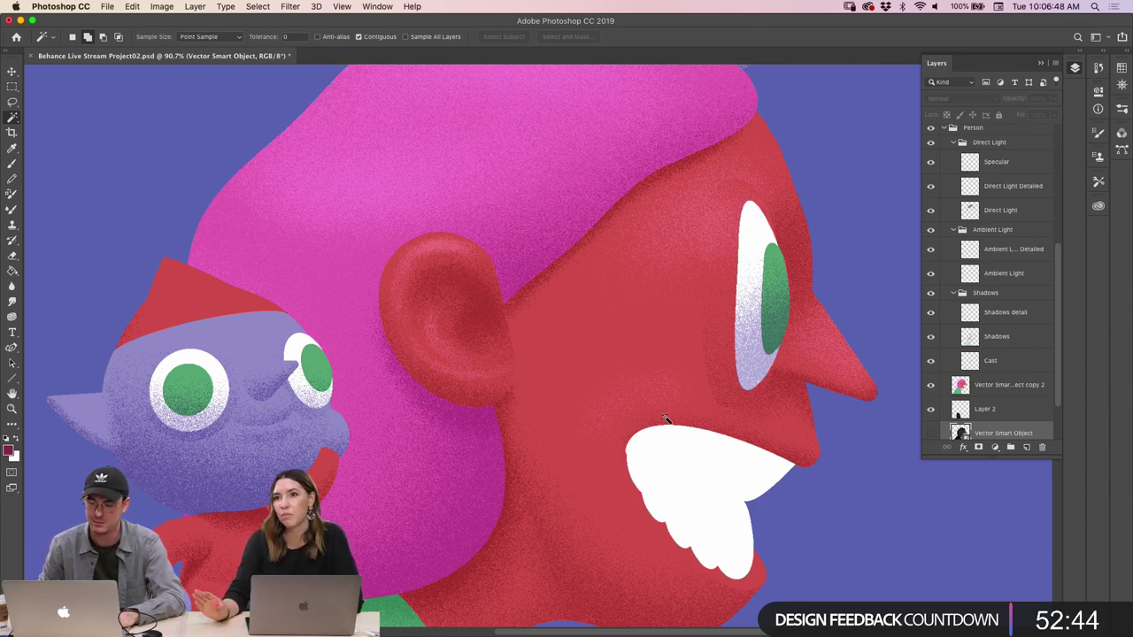
{"action": "left_click", "coordinate": [672, 439]}
{"action": "left_click", "coordinate": [731, 463], "text": "shift"}
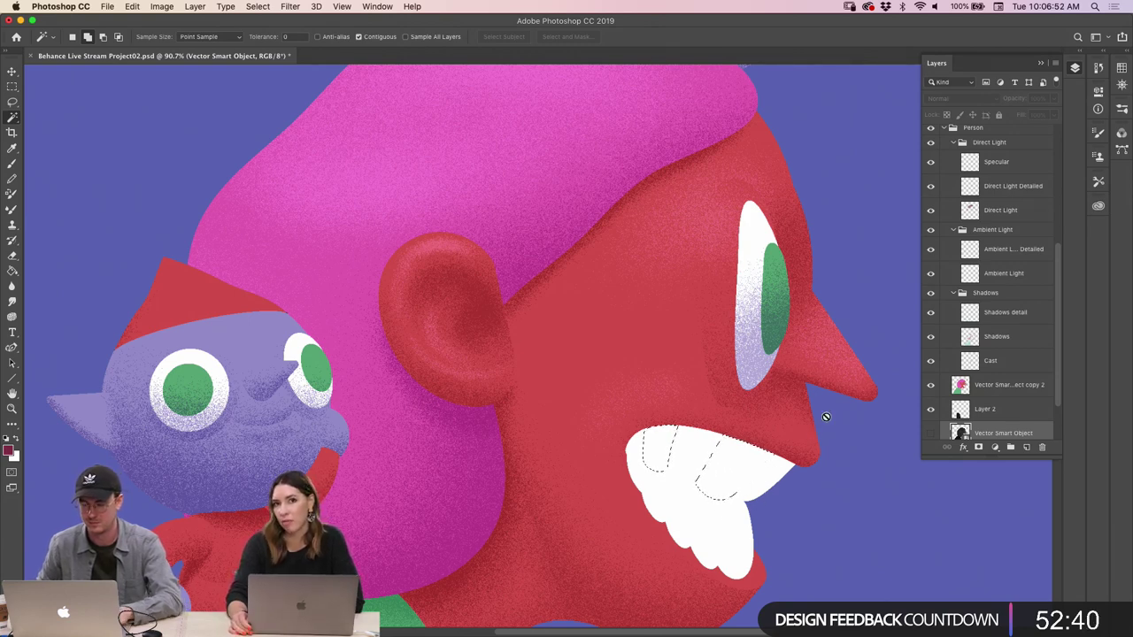
Sample the eye's lavender shade and brush a grainy 70 px Dissolve shadow along the tops of the selected teeth on the Shadows layer
{"action": "key", "text": "b"}
{"action": "left_click", "coordinate": [974, 340]}
{"action": "key", "text": "i"}
{"action": "left_click_drag", "start_coordinate": [780, 361], "coordinate": [752, 345]}
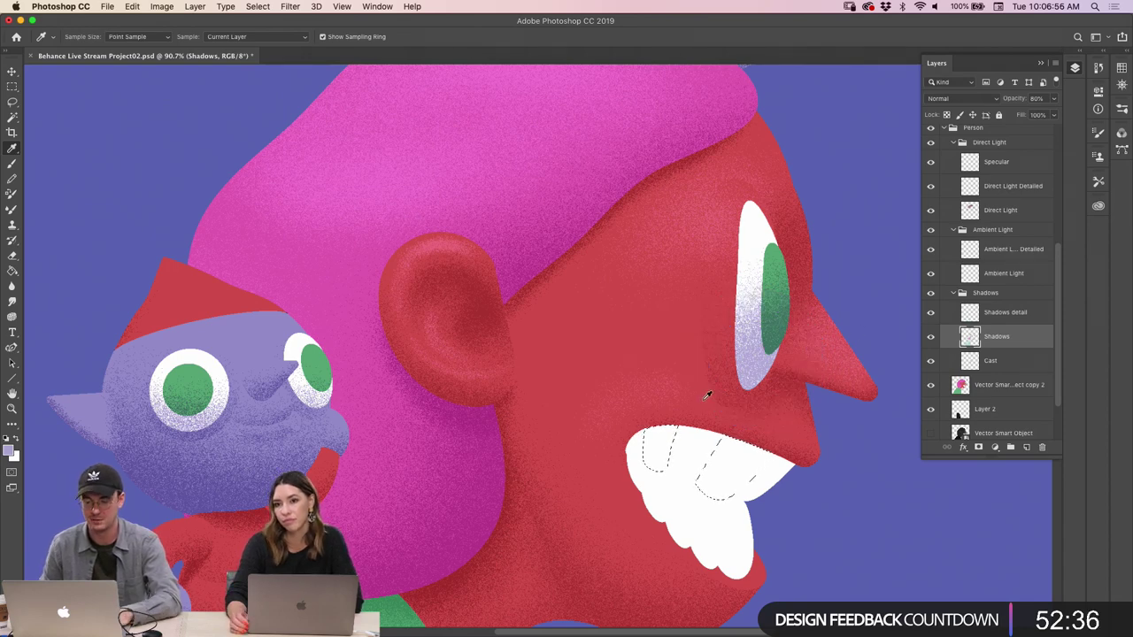
{"action": "key", "text": "b"}
{"action": "key", "text": "bracketright"}
{"action": "key", "text": "bracketright"}
{"action": "key", "text": "bracketright"}
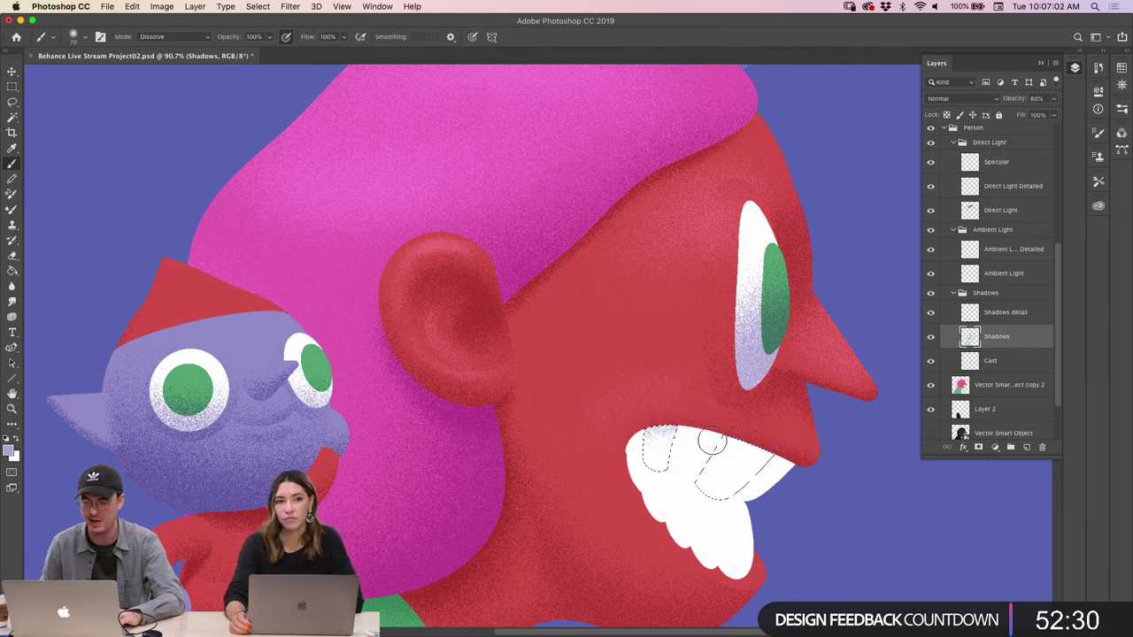
{"action": "left_click_drag", "start_coordinate": [744, 444], "coordinate": [773, 454]}
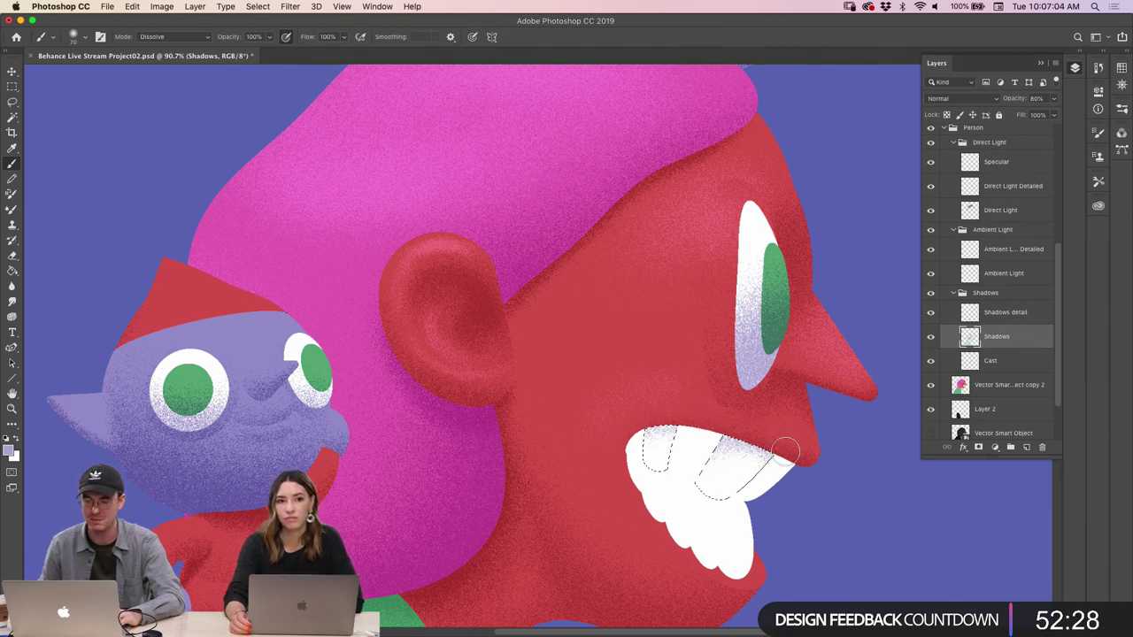
{"action": "key", "text": "z"}
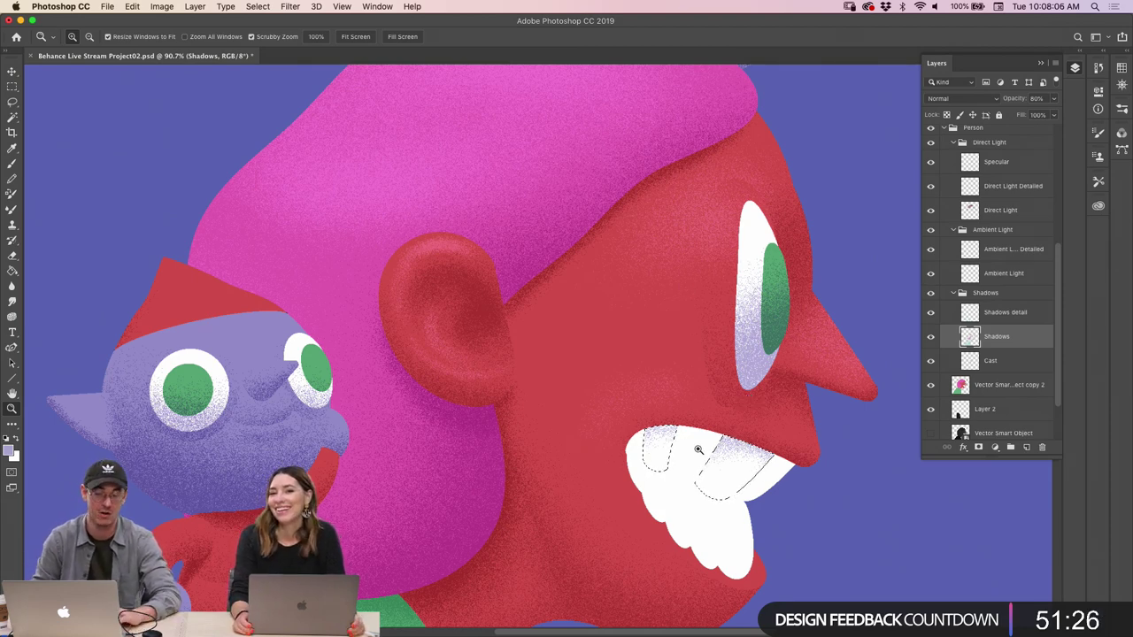
{"action": "key", "text": "b"}
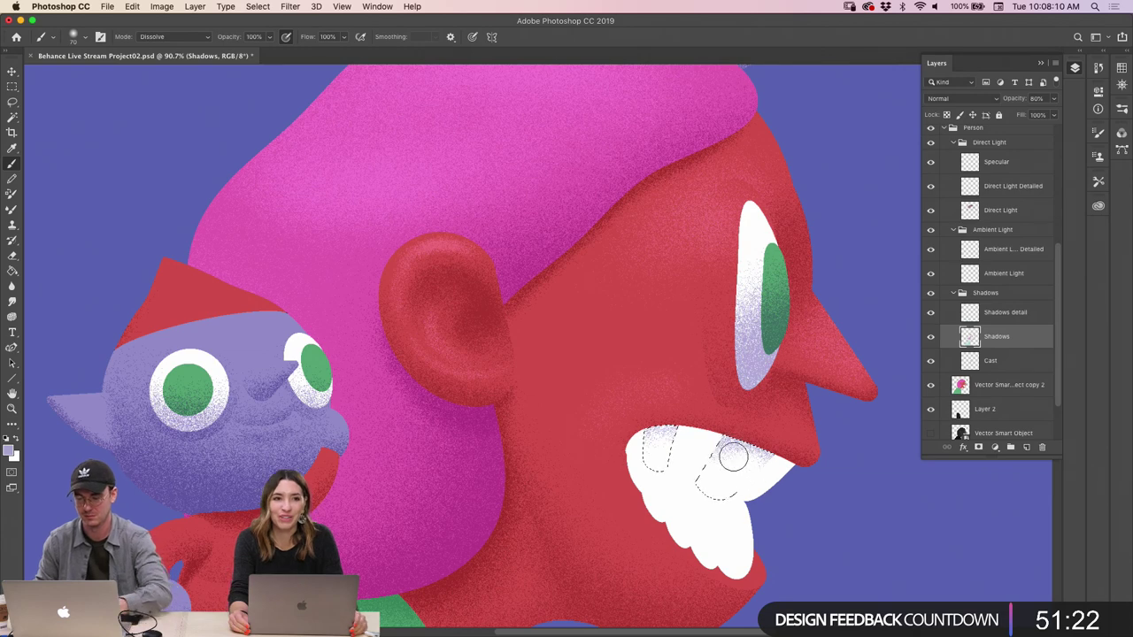
{"action": "mouse_move", "coordinate": [725, 470]}
{"action": "left_mouse_down"}
{"action": "mouse_move", "coordinate": [716, 488]}
{"action": "mouse_move", "coordinate": [761, 430]}
{"action": "left_mouse_up"}
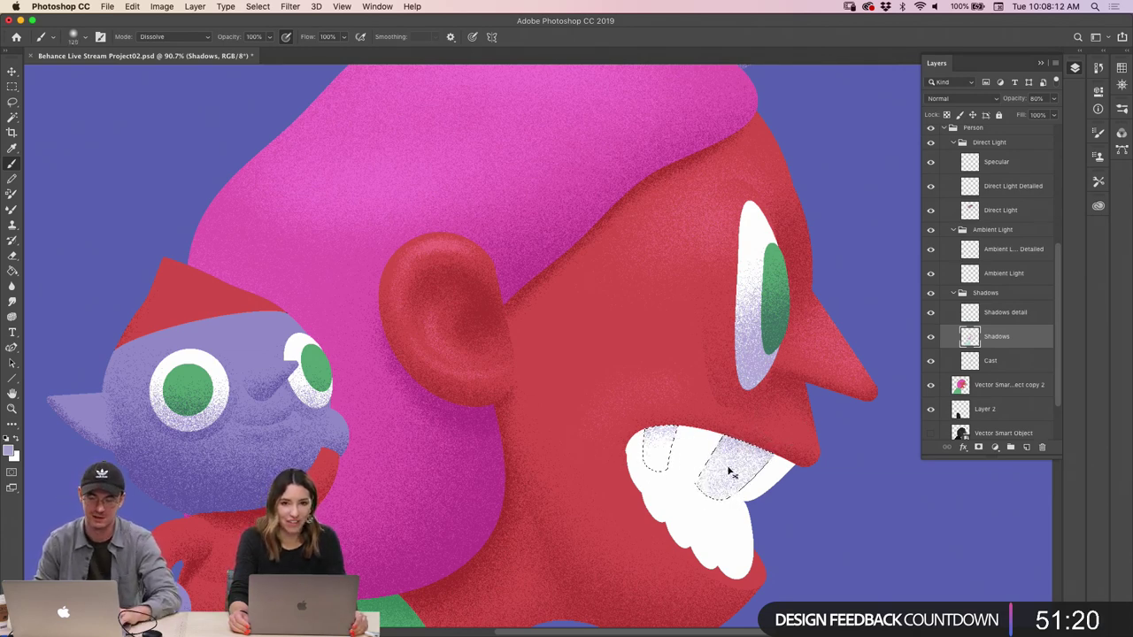
{"action": "key", "text": "ctrl+z"}
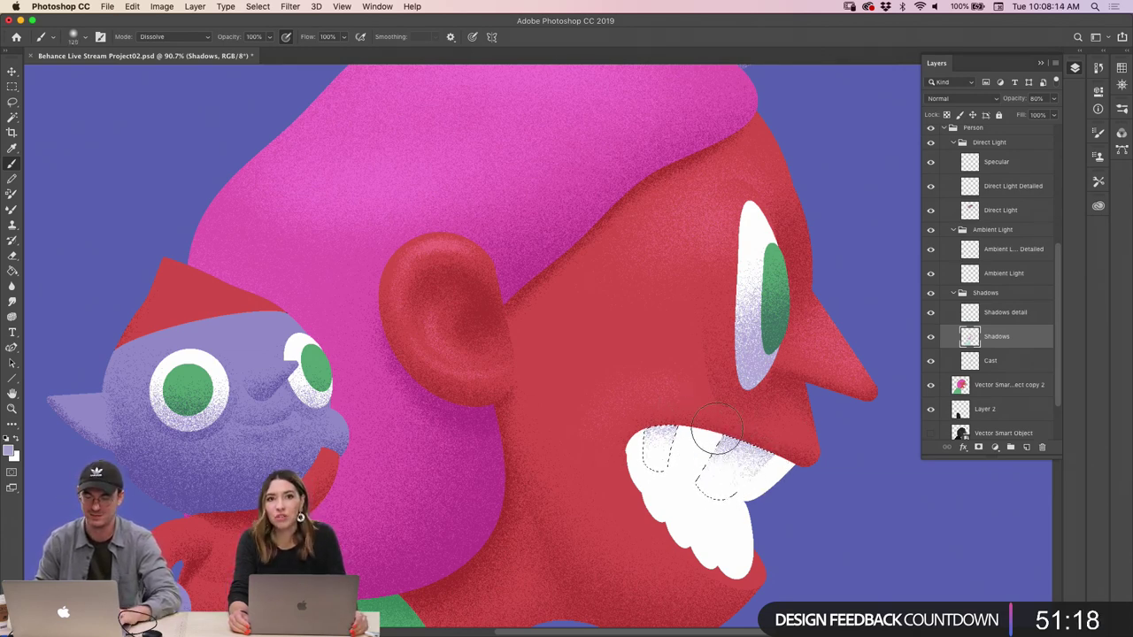
Replace the selection with the neighbouring upper teeth from the Vector Smart Object layer and brush a grainy 125 px shadow along their tops on the Shadows layer
{"action": "key", "text": "ctrl+d"}
{"action": "scroll", "coordinate": [958, 415], "scroll_direction": "down", "scroll_amount": 1}
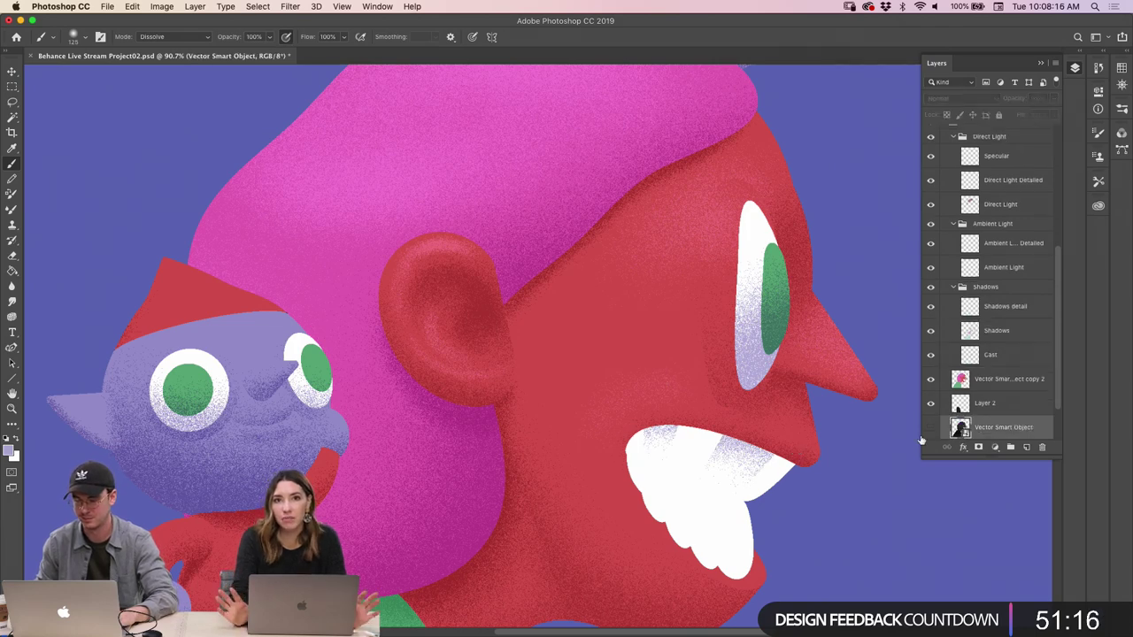
{"action": "key", "text": "w"}
{"action": "left_click", "coordinate": [703, 447]}
{"action": "key", "text": "b"}
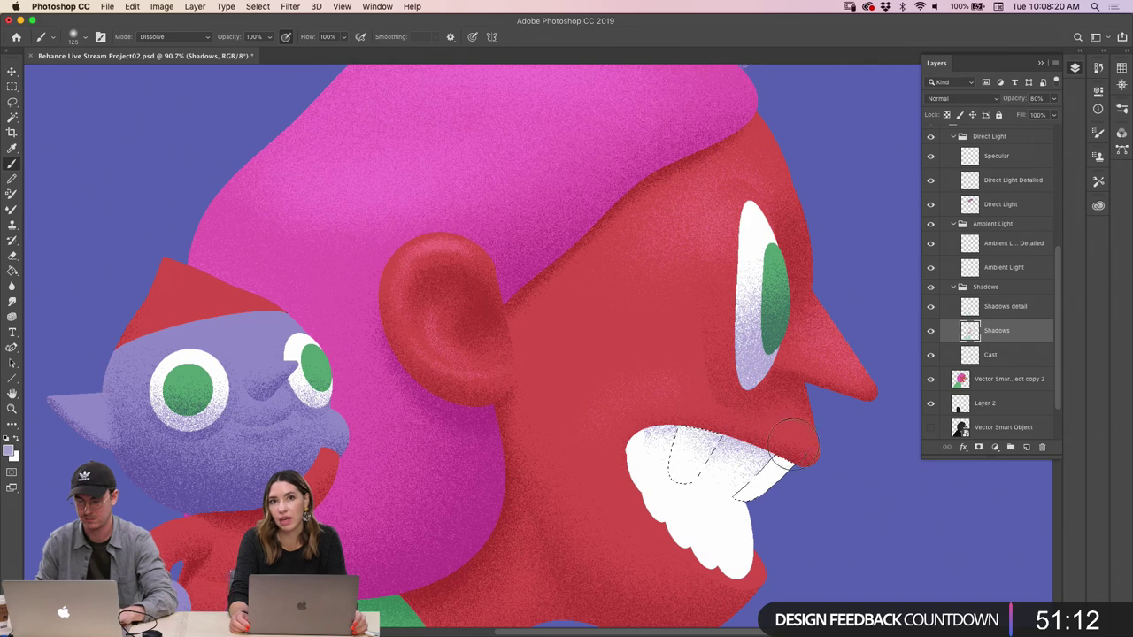
{"action": "left_click_drag", "start_coordinate": [731, 439], "coordinate": [787, 438]}
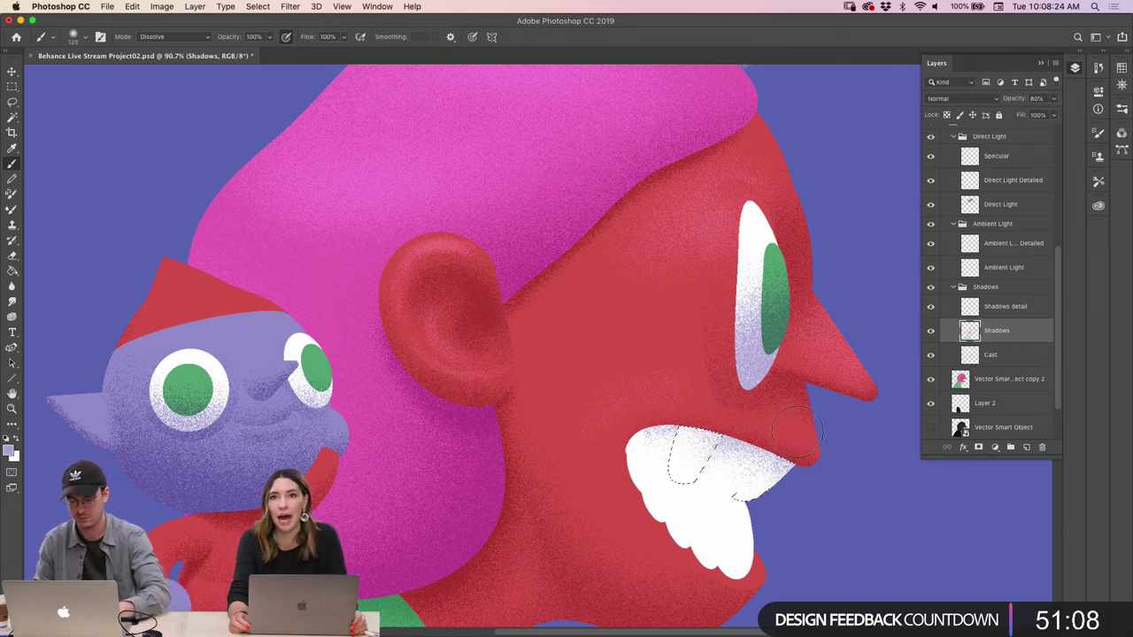
Reduce the Dissolve brush to 35 px, shade the edges of the selected upper teeth with it, and clear the selection
{"action": "key", "text": "bracketleft"}
{"action": "key", "text": "bracketleft"}
{"action": "key", "text": "bracketleft"}
{"action": "key", "text": "bracketleft"}
{"action": "key", "text": "bracketleft"}
{"action": "key", "text": "bracketleft"}
{"action": "key", "text": "bracketleft"}
{"action": "key", "text": "bracketleft"}
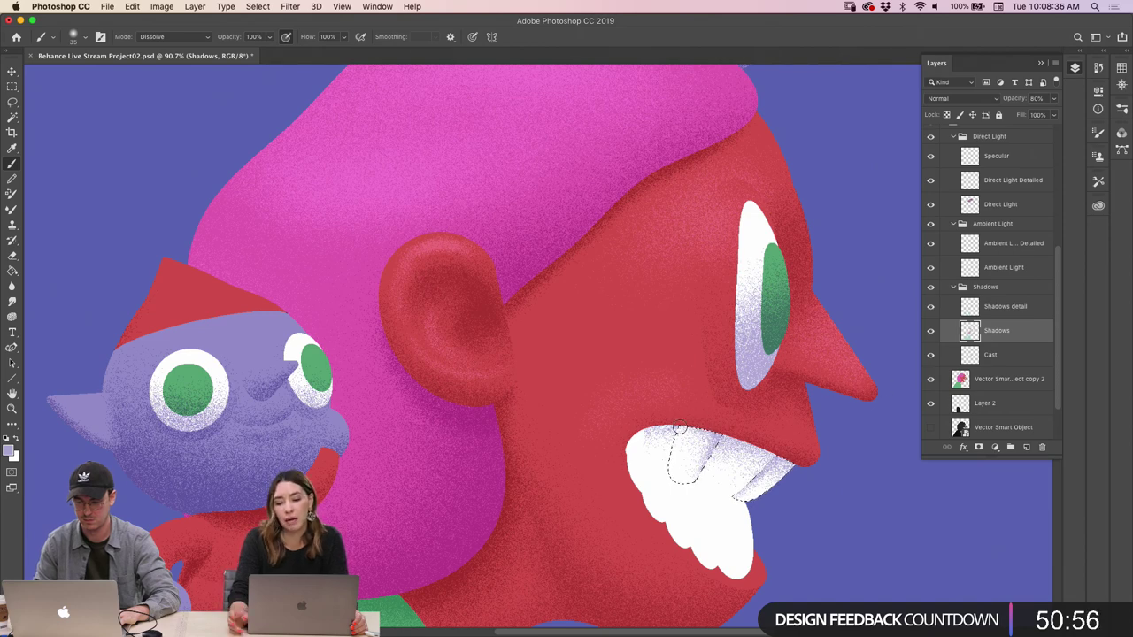
{"action": "key", "text": "super+d"}
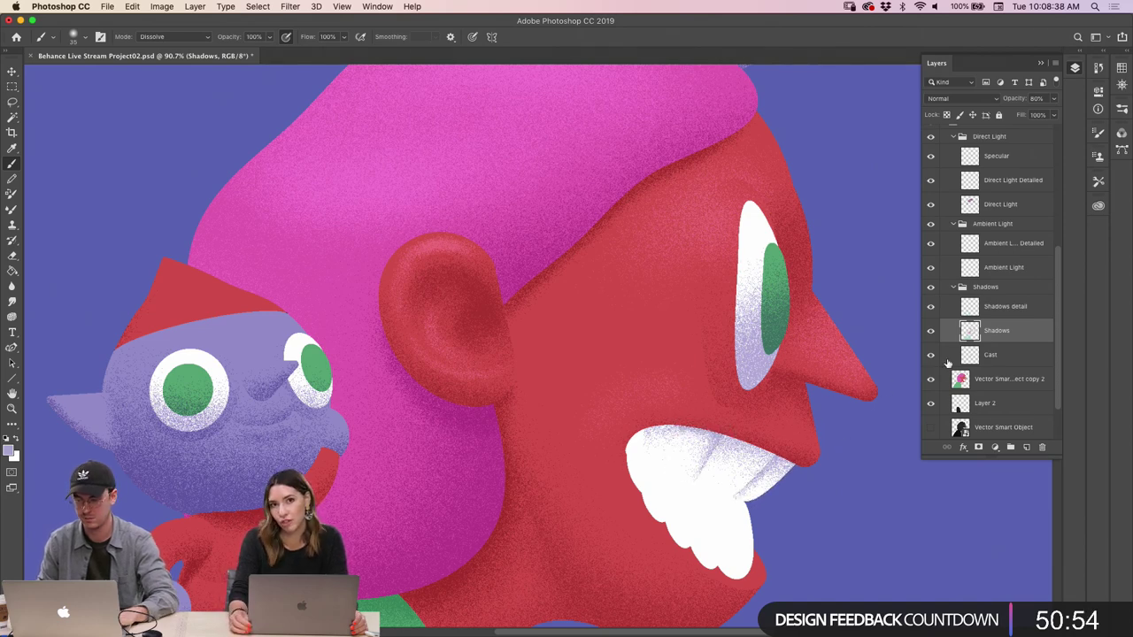
Reselect the other two upper teeth from the Vector Smart Object layer and deepen their edge shading on the Shadows layer, enlarging the Dissolve brush
{"action": "left_click", "coordinate": [971, 357]}
{"action": "left_click", "coordinate": [960, 425]}
{"action": "key", "text": "w"}
{"action": "left_click", "coordinate": [741, 457]}
{"action": "left_click", "coordinate": [653, 450], "text": "shift"}
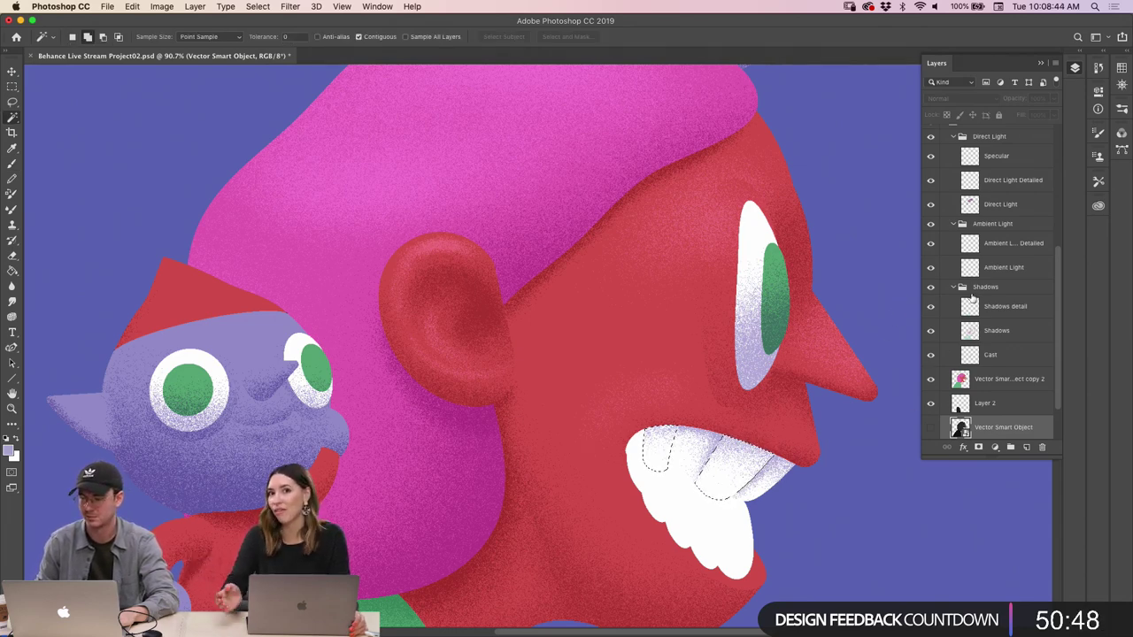
{"action": "left_click", "coordinate": [971, 332]}
{"action": "key", "text": "b"}
{"action": "key", "text": "super+h"}
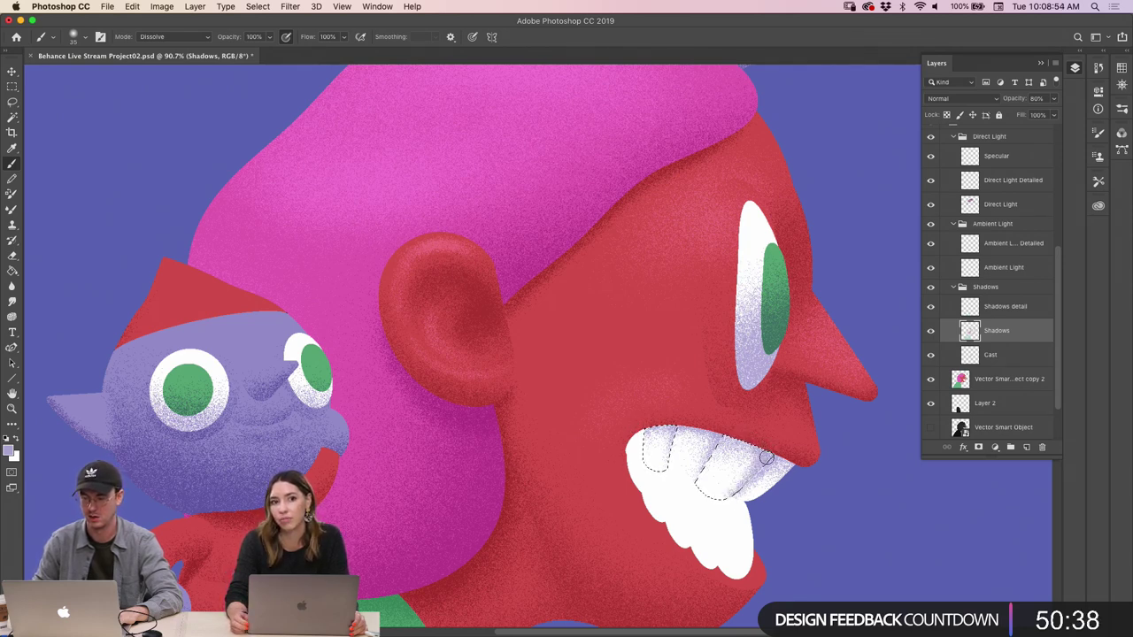
{"action": "key", "text": "bracketright"}
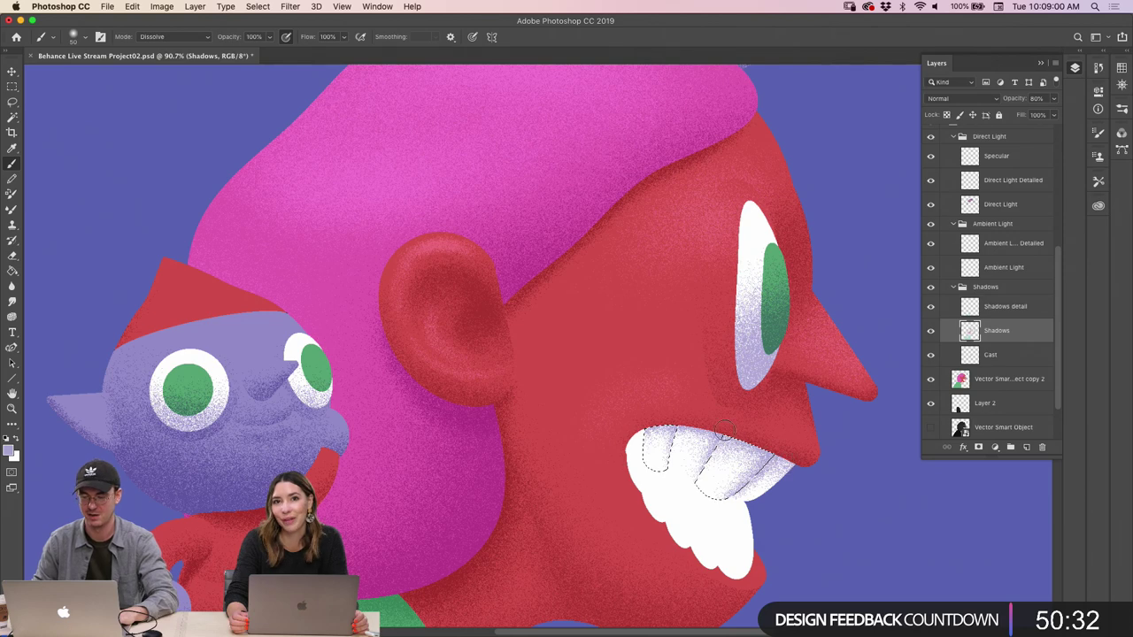
Select the rearmost upper tooth from the Vector Smart Object layer and brush a light grainy shadow onto it on the Shadows layer
{"action": "key", "text": "z"}
{"action": "left_click_drag", "start_coordinate": [784, 464], "coordinate": [778, 428]}
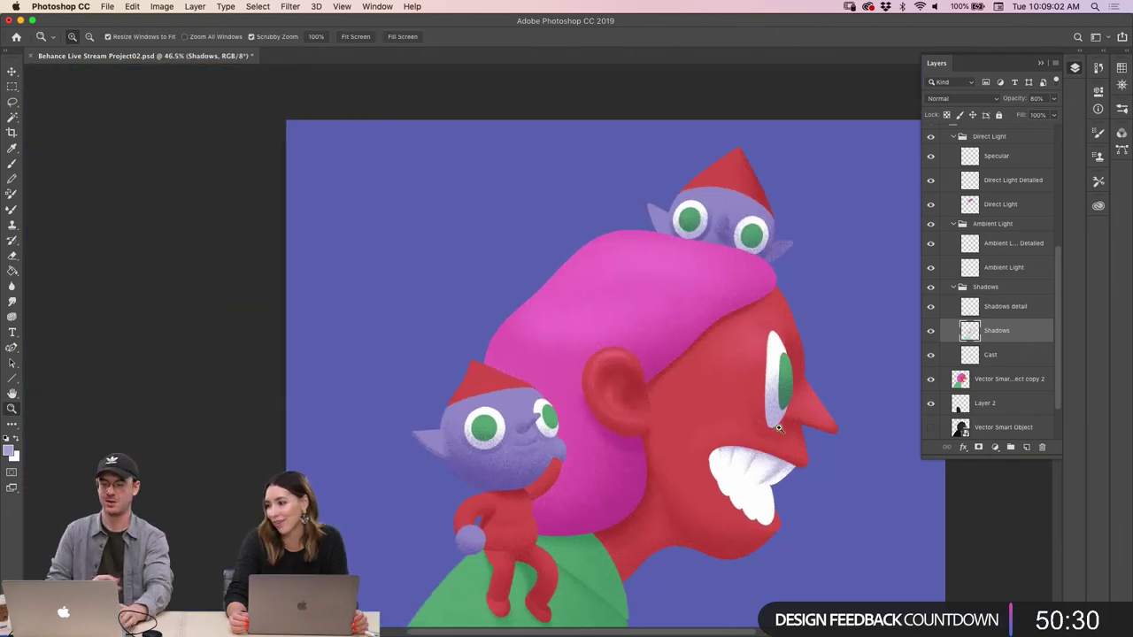
{"action": "left_click_drag", "start_coordinate": [753, 478], "coordinate": [900, 416]}
{"action": "left_click", "coordinate": [814, 478], "text": "super"}
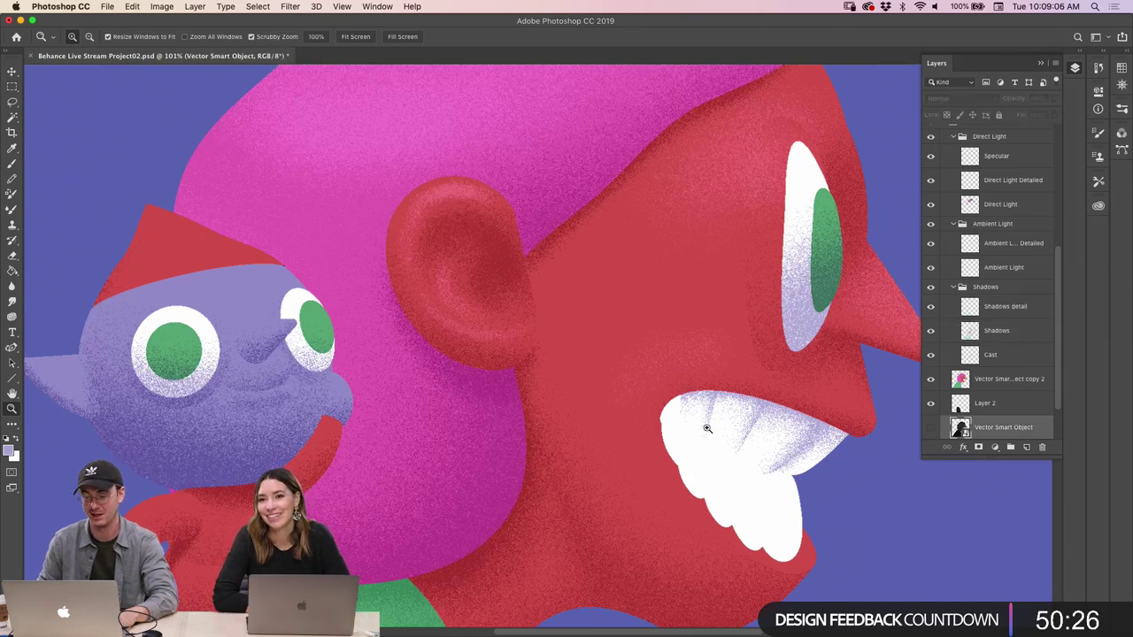
{"action": "key", "text": "w"}
{"action": "left_click", "coordinate": [673, 412]}
{"action": "left_click", "coordinate": [973, 330]}
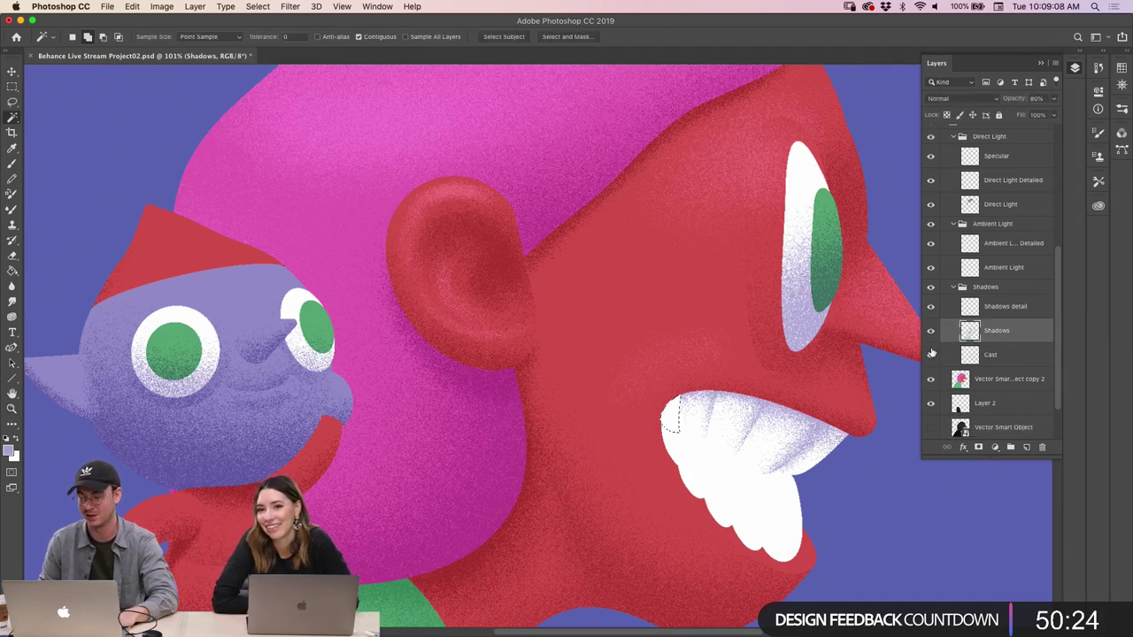
{"action": "key", "text": "b"}
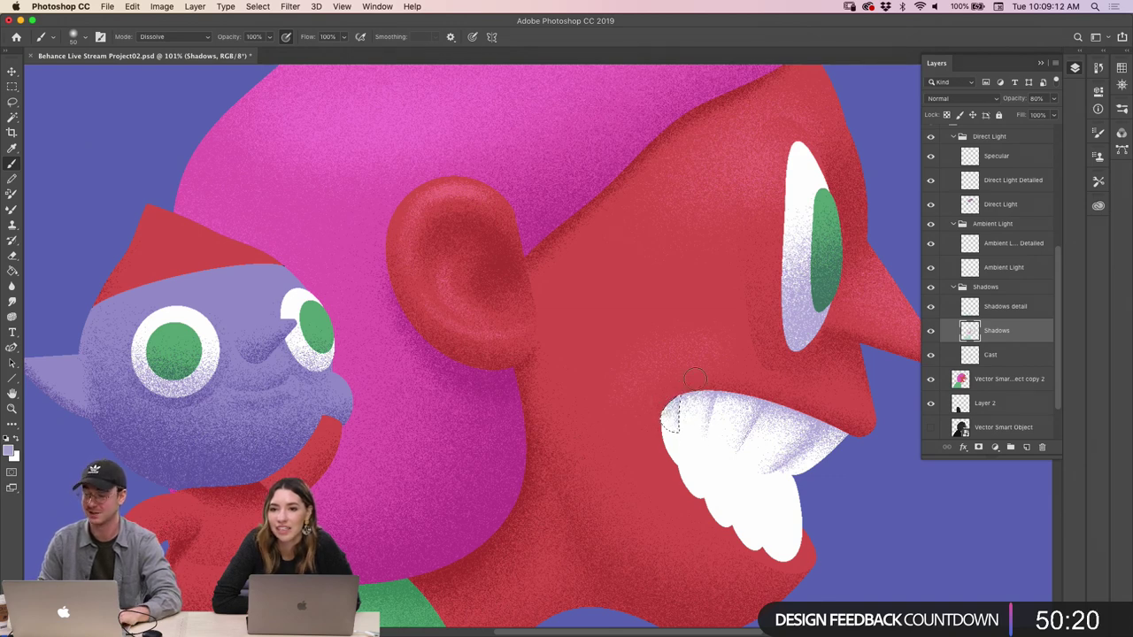
Select every other lower tooth, including the frontmost one, with the Magic Wand from the Vector Smart Object layer
{"action": "key", "text": "z"}
{"action": "left_click_drag", "start_coordinate": [727, 434], "coordinate": [691, 427]}
{"action": "left_click", "coordinate": [965, 427]}
{"action": "key", "text": "w"}
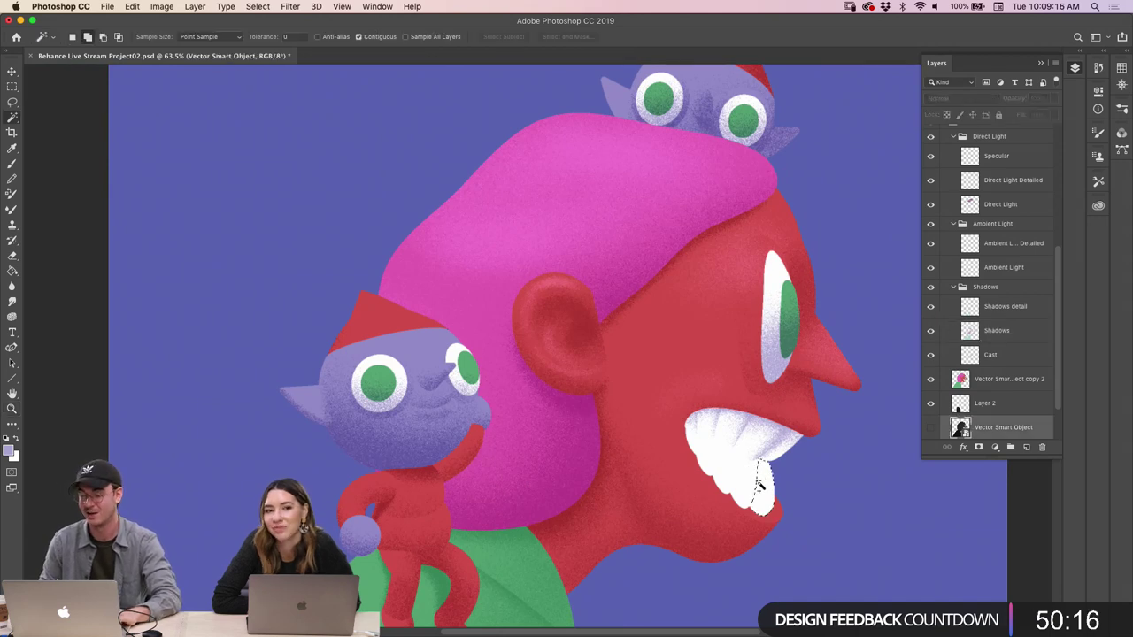
{"action": "left_click", "coordinate": [757, 481], "text": "super"}
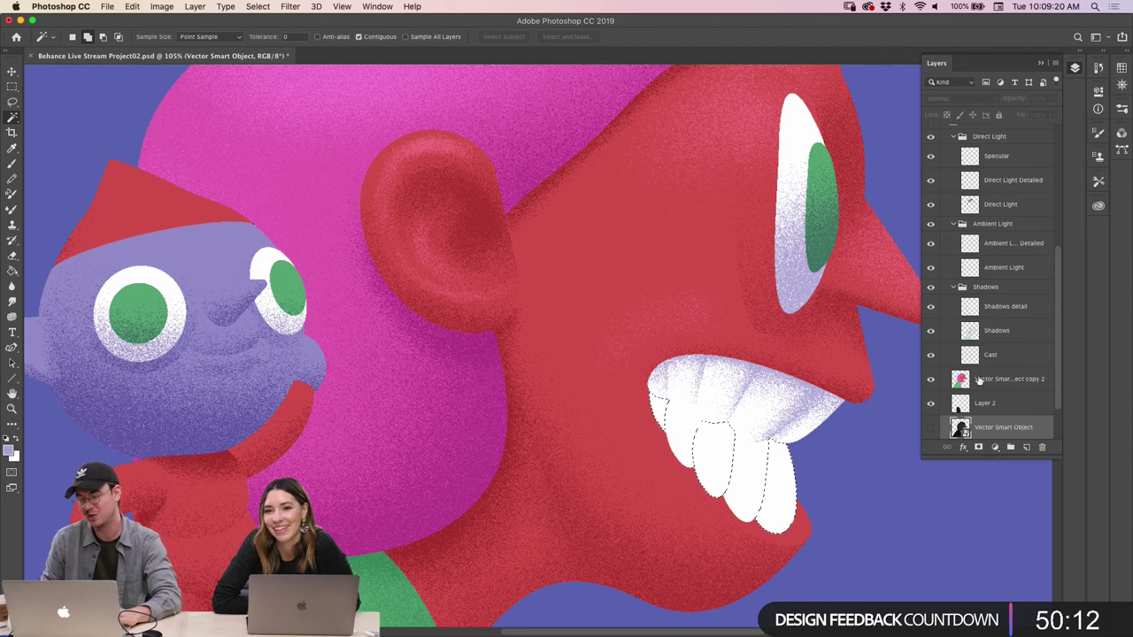
Brush grainy lavender shading onto the frontmost lower tooth on the Shadows layer and clear the selection
{"action": "left_click", "coordinate": [965, 386]}
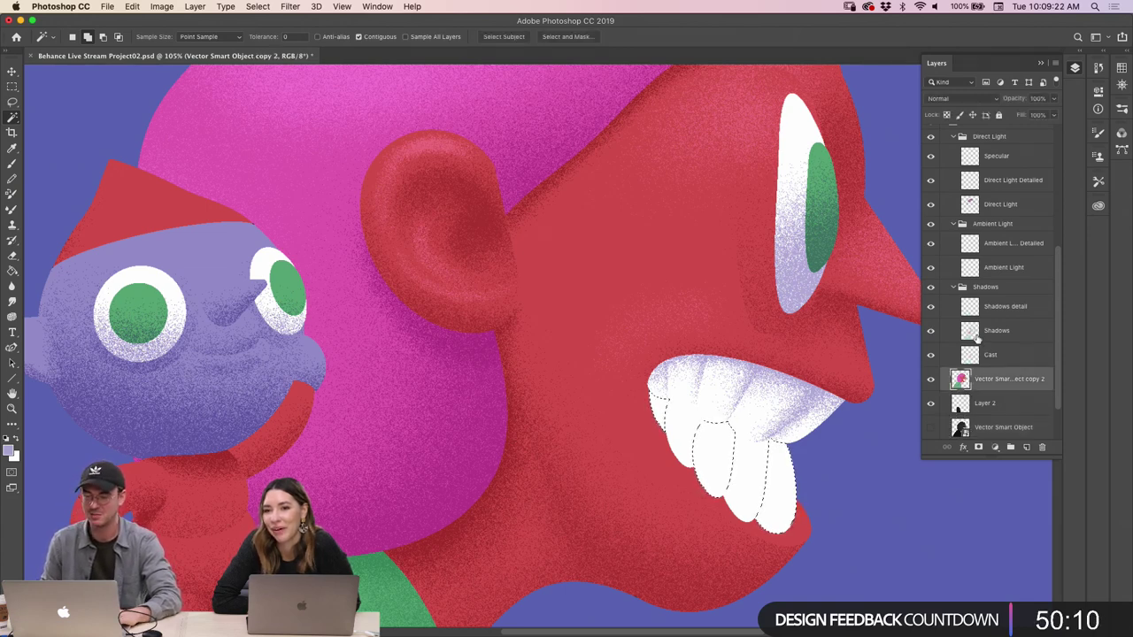
{"action": "left_click", "coordinate": [973, 335]}
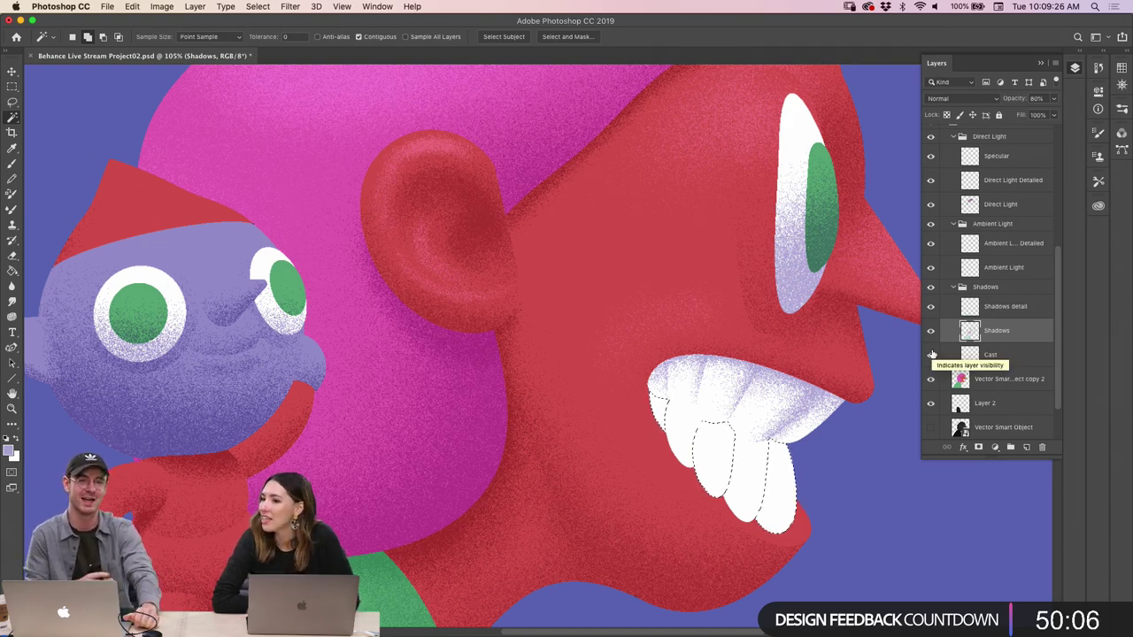
{"action": "key", "text": "b"}
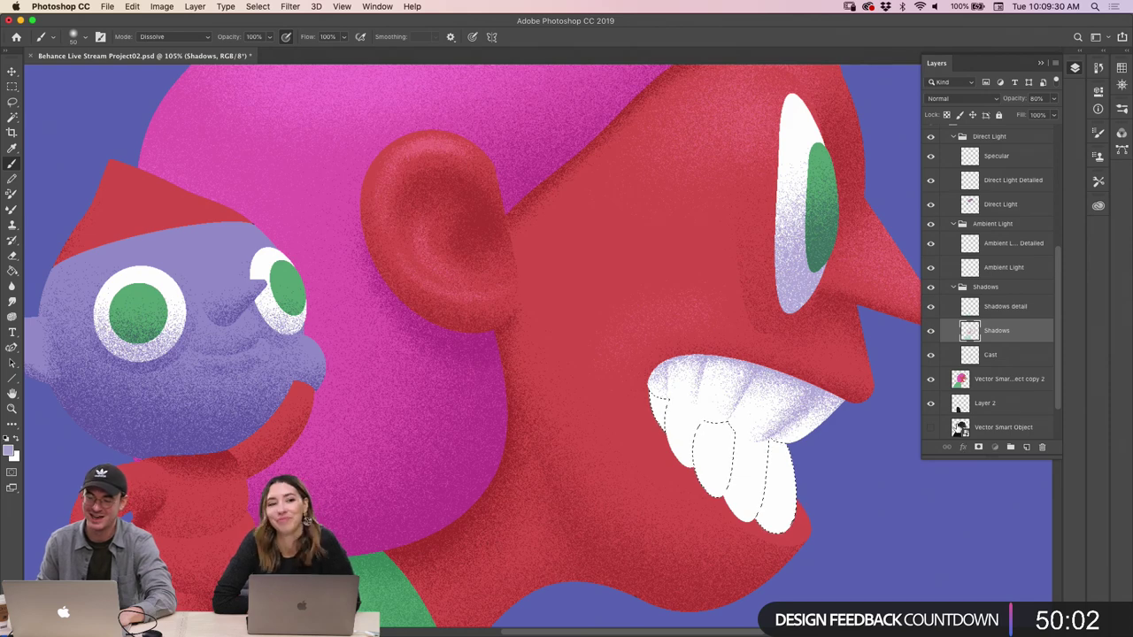
{"action": "left_click", "coordinate": [963, 428]}
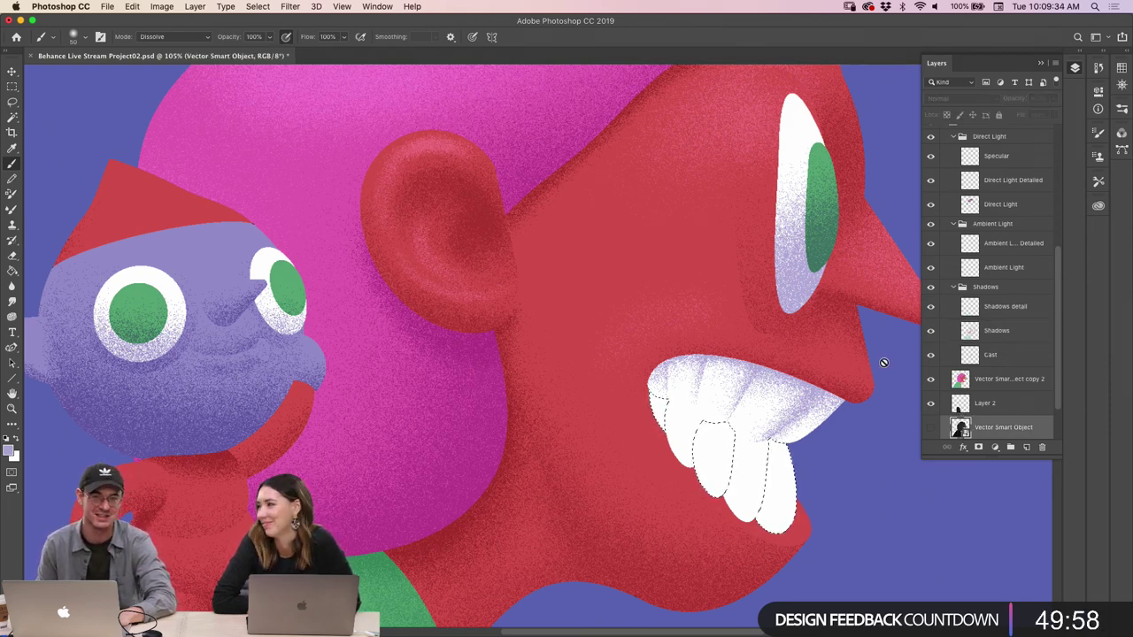
{"action": "left_click", "coordinate": [956, 330]}
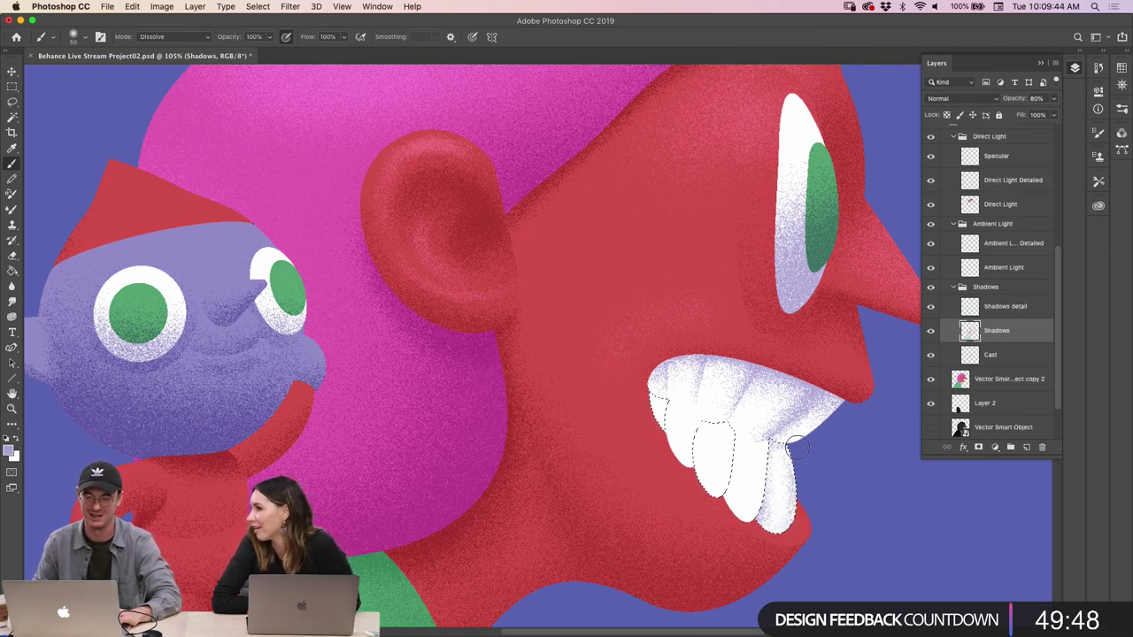
{"action": "key", "text": "super+d"}
Select the middle lower tooth from the Vector Smart Object layer, shade its top and front edge on the Shadows layer, and deselect it
{"action": "left_click", "coordinate": [963, 425]}
{"action": "key", "text": "w"}
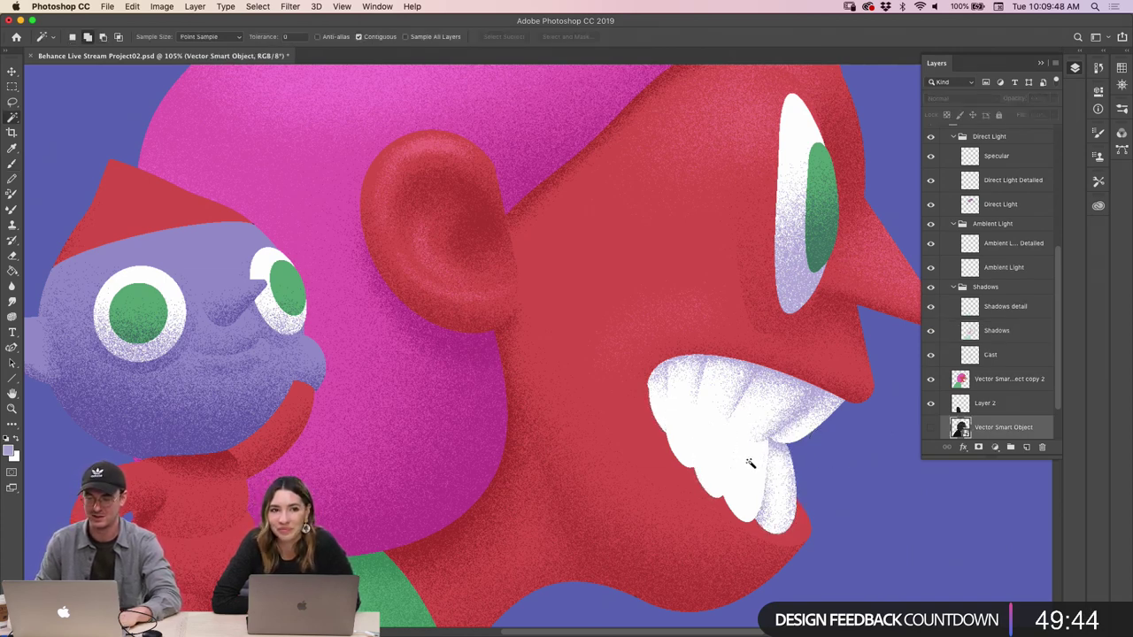
{"action": "left_click", "coordinate": [966, 340]}
{"action": "key", "text": "b"}
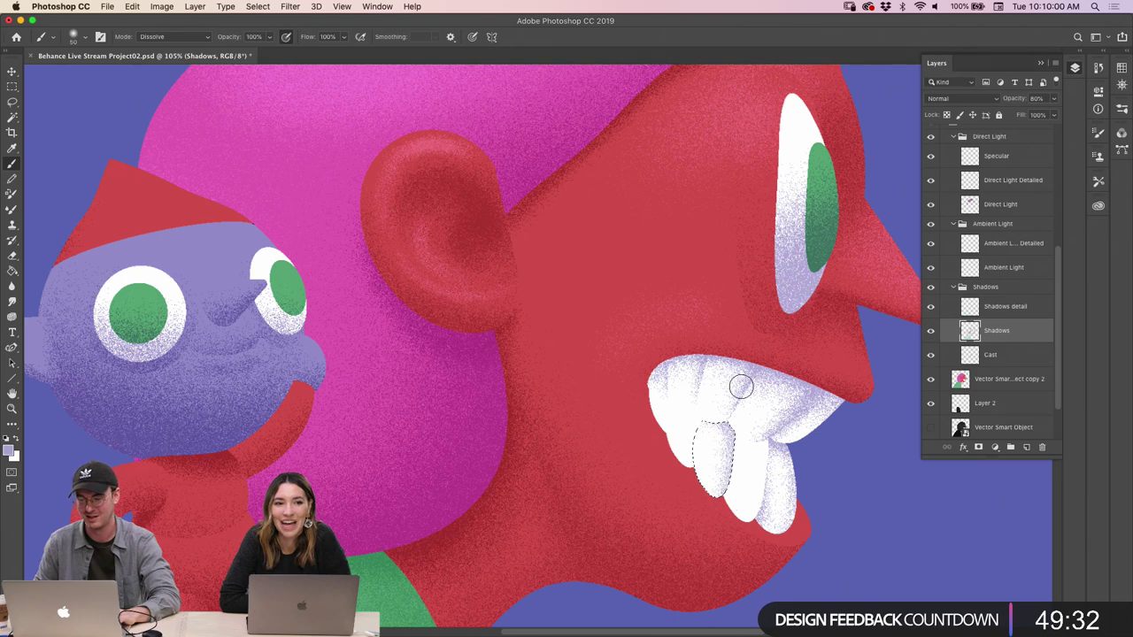
{"action": "key", "text": "ctrl+d"}
{"action": "key", "text": "z"}
{"action": "left_click_drag", "start_coordinate": [756, 463], "coordinate": [763, 476]}
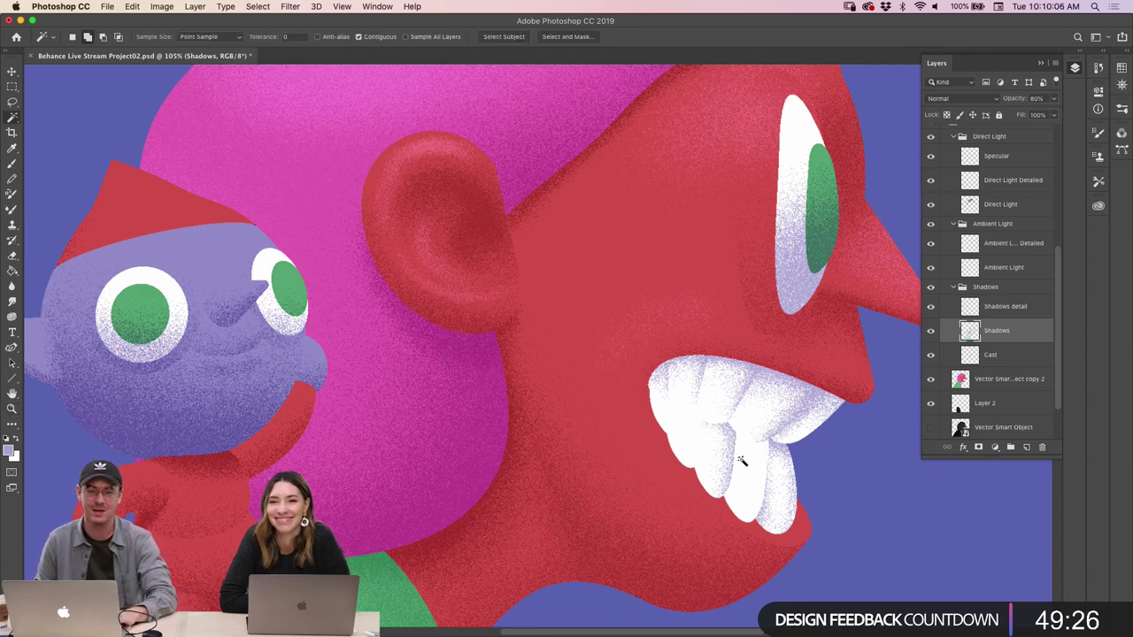
{"action": "left_click_drag", "start_coordinate": [752, 462], "coordinate": [759, 440]}
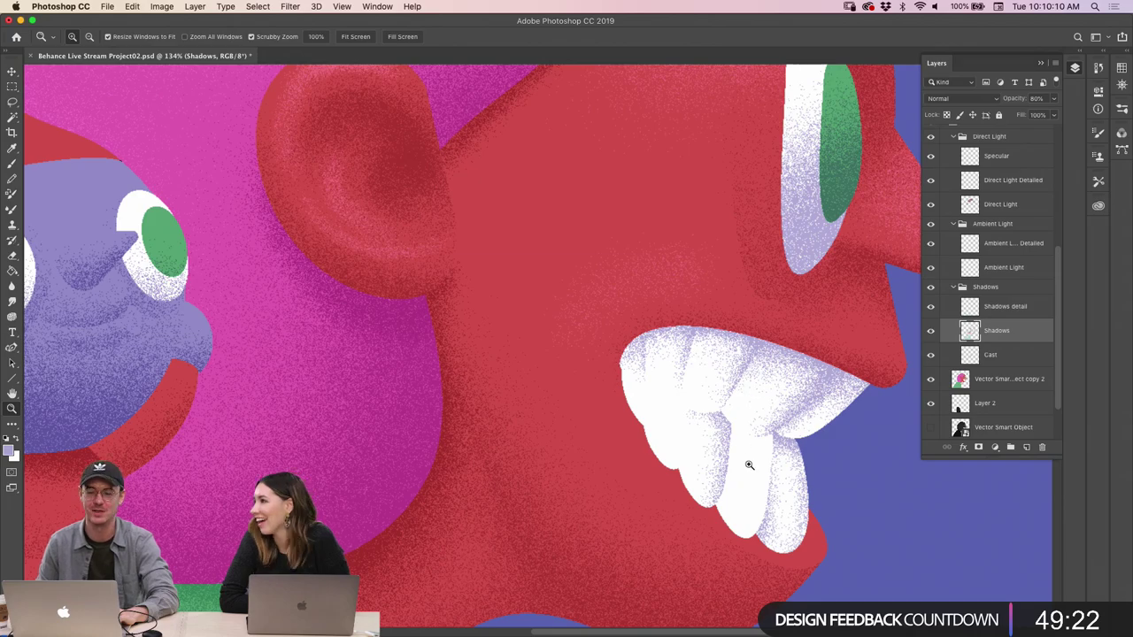
{"action": "left_click_drag", "start_coordinate": [747, 461], "coordinate": [749, 476]}
{"action": "key", "text": "w"}
{"action": "left_click", "coordinate": [619, 390]}
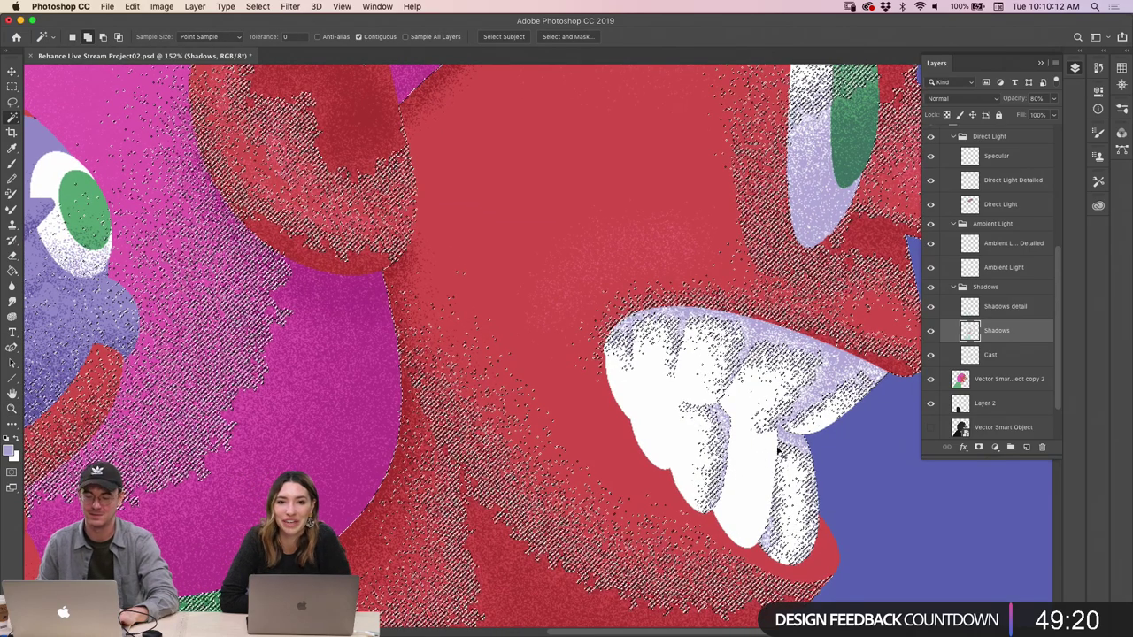
{"action": "key", "text": "super+d"}
Select the rearmost and second-from-front lower teeth from the Vector Smart Object layer, shade them with the Dissolve brush on the Shadows layer, and deselect
{"action": "left_click", "coordinate": [961, 428]}
{"action": "left_click", "coordinate": [628, 397]}
{"action": "key", "text": "z"}
{"action": "key", "text": "super+0"}
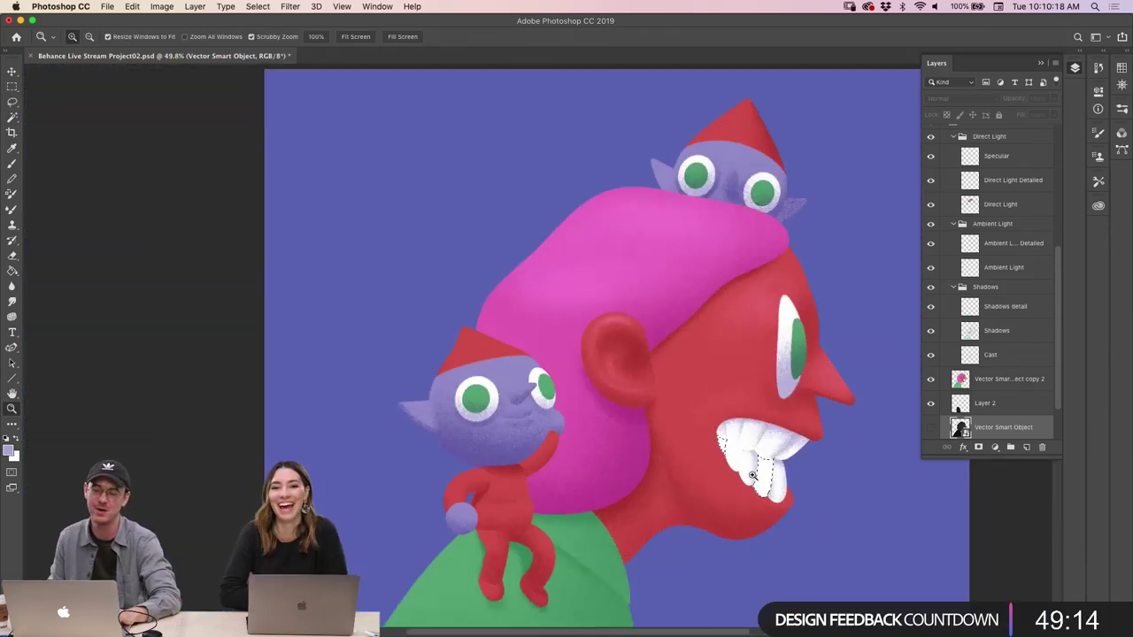
{"action": "left_click", "coordinate": [822, 503]}
{"action": "left_click", "coordinate": [812, 500]}
{"action": "key", "text": "b"}
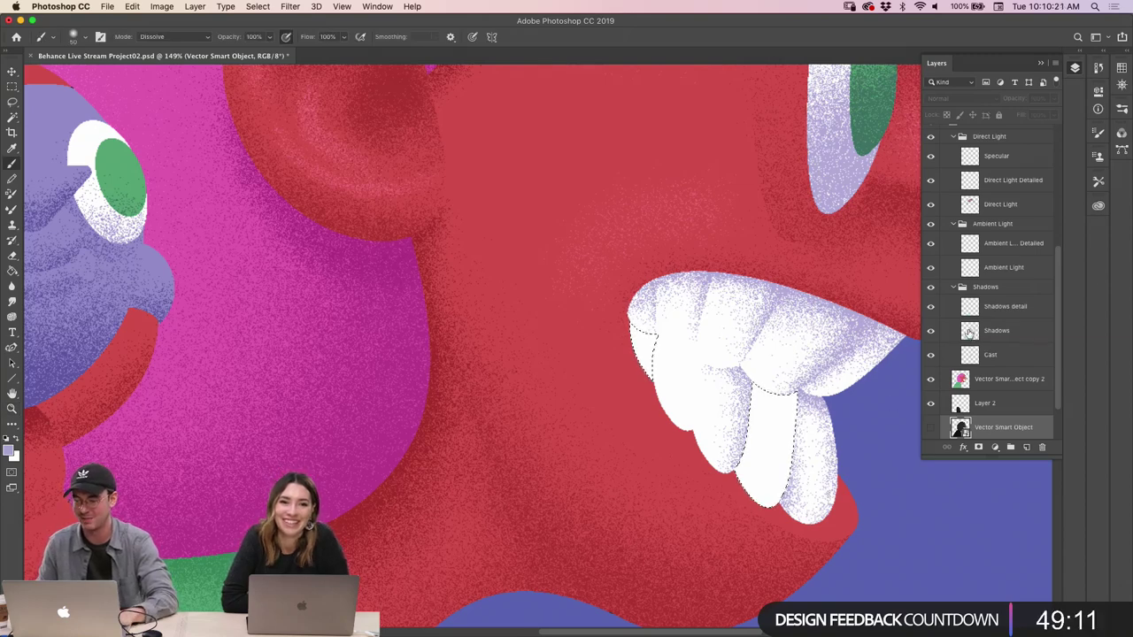
{"action": "left_click", "coordinate": [969, 330]}
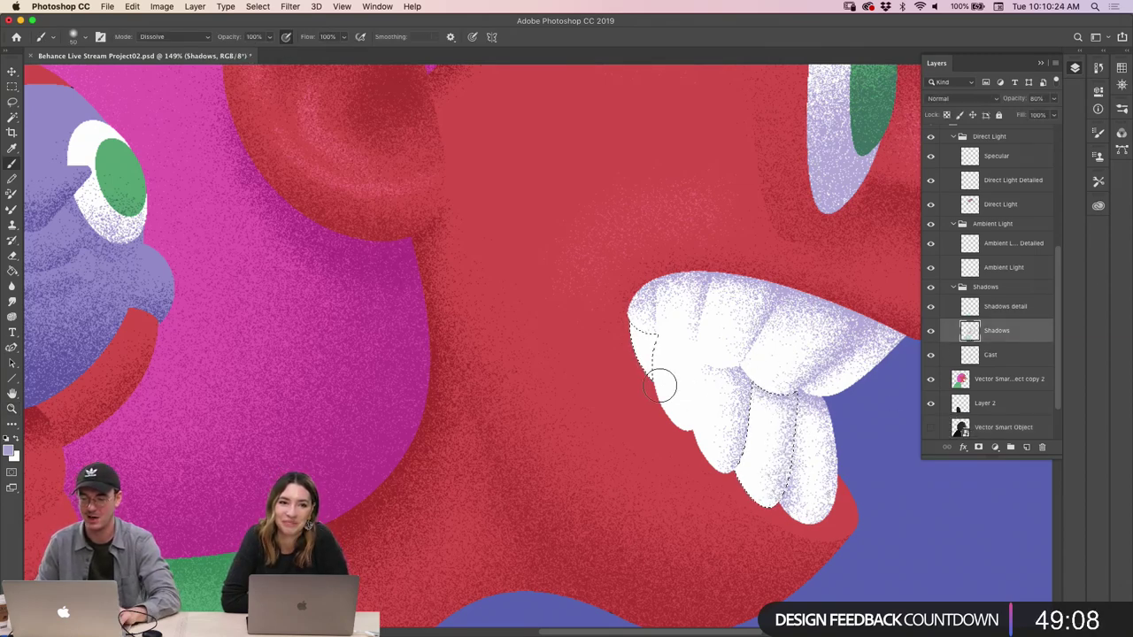
{"action": "key", "text": "super+d"}
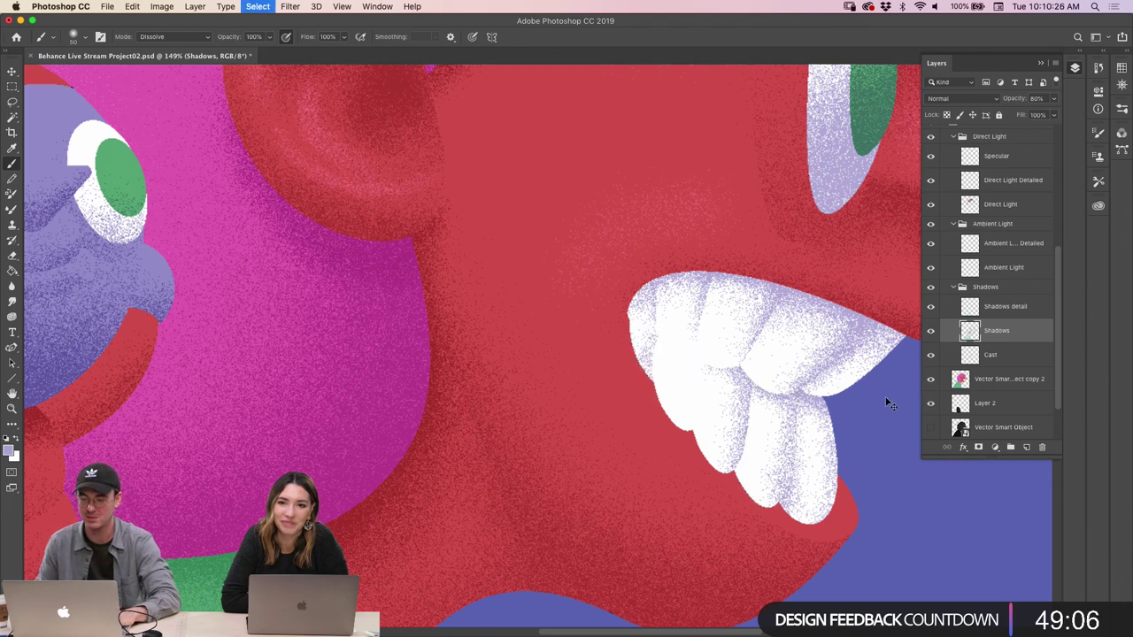
Select the remaining unshaded lower tooth from the Vector Smart Object layer and brush grainy shading along its edges on the Shadows layer
{"action": "left_click", "coordinate": [962, 426]}
{"action": "key", "text": "w"}
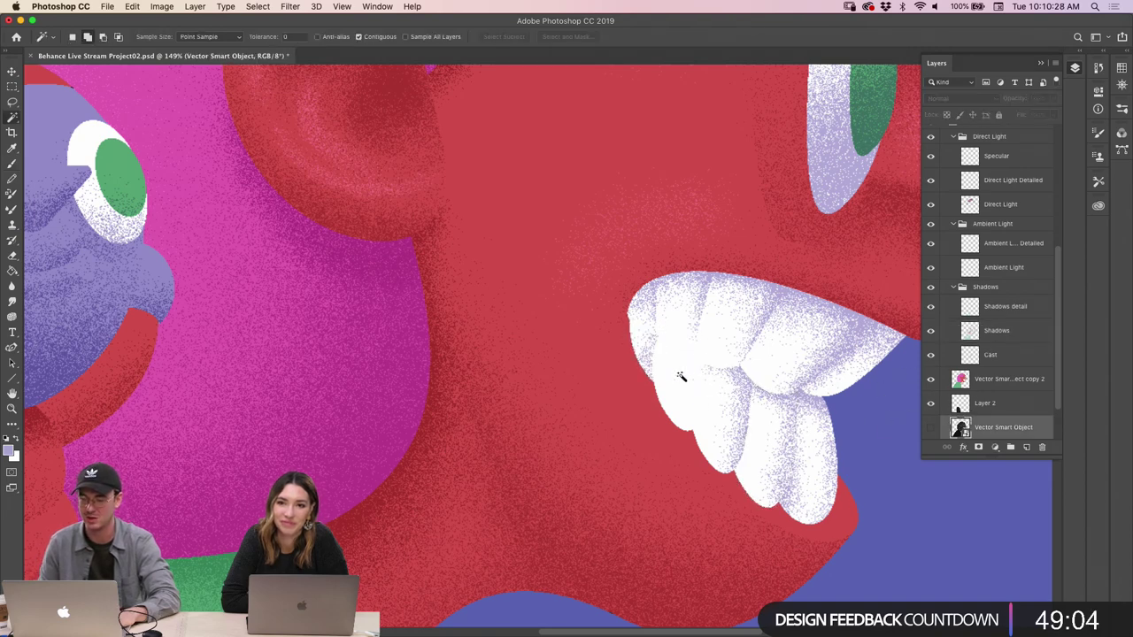
{"action": "left_click", "coordinate": [695, 371]}
{"action": "left_click", "coordinate": [967, 330]}
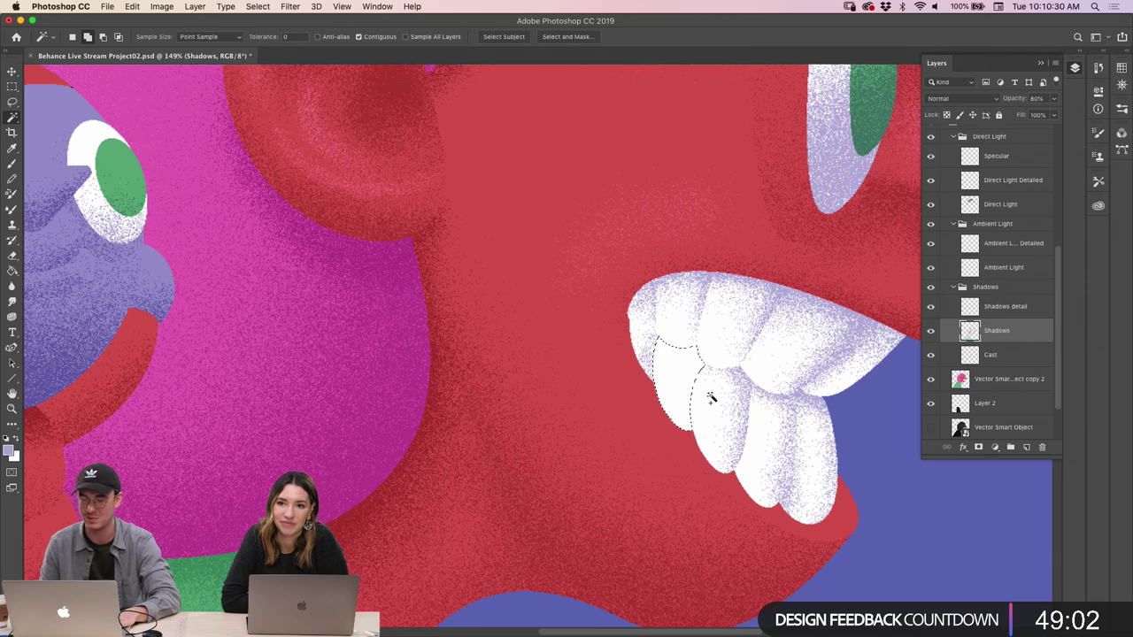
{"action": "key", "text": "b"}
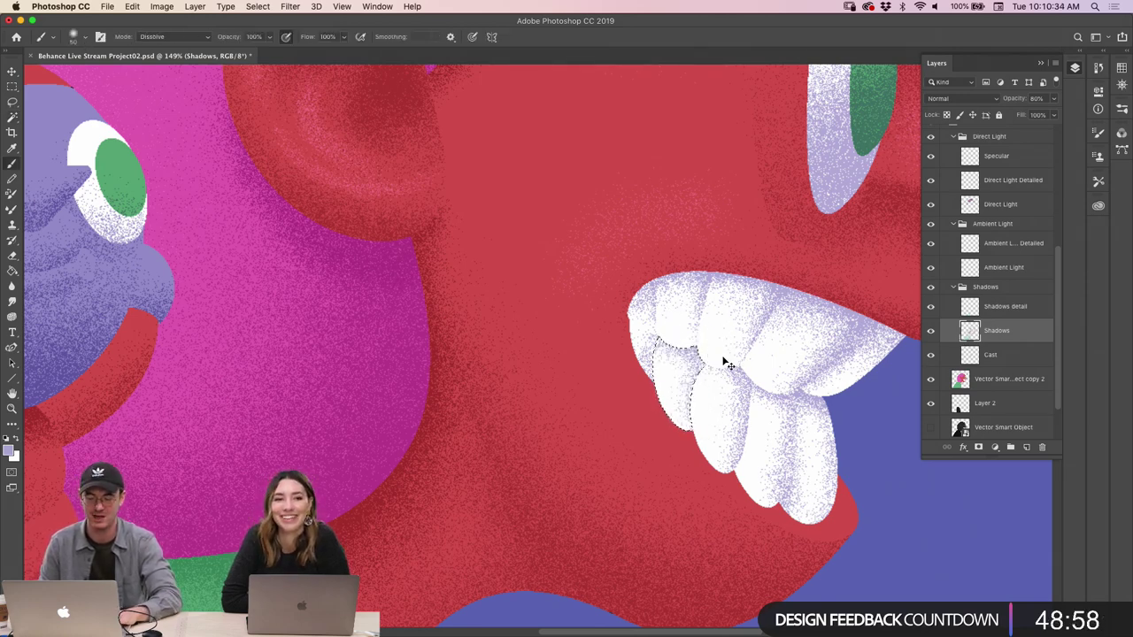
Select the lower tooth second from the back using the Vector Smart Object layer, and make the Shadows layer active
{"action": "key", "text": "z"}
{"action": "scroll", "coordinate": [739, 381], "scroll_direction": "down", "scroll_amount": 5}
{"action": "left_click_drag", "start_coordinate": [761, 406], "coordinate": [872, 375]}
{"action": "left_click", "coordinate": [951, 427]}
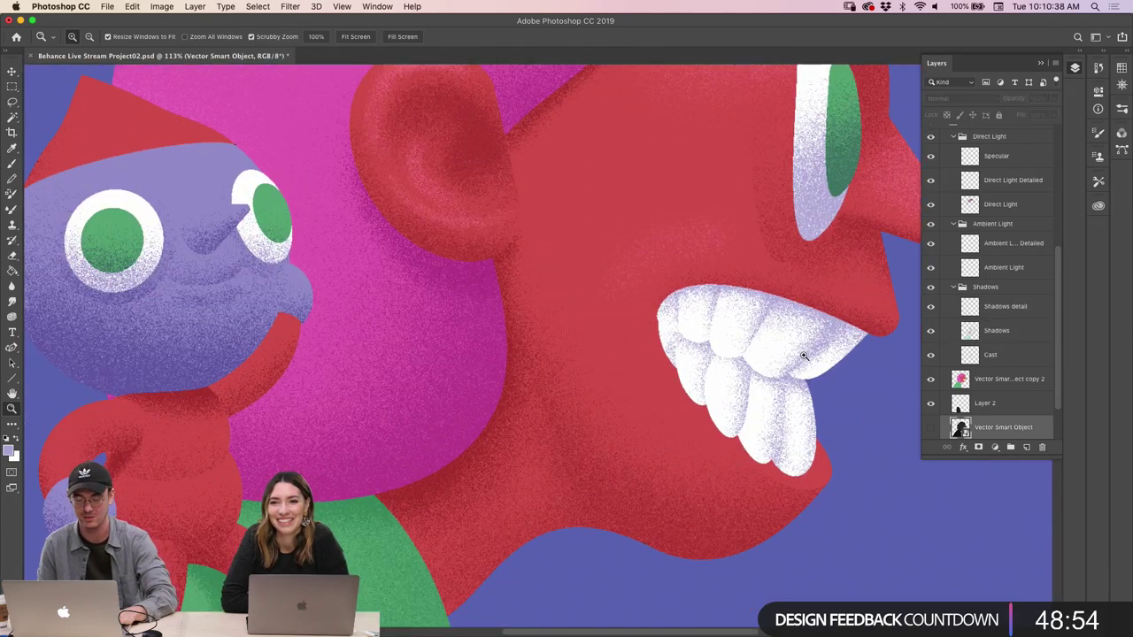
{"action": "key", "text": "b"}
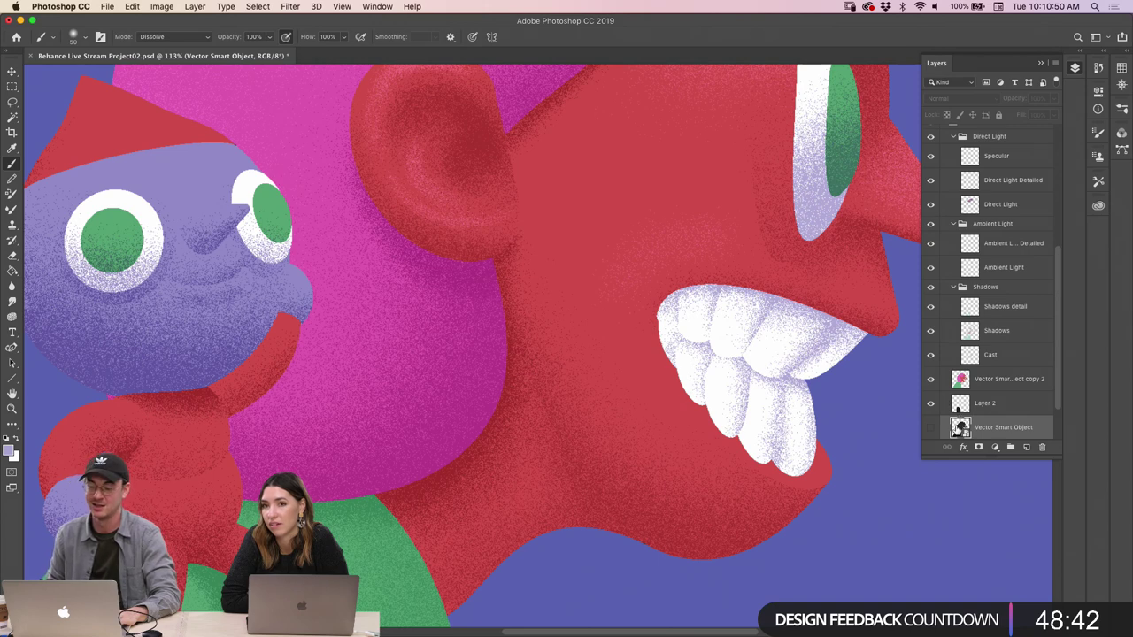
{"action": "key", "text": "w"}
{"action": "left_click", "coordinate": [745, 356]}
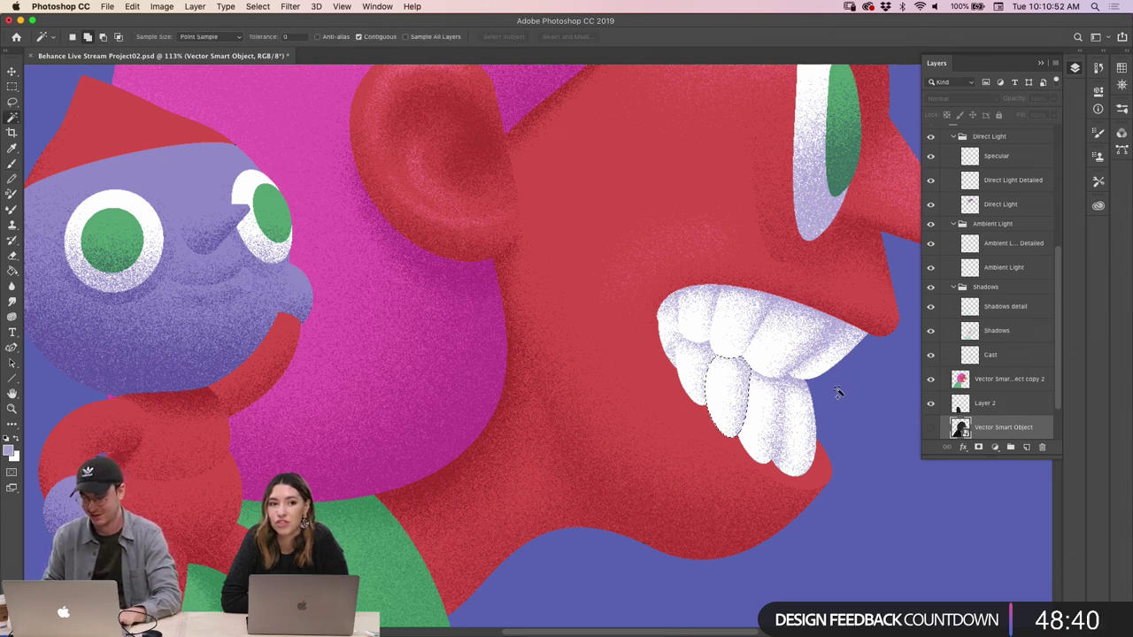
{"action": "left_click", "coordinate": [696, 371], "text": "super"}
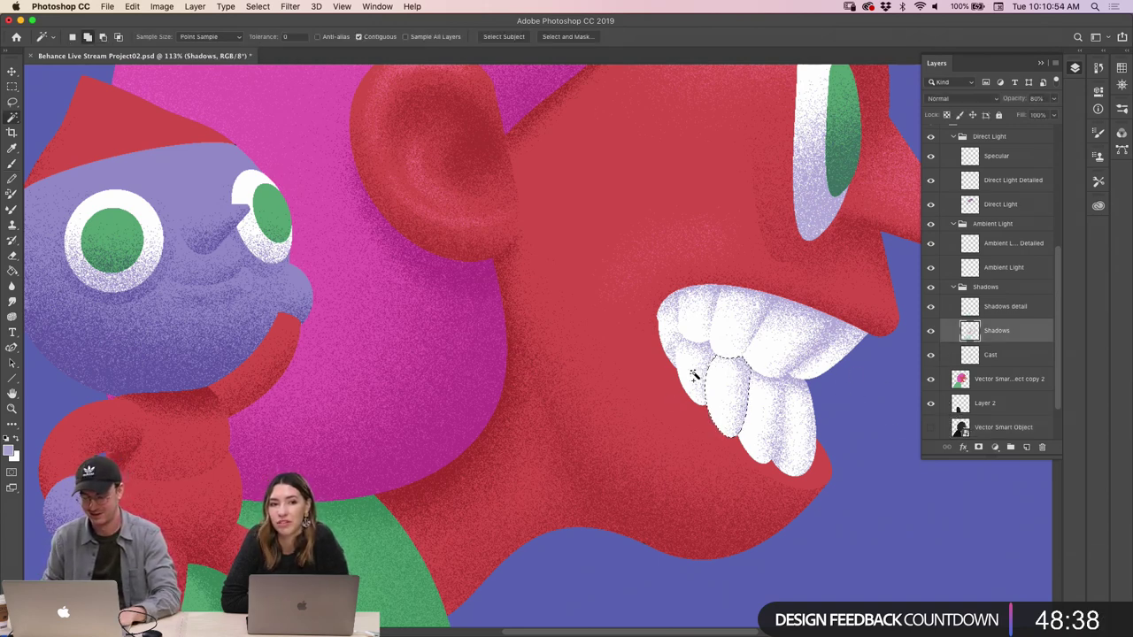
Brush grainy shading around the edges of the selected lower tooth on the Shadows layer and clear the selection
{"action": "key", "text": "b"}
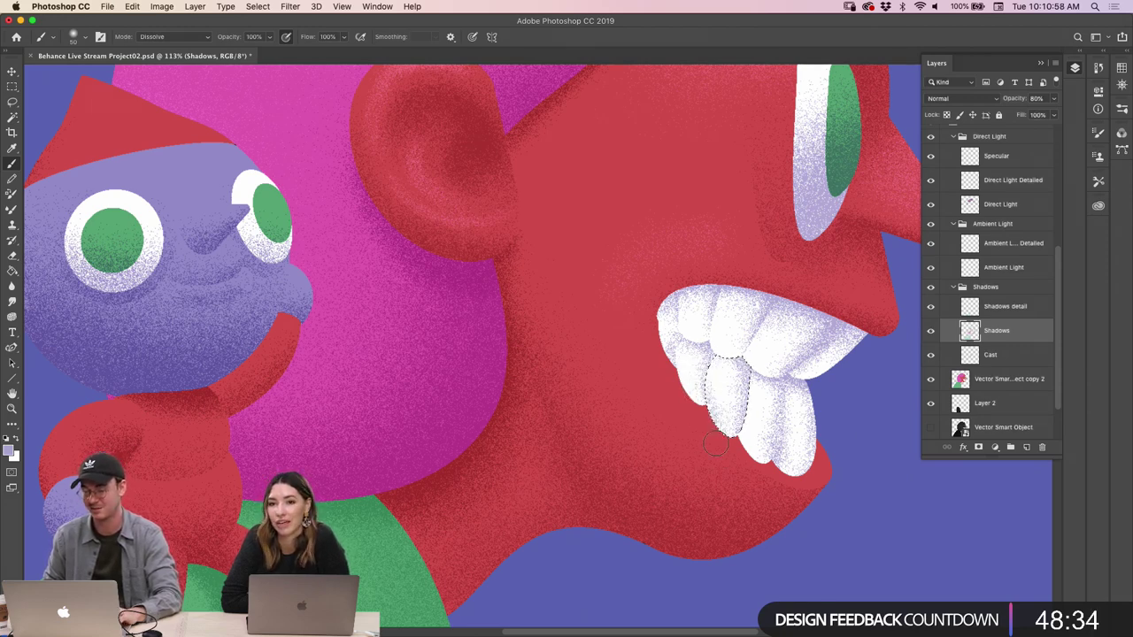
{"action": "key", "text": "super+d"}
{"action": "key", "text": "z"}
{"action": "mouse_move", "coordinate": [734, 383]}
{"action": "left_mouse_down"}
{"action": "mouse_move", "coordinate": [531, 383]}
{"action": "mouse_move", "coordinate": [734, 363]}
{"action": "left_mouse_up"}
{"action": "key", "text": "super+z"}
{"action": "key", "text": "super+d"}
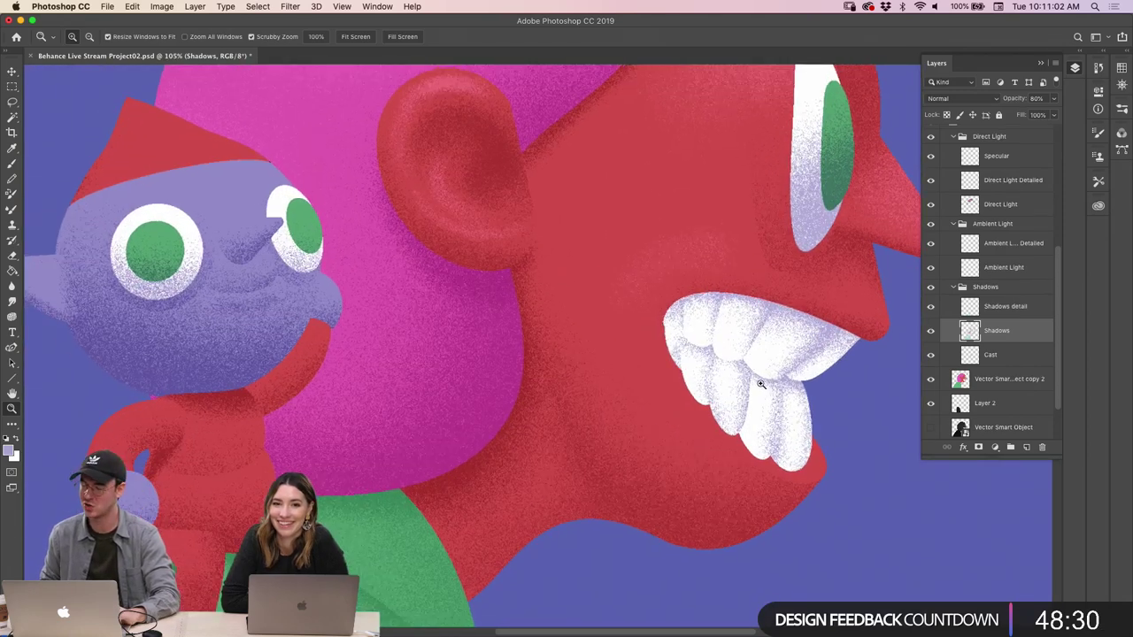
Select all the upper and lower teeth together from the Vector Smart Object layer and return to the Shadows layer
{"action": "left_click", "coordinate": [962, 427]}
{"action": "key", "text": "w"}
{"action": "left_click", "coordinate": [751, 409], "text": "shift"}
{"action": "left_click", "coordinate": [697, 324], "text": "shift"}
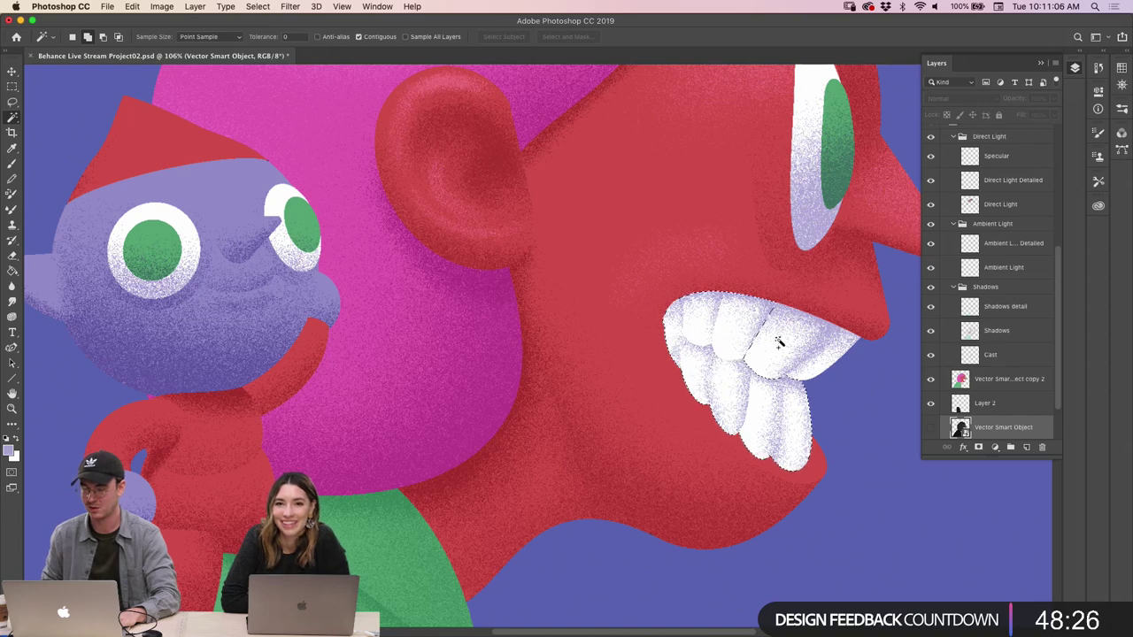
{"action": "left_click", "coordinate": [977, 337]}
Enlarge the Dissolve brush to 200 px and brush broad grainy shading over the selected teeth, covering the front lower ones
{"action": "key", "text": "b"}
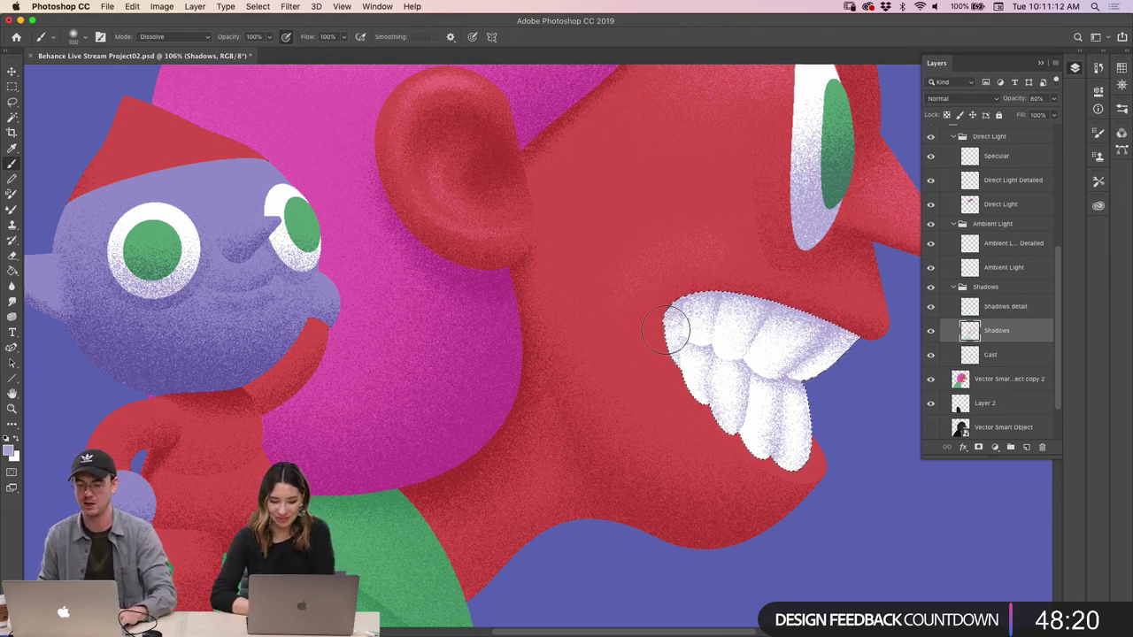
{"action": "key", "text": "z"}
{"action": "mouse_move", "coordinate": [829, 373]}
{"action": "left_mouse_down"}
{"action": "mouse_move", "coordinate": [690, 381]}
{"action": "mouse_move", "coordinate": [764, 399]}
{"action": "left_mouse_up"}
{"action": "key", "text": "b"}
{"action": "key", "text": "bracketright"}
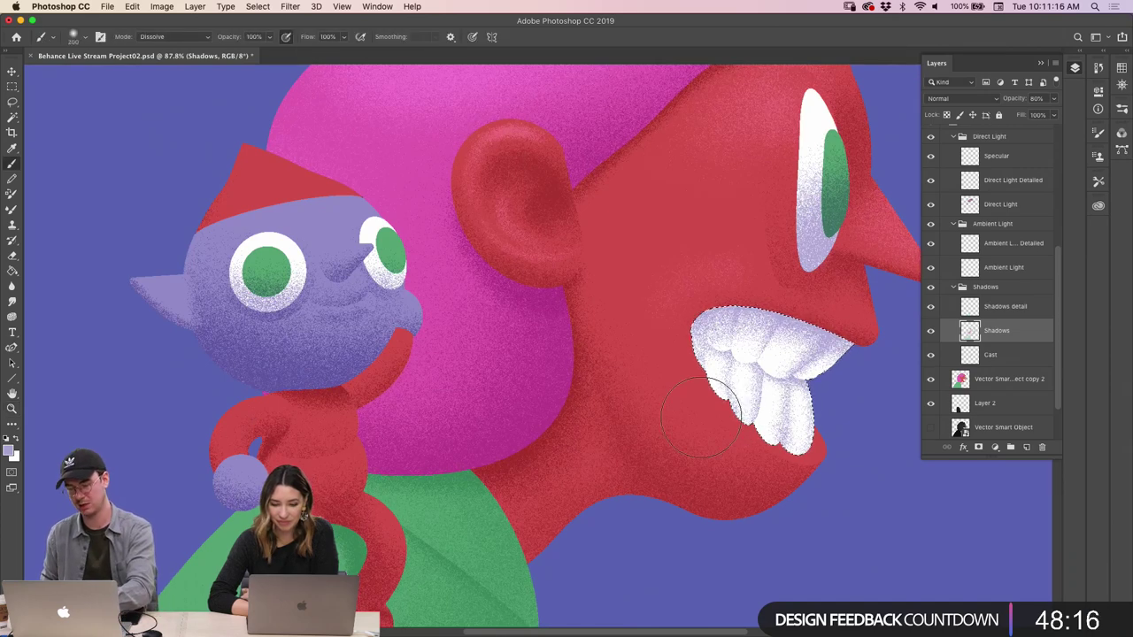
{"action": "left_click_drag", "start_coordinate": [823, 419], "coordinate": [785, 450]}
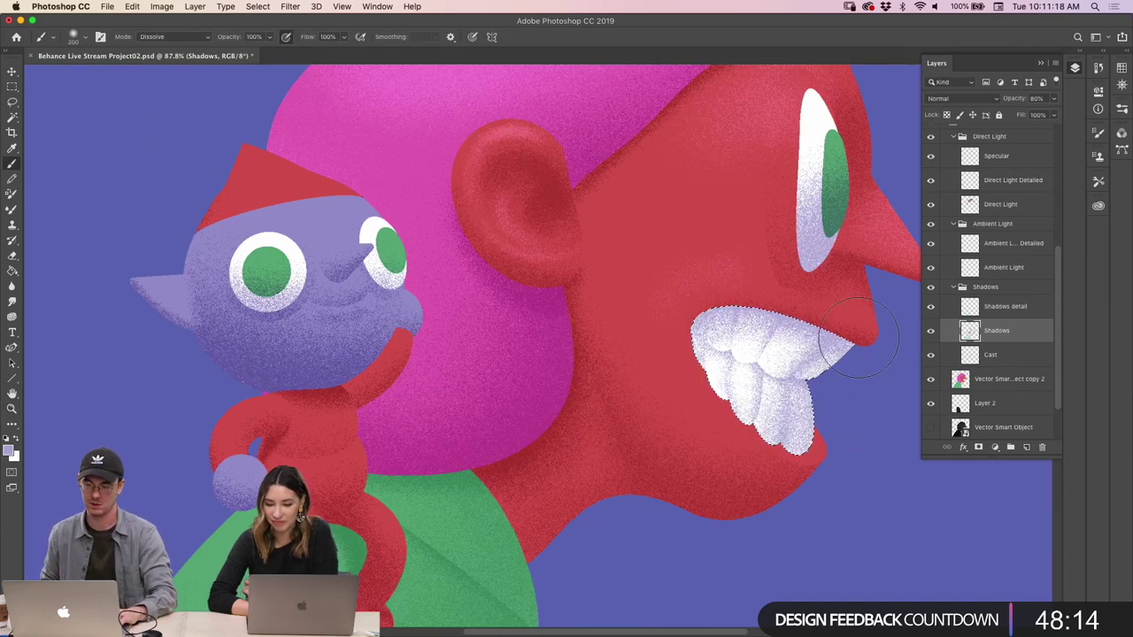
Deepen the broad lavender shading across the front and lower teeth on the Shadows layer and clear the selection
{"action": "key", "text": "z"}
{"action": "mouse_move", "coordinate": [664, 398]}
{"action": "left_mouse_down"}
{"action": "mouse_move", "coordinate": [548, 416]}
{"action": "mouse_move", "coordinate": [799, 431]}
{"action": "mouse_move", "coordinate": [779, 432]}
{"action": "mouse_move", "coordinate": [817, 418]}
{"action": "mouse_move", "coordinate": [761, 442]}
{"action": "mouse_move", "coordinate": [812, 428]}
{"action": "left_mouse_up"}
{"action": "key", "text": "b"}
{"action": "key", "text": "z"}
{"action": "key", "text": "b"}
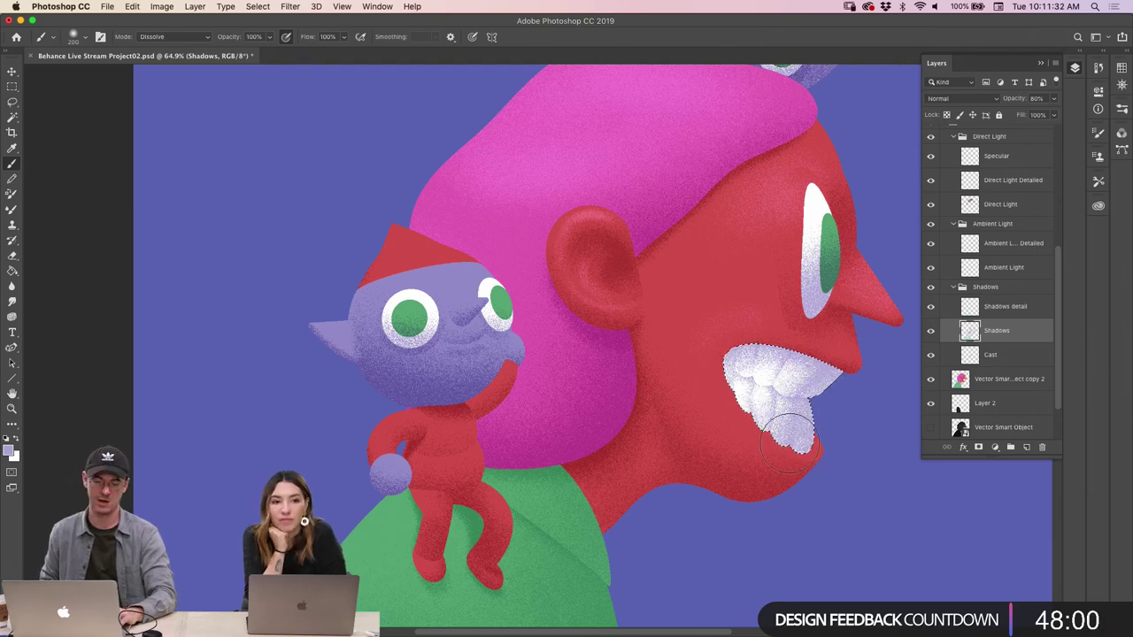
{"action": "key", "text": "z"}
{"action": "left_click_drag", "start_coordinate": [797, 435], "coordinate": [731, 423]}
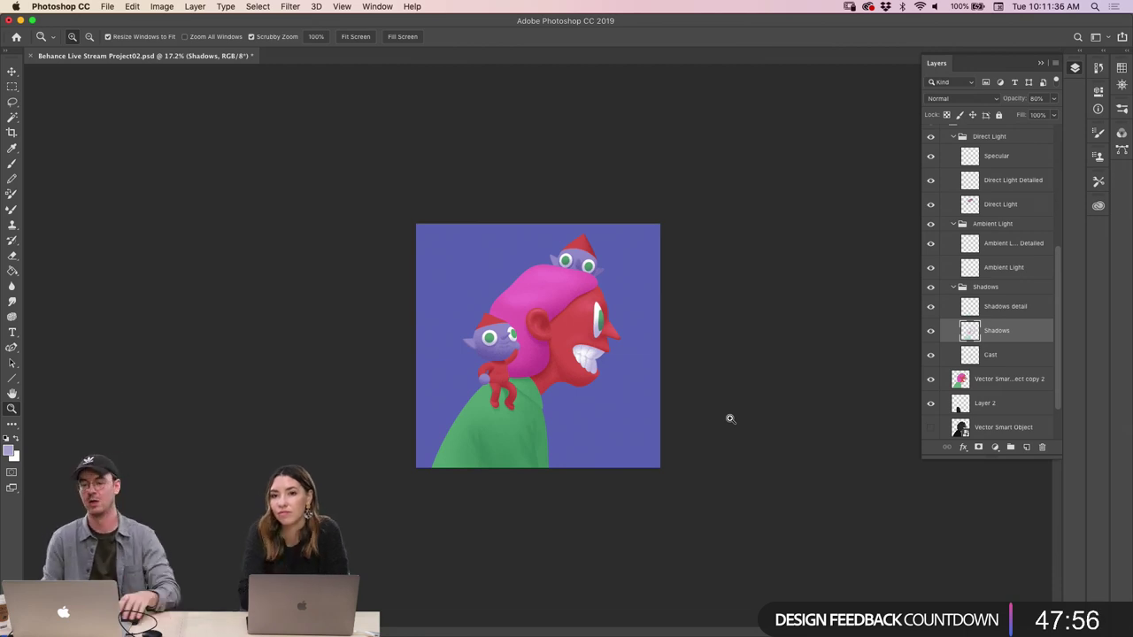
{"action": "left_click_drag", "start_coordinate": [728, 398], "coordinate": [724, 378]}
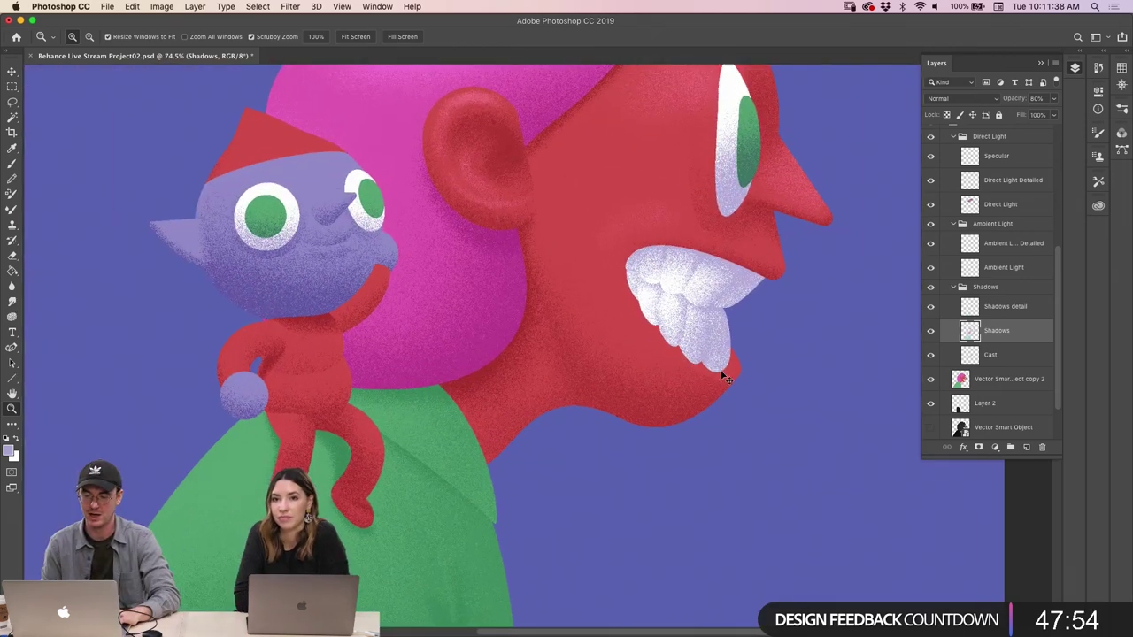
{"action": "left_click_drag", "start_coordinate": [716, 310], "coordinate": [680, 289]}
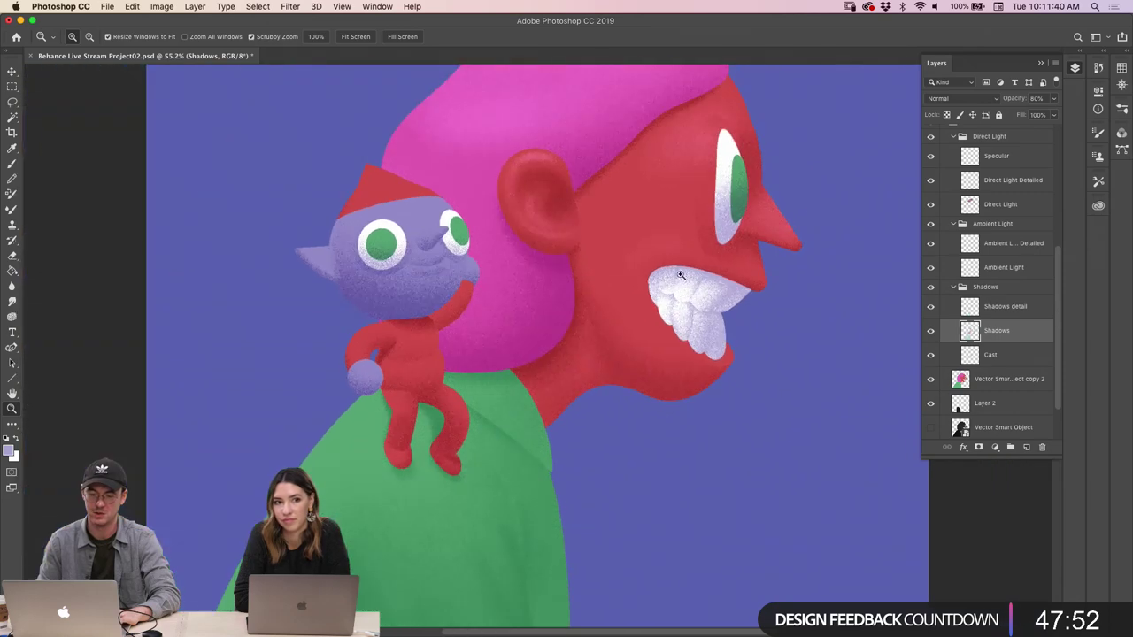
Select the person's whole green shirt, including the area behind the elf, from the Vector Smart Object layer
{"action": "left_click_drag", "start_coordinate": [627, 190], "coordinate": [777, 291]}
{"action": "left_click", "coordinate": [962, 428]}
{"action": "key", "text": "w"}
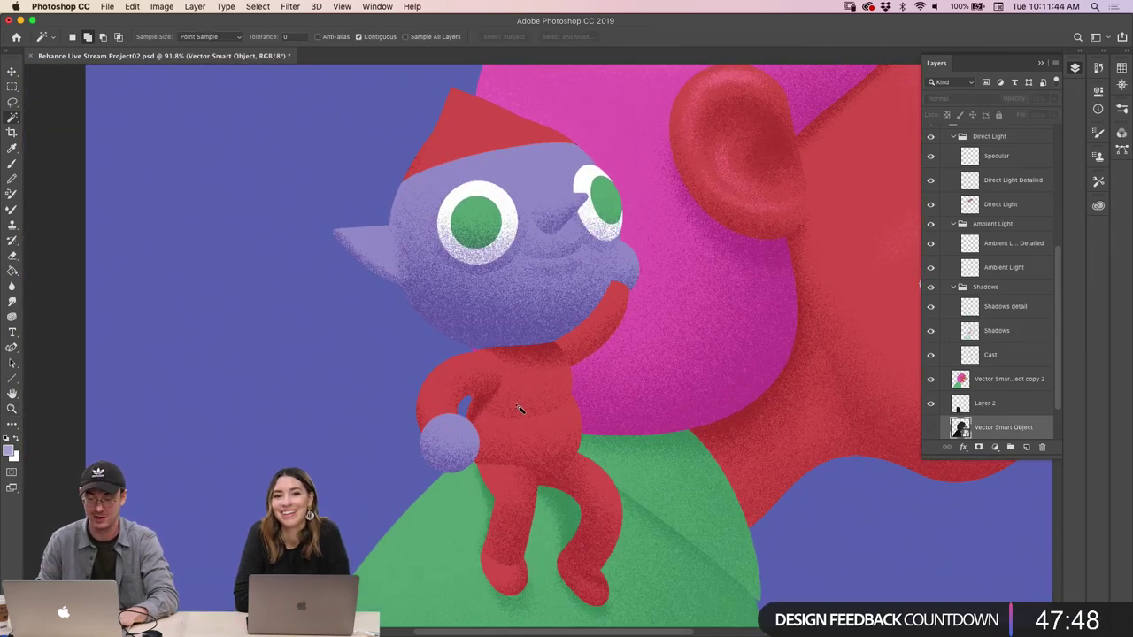
{"action": "scroll", "coordinate": [1035, 310], "scroll_direction": "down", "scroll_amount": 3}
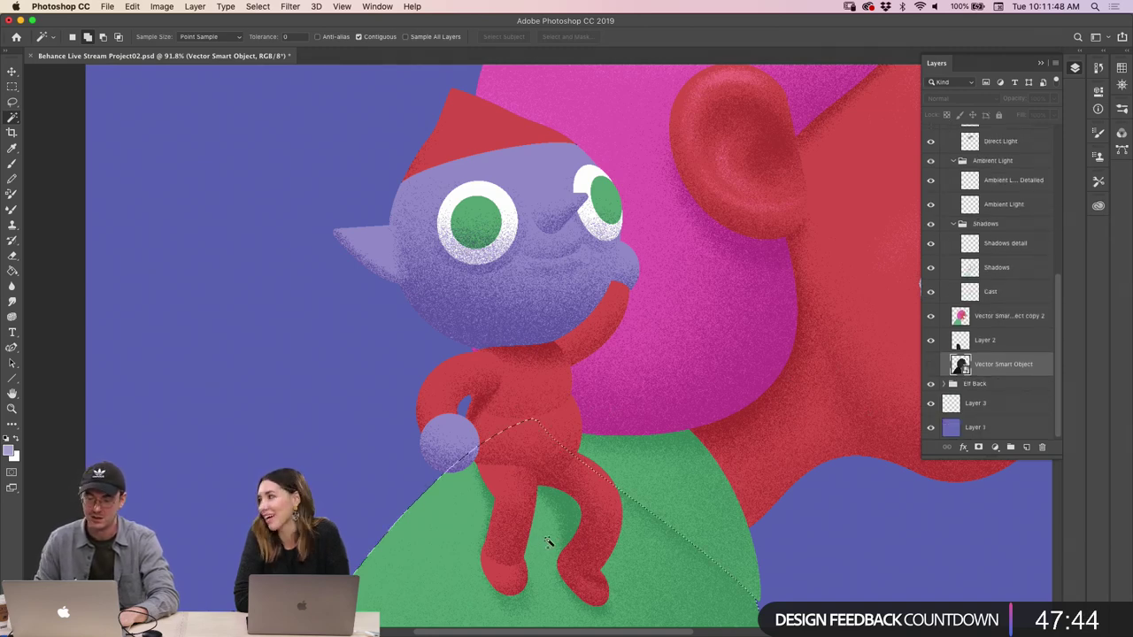
{"action": "key", "text": "h"}
{"action": "scroll", "coordinate": [542, 546], "scroll_direction": "down", "scroll_amount": 5}
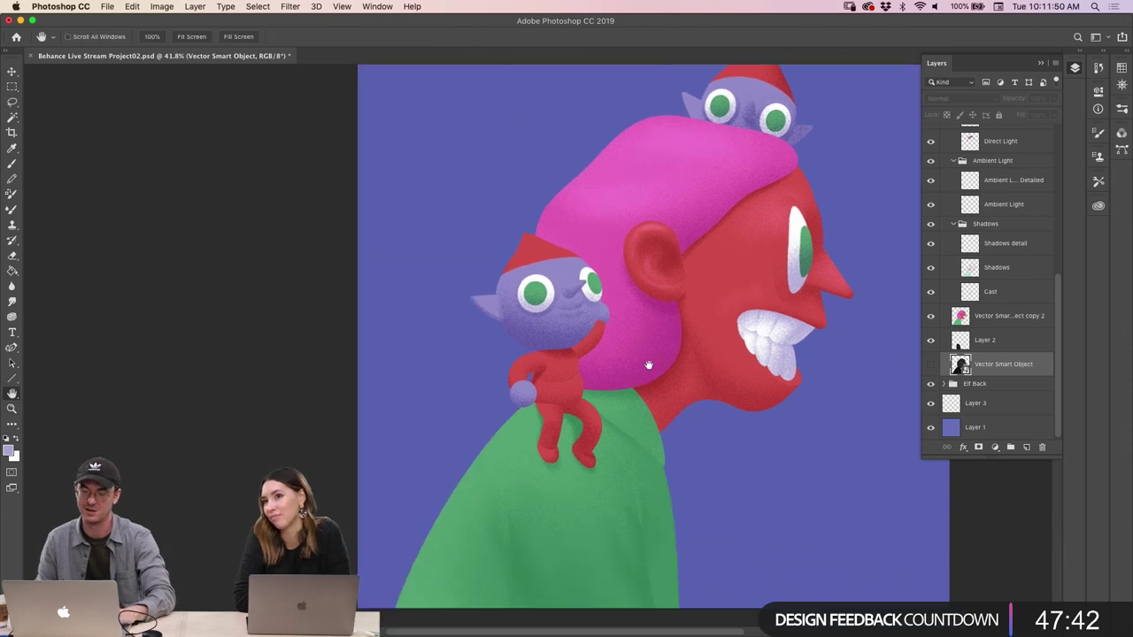
{"action": "key", "text": "z"}
{"action": "scroll", "coordinate": [824, 379], "scroll_direction": "down", "scroll_amount": 2}
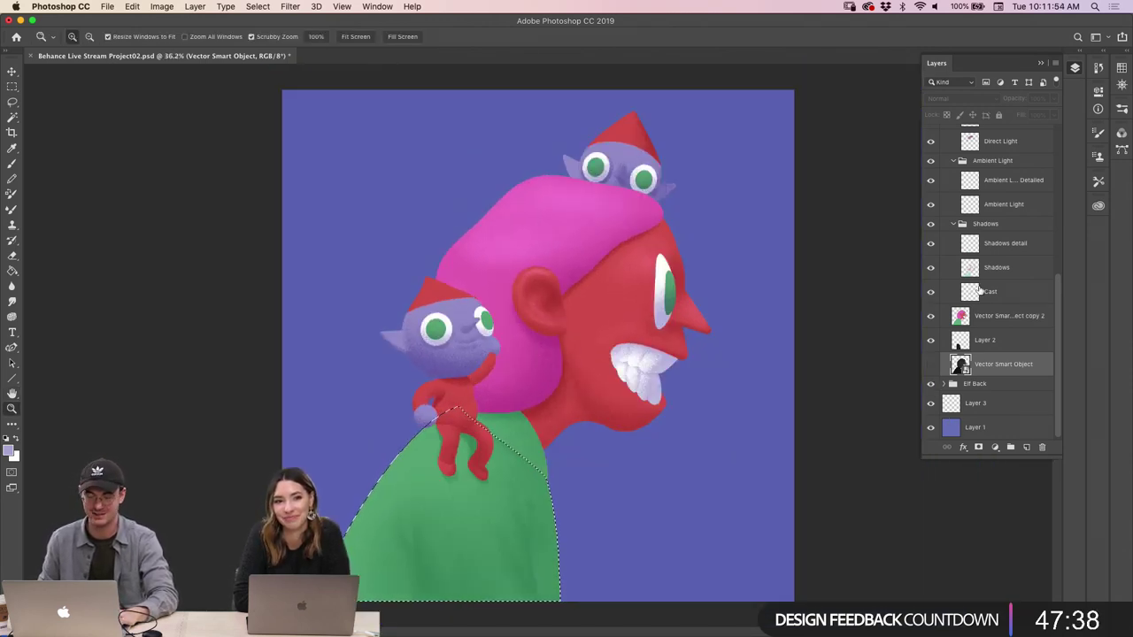
Review the layer stack from the background layers through the person's base artwork to the Shadows detail and Ambient Light layers
{"action": "left_click", "coordinate": [952, 421]}
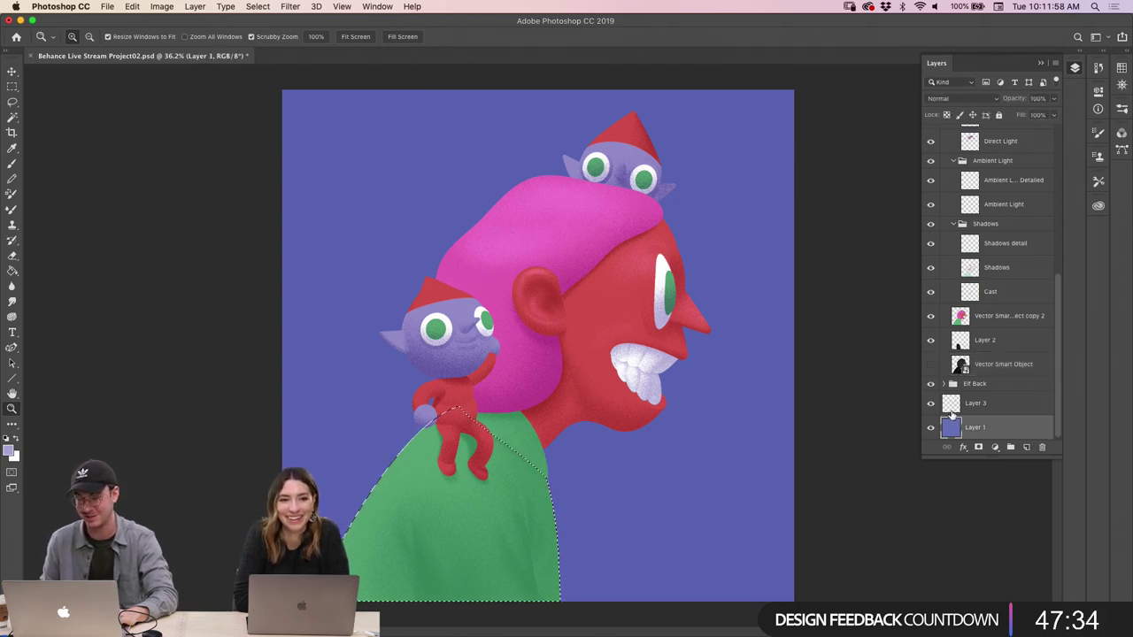
{"action": "left_click", "coordinate": [955, 408]}
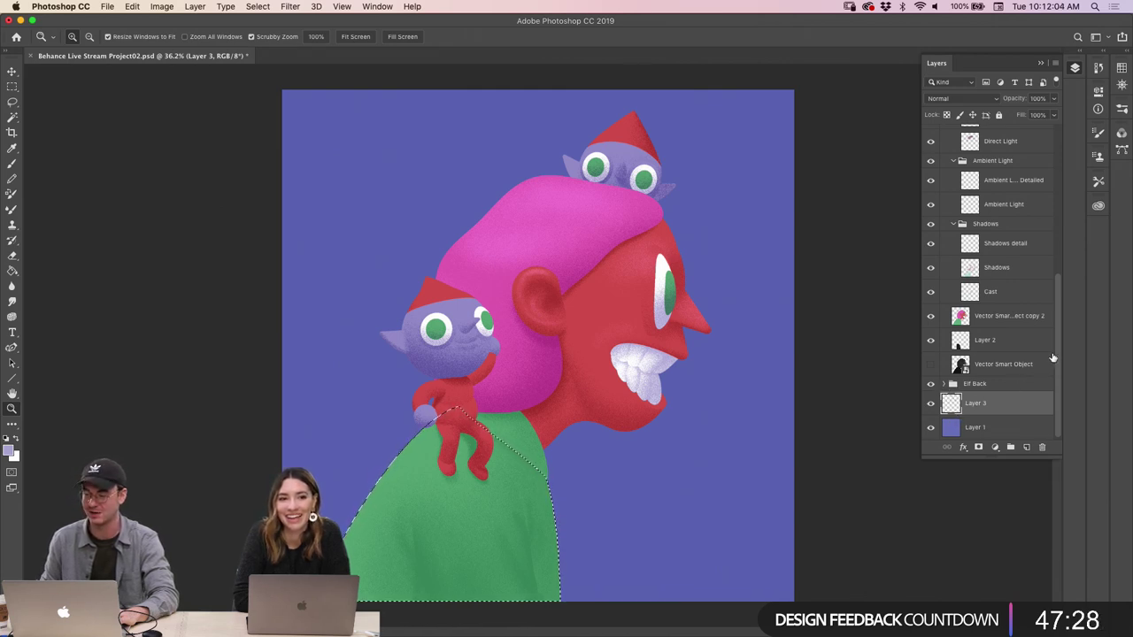
{"action": "left_click", "coordinate": [988, 367]}
{"action": "left_click", "coordinate": [978, 323]}
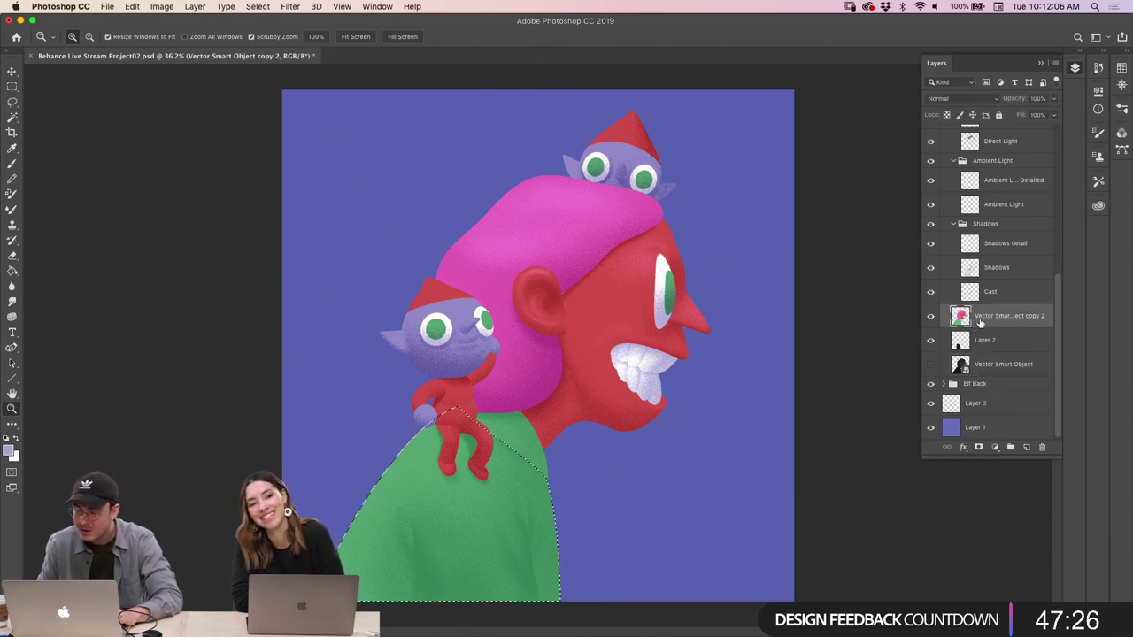
{"action": "key", "text": "super+d"}
{"action": "left_click", "coordinate": [973, 251]}
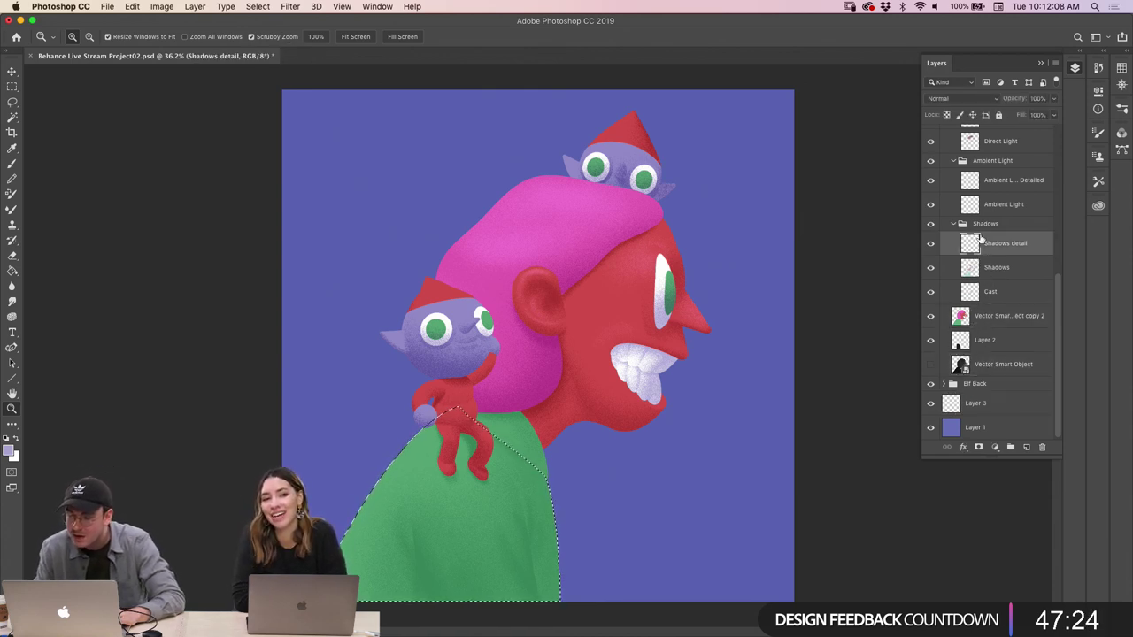
{"action": "left_click", "coordinate": [977, 211]}
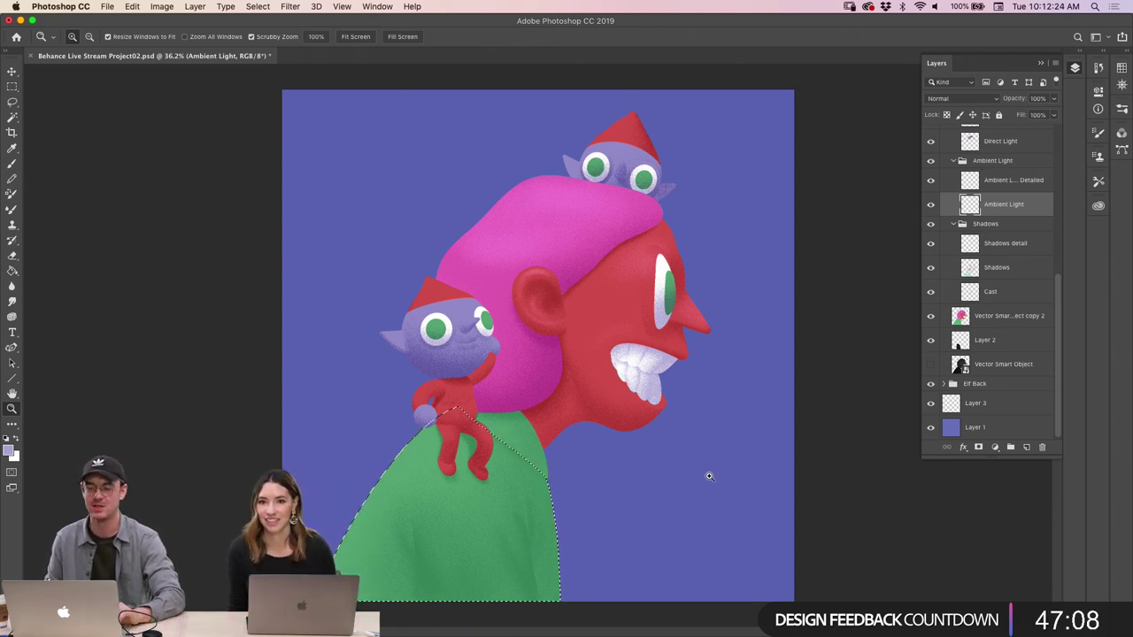
{"action": "left_click", "coordinate": [955, 426]}
{"action": "left_click", "coordinate": [955, 408]}
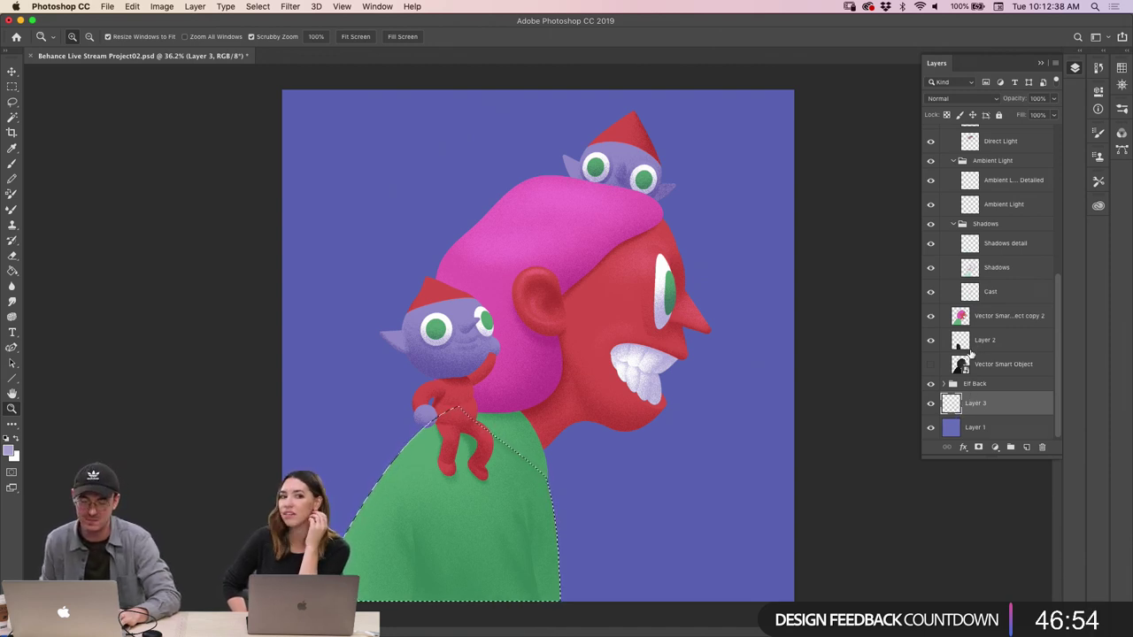
Make the person's Direct Light layer active and set the foreground colour to green #639774
{"action": "left_click_drag", "start_coordinate": [1056, 287], "coordinate": [1056, 223]}
{"action": "left_click", "coordinate": [968, 258]}
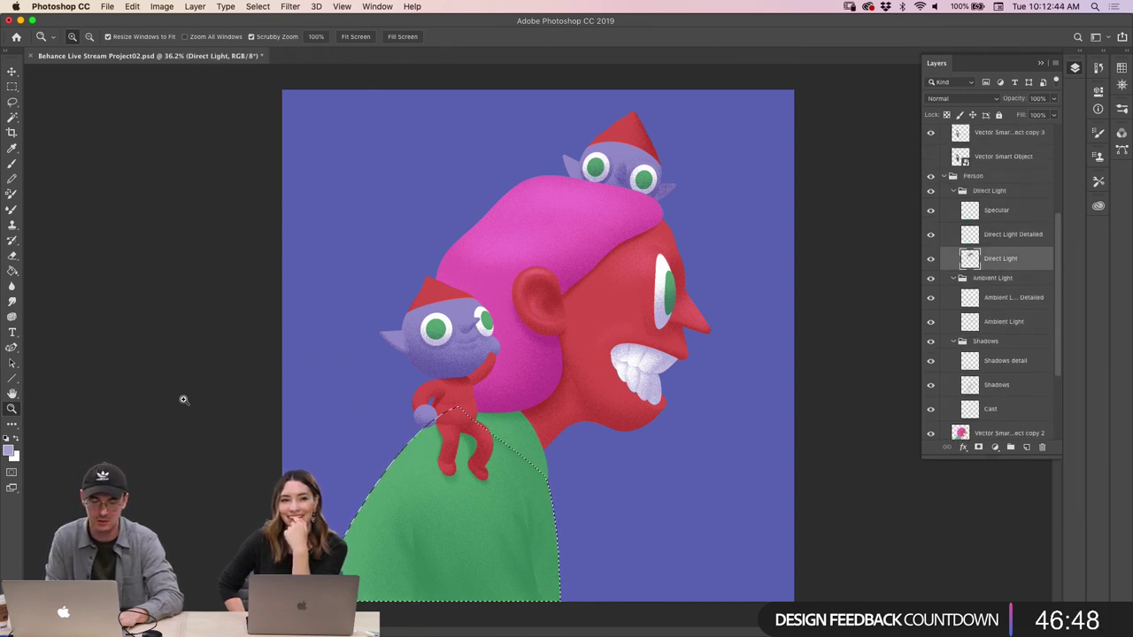
{"action": "left_click", "coordinate": [10, 449]}
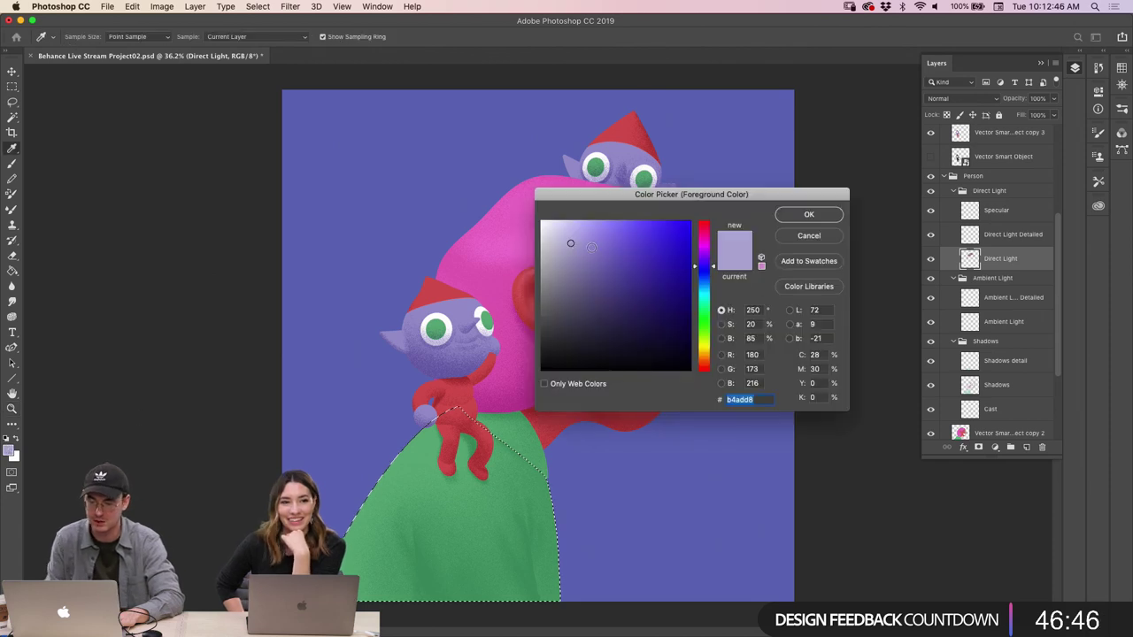
{"action": "left_click_drag", "start_coordinate": [705, 267], "coordinate": [705, 312]}
{"action": "left_click_drag", "start_coordinate": [579, 266], "coordinate": [592, 283]}
{"action": "left_click", "coordinate": [808, 214]}
Enlarge the Dissolve brush to 600 px, try light strokes on the selected shirt, and undo them
{"action": "key", "text": "z"}
{"action": "key", "text": "b"}
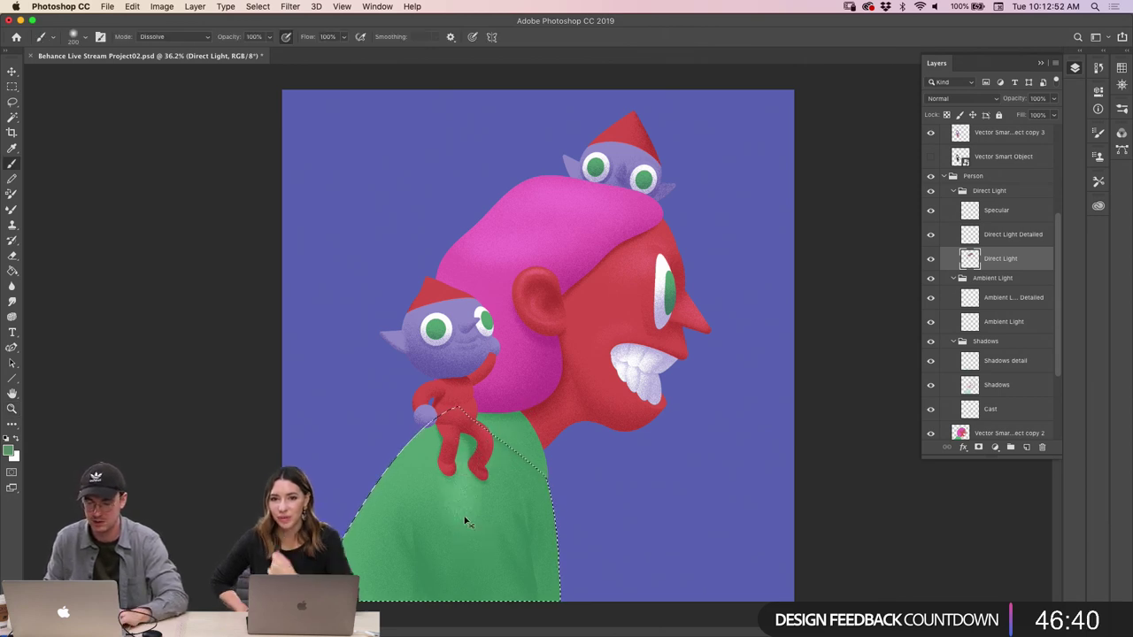
{"action": "key", "text": "bracketright"}
{"action": "key", "text": "bracketright"}
{"action": "key", "text": "bracketright"}
{"action": "key", "text": "bracketright"}
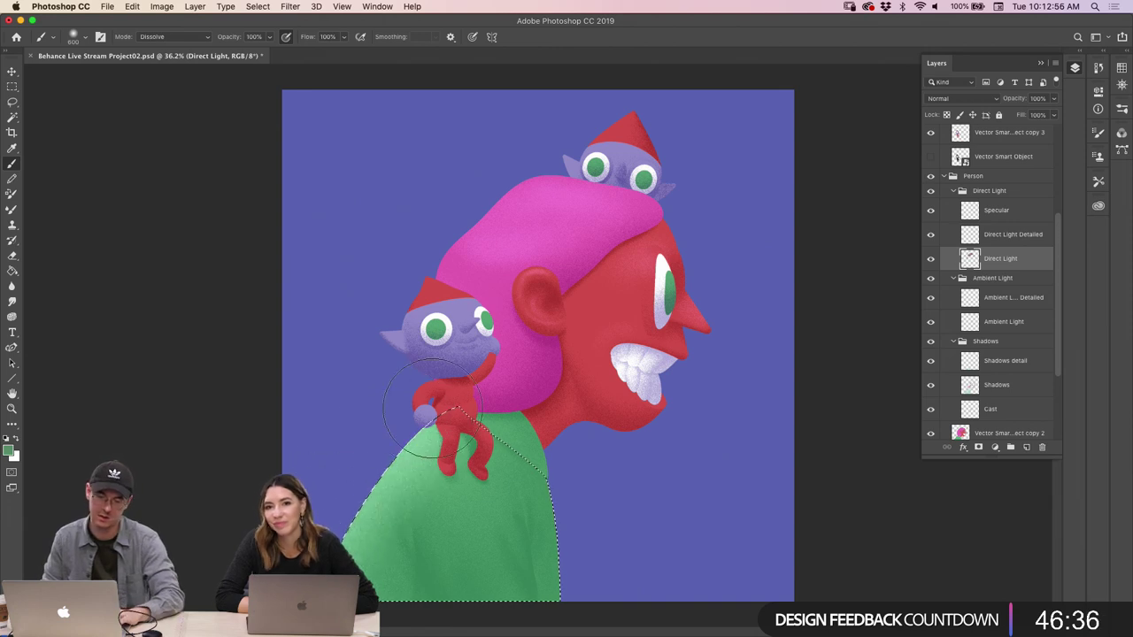
{"action": "key", "text": "z"}
{"action": "mouse_move", "coordinate": [398, 450]}
{"action": "left_mouse_down"}
{"action": "mouse_move", "coordinate": [381, 450]}
{"action": "mouse_move", "coordinate": [442, 460]}
{"action": "left_mouse_up"}
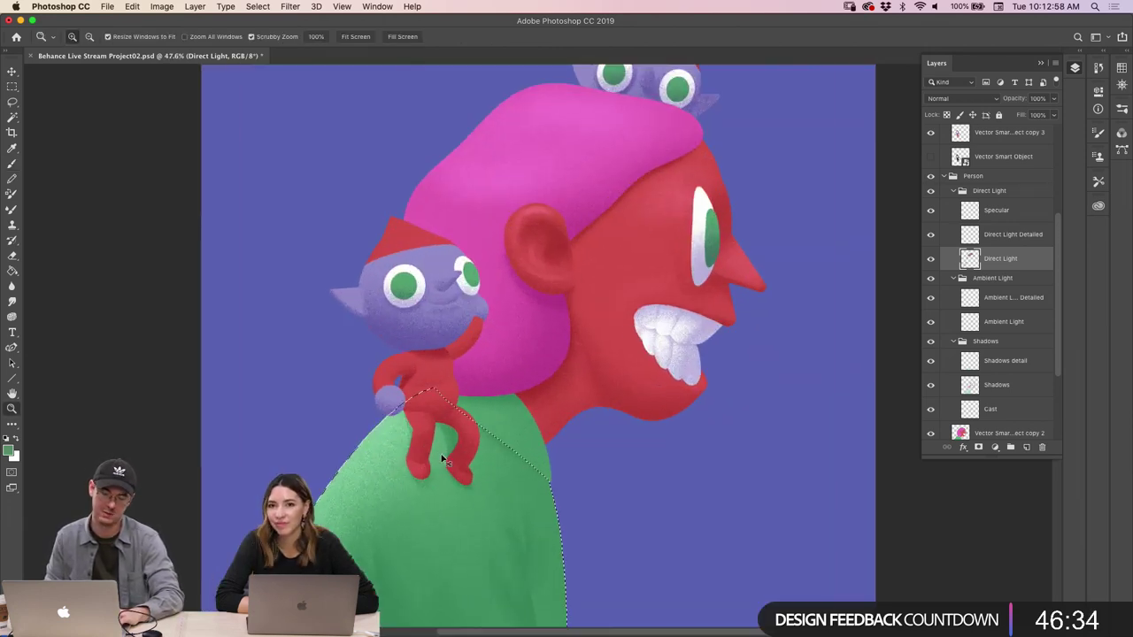
{"action": "key", "text": "b"}
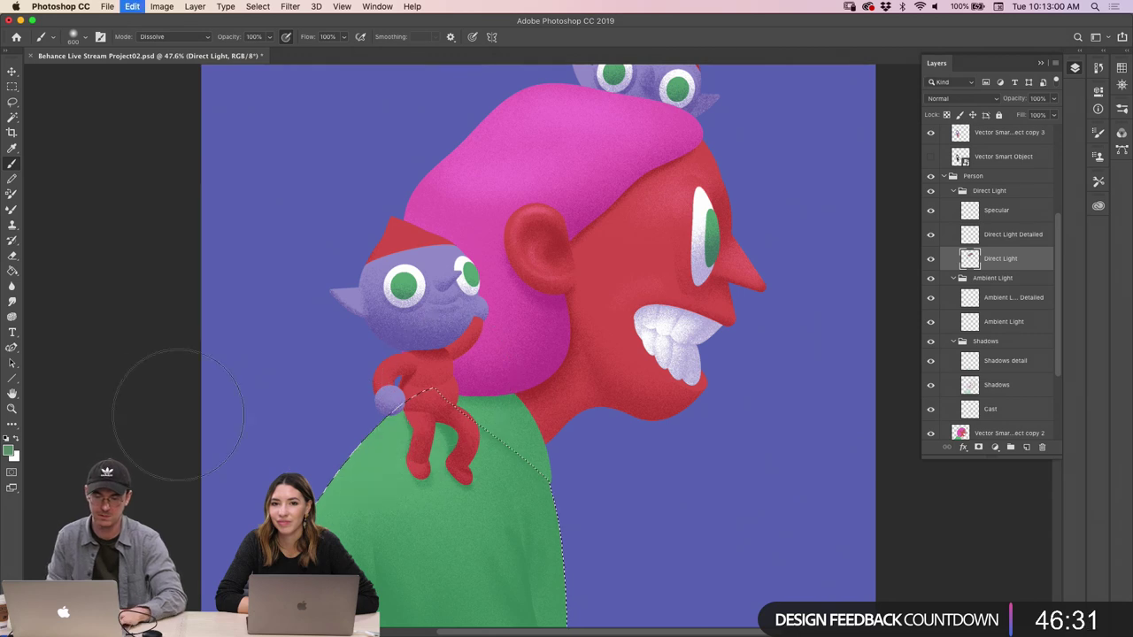
Set the foreground colour to a slightly darker green for the shirt's direct light
{"action": "left_click", "coordinate": [10, 451]}
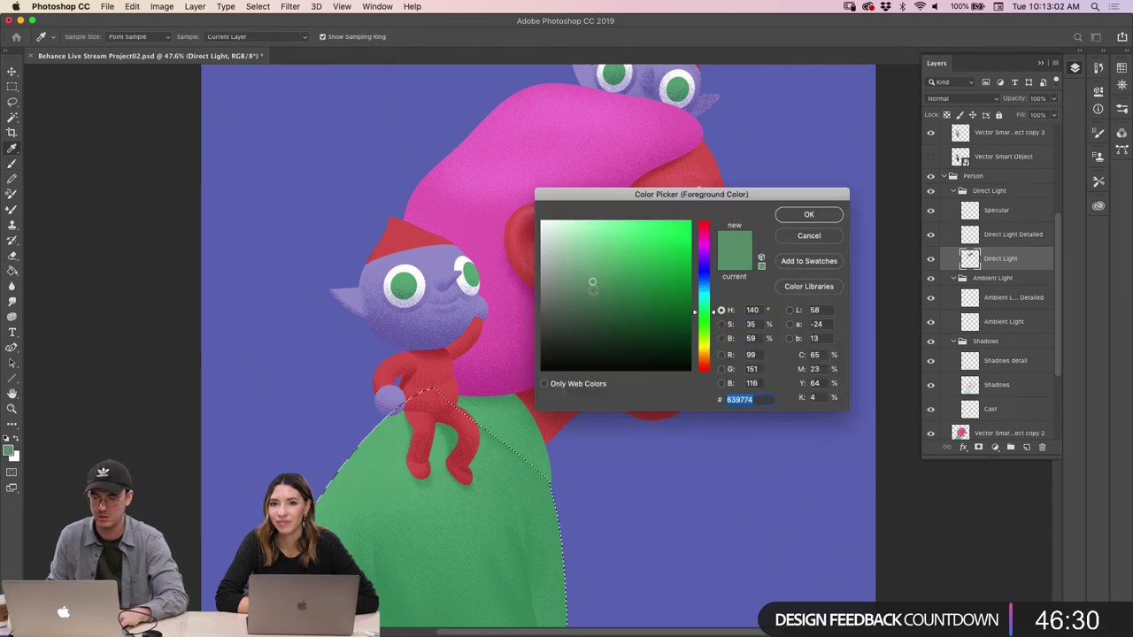
{"action": "left_click_drag", "start_coordinate": [592, 290], "coordinate": [595, 297]}
{"action": "left_click", "coordinate": [808, 216]}
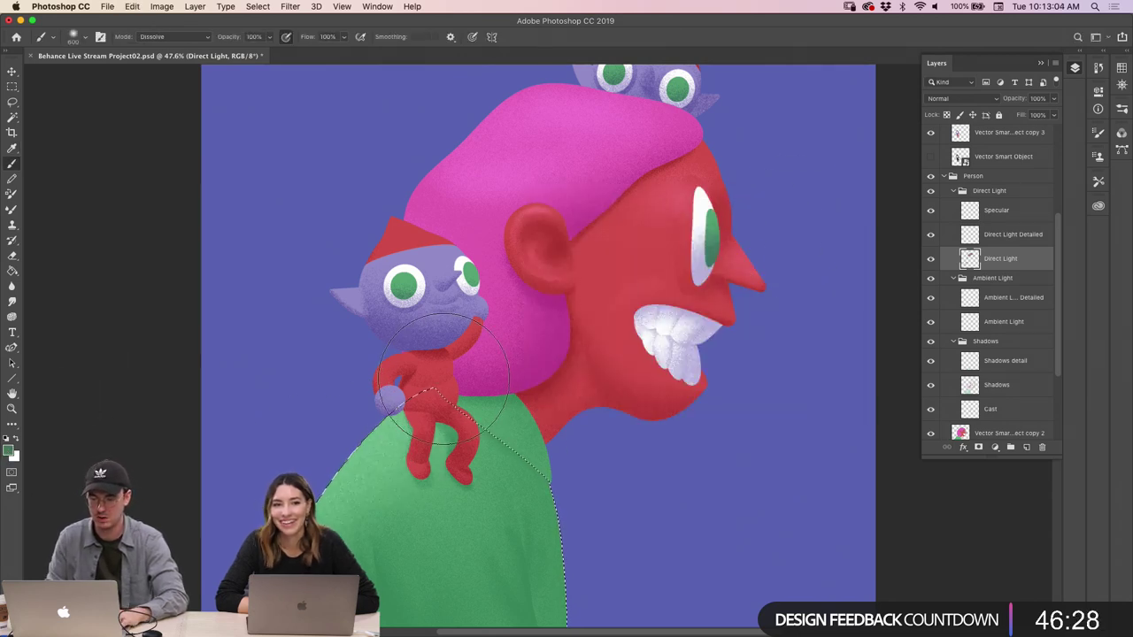
Brush soft grainy green light over the shirt's shoulder and back on the Direct Light layer with the 600 px brush
{"action": "key", "text": "z"}
{"action": "left_click", "coordinate": [474, 443], "text": "alt"}
{"action": "scroll", "coordinate": [475, 443], "scroll_direction": "up", "scroll_amount": 3}
{"action": "key", "text": "b"}
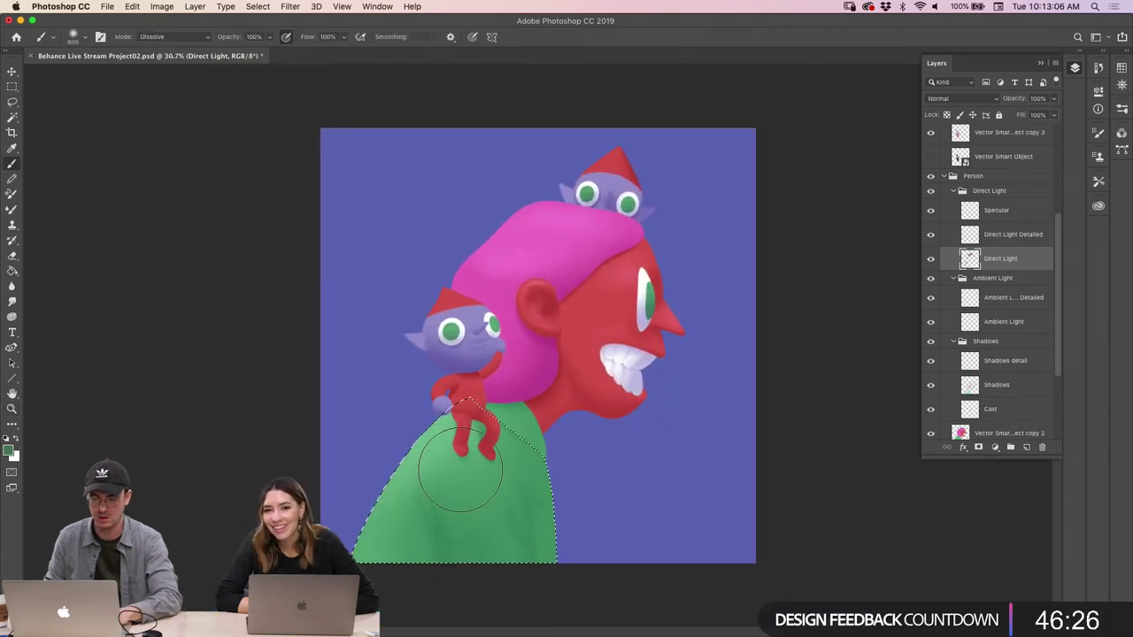
{"action": "key", "text": "z"}
{"action": "scroll", "coordinate": [482, 496], "scroll_direction": "down", "scroll_amount": 2}
{"action": "scroll", "coordinate": [442, 486], "scroll_direction": "up", "scroll_amount": 3}
{"action": "key", "text": "b"}
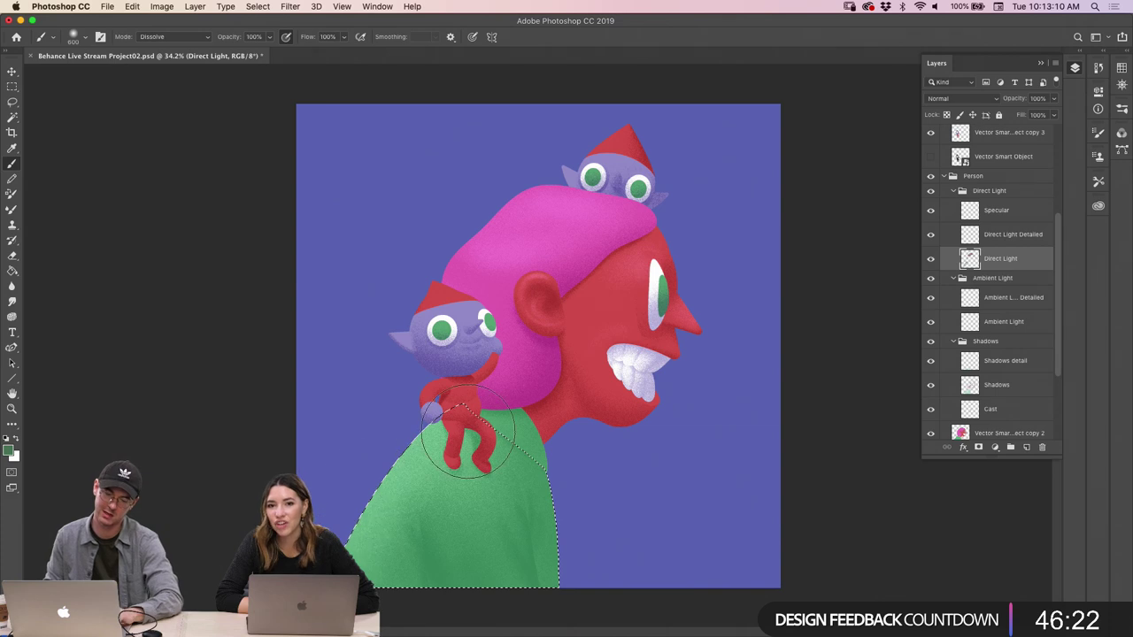
{"action": "key", "text": "z"}
{"action": "scroll", "coordinate": [425, 451], "scroll_direction": "down", "scroll_amount": 3}
{"action": "scroll", "coordinate": [455, 454], "scroll_direction": "up", "scroll_amount": 4}
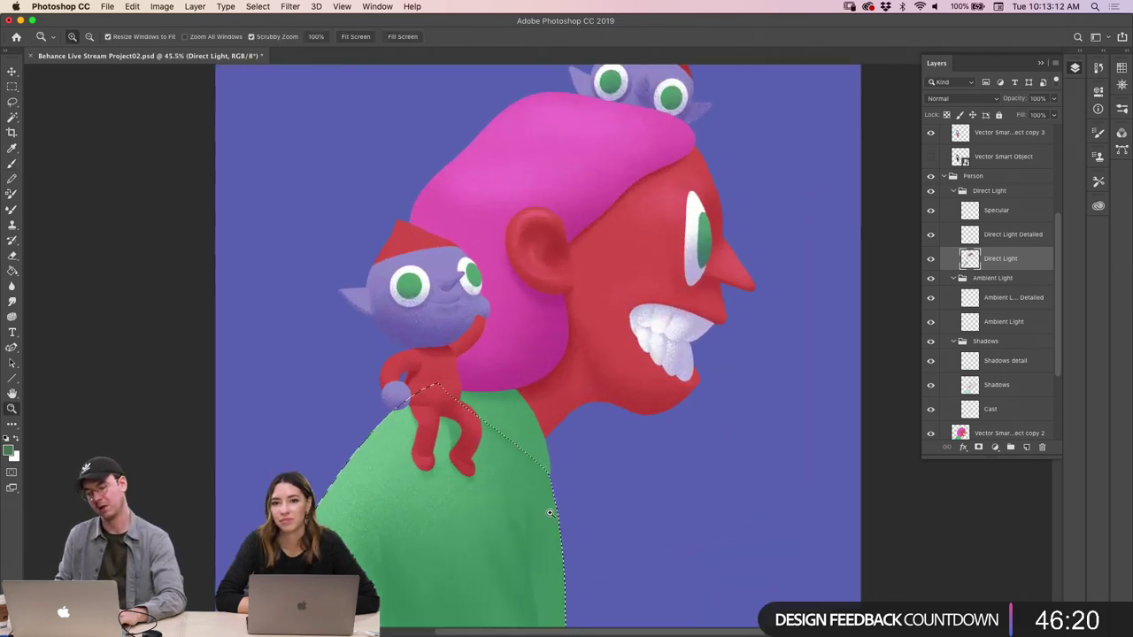
Reduce the Dissolve brush to 200 px, and undo and restore the last direct-light stroke on the shirt
{"action": "left_click_drag", "start_coordinate": [429, 512], "coordinate": [457, 398]}
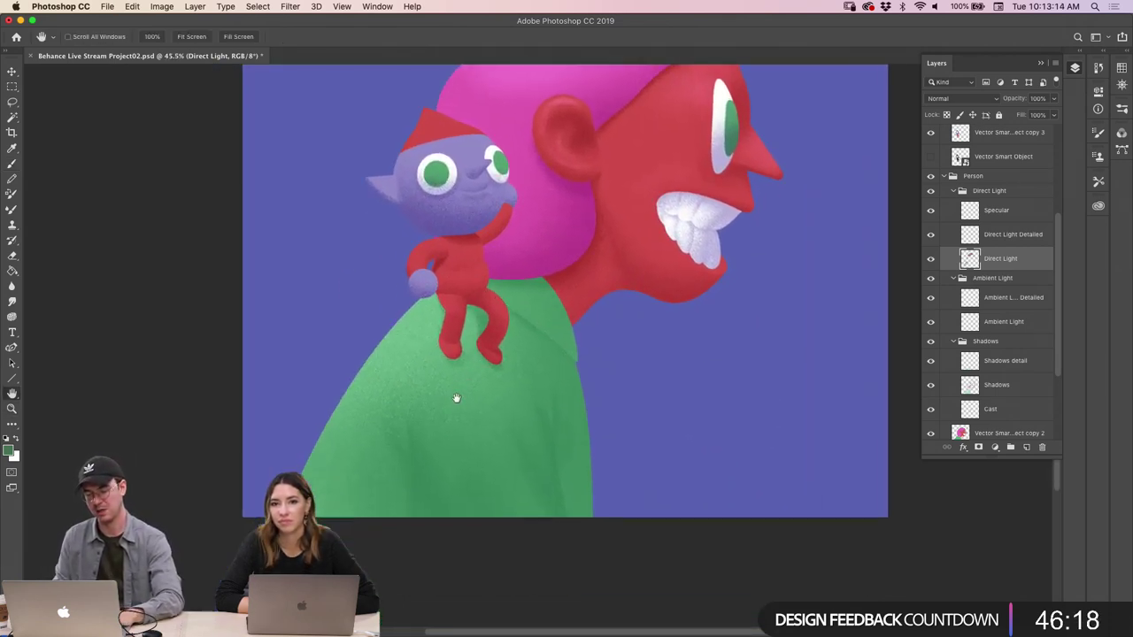
{"action": "key", "text": "b"}
{"action": "key", "text": "bracketleft"}
{"action": "key", "text": "bracketleft"}
{"action": "key", "text": "bracketleft"}
{"action": "key", "text": "bracketleft"}
{"action": "key", "text": "bracketleft"}
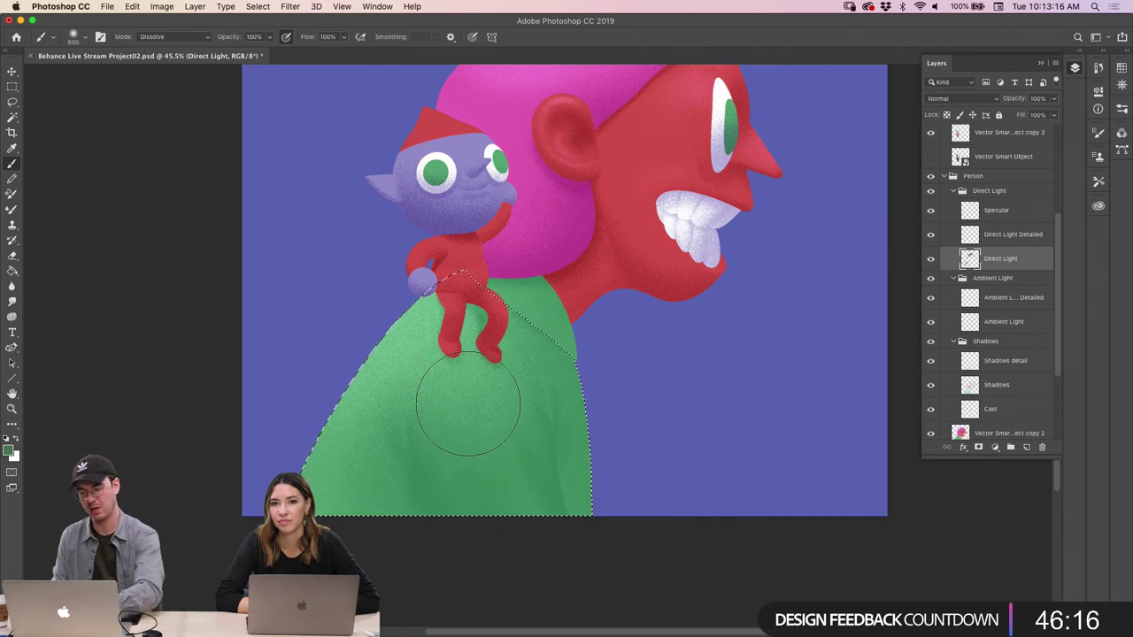
{"action": "key", "text": "super+z"}
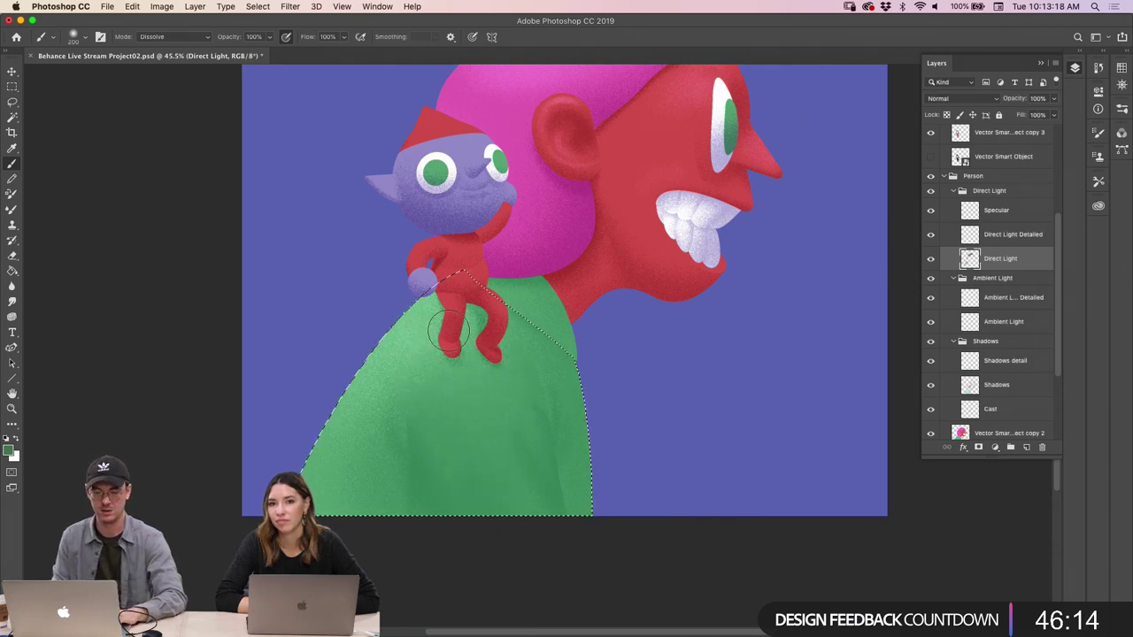
{"action": "key", "text": "z"}
{"action": "left_click_drag", "start_coordinate": [447, 349], "coordinate": [413, 336]}
{"action": "key", "text": "super+0"}
{"action": "key", "text": "super+shift+z"}
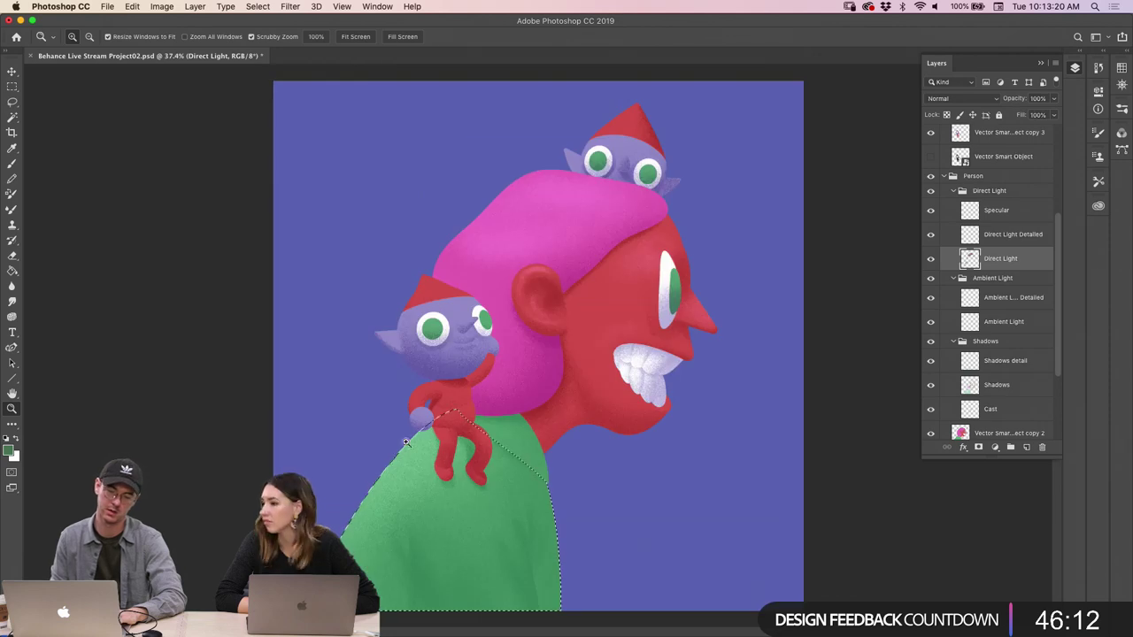
Check the shirt's grainy direct light around the shoulder and collar, and clear the shirt selection
{"action": "key", "text": "b"}
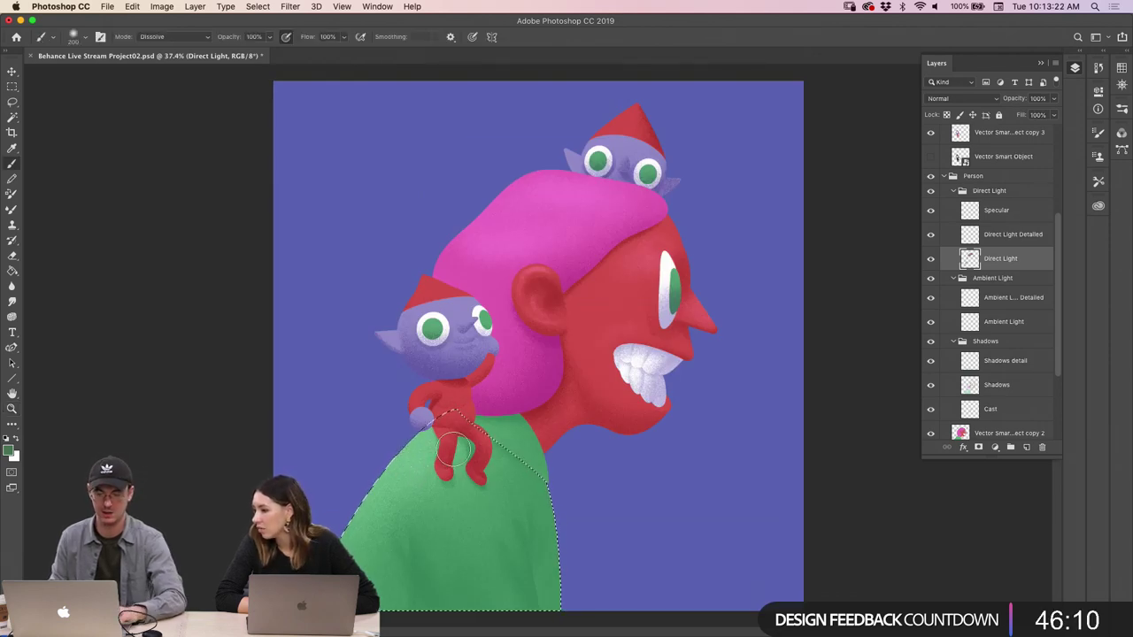
{"action": "key", "text": "z"}
{"action": "mouse_move", "coordinate": [548, 375]}
{"action": "left_mouse_down"}
{"action": "mouse_move", "coordinate": [496, 375]}
{"action": "mouse_move", "coordinate": [591, 375]}
{"action": "left_mouse_up"}
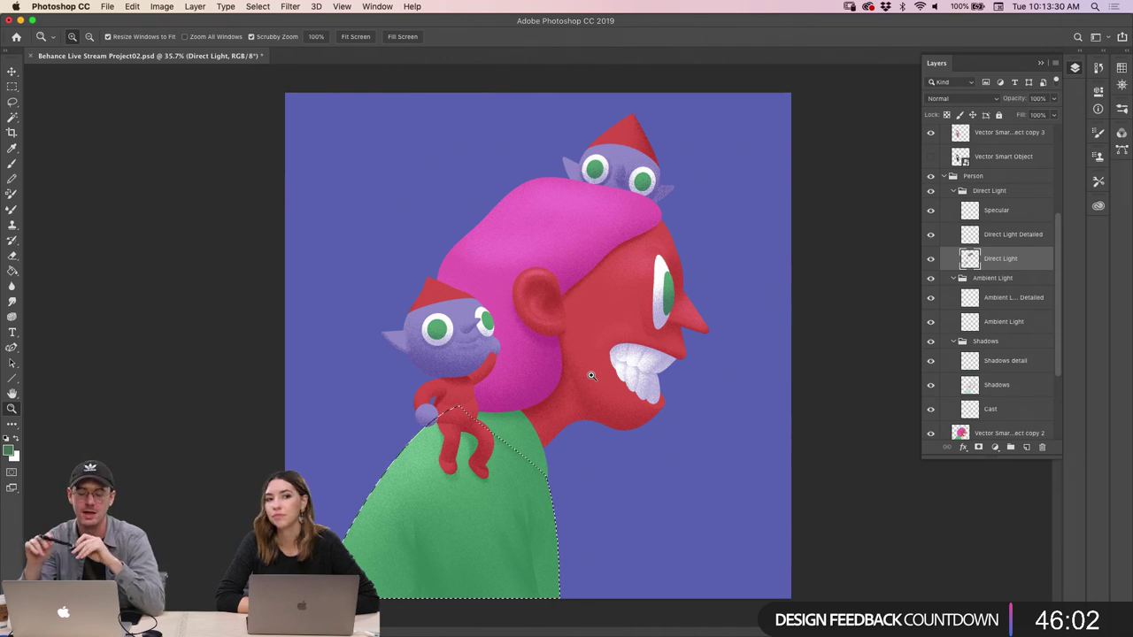
{"action": "left_click_drag", "start_coordinate": [566, 381], "coordinate": [601, 381]}
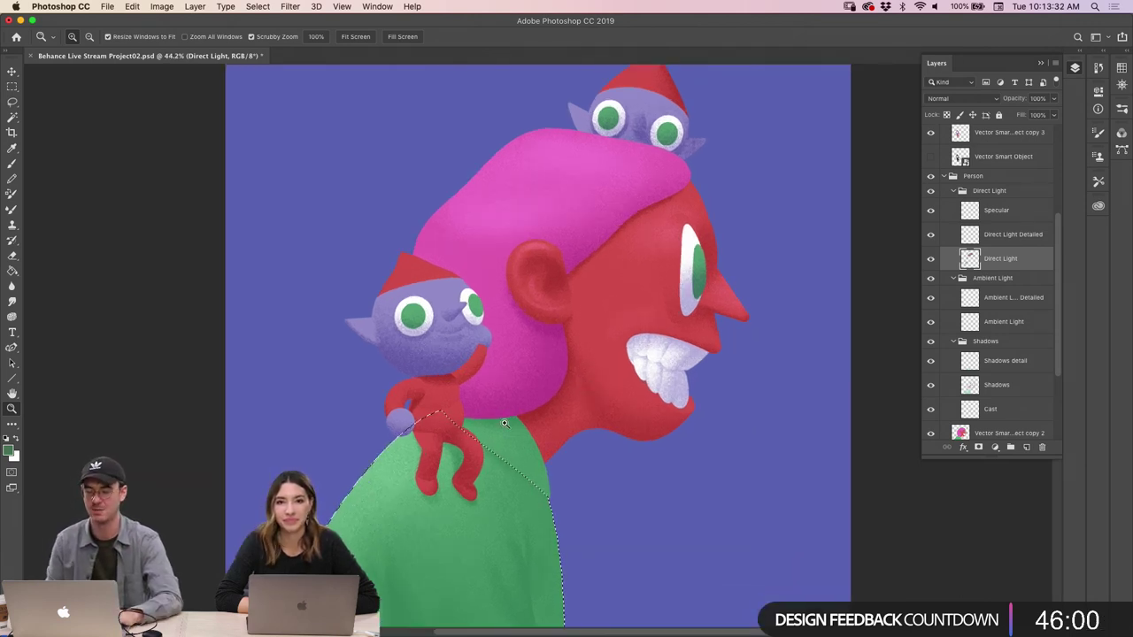
{"action": "key", "text": "h"}
{"action": "left_click_drag", "start_coordinate": [483, 428], "coordinate": [504, 384]}
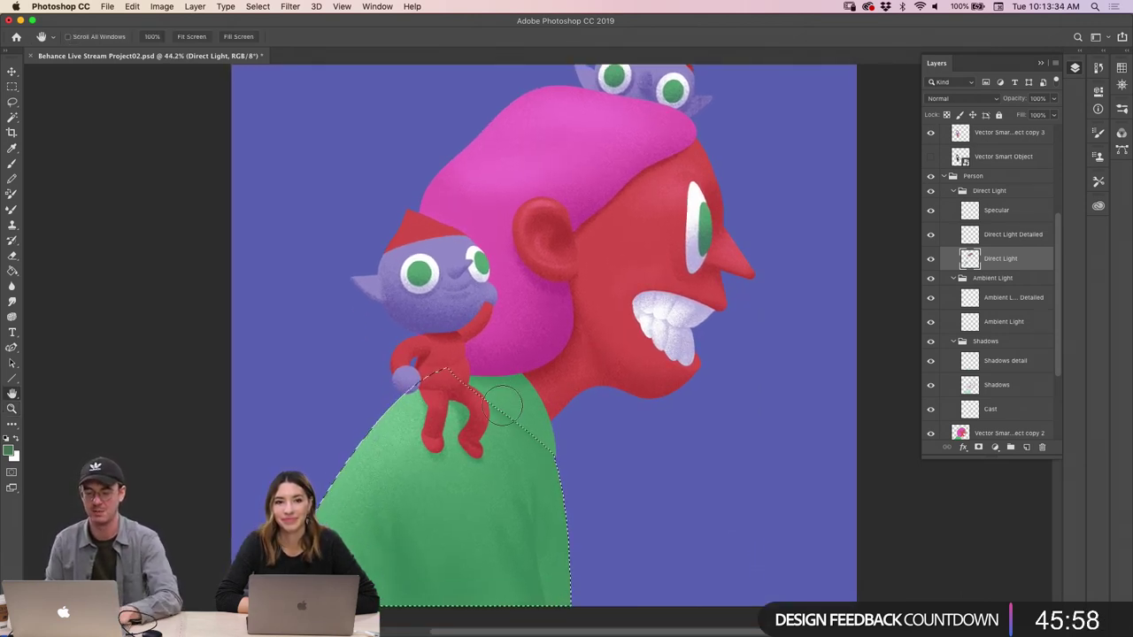
{"action": "key", "text": "b"}
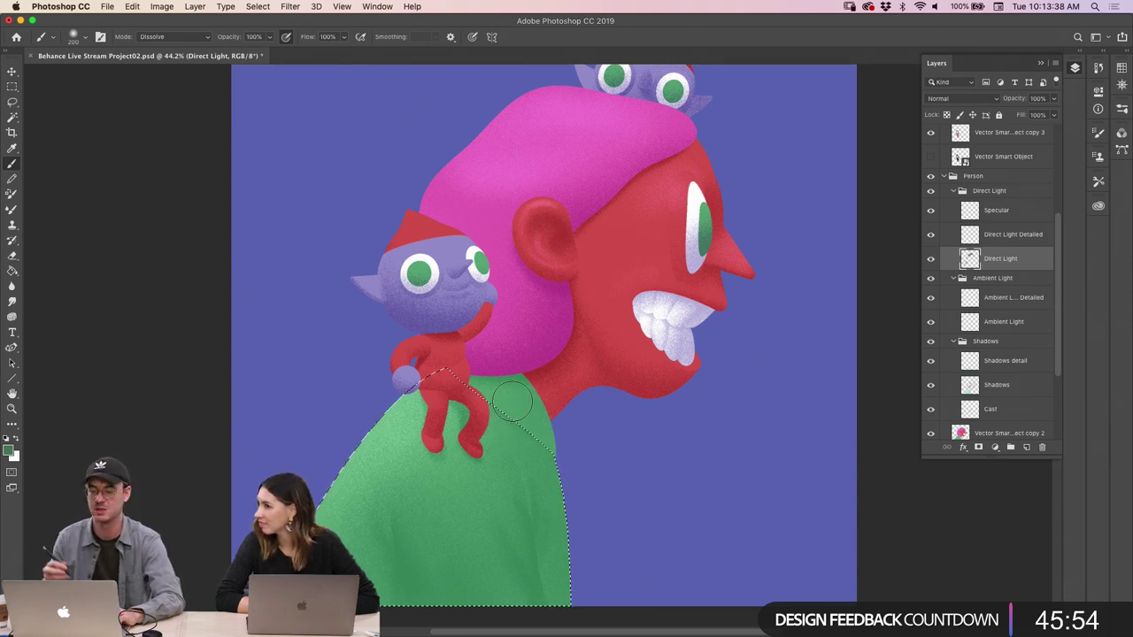
{"action": "key", "text": "super+d"}
Examine the shading of the whole illustration, comparing the full figure with a closer view of the elf and shirt
{"action": "key", "text": "z"}
{"action": "left_click_drag", "start_coordinate": [531, 396], "coordinate": [505, 342]}
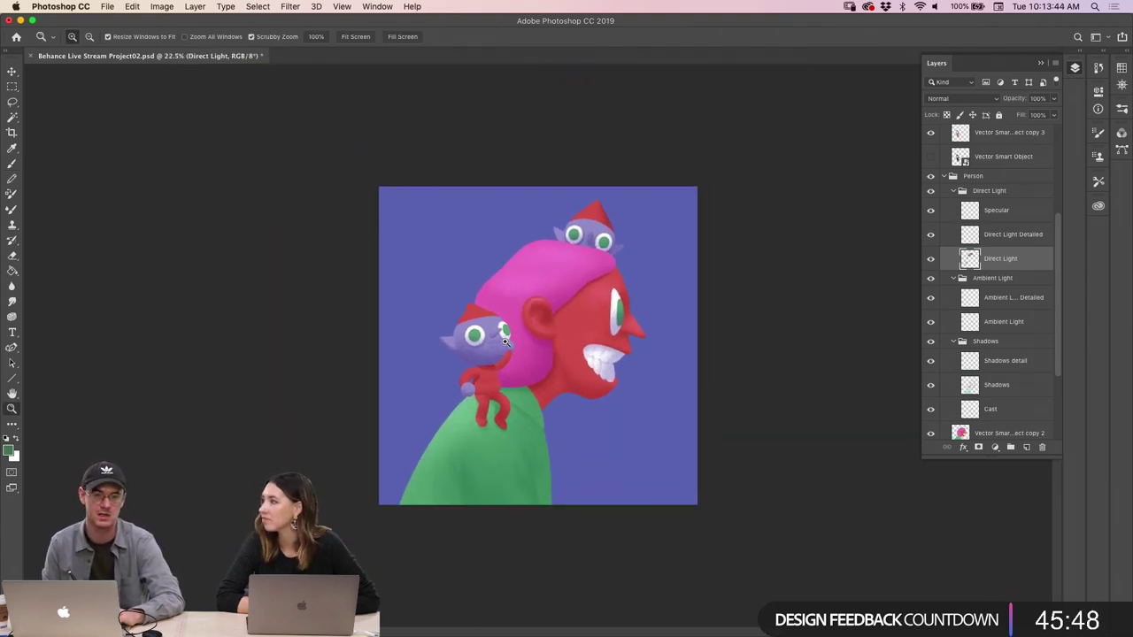
{"action": "left_click_drag", "start_coordinate": [571, 347], "coordinate": [565, 329]}
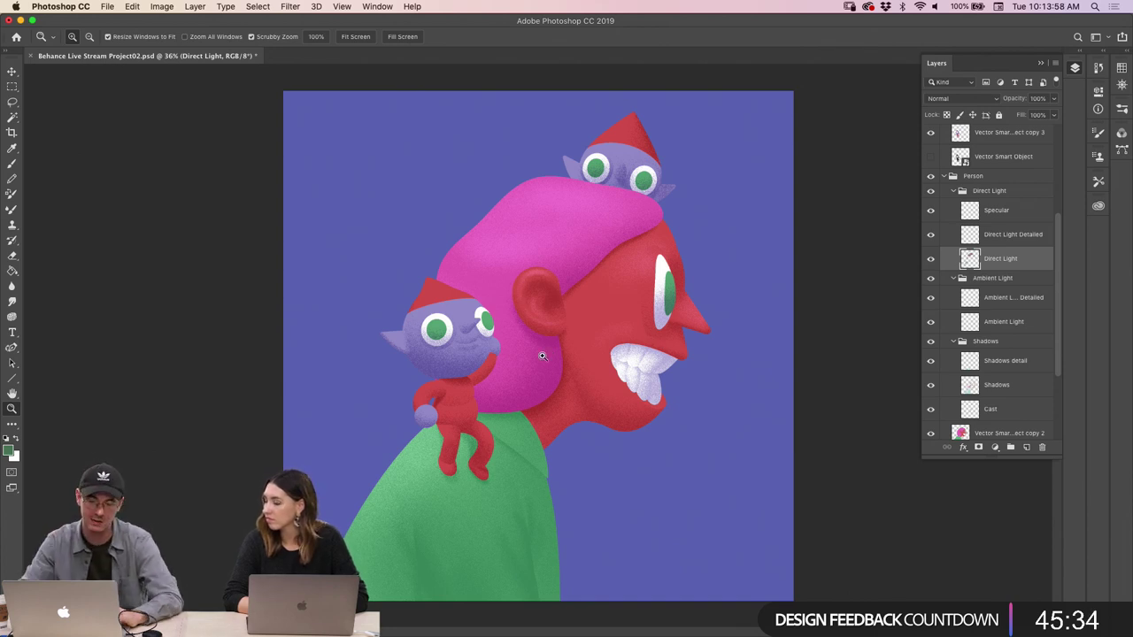
{"action": "left_click_drag", "start_coordinate": [503, 456], "coordinate": [514, 470]}
{"action": "key", "text": "h"}
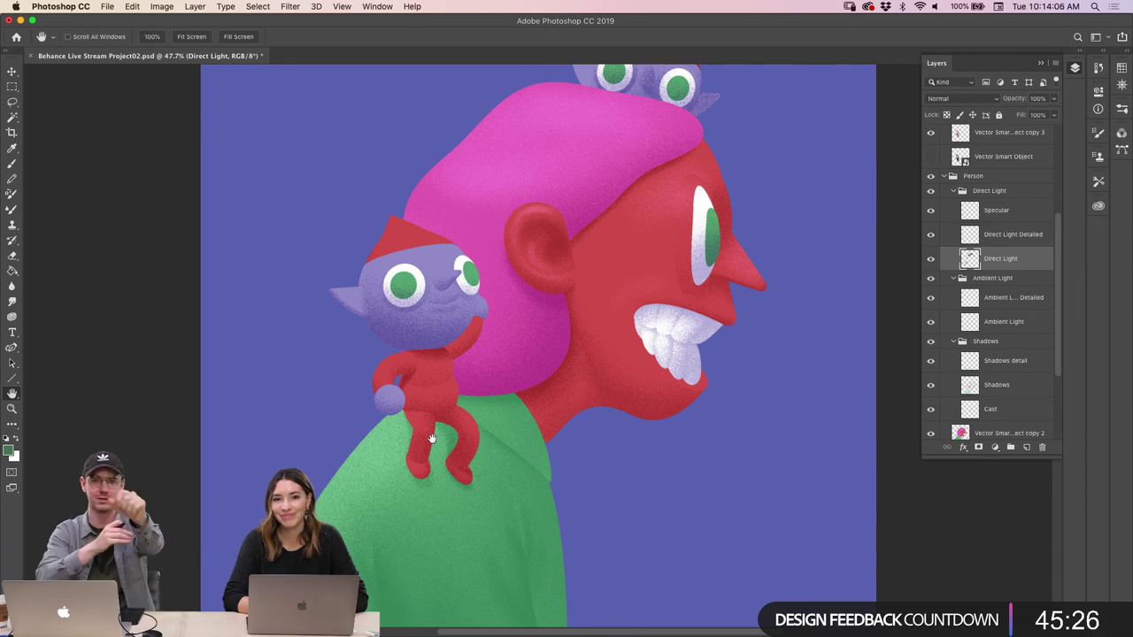
{"action": "key", "text": "z"}
{"action": "mouse_move", "coordinate": [550, 321]}
{"action": "left_mouse_down"}
{"action": "mouse_move", "coordinate": [573, 331]}
{"action": "mouse_move", "coordinate": [493, 375]}
{"action": "mouse_move", "coordinate": [456, 377]}
{"action": "mouse_move", "coordinate": [474, 379]}
{"action": "left_mouse_up"}
Reduce the Dissolve brush to 60 px and paint a thin, faint light streak down the middle of the shirt on the Direct Light layer
{"action": "key", "text": "b"}
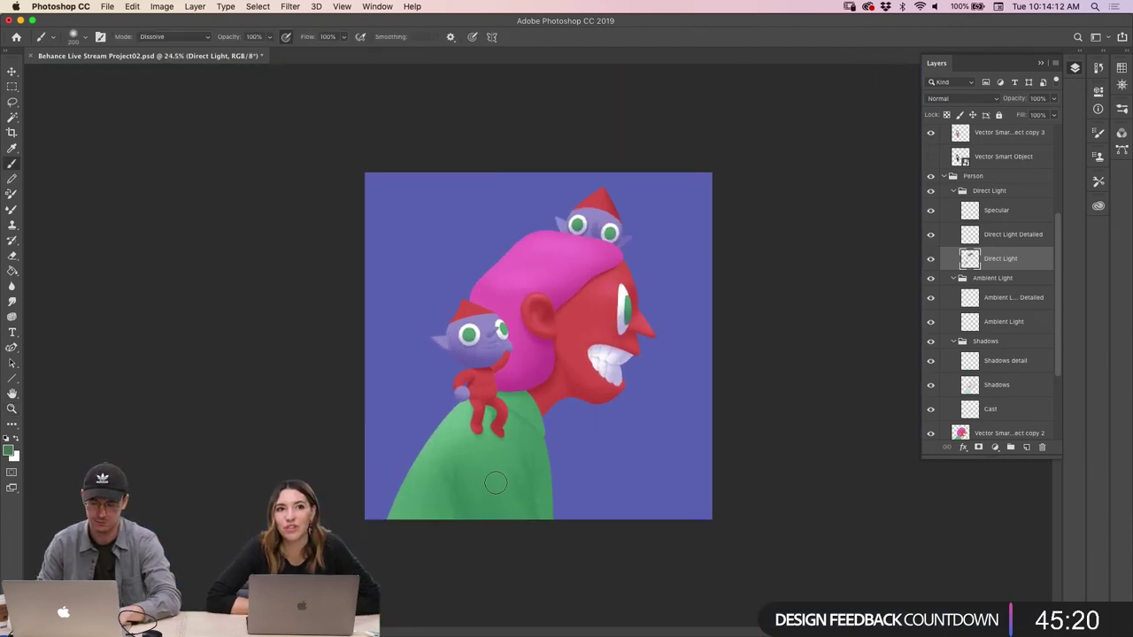
{"action": "left_click_drag", "start_coordinate": [495, 483], "coordinate": [523, 485]}
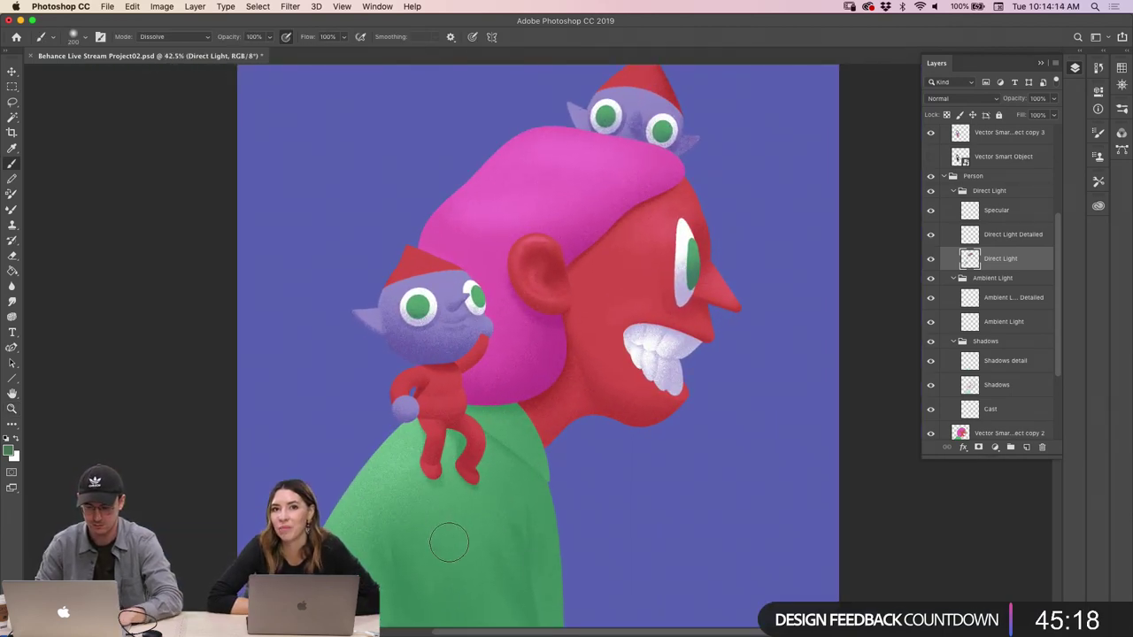
{"action": "key", "text": "space"}
{"action": "mouse_move", "coordinate": [490, 522]}
{"action": "left_mouse_down"}
{"action": "mouse_move", "coordinate": [478, 422]}
{"action": "mouse_move", "coordinate": [463, 430]}
{"action": "left_mouse_up"}
{"action": "key", "text": "bracketleft"}
{"action": "key", "text": "bracketleft"}
{"action": "key", "text": "bracketleft"}
{"action": "key", "text": "bracketleft"}
{"action": "key", "text": "bracketleft"}
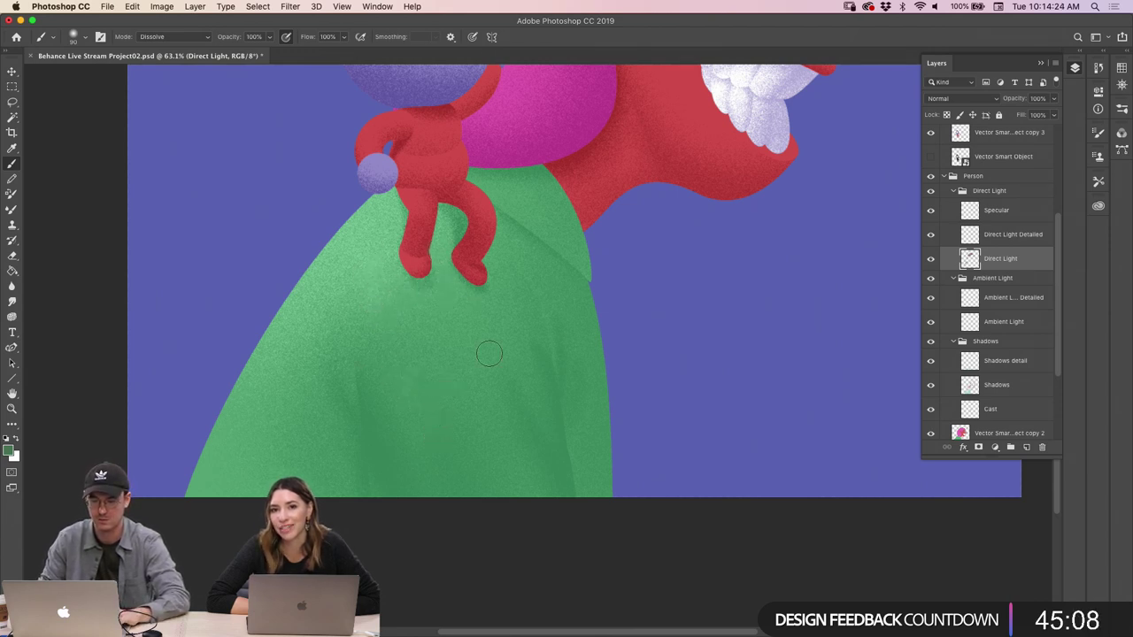
{"action": "key", "text": "bracketleft"}
{"action": "key", "text": "bracketleft"}
{"action": "key", "text": "bracketleft"}
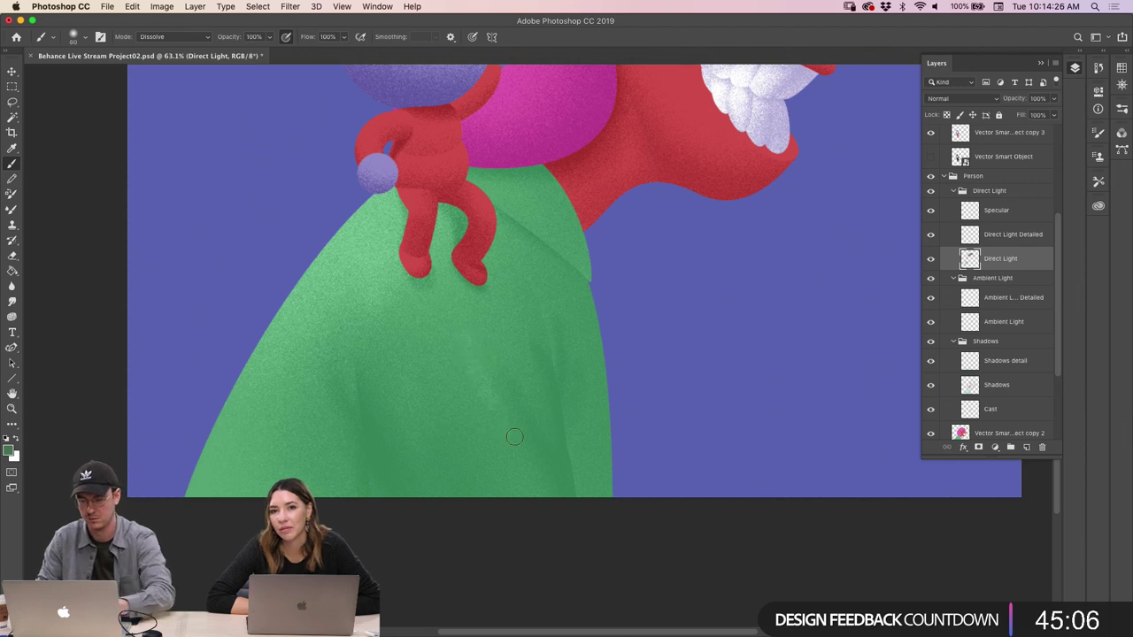
Reselect the shirt, enlarge the Dissolve brush to 300 px, and brush brighter grainy green light over its middle below the elf's feet
{"action": "key", "text": "z"}
{"action": "key", "text": "ctrl+0"}
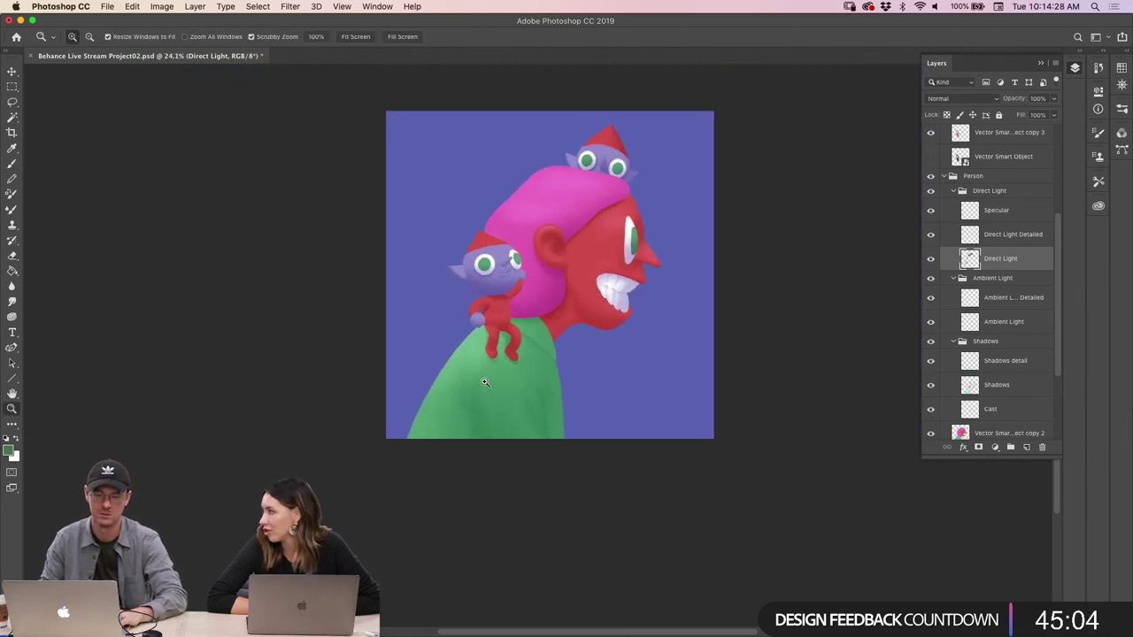
{"action": "left_click_drag", "start_coordinate": [485, 383], "coordinate": [516, 384]}
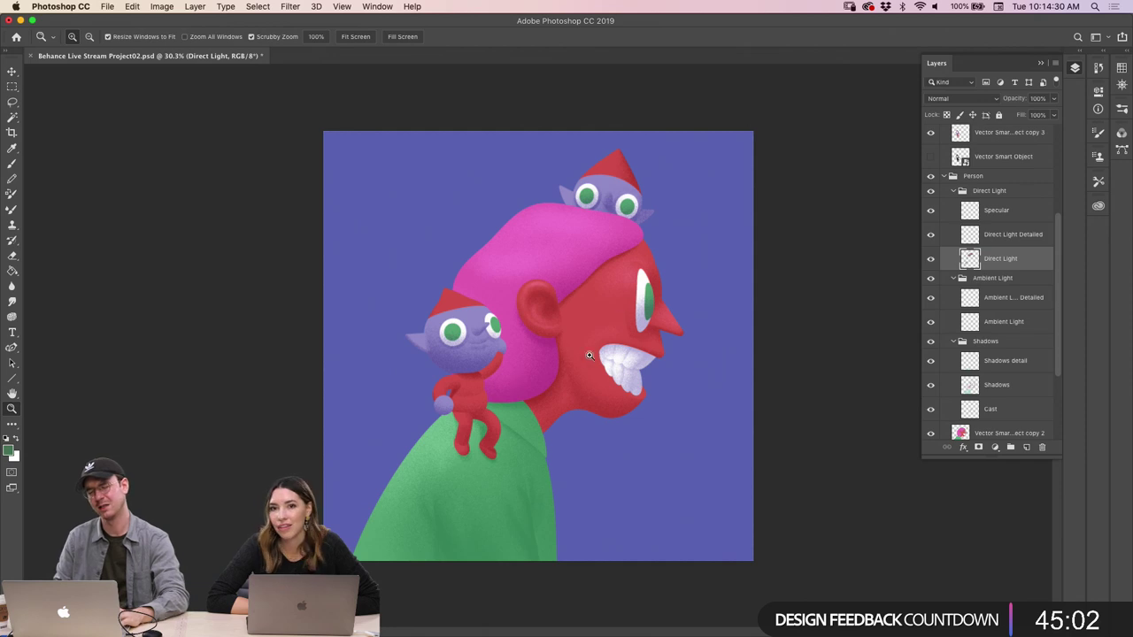
{"action": "left_click_drag", "start_coordinate": [483, 441], "coordinate": [506, 450]}
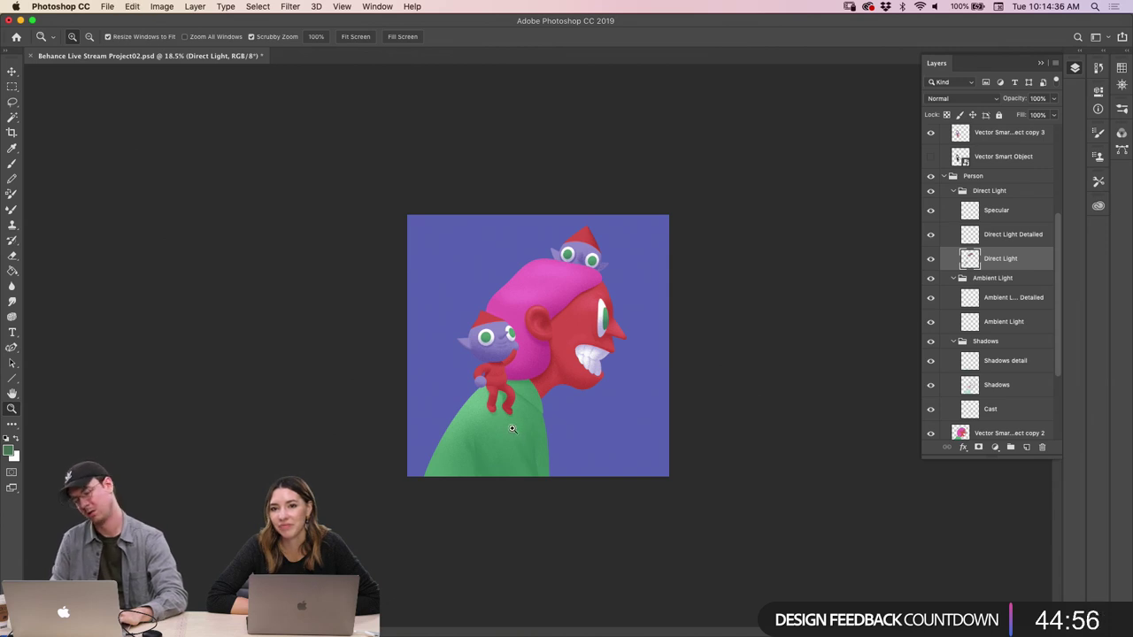
{"action": "left_click", "coordinate": [512, 436]}
{"action": "scroll", "coordinate": [483, 403], "scroll_direction": "up", "scroll_amount": 5}
{"action": "key", "text": "b"}
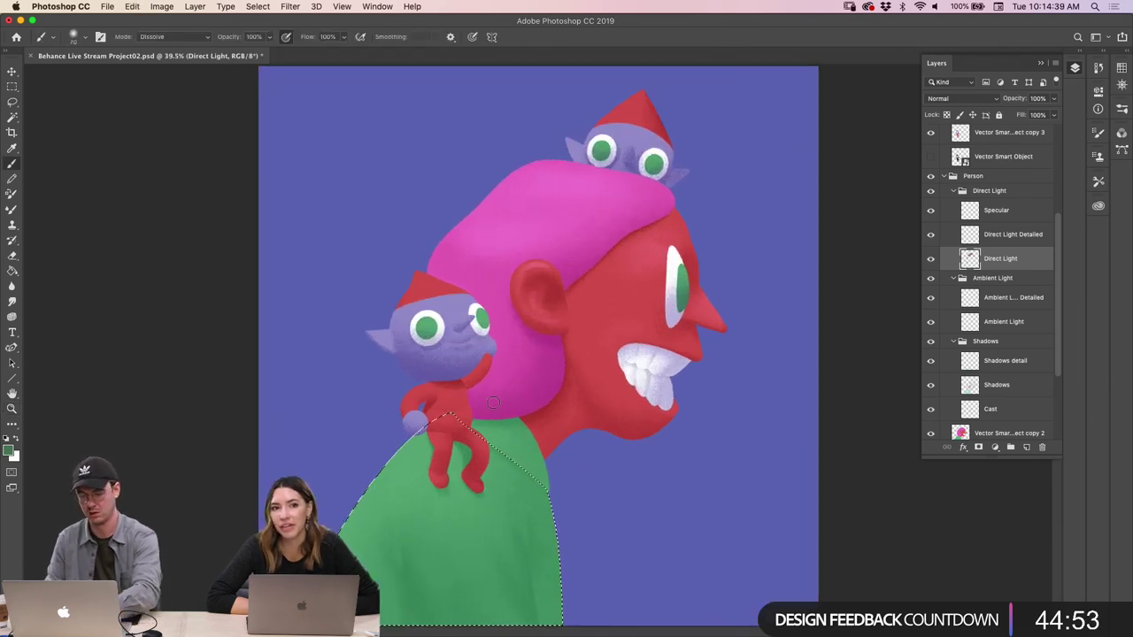
{"action": "key", "text": "bracketright"}
{"action": "key", "text": "bracketright"}
{"action": "key", "text": "bracketright"}
{"action": "key", "text": "bracketright"}
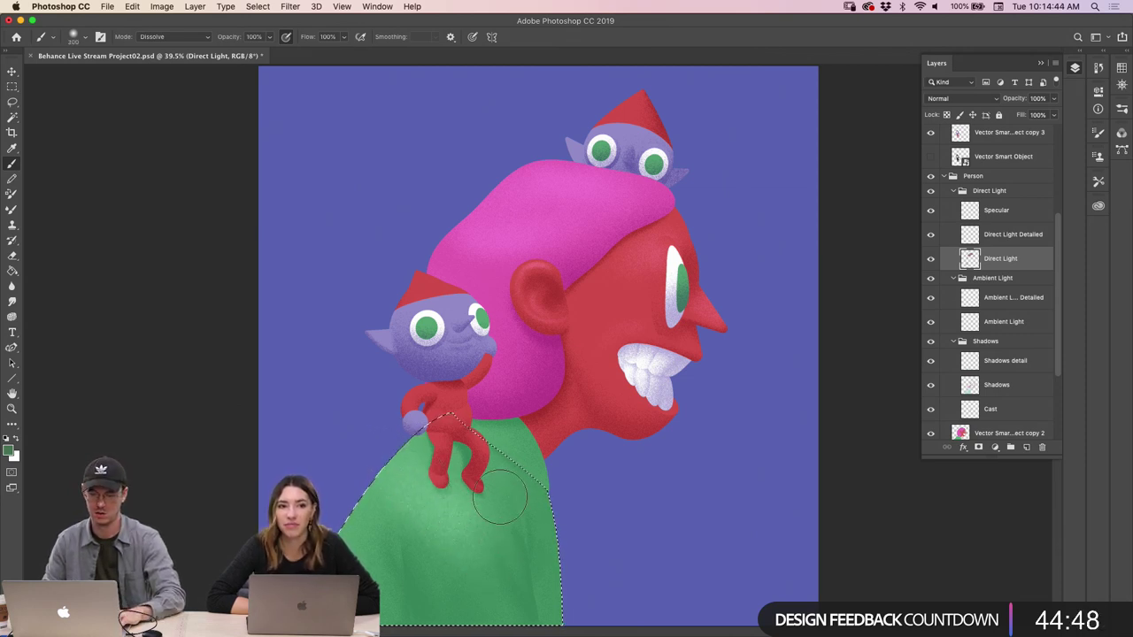
Check the brighter shirt light against the whole illustration and clear the shirt selection
{"action": "key", "text": "z"}
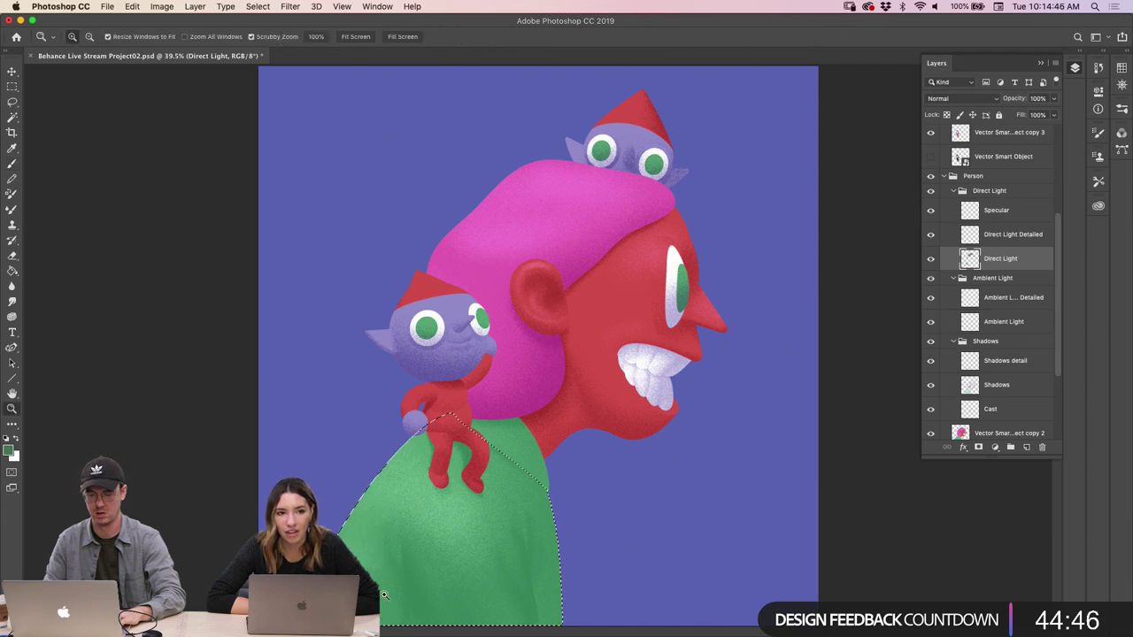
{"action": "left_click_drag", "start_coordinate": [376, 535], "coordinate": [327, 535]}
{"action": "left_click_drag", "start_coordinate": [381, 591], "coordinate": [386, 592]}
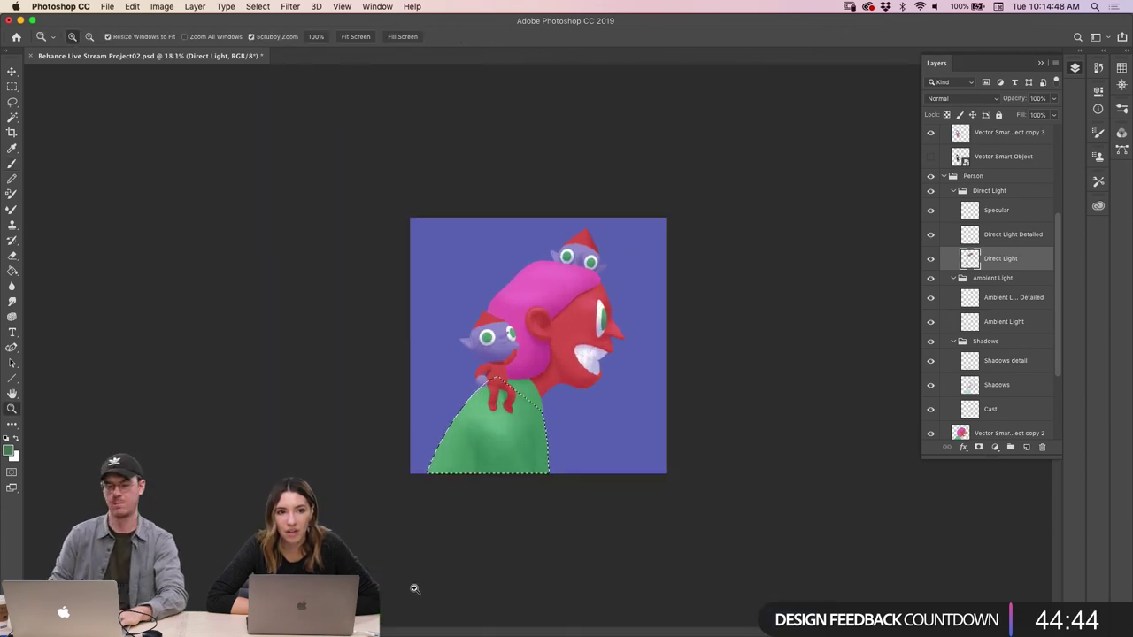
{"action": "left_click_drag", "start_coordinate": [426, 522], "coordinate": [460, 522]}
{"action": "key", "text": "b"}
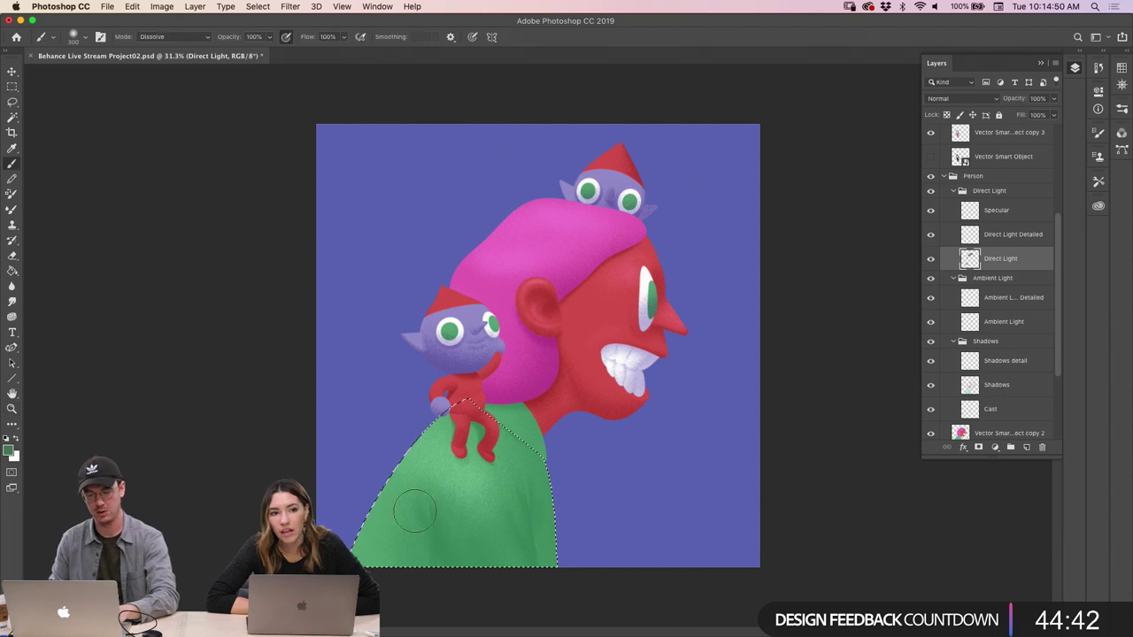
{"action": "key", "text": "z"}
{"action": "mouse_move", "coordinate": [400, 496]}
{"action": "left_mouse_down"}
{"action": "mouse_move", "coordinate": [362, 508]}
{"action": "mouse_move", "coordinate": [536, 448]}
{"action": "left_mouse_up"}
{"action": "key", "text": "super+d"}
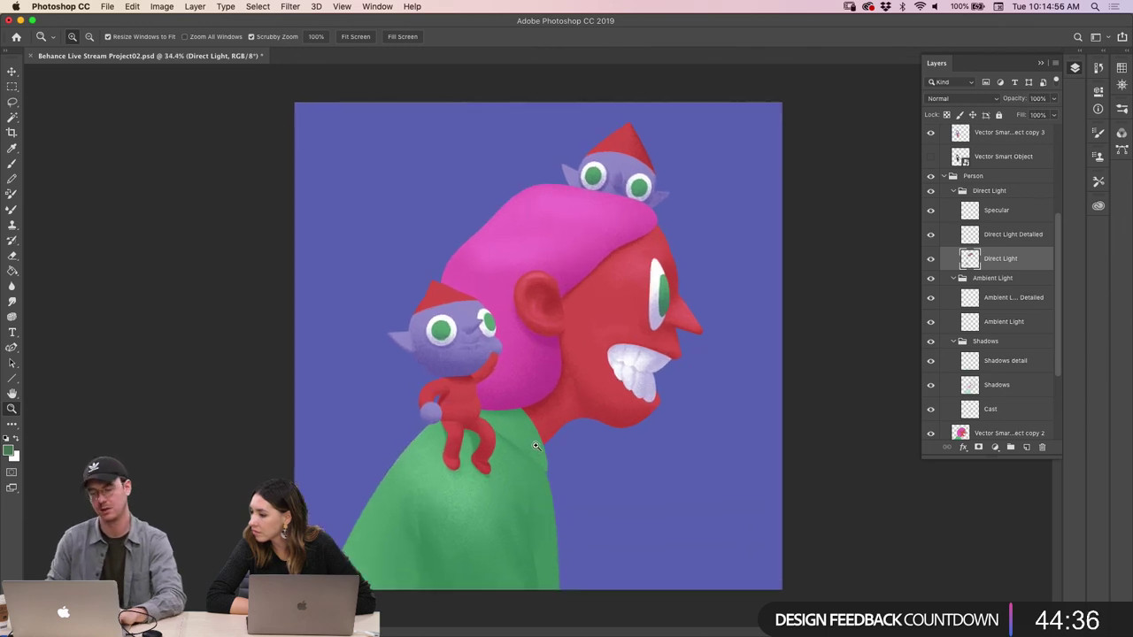
{"action": "left_click_drag", "start_coordinate": [561, 299], "coordinate": [709, 279]}
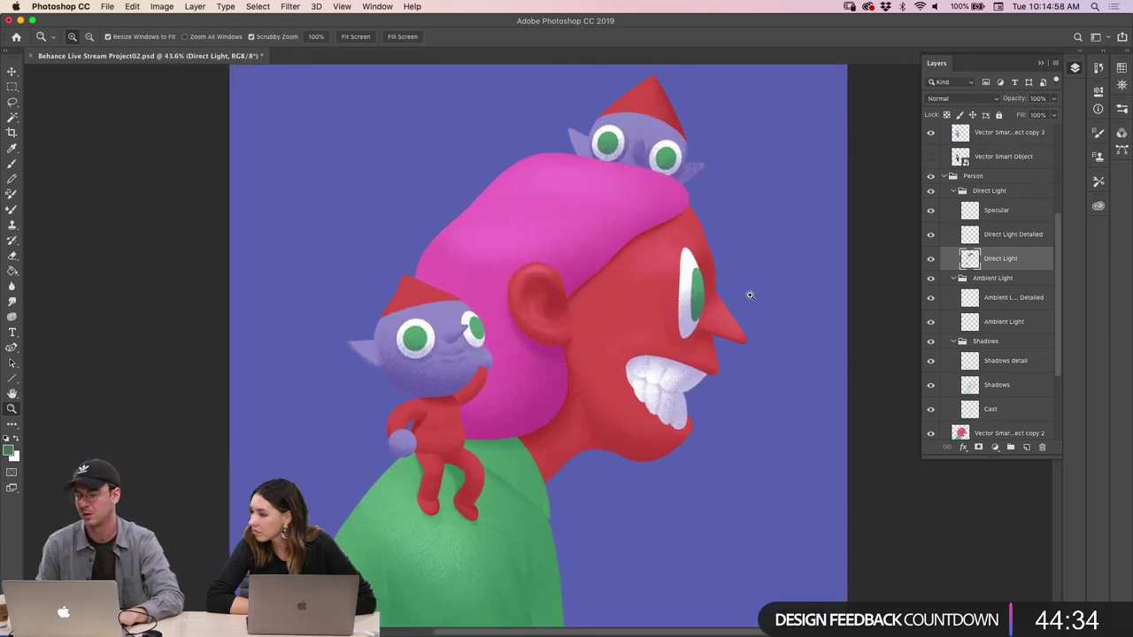
Make the person's Vector Smart Object layer active and select the pink hair shape with the Magic Wand
{"action": "left_click", "coordinate": [961, 433]}
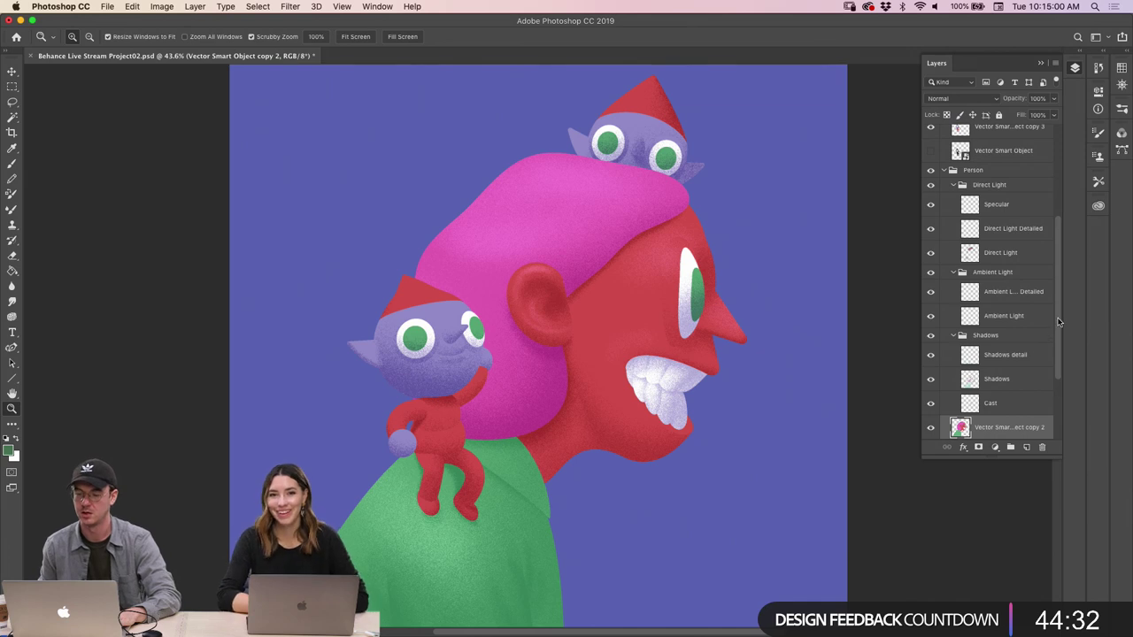
{"action": "scroll", "coordinate": [1059, 322], "scroll_direction": "down", "scroll_amount": 3}
{"action": "left_click", "coordinate": [967, 409]}
{"action": "key", "text": "w"}
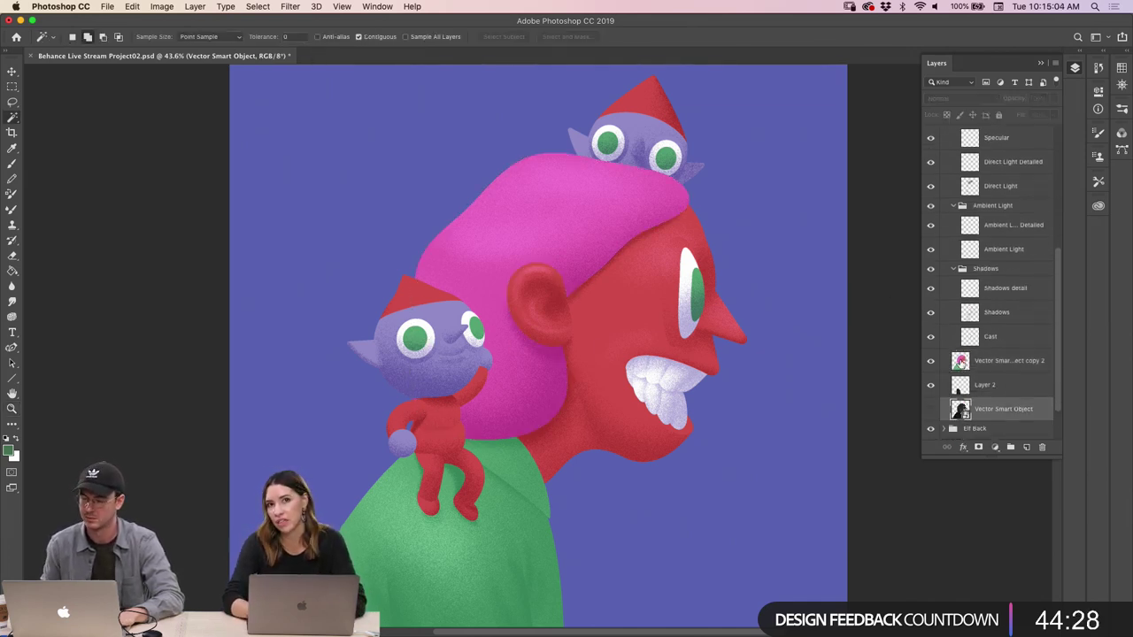
{"action": "left_click_drag", "start_coordinate": [1059, 287], "coordinate": [1064, 168]}
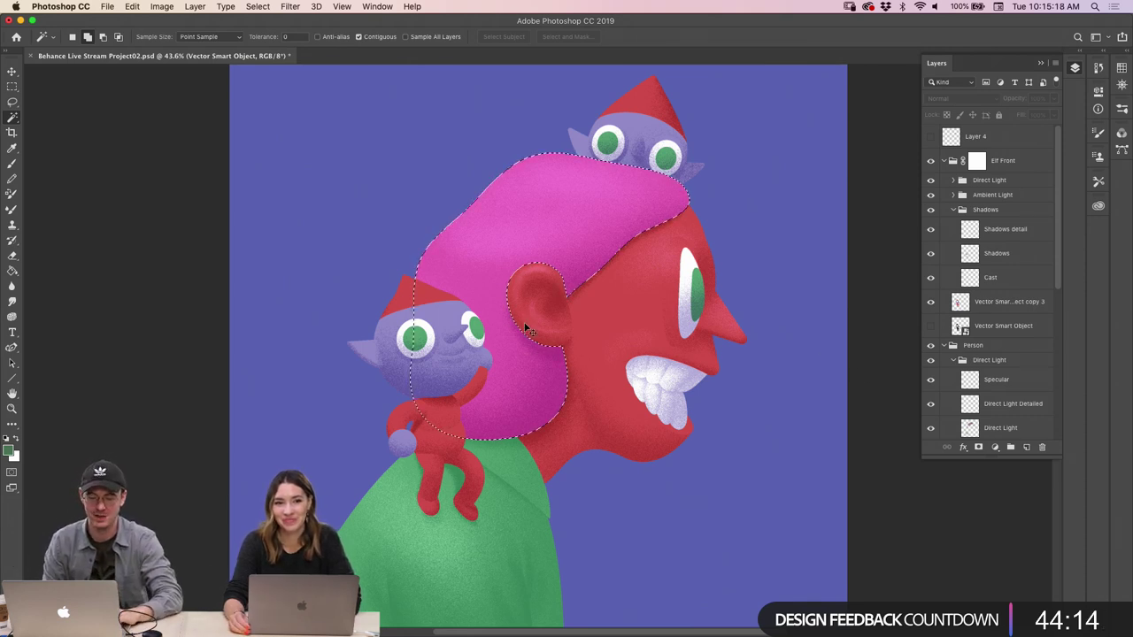
Make the Elf Front group's Vector Smart Object layer active and select the front elf's purple face with the Magic Wand
{"action": "key", "text": "z"}
{"action": "mouse_move", "coordinate": [432, 337]}
{"action": "left_mouse_down"}
{"action": "mouse_move", "coordinate": [454, 336]}
{"action": "mouse_move", "coordinate": [442, 317]}
{"action": "left_mouse_up"}
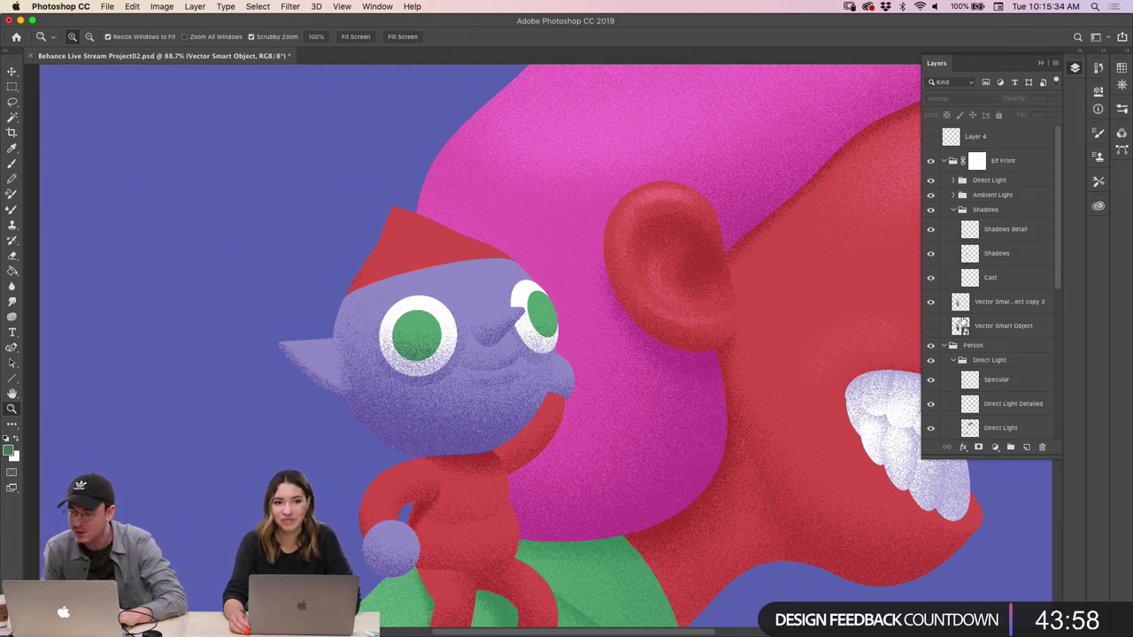
{"action": "left_click", "coordinate": [956, 328]}
{"action": "key", "text": "w"}
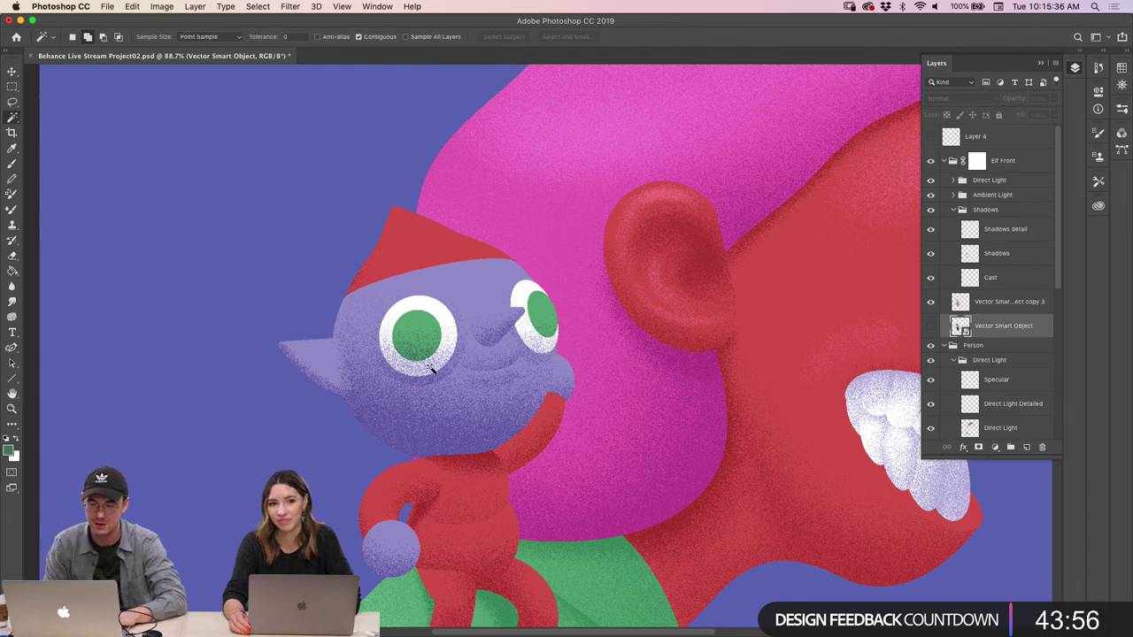
{"action": "left_click", "coordinate": [461, 405]}
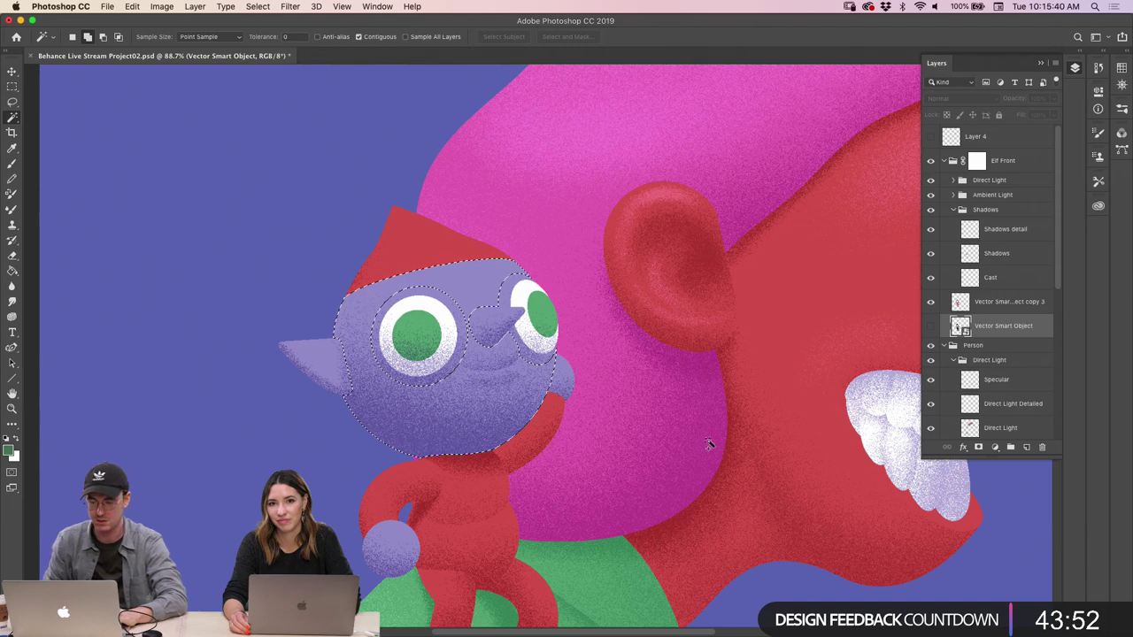
Set the Eyedropper to sample All Layers and pick a pale lavender from the person's teeth as the foreground colour
{"action": "scroll", "coordinate": [1018, 283], "scroll_direction": "down", "scroll_amount": 5}
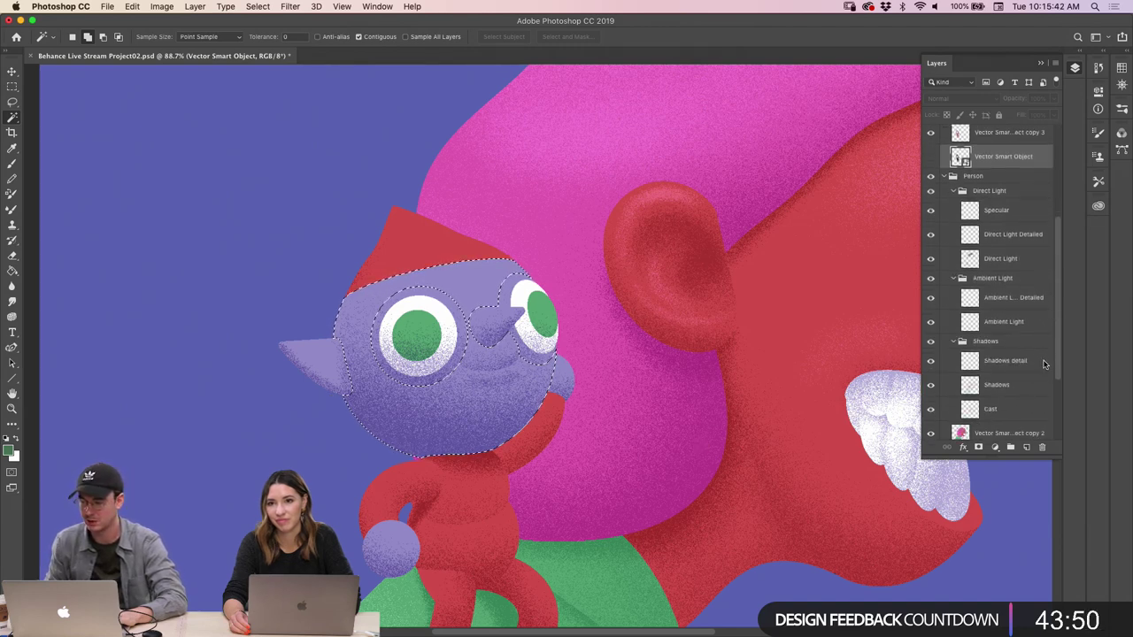
{"action": "key", "text": "i"}
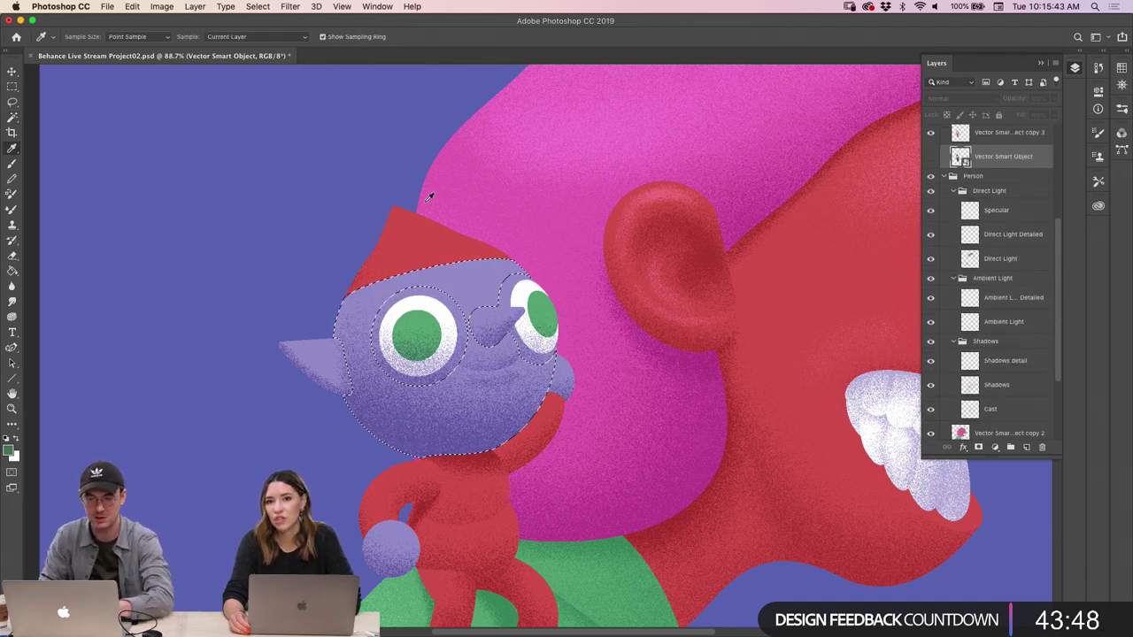
{"action": "left_click", "coordinate": [287, 37]}
{"action": "left_click", "coordinate": [239, 54]}
{"action": "left_click_drag", "start_coordinate": [860, 380], "coordinate": [890, 374]}
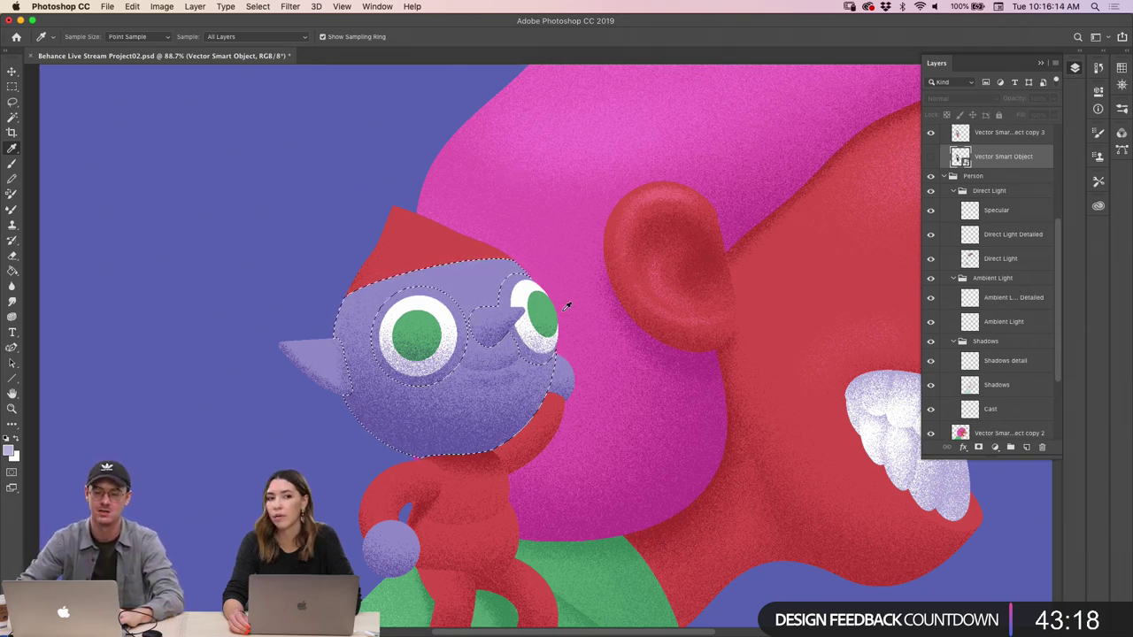
Set the foreground colour to the muted dark purple 65607e for the Dissolve brush
{"action": "key", "text": "b"}
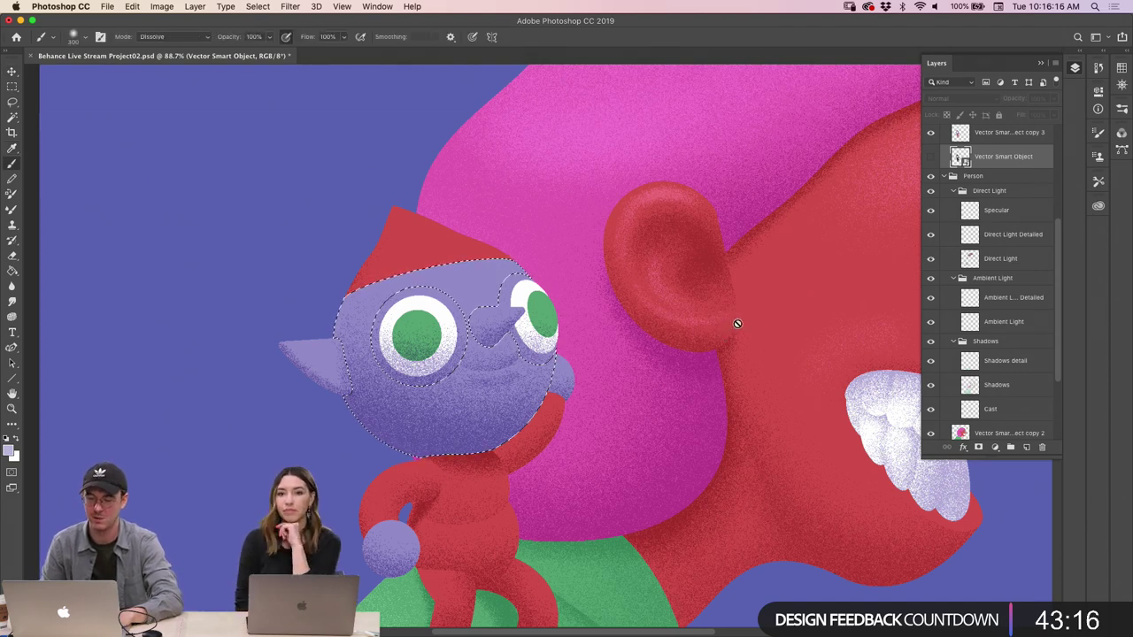
{"action": "scroll", "coordinate": [1061, 261], "scroll_direction": "down", "scroll_amount": 1}
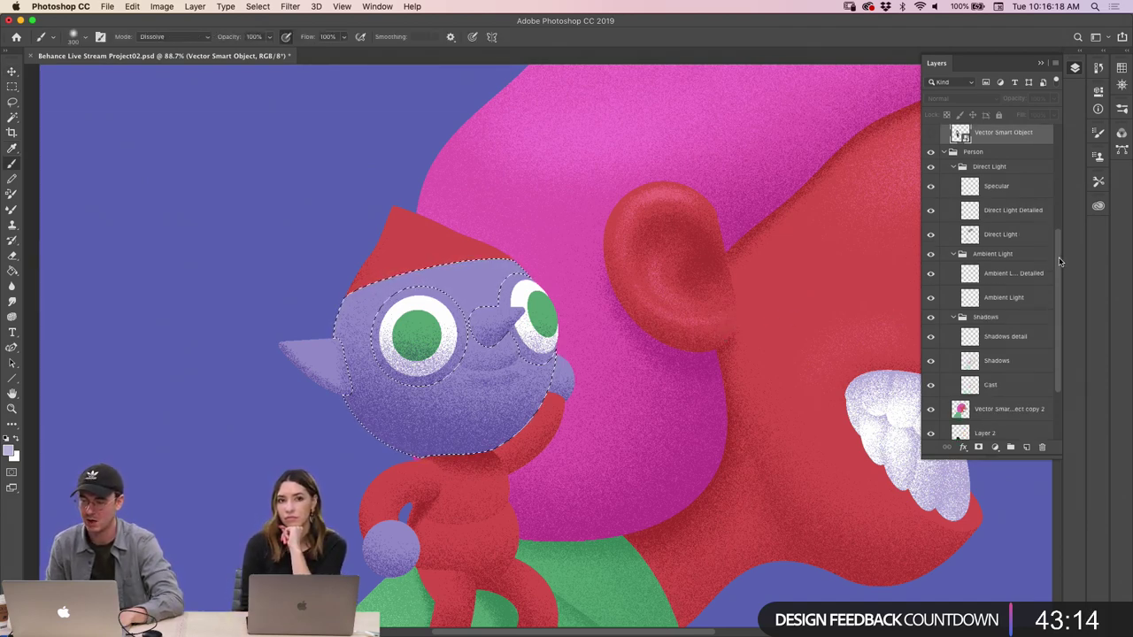
{"action": "left_click_drag", "start_coordinate": [1060, 265], "coordinate": [1067, 157]}
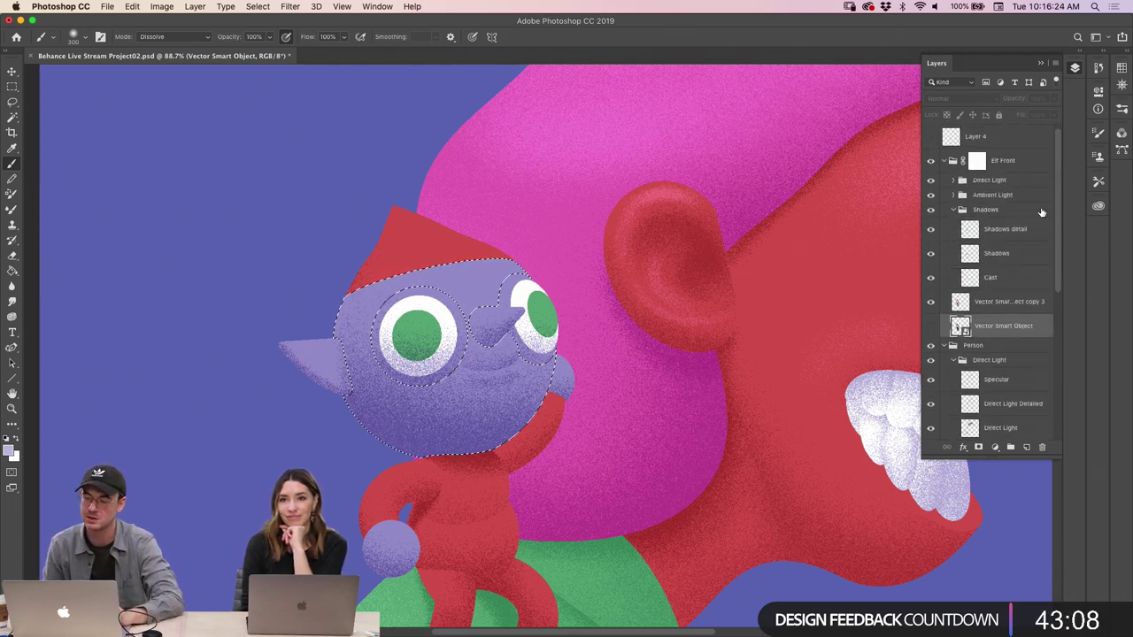
{"action": "left_click_drag", "start_coordinate": [1062, 202], "coordinate": [1059, 219]}
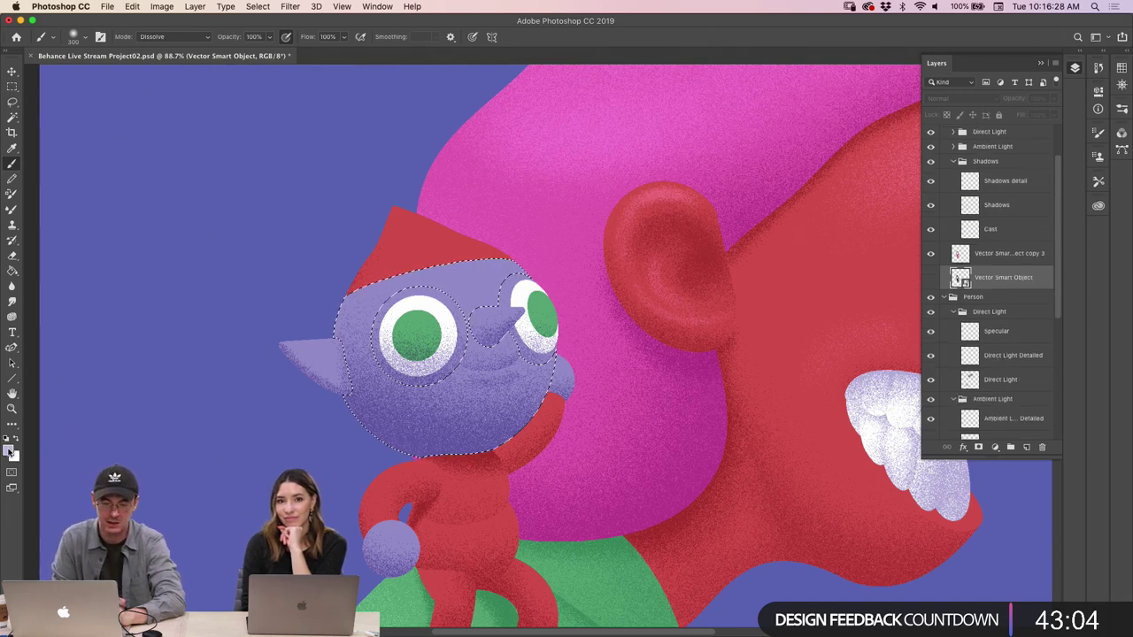
{"action": "left_click", "coordinate": [11, 148]}
{"action": "left_click", "coordinate": [10, 452]}
{"action": "left_click_drag", "start_coordinate": [575, 257], "coordinate": [576, 296]}
{"action": "left_click", "coordinate": [807, 216]}
{"action": "key", "text": "b"}
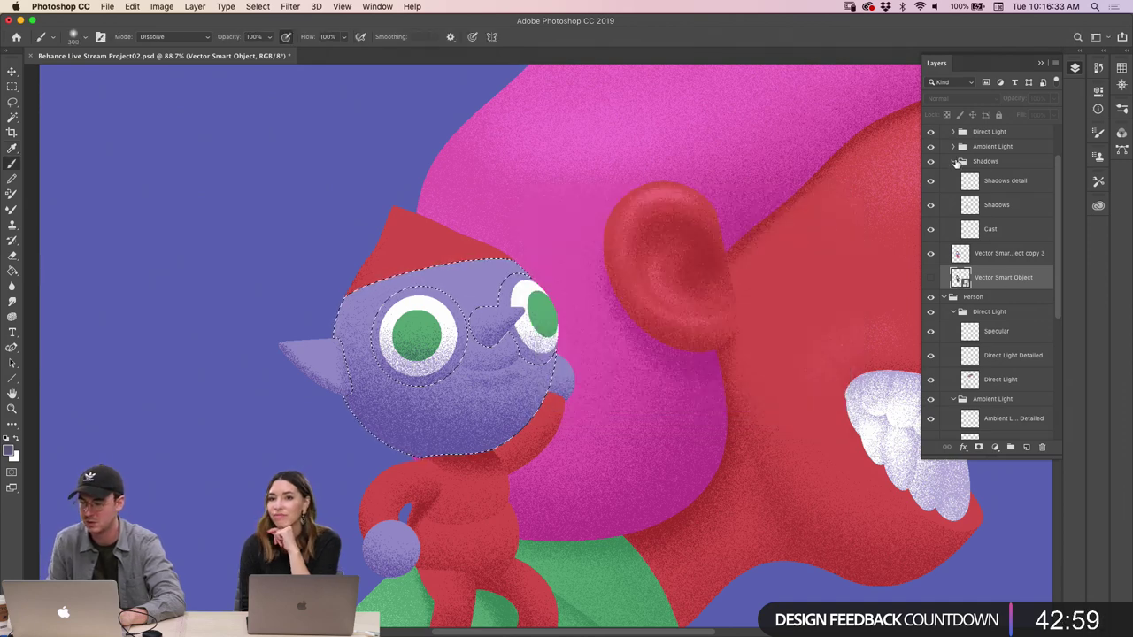
Brush grainy light over the front elf's selected face on the Elf Front group's Direct Light layer
{"action": "left_click", "coordinate": [956, 162]}
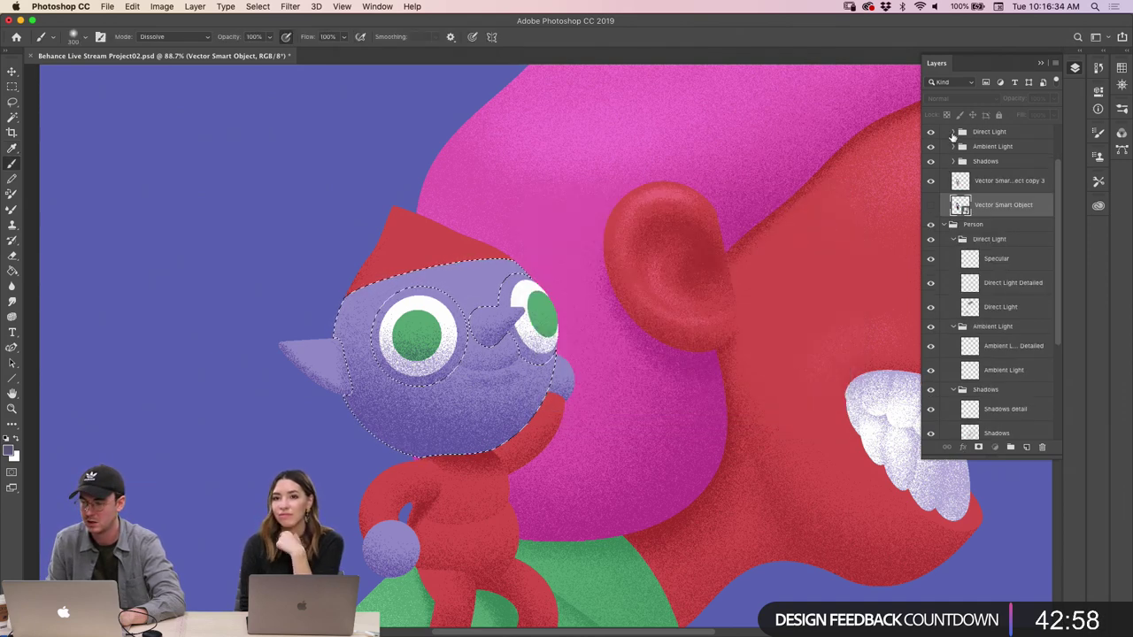
{"action": "left_click", "coordinate": [952, 132]}
{"action": "left_click", "coordinate": [973, 193]}
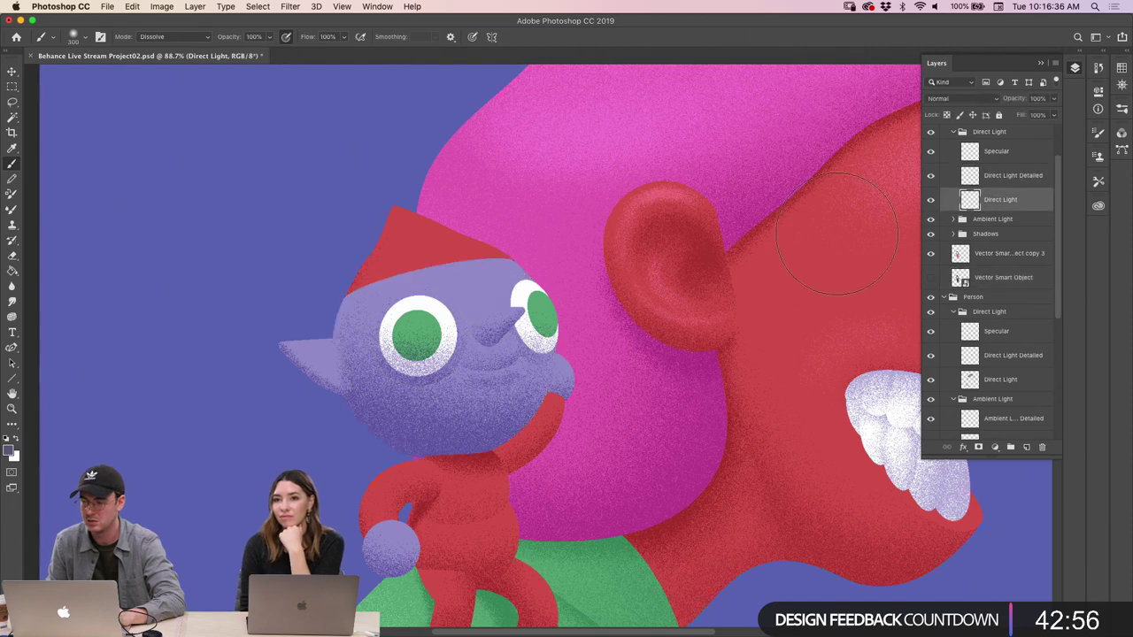
{"action": "mouse_move", "coordinate": [440, 272]}
{"action": "left_mouse_down"}
{"action": "mouse_move", "coordinate": [466, 265]}
{"action": "mouse_move", "coordinate": [394, 274]}
{"action": "mouse_move", "coordinate": [454, 296]}
{"action": "mouse_move", "coordinate": [416, 301]}
{"action": "mouse_move", "coordinate": [478, 302]}
{"action": "mouse_move", "coordinate": [599, 332]}
{"action": "mouse_move", "coordinate": [523, 320]}
{"action": "mouse_move", "coordinate": [585, 323]}
{"action": "left_mouse_up"}
{"action": "key", "text": "z"}
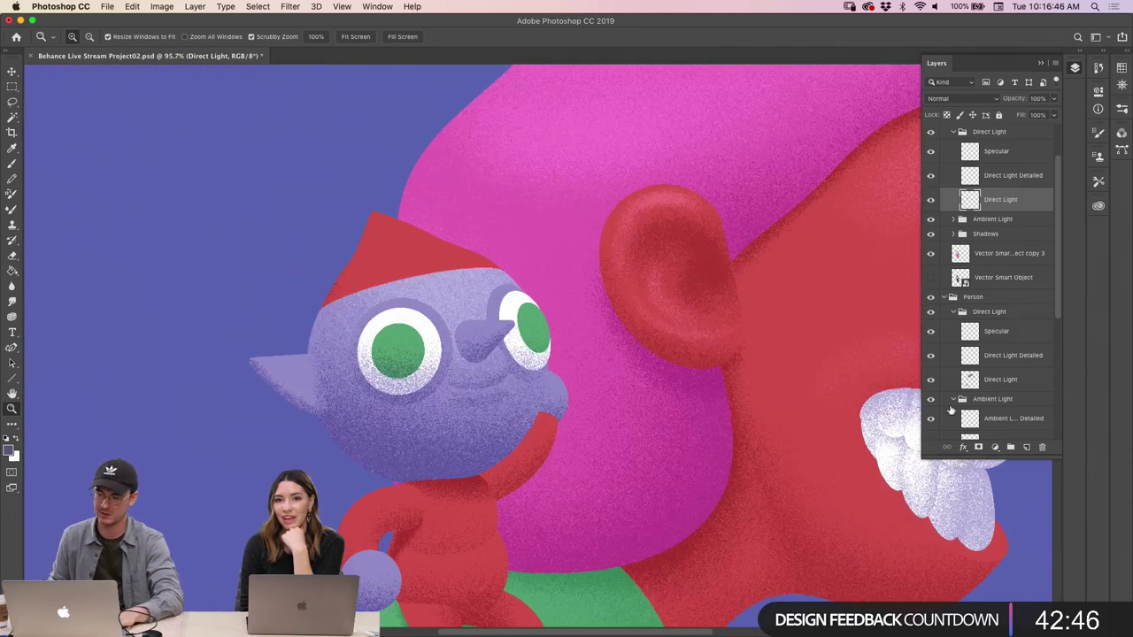
Select the areas around the front elf's eyes from its Vector Smart Object and brush light into them on the Direct Light layer
{"action": "left_click", "coordinate": [966, 280]}
{"action": "key", "text": "w"}
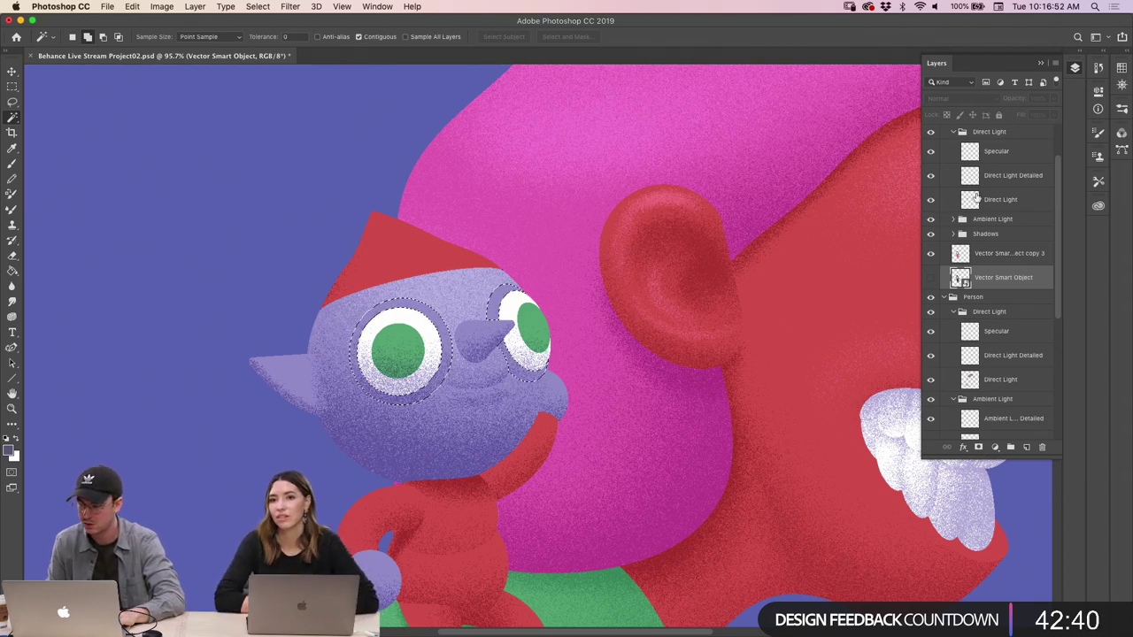
{"action": "left_click", "coordinate": [685, 276], "text": "super"}
{"action": "key", "text": "b"}
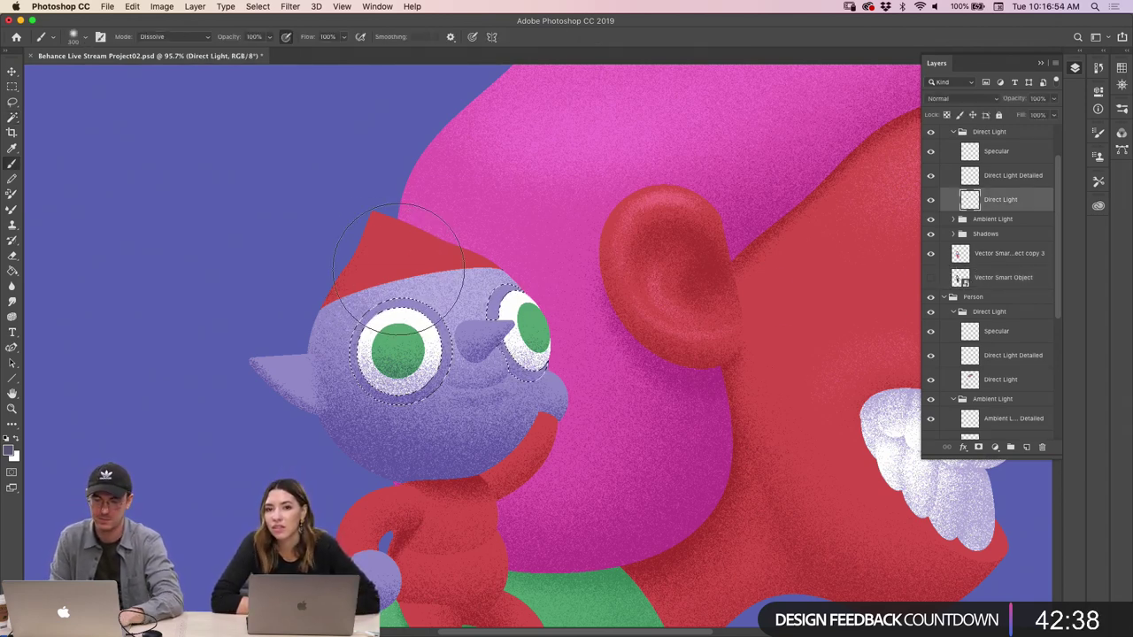
{"action": "key", "text": "z"}
{"action": "mouse_move", "coordinate": [572, 262]}
{"action": "left_mouse_down"}
{"action": "mouse_move", "coordinate": [496, 262]}
{"action": "mouse_move", "coordinate": [572, 262]}
{"action": "mouse_move", "coordinate": [501, 287]}
{"action": "mouse_move", "coordinate": [890, 271]}
{"action": "left_mouse_up"}
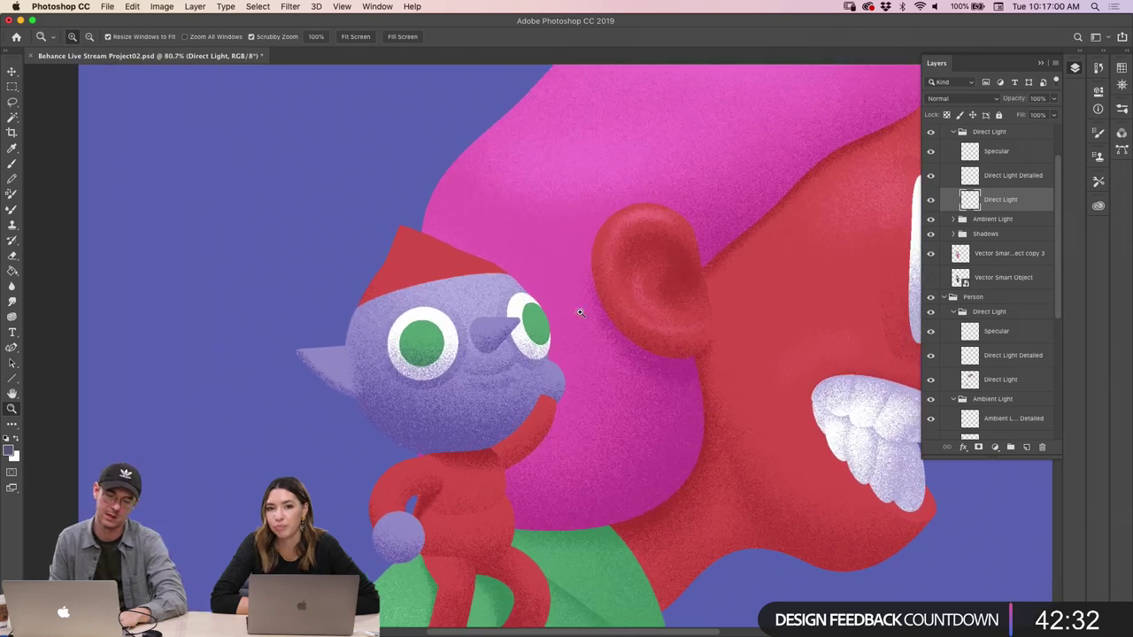
Select the front elf's ear and hand from the Vector Smart Object and light them on Direct Light with a smaller brush, down to size 50
{"action": "left_click", "coordinate": [972, 272]}
{"action": "key", "text": "w"}
{"action": "left_click", "coordinate": [592, 364]}
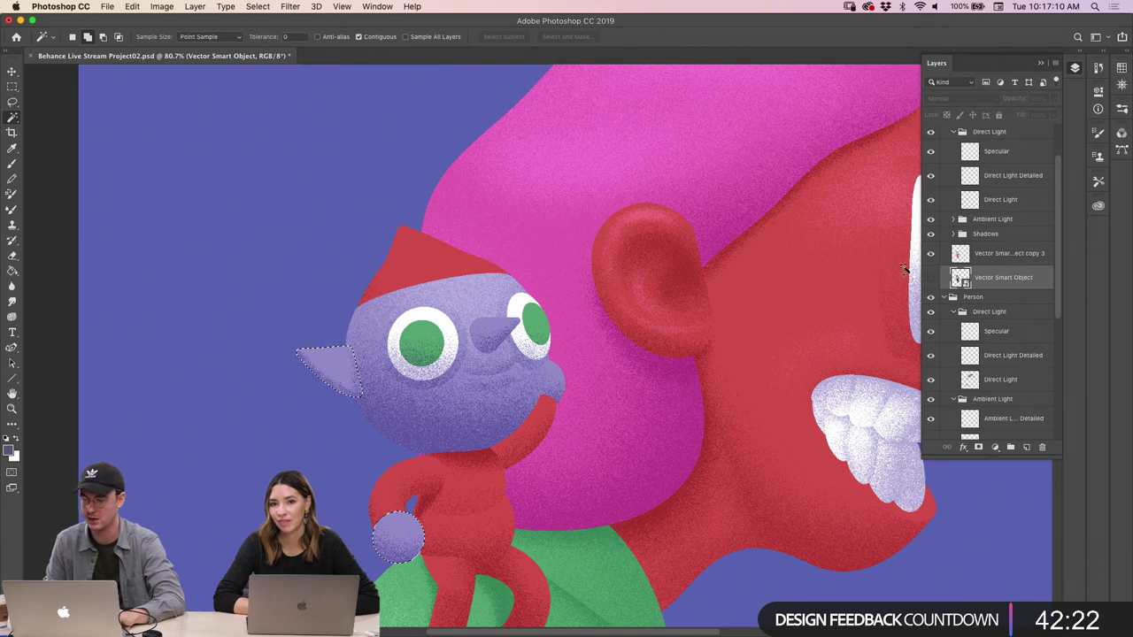
{"action": "left_click", "coordinate": [969, 202]}
{"action": "key", "text": "b"}
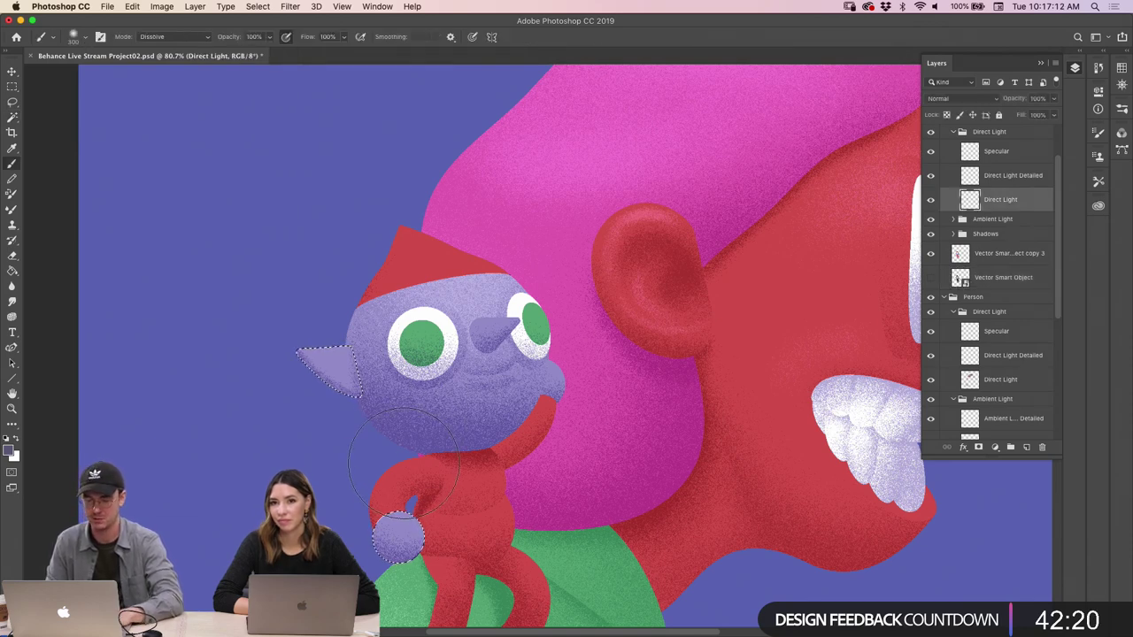
{"action": "key", "text": "bracketleft"}
{"action": "key", "text": "bracketleft"}
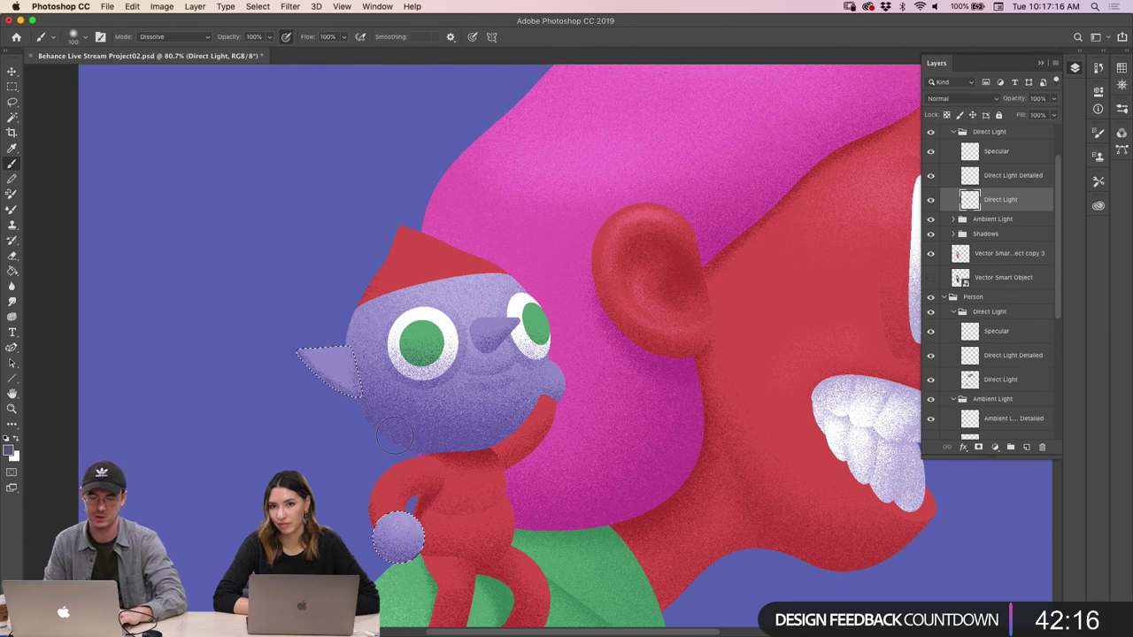
{"action": "key", "text": "bracketleft"}
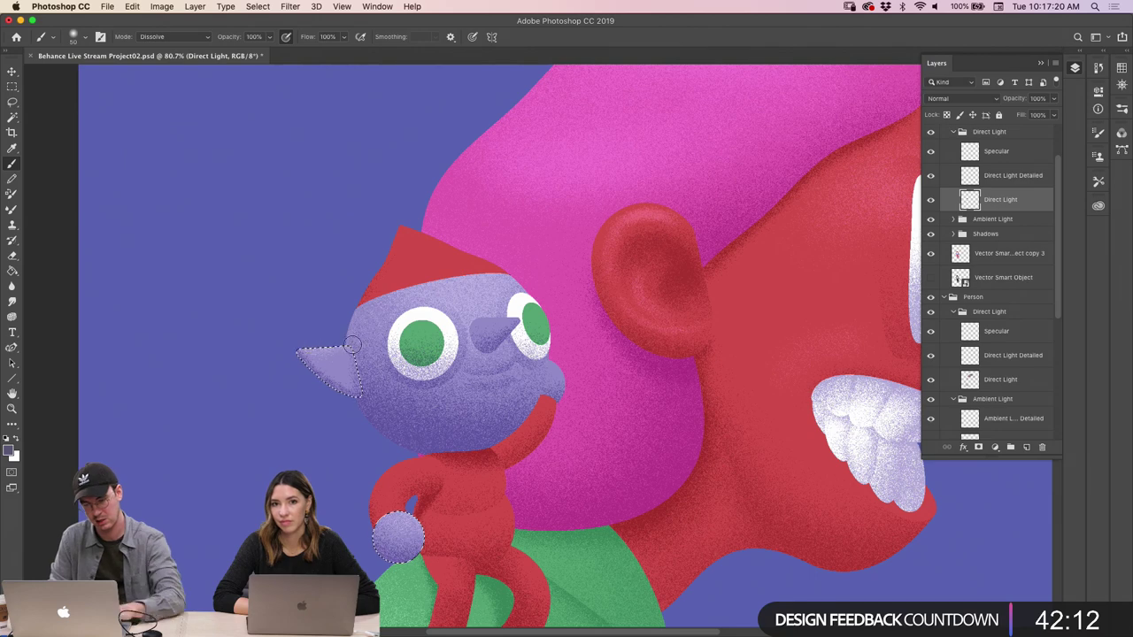
Clear the ear and hand selection and check the elf's lighting against the whole illustration
{"action": "key", "text": "z"}
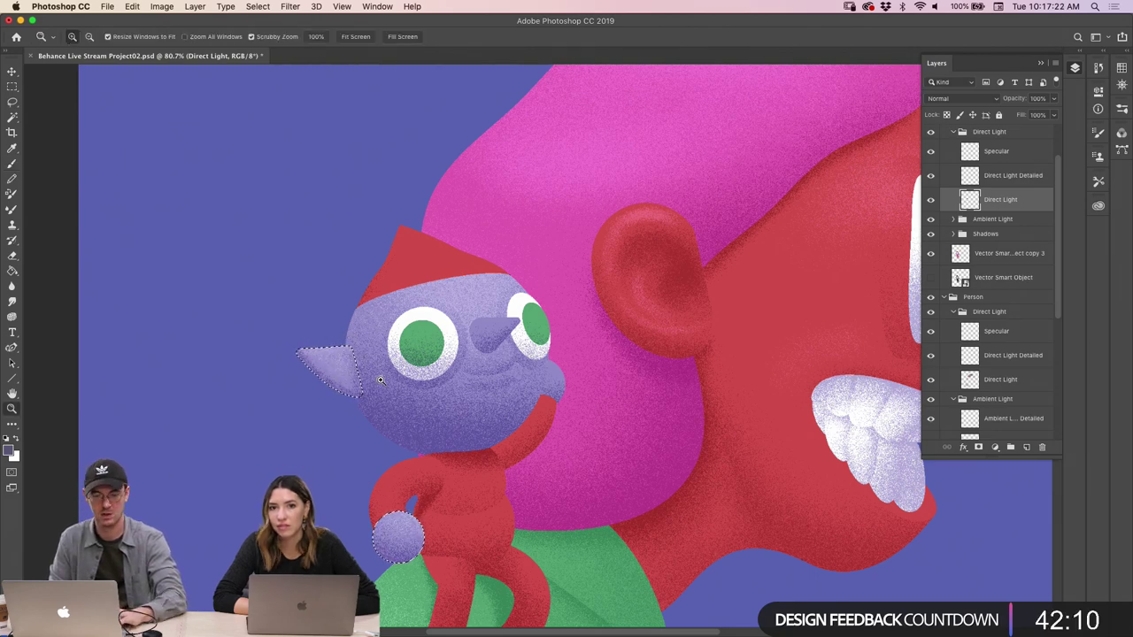
{"action": "scroll", "coordinate": [368, 382], "scroll_direction": "down", "scroll_amount": 3}
{"action": "key", "text": "super+d"}
{"action": "scroll", "coordinate": [434, 361], "scroll_direction": "down", "scroll_amount": 2}
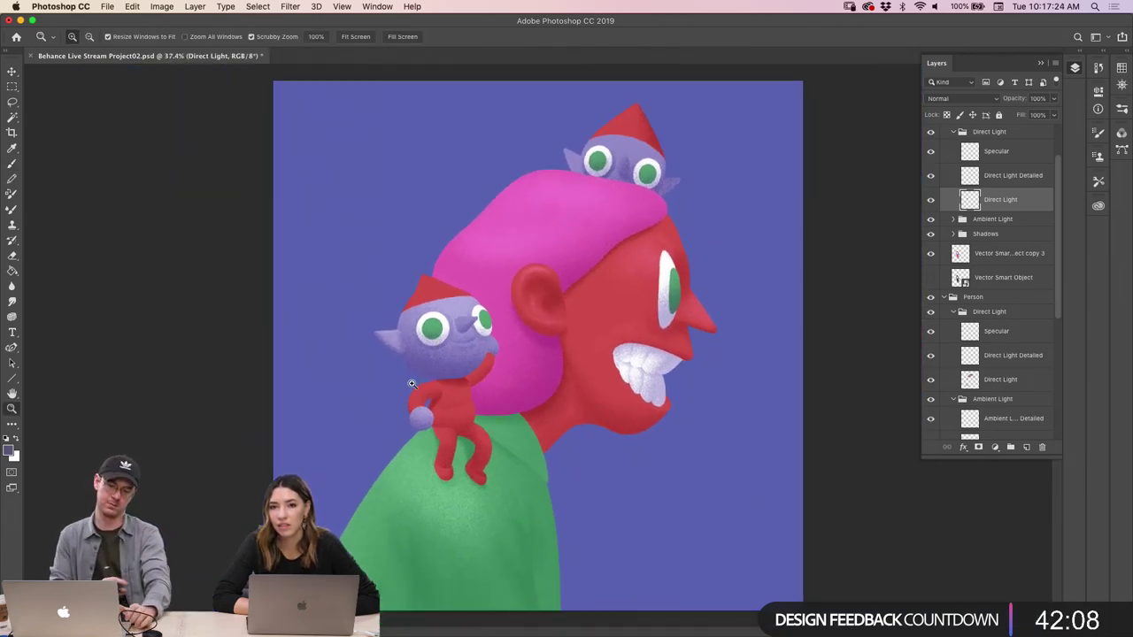
{"action": "scroll", "coordinate": [540, 404], "scroll_direction": "up", "scroll_amount": 1}
{"action": "scroll", "coordinate": [516, 366], "scroll_direction": "down", "scroll_amount": 2}
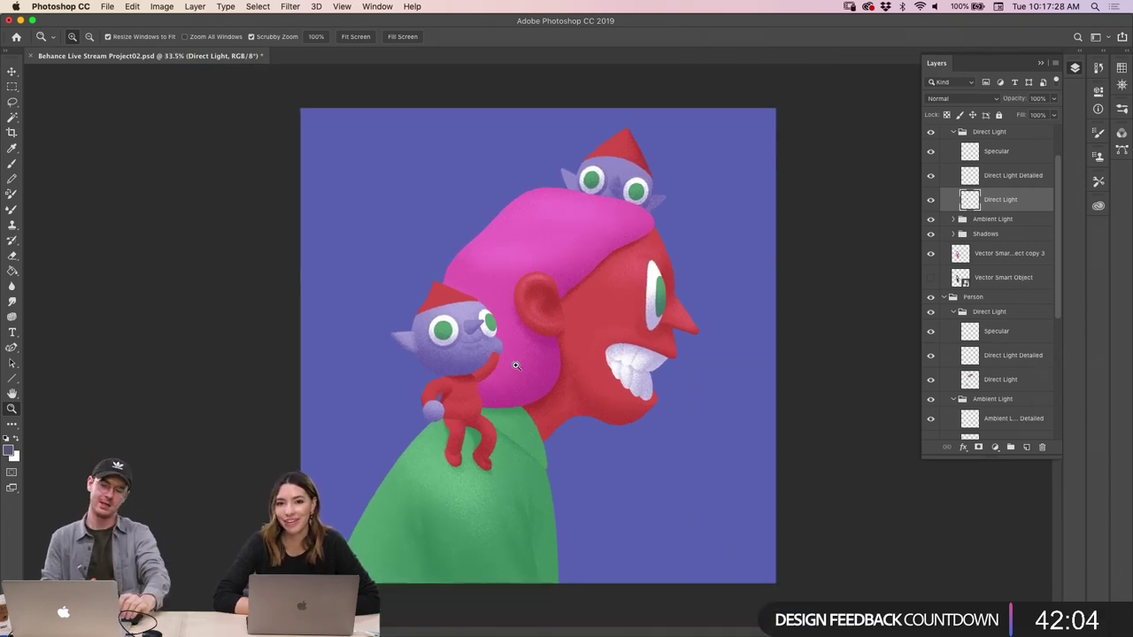
Show Layer 4 to examine the flat blue sweat drops on the person's face, and hide it again
{"action": "scroll", "coordinate": [1049, 190], "scroll_direction": "up", "scroll_amount": 2}
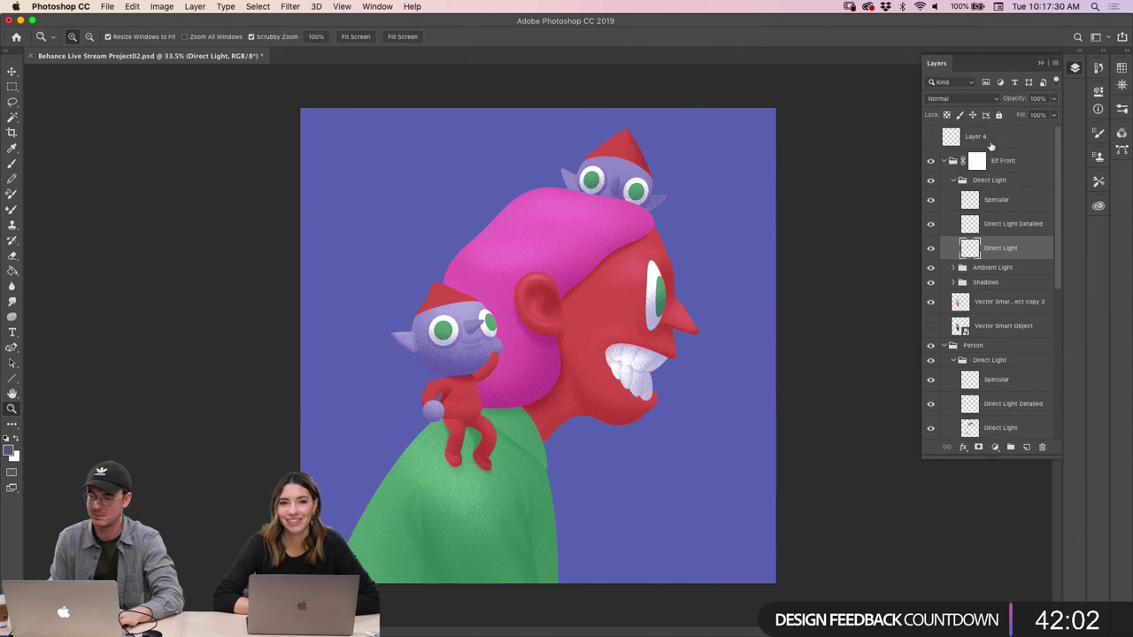
{"action": "left_click", "coordinate": [941, 139]}
{"action": "left_click", "coordinate": [931, 137]}
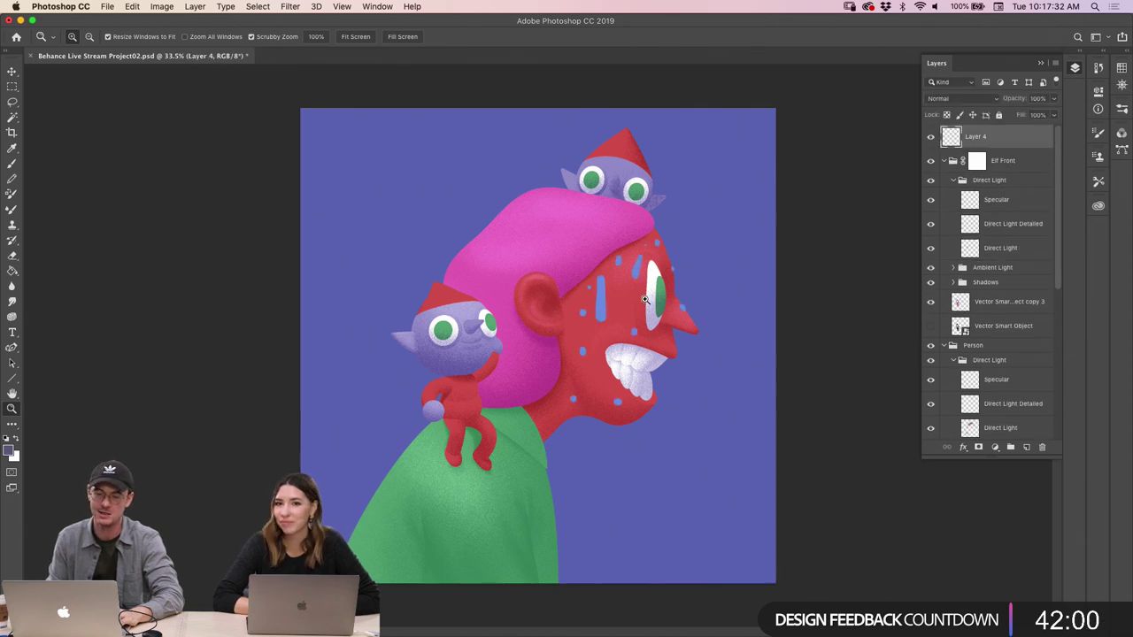
{"action": "scroll", "coordinate": [687, 274], "scroll_direction": "up", "scroll_amount": 3}
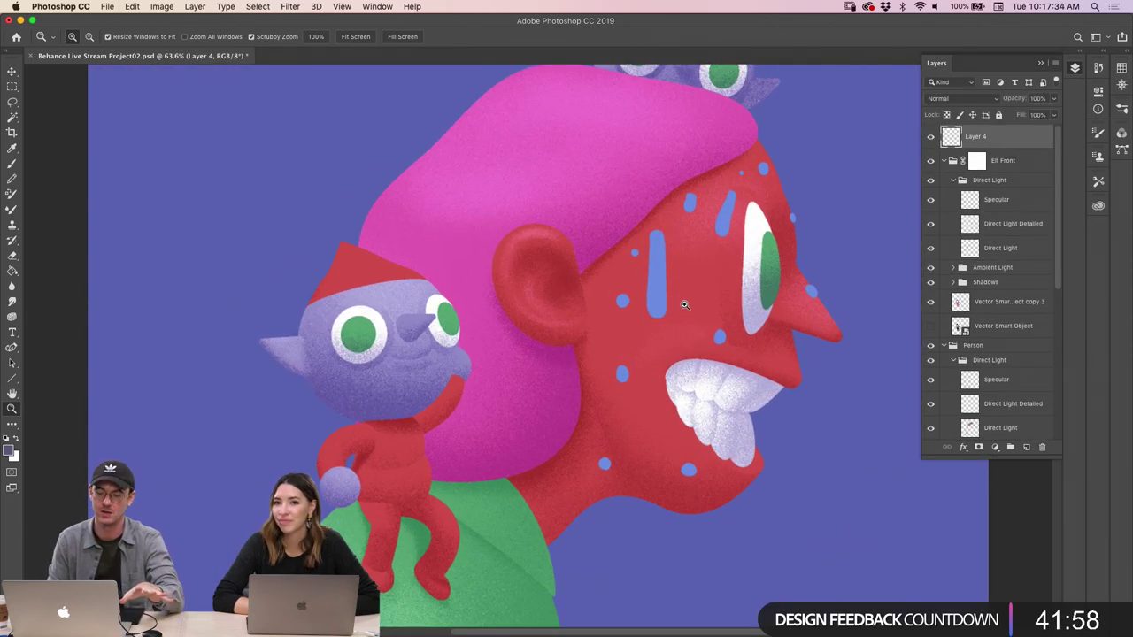
{"action": "scroll", "coordinate": [687, 304], "scroll_direction": "up", "scroll_amount": 1}
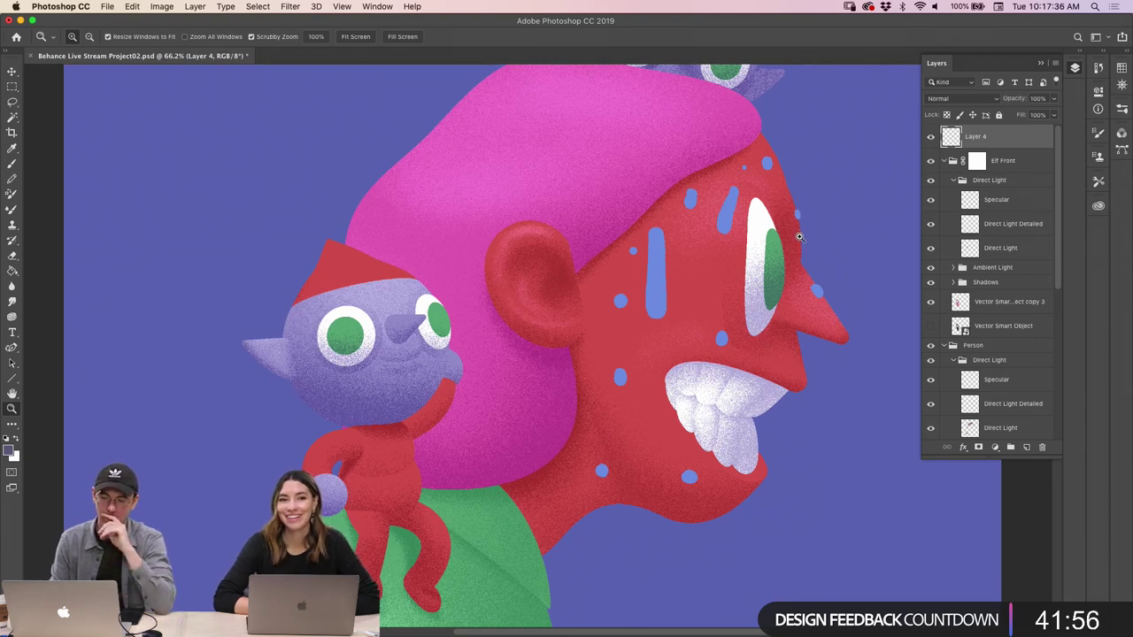
{"action": "left_click", "coordinate": [930, 137]}
Add a new layer above Layer 4 and set its blend mode to Multiply
{"action": "left_click", "coordinate": [1028, 446]}
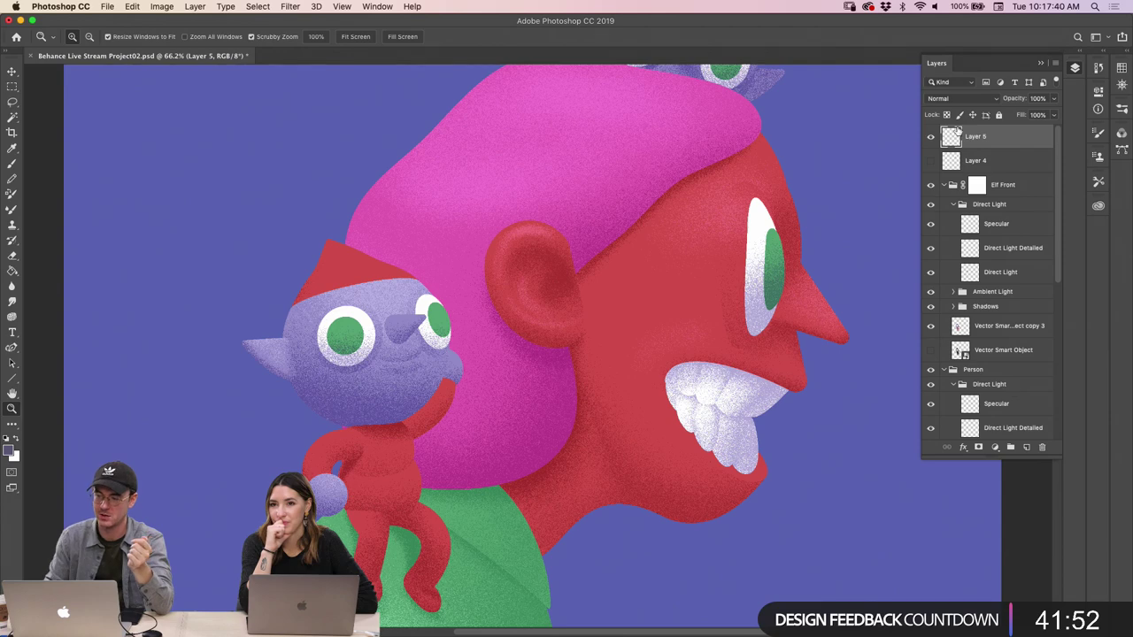
{"action": "left_click", "coordinate": [952, 99]}
{"action": "left_click", "coordinate": [944, 131]}
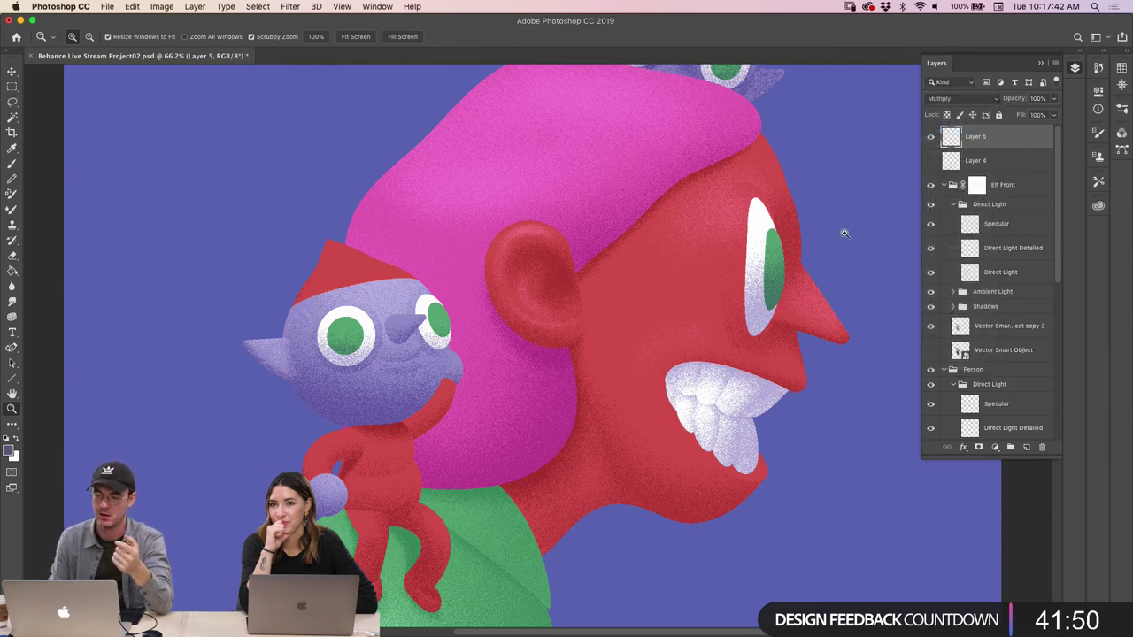
Set the Eyedropper to sample Current Layer and pick the pink shadow colour from the Elf Front group's Shadows layer
{"action": "left_click", "coordinate": [9, 452]}
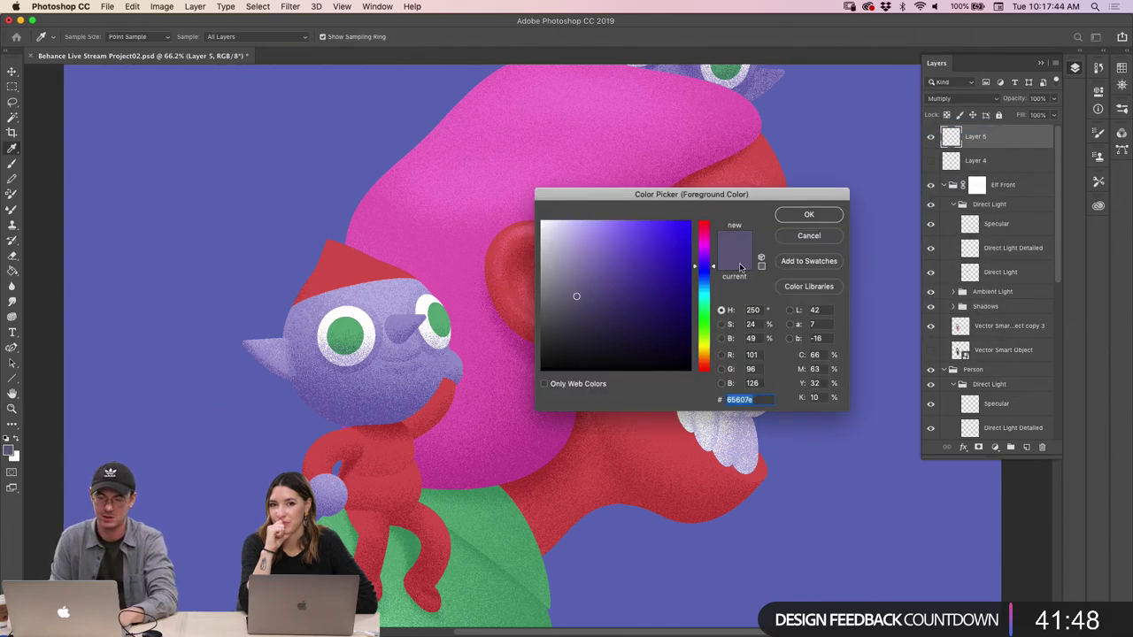
{"action": "left_click", "coordinate": [814, 238]}
{"action": "scroll", "coordinate": [1018, 265], "scroll_direction": "down", "scroll_amount": 1}
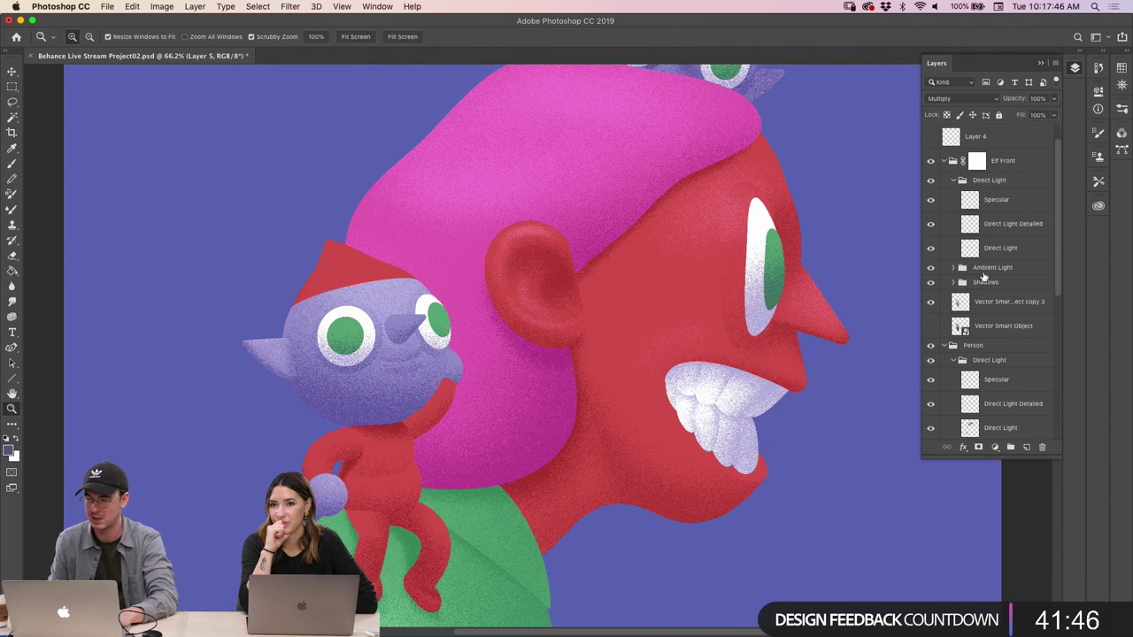
{"action": "left_click", "coordinate": [953, 282]}
{"action": "left_click", "coordinate": [975, 328]}
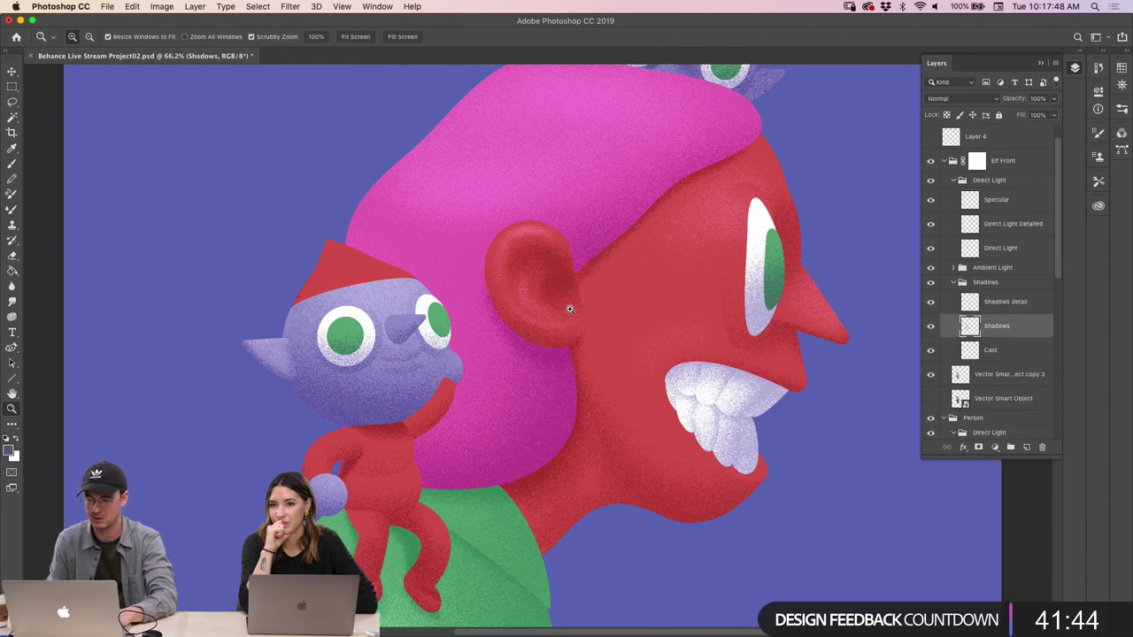
{"action": "key", "text": "i"}
{"action": "left_click", "coordinate": [256, 36]}
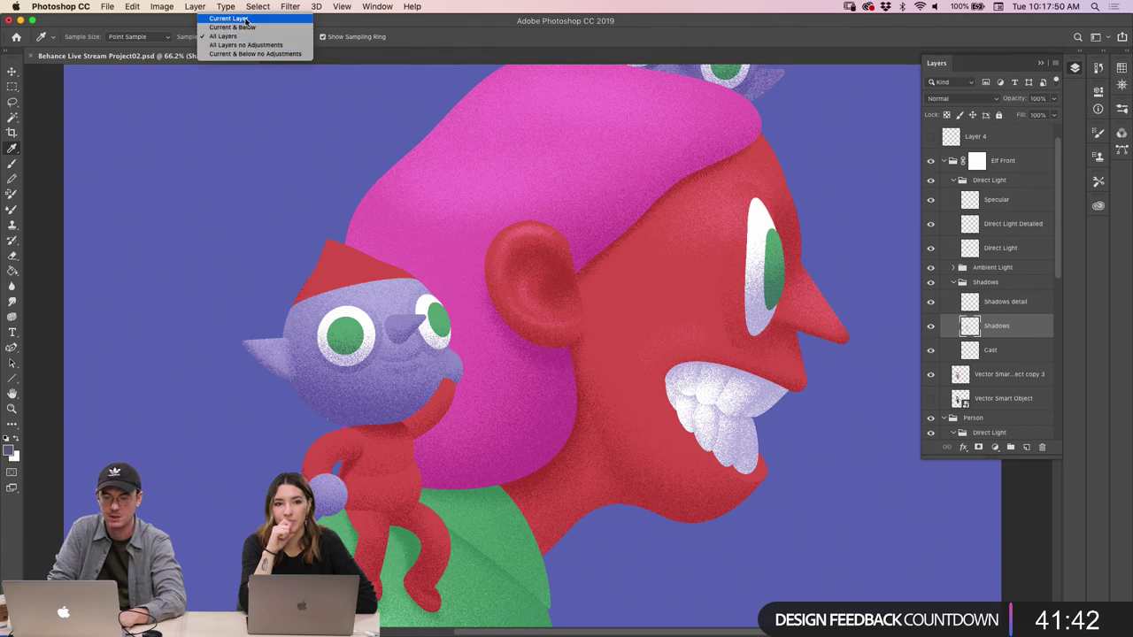
{"action": "left_click", "coordinate": [366, 251]}
{"action": "left_click_drag", "start_coordinate": [369, 425], "coordinate": [331, 465]}
Make the hidden Layer 4 active and select only its long sweat drop on the person's cheek with the Magic Wand
{"action": "scroll", "coordinate": [1056, 177], "scroll_direction": "up", "scroll_amount": 1}
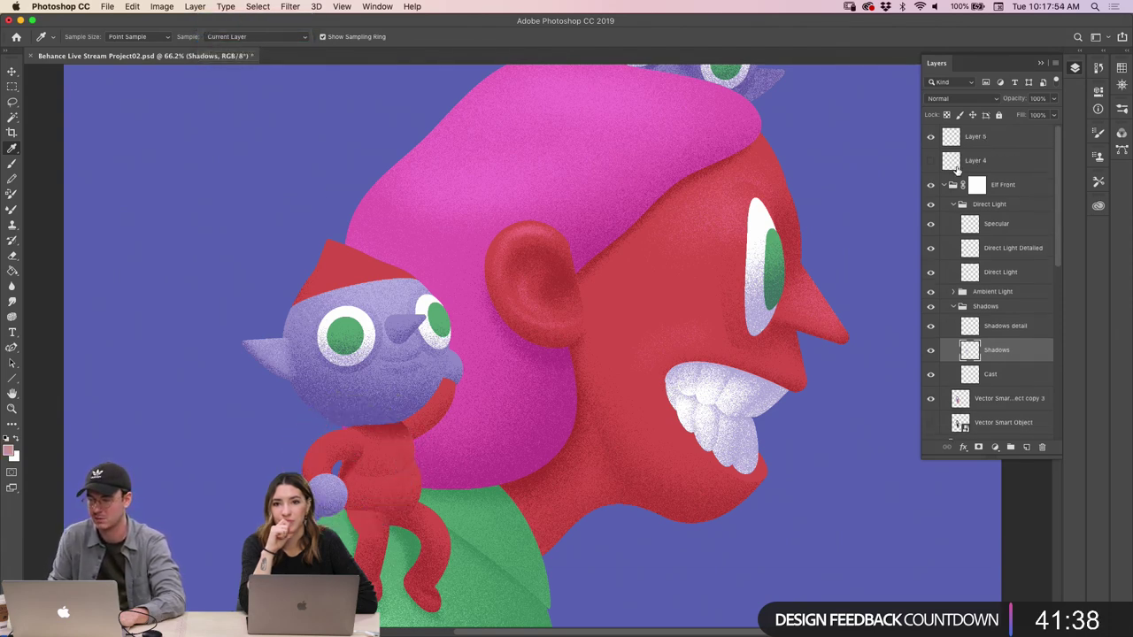
{"action": "left_click", "coordinate": [951, 140]}
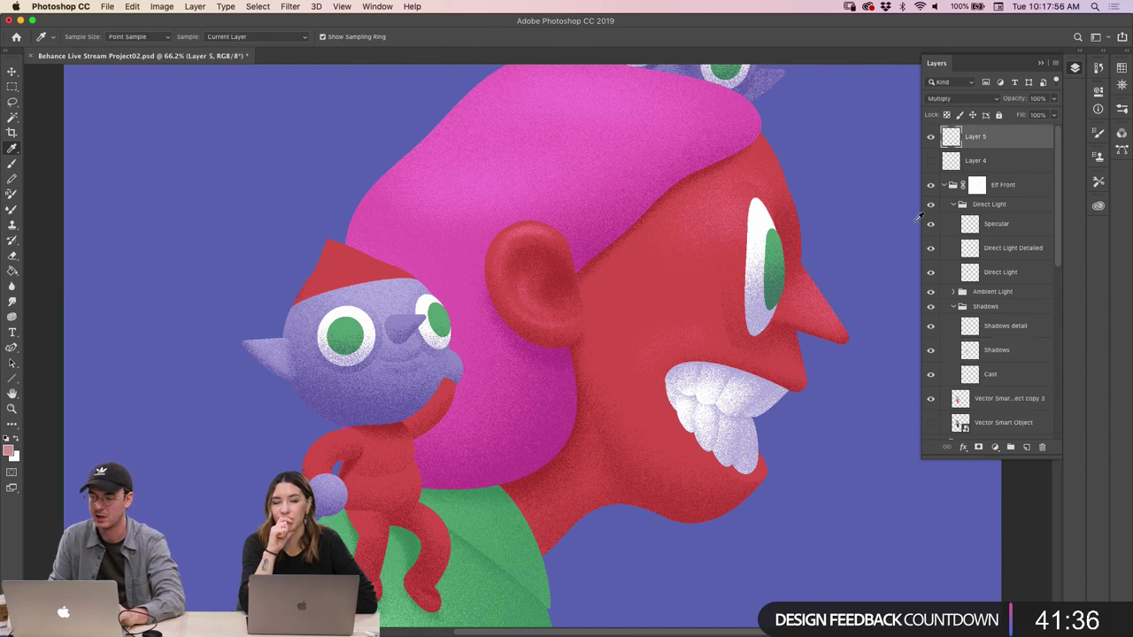
{"action": "left_click", "coordinate": [952, 166]}
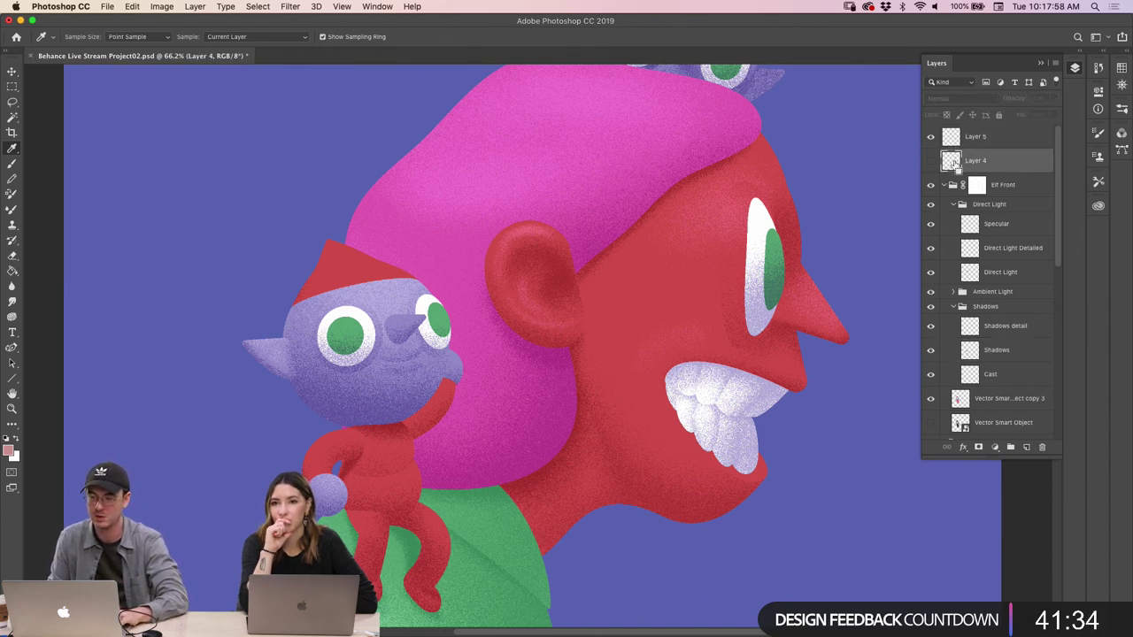
{"action": "left_click", "coordinate": [951, 162], "text": "super"}
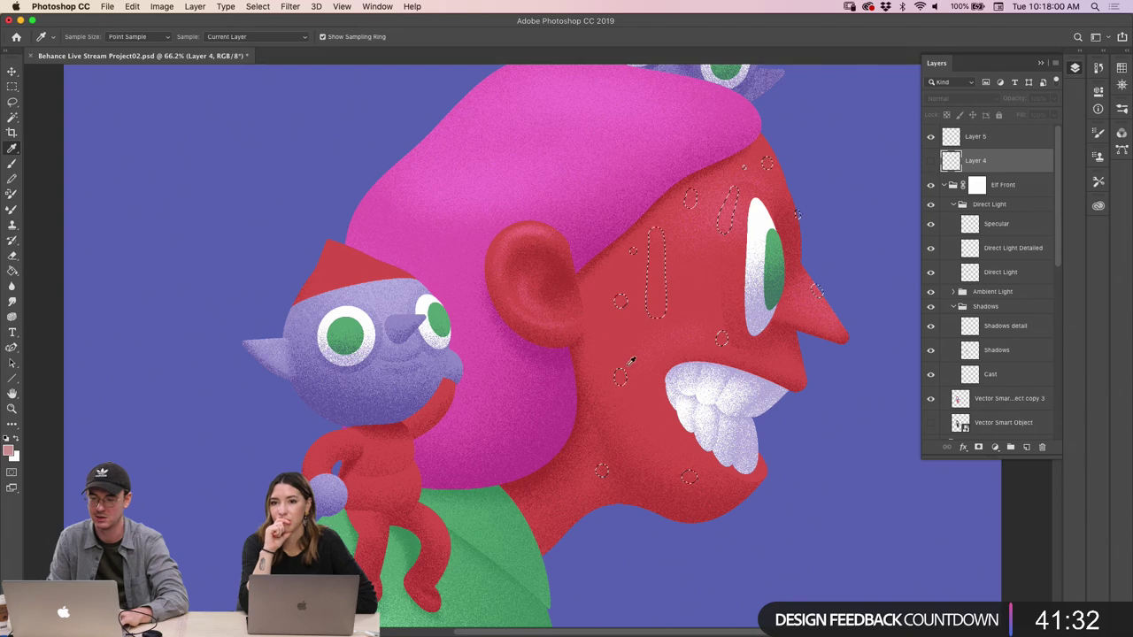
{"action": "key", "text": "super+d"}
{"action": "key", "text": "w"}
{"action": "left_click", "coordinate": [656, 274]}
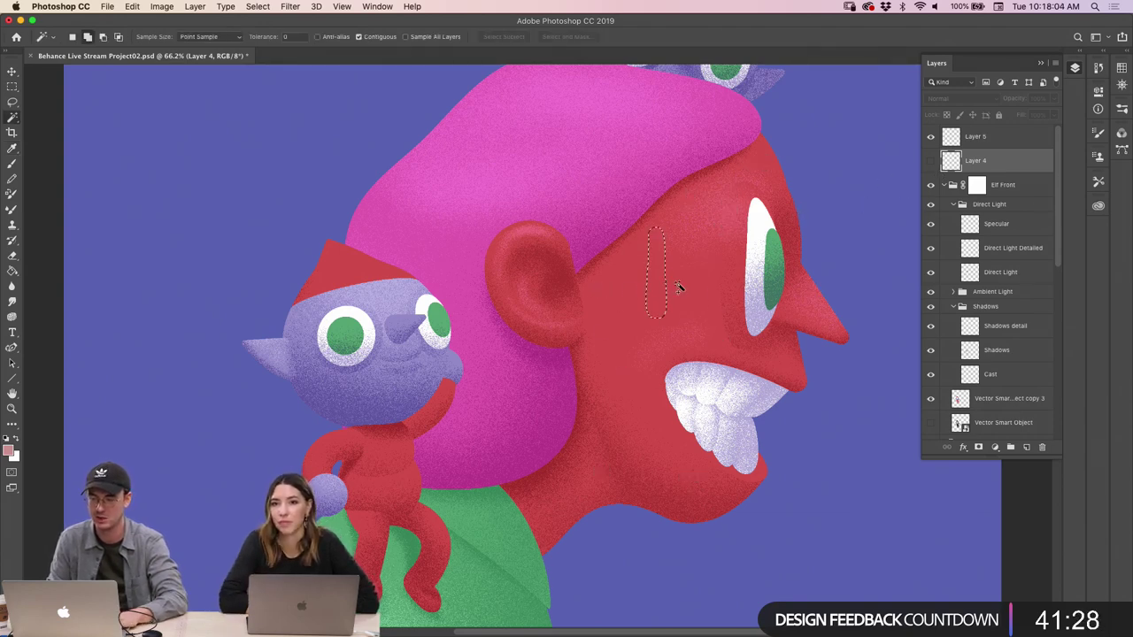
Make Layer 5 the active layer, keeping the long-drop selection, and set its blend mode to Screen
{"action": "left_click", "coordinate": [951, 140]}
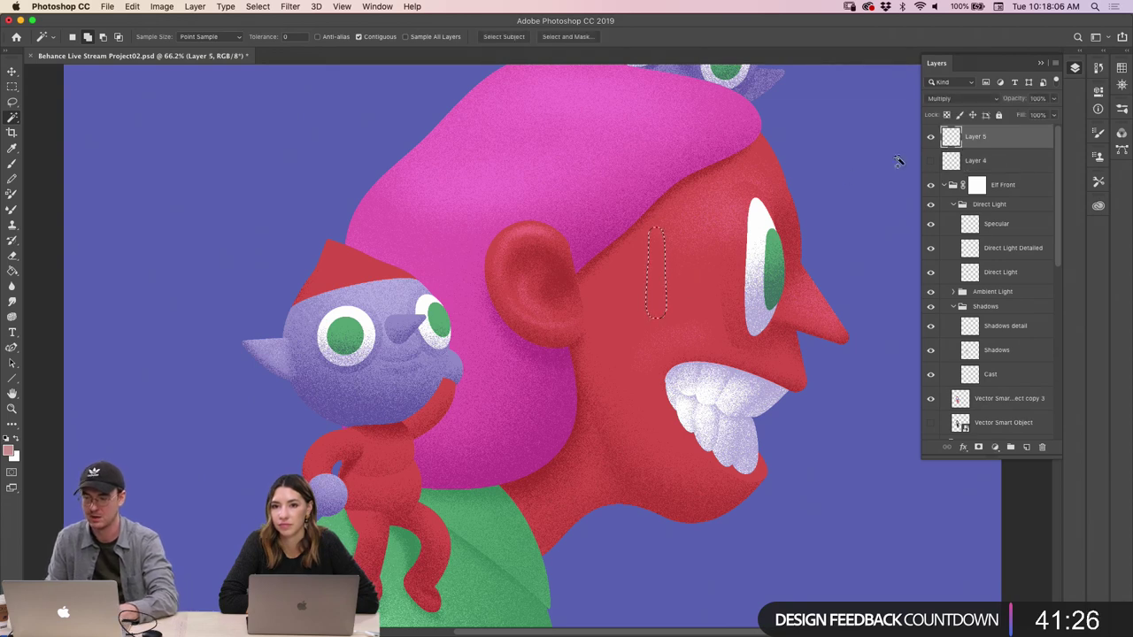
{"action": "key", "text": "b"}
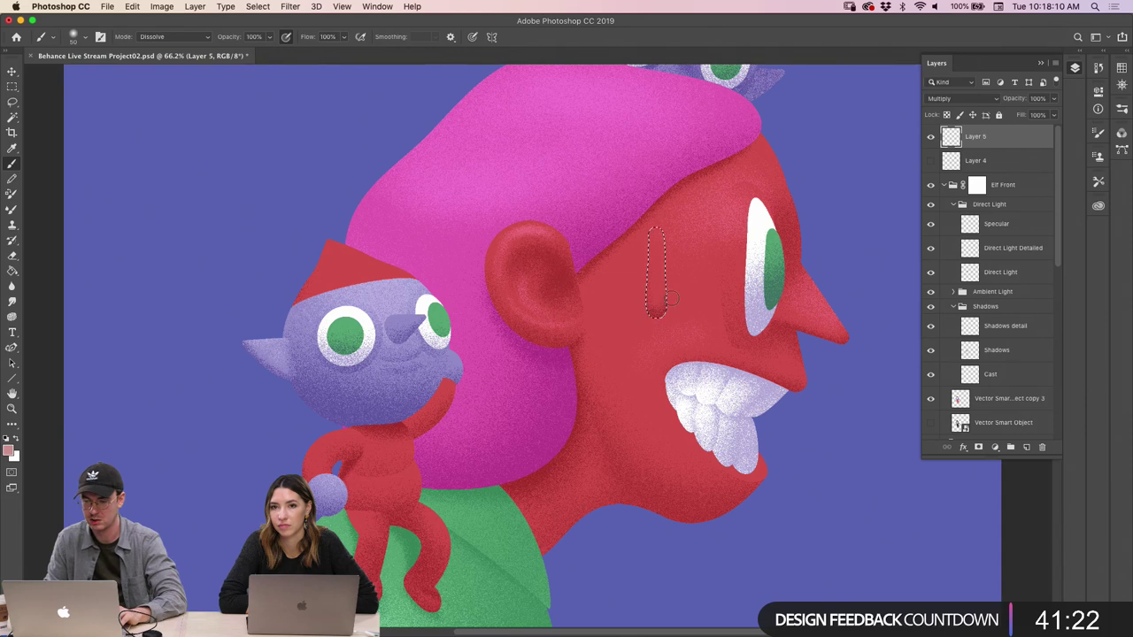
{"action": "key", "text": "z"}
{"action": "left_click_drag", "start_coordinate": [672, 297], "coordinate": [704, 297]}
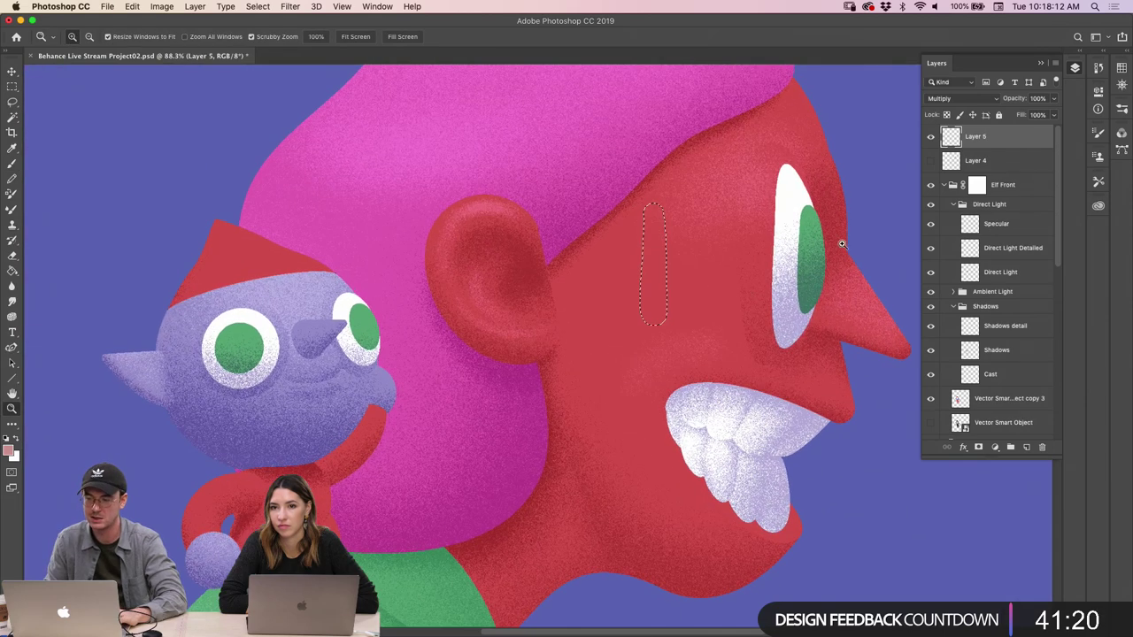
{"action": "left_click", "coordinate": [973, 98]}
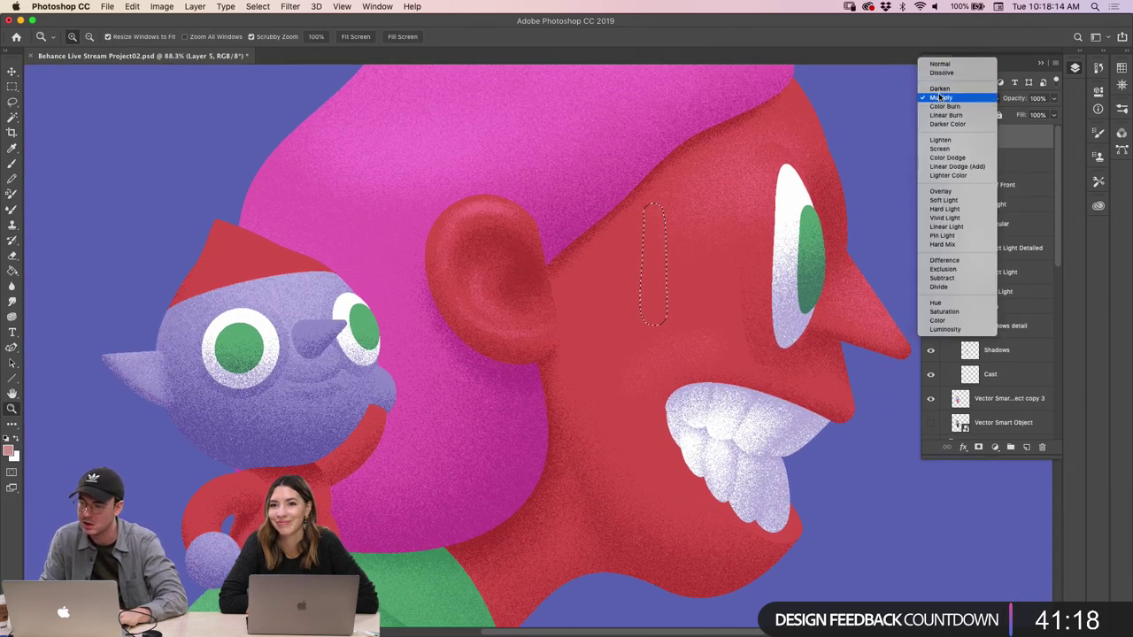
{"action": "left_click", "coordinate": [944, 149]}
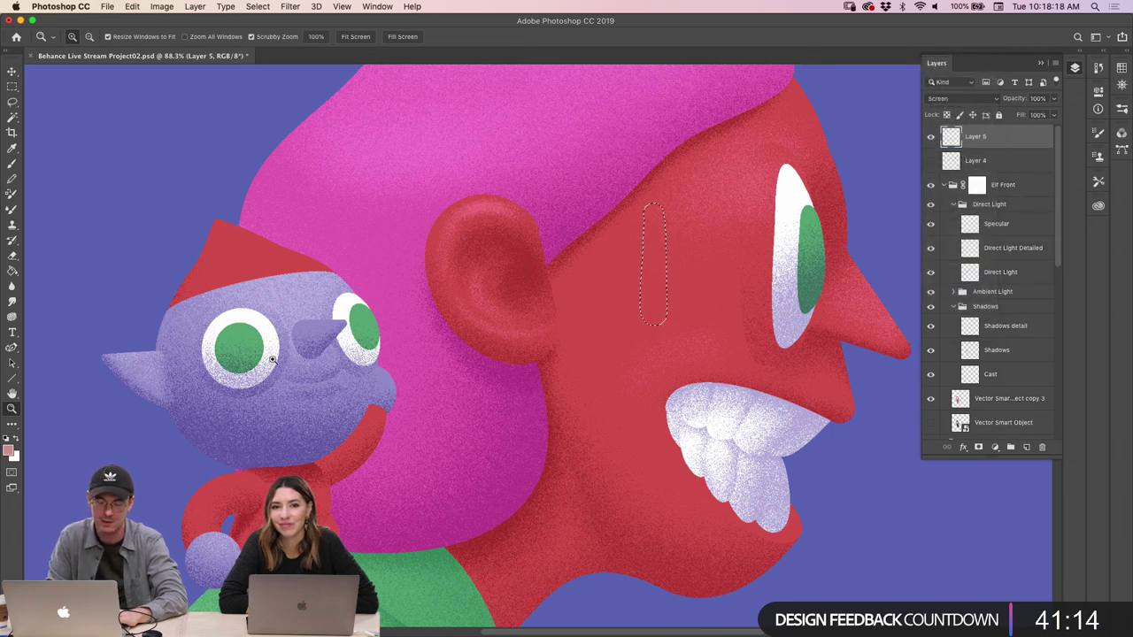
Change the foreground colour to a darker, muted magenta-pink in the Color Picker
{"action": "left_click", "coordinate": [9, 451]}
{"action": "left_click_drag", "start_coordinate": [579, 297], "coordinate": [590, 291]}
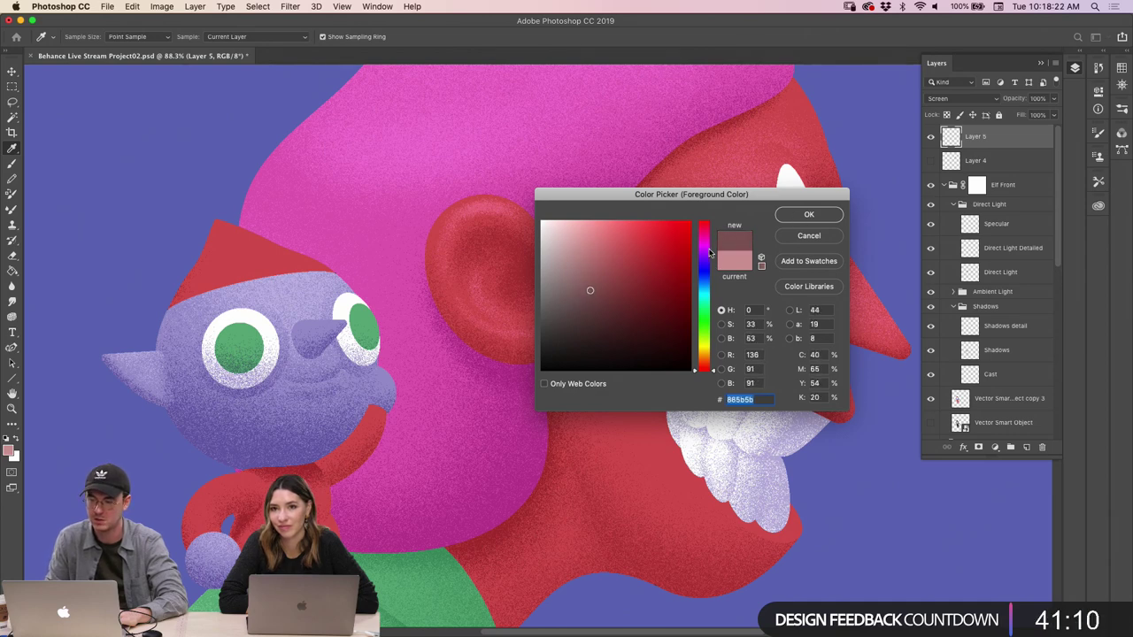
{"action": "left_click", "coordinate": [706, 235]}
{"action": "left_click", "coordinate": [603, 276]}
{"action": "left_click", "coordinate": [805, 215]}
Brush a grainy highlight along the edge and rounded lower end of the long cheek drop, and clear the selection
{"action": "key", "text": "z"}
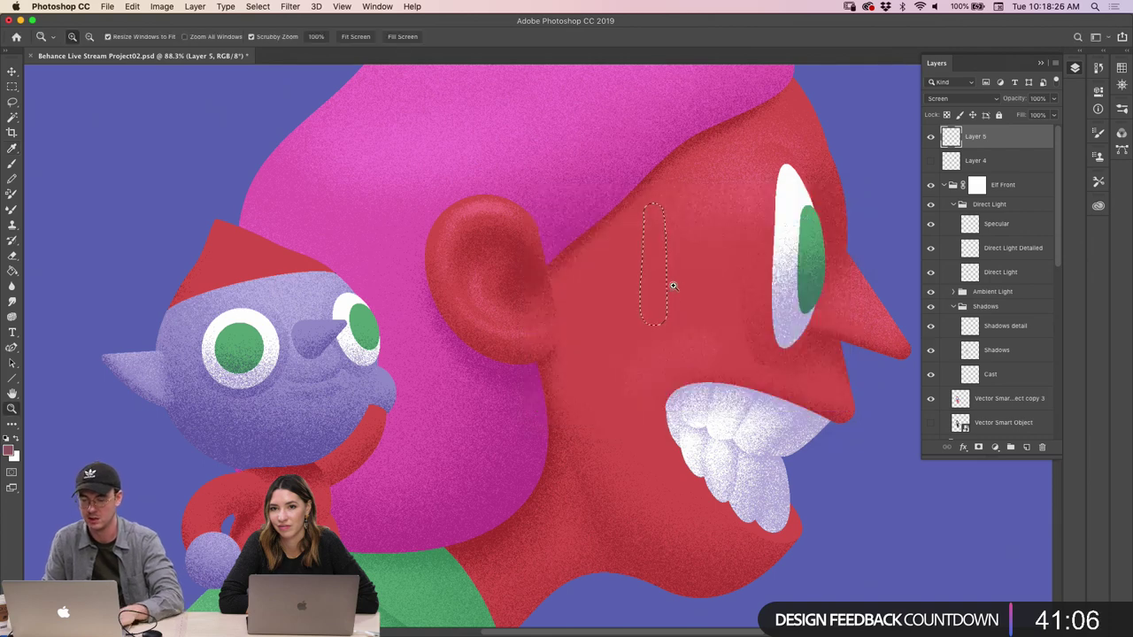
{"action": "key", "text": "b"}
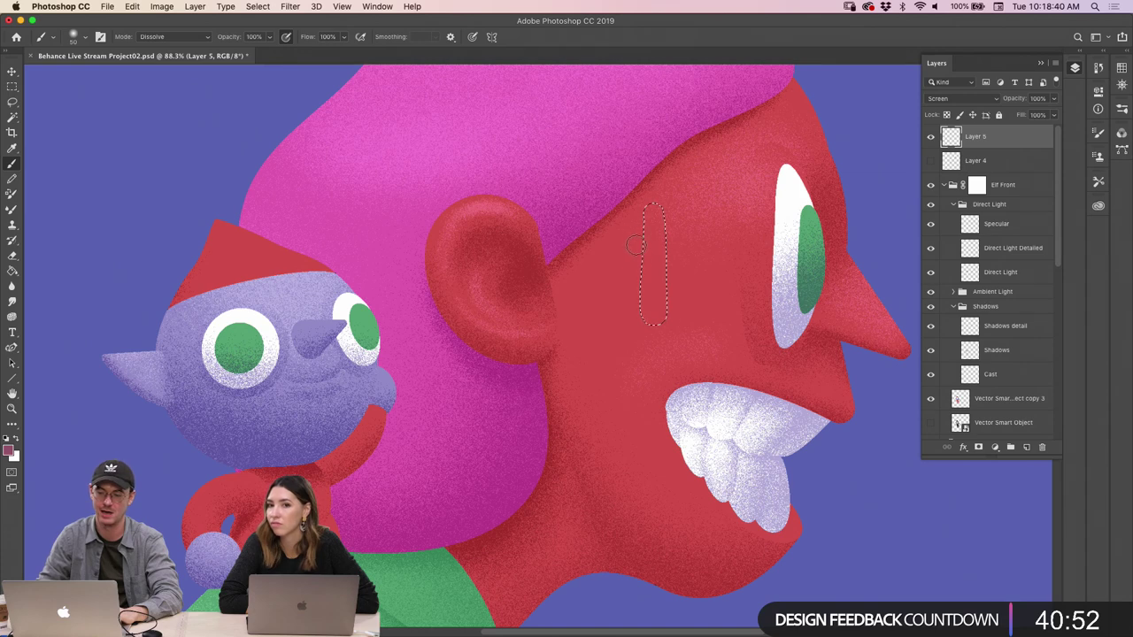
{"action": "mouse_move", "coordinate": [637, 278]}
{"action": "left_mouse_down"}
{"action": "mouse_move", "coordinate": [651, 314]}
{"action": "mouse_move", "coordinate": [634, 282]}
{"action": "left_mouse_up"}
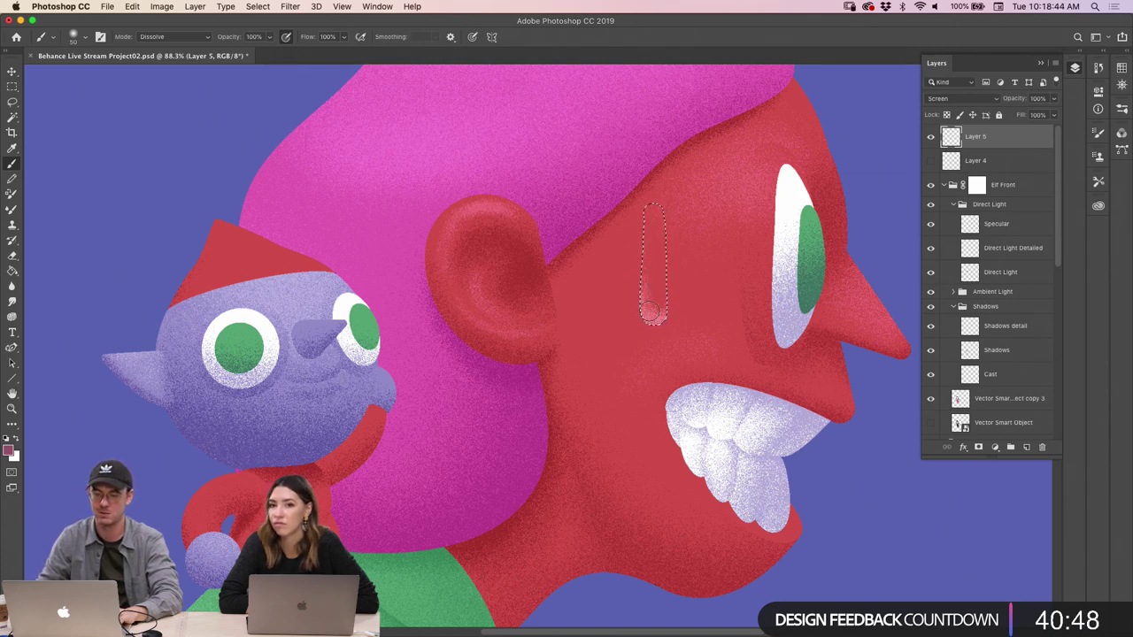
{"action": "key", "text": "z"}
{"action": "scroll", "coordinate": [659, 310], "scroll_direction": "down", "scroll_amount": 1}
{"action": "mouse_move", "coordinate": [662, 297]}
{"action": "left_mouse_down"}
{"action": "mouse_move", "coordinate": [653, 298]}
{"action": "mouse_move", "coordinate": [672, 312]}
{"action": "left_mouse_up"}
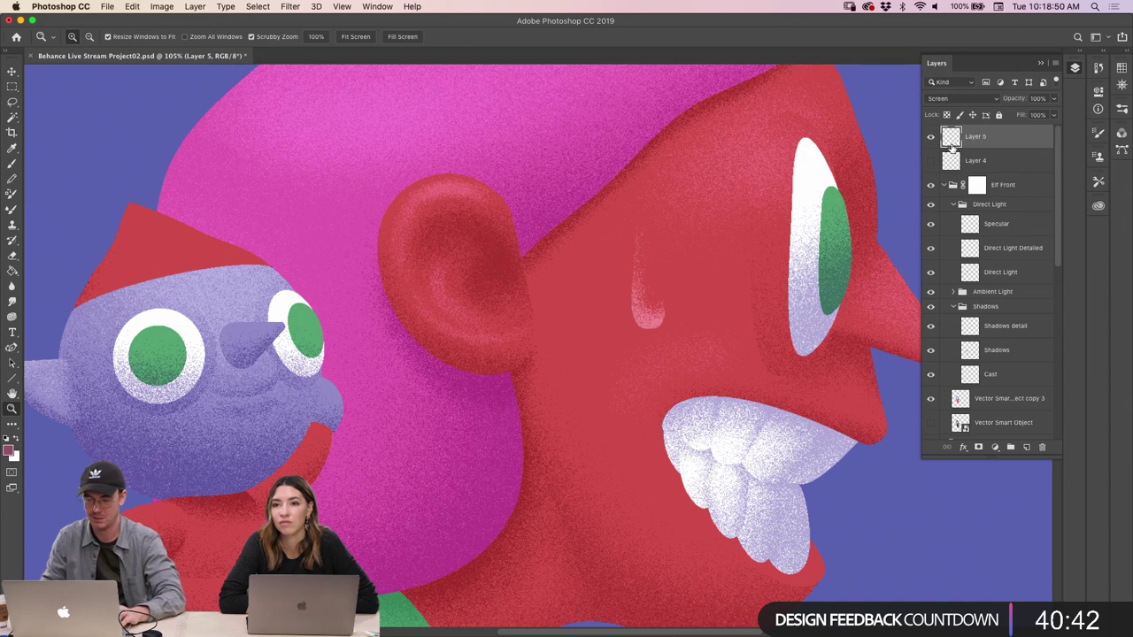
Load the outlines of all sweat drops from the hidden Layer 4 as a selection, keeping Layer 5 active
{"action": "left_click", "coordinate": [950, 143], "text": "super"}
{"action": "key", "text": "super+d"}
{"action": "left_click", "coordinate": [950, 161], "text": "super"}
Brush grainy highlights into the lower ends of the small cheek drops and the tapered drop beside the eye
{"action": "key", "text": "b"}
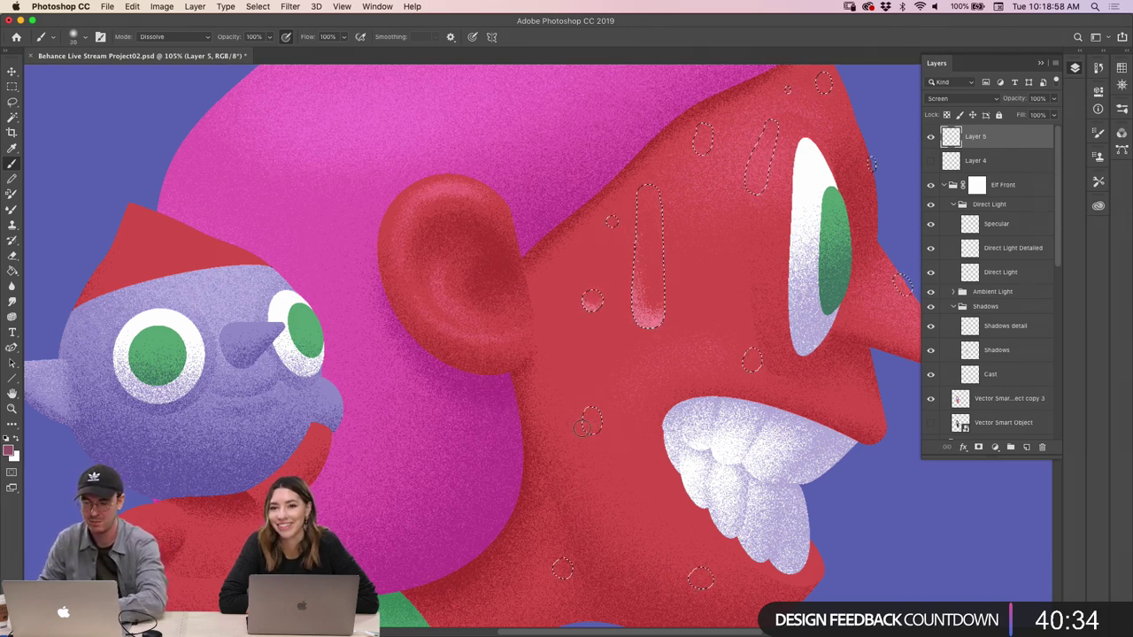
{"action": "left_click_drag", "start_coordinate": [735, 361], "coordinate": [754, 358]}
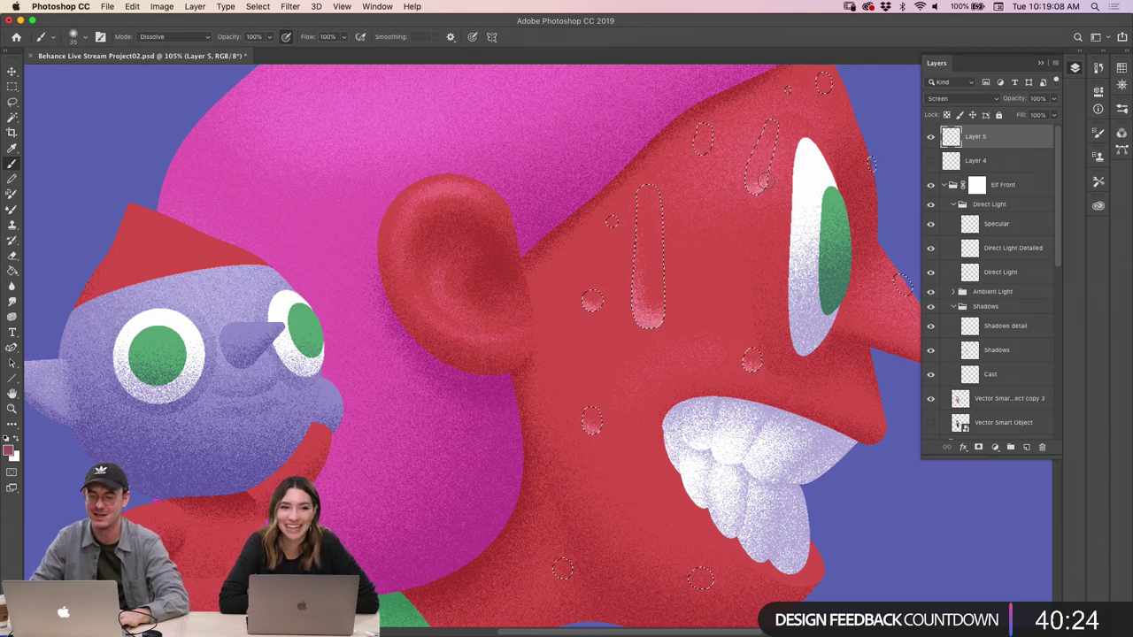
{"action": "left_click_drag", "start_coordinate": [755, 178], "coordinate": [758, 184]}
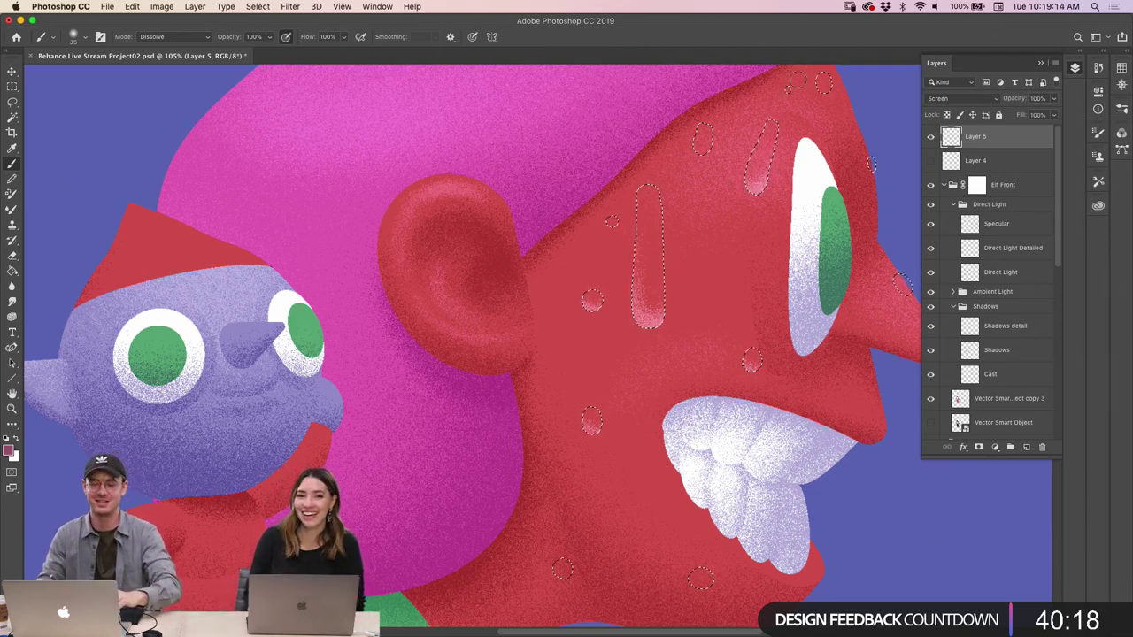
Brush grainy highlights into the lower edges of the sweat drops on the neck and chin
{"action": "key", "text": "super+space"}
{"action": "mouse_move", "coordinate": [692, 157]}
{"action": "left_mouse_down"}
{"action": "mouse_move", "coordinate": [708, 158]}
{"action": "mouse_move", "coordinate": [722, 137]}
{"action": "mouse_move", "coordinate": [682, 166]}
{"action": "mouse_move", "coordinate": [646, 168]}
{"action": "left_mouse_up"}
{"action": "key", "text": "super+space"}
{"action": "key", "text": "super+space"}
{"action": "left_click_drag", "start_coordinate": [637, 389], "coordinate": [699, 393]}
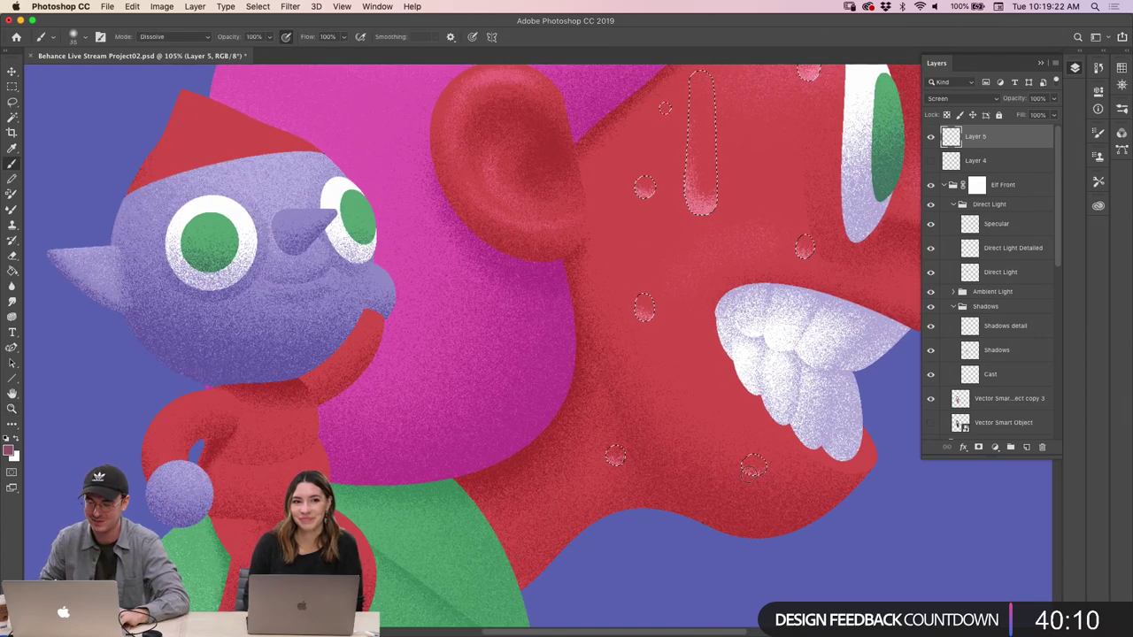
Brush grainy highlights into the lower edges of the sweat drops on the forehead, brow edge and nose
{"action": "key", "text": "super+space"}
{"action": "mouse_move", "coordinate": [753, 469]}
{"action": "left_mouse_down"}
{"action": "mouse_move", "coordinate": [739, 423]}
{"action": "mouse_move", "coordinate": [885, 421]}
{"action": "mouse_move", "coordinate": [678, 324]}
{"action": "mouse_move", "coordinate": [633, 323]}
{"action": "mouse_move", "coordinate": [652, 324]}
{"action": "left_mouse_up"}
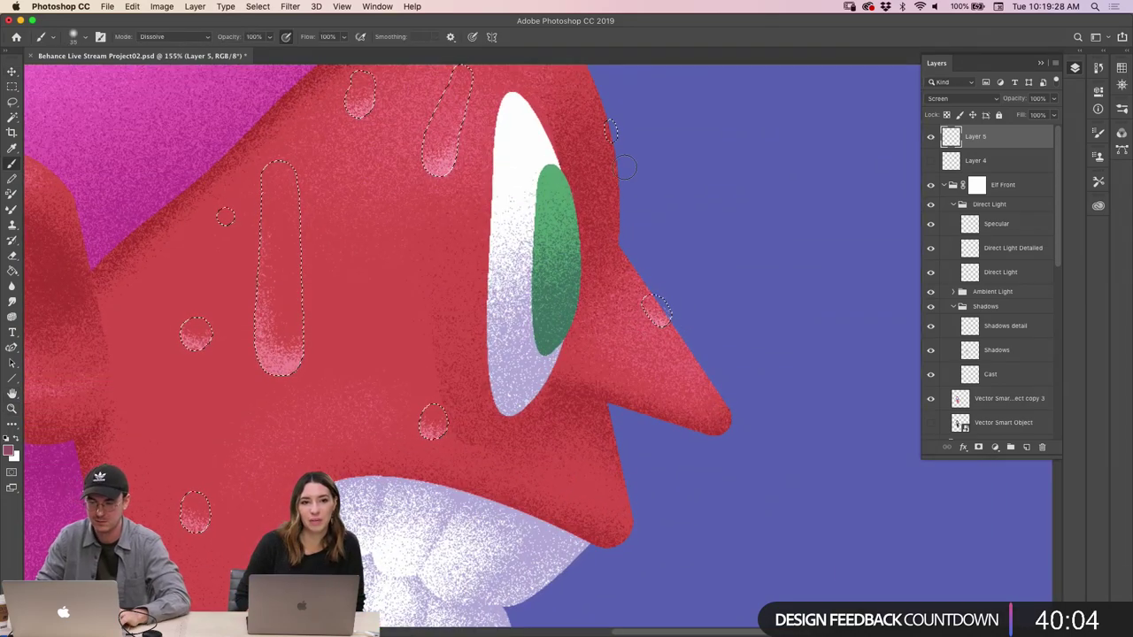
{"action": "key", "text": "super+space"}
{"action": "mouse_move", "coordinate": [610, 206]}
{"action": "left_mouse_down"}
{"action": "mouse_move", "coordinate": [522, 199]}
{"action": "mouse_move", "coordinate": [607, 158]}
{"action": "mouse_move", "coordinate": [584, 142]}
{"action": "mouse_move", "coordinate": [591, 169]}
{"action": "left_mouse_up"}
{"action": "key", "text": "super+space"}
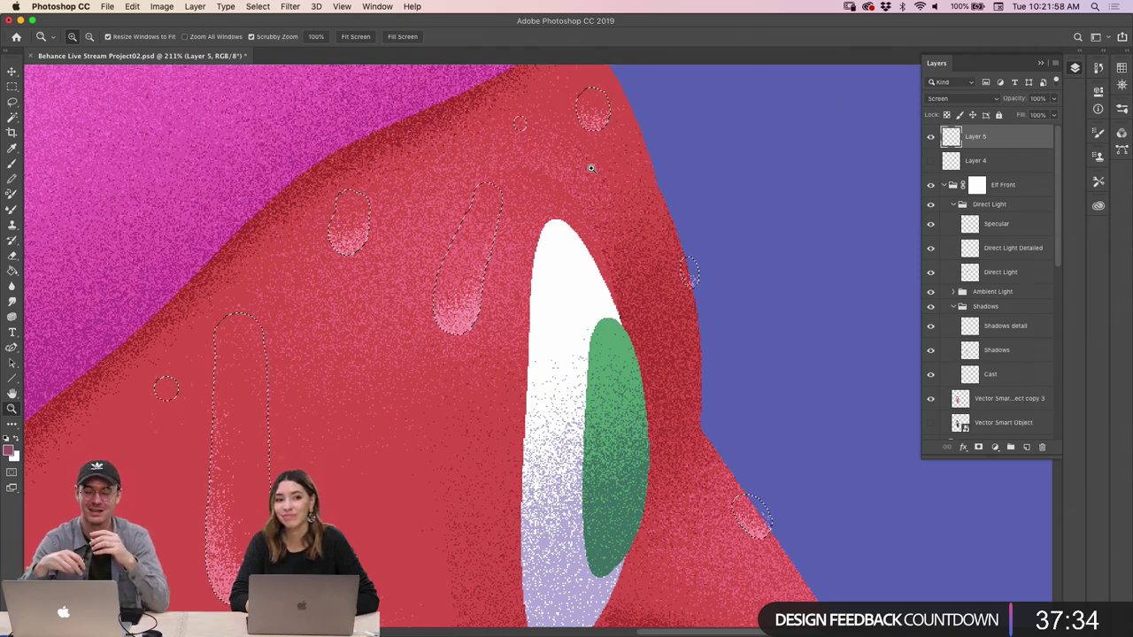
{"action": "mouse_move", "coordinate": [480, 417]}
{"action": "left_mouse_down"}
{"action": "mouse_move", "coordinate": [365, 478]}
{"action": "mouse_move", "coordinate": [380, 477]}
{"action": "mouse_move", "coordinate": [389, 405]}
{"action": "mouse_move", "coordinate": [425, 443]}
{"action": "mouse_move", "coordinate": [404, 451]}
{"action": "mouse_move", "coordinate": [412, 373]}
{"action": "mouse_move", "coordinate": [392, 404]}
{"action": "left_mouse_up"}
{"action": "left_click", "coordinate": [380, 477]}
{"action": "key", "text": "space"}
{"action": "key", "text": "b"}
{"action": "key", "text": "space"}
{"action": "key", "text": "super+space"}
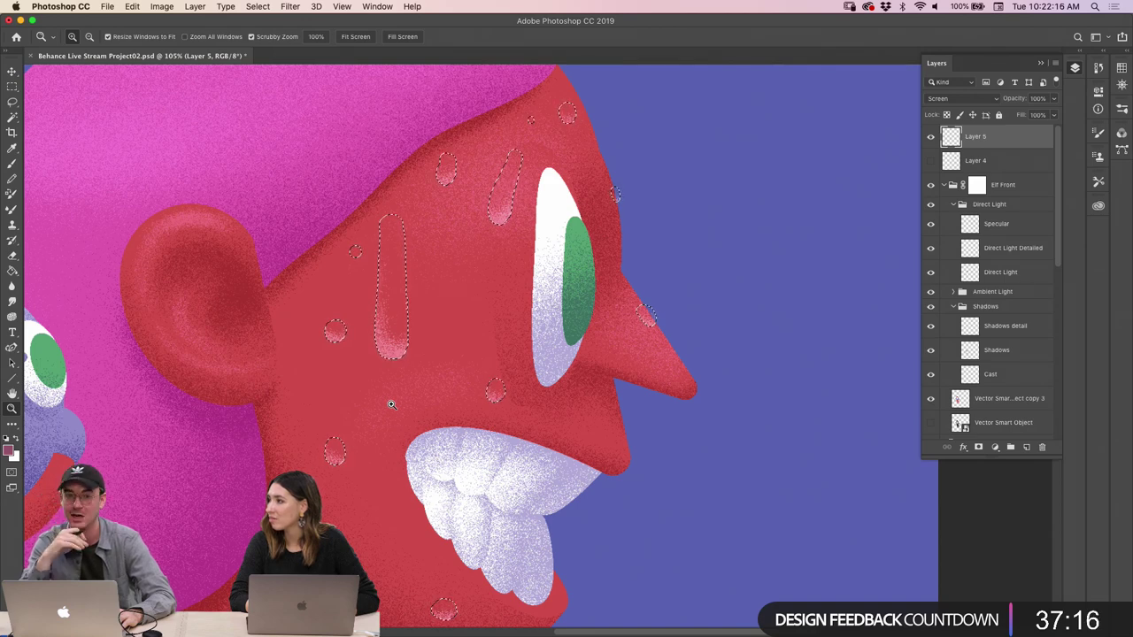
Erase and repaint the soft glow at the lower end of the long sweat drop on Layer 5, and clear the selection
{"action": "left_click_drag", "start_coordinate": [391, 404], "coordinate": [354, 402]}
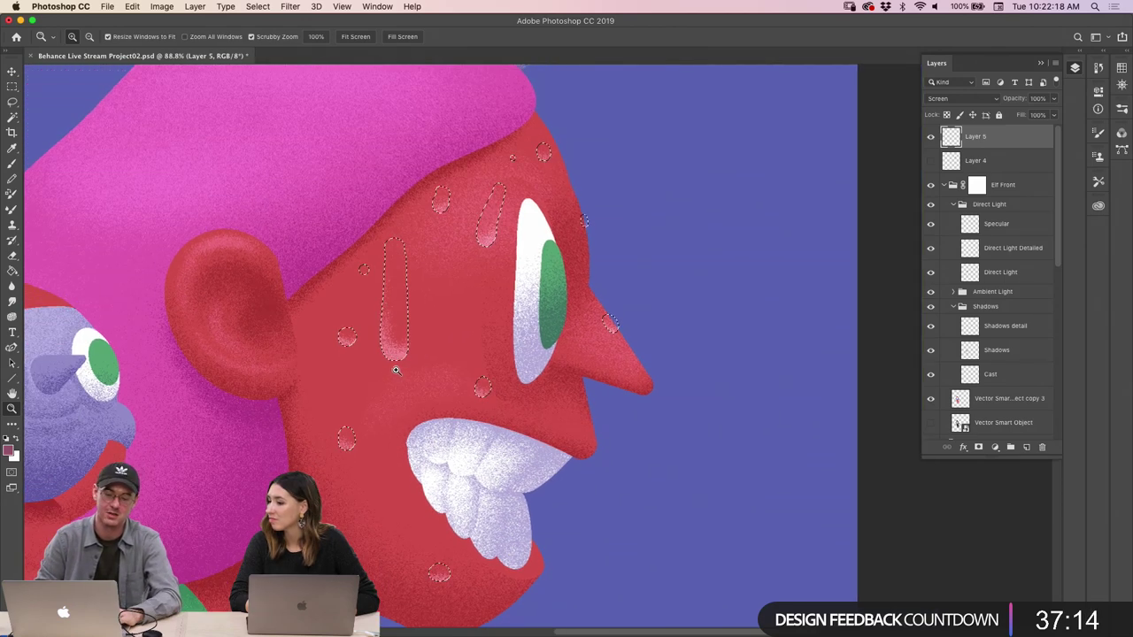
{"action": "left_click_drag", "start_coordinate": [427, 342], "coordinate": [433, 326]}
{"action": "scroll", "coordinate": [398, 354], "scroll_direction": "up", "scroll_amount": 3}
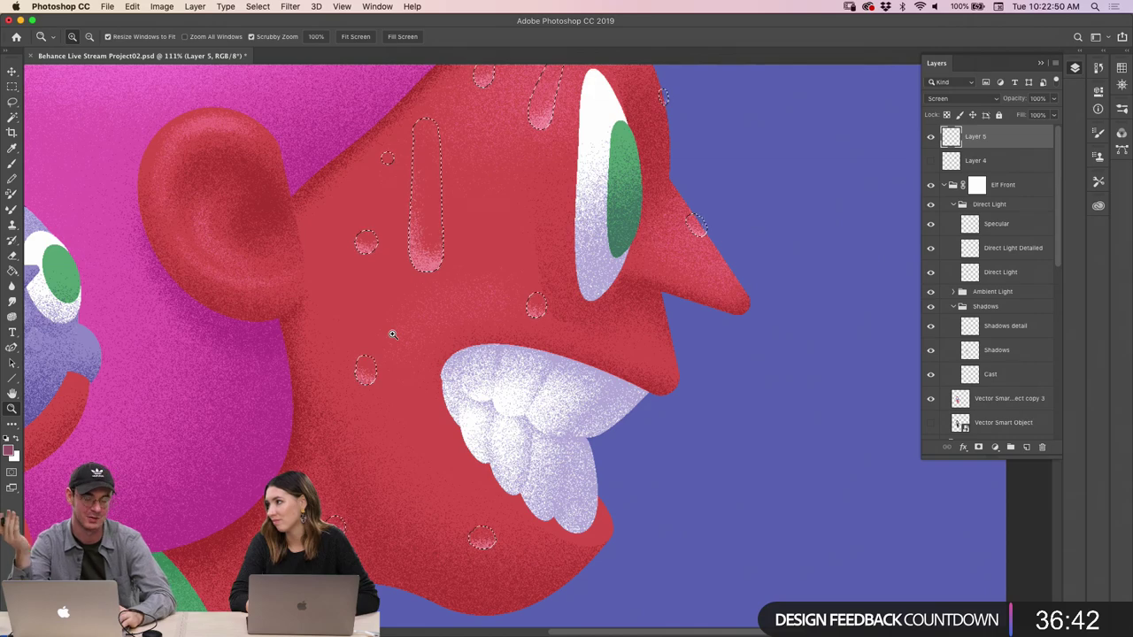
{"action": "mouse_move", "coordinate": [457, 281]}
{"action": "left_mouse_down"}
{"action": "mouse_move", "coordinate": [474, 283]}
{"action": "mouse_move", "coordinate": [452, 283]}
{"action": "left_mouse_up"}
{"action": "left_click_drag", "start_coordinate": [574, 287], "coordinate": [589, 230]}
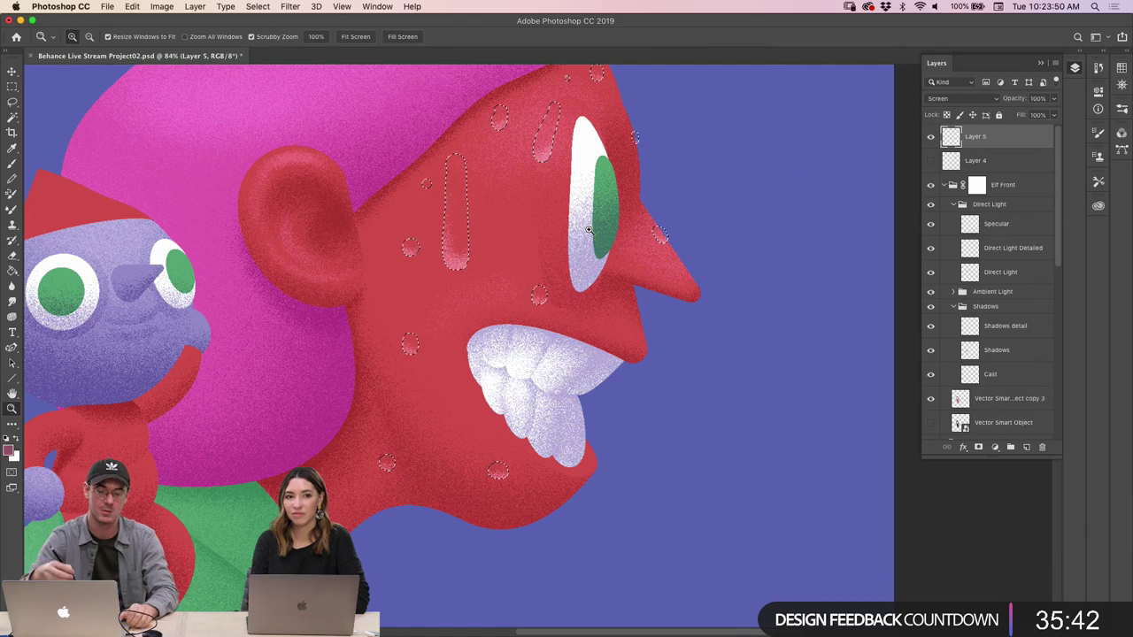
{"action": "left_click_drag", "start_coordinate": [469, 277], "coordinate": [497, 273]}
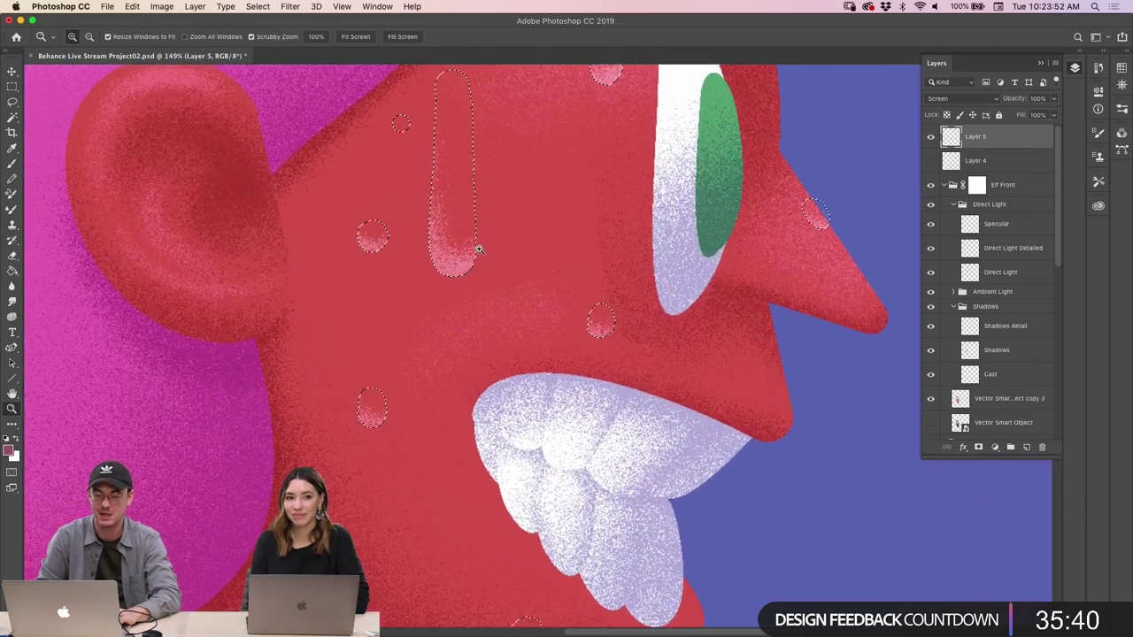
{"action": "mouse_move", "coordinate": [575, 309]}
{"action": "left_mouse_down"}
{"action": "mouse_move", "coordinate": [561, 310]}
{"action": "mouse_move", "coordinate": [556, 291]}
{"action": "left_mouse_up"}
{"action": "key", "text": "e"}
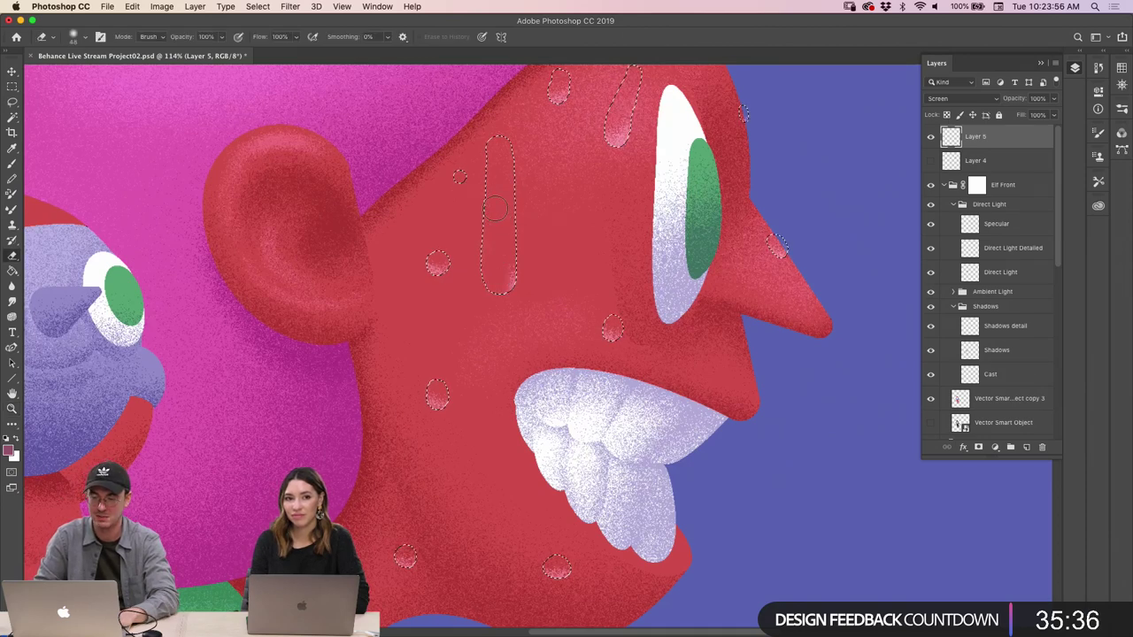
{"action": "key", "text": "b"}
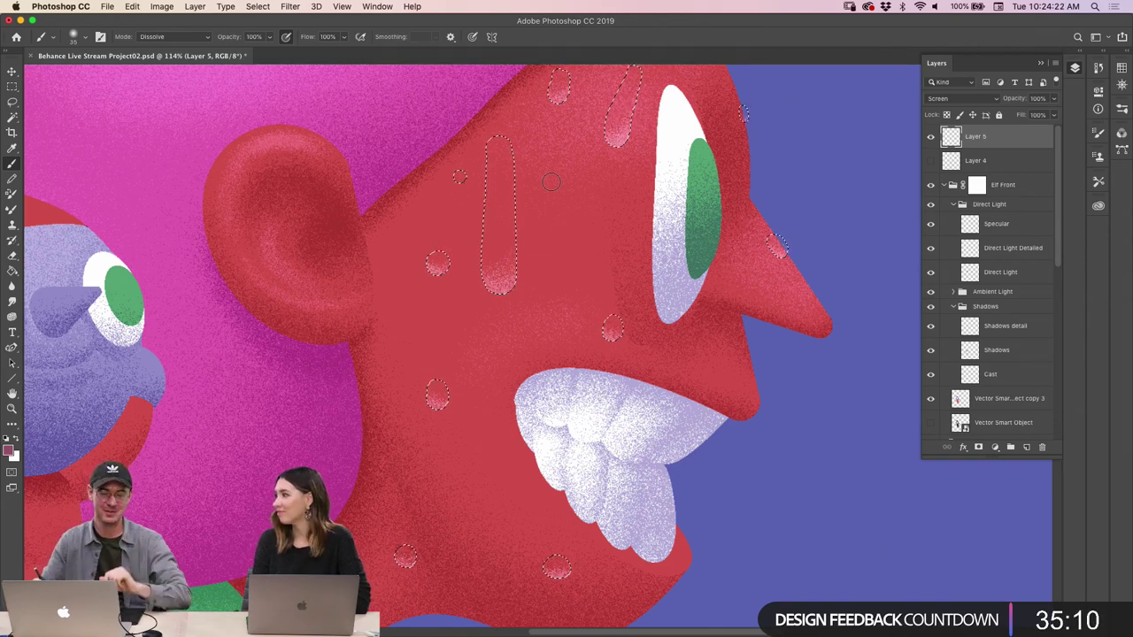
{"action": "key", "text": "z"}
{"action": "left_click_drag", "start_coordinate": [611, 267], "coordinate": [557, 293]}
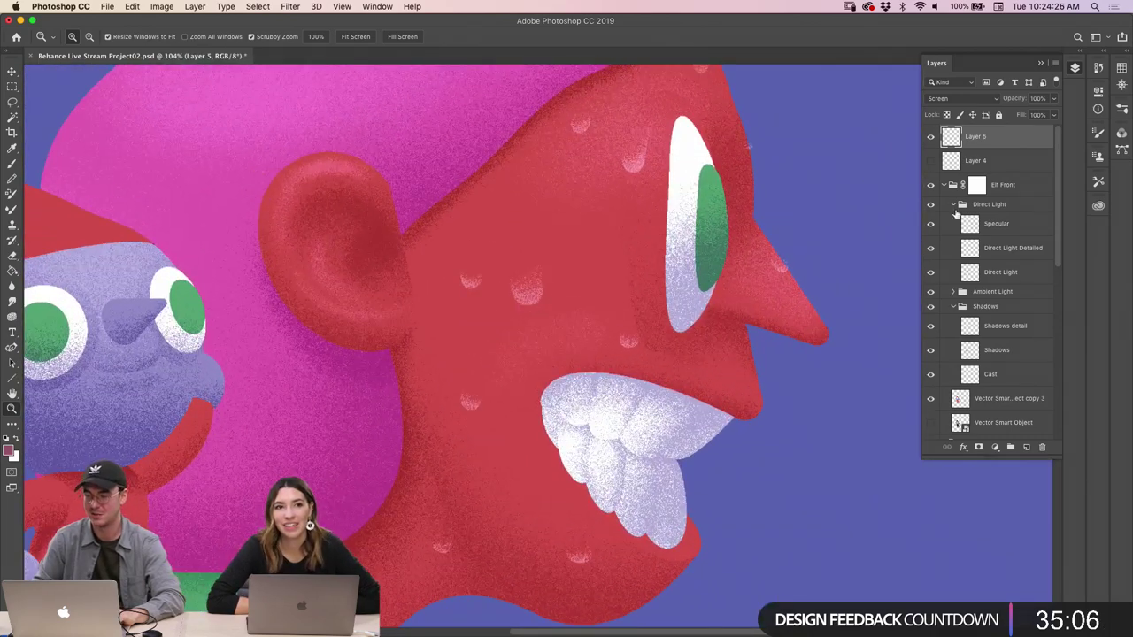
Add a new layer at the top of the stack, set its blend mode to Screen and name it specular
{"action": "left_click", "coordinate": [1025, 447]}
{"action": "left_click", "coordinate": [970, 99]}
{"action": "left_click", "coordinate": [969, 99]}
{"action": "left_click", "coordinate": [969, 98]}
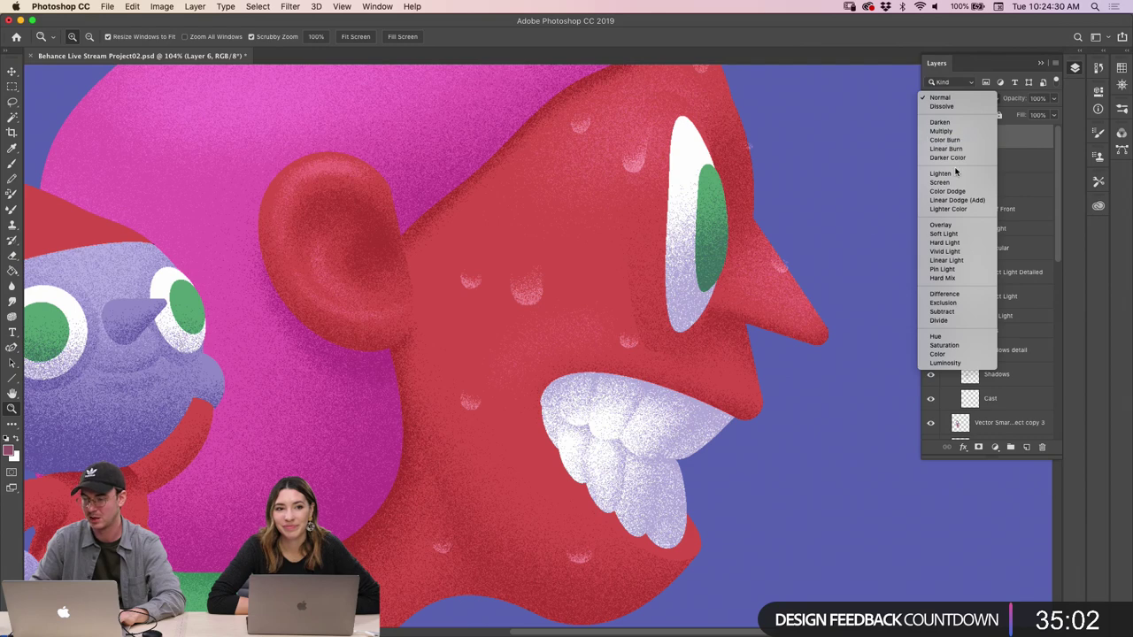
{"action": "key", "text": "Escape"}
{"action": "key", "text": "alt+shift+s"}
{"action": "double_click", "coordinate": [975, 136]}
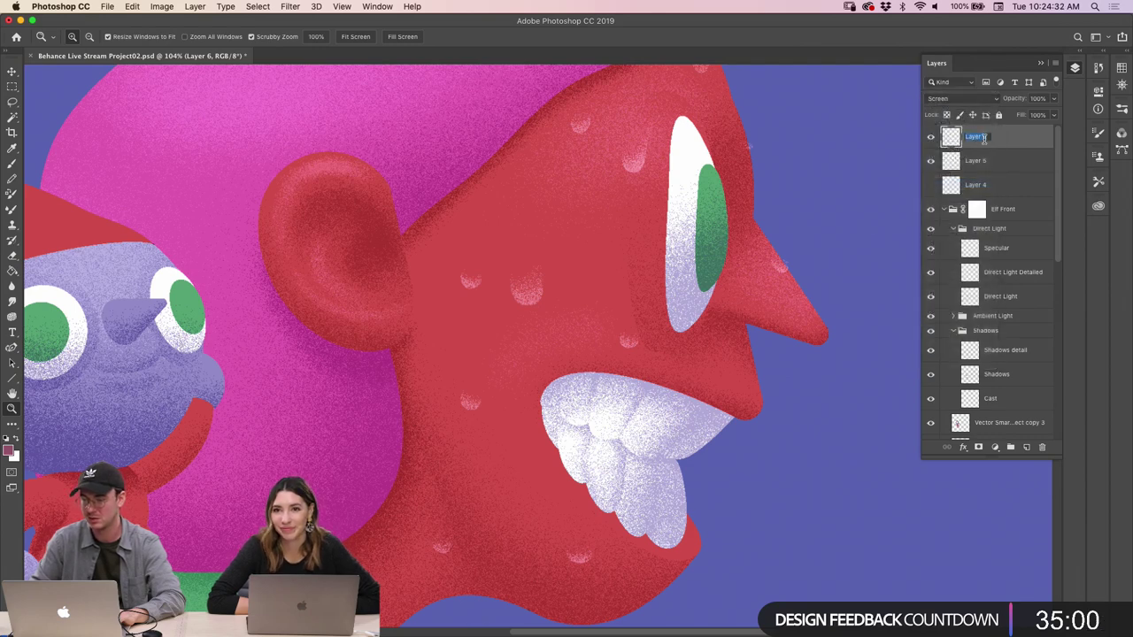
{"action": "type", "text": "specular"}
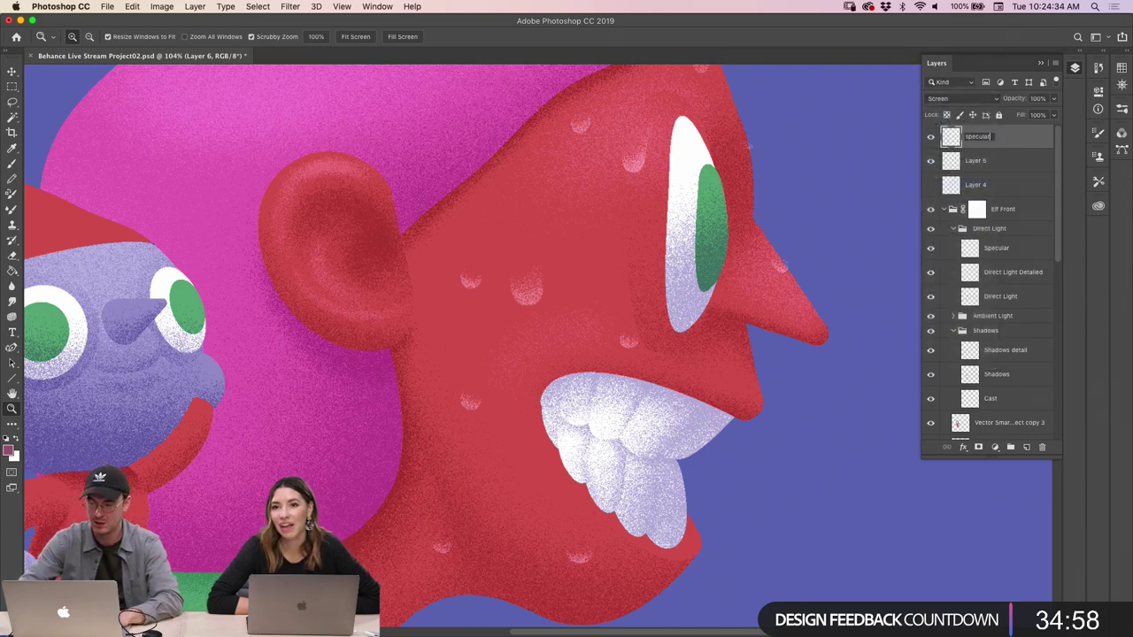
{"action": "key", "text": "Return"}
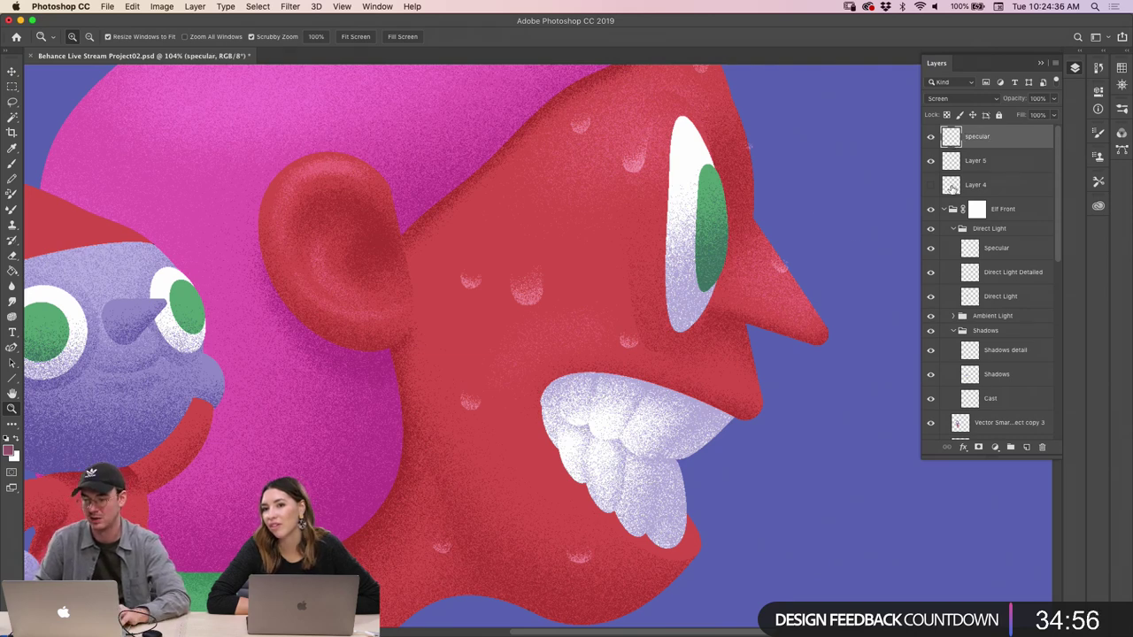
Load the sweat drop shapes of Layer 4 as a selection and make the specular layer active for brush painting
{"action": "left_click", "coordinate": [951, 187]}
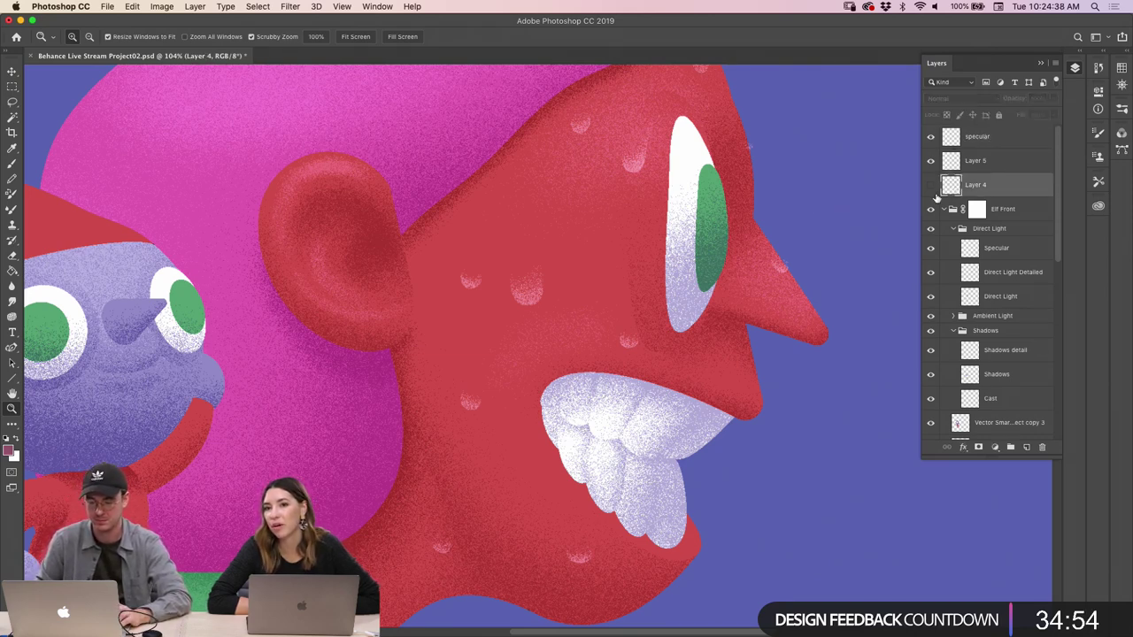
{"action": "left_click", "coordinate": [952, 186], "text": "super"}
{"action": "left_click", "coordinate": [956, 140]}
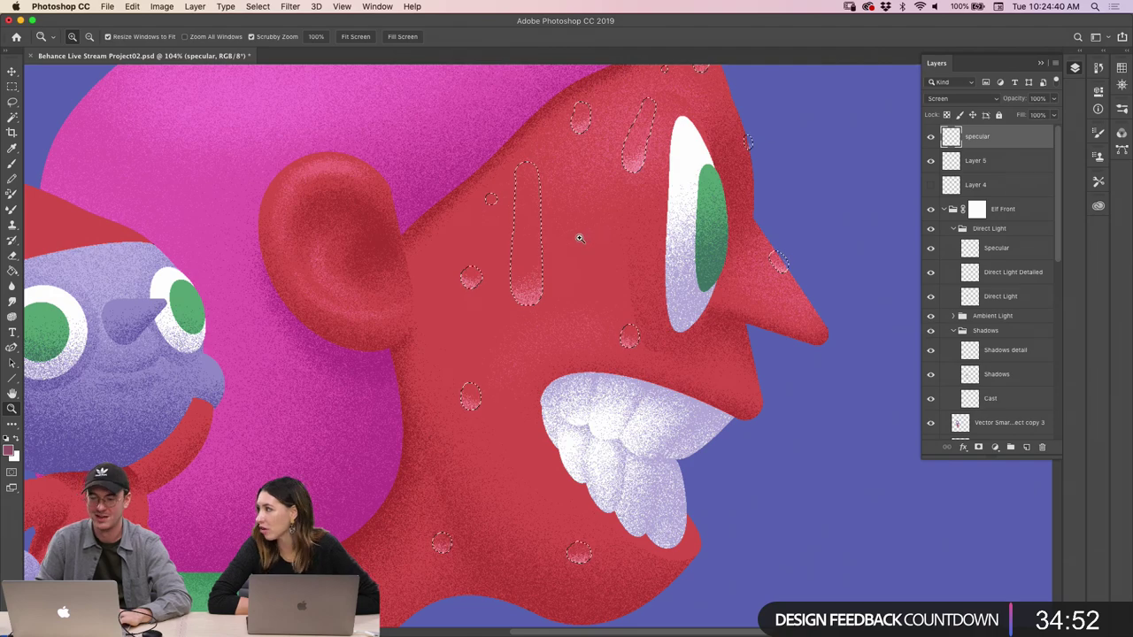
{"action": "left_click_drag", "start_coordinate": [580, 237], "coordinate": [592, 248]}
{"action": "key", "text": "b"}
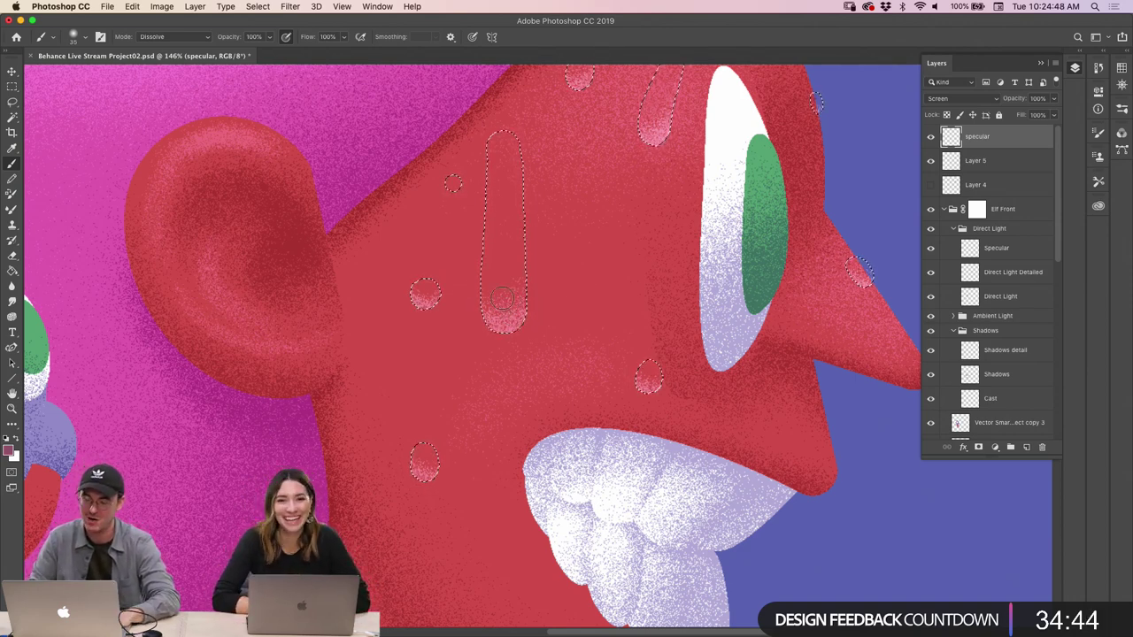
Test a highlight stroke in the long sweat drop and reduce the brush size to 17 px
{"action": "left_click_drag", "start_coordinate": [505, 302], "coordinate": [505, 284]}
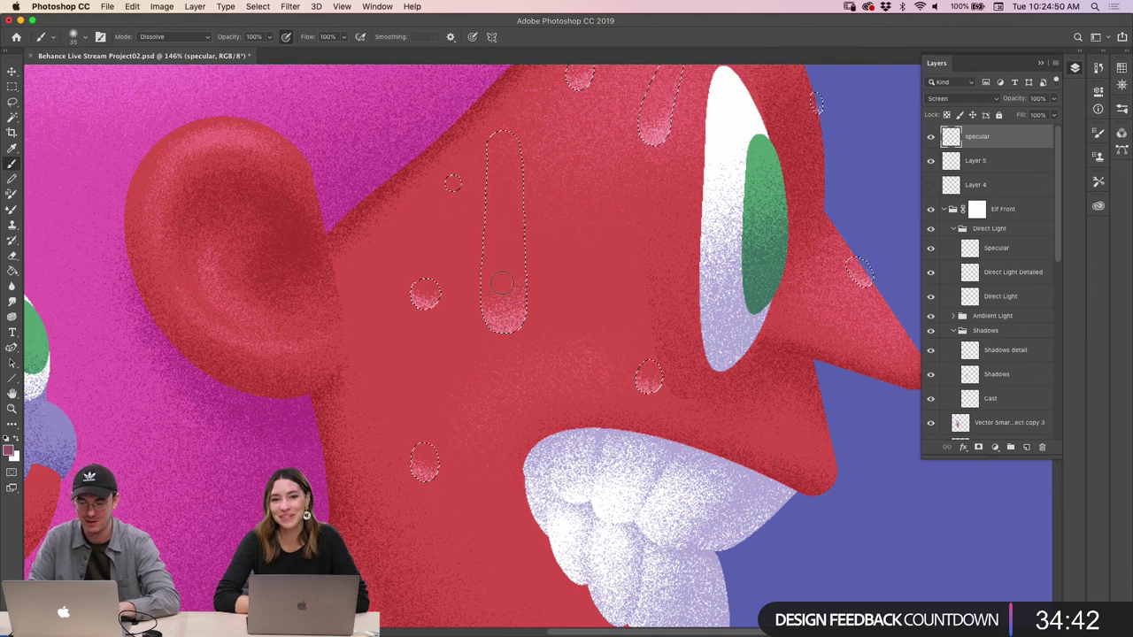
{"action": "left_click", "coordinate": [56, 36]}
{"action": "left_click", "coordinate": [72, 37]}
{"action": "left_click_drag", "start_coordinate": [95, 89], "coordinate": [153, 102]}
{"action": "left_click_drag", "start_coordinate": [80, 75], "coordinate": [73, 76]}
{"action": "left_click", "coordinate": [270, 37]}
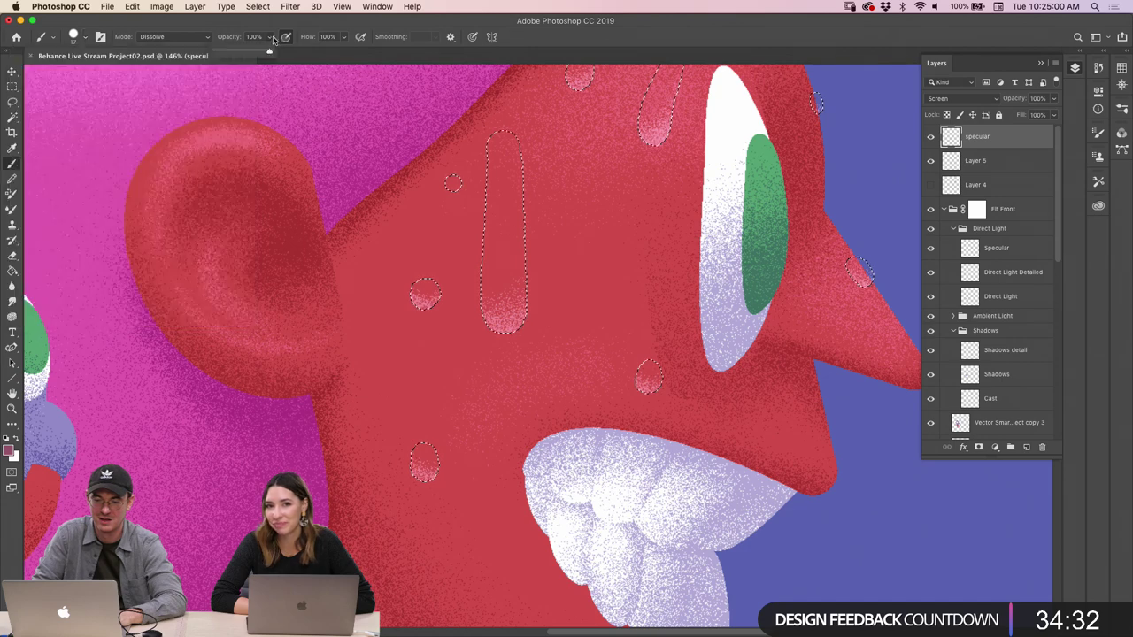
{"action": "left_click", "coordinate": [554, 270]}
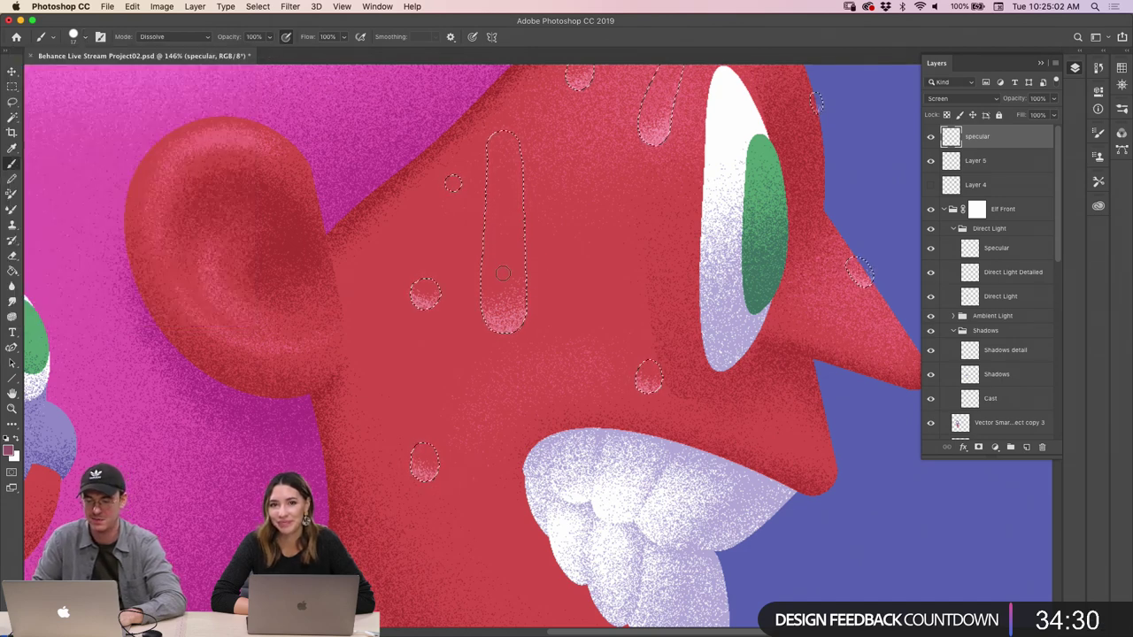
Try a smaller highlight stroke in the long sweat drop and set the foreground colour to light pink cd96ab
{"action": "mouse_move", "coordinate": [500, 269]}
{"action": "left_mouse_down"}
{"action": "mouse_move", "coordinate": [510, 301]}
{"action": "mouse_move", "coordinate": [495, 299]}
{"action": "mouse_move", "coordinate": [531, 297]}
{"action": "left_mouse_up"}
{"action": "key", "text": "z"}
{"action": "key", "text": "b"}
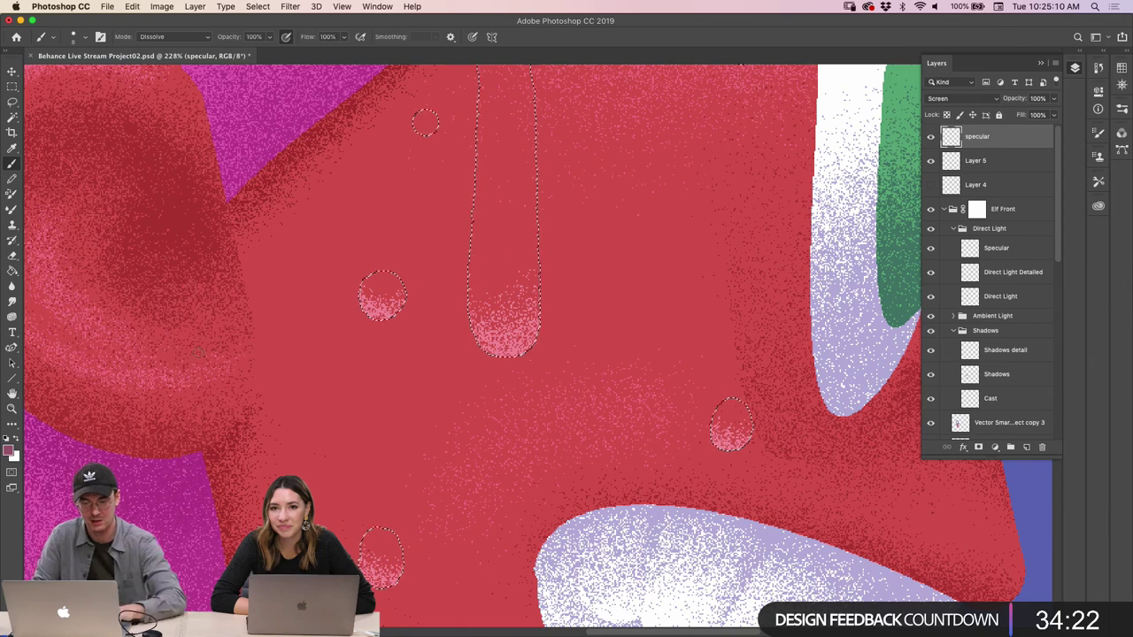
{"action": "left_click", "coordinate": [8, 452]}
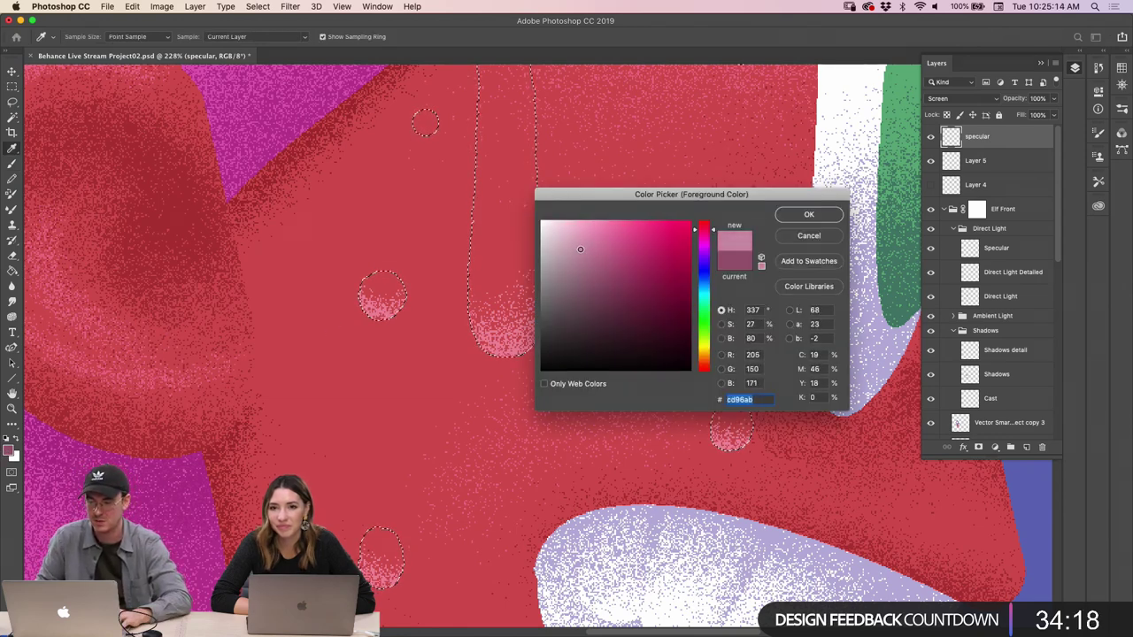
{"action": "left_click", "coordinate": [809, 214]}
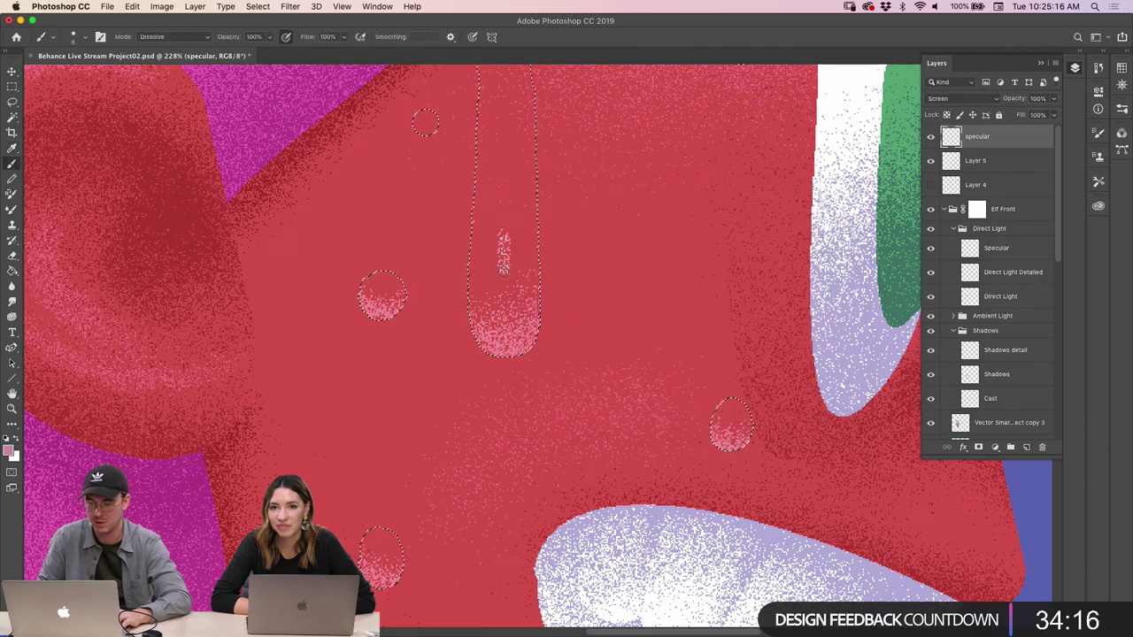
Try light pink highlight dabs in the long sweat drop and in the small drop above the mouth
{"action": "scroll", "coordinate": [496, 291], "scroll_direction": "down", "scroll_amount": 5}
{"action": "scroll", "coordinate": [500, 301], "scroll_direction": "up", "scroll_amount": 5}
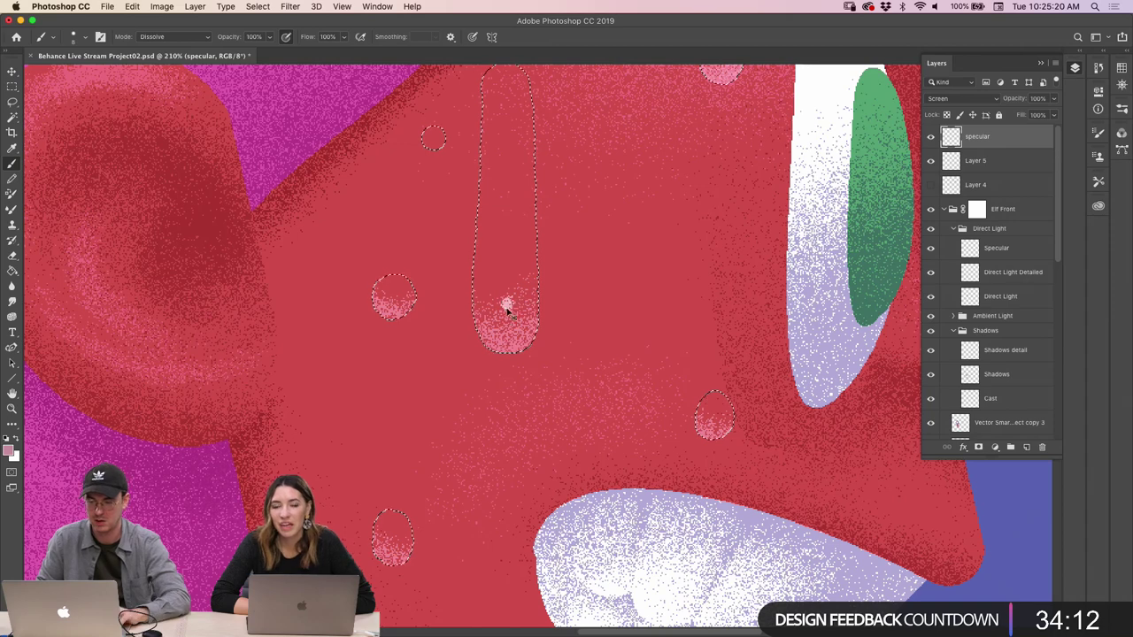
{"action": "left_click", "coordinate": [502, 308]}
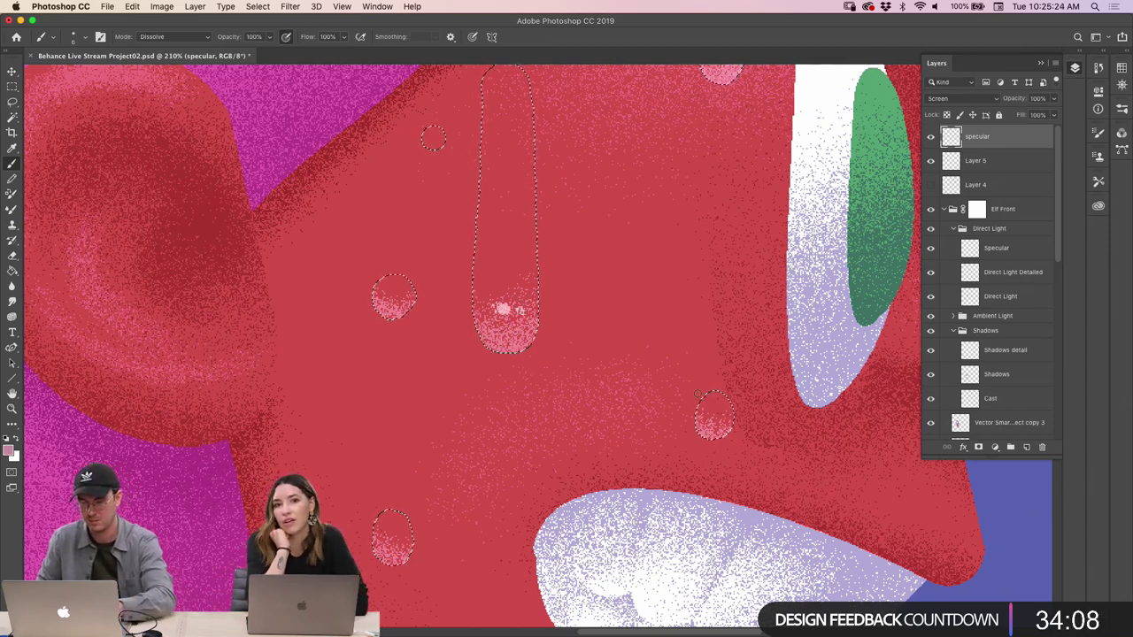
{"action": "left_click", "coordinate": [710, 413]}
{"action": "key", "text": "z"}
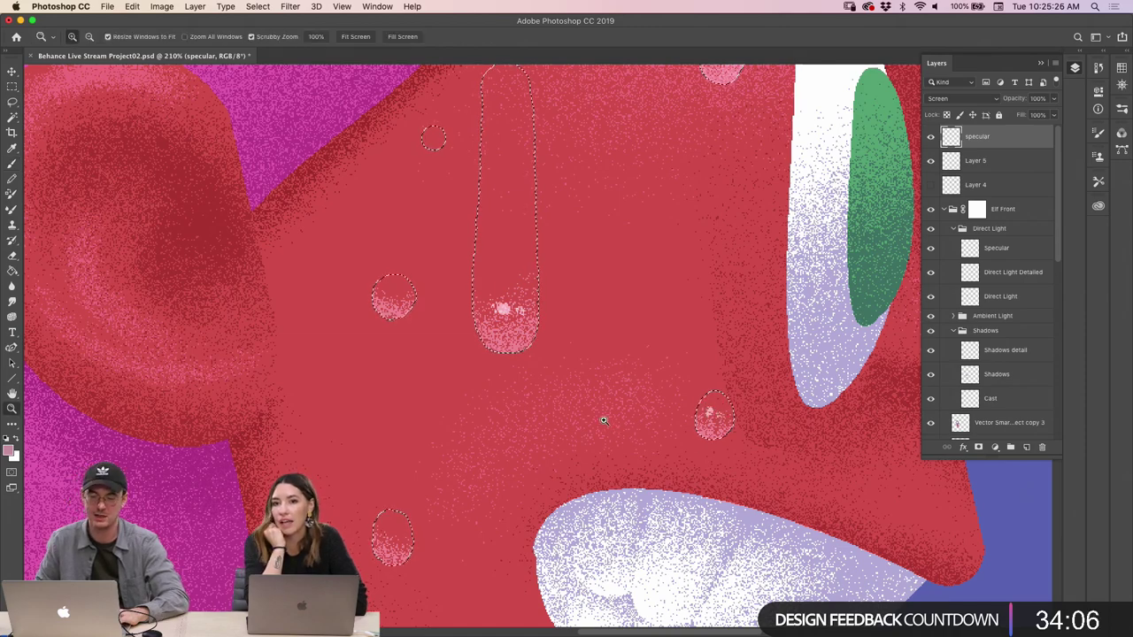
{"action": "left_click_drag", "start_coordinate": [429, 422], "coordinate": [498, 326]}
Dab a specular highlight into the lower end of the long sweat drop and into the small drop between it and the ear
{"action": "key", "text": "b"}
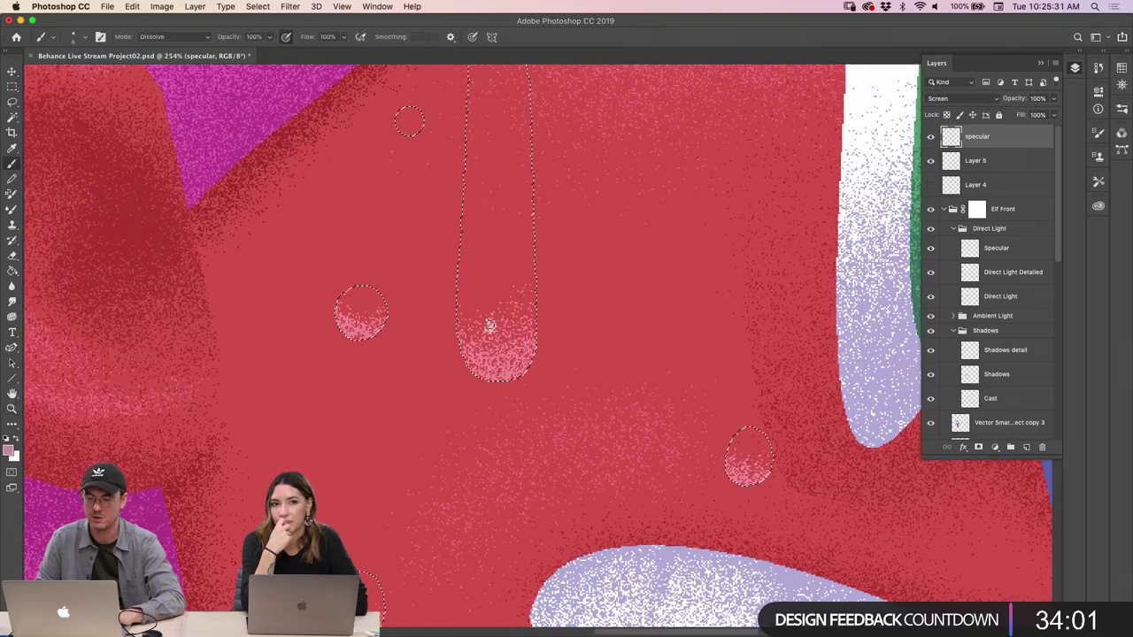
{"action": "left_click", "coordinate": [489, 326]}
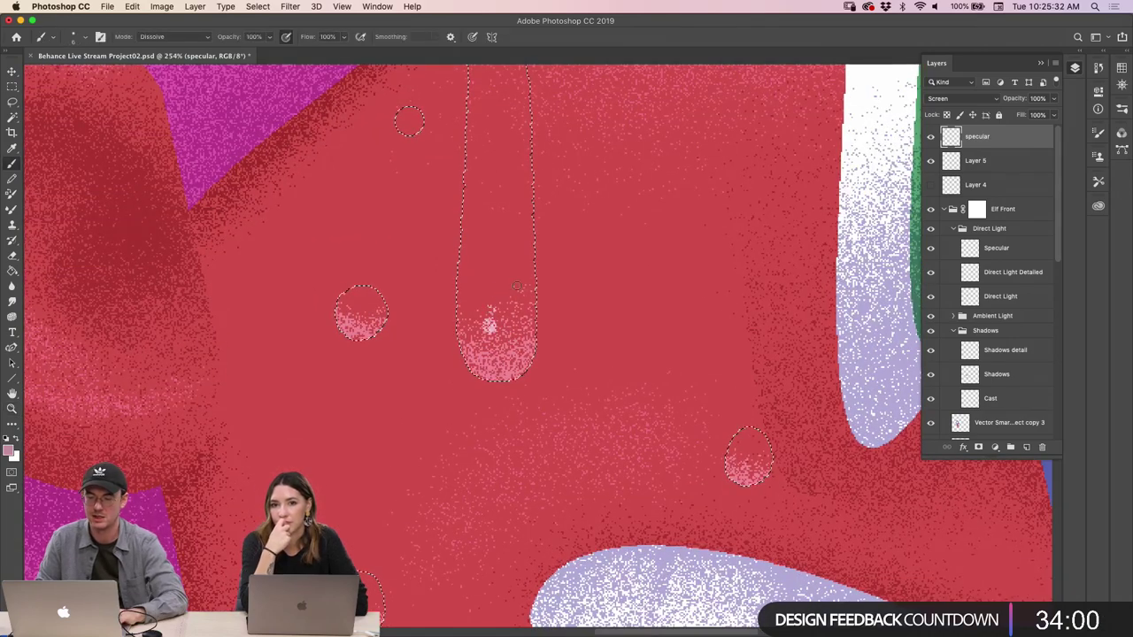
{"action": "left_click", "coordinate": [356, 310]}
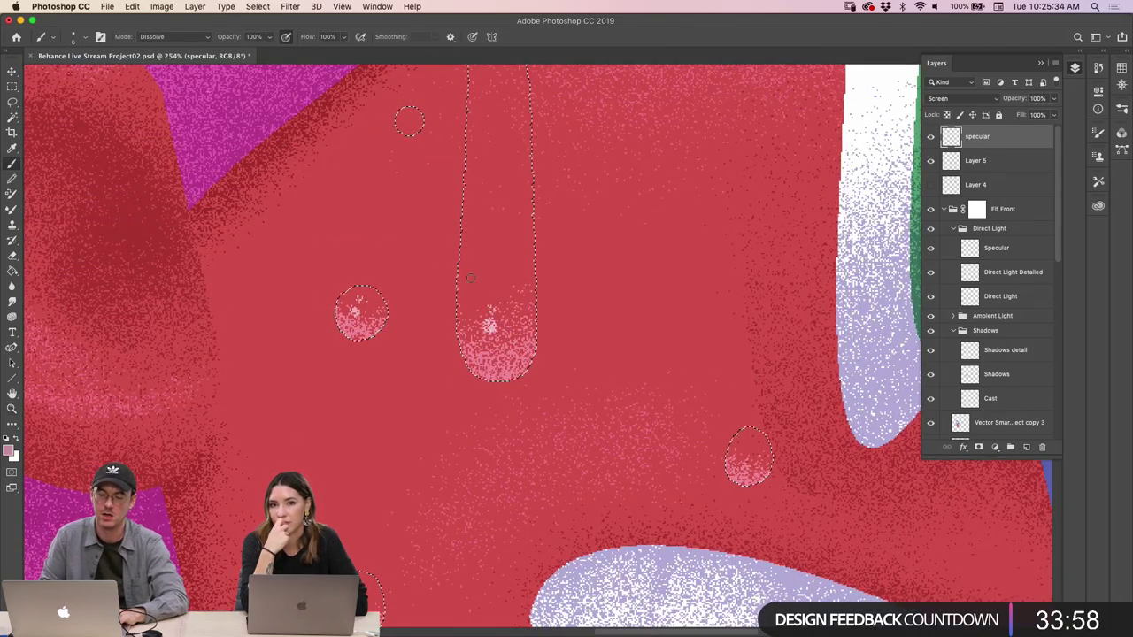
{"action": "key", "text": "z"}
{"action": "left_click_drag", "start_coordinate": [565, 365], "coordinate": [526, 354]}
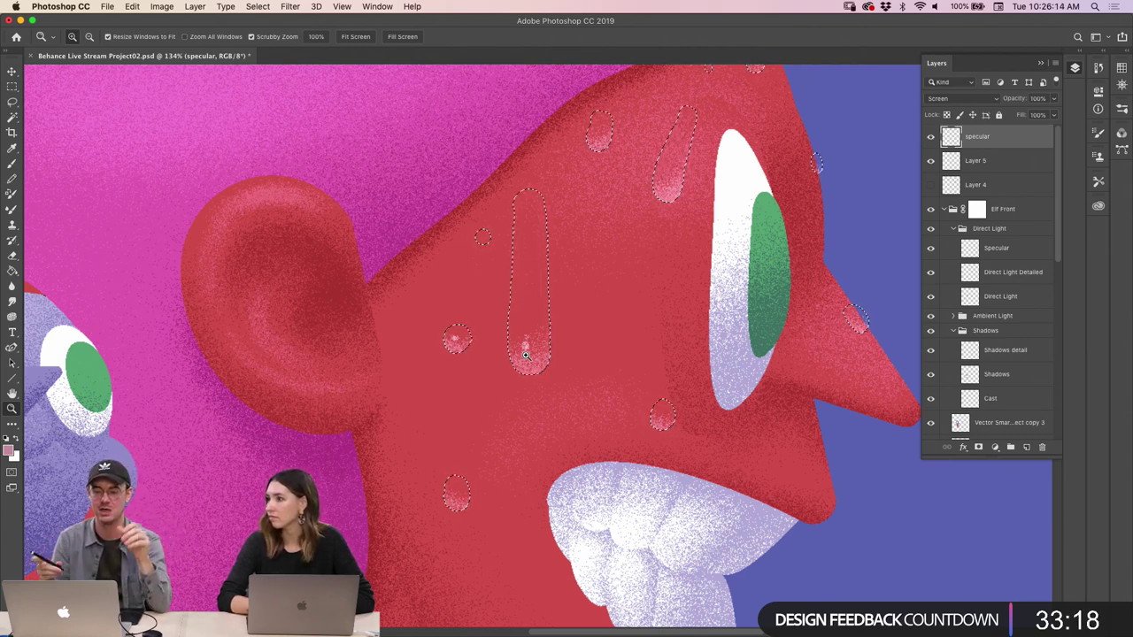
Dab specular highlights into the small sweat drop above the mouth and the one on the lower cheek
{"action": "scroll", "coordinate": [531, 383], "scroll_direction": "up", "scroll_amount": 5}
{"action": "scroll", "coordinate": [488, 455], "scroll_direction": "down", "scroll_amount": 3}
{"action": "key", "text": "space"}
{"action": "left_click_drag", "start_coordinate": [425, 495], "coordinate": [436, 412]}
{"action": "scroll", "coordinate": [439, 458], "scroll_direction": "up", "scroll_amount": 3}
{"action": "key", "text": "b"}
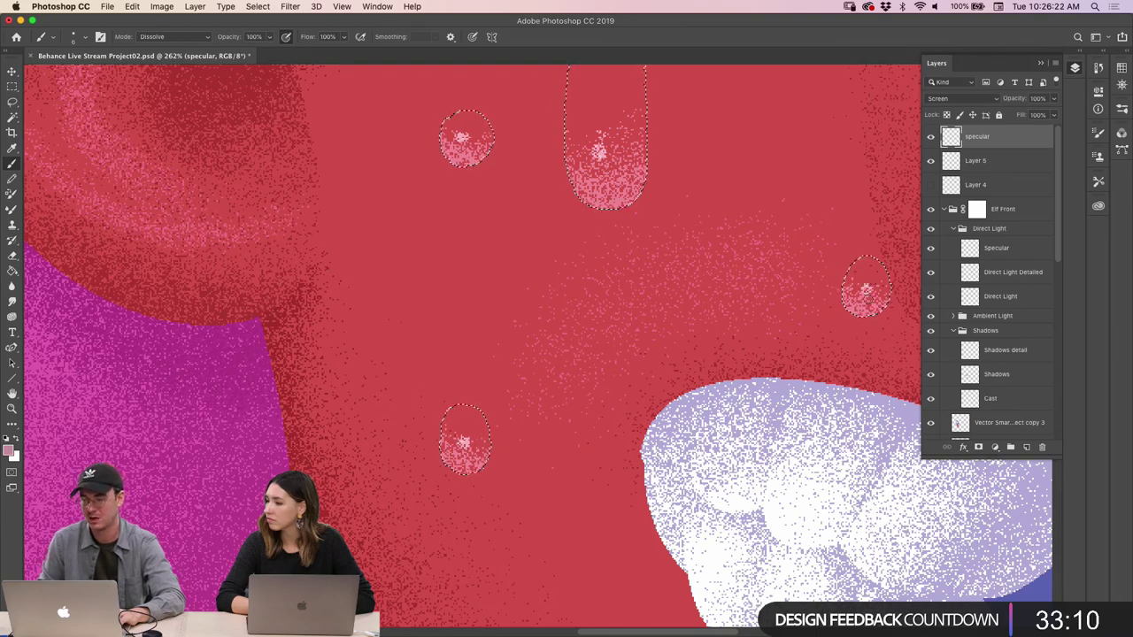
Dab specular highlights into the sweat drops on the neck and on the chin
{"action": "key", "text": "z"}
{"action": "scroll", "coordinate": [841, 290], "scroll_direction": "down", "scroll_amount": 4}
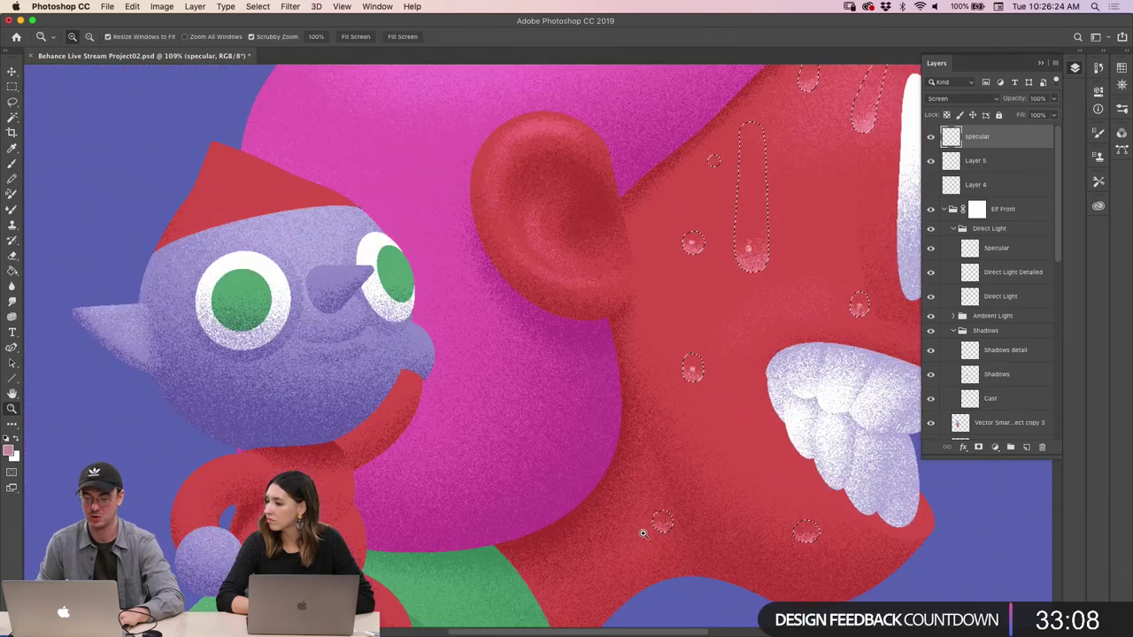
{"action": "scroll", "coordinate": [650, 531], "scroll_direction": "up", "scroll_amount": 5}
{"action": "key", "text": "b"}
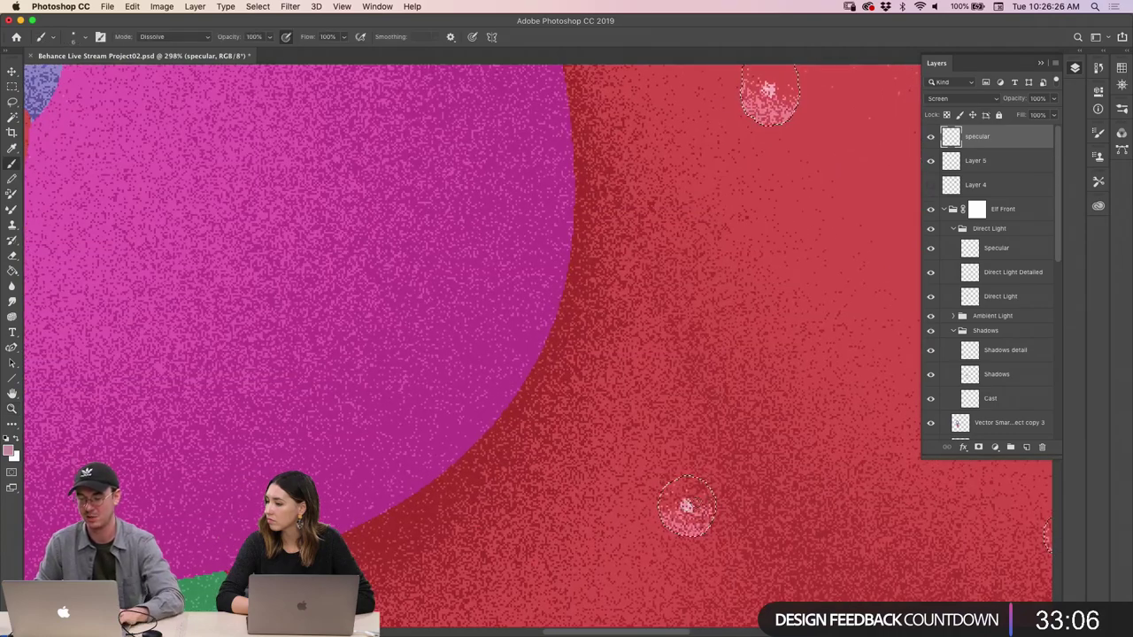
{"action": "key", "text": "z"}
{"action": "scroll", "coordinate": [685, 509], "scroll_direction": "down", "scroll_amount": 5}
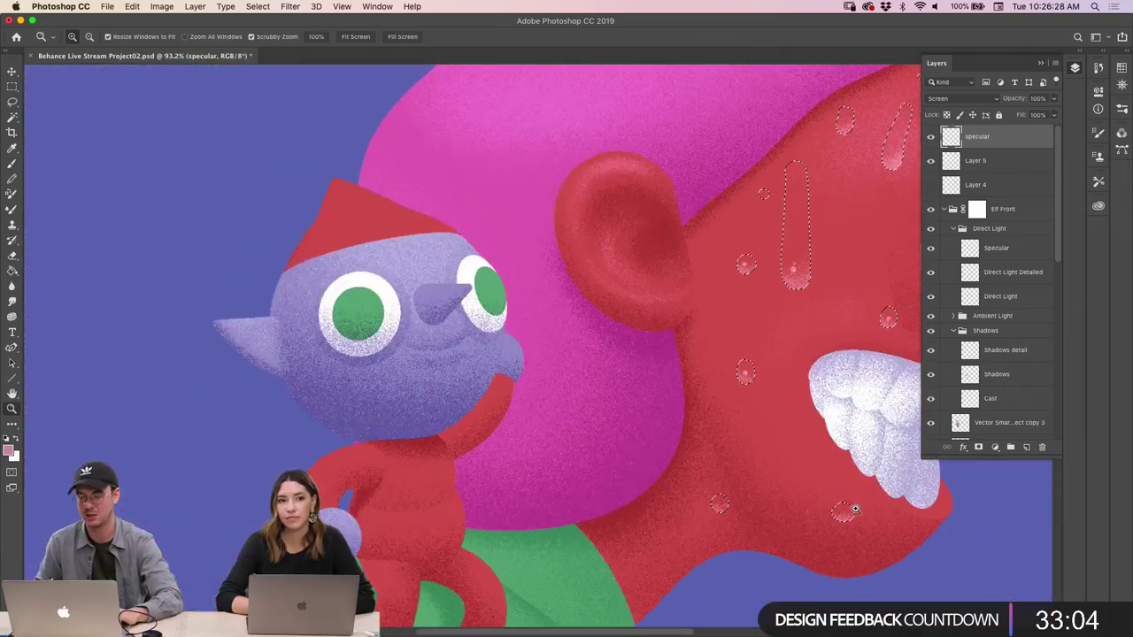
{"action": "scroll", "coordinate": [807, 509], "scroll_direction": "up", "scroll_amount": 4}
{"action": "key", "text": "b"}
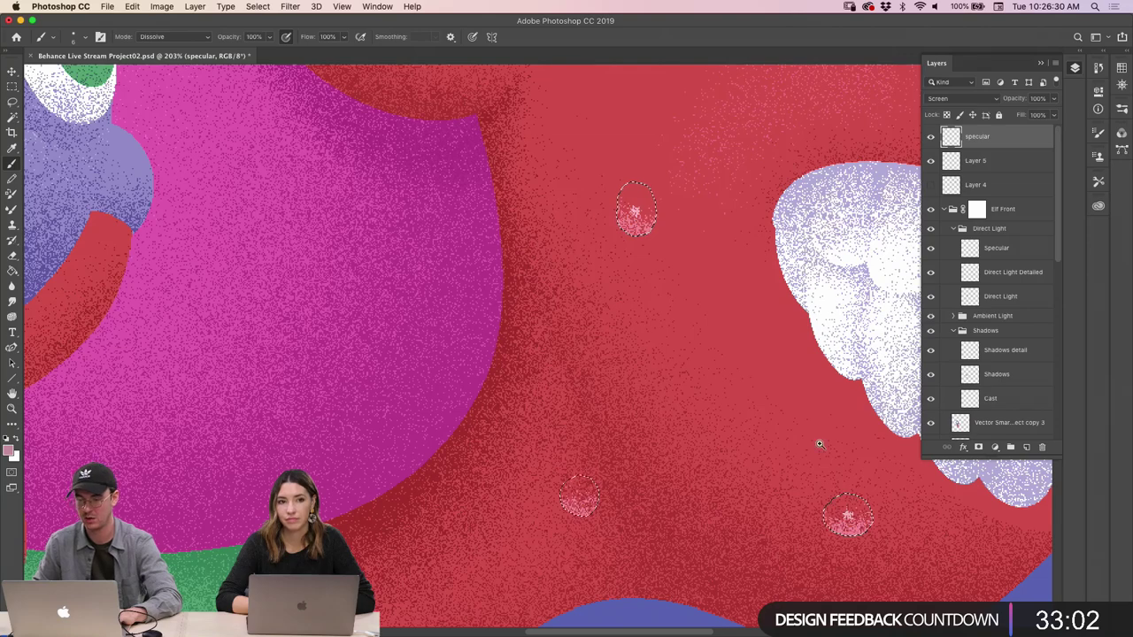
Extend the long sweat drop's specular highlight upward as a thin vertical streak with a small separate speck above it
{"action": "key", "text": "z"}
{"action": "scroll", "coordinate": [825, 219], "scroll_direction": "down", "scroll_amount": 4}
{"action": "scroll", "coordinate": [825, 219], "scroll_direction": "up", "scroll_amount": 3}
{"action": "key", "text": "h"}
{"action": "left_click_drag", "start_coordinate": [832, 223], "coordinate": [654, 315]}
{"action": "key", "text": "b"}
{"action": "scroll", "coordinate": [654, 315], "scroll_direction": "up", "scroll_amount": 4}
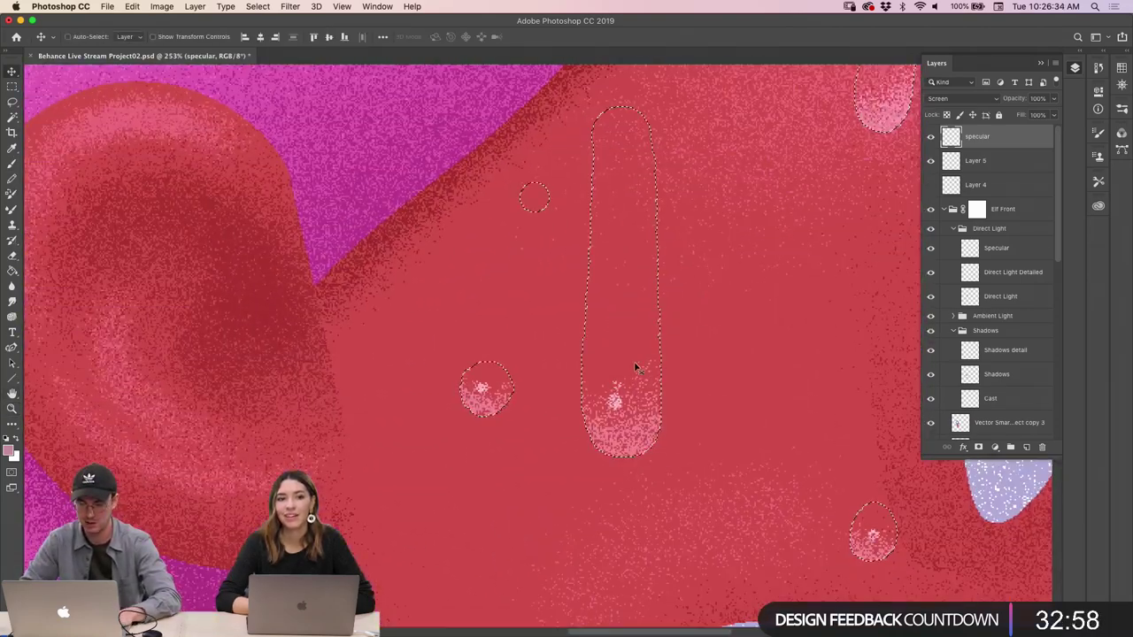
{"action": "mouse_move", "coordinate": [621, 379]}
{"action": "left_mouse_down"}
{"action": "mouse_move", "coordinate": [614, 397]}
{"action": "mouse_move", "coordinate": [616, 334]}
{"action": "left_mouse_up"}
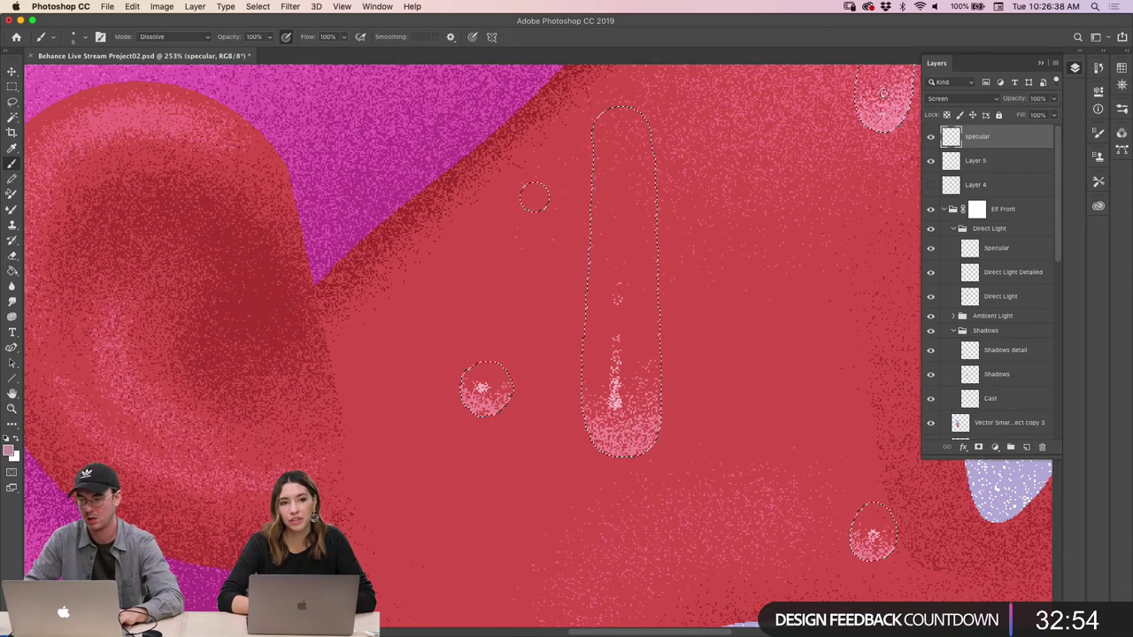
Paint specular highlights into the slanted sweat drop beside the eye and the smaller drop on the forehead
{"action": "key", "text": "z"}
{"action": "scroll", "coordinate": [841, 128], "scroll_direction": "down", "scroll_amount": 4}
{"action": "scroll", "coordinate": [841, 127], "scroll_direction": "up", "scroll_amount": 1}
{"action": "key", "text": "h"}
{"action": "left_click_drag", "start_coordinate": [787, 175], "coordinate": [667, 220]}
{"action": "key", "text": "z"}
{"action": "scroll", "coordinate": [667, 220], "scroll_direction": "up", "scroll_amount": 3}
{"action": "key", "text": "b"}
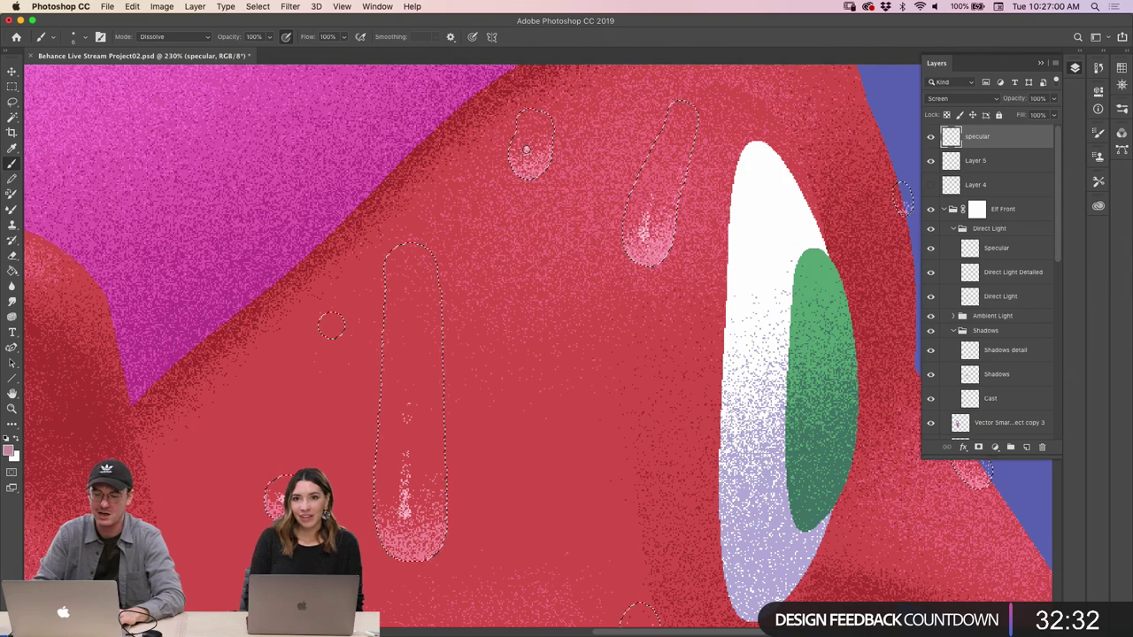
Paint a specular highlight into the sweat drop high on the forehead near the hairline
{"action": "key", "text": "z"}
{"action": "mouse_move", "coordinate": [638, 243]}
{"action": "left_mouse_down"}
{"action": "mouse_move", "coordinate": [610, 239]}
{"action": "mouse_move", "coordinate": [758, 89]}
{"action": "mouse_move", "coordinate": [650, 190]}
{"action": "mouse_move", "coordinate": [625, 168]}
{"action": "mouse_move", "coordinate": [621, 177]}
{"action": "left_mouse_up"}
{"action": "key", "text": "b"}
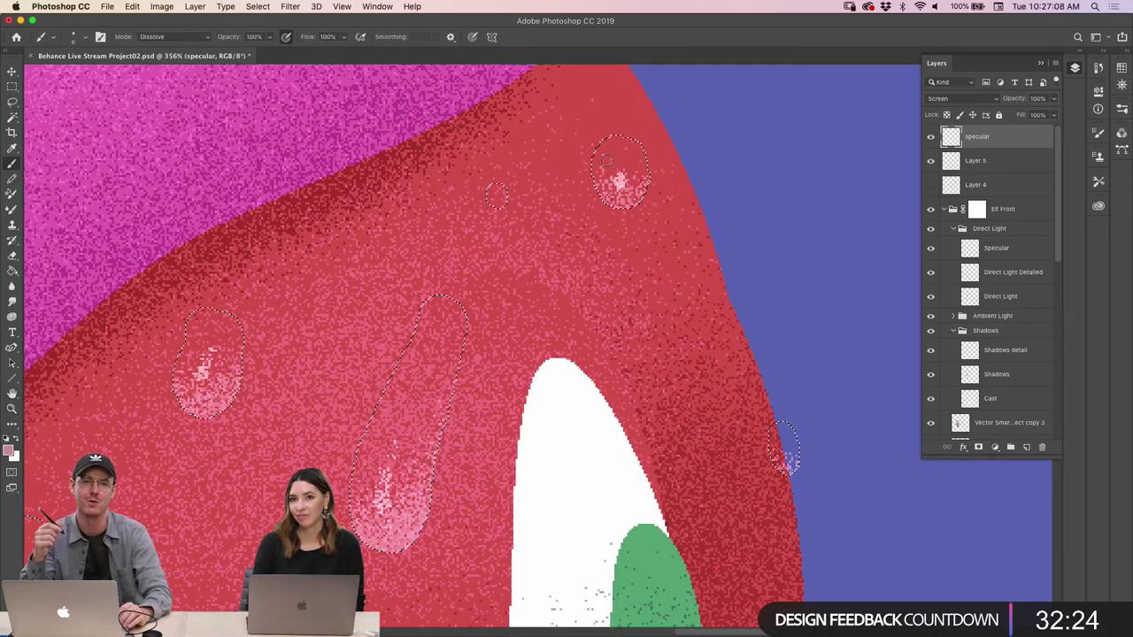
{"action": "key", "text": "ctrl+d"}
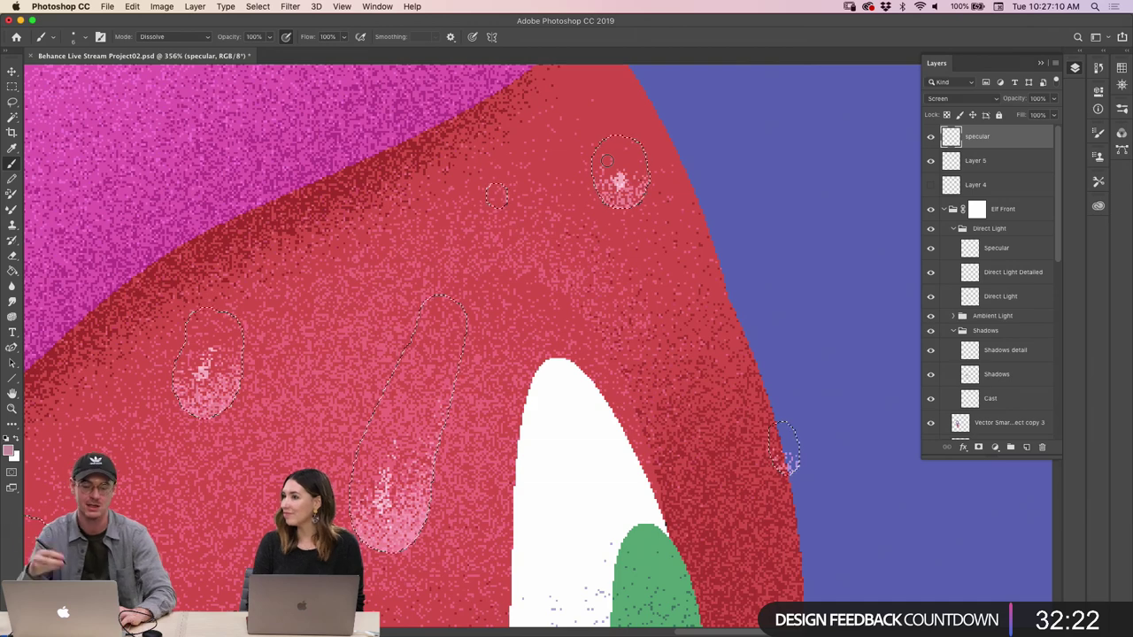
{"action": "key", "text": "z"}
{"action": "left_click_drag", "start_coordinate": [510, 241], "coordinate": [516, 242]}
{"action": "key", "text": "ctrl+shift+d"}
{"action": "key", "text": "b"}
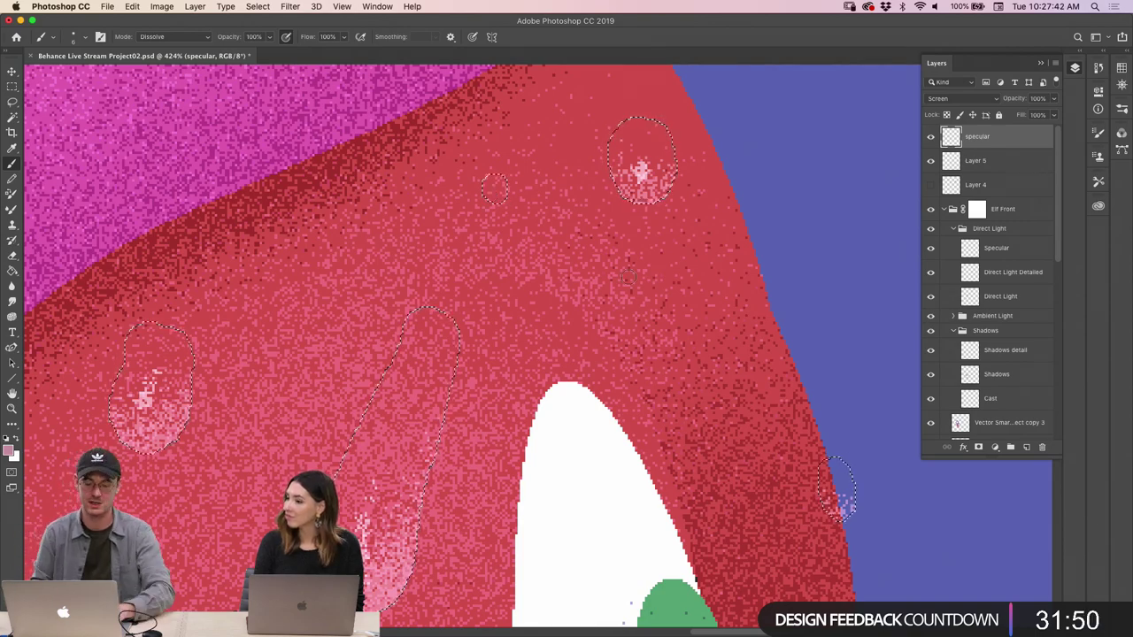
Dab specular highlights into the sweat drops on the brow's outer edge and on the bridge of the nose
{"action": "key", "text": "z"}
{"action": "mouse_move", "coordinate": [466, 324]}
{"action": "left_mouse_down"}
{"action": "mouse_move", "coordinate": [521, 260]}
{"action": "mouse_move", "coordinate": [461, 333]}
{"action": "mouse_move", "coordinate": [425, 335]}
{"action": "left_mouse_up"}
{"action": "mouse_move", "coordinate": [638, 472]}
{"action": "left_mouse_down"}
{"action": "mouse_move", "coordinate": [707, 489]}
{"action": "mouse_move", "coordinate": [660, 495]}
{"action": "mouse_move", "coordinate": [682, 460]}
{"action": "left_mouse_up"}
{"action": "key", "text": "b"}
{"action": "left_click", "coordinate": [679, 513]}
{"action": "key", "text": "z"}
{"action": "mouse_move", "coordinate": [619, 323]}
{"action": "left_mouse_down"}
{"action": "mouse_move", "coordinate": [645, 328]}
{"action": "mouse_move", "coordinate": [582, 305]}
{"action": "mouse_move", "coordinate": [594, 303]}
{"action": "mouse_move", "coordinate": [549, 476]}
{"action": "mouse_move", "coordinate": [602, 473]}
{"action": "left_mouse_up"}
{"action": "key", "text": "b"}
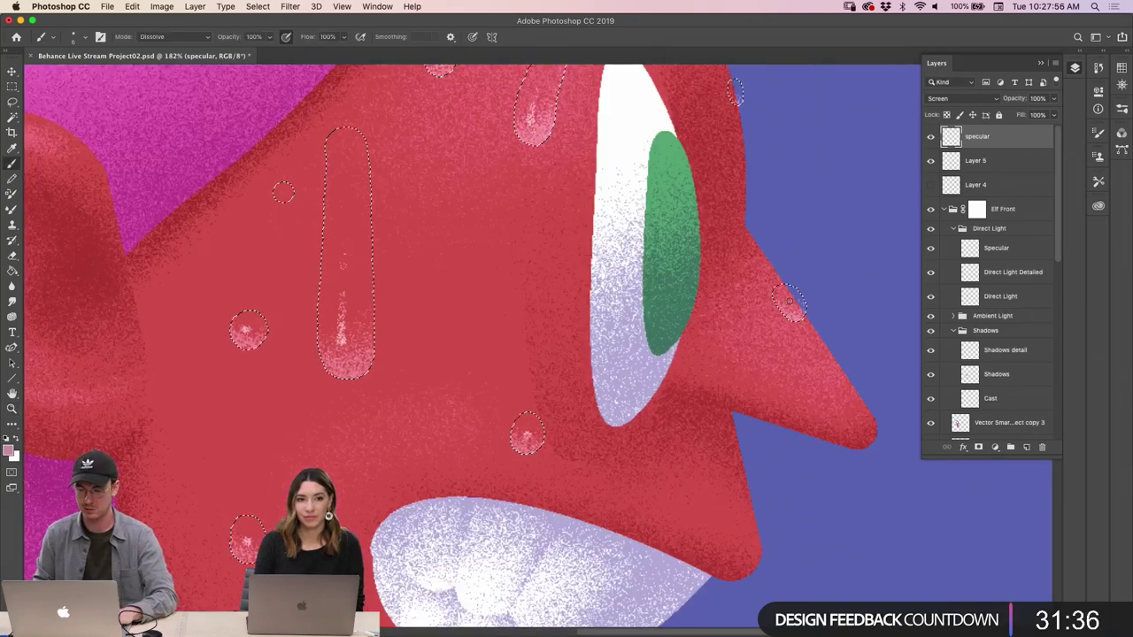
Clear the selection and examine the highlighted sweat drops in the whole illustration and close up
{"action": "key", "text": "z"}
{"action": "left_click_drag", "start_coordinate": [319, 371], "coordinate": [277, 362]}
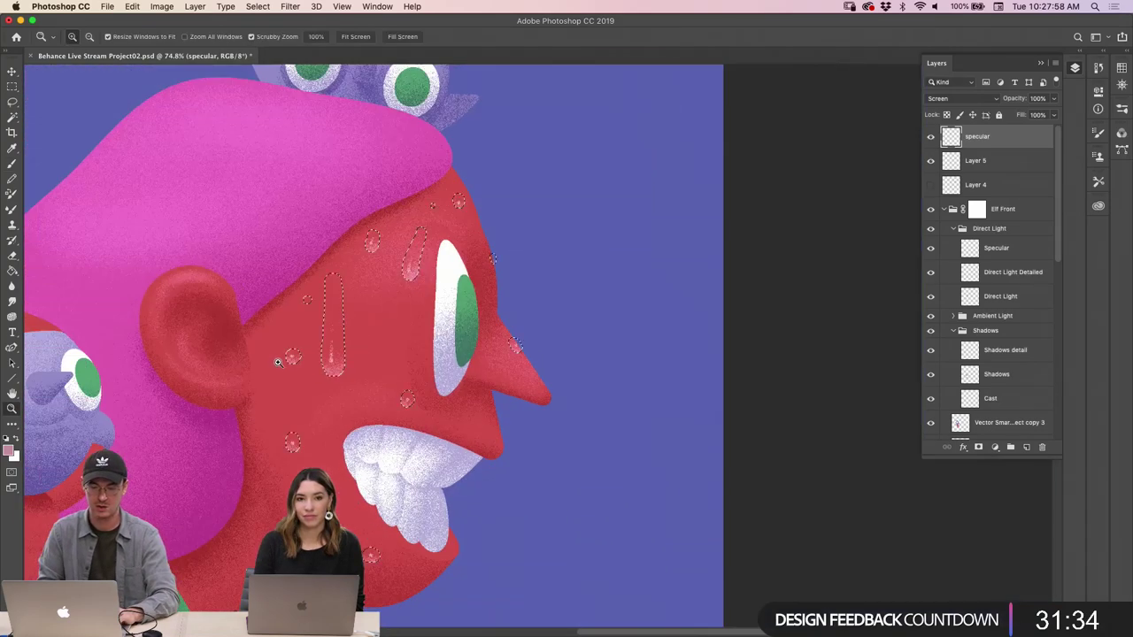
{"action": "left_click", "coordinate": [368, 409], "text": "alt"}
{"action": "left_click", "coordinate": [368, 410], "text": "alt"}
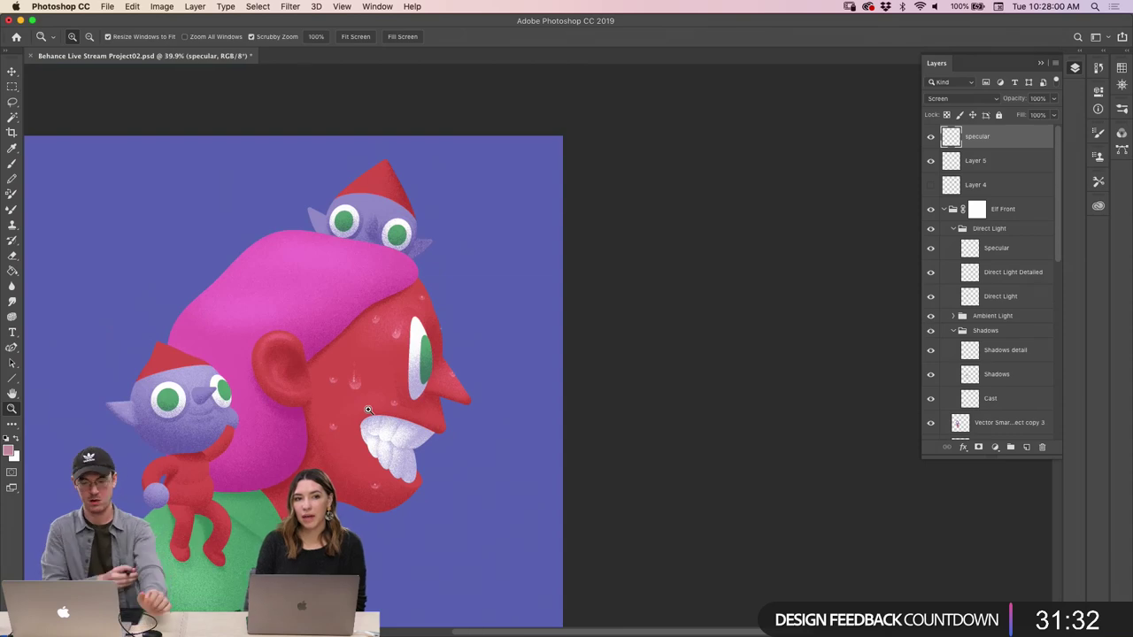
{"action": "left_click_drag", "start_coordinate": [337, 385], "coordinate": [510, 344]}
{"action": "key", "text": "v"}
{"action": "key", "text": "z"}
{"action": "left_click", "coordinate": [607, 433], "text": "alt"}
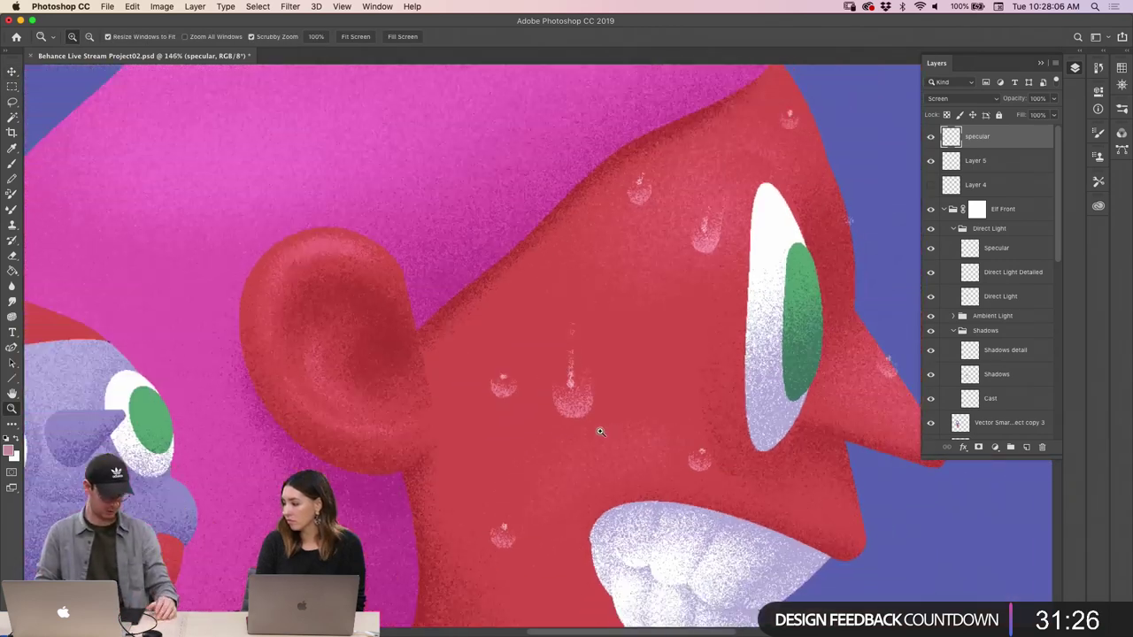
{"action": "left_click_drag", "start_coordinate": [607, 434], "coordinate": [620, 429]}
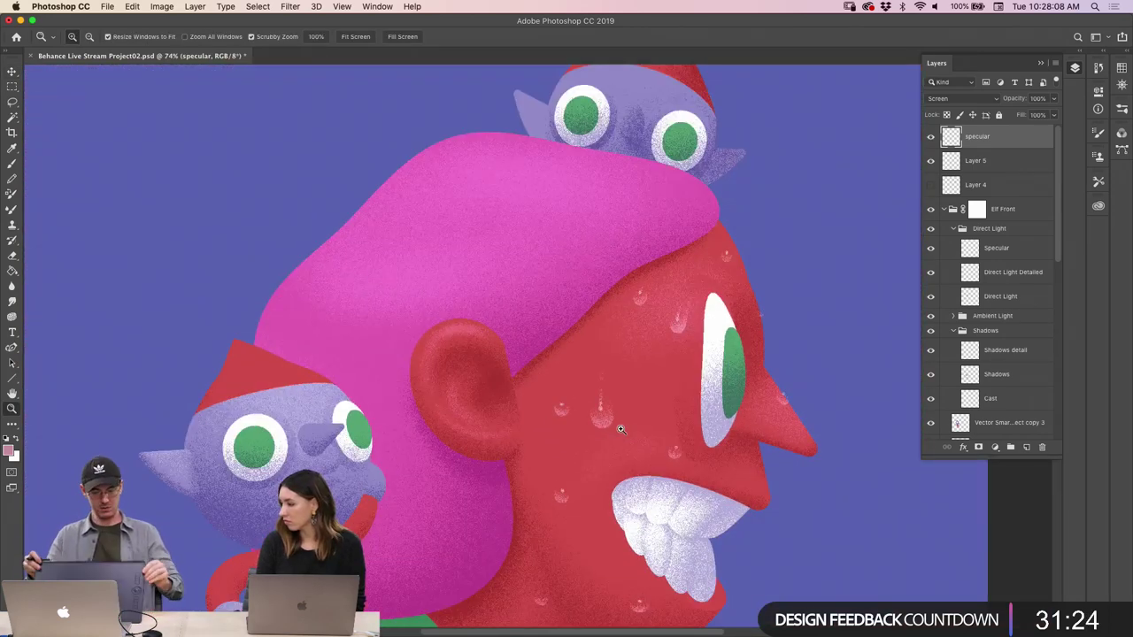
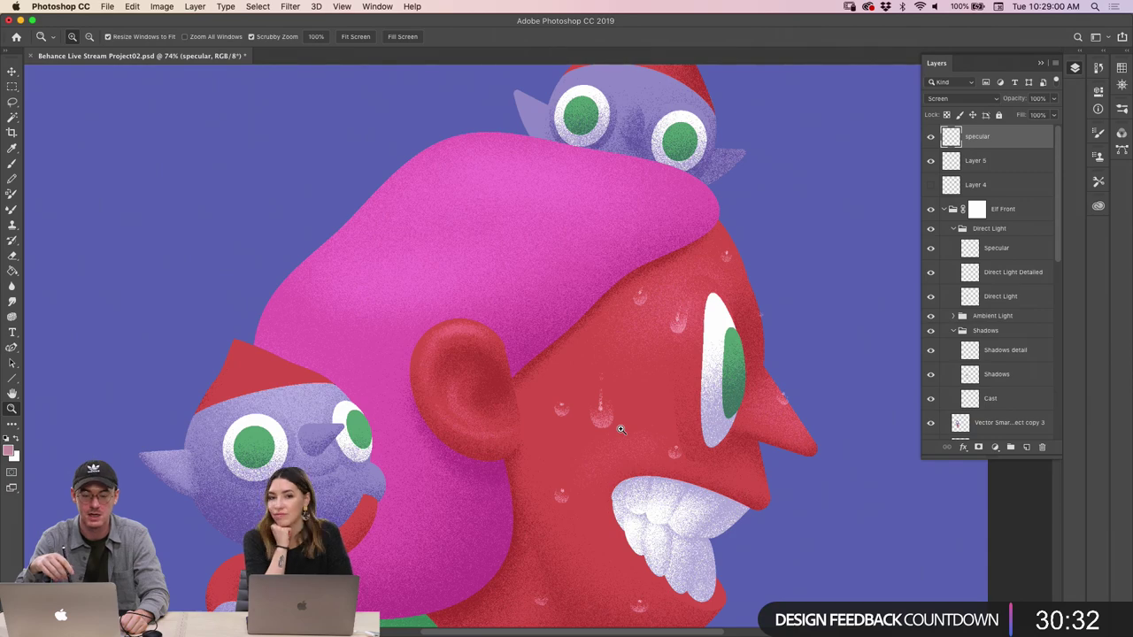
{"action": "mouse_move", "coordinate": [640, 428]}
{"action": "left_mouse_down"}
{"action": "mouse_move", "coordinate": [669, 341]}
{"action": "mouse_move", "coordinate": [673, 367]}
{"action": "mouse_move", "coordinate": [699, 367]}
{"action": "left_mouse_up"}
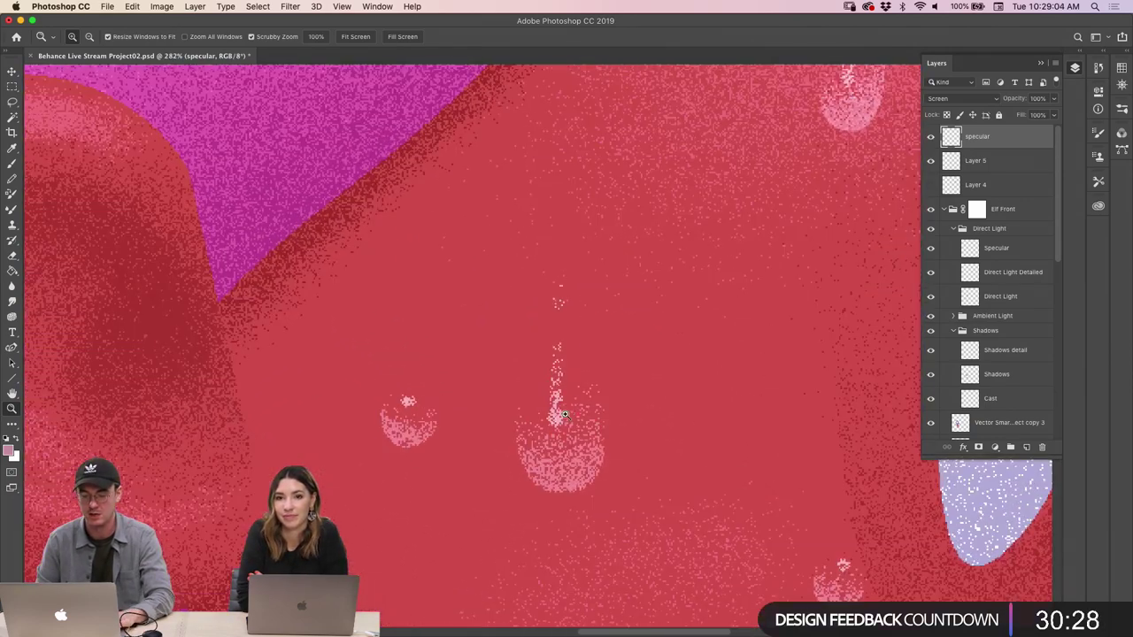
Shift the specular layer slightly to the left so the highlights sit off-centre in the drops
{"action": "key", "text": "b"}
{"action": "key", "text": "v"}
{"action": "left_click_drag", "start_coordinate": [556, 416], "coordinate": [550, 416]}
{"action": "key", "text": "z"}
{"action": "scroll", "coordinate": [557, 420], "scroll_direction": "down", "scroll_amount": 6}
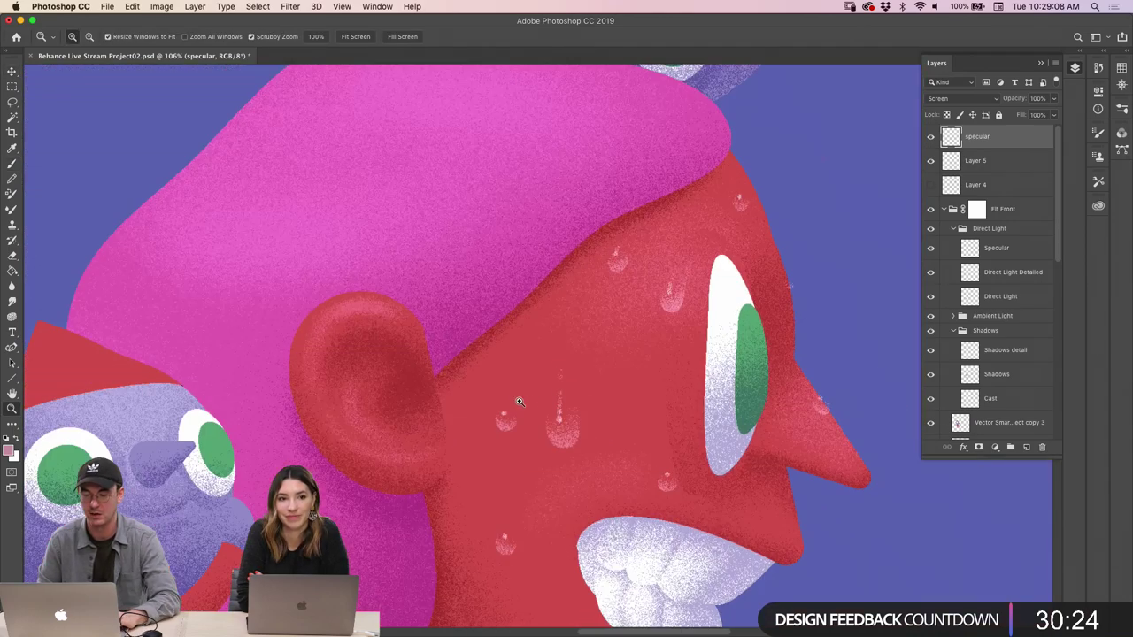
{"action": "scroll", "coordinate": [606, 449], "scroll_direction": "down", "scroll_amount": 2}
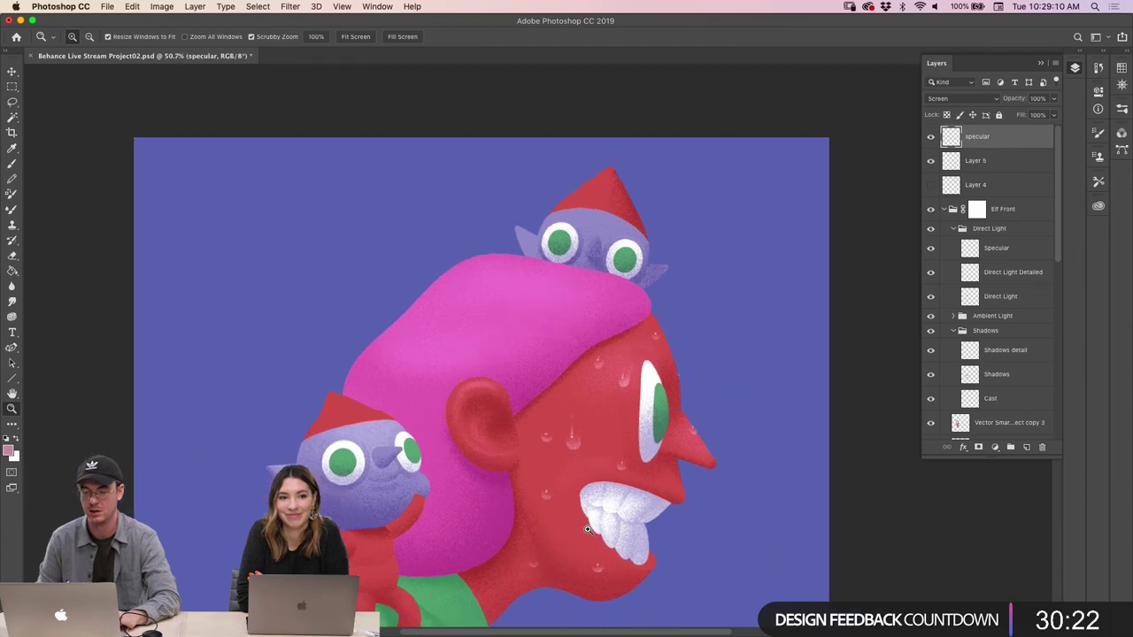
{"action": "scroll", "coordinate": [610, 478], "scroll_direction": "up", "scroll_amount": 4}
{"action": "scroll", "coordinate": [631, 419], "scroll_direction": "up", "scroll_amount": 3}
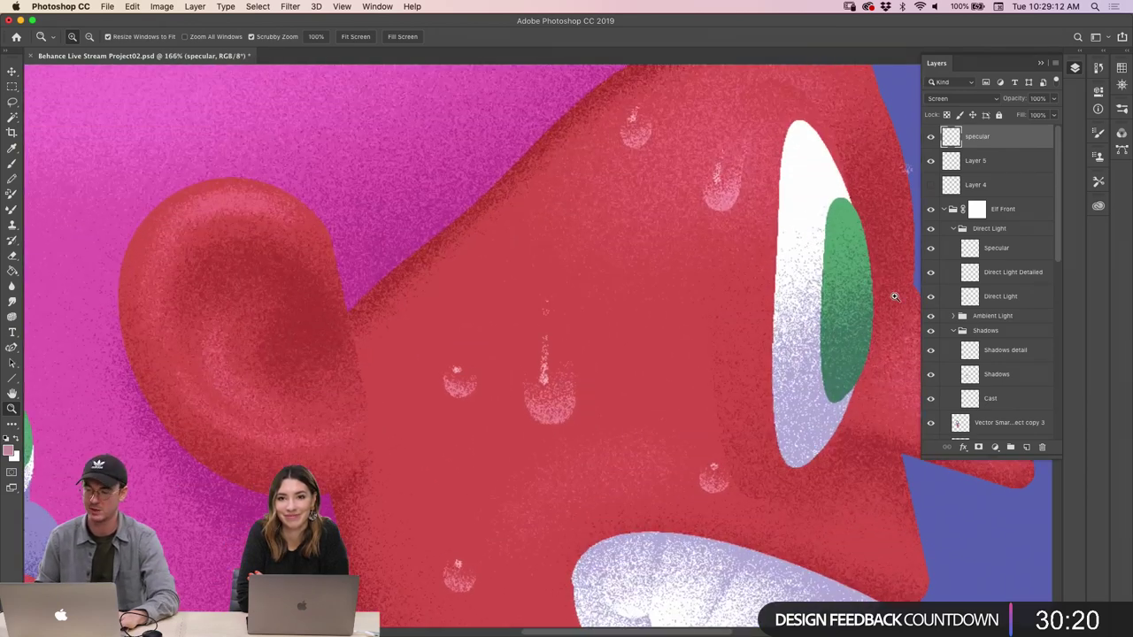
Load Layer 4's sweat drop shapes as a selection and invert it to protect the drops
{"action": "left_click", "coordinate": [964, 188]}
{"action": "left_click", "coordinate": [948, 188], "text": "super"}
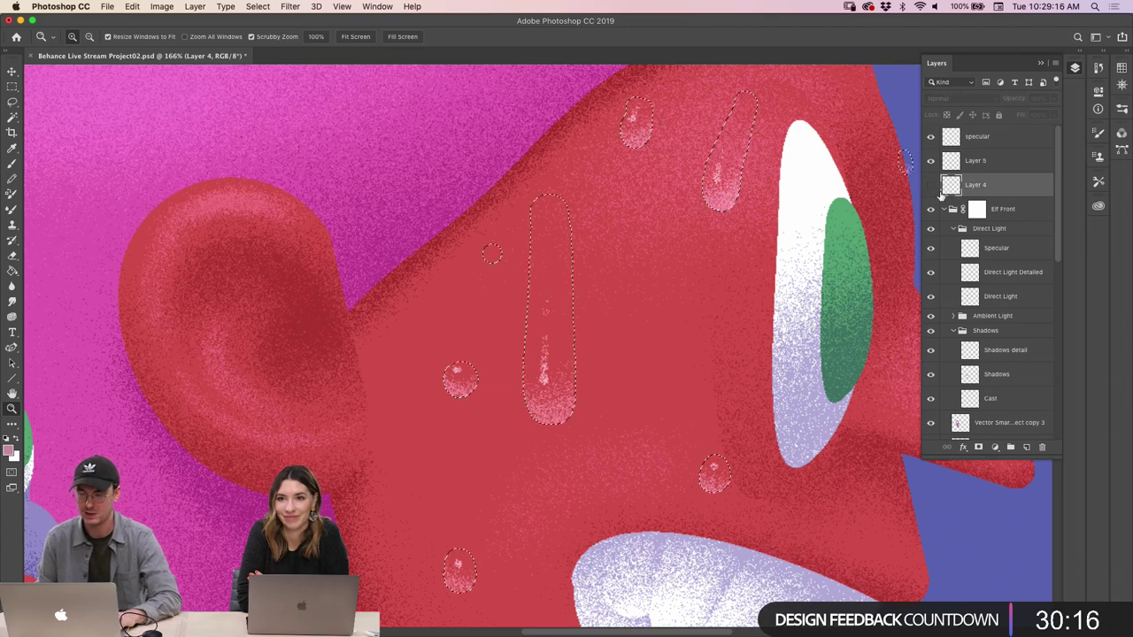
{"action": "key", "text": "l"}
{"action": "right_click", "coordinate": [546, 321]}
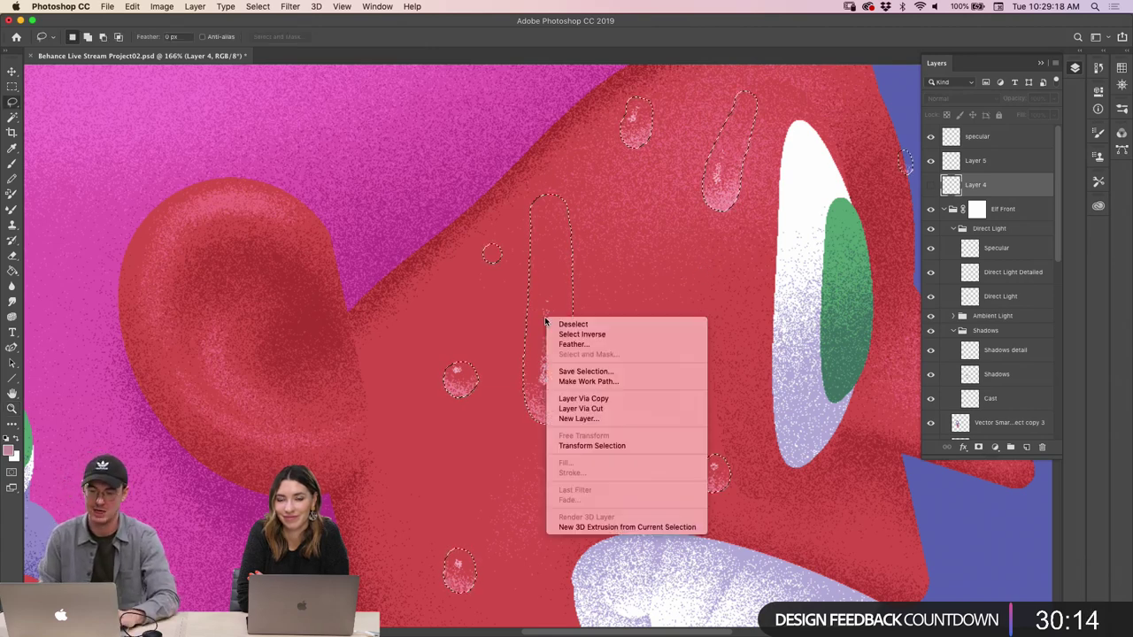
{"action": "left_click", "coordinate": [578, 335]}
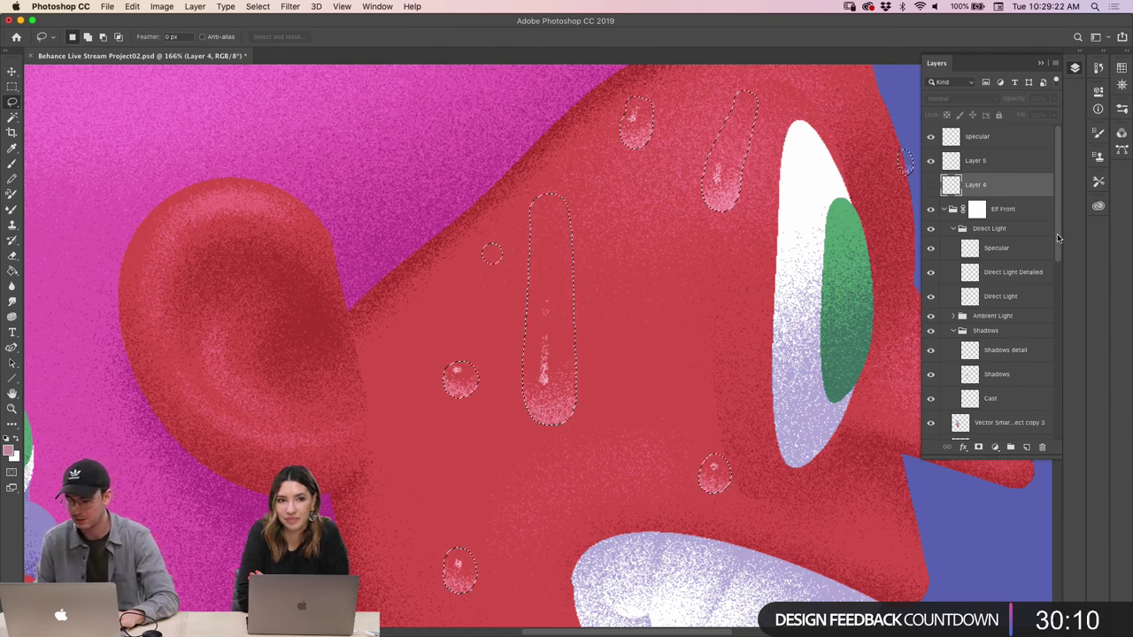
Make the Person group's Shadows layer active and sample a painting colour from the face for the brush
{"action": "scroll", "coordinate": [1053, 317], "scroll_direction": "down", "scroll_amount": 5}
{"action": "scroll", "coordinate": [1052, 313], "scroll_direction": "down", "scroll_amount": 4}
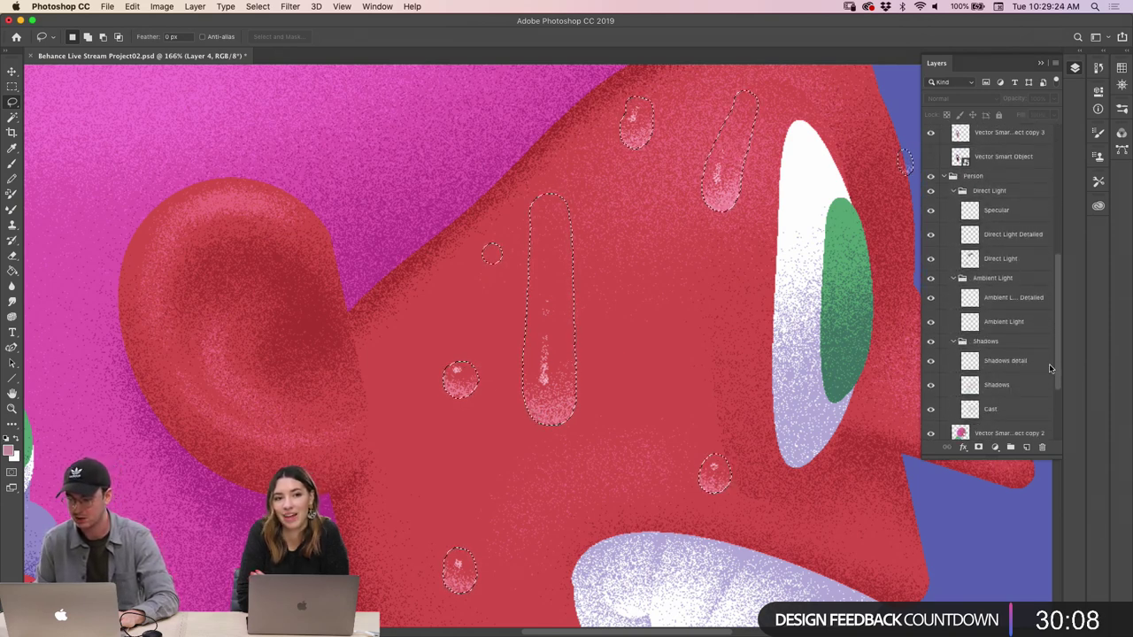
{"action": "left_click", "coordinate": [977, 371]}
{"action": "key", "text": "i"}
{"action": "left_click_drag", "start_coordinate": [835, 451], "coordinate": [771, 458]}
{"action": "key", "text": "b"}
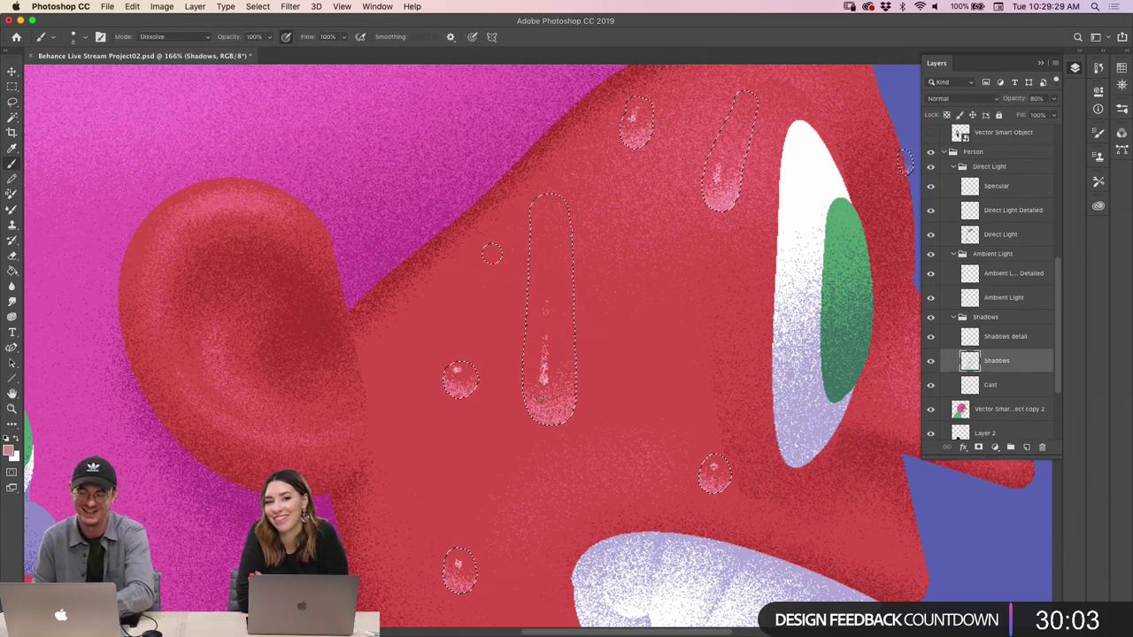
Try painting shadows beneath the small cheek drop and the long sweat drop with the 15 px brush
{"action": "left_click_drag", "start_coordinate": [541, 398], "coordinate": [554, 413]}
{"action": "left_click_drag", "start_coordinate": [451, 380], "coordinate": [466, 395]}
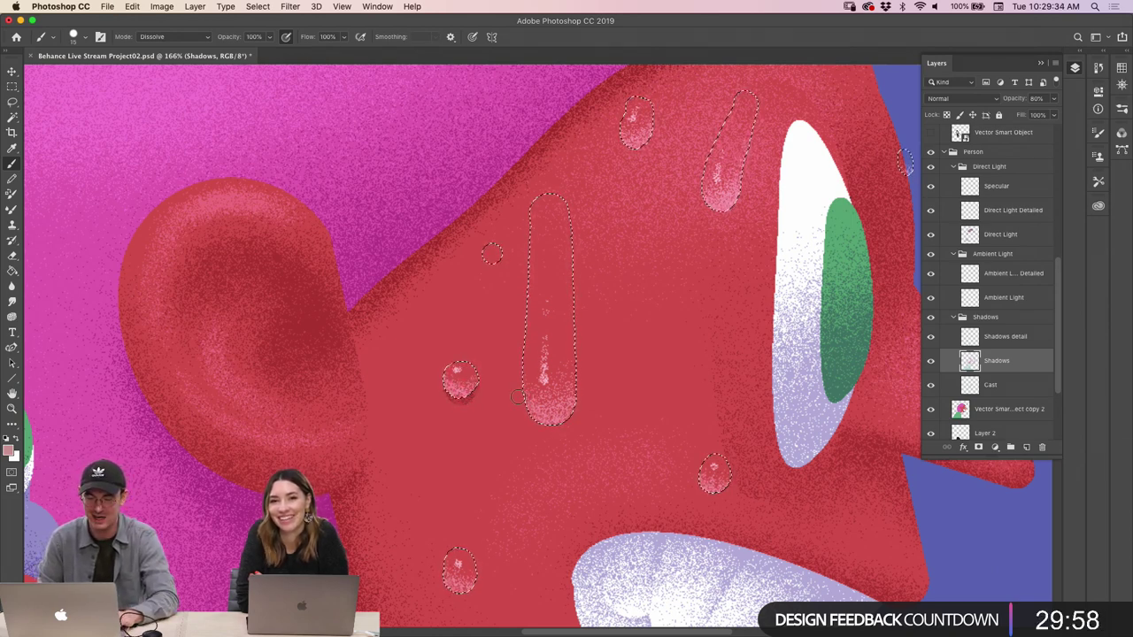
{"action": "left_click_drag", "start_coordinate": [534, 412], "coordinate": [545, 423]}
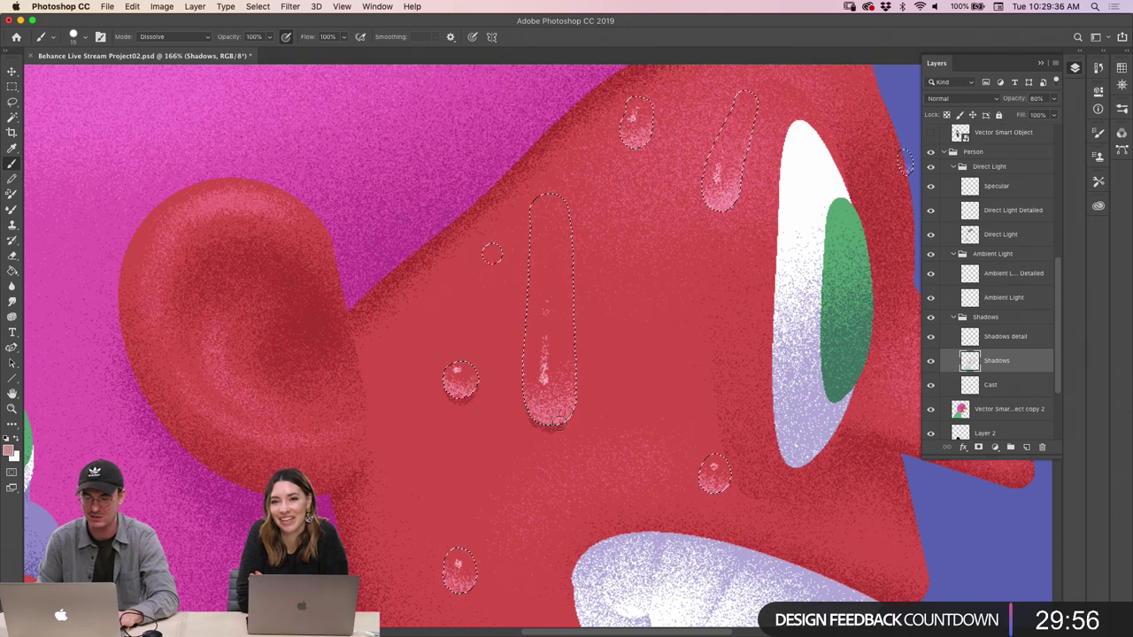
{"action": "scroll", "coordinate": [570, 413], "scroll_direction": "down", "scroll_amount": 5}
{"action": "scroll", "coordinate": [558, 408], "scroll_direction": "up", "scroll_amount": 5}
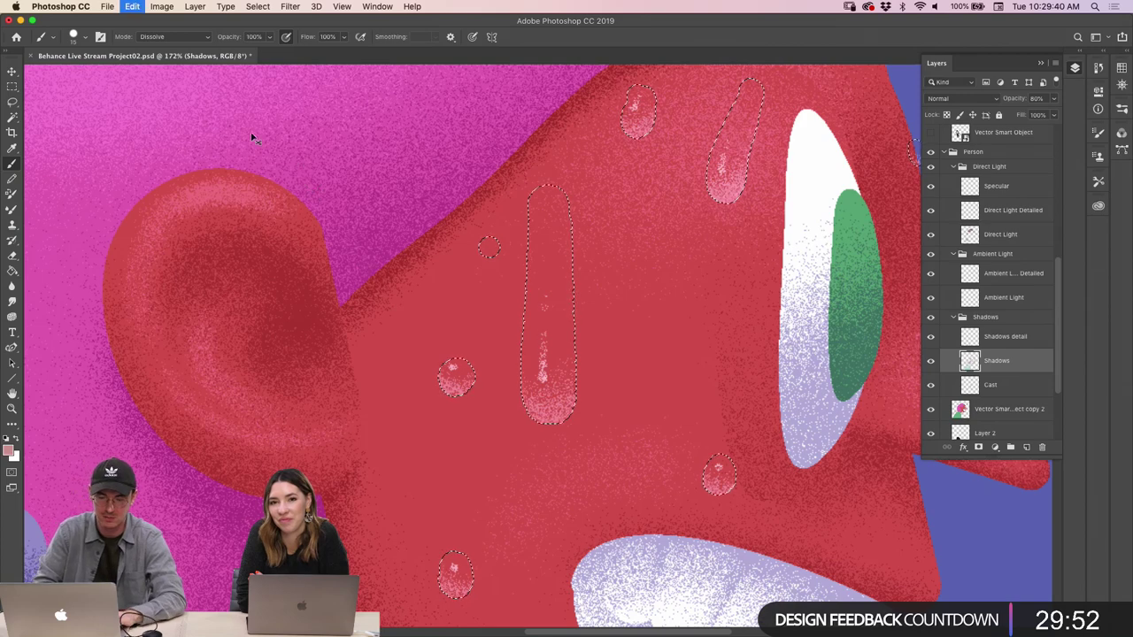
Set the brush hardness to 28% and paint soft shadows beneath the long drop, the small cheek drop and the drop above the mouth
{"action": "left_click", "coordinate": [85, 37]}
{"action": "left_click_drag", "start_coordinate": [123, 100], "coordinate": [89, 99]}
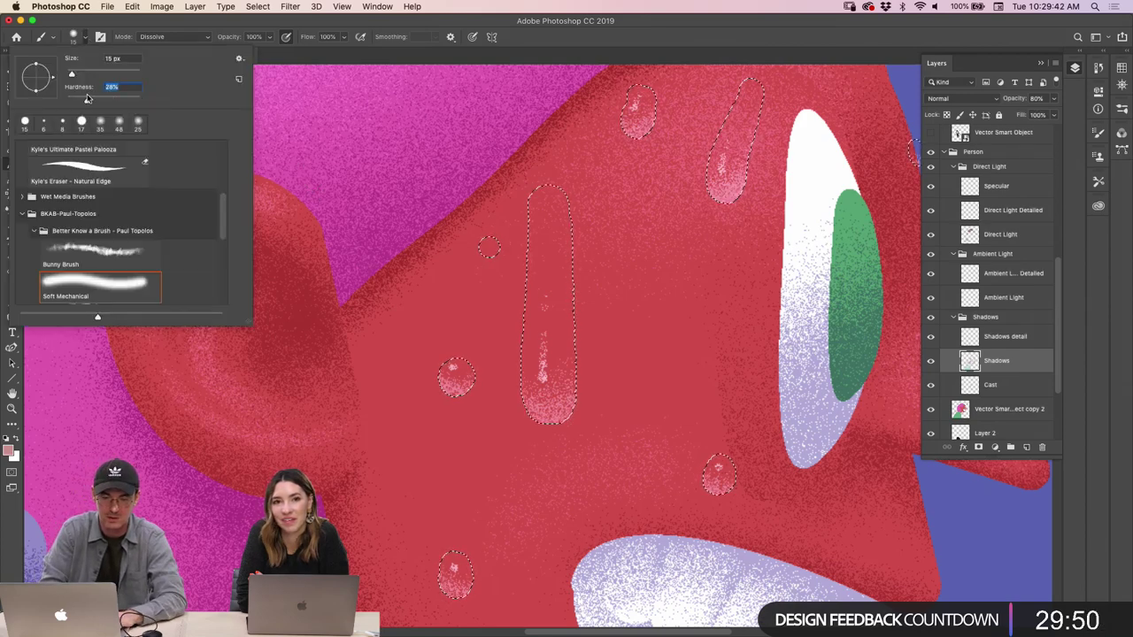
{"action": "key", "text": "Return"}
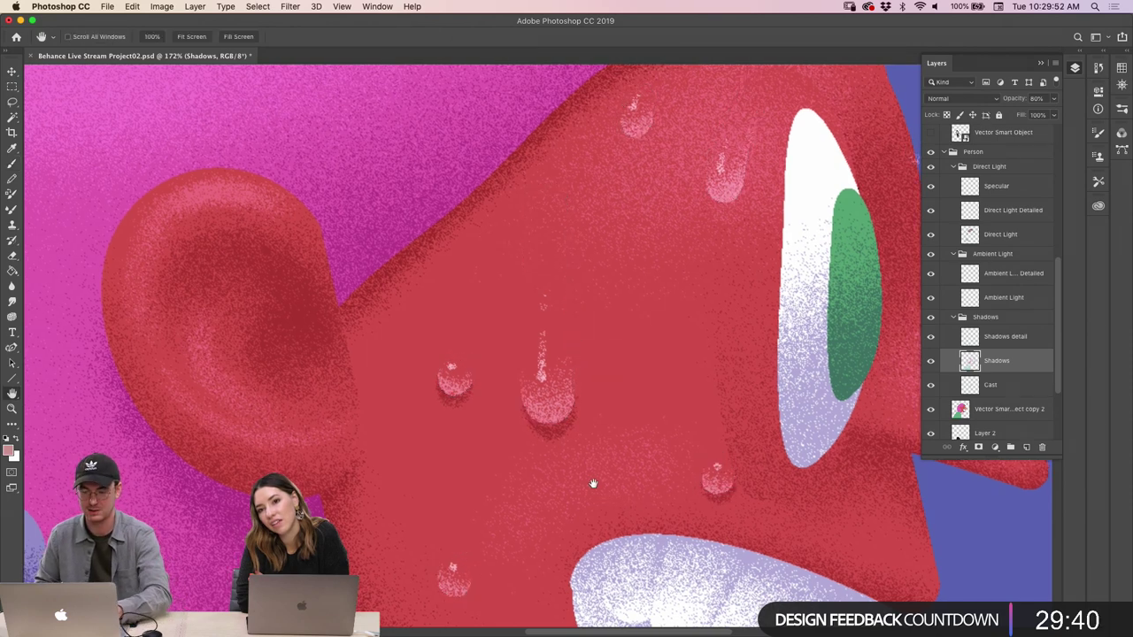
Paint soft shadows beneath the sweat drops on the lower cheek, neck and chin
{"action": "scroll", "coordinate": [599, 498], "scroll_direction": "down", "scroll_amount": 5}
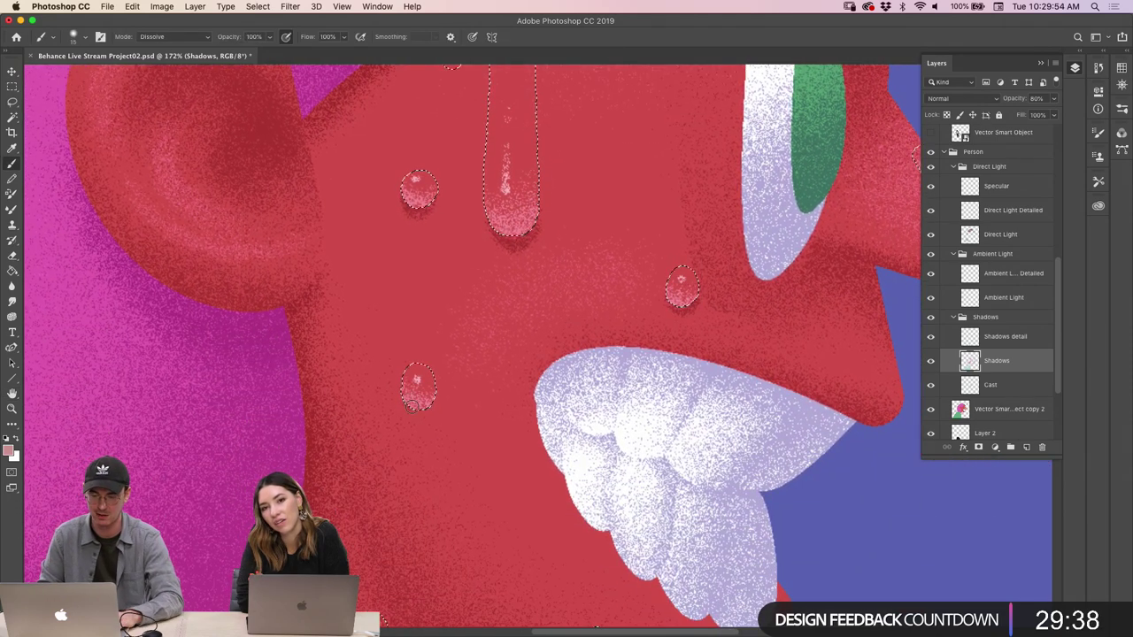
{"action": "key", "text": "space"}
{"action": "mouse_move", "coordinate": [491, 422]}
{"action": "left_mouse_down"}
{"action": "mouse_move", "coordinate": [487, 384]}
{"action": "mouse_move", "coordinate": [525, 233]}
{"action": "left_mouse_up"}
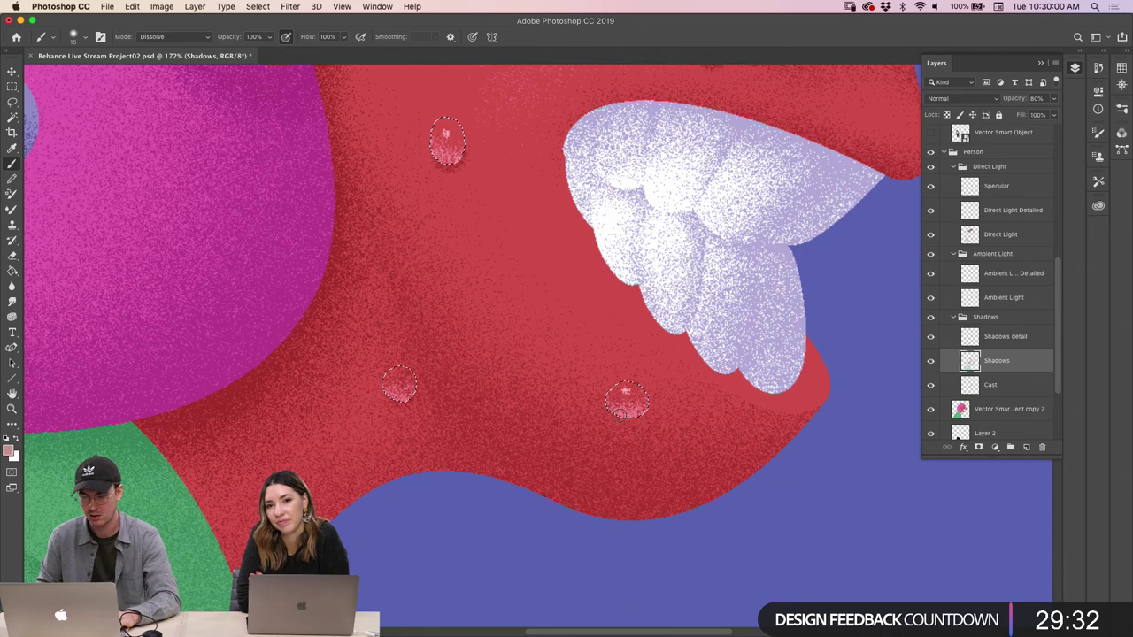
Paint soft shadows beneath the sweat drops on the nose and forehead and the slanted drop beside the eye
{"action": "key", "text": "z"}
{"action": "mouse_move", "coordinate": [640, 381]}
{"action": "left_mouse_down"}
{"action": "mouse_move", "coordinate": [531, 372]}
{"action": "mouse_move", "coordinate": [827, 220]}
{"action": "mouse_move", "coordinate": [641, 304]}
{"action": "left_mouse_up"}
{"action": "key", "text": "b"}
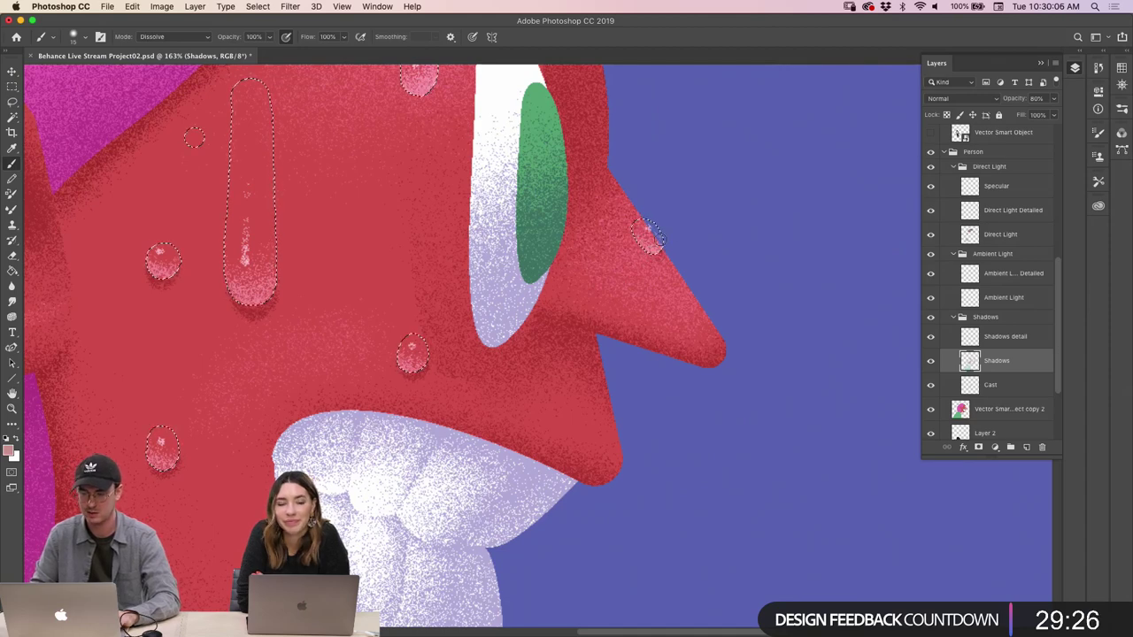
{"action": "key", "text": "ctrl+d"}
{"action": "key", "text": "h"}
{"action": "left_click_drag", "start_coordinate": [602, 194], "coordinate": [660, 349]}
{"action": "key", "text": "b"}
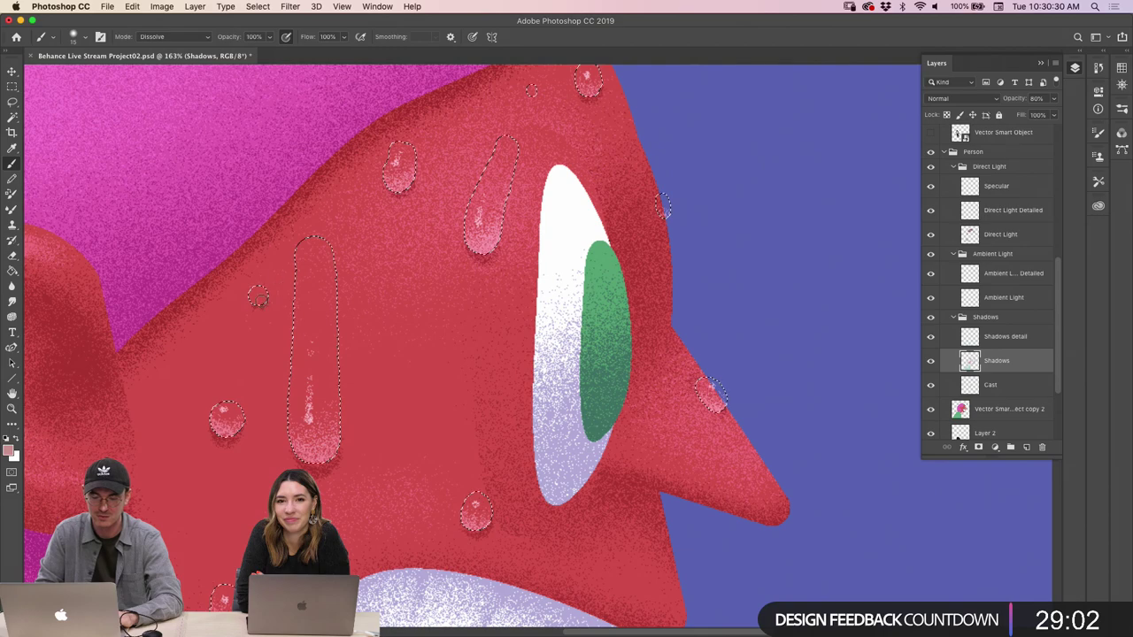
Clear the selection and examine the shaded sweat drops in the full illustration and at pixel level
{"action": "key", "text": "z"}
{"action": "left_click", "coordinate": [293, 319], "text": "alt"}
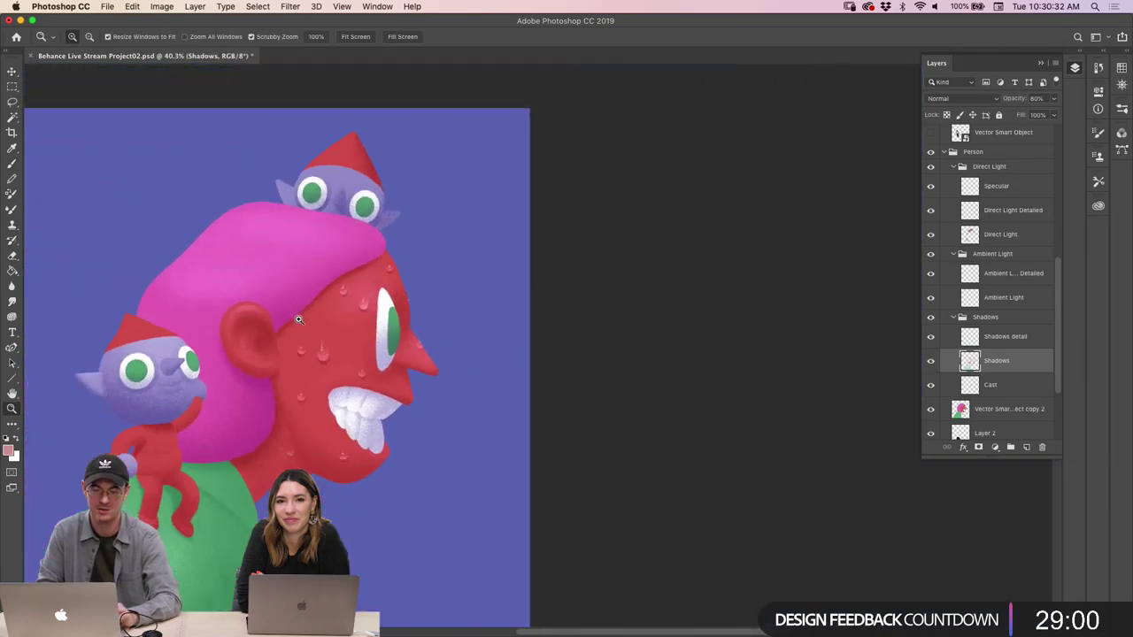
{"action": "key", "text": "super+0"}
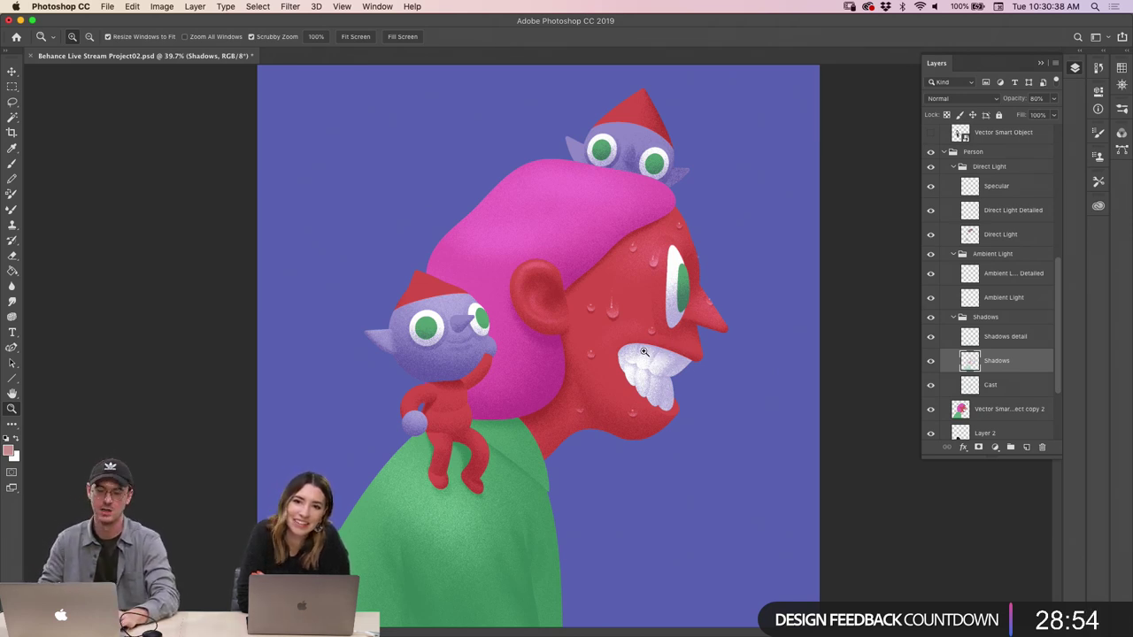
{"action": "left_click_drag", "start_coordinate": [637, 343], "coordinate": [683, 327]}
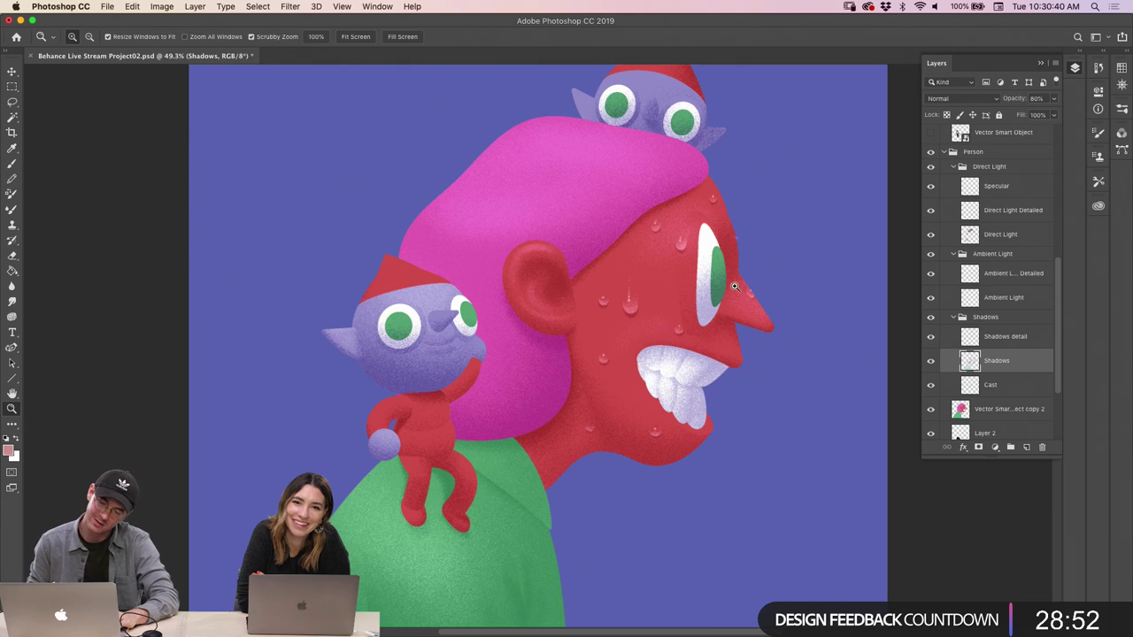
{"action": "left_click", "coordinate": [684, 371]}
{"action": "left_click_drag", "start_coordinate": [684, 372], "coordinate": [686, 332]}
{"action": "left_click_drag", "start_coordinate": [573, 259], "coordinate": [626, 331]}
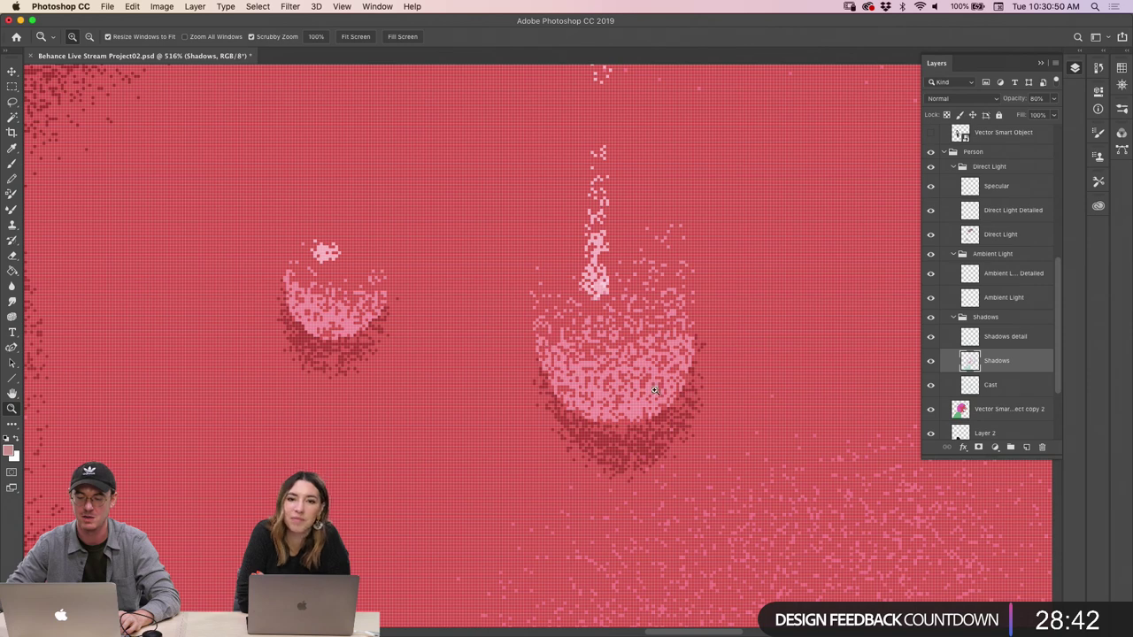
{"action": "left_click_drag", "start_coordinate": [598, 352], "coordinate": [632, 288]}
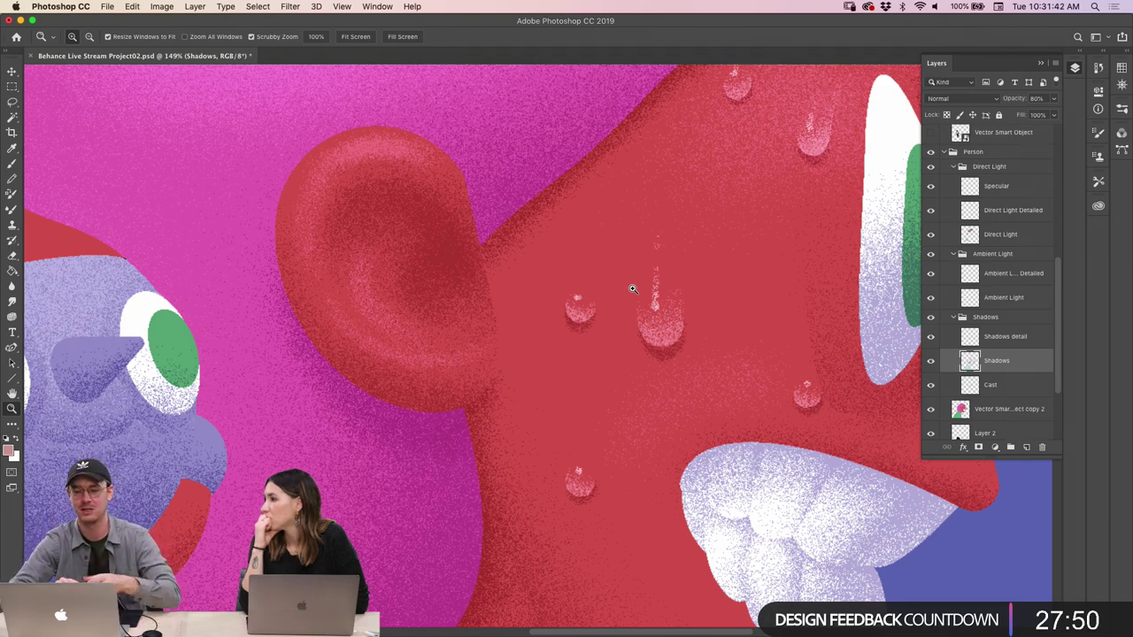
{"action": "left_click", "coordinate": [652, 318]}
{"action": "left_click_drag", "start_coordinate": [677, 339], "coordinate": [687, 366]}
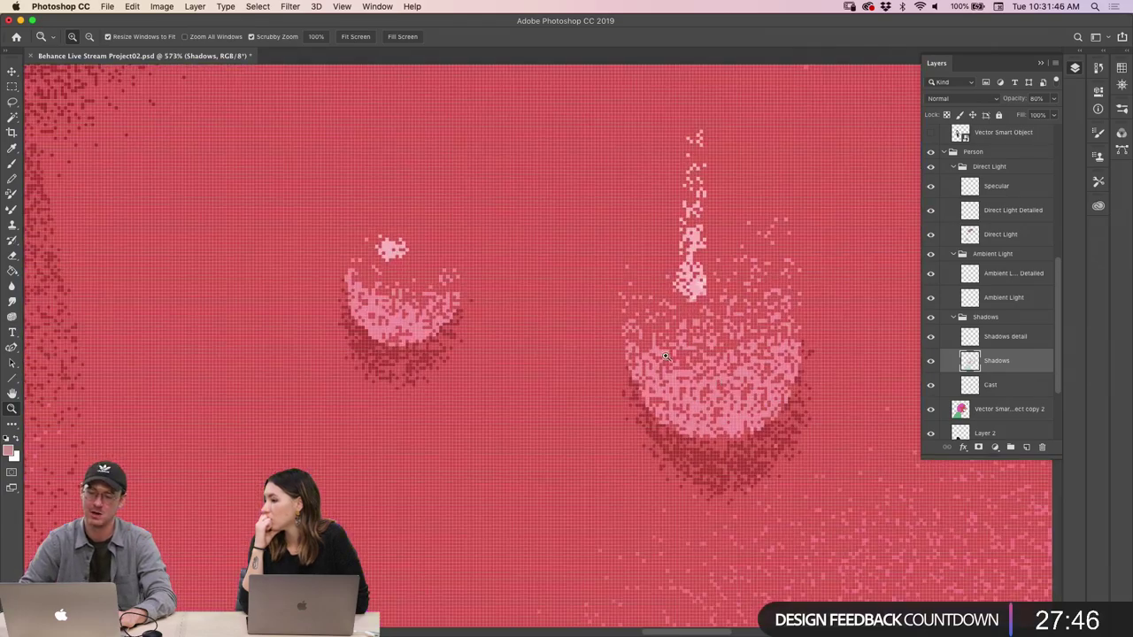
{"action": "left_click_drag", "start_coordinate": [744, 404], "coordinate": [689, 372]}
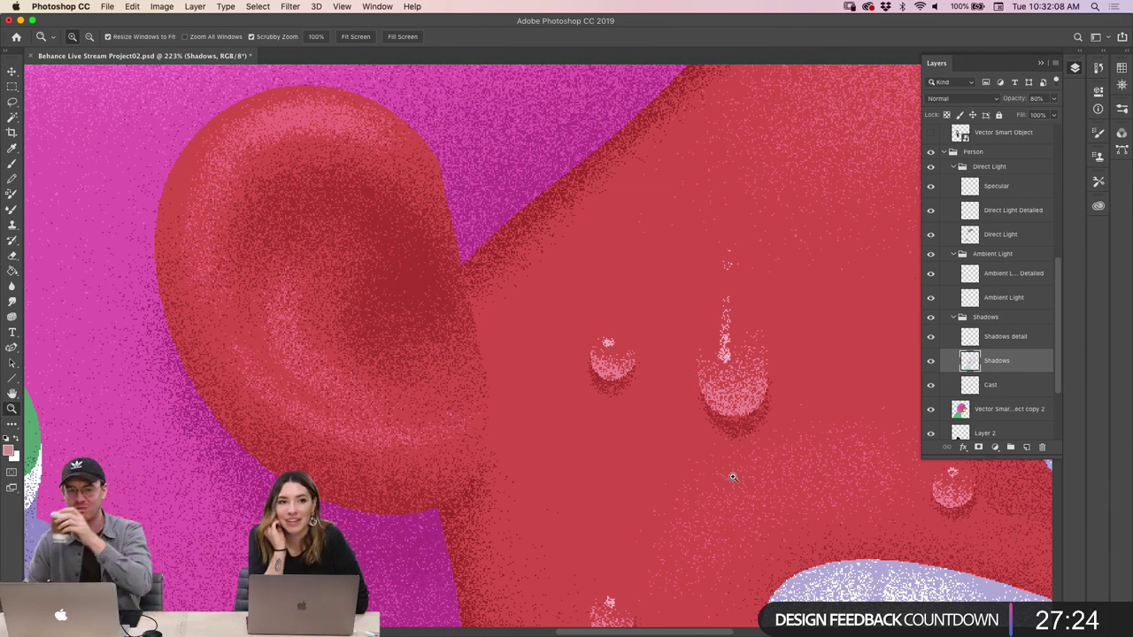
Select the front elf's nose with the Magic Wand on the Elf Front group's Vector Smart Object
{"action": "left_click_drag", "start_coordinate": [523, 288], "coordinate": [480, 461]}
{"action": "left_click_drag", "start_coordinate": [451, 294], "coordinate": [540, 252]}
{"action": "left_click_drag", "start_coordinate": [1056, 320], "coordinate": [1051, 369]}
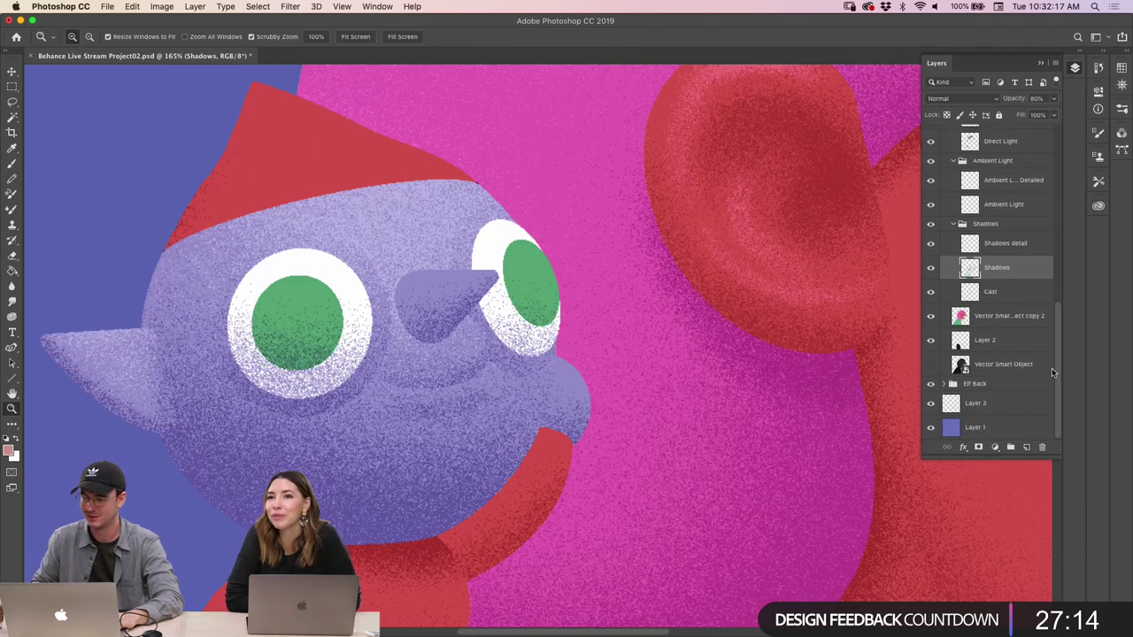
{"action": "left_click", "coordinate": [1002, 364]}
{"action": "left_click_drag", "start_coordinate": [645, 394], "coordinate": [584, 365]}
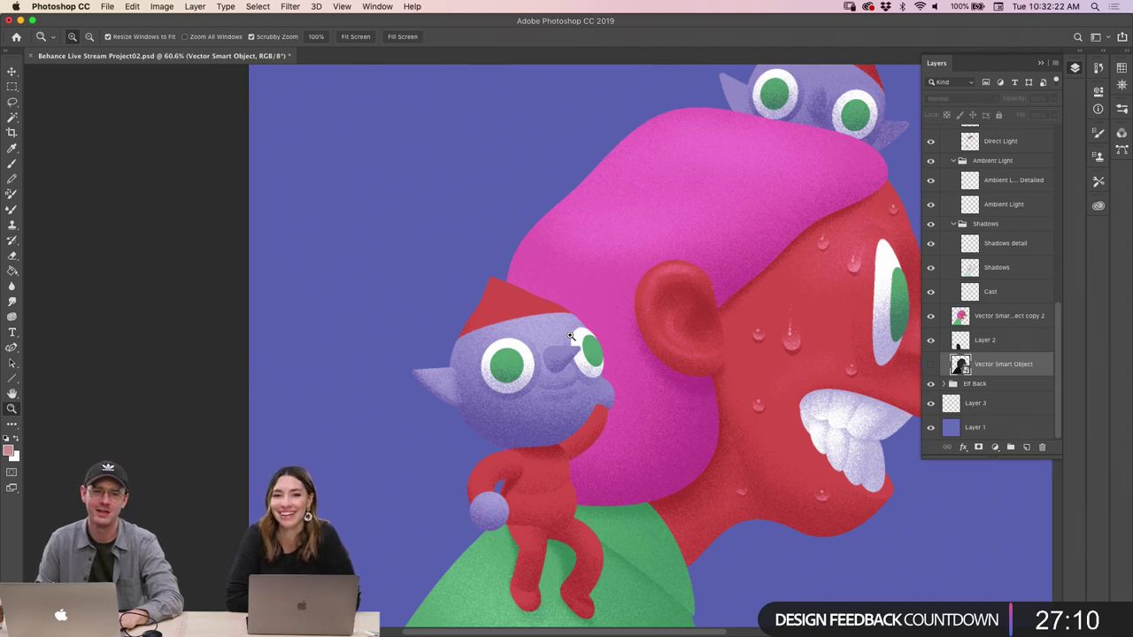
{"action": "left_click_drag", "start_coordinate": [571, 376], "coordinate": [694, 362]}
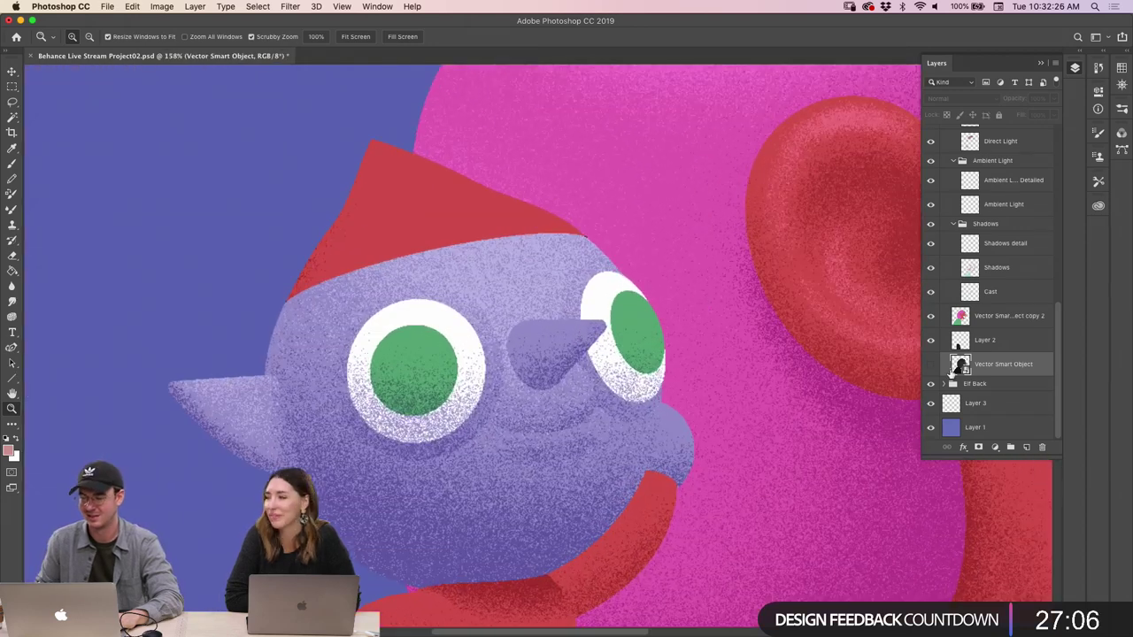
{"action": "key", "text": "w"}
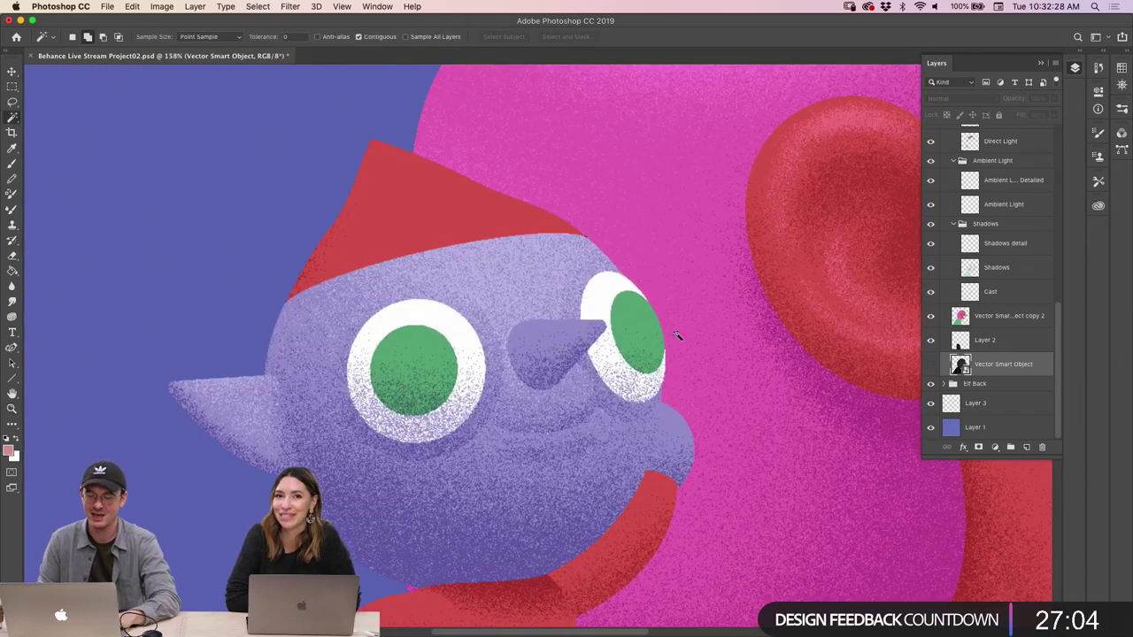
{"action": "left_click_drag", "start_coordinate": [1060, 325], "coordinate": [1058, 230]}
{"action": "left_click", "coordinate": [973, 260]}
{"action": "left_click", "coordinate": [558, 342]}
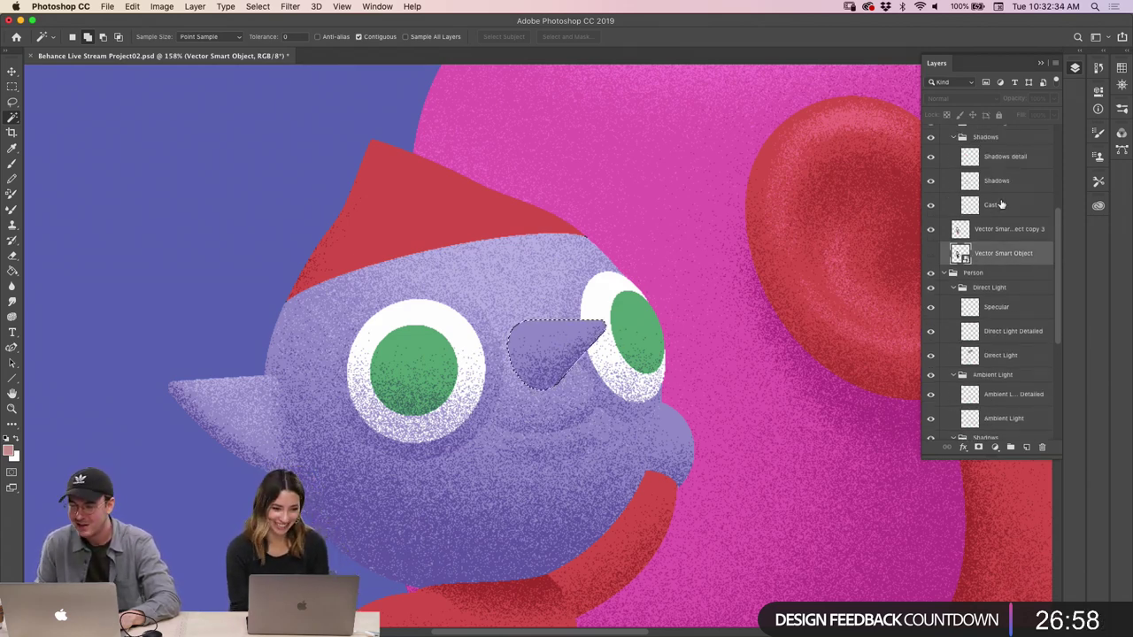
Collapse the front elf's Ambient Light and Shadows groups, activate its Direct Light layer and sample the forehead's highlight colour
{"action": "left_click_drag", "start_coordinate": [1059, 227], "coordinate": [1060, 208]}
{"action": "scroll", "coordinate": [989, 212], "scroll_direction": "up", "scroll_amount": 1}
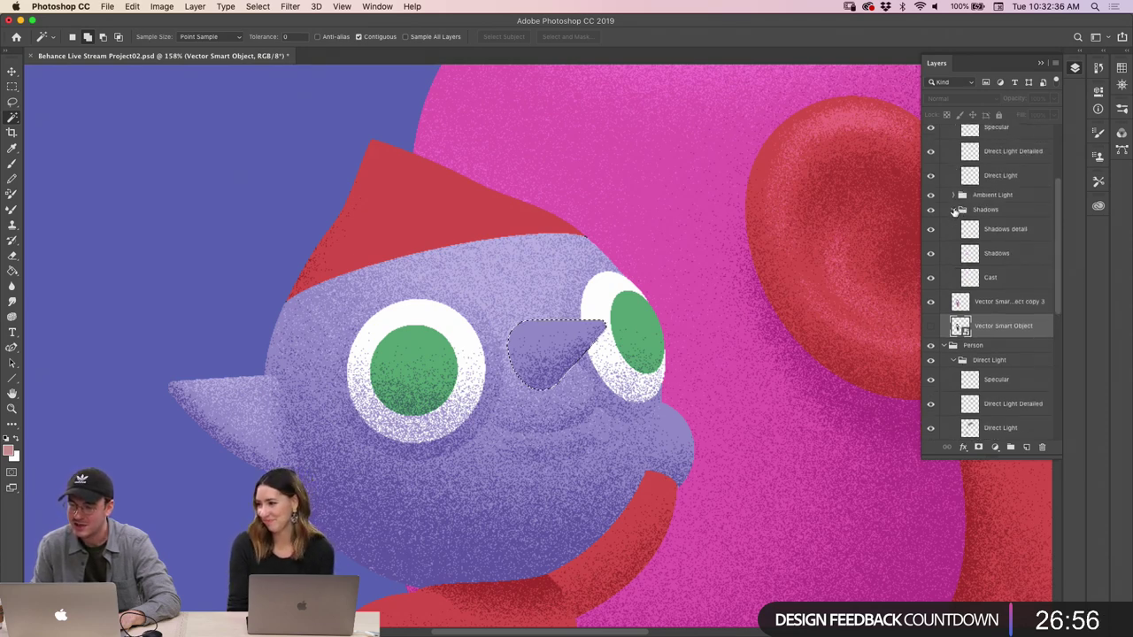
{"action": "left_click", "coordinate": [954, 211]}
{"action": "left_click", "coordinate": [961, 197]}
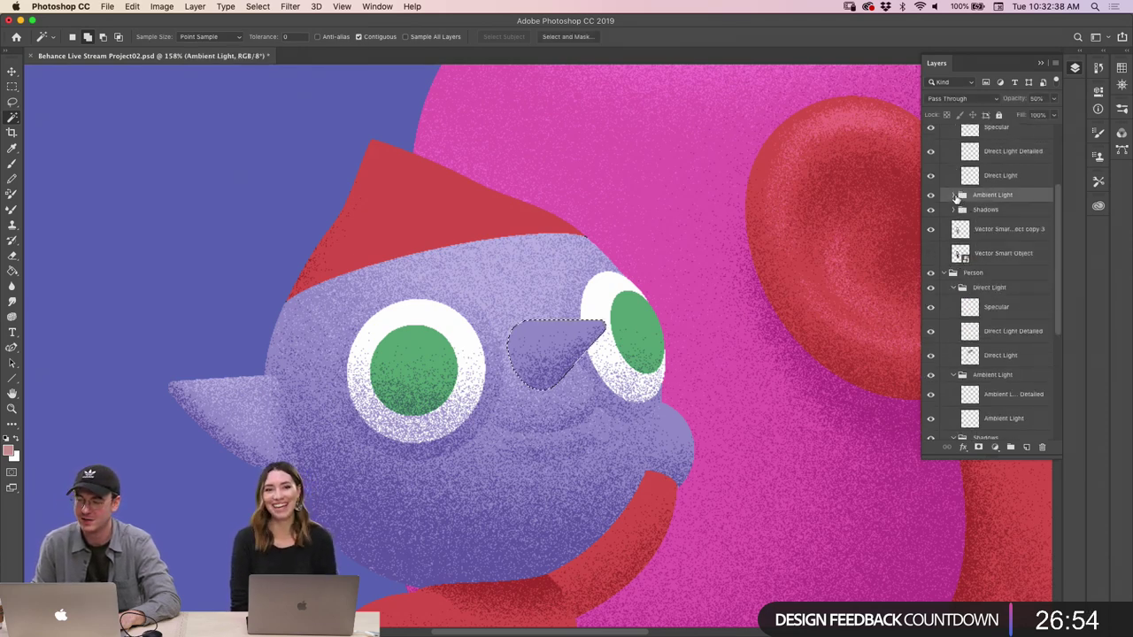
{"action": "scroll", "coordinate": [1059, 200], "scroll_direction": "up", "scroll_amount": 2}
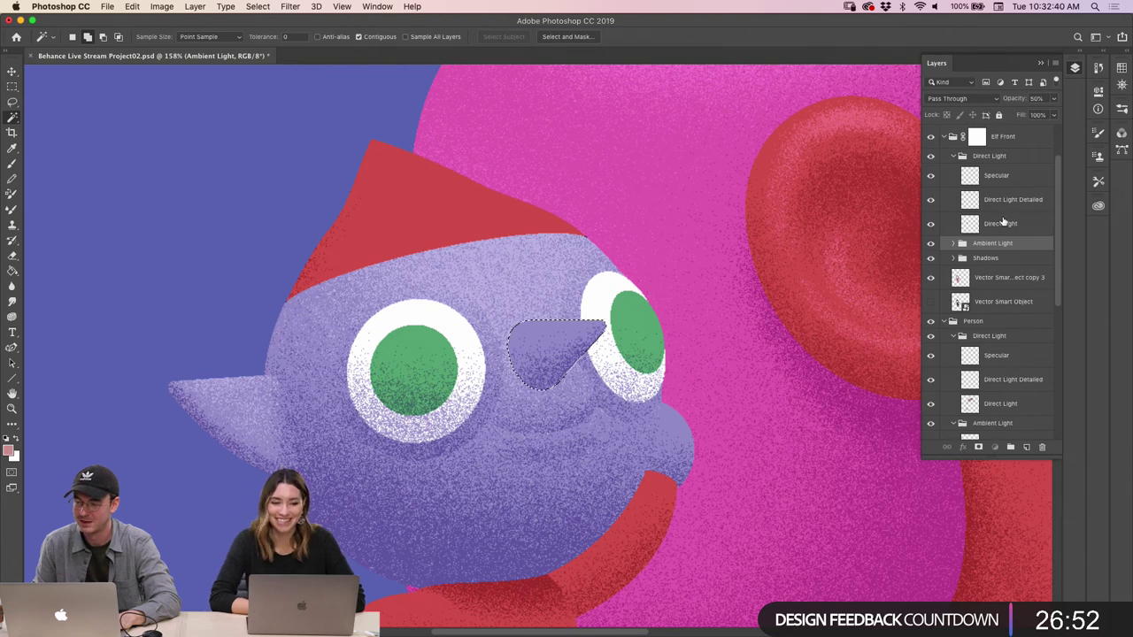
{"action": "left_click", "coordinate": [1000, 223]}
{"action": "key", "text": "i"}
{"action": "left_click", "coordinate": [538, 258]}
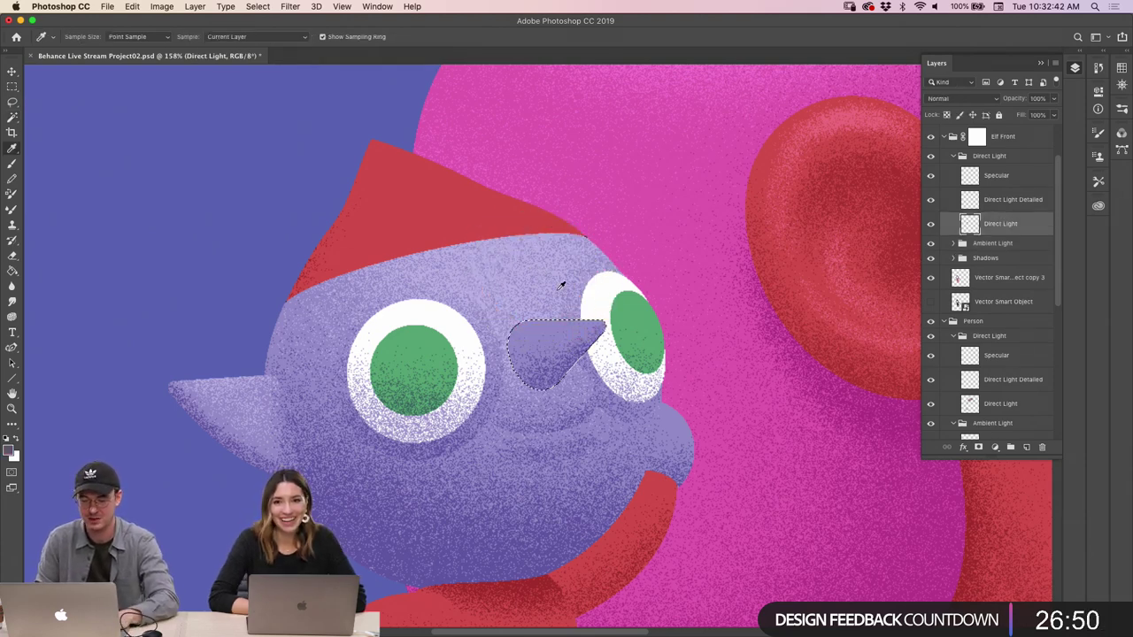
Set the Dissolve brush's hardness to 0% at 35 px and clear the nose selection
{"action": "key", "text": "b"}
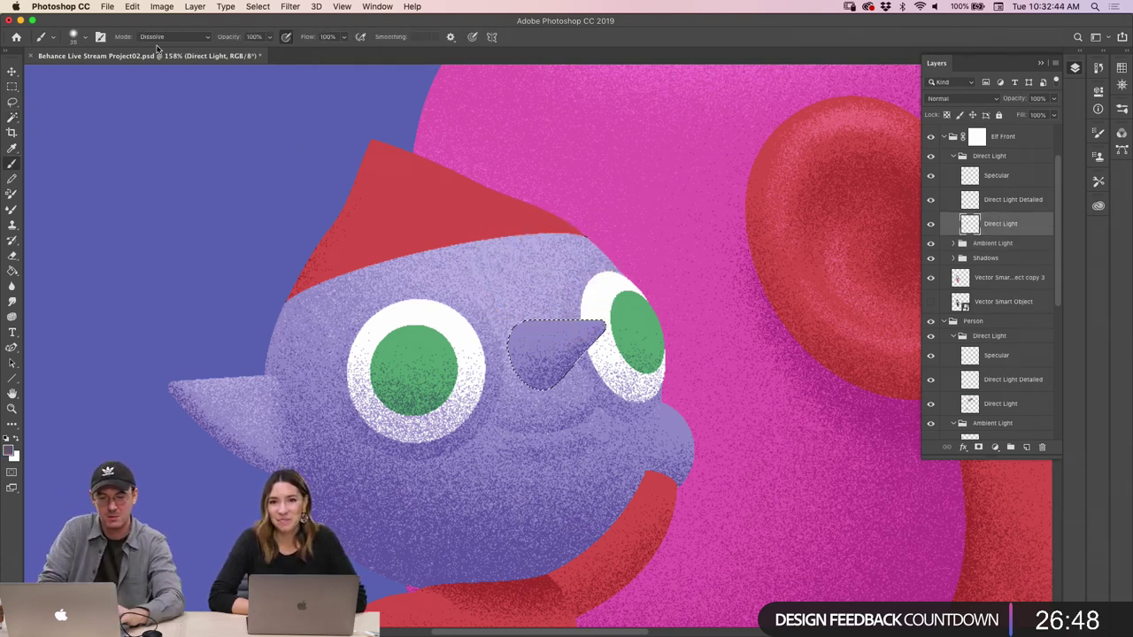
{"action": "left_click", "coordinate": [85, 38]}
{"action": "left_click_drag", "start_coordinate": [87, 88], "coordinate": [51, 98]}
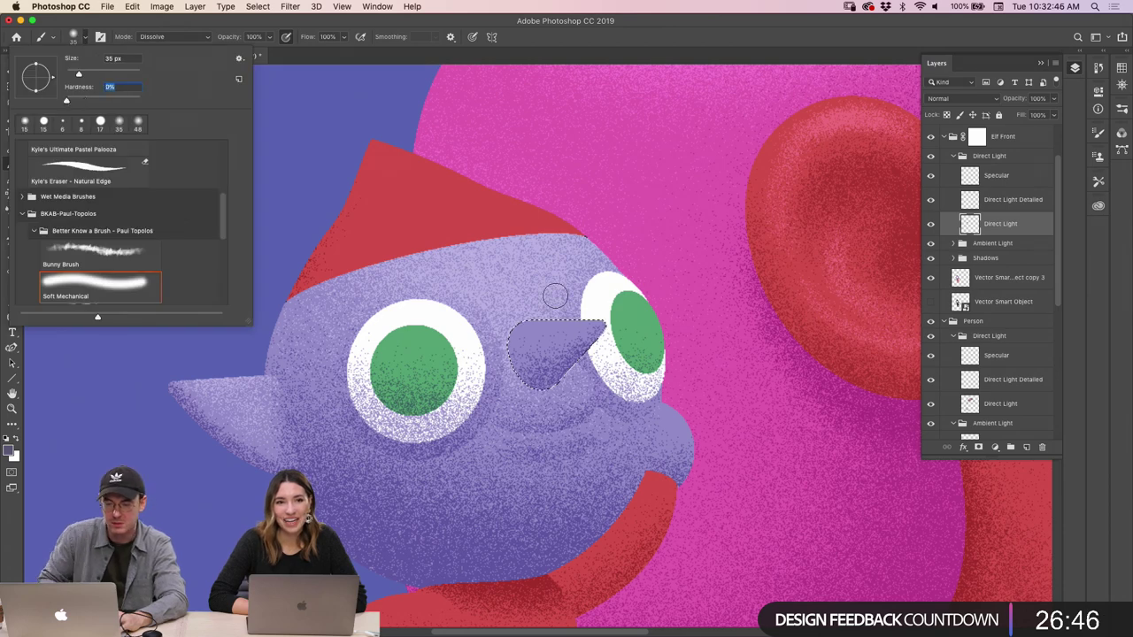
{"action": "key", "text": "Return"}
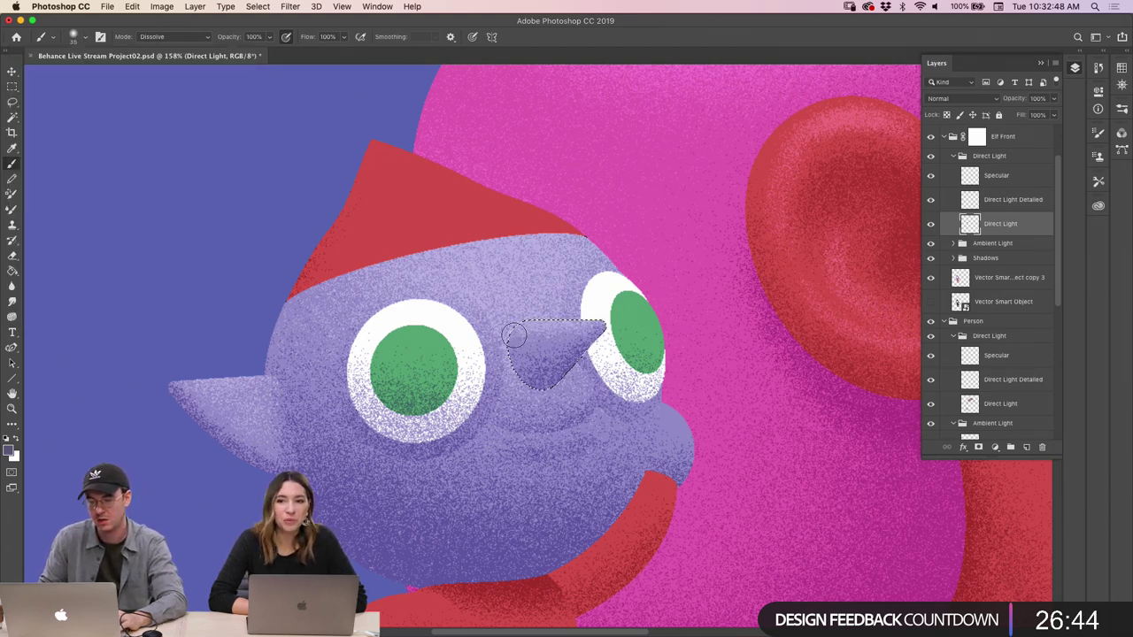
{"action": "key", "text": "z"}
{"action": "mouse_move", "coordinate": [617, 338]}
{"action": "left_mouse_down"}
{"action": "mouse_move", "coordinate": [549, 337]}
{"action": "mouse_move", "coordinate": [568, 337]}
{"action": "left_mouse_up"}
{"action": "scroll", "coordinate": [620, 324], "scroll_direction": "down", "scroll_amount": 5}
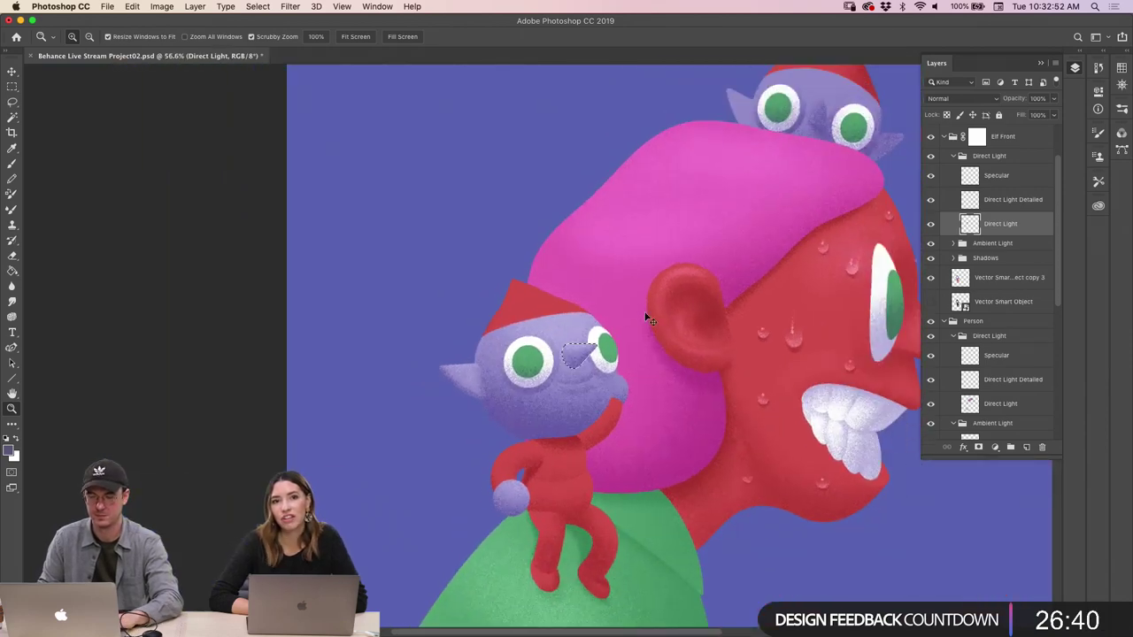
{"action": "scroll", "coordinate": [707, 290], "scroll_direction": "up", "scroll_amount": 1}
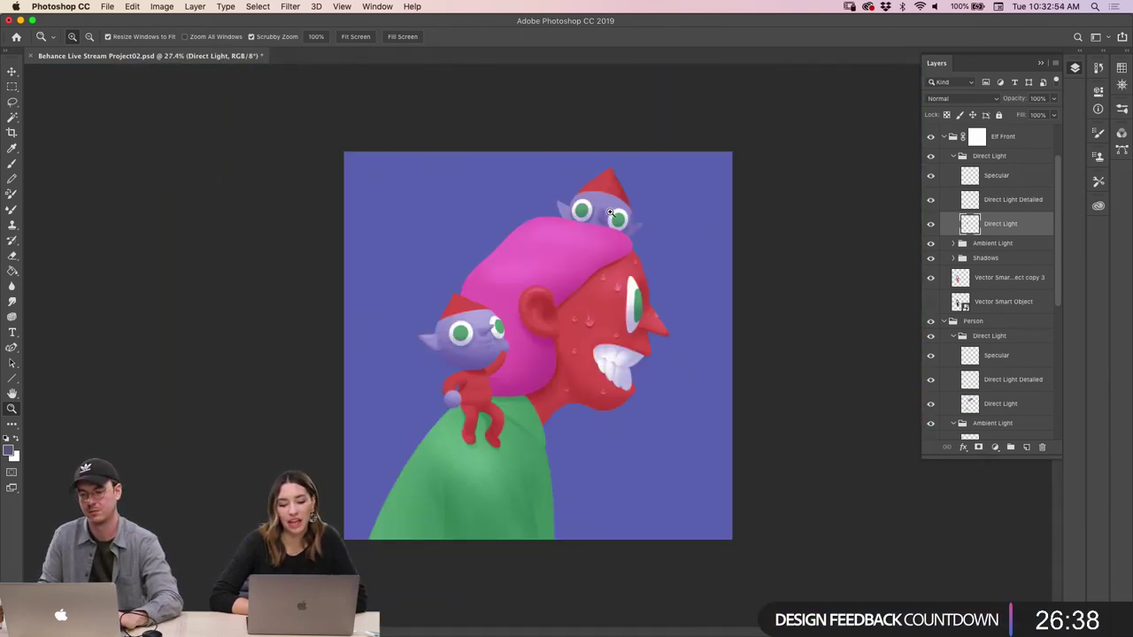
Select the front elf's red hat with the Magic Wand on the Elf Front group's Vector Smart Object
{"action": "scroll", "coordinate": [611, 212], "scroll_direction": "up", "scroll_amount": 4}
{"action": "scroll", "coordinate": [687, 144], "scroll_direction": "up", "scroll_amount": 5}
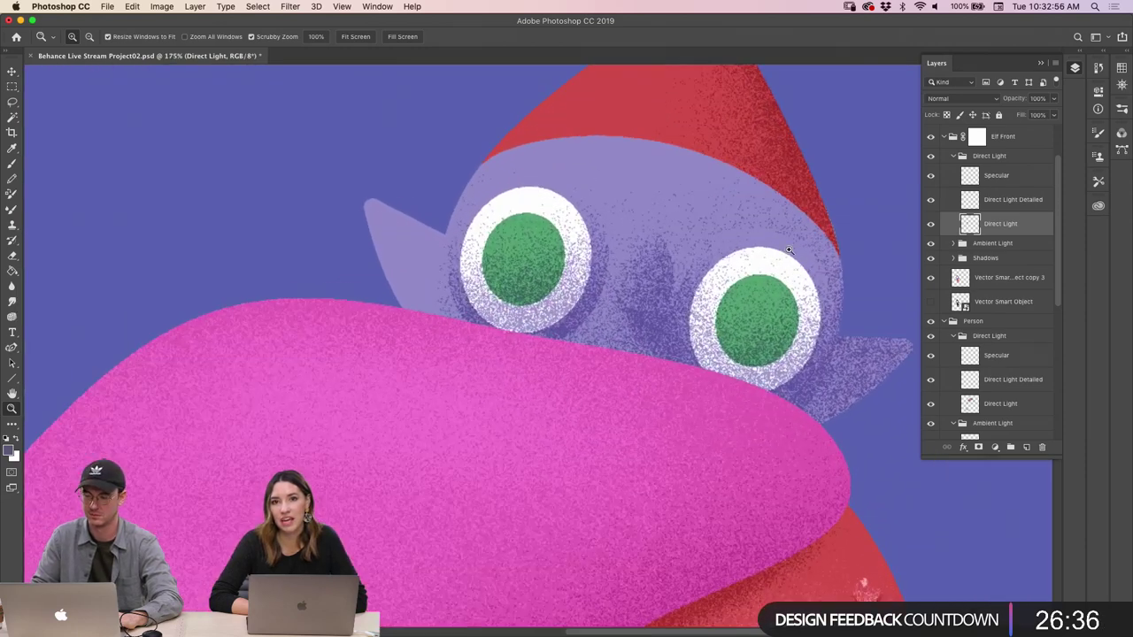
{"action": "left_click", "coordinate": [958, 301]}
{"action": "key", "text": "w"}
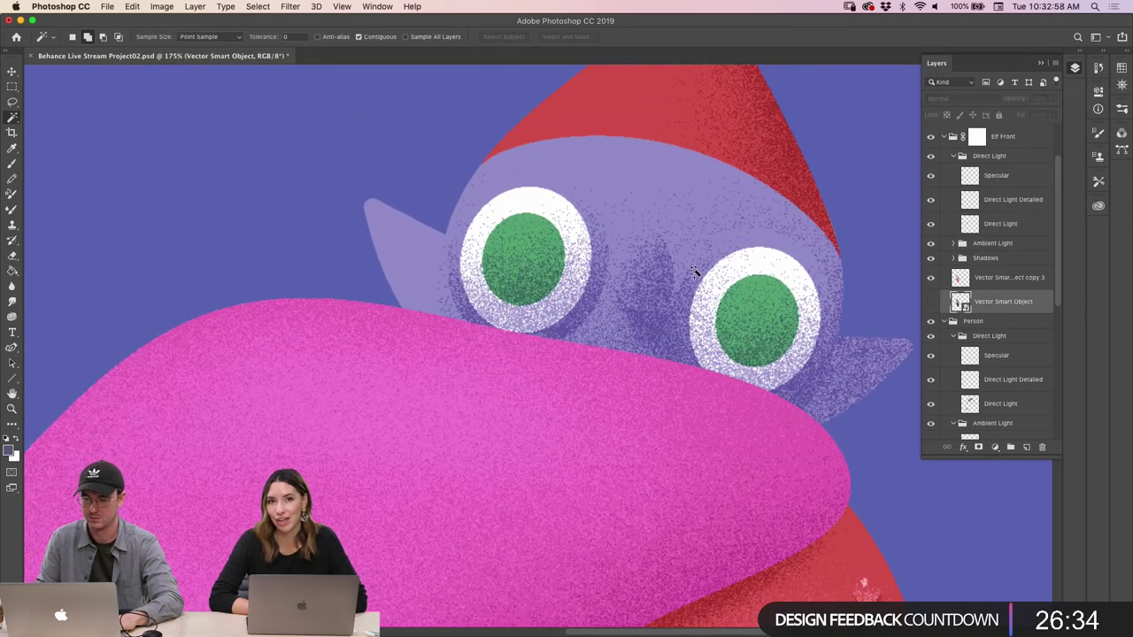
{"action": "key", "text": "z"}
{"action": "scroll", "coordinate": [601, 468], "scroll_direction": "down", "scroll_amount": 8}
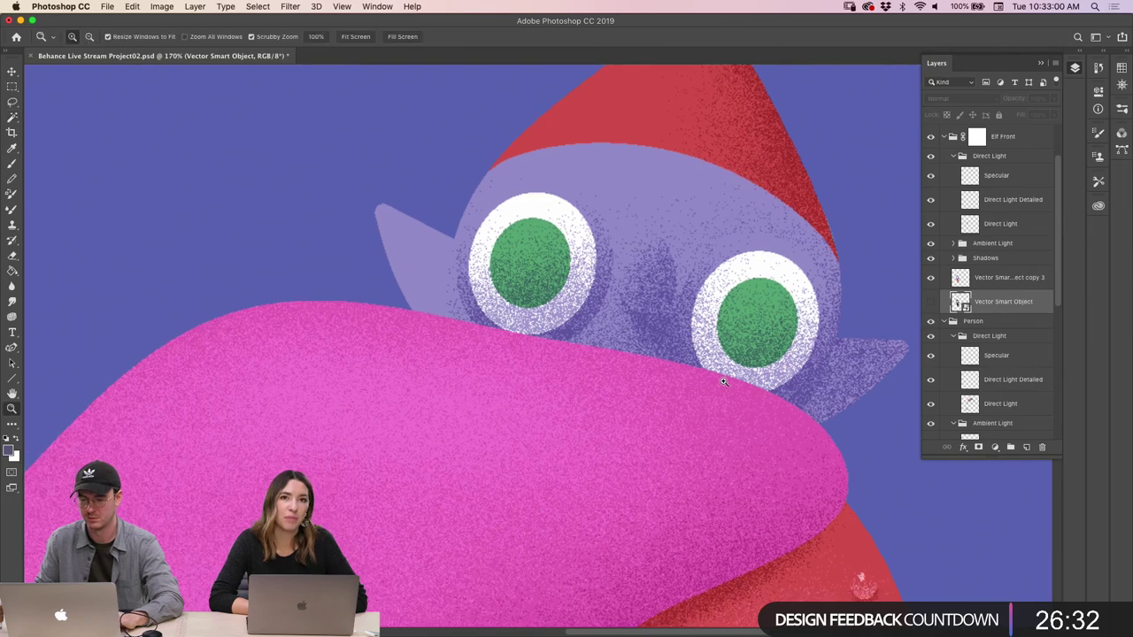
{"action": "scroll", "coordinate": [601, 469], "scroll_direction": "up", "scroll_amount": 5}
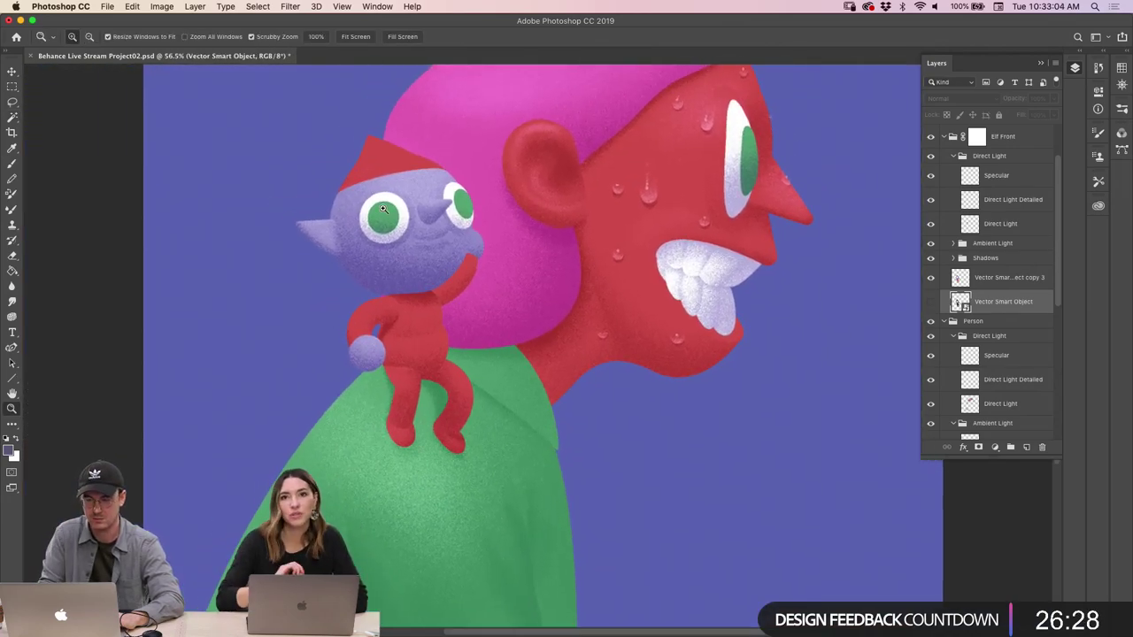
{"action": "scroll", "coordinate": [357, 178], "scroll_direction": "up", "scroll_amount": 3}
{"action": "key", "text": "w"}
{"action": "left_click", "coordinate": [395, 155]}
Sample the ear's light colour from the Person group's Direct Light layer and reactivate the front elf's Direct Light layer
{"action": "key", "text": "x"}
{"action": "key", "text": "i"}
{"action": "left_click_drag", "start_coordinate": [469, 462], "coordinate": [786, 215]}
{"action": "scroll", "coordinate": [1018, 292], "scroll_direction": "down", "scroll_amount": 5}
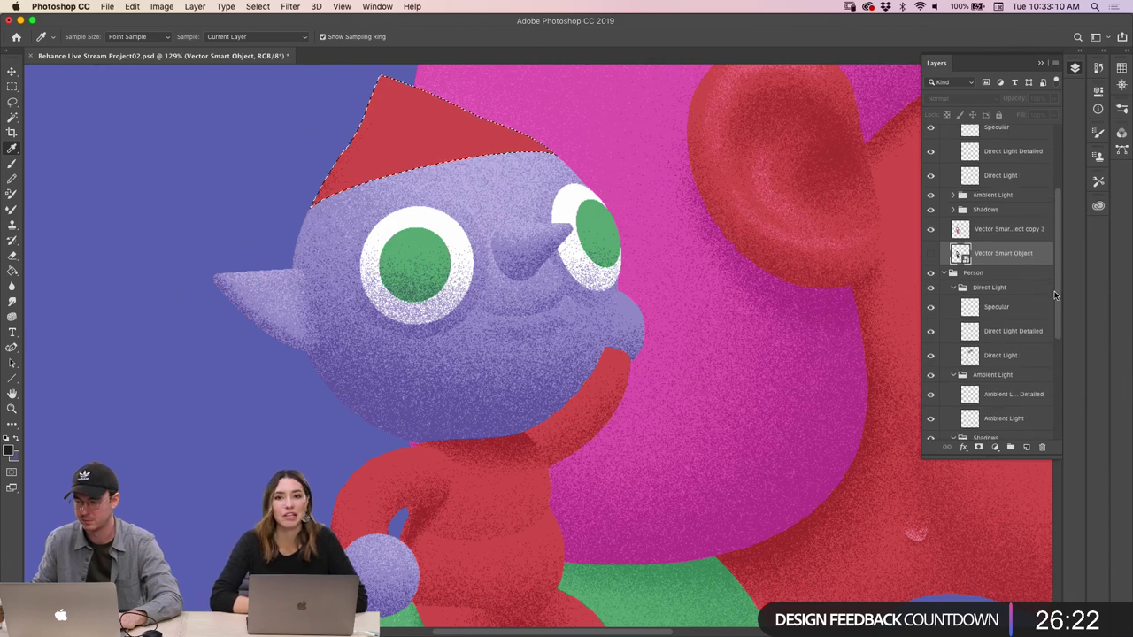
{"action": "left_click", "coordinate": [984, 234]}
{"action": "left_click_drag", "start_coordinate": [814, 230], "coordinate": [814, 229]}
{"action": "scroll", "coordinate": [991, 266], "scroll_direction": "up", "scroll_amount": 5}
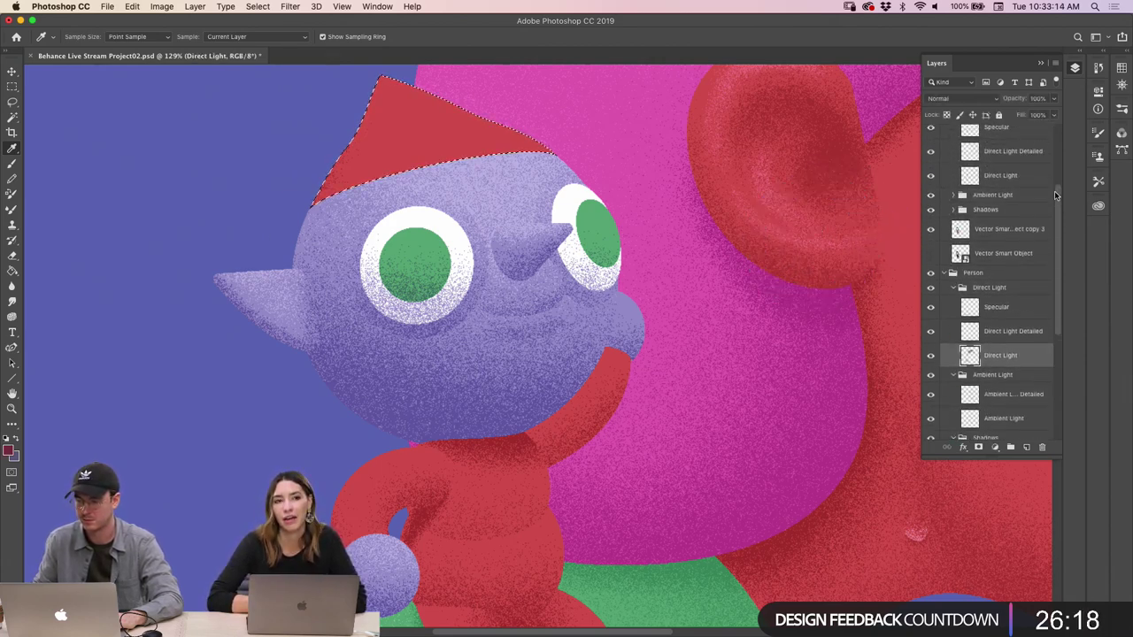
{"action": "left_click", "coordinate": [970, 247]}
Paint grainy direct light over the tip and middle of the front elf's hat, enlarging the brush to 90 px
{"action": "key", "text": "b"}
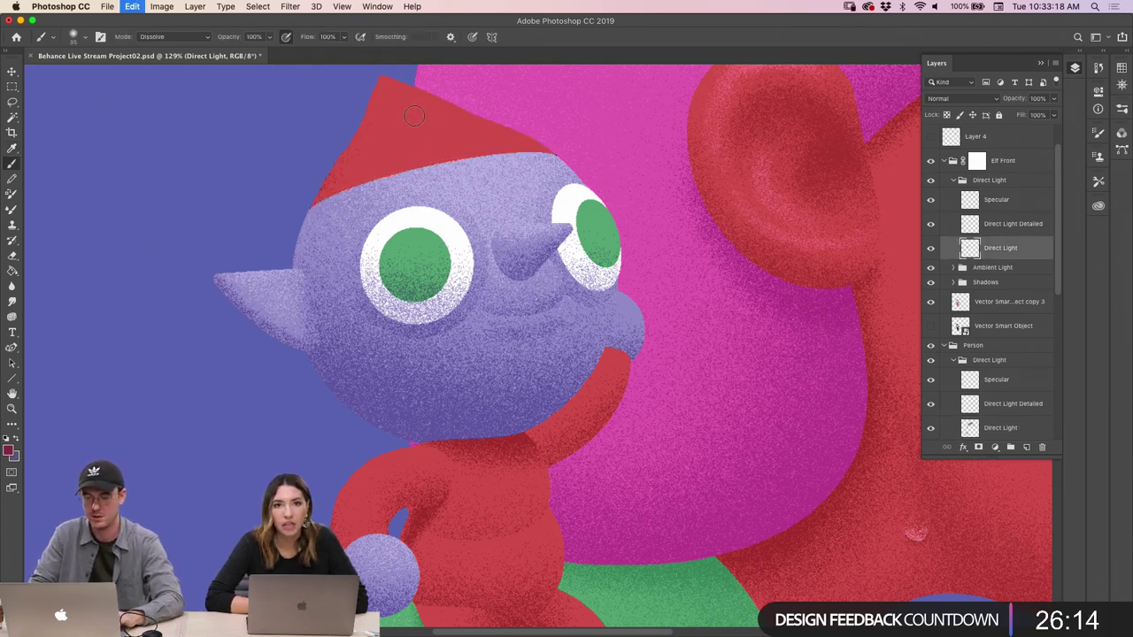
{"action": "key", "text": "bracketright"}
{"action": "key", "text": "bracketright"}
{"action": "key", "text": "bracketright"}
{"action": "key", "text": "bracketright"}
{"action": "key", "text": "bracketright"}
{"action": "key", "text": "bracketleft"}
{"action": "key", "text": "bracketleft"}
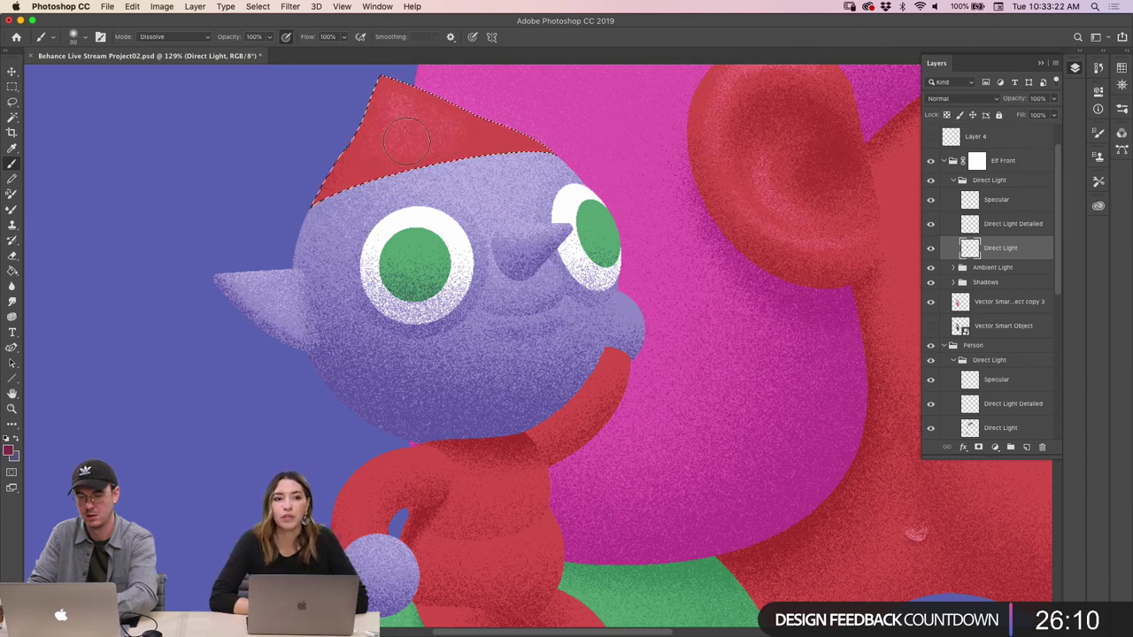
{"action": "key", "text": "bracketright"}
{"action": "key", "text": "bracketright"}
{"action": "key", "text": "bracketright"}
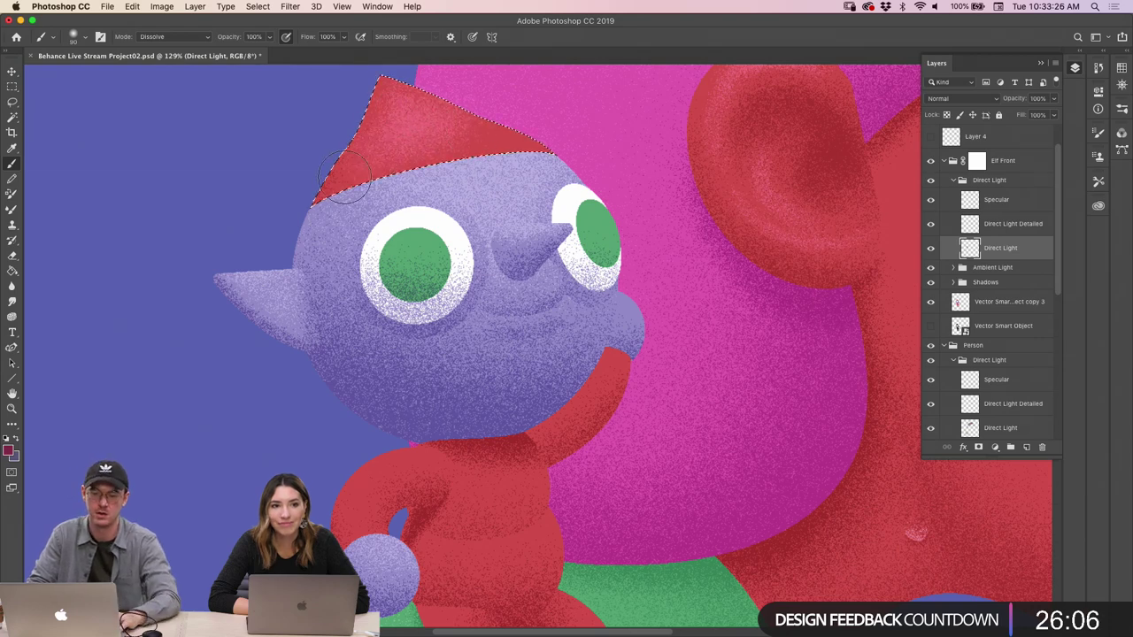
Enlarge the brush to 200 px and paint broad, soft light across the front elf's hat
{"action": "key", "text": "a"}
{"action": "key", "text": "b"}
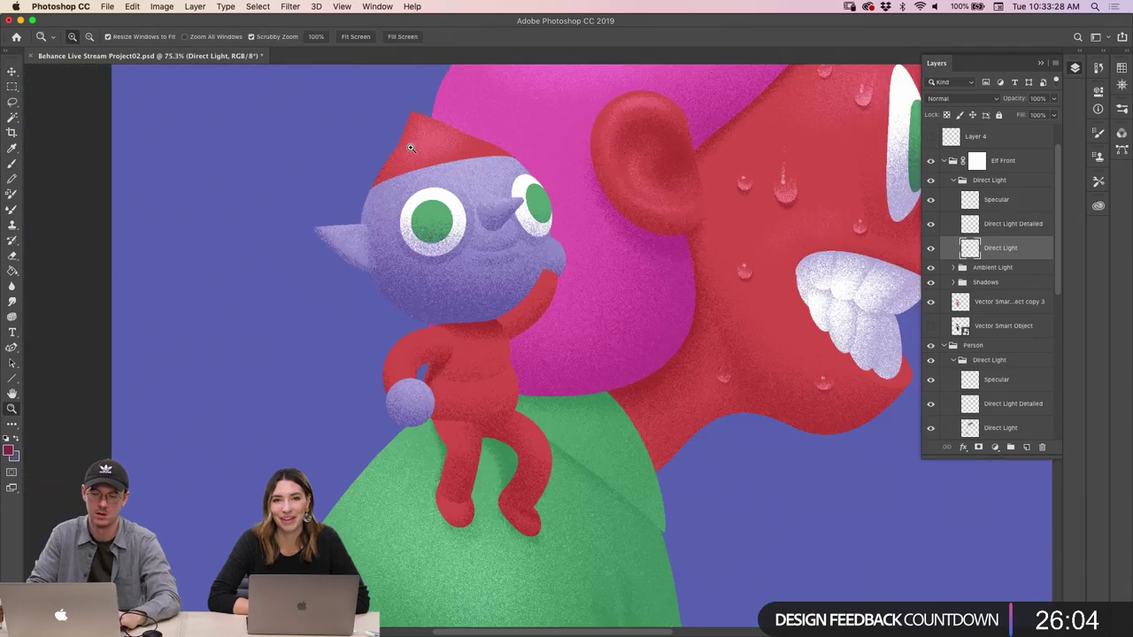
{"action": "scroll", "coordinate": [450, 157], "scroll_direction": "down", "scroll_amount": 3}
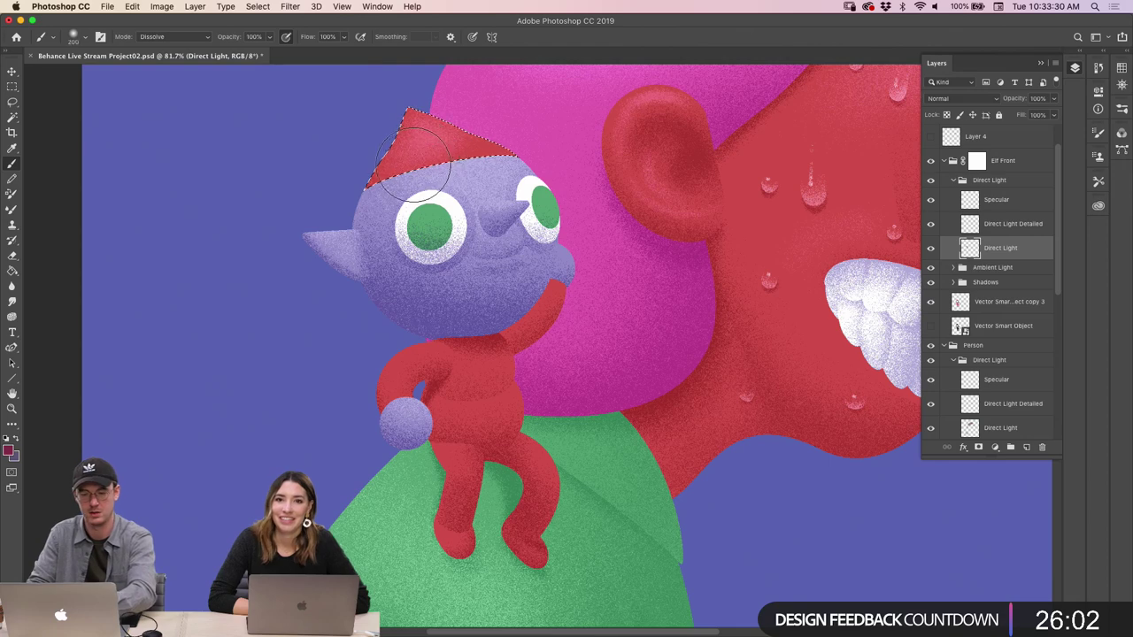
{"action": "key", "text": "bracketright"}
{"action": "key", "text": "bracketright"}
{"action": "key", "text": "bracketright"}
{"action": "key", "text": "bracketright"}
{"action": "key", "text": "bracketright"}
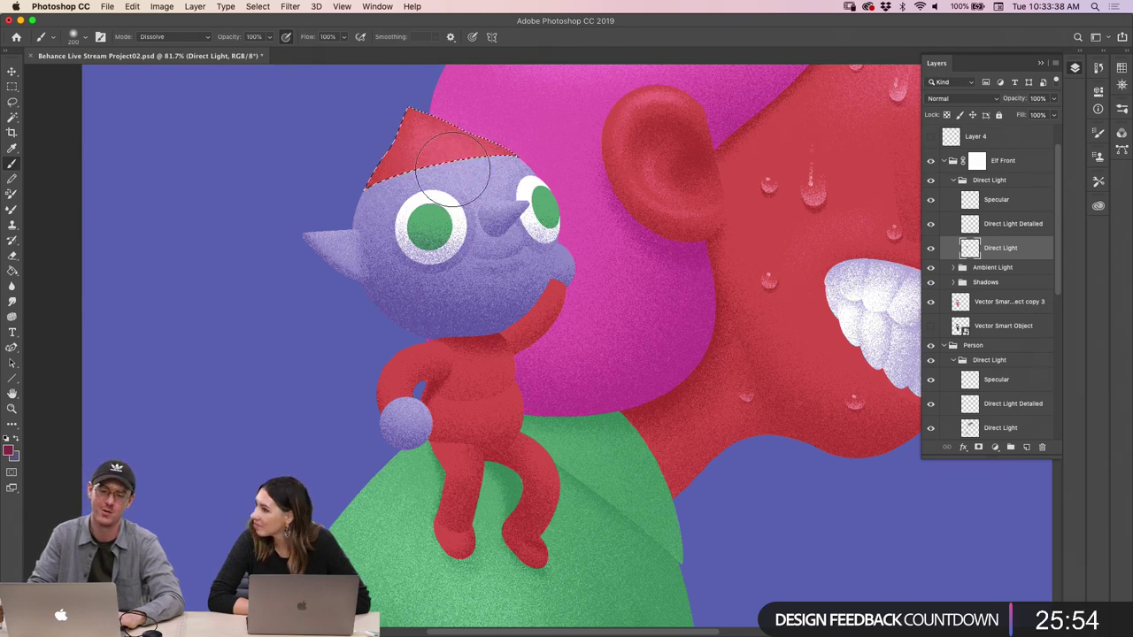
Reduce the brush to 45 px and refine the grainy light on the front elf's hat
{"action": "key", "text": "z"}
{"action": "mouse_move", "coordinate": [479, 183]}
{"action": "left_mouse_down"}
{"action": "mouse_move", "coordinate": [447, 179]}
{"action": "mouse_move", "coordinate": [531, 175]}
{"action": "left_mouse_up"}
{"action": "key", "text": "b"}
{"action": "key", "text": "bracketleft"}
{"action": "key", "text": "bracketleft"}
{"action": "key", "text": "bracketleft"}
{"action": "key", "text": "bracketleft"}
{"action": "key", "text": "bracketleft"}
{"action": "key", "text": "bracketleft"}
{"action": "key", "text": "bracketleft"}
{"action": "key", "text": "bracketleft"}
{"action": "key", "text": "bracketleft"}
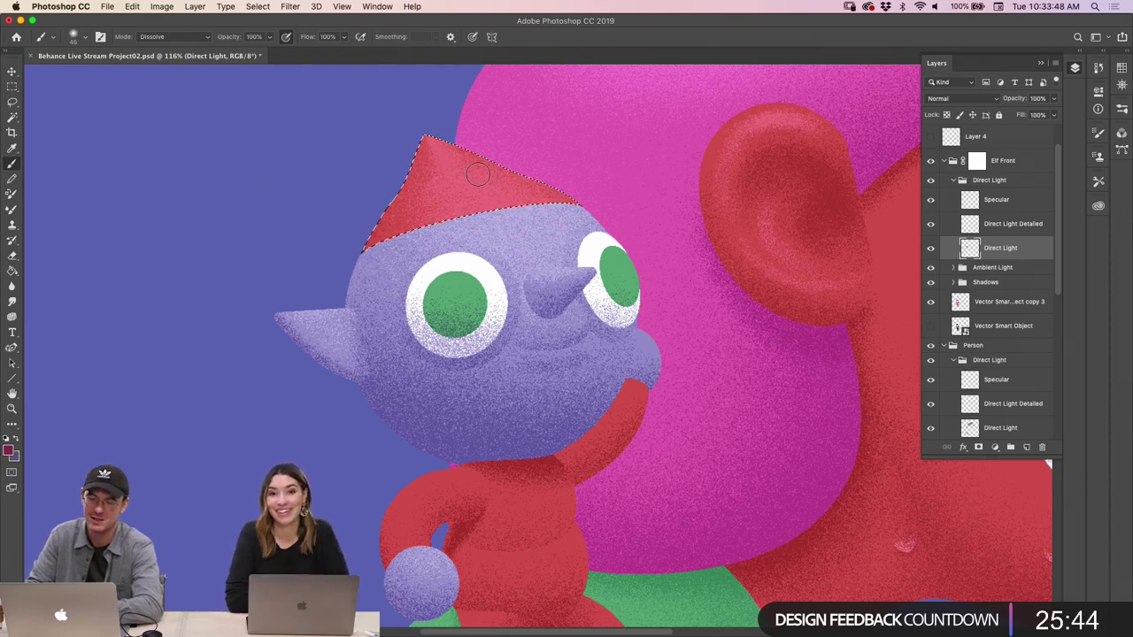
Clear the hat selection and examine the hat's lighting in the full illustration and close up
{"action": "key", "text": "z"}
{"action": "mouse_move", "coordinate": [477, 175]}
{"action": "left_mouse_down"}
{"action": "mouse_move", "coordinate": [447, 202]}
{"action": "mouse_move", "coordinate": [483, 188]}
{"action": "left_mouse_up"}
{"action": "left_click_drag", "start_coordinate": [510, 235], "coordinate": [487, 246]}
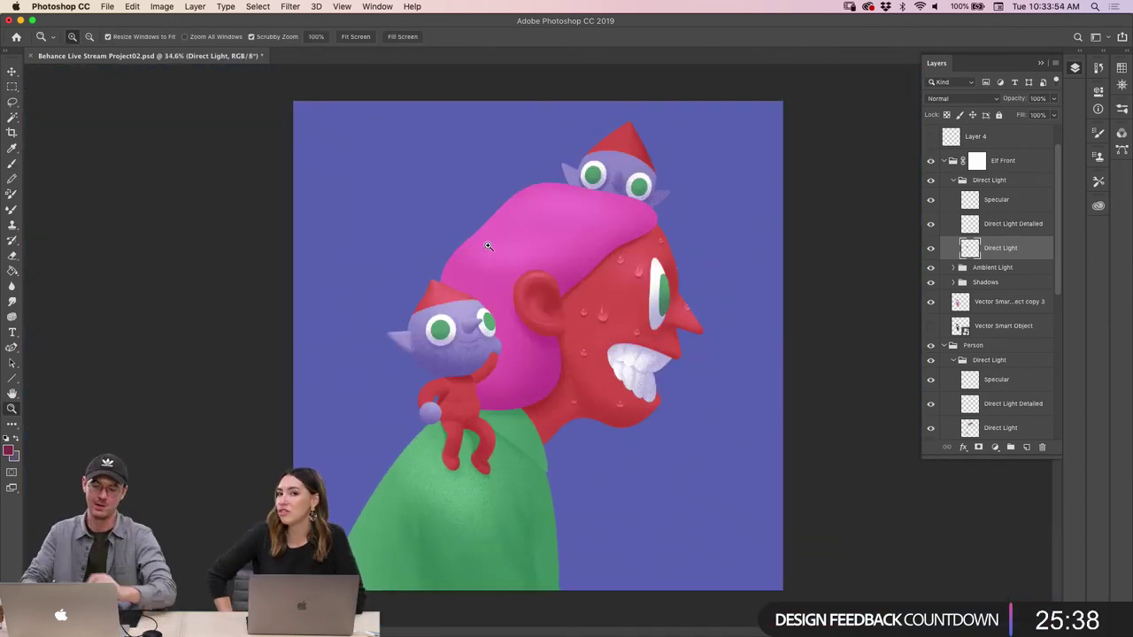
{"action": "left_click", "coordinate": [488, 246]}
{"action": "left_click_drag", "start_coordinate": [313, 218], "coordinate": [351, 251]}
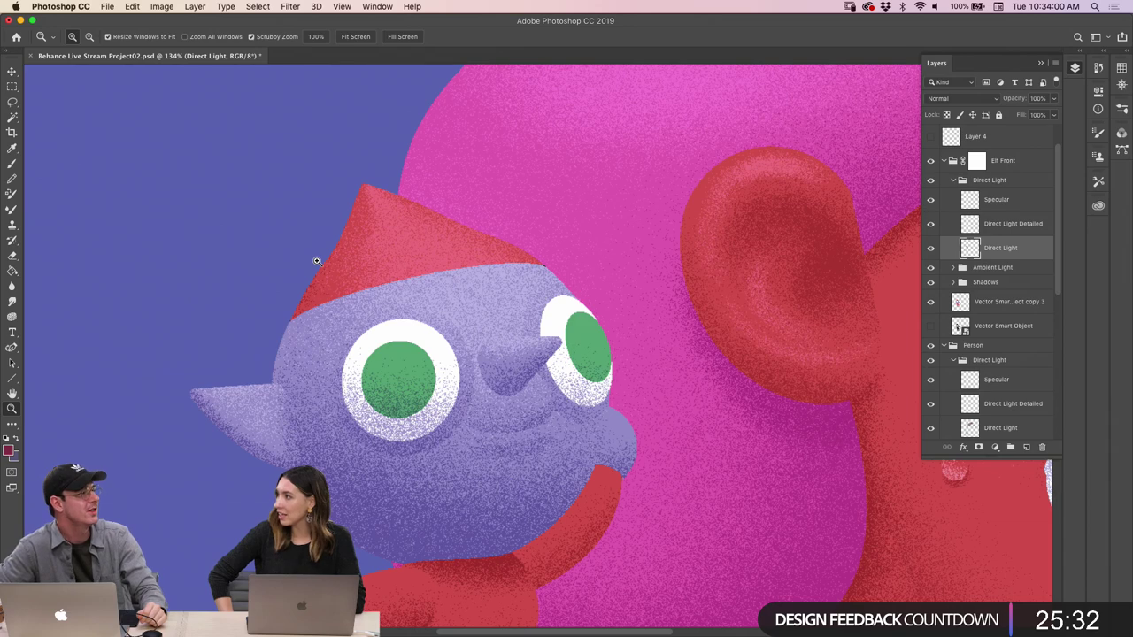
{"action": "left_click_drag", "start_coordinate": [571, 260], "coordinate": [545, 288]}
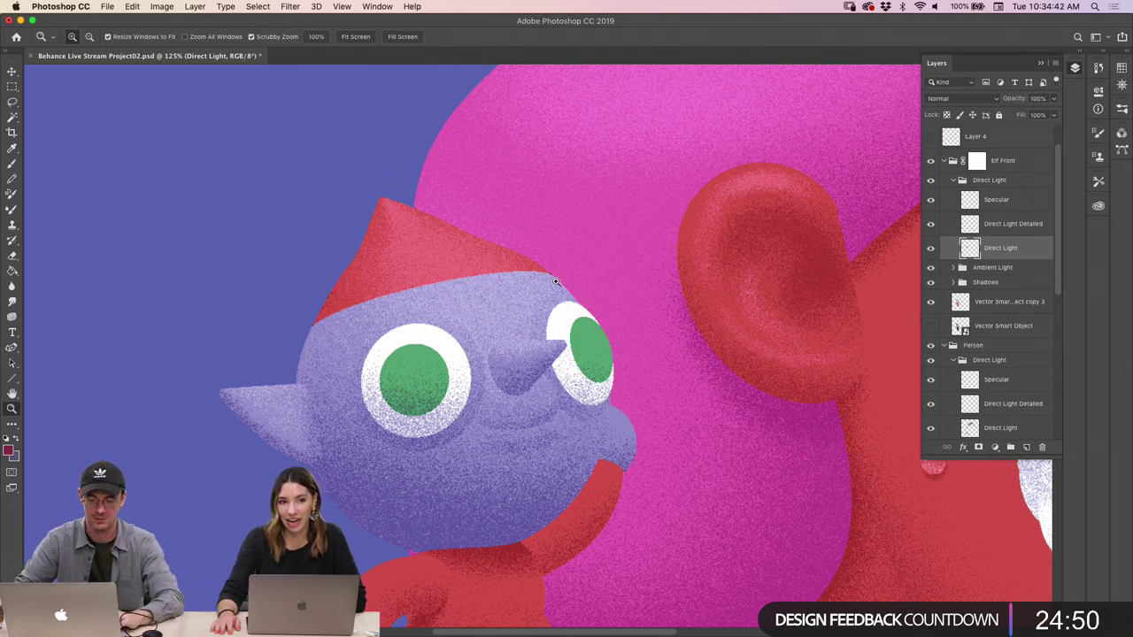
Paint a grainy Quick Mask with the 45 px brush over the hat's tip and outer side
{"action": "left_click", "coordinate": [443, 260]}
{"action": "key", "text": "b"}
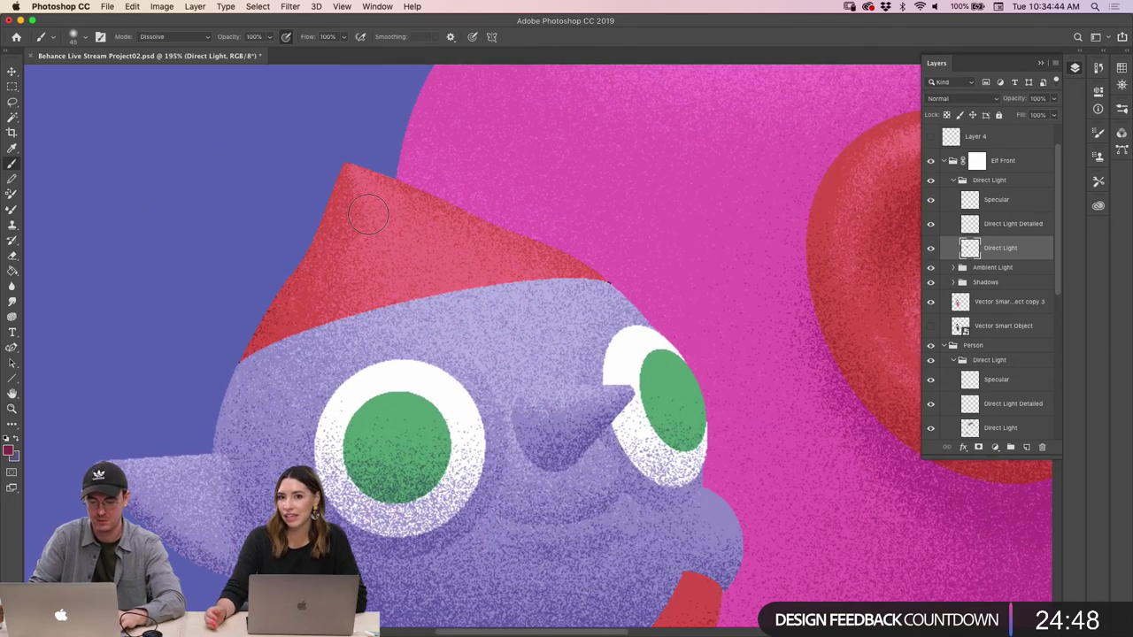
{"action": "key", "text": "q"}
{"action": "mouse_move", "coordinate": [326, 156]}
{"action": "left_mouse_down"}
{"action": "mouse_move", "coordinate": [320, 213]}
{"action": "mouse_move", "coordinate": [337, 189]}
{"action": "mouse_move", "coordinate": [327, 164]}
{"action": "mouse_move", "coordinate": [284, 293]}
{"action": "mouse_move", "coordinate": [317, 219]}
{"action": "mouse_move", "coordinate": [298, 306]}
{"action": "mouse_move", "coordinate": [332, 212]}
{"action": "mouse_move", "coordinate": [330, 302]}
{"action": "mouse_move", "coordinate": [334, 237]}
{"action": "mouse_move", "coordinate": [357, 317]}
{"action": "mouse_move", "coordinate": [347, 228]}
{"action": "mouse_move", "coordinate": [387, 285]}
{"action": "mouse_move", "coordinate": [409, 269]}
{"action": "mouse_move", "coordinate": [486, 272]}
{"action": "left_mouse_up"}
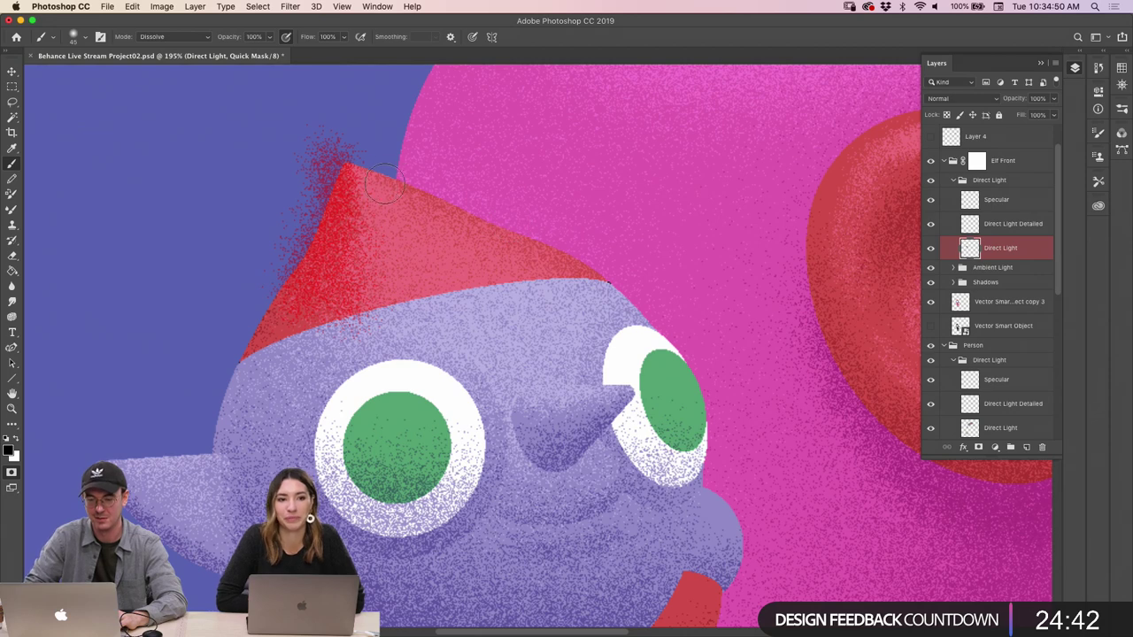
Reduce the brush to 15 px, scribble a mask patch on the background beside the hat and convert the Quick Mask to a selection
{"action": "key", "text": "bracketleft"}
{"action": "key", "text": "bracketleft"}
{"action": "key", "text": "bracketleft"}
{"action": "key", "text": "bracketleft"}
{"action": "key", "text": "bracketleft"}
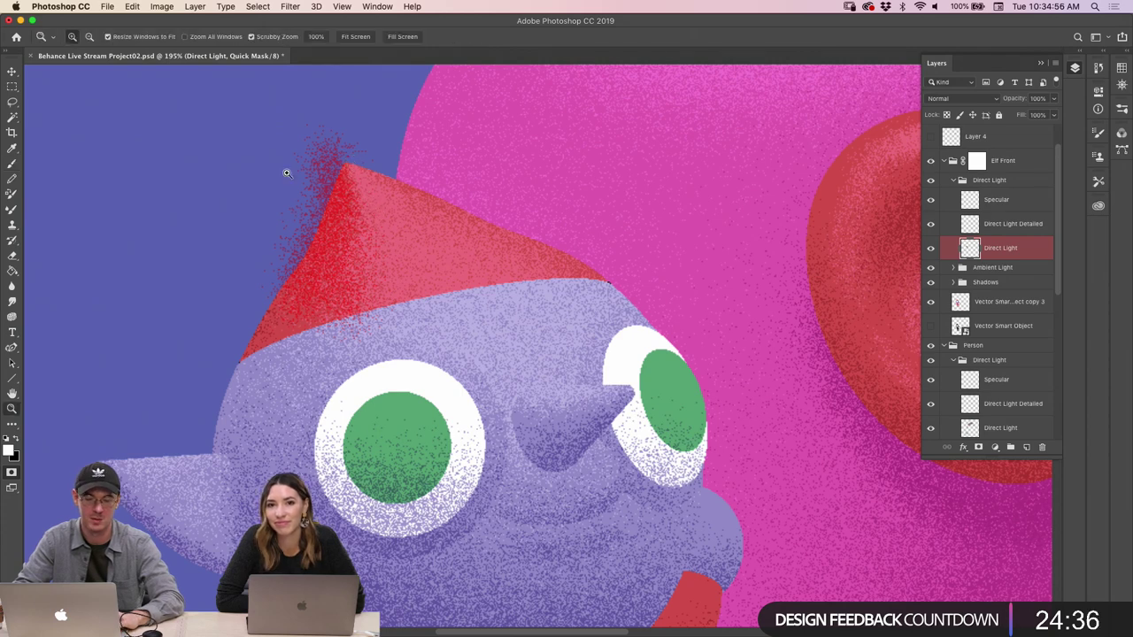
{"action": "mouse_move", "coordinate": [188, 155]}
{"action": "left_mouse_down"}
{"action": "mouse_move", "coordinate": [177, 177]}
{"action": "mouse_move", "coordinate": [186, 232]}
{"action": "mouse_move", "coordinate": [191, 215]}
{"action": "mouse_move", "coordinate": [163, 255]}
{"action": "left_mouse_up"}
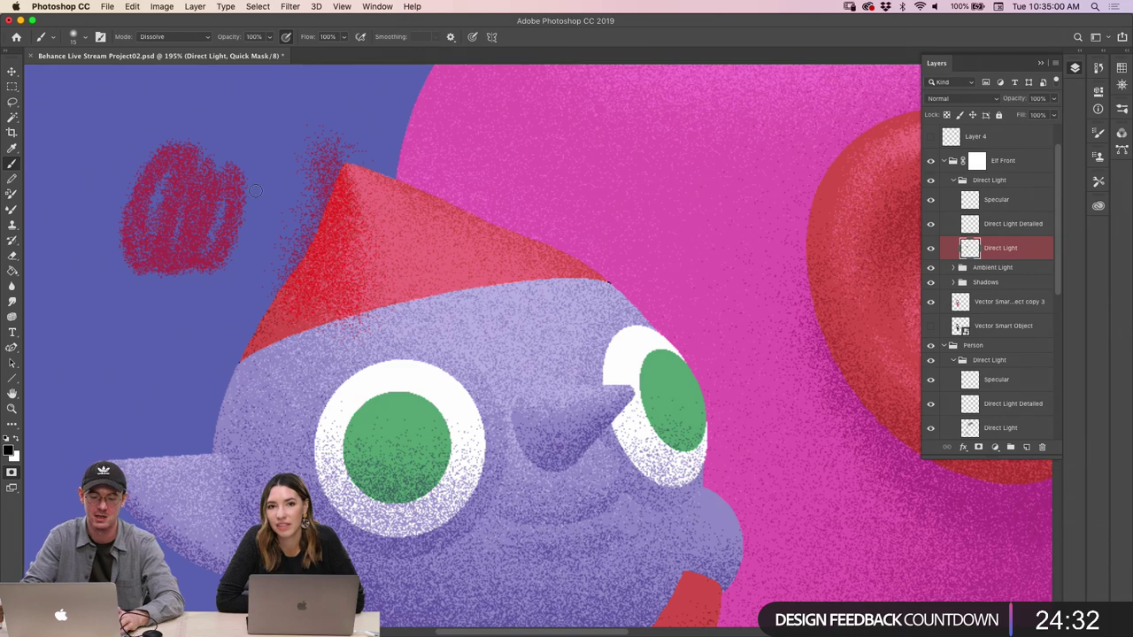
{"action": "key", "text": "q"}
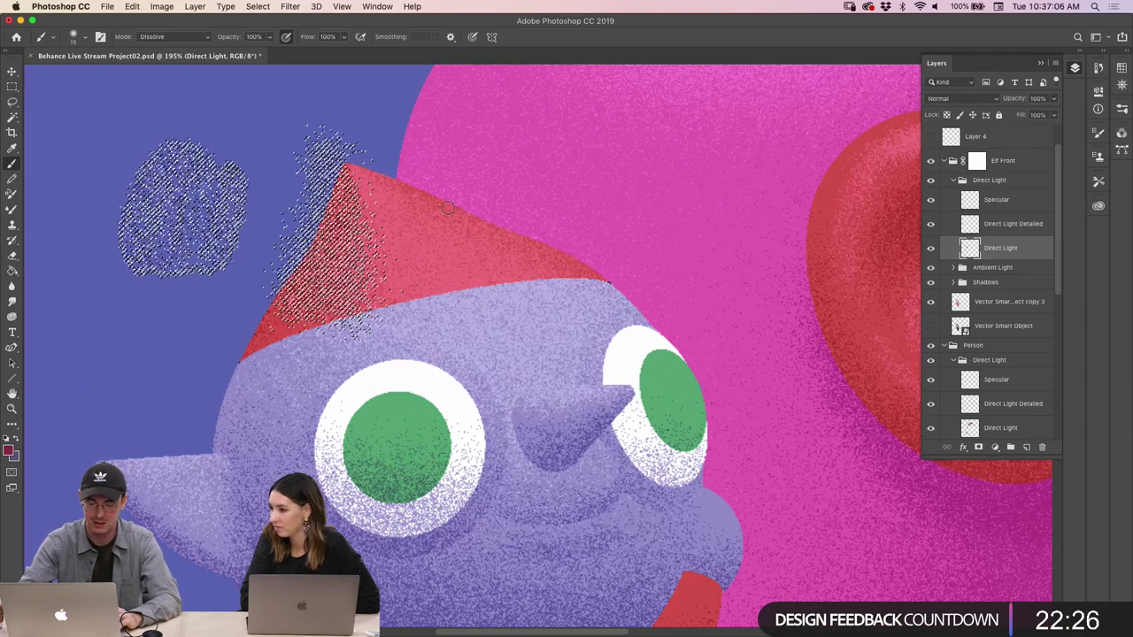
Return the grainy selection to Quick Mask, invert the mask and clear the resulting selection
{"action": "key", "text": "q"}
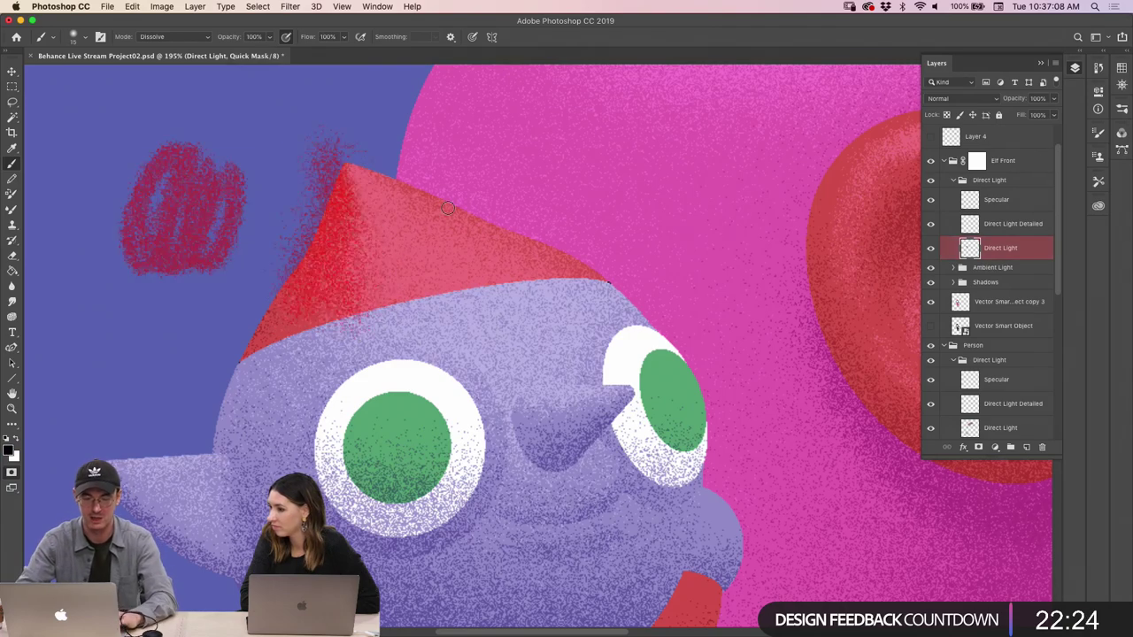
{"action": "key", "text": "super+i"}
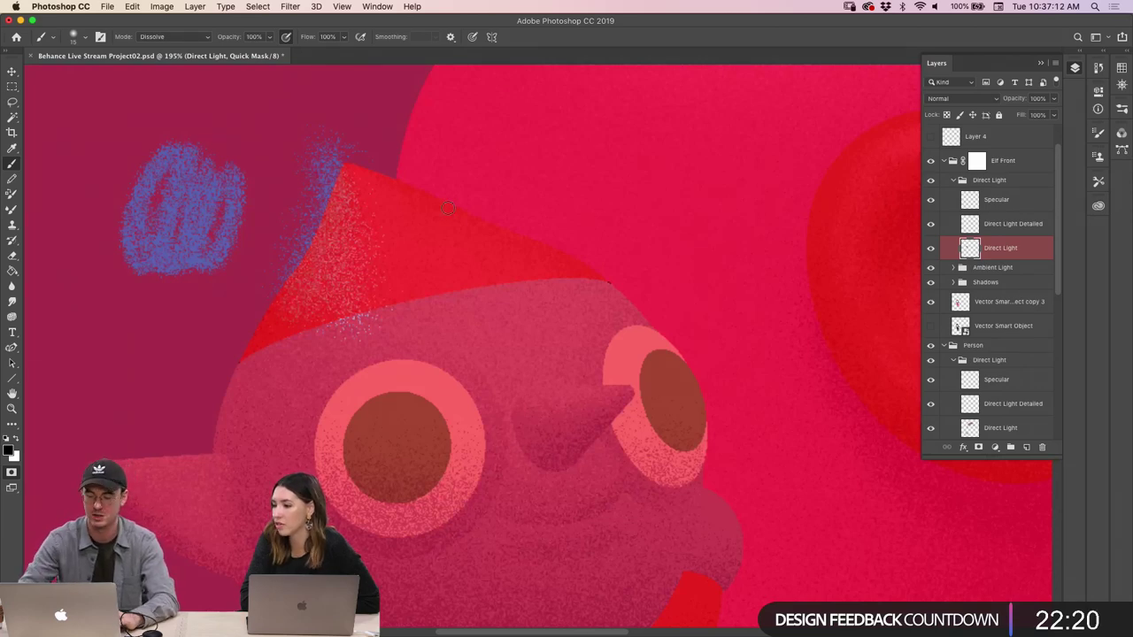
{"action": "key", "text": "q"}
{"action": "key", "text": "super+d"}
Select the person's pink hair with the Magic Wand on the Vector Smart Object copy 2 layer
{"action": "key", "text": "z"}
{"action": "left_click", "coordinate": [304, 256], "text": "alt"}
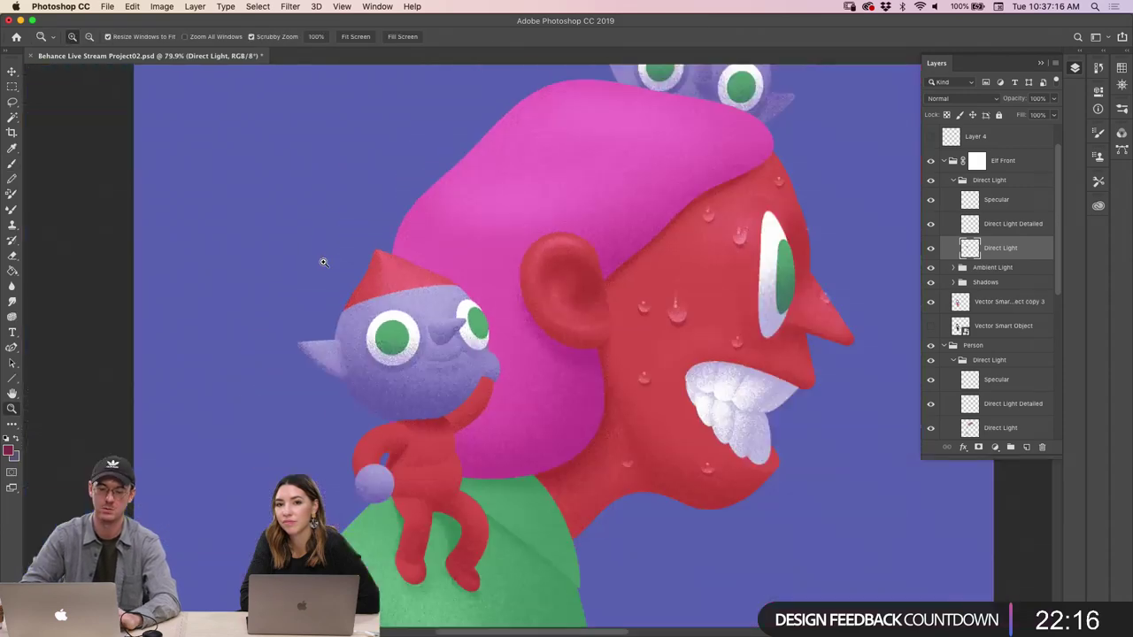
{"action": "left_click_drag", "start_coordinate": [303, 256], "coordinate": [286, 240]}
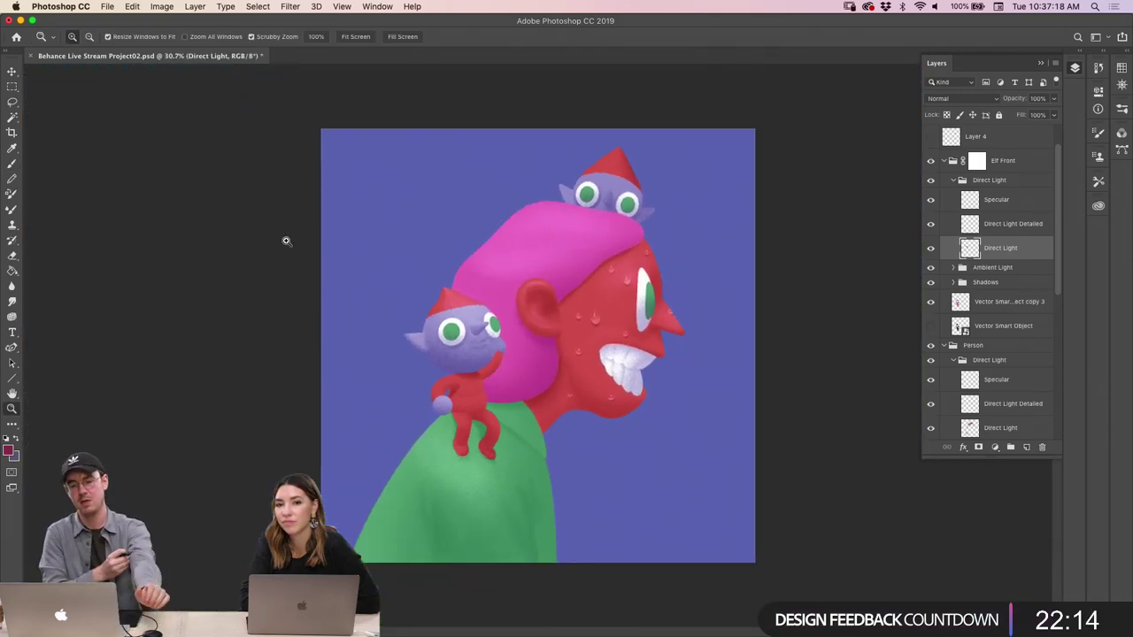
{"action": "left_click_drag", "start_coordinate": [515, 316], "coordinate": [764, 289]}
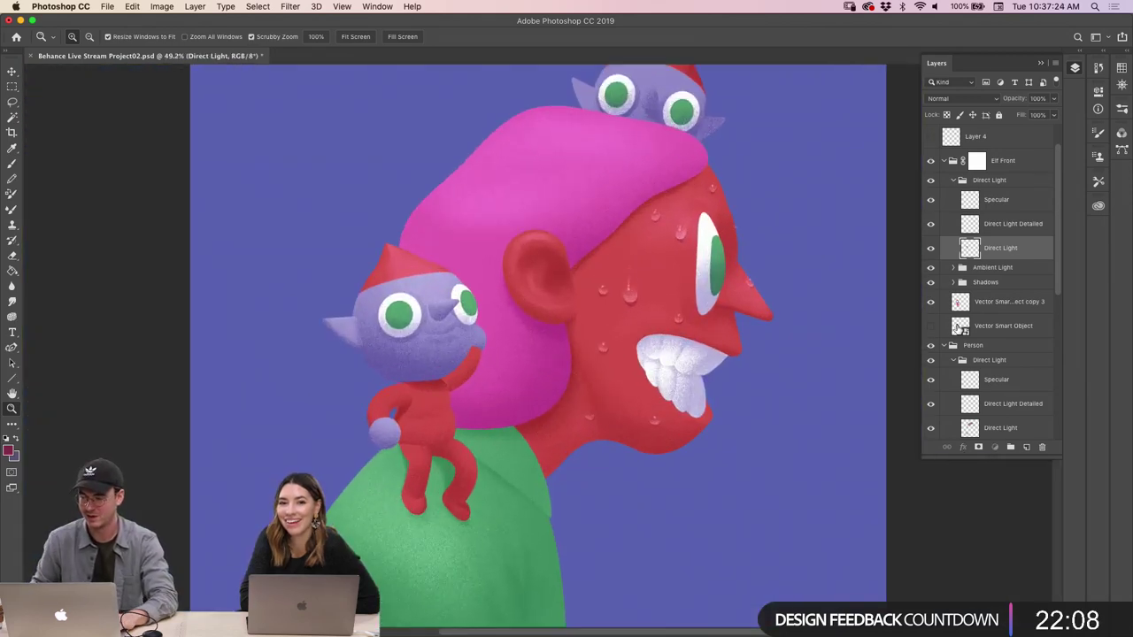
{"action": "left_click", "coordinate": [959, 327]}
{"action": "scroll", "coordinate": [1018, 354], "scroll_direction": "down", "scroll_amount": 5}
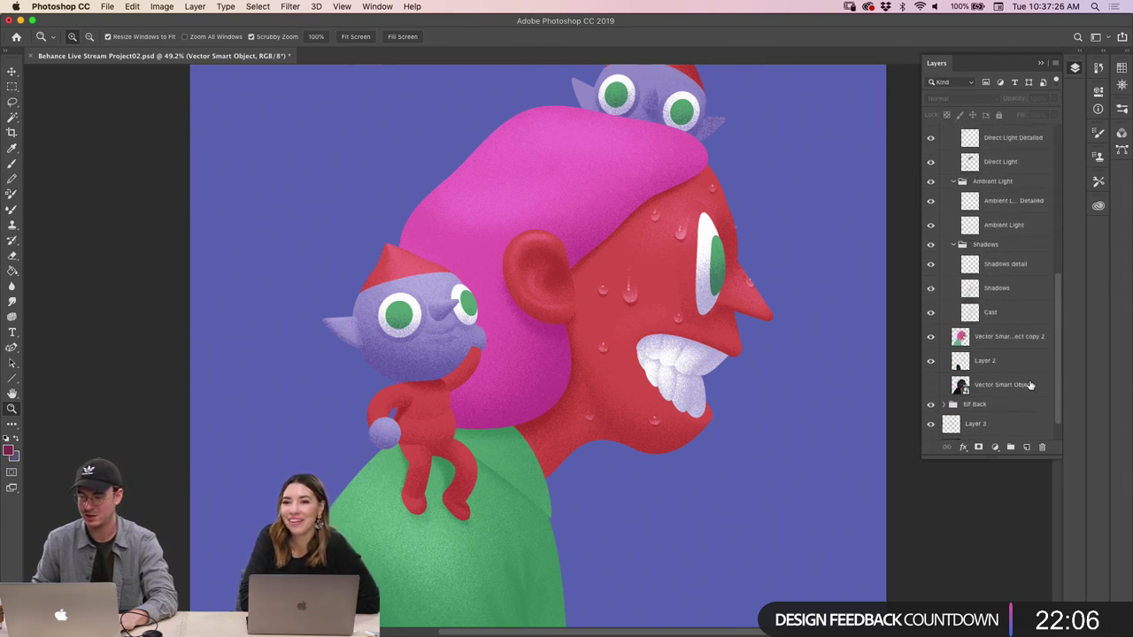
{"action": "left_click", "coordinate": [962, 336]}
{"action": "key", "text": "w"}
{"action": "left_click", "coordinate": [579, 304]}
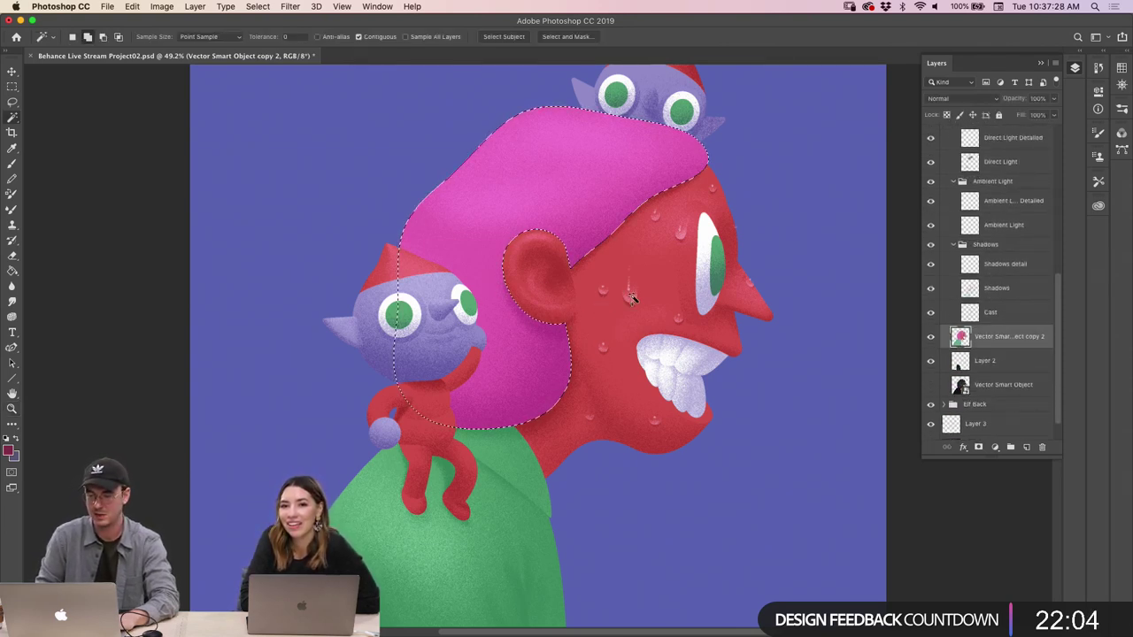
Make the person's Shadows layer active, sample a pink from the hair and enlarge the Dissolve brush to 500 px
{"action": "left_click", "coordinate": [971, 289]}
{"action": "key", "text": "i"}
{"action": "left_click_drag", "start_coordinate": [495, 277], "coordinate": [594, 222]}
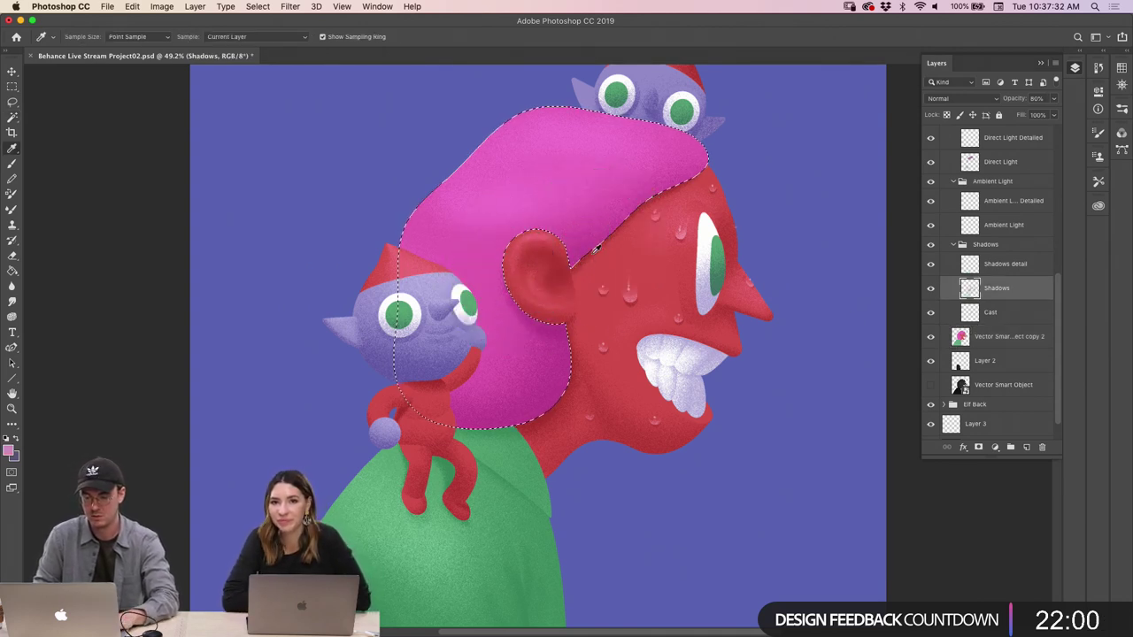
{"action": "key", "text": "b"}
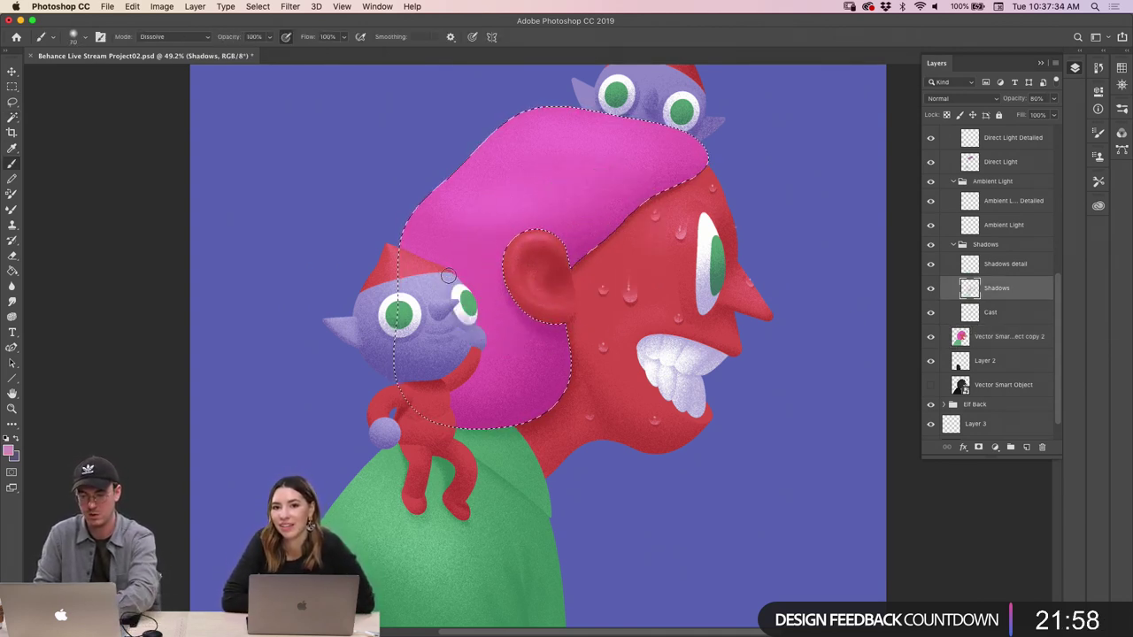
{"action": "key", "text": "bracketright"}
{"action": "key", "text": "bracketright"}
{"action": "key", "text": "bracketright"}
{"action": "key", "text": "bracketright"}
{"action": "key", "text": "bracketright"}
{"action": "key", "text": "bracketright"}
{"action": "key", "text": "bracketright"}
{"action": "key", "text": "bracketright"}
{"action": "key", "text": "bracketright"}
{"action": "key", "text": "bracketright"}
{"action": "key", "text": "bracketright"}
{"action": "key", "text": "bracketright"}
{"action": "key", "text": "bracketright"}
{"action": "key", "text": "bracketright"}
{"action": "key", "text": "bracketright"}
{"action": "key", "text": "bracketright"}
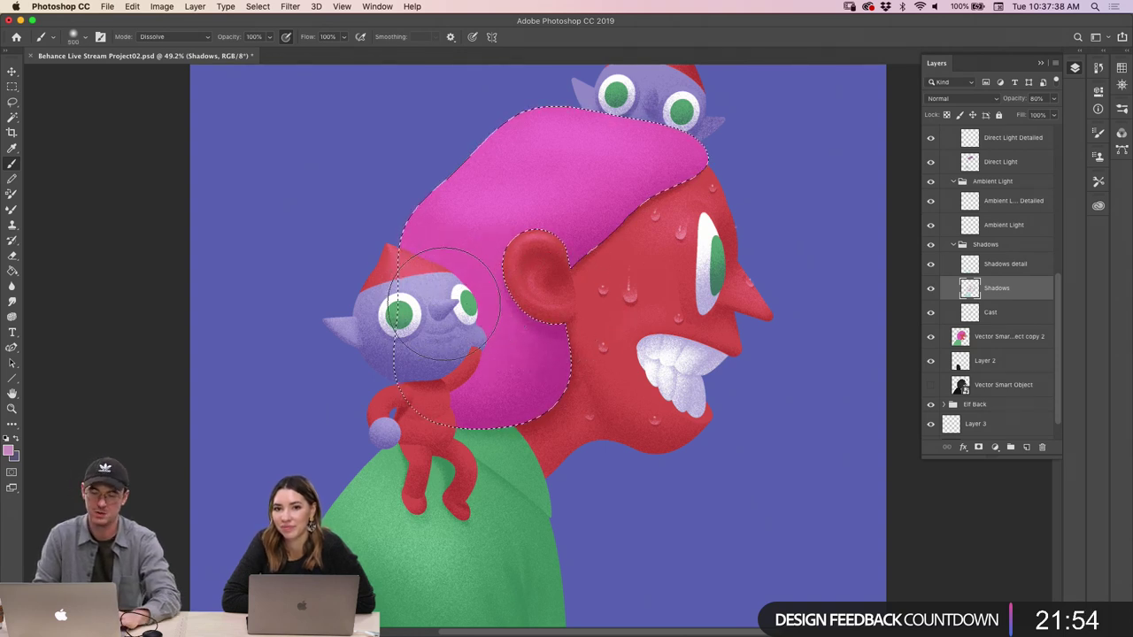
Paint grainy pink strokes with the 500 px brush within the hair selection, checking the shading up close and in the full illustration
{"action": "key", "text": "z"}
{"action": "mouse_move", "coordinate": [584, 335]}
{"action": "left_mouse_down"}
{"action": "mouse_move", "coordinate": [460, 336]}
{"action": "mouse_move", "coordinate": [540, 317]}
{"action": "left_mouse_up"}
{"action": "key", "text": "b"}
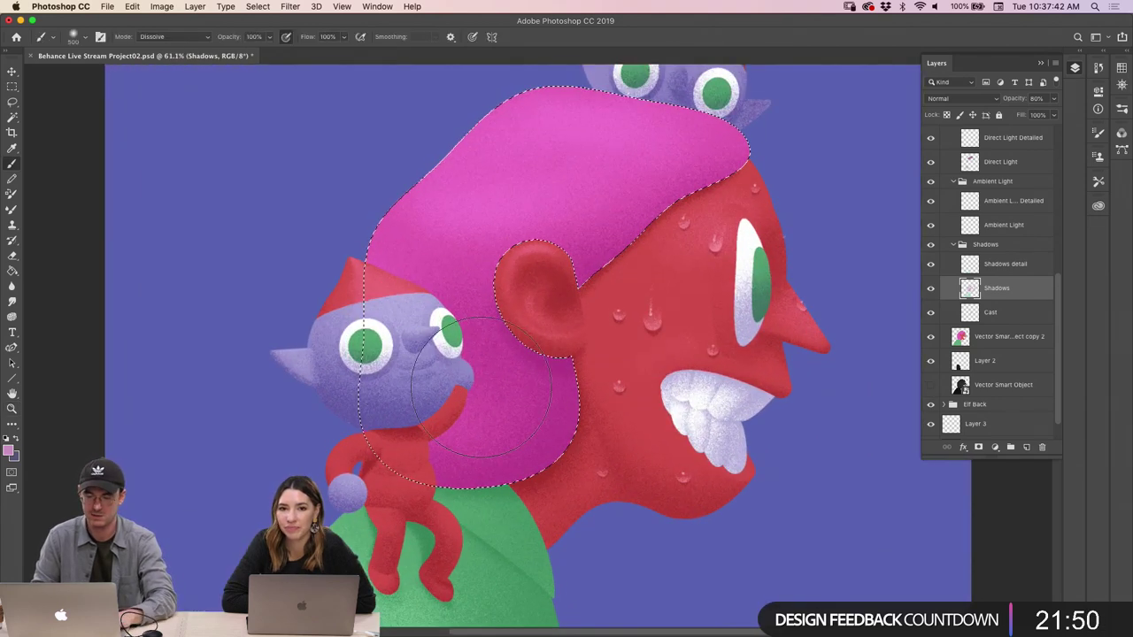
{"action": "key", "text": "z"}
{"action": "left_click_drag", "start_coordinate": [532, 349], "coordinate": [544, 325]}
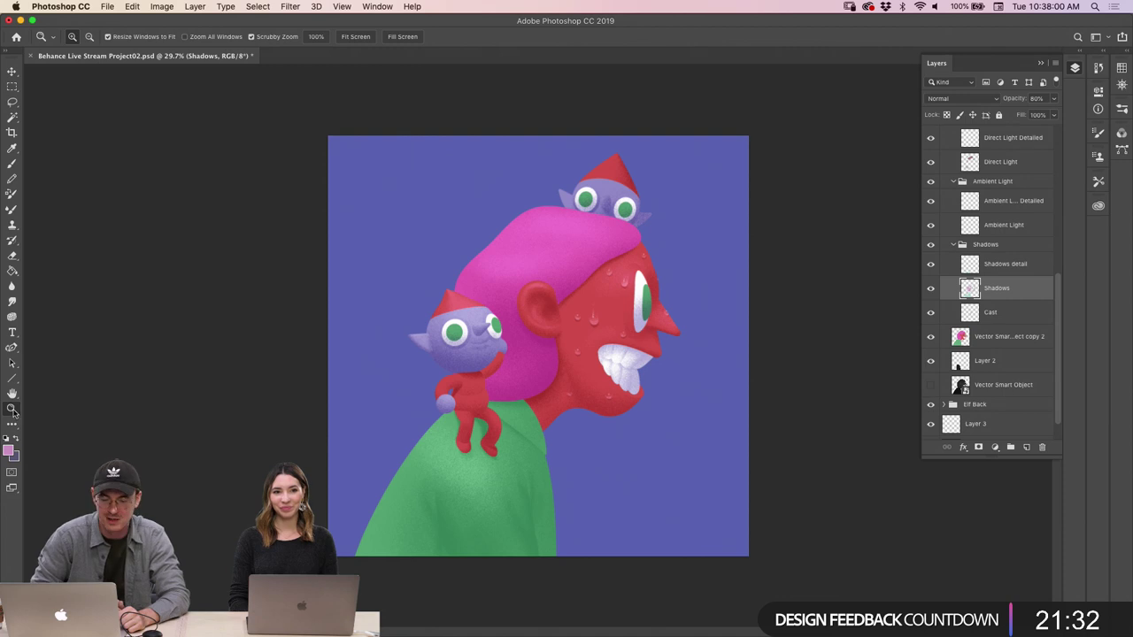
{"action": "mouse_move", "coordinate": [411, 244]}
{"action": "left_mouse_down"}
{"action": "mouse_move", "coordinate": [455, 261]}
{"action": "mouse_move", "coordinate": [429, 251]}
{"action": "left_mouse_up"}
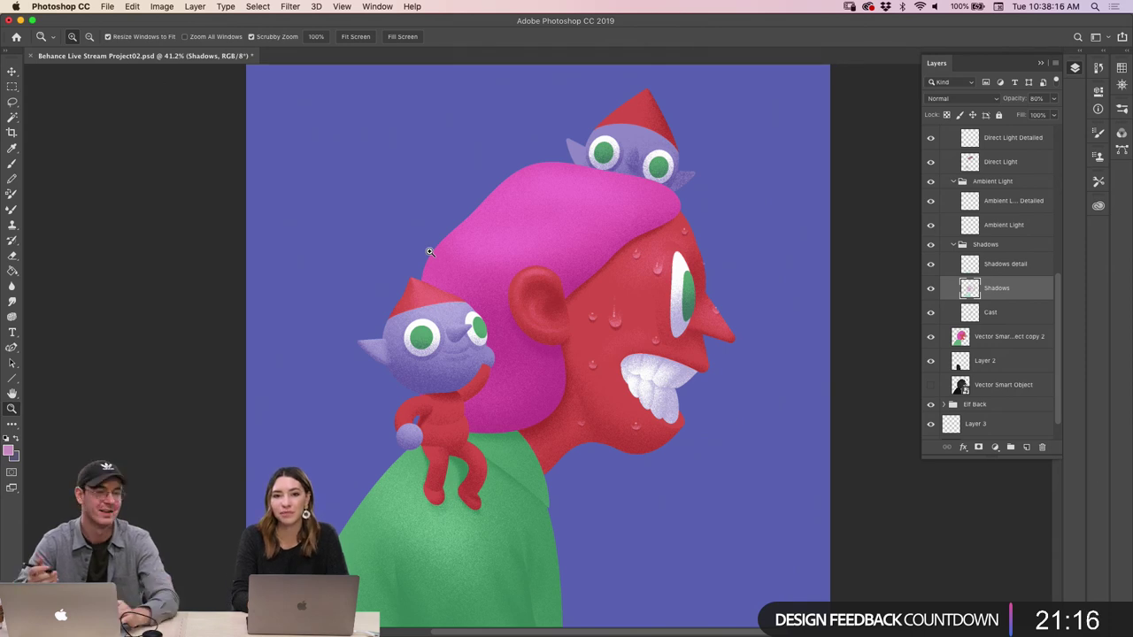
{"action": "left_click_drag", "start_coordinate": [487, 267], "coordinate": [498, 296]}
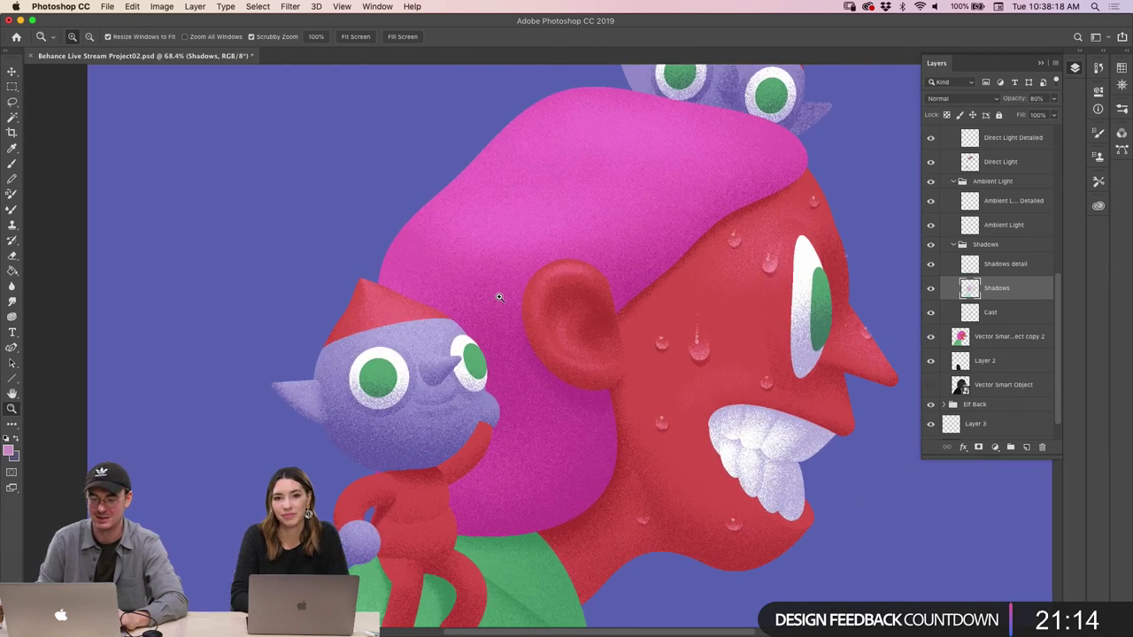
{"action": "key", "text": "super+z"}
{"action": "key", "text": "b"}
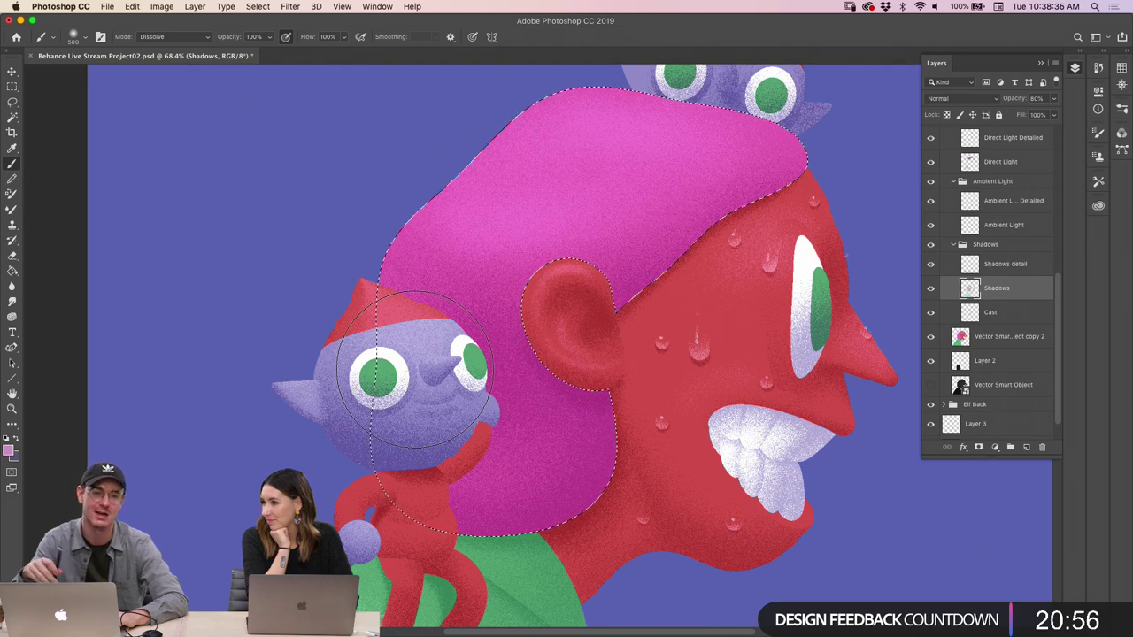
{"action": "scroll", "coordinate": [531, 354], "scroll_direction": "up", "scroll_amount": 3}
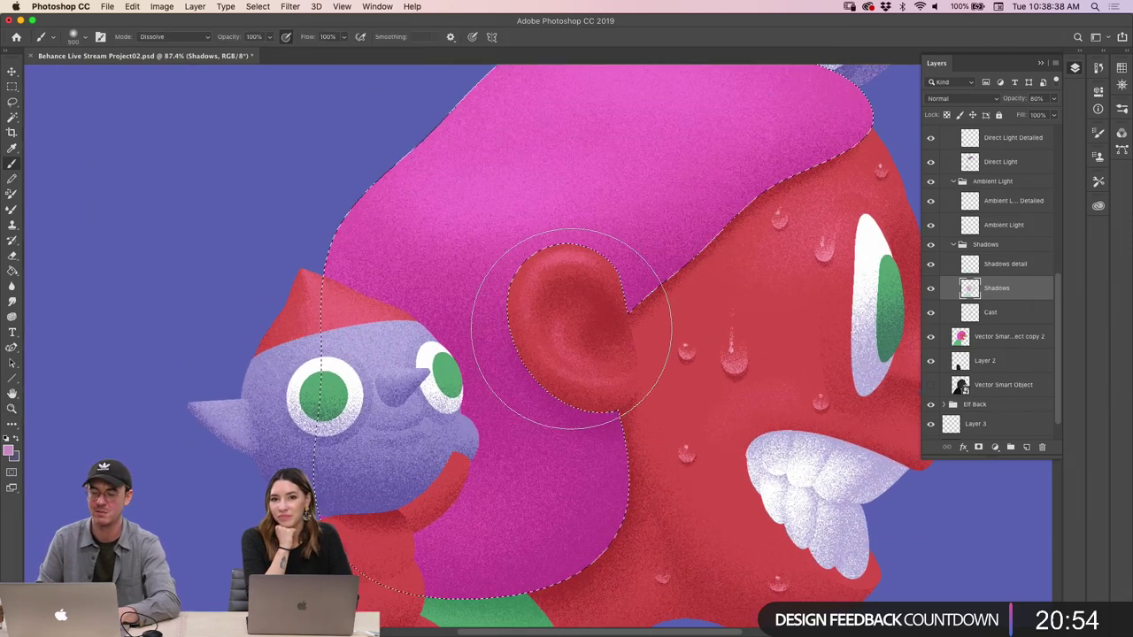
Examine the hair's grainy shading in the full illustration and close up around the rear elf
{"action": "key", "text": "z"}
{"action": "scroll", "coordinate": [634, 321], "scroll_direction": "down", "scroll_amount": 5}
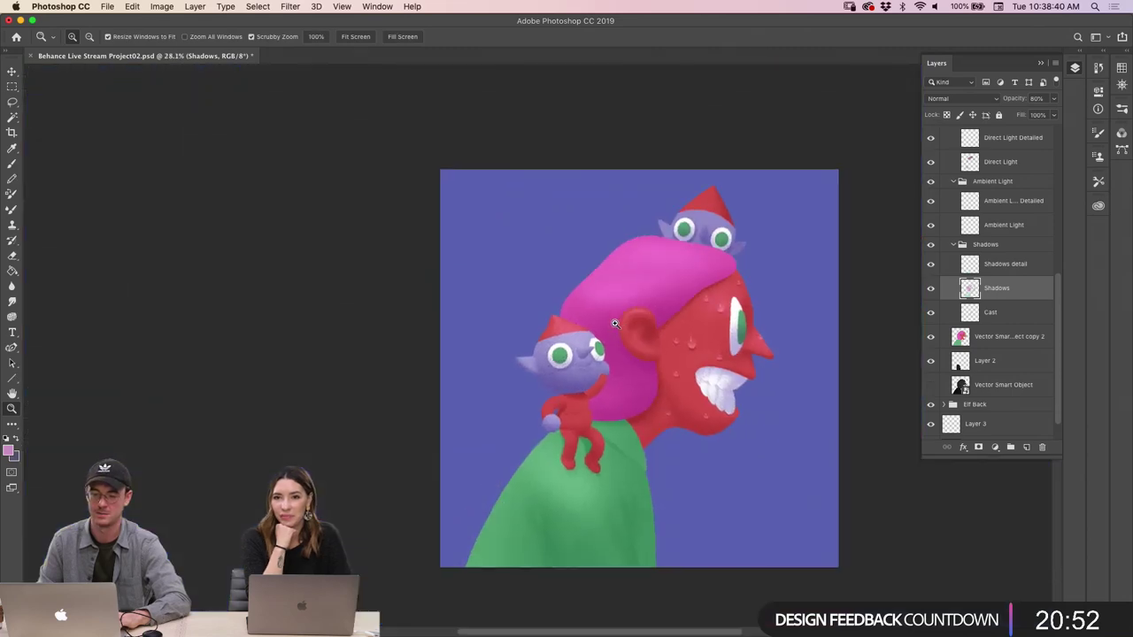
{"action": "scroll", "coordinate": [647, 336], "scroll_direction": "down", "scroll_amount": 2}
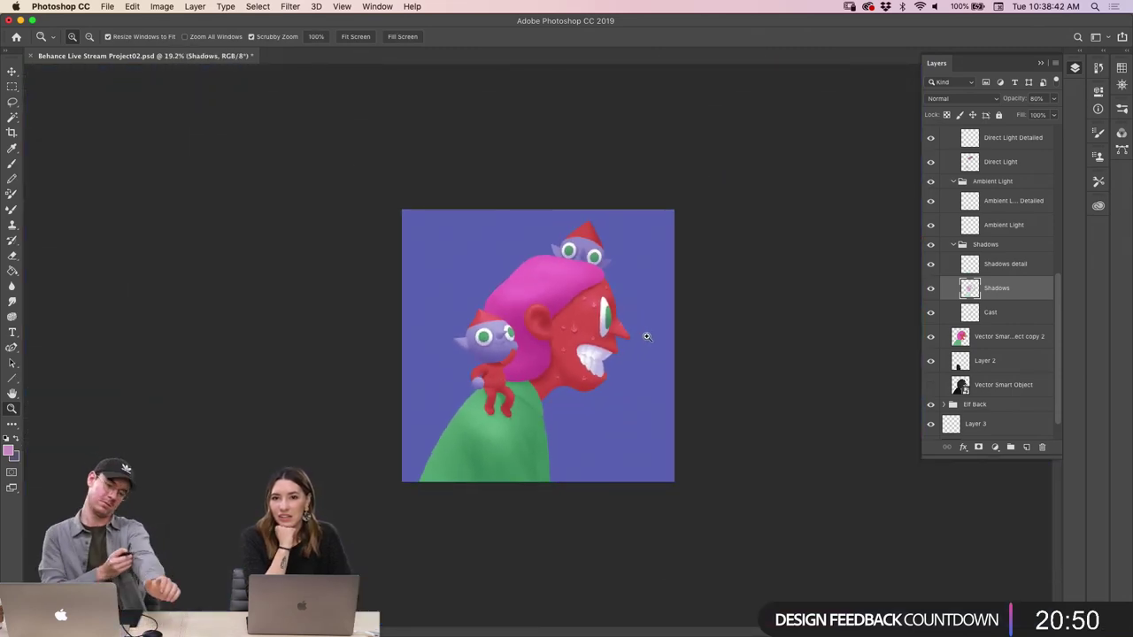
{"action": "scroll", "coordinate": [504, 332], "scroll_direction": "up", "scroll_amount": 3}
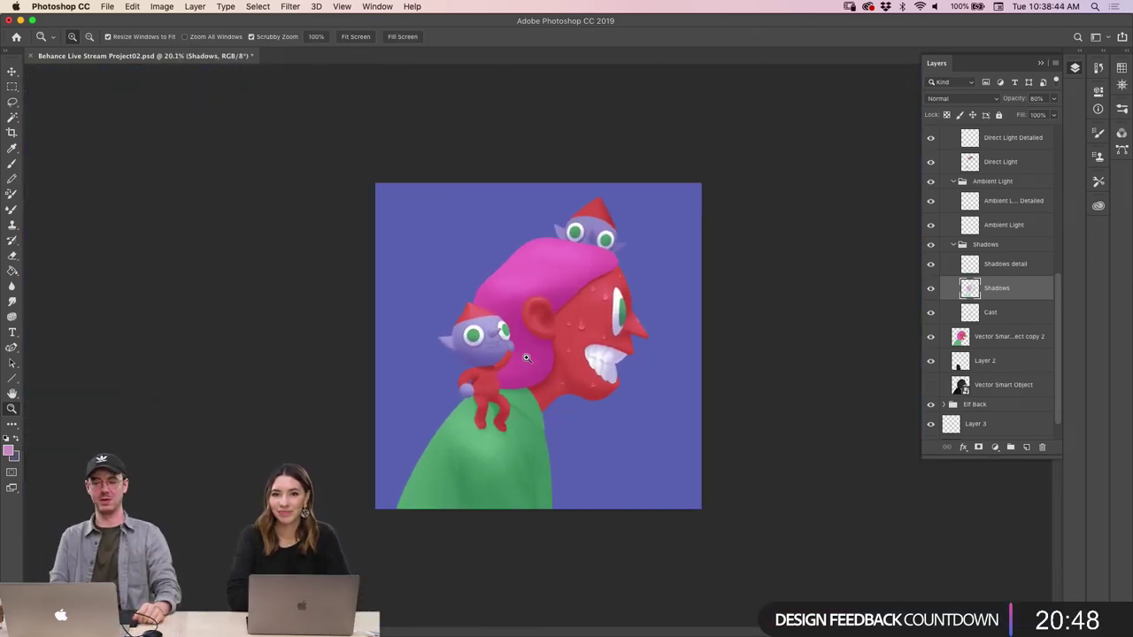
{"action": "scroll", "coordinate": [490, 331], "scroll_direction": "down", "scroll_amount": 2}
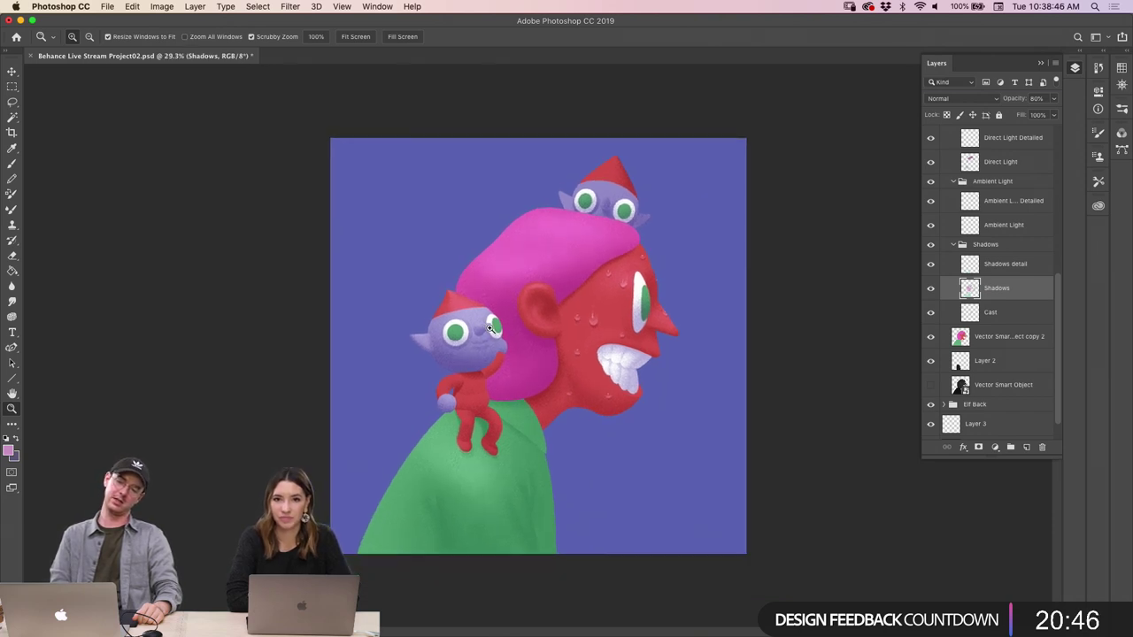
{"action": "scroll", "coordinate": [574, 342], "scroll_direction": "down", "scroll_amount": 2}
{"action": "scroll", "coordinate": [561, 294], "scroll_direction": "up", "scroll_amount": 4}
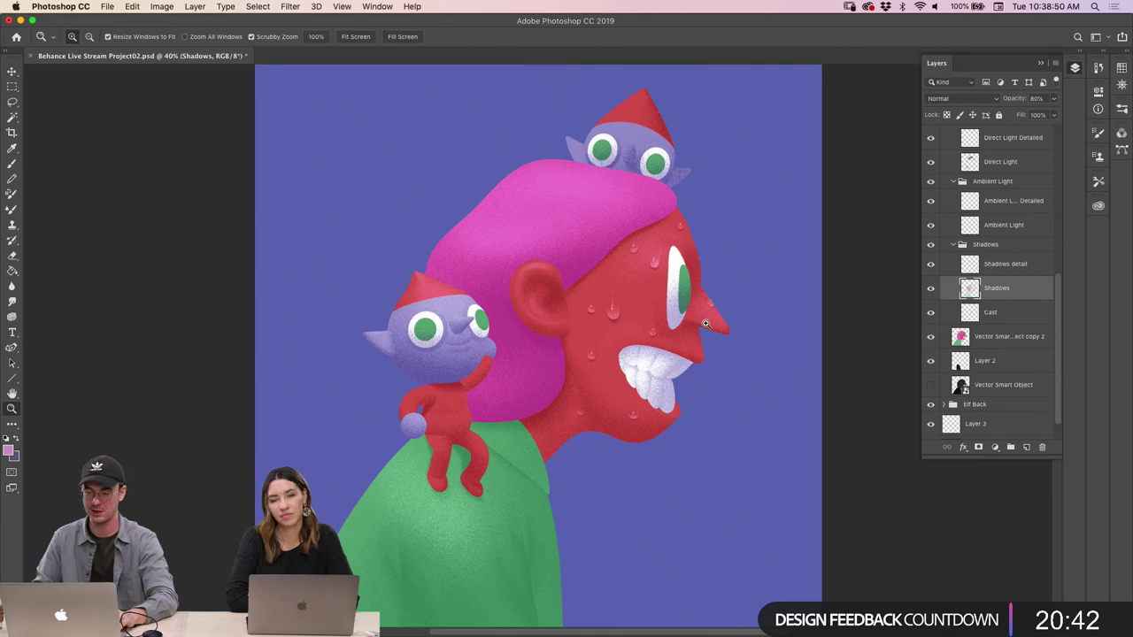
{"action": "scroll", "coordinate": [654, 183], "scroll_direction": "up", "scroll_amount": 2}
{"action": "scroll", "coordinate": [672, 202], "scroll_direction": "up", "scroll_amount": 4}
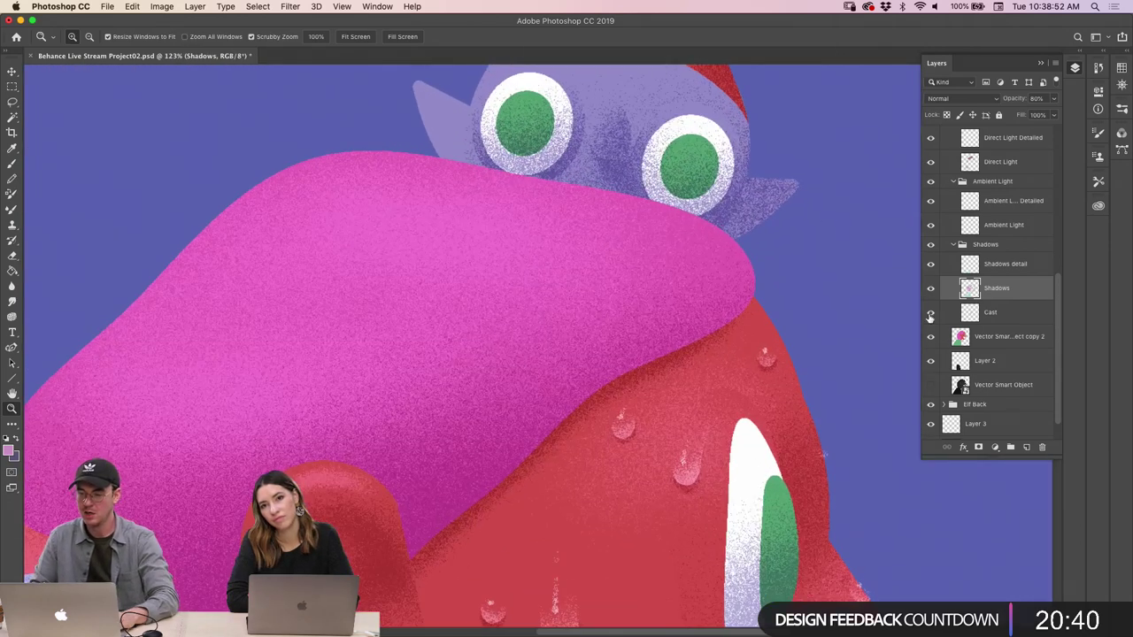
{"action": "left_click", "coordinate": [830, 319], "text": "super"}
{"action": "left_click_drag", "start_coordinate": [599, 137], "coordinate": [614, 265]}
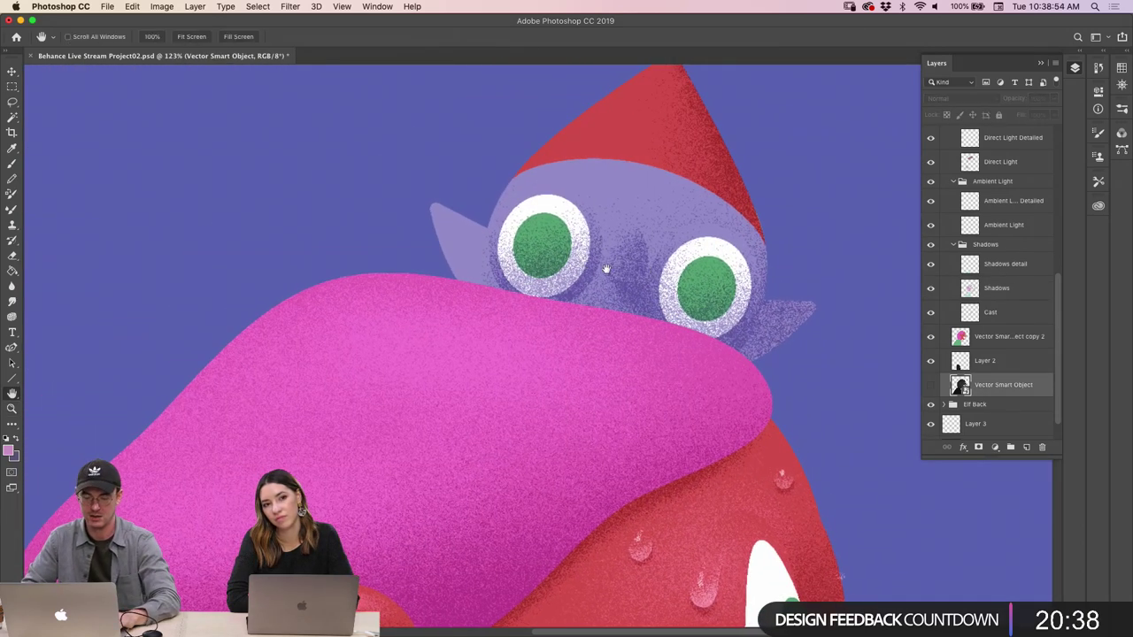
{"action": "key", "text": "w"}
{"action": "left_click", "coordinate": [489, 248]}
{"action": "key", "text": "super+d"}
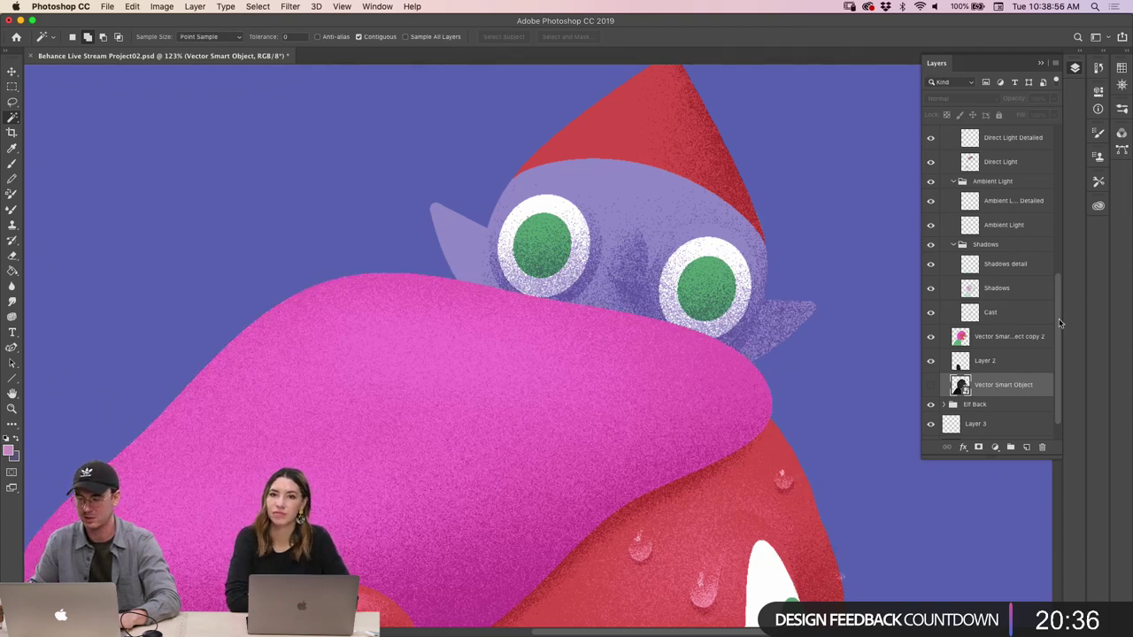
Expand the Elf Back group and select the rear elf's face with the Magic Wand on its Vector Smart Object layer
{"action": "scroll", "coordinate": [1058, 325], "scroll_direction": "down", "scroll_amount": 1}
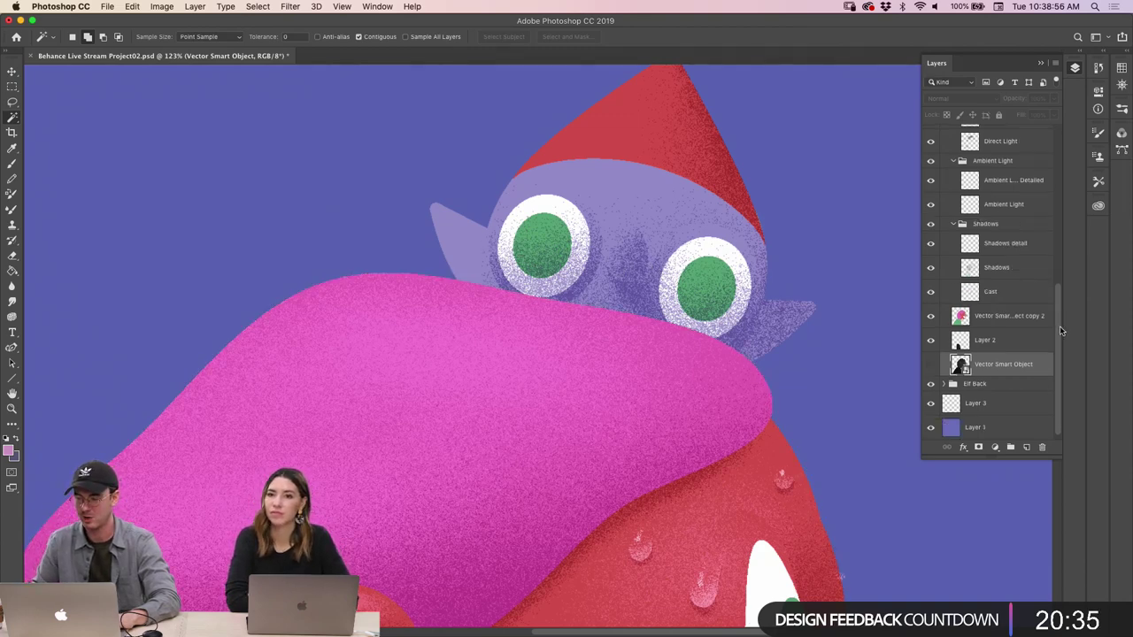
{"action": "left_click", "coordinate": [944, 384]}
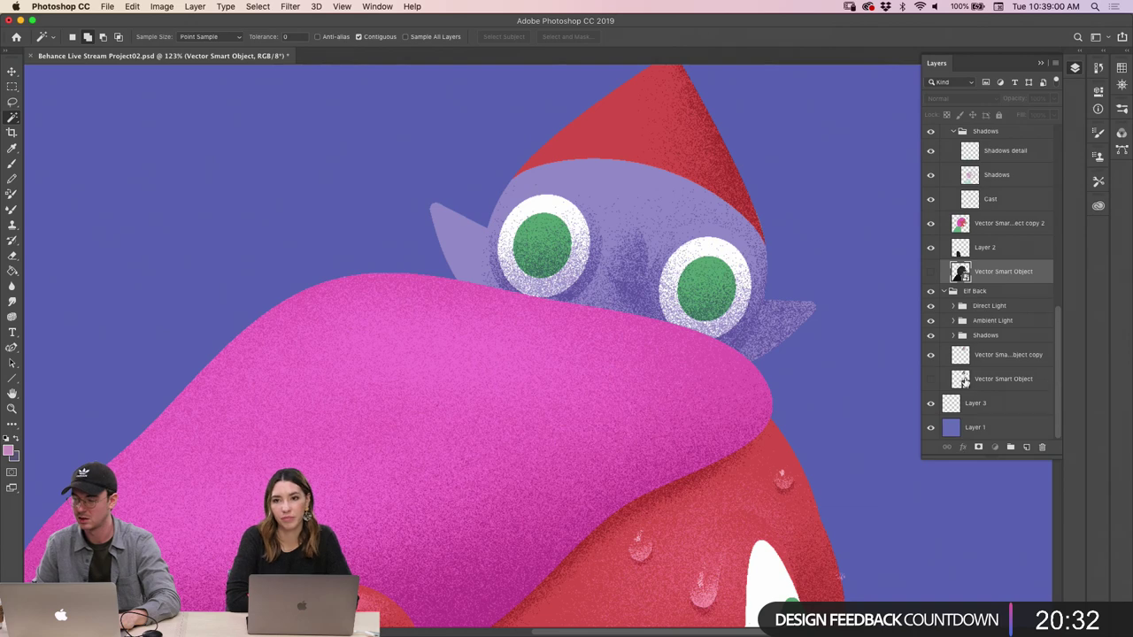
{"action": "left_click", "coordinate": [962, 380]}
{"action": "left_click", "coordinate": [961, 380], "text": "super"}
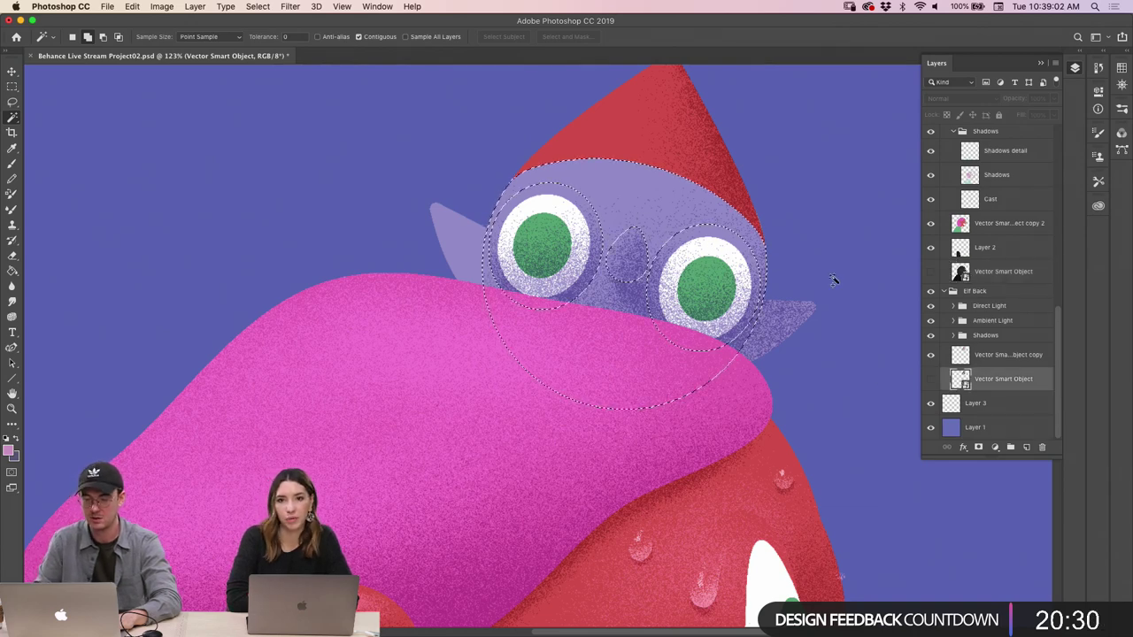
Expand the Elf Back group's Direct Light folder and make the front elf's Direct Light layer active
{"action": "left_click", "coordinate": [951, 320], "text": "alt"}
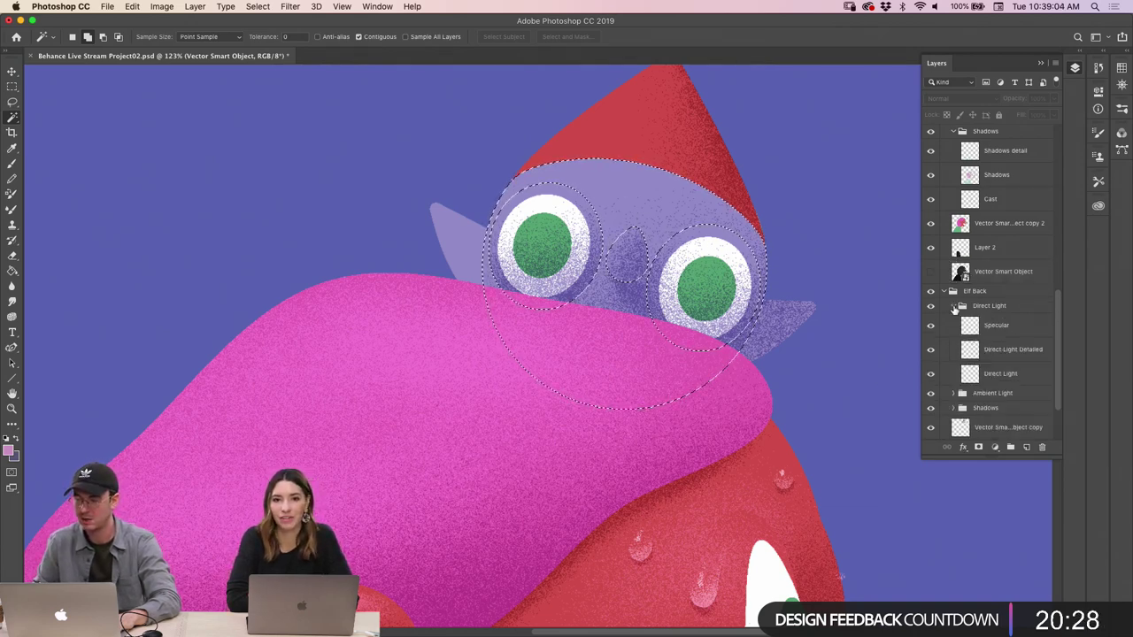
{"action": "left_click_drag", "start_coordinate": [1057, 301], "coordinate": [1066, 208]}
{"action": "scroll", "coordinate": [1018, 209], "scroll_direction": "up", "scroll_amount": 4}
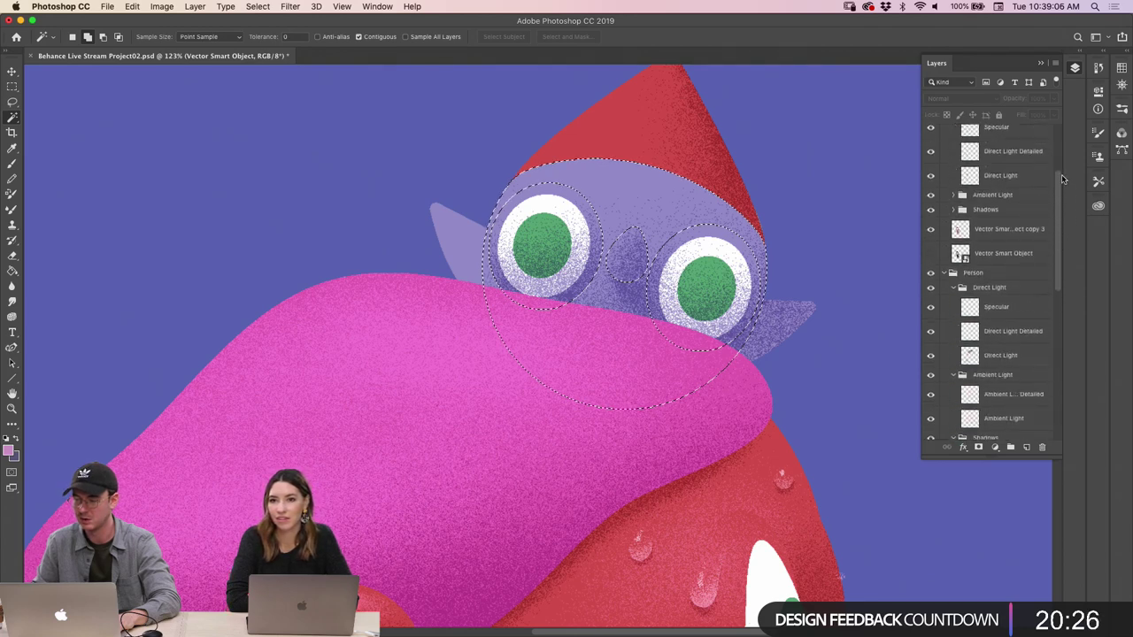
{"action": "left_click", "coordinate": [961, 208]}
Keep the rear elf's face selected and sample the purple from the front elf's face as the painting colour
{"action": "key", "text": "super+d"}
{"action": "key", "text": "z"}
{"action": "scroll", "coordinate": [593, 398], "scroll_direction": "down", "scroll_amount": 4}
{"action": "scroll", "coordinate": [560, 357], "scroll_direction": "up", "scroll_amount": 5}
{"action": "key", "text": "super+shift+d"}
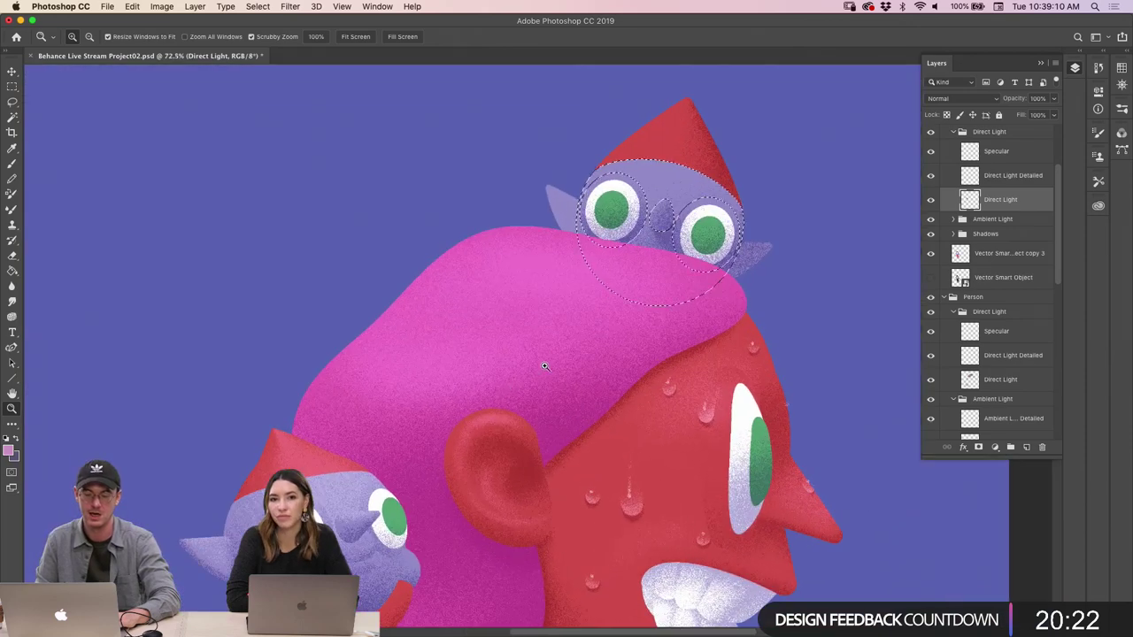
{"action": "key", "text": "i"}
{"action": "left_click_drag", "start_coordinate": [324, 467], "coordinate": [332, 477]}
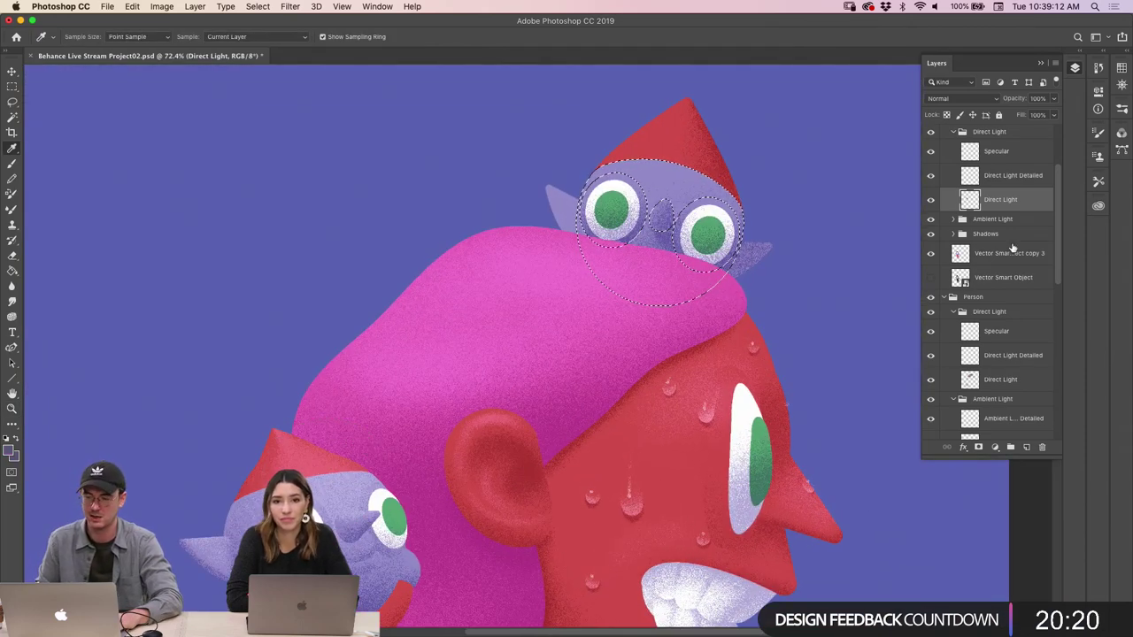
Look through the layer stack and try to apply Hue/Saturation to the front elf's Direct Light layer
{"action": "scroll", "coordinate": [1053, 213], "scroll_direction": "up", "scroll_amount": 2}
{"action": "scroll", "coordinate": [1061, 208], "scroll_direction": "down", "scroll_amount": 2}
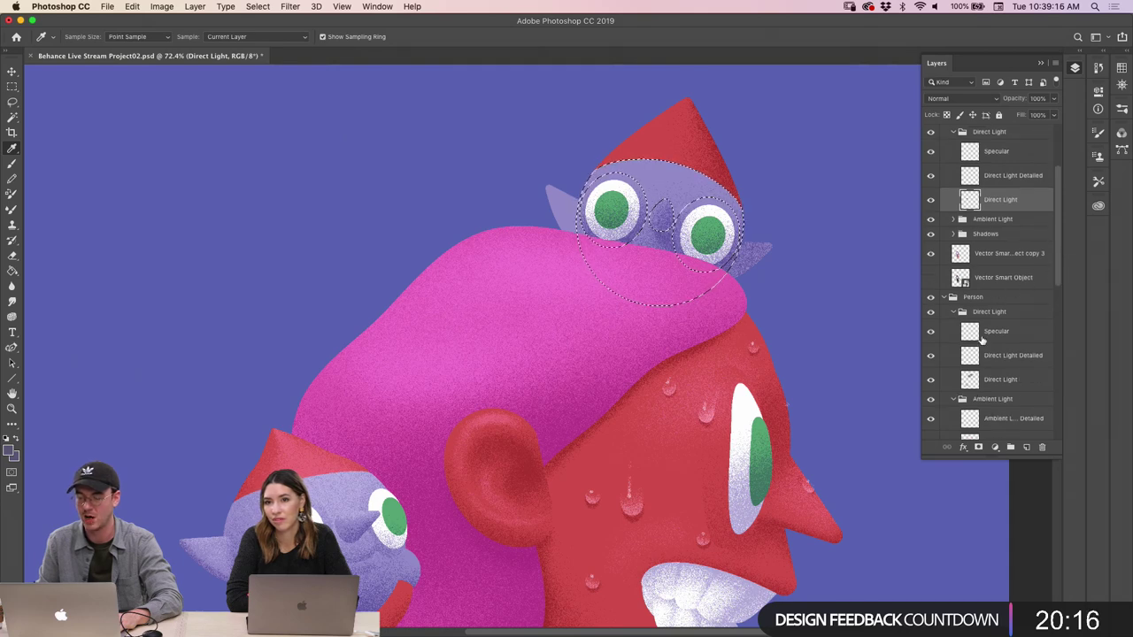
{"action": "scroll", "coordinate": [1062, 275], "scroll_direction": "down", "scroll_amount": 2}
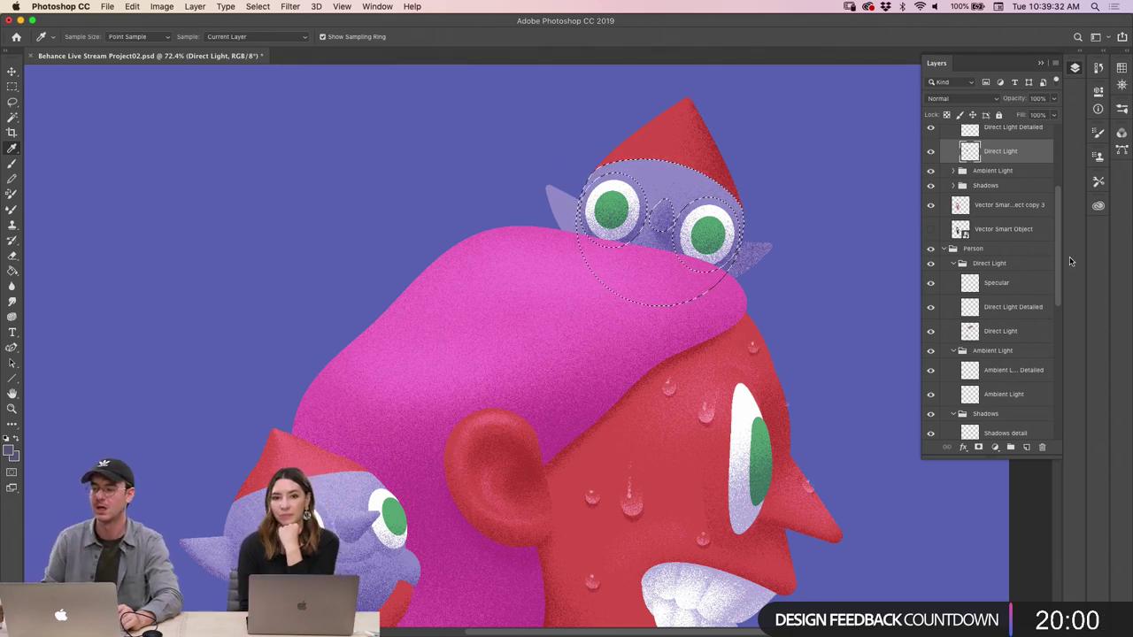
{"action": "left_click_drag", "start_coordinate": [1062, 263], "coordinate": [1071, 131]}
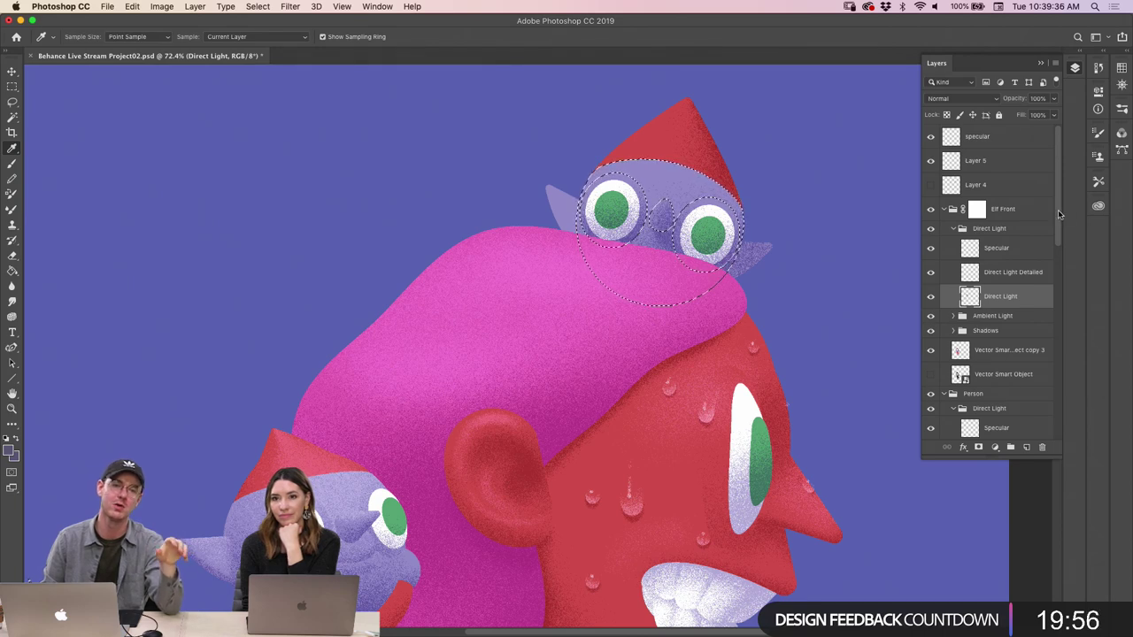
{"action": "key", "text": "super+u"}
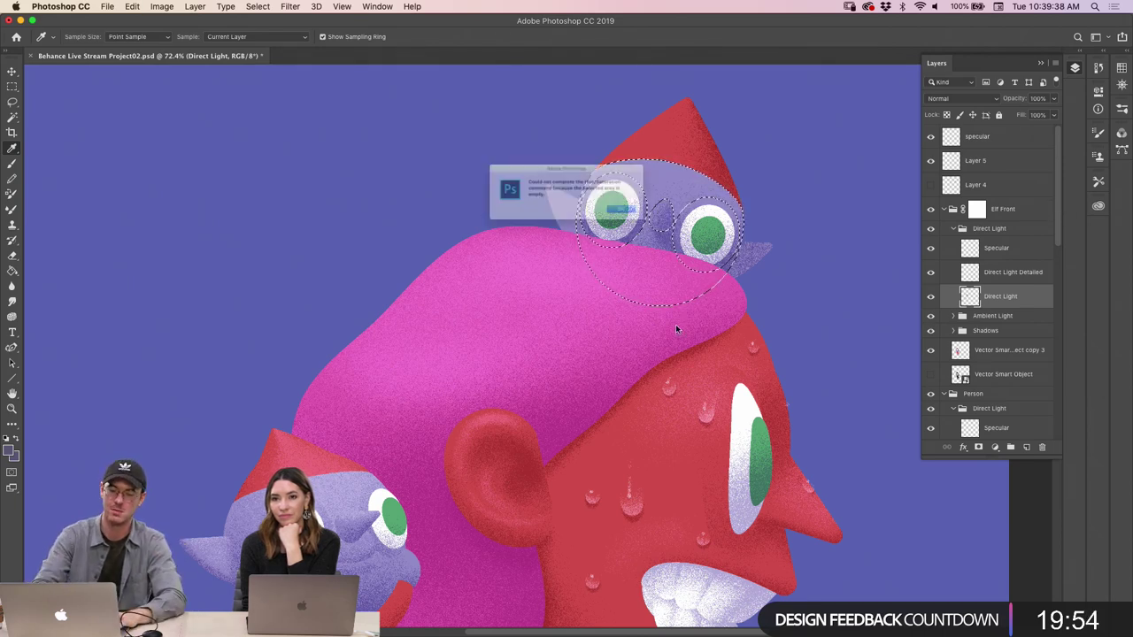
Try to apply Hue/Saturation to the Specular layer in the Person group's Direct Light folder
{"action": "left_click", "coordinate": [670, 226]}
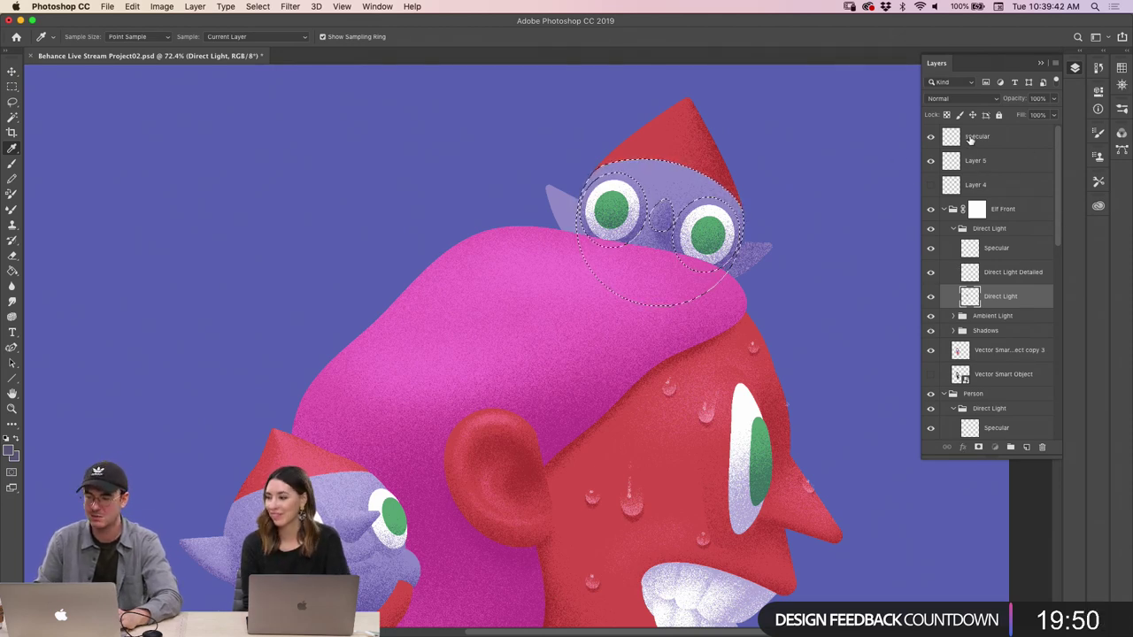
{"action": "left_click", "coordinate": [972, 137]}
{"action": "scroll", "coordinate": [983, 250], "scroll_direction": "down", "scroll_amount": 5}
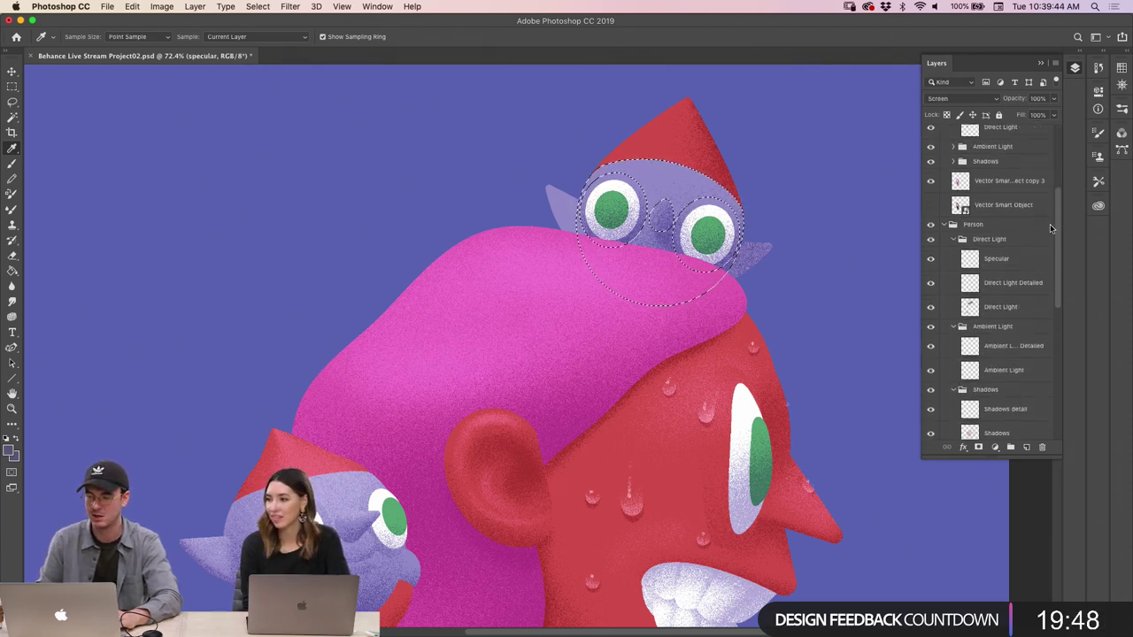
{"action": "left_click", "coordinate": [980, 257]}
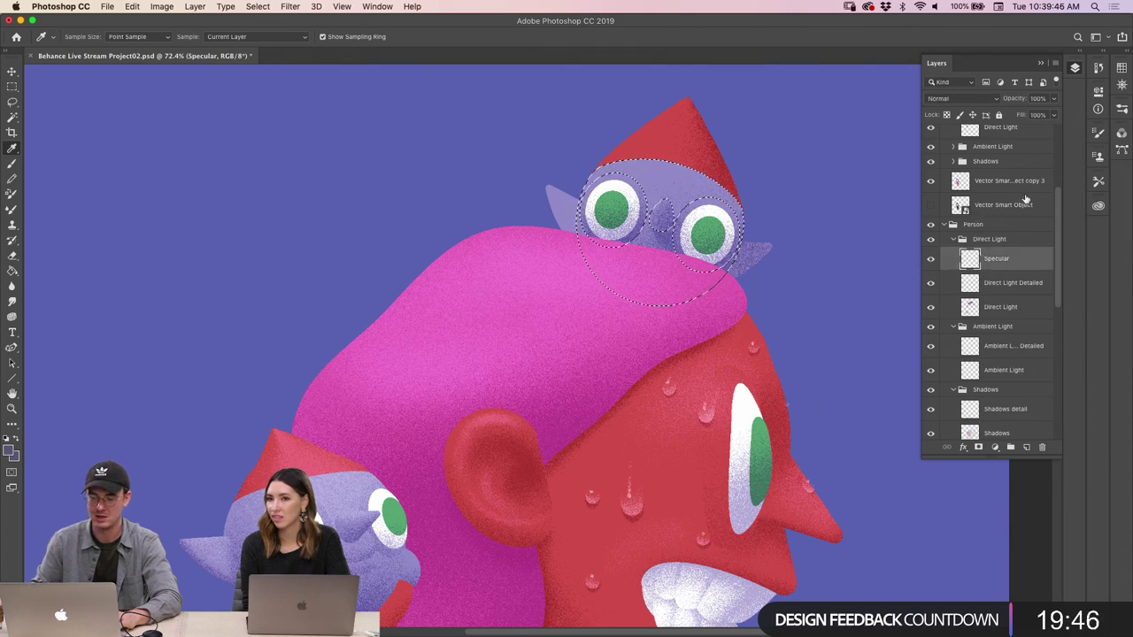
{"action": "key", "text": "super+u"}
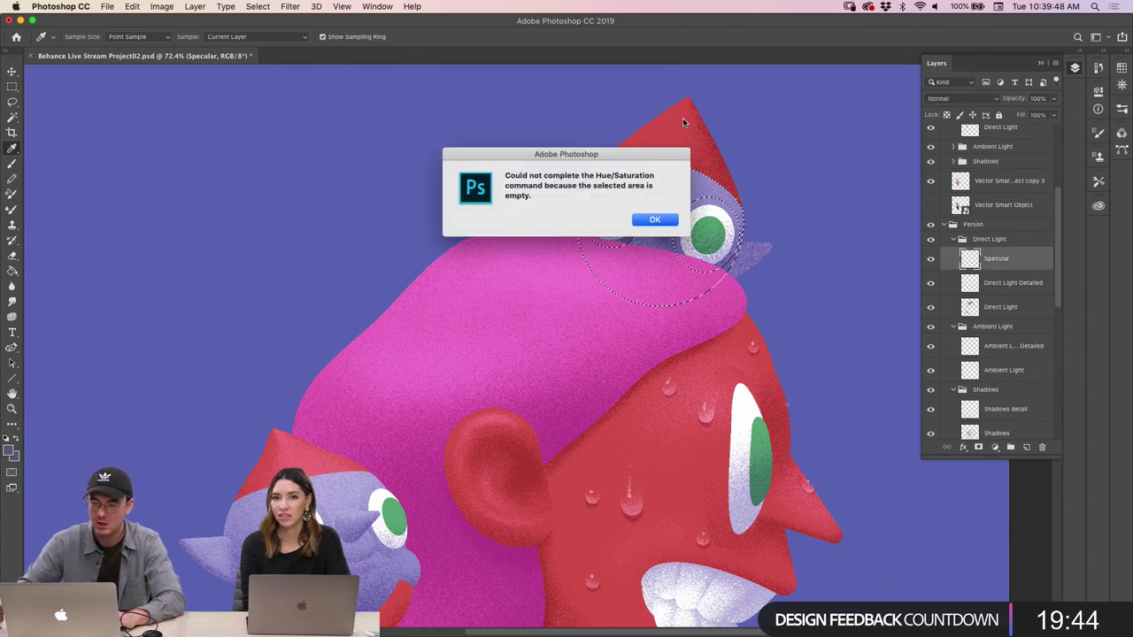
{"action": "left_click", "coordinate": [654, 220]}
Clear the face selection, then open Hue/Saturation on the Person group's Direct Light layer and accept the default values
{"action": "key", "text": "super+d"}
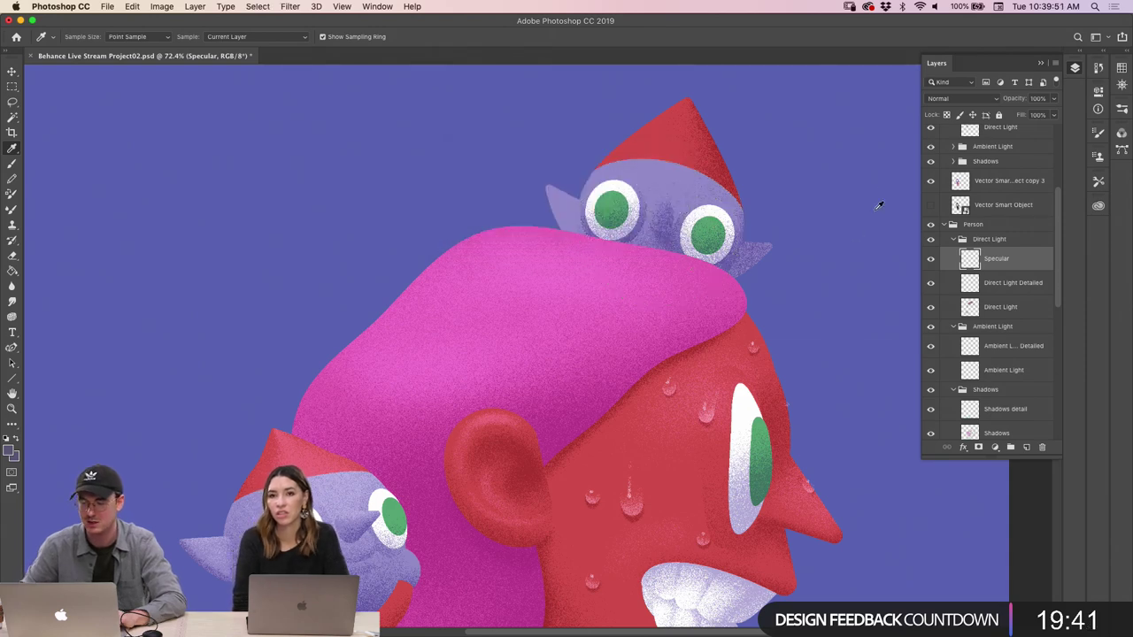
{"action": "left_click", "coordinate": [970, 306]}
{"action": "key", "text": "super+u"}
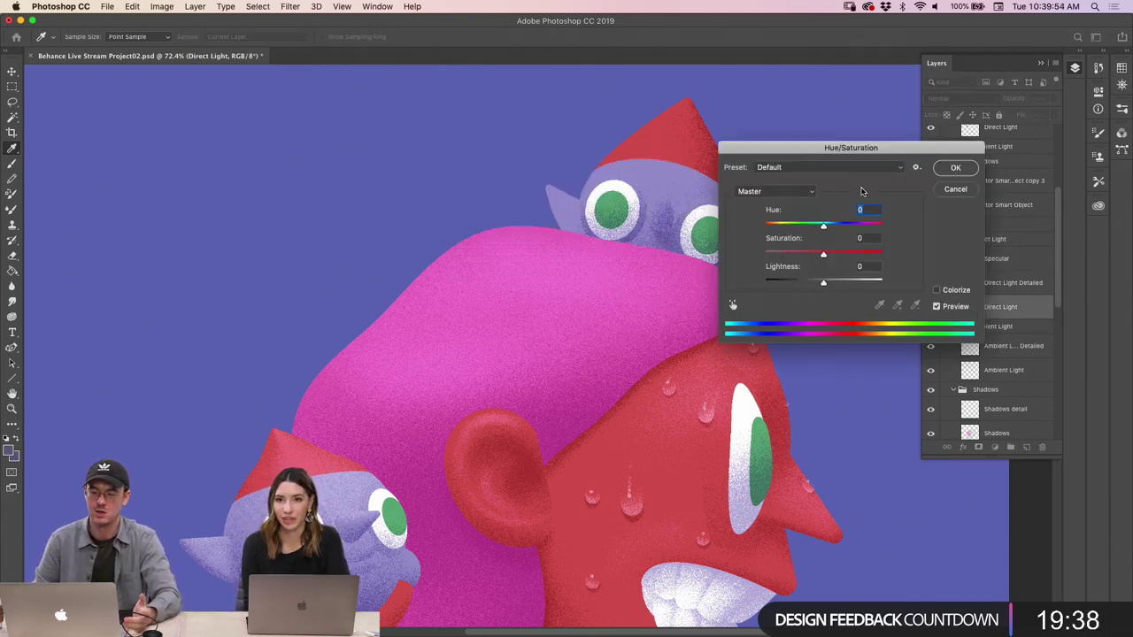
{"action": "left_click_drag", "start_coordinate": [883, 152], "coordinate": [719, 164]}
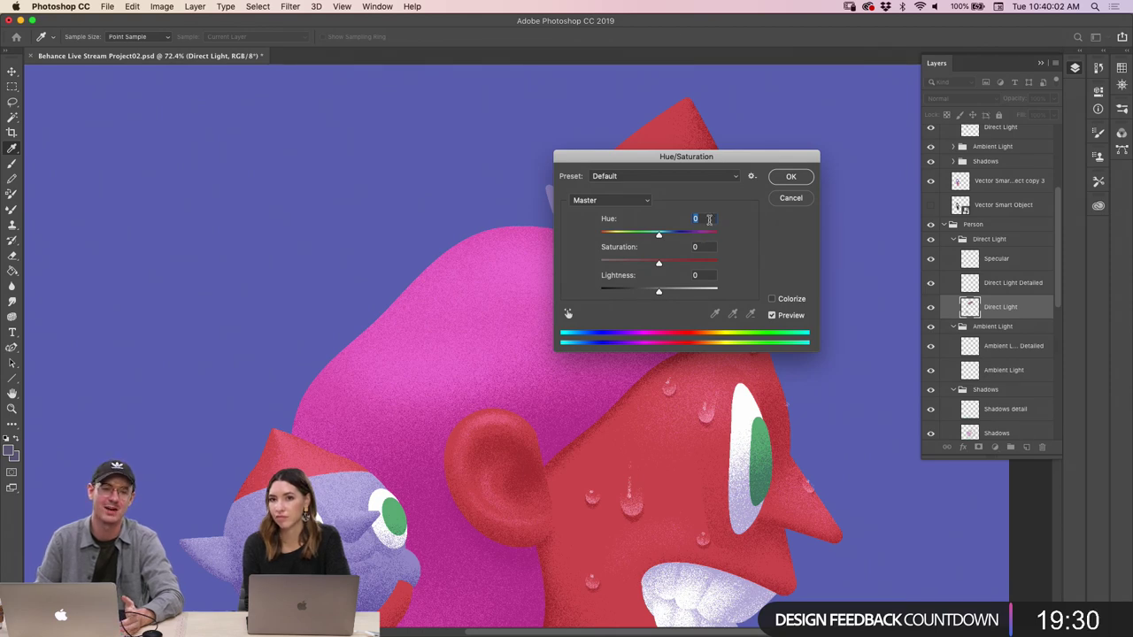
{"action": "left_click", "coordinate": [795, 180]}
Add a Selective Color adjustment layer above the topmost specular layer
{"action": "left_click_drag", "start_coordinate": [1059, 255], "coordinate": [1061, 193]}
{"action": "scroll", "coordinate": [1053, 186], "scroll_direction": "up", "scroll_amount": 2}
{"action": "left_click", "coordinate": [975, 138]}
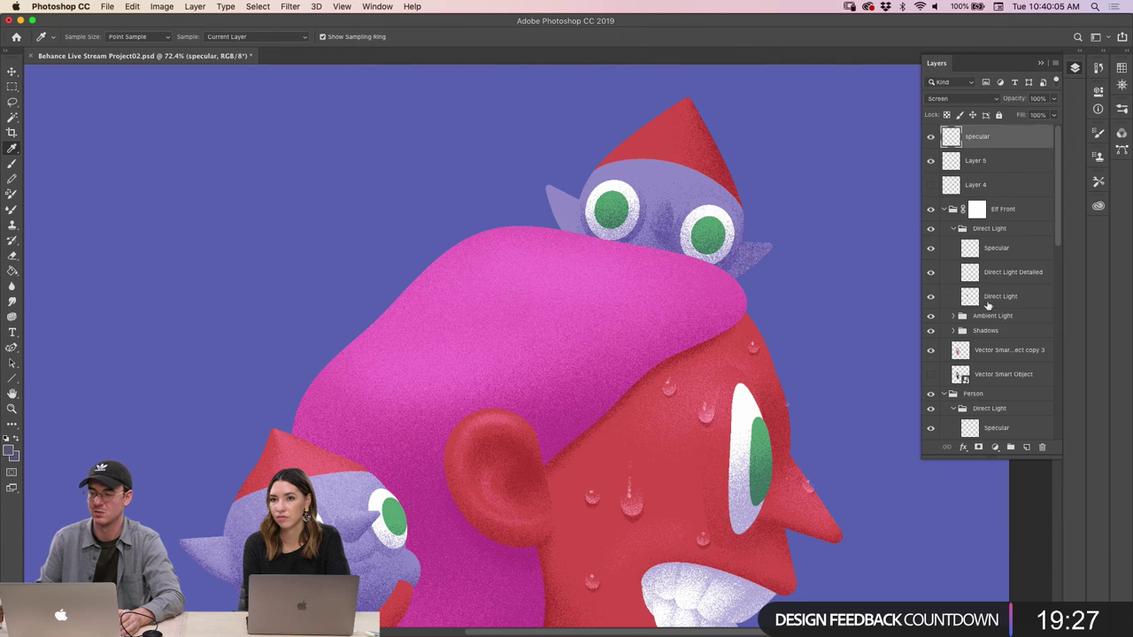
{"action": "left_click", "coordinate": [995, 448]}
{"action": "scroll", "coordinate": [1027, 589], "scroll_direction": "down", "scroll_amount": 1}
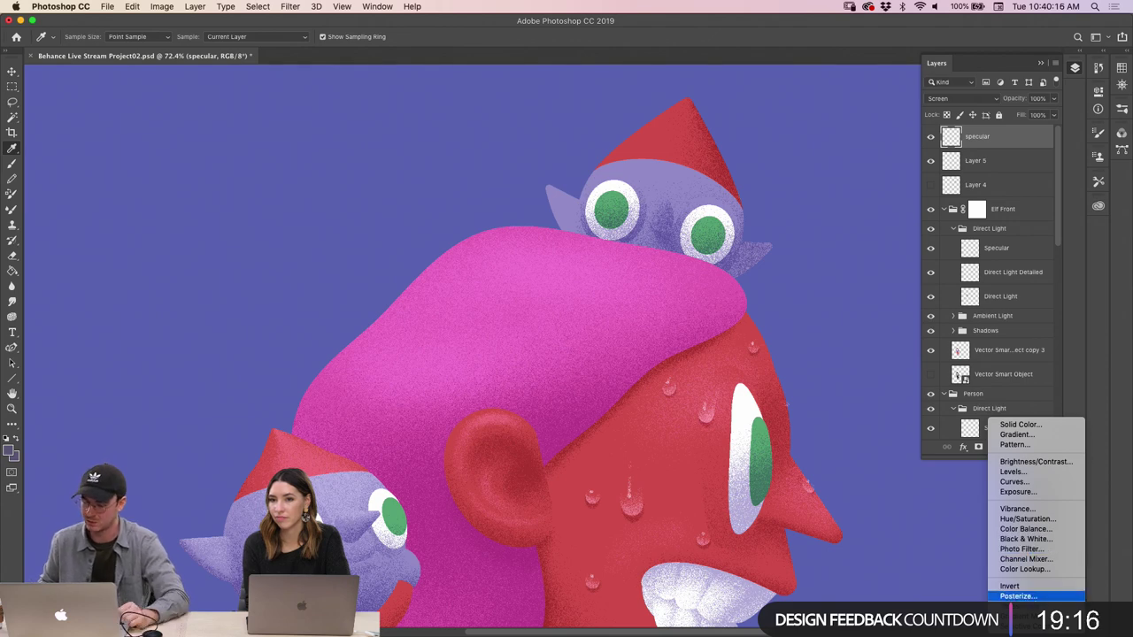
{"action": "left_click", "coordinate": [1022, 627]}
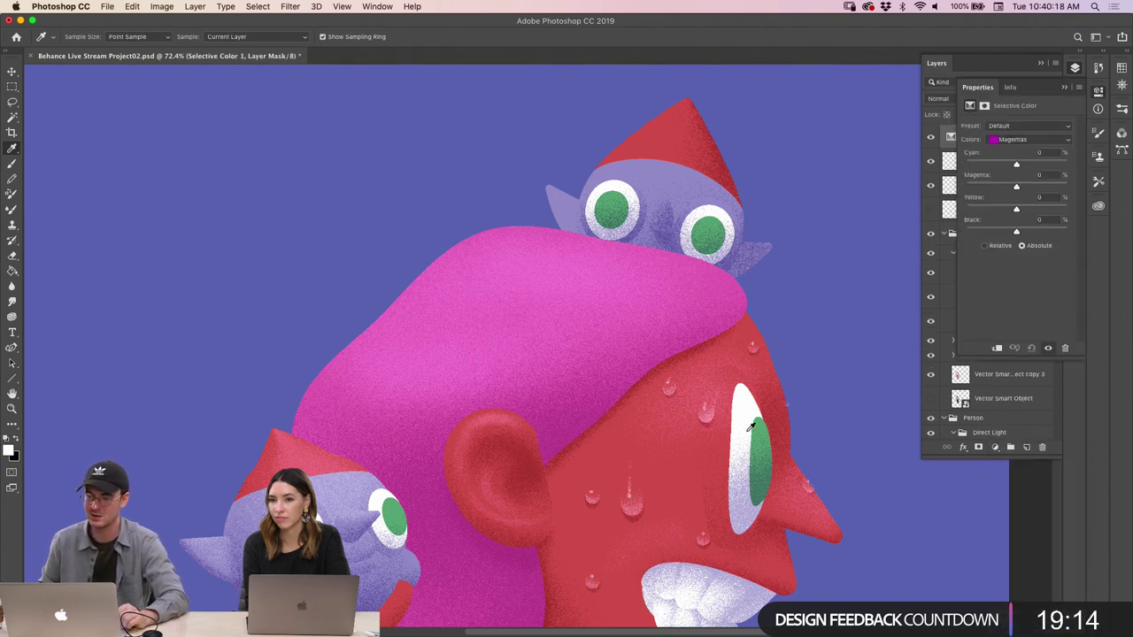
Slightly increase the magenta in the Reds of the Selective Color adjustment
{"action": "key", "text": "z"}
{"action": "left_click_drag", "start_coordinate": [699, 421], "coordinate": [650, 422]}
{"action": "key", "text": "h"}
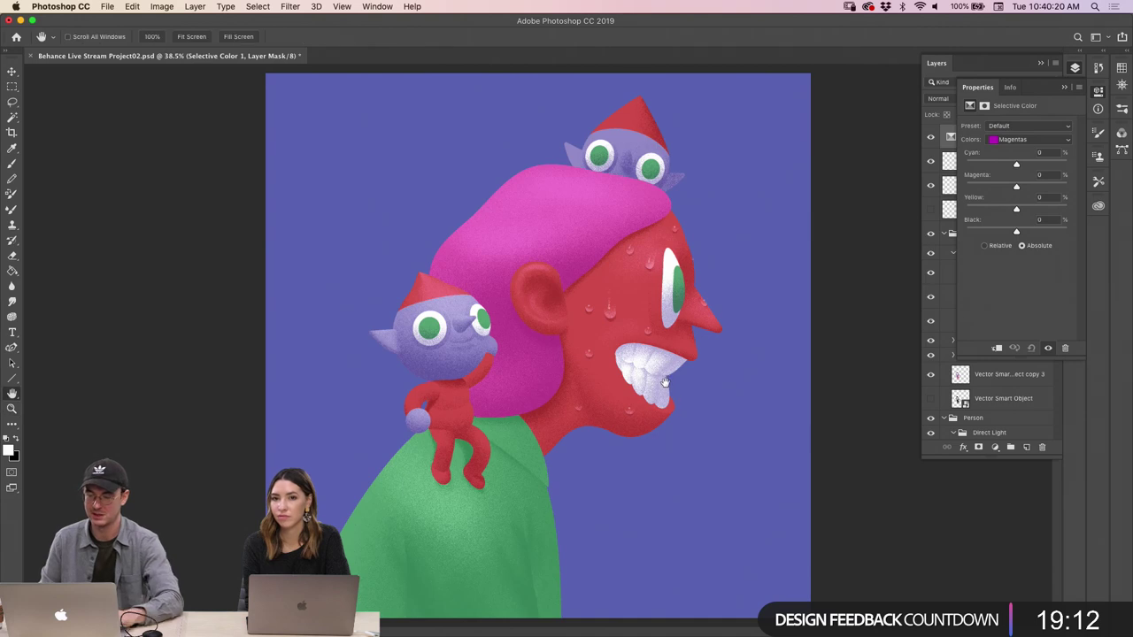
{"action": "left_click", "coordinate": [1010, 144]}
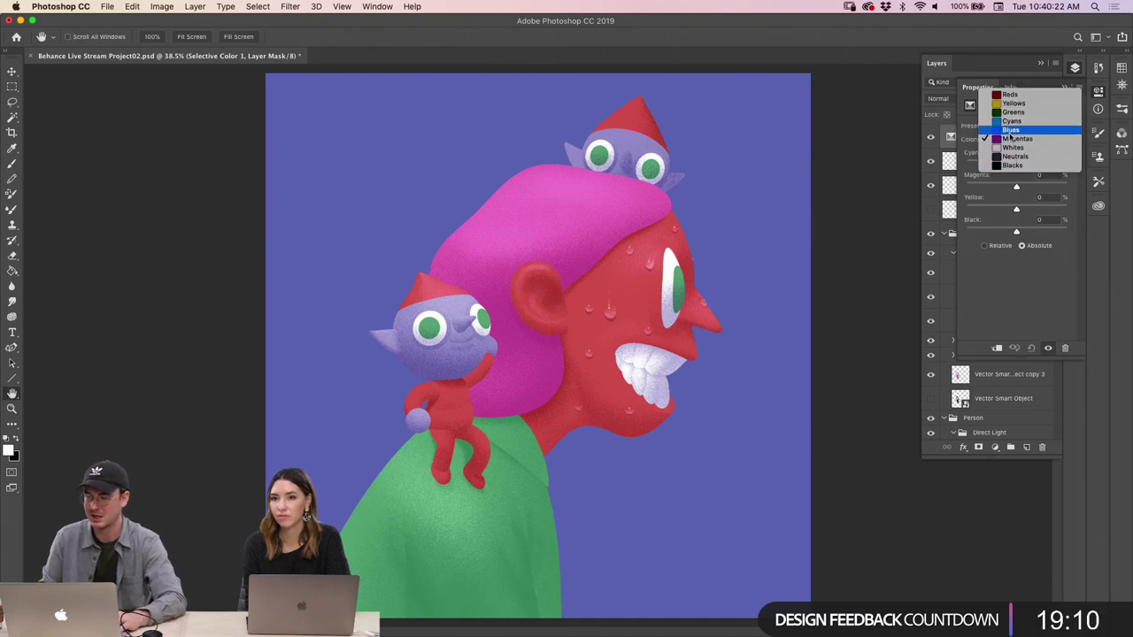
{"action": "left_click", "coordinate": [1011, 95]}
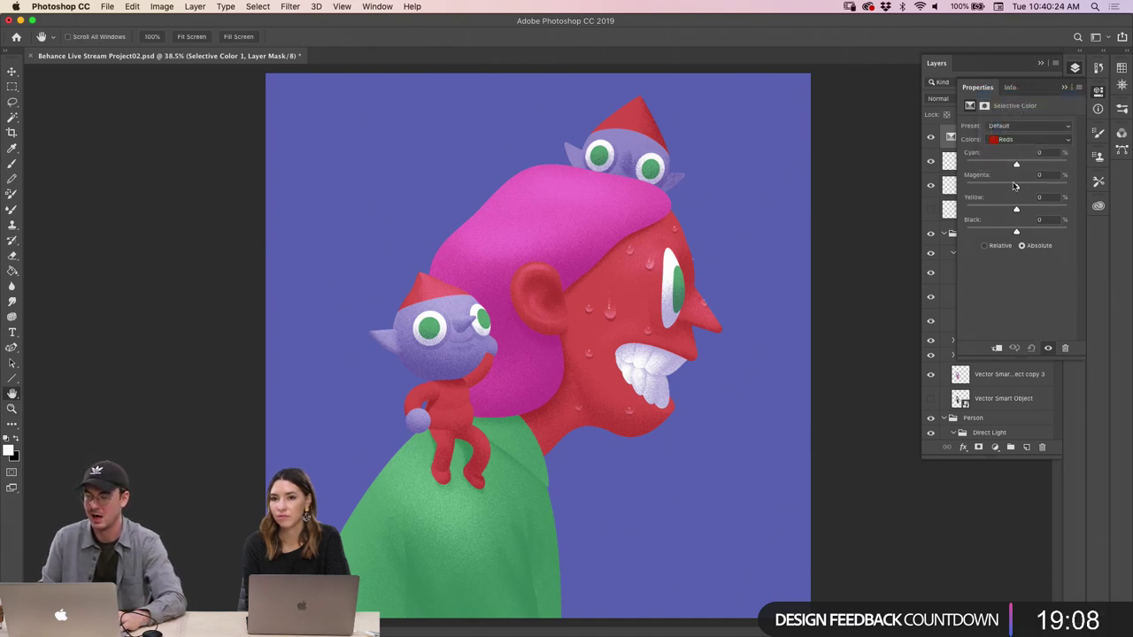
{"action": "mouse_move", "coordinate": [1016, 186]}
{"action": "left_mouse_down"}
{"action": "mouse_move", "coordinate": [1037, 190]}
{"action": "mouse_move", "coordinate": [979, 181]}
{"action": "mouse_move", "coordinate": [1021, 183]}
{"action": "left_mouse_up"}
Shift the Selective Color Neutrals to magenta -3 % and yellow -8 %, slightly reduce cyan, and keep the Absolute method
{"action": "left_click", "coordinate": [1031, 139]}
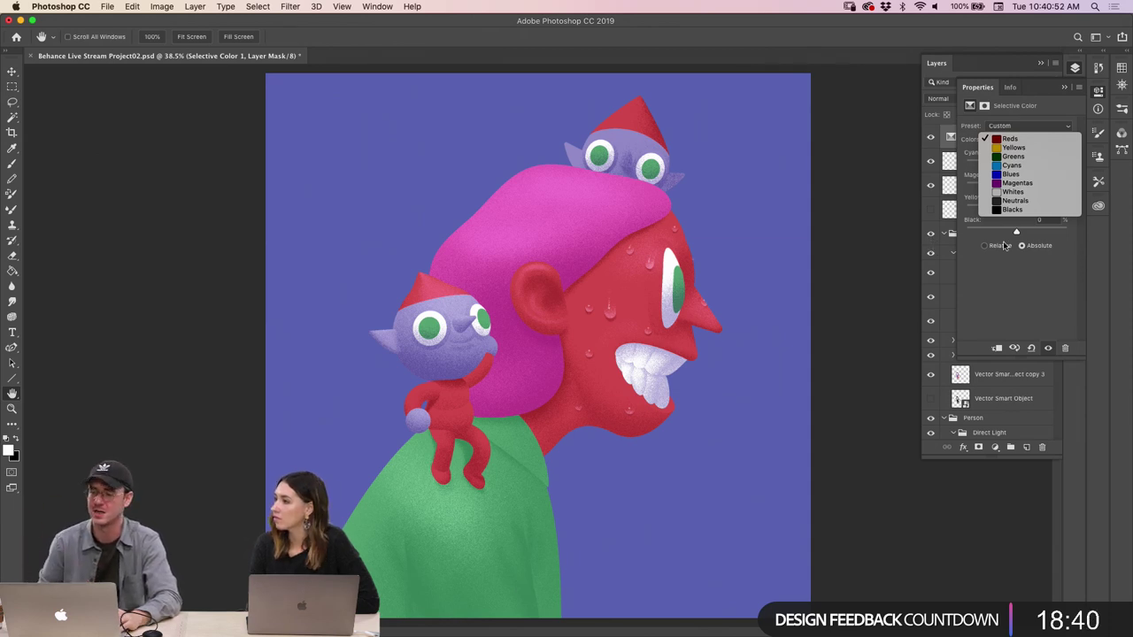
{"action": "left_click", "coordinate": [1015, 200]}
{"action": "mouse_move", "coordinate": [1015, 190]}
{"action": "left_mouse_down"}
{"action": "mouse_move", "coordinate": [1046, 191]}
{"action": "mouse_move", "coordinate": [1000, 189]}
{"action": "mouse_move", "coordinate": [1017, 189]}
{"action": "mouse_move", "coordinate": [1034, 166]}
{"action": "mouse_move", "coordinate": [1007, 167]}
{"action": "mouse_move", "coordinate": [1040, 166]}
{"action": "mouse_move", "coordinate": [1018, 170]}
{"action": "mouse_move", "coordinate": [1006, 204]}
{"action": "mouse_move", "coordinate": [992, 203]}
{"action": "mouse_move", "coordinate": [1013, 210]}
{"action": "mouse_move", "coordinate": [1013, 187]}
{"action": "mouse_move", "coordinate": [995, 190]}
{"action": "mouse_move", "coordinate": [1014, 187]}
{"action": "left_mouse_up"}
{"action": "left_click", "coordinate": [984, 246]}
{"action": "left_click", "coordinate": [1022, 246]}
Set the Selective Color Whites to cyan +34 % and magenta +30 %
{"action": "left_click", "coordinate": [1024, 140]}
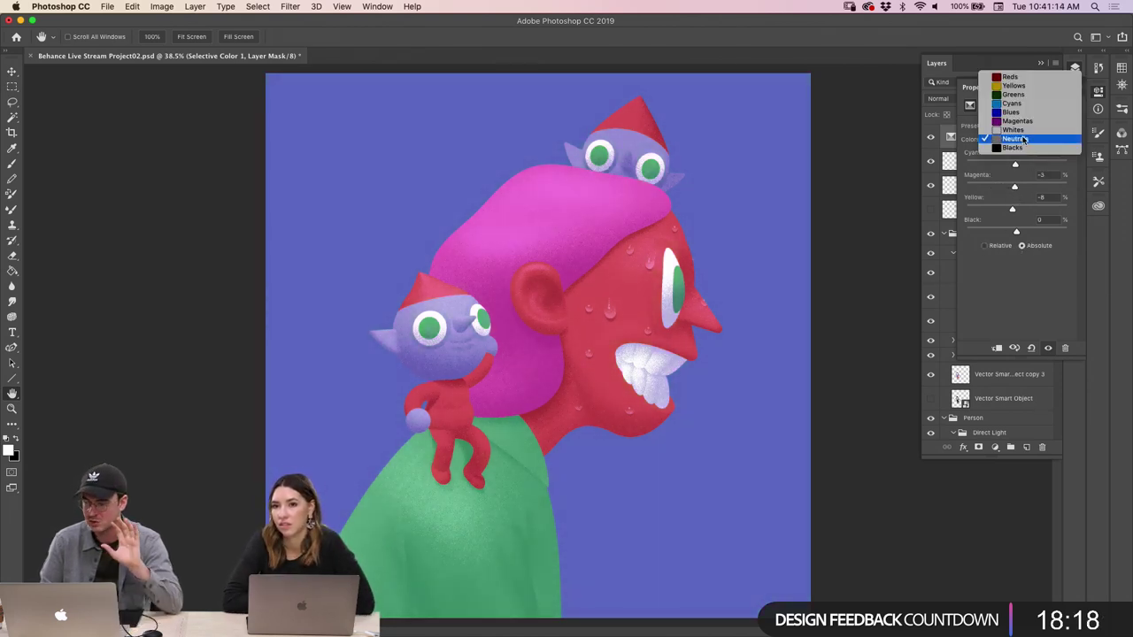
{"action": "left_click", "coordinate": [1016, 130]}
{"action": "left_click_drag", "start_coordinate": [1016, 187], "coordinate": [1028, 155]}
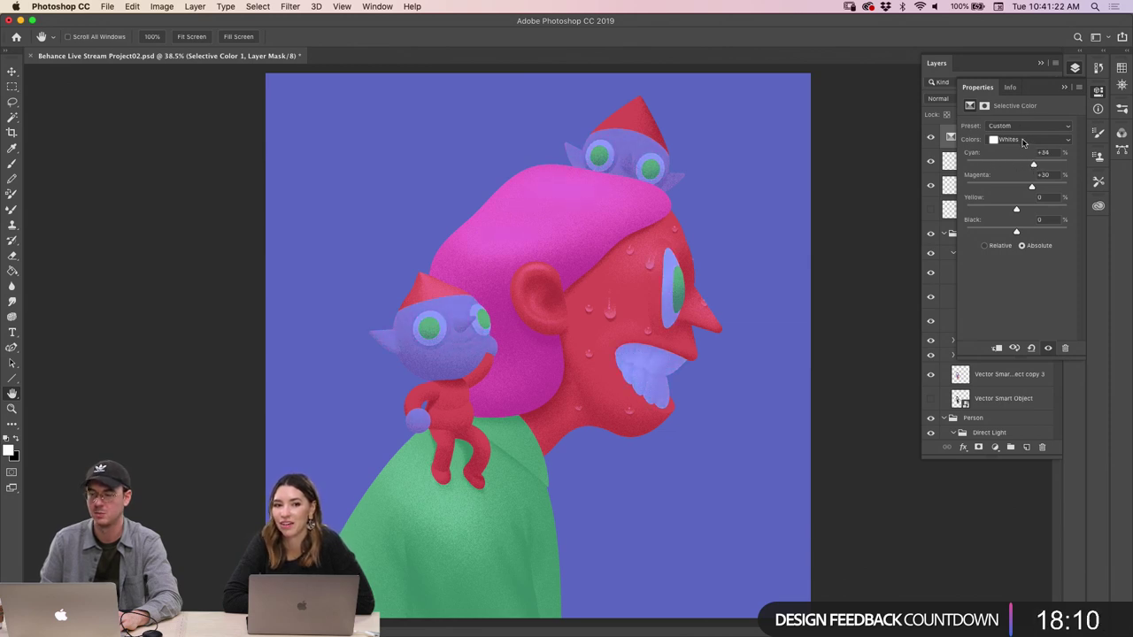
Close the Selective Color settings and hide the Selective Color adjustment layer
{"action": "left_click", "coordinate": [1025, 137]}
{"action": "left_click", "coordinate": [979, 84]}
{"action": "left_click", "coordinate": [1063, 88]}
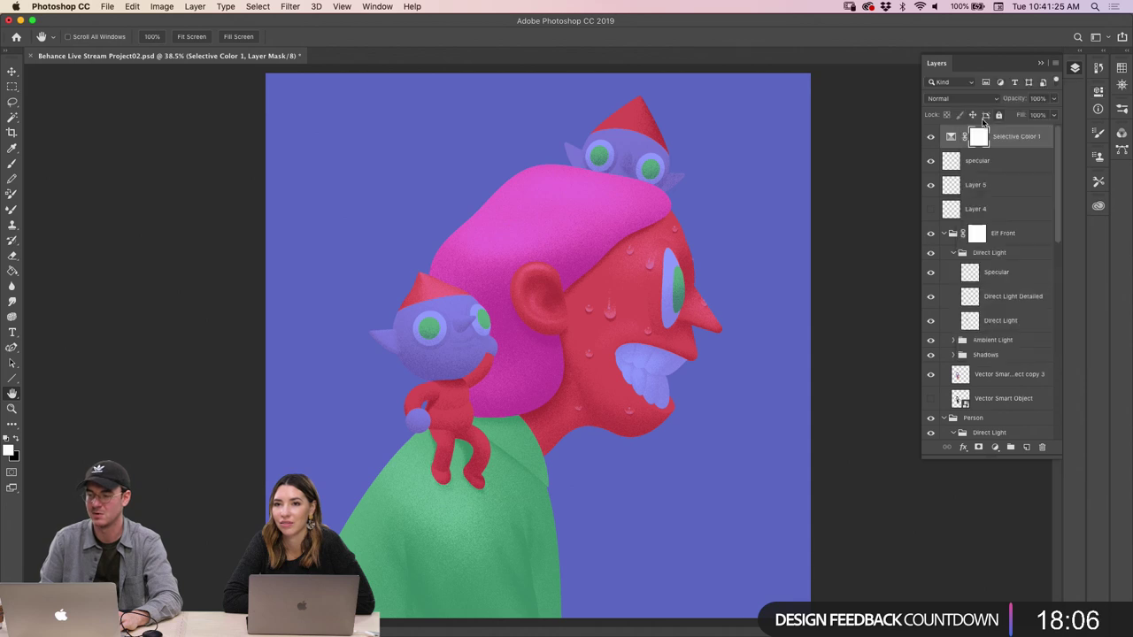
{"action": "left_click", "coordinate": [930, 137]}
{"action": "left_click", "coordinate": [961, 139]}
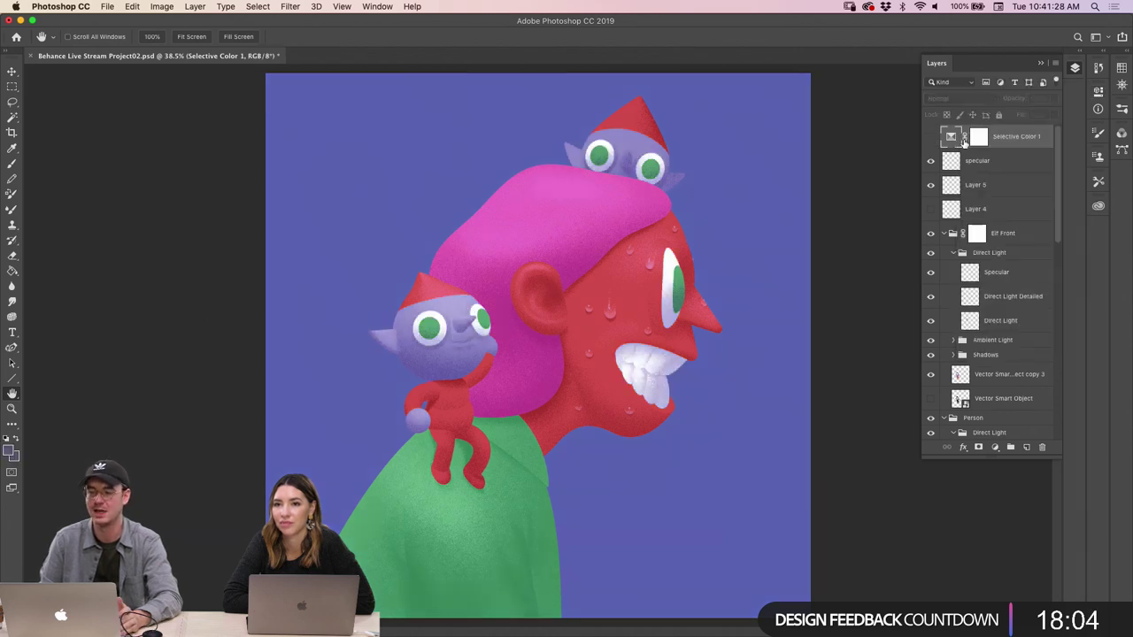
{"action": "left_click", "coordinate": [931, 209]}
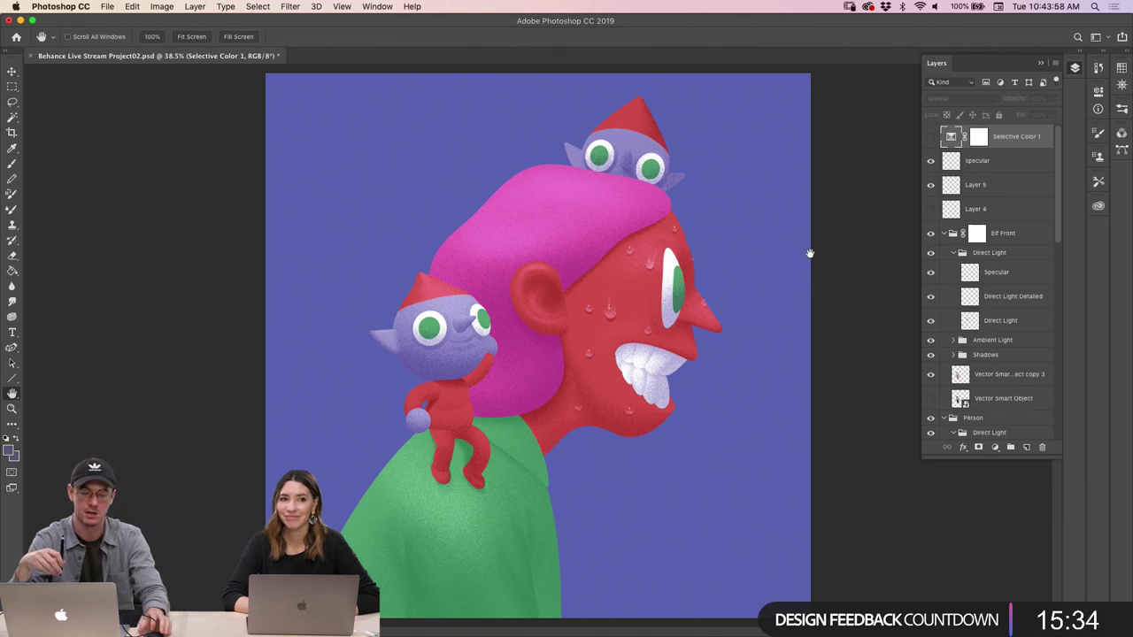
Examine the grainy shading on the hair, the person's face and both elves
{"action": "key", "text": "z"}
{"action": "mouse_move", "coordinate": [574, 298]}
{"action": "left_mouse_down"}
{"action": "mouse_move", "coordinate": [604, 307]}
{"action": "mouse_move", "coordinate": [581, 305]}
{"action": "mouse_move", "coordinate": [593, 306]}
{"action": "left_mouse_up"}
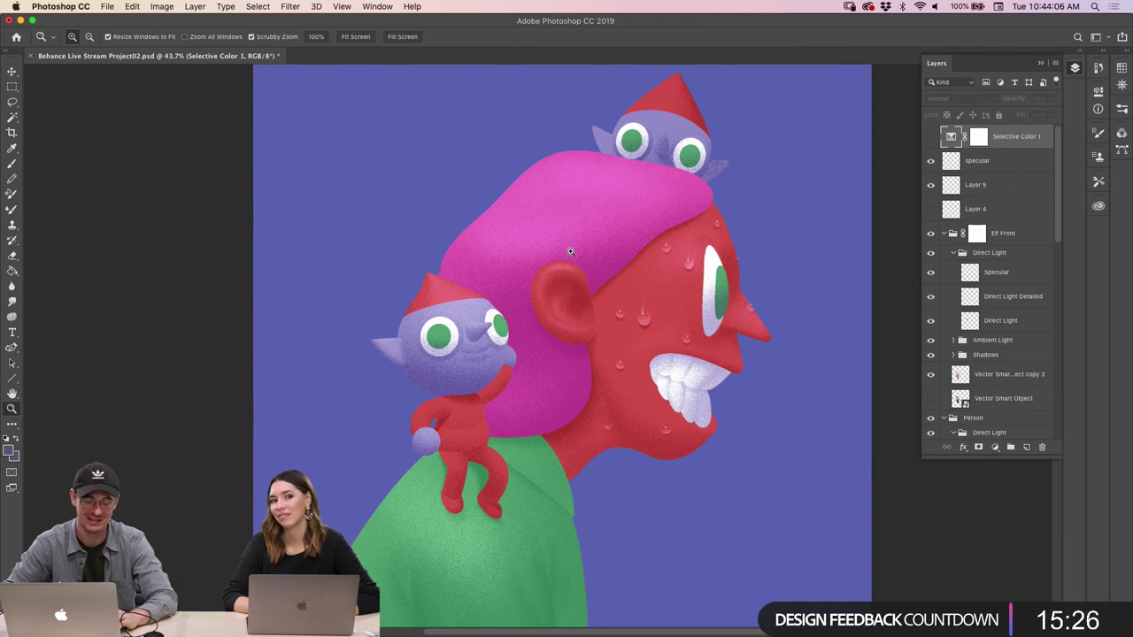
{"action": "scroll", "coordinate": [674, 329], "scroll_direction": "up", "scroll_amount": 2}
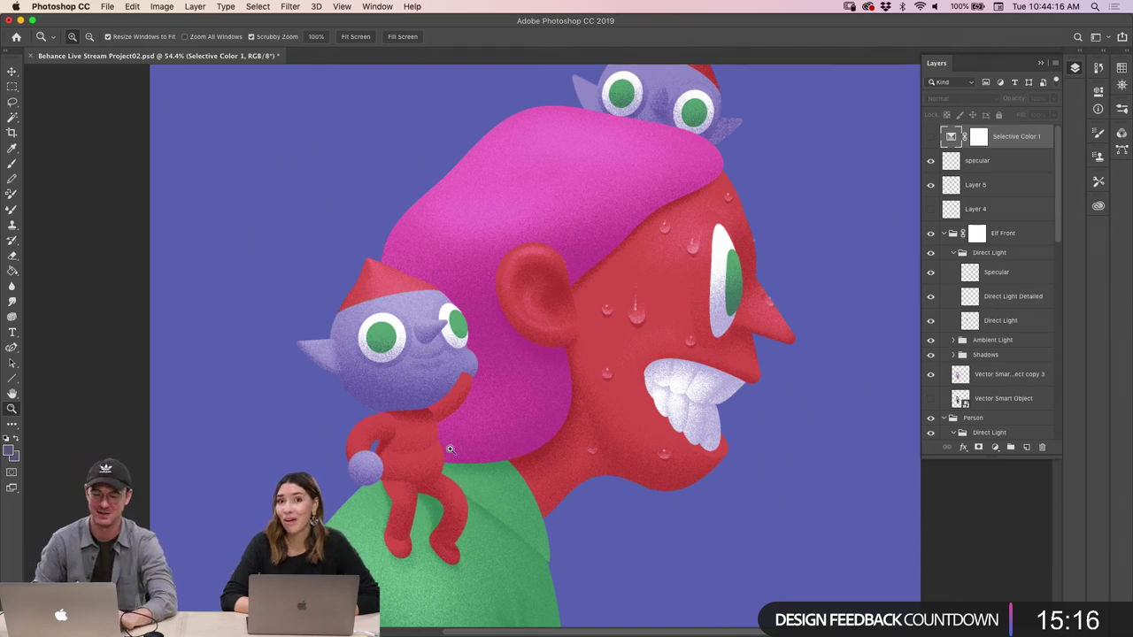
{"action": "left_click_drag", "start_coordinate": [694, 135], "coordinate": [602, 149]}
{"action": "left_click_drag", "start_coordinate": [440, 233], "coordinate": [501, 221]}
{"action": "left_click_drag", "start_coordinate": [776, 320], "coordinate": [626, 335]}
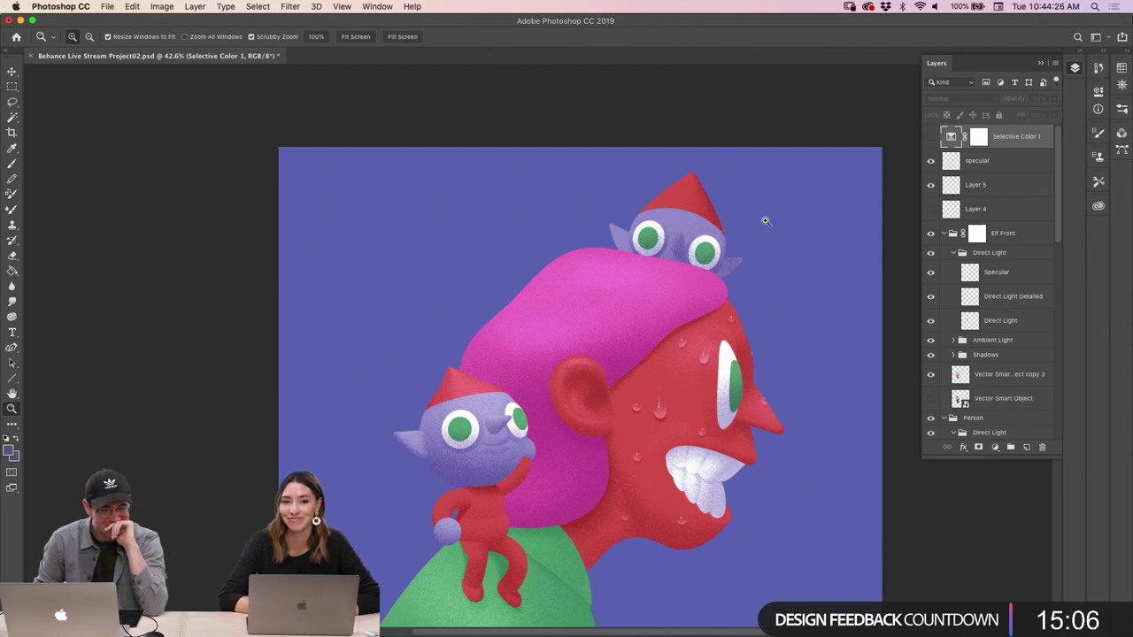
{"action": "key", "text": "space"}
{"action": "left_click_drag", "start_coordinate": [680, 236], "coordinate": [689, 263]}
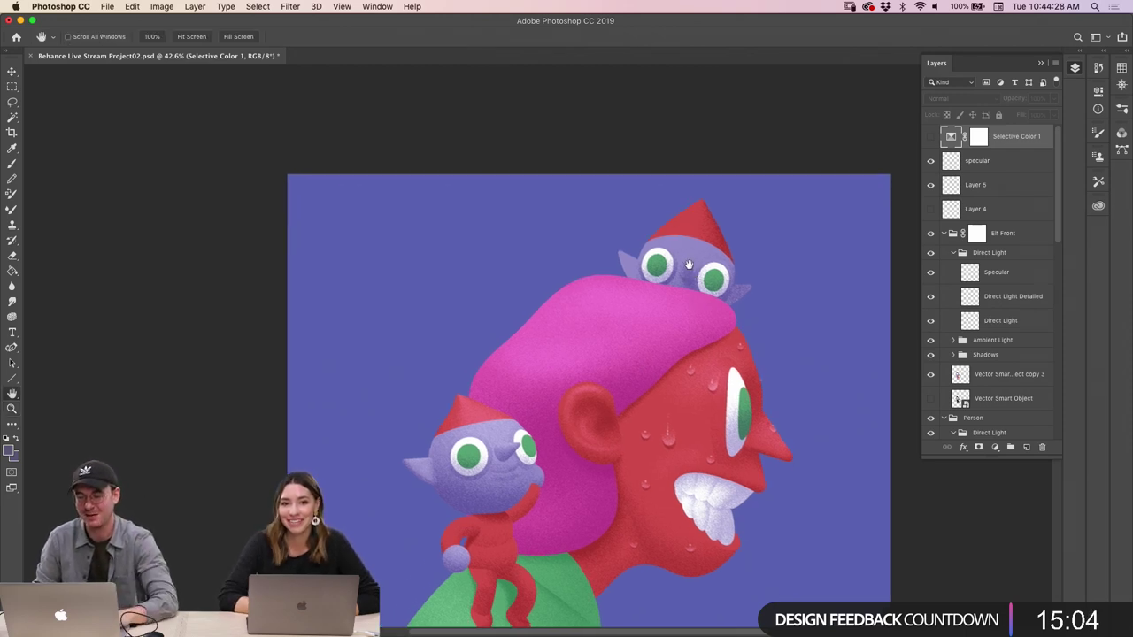
{"action": "key", "text": "z"}
Make the Elf Front group's Vector Smart Object layer active and inspect the rear elf's face up close
{"action": "left_click_drag", "start_coordinate": [686, 223], "coordinate": [819, 266]}
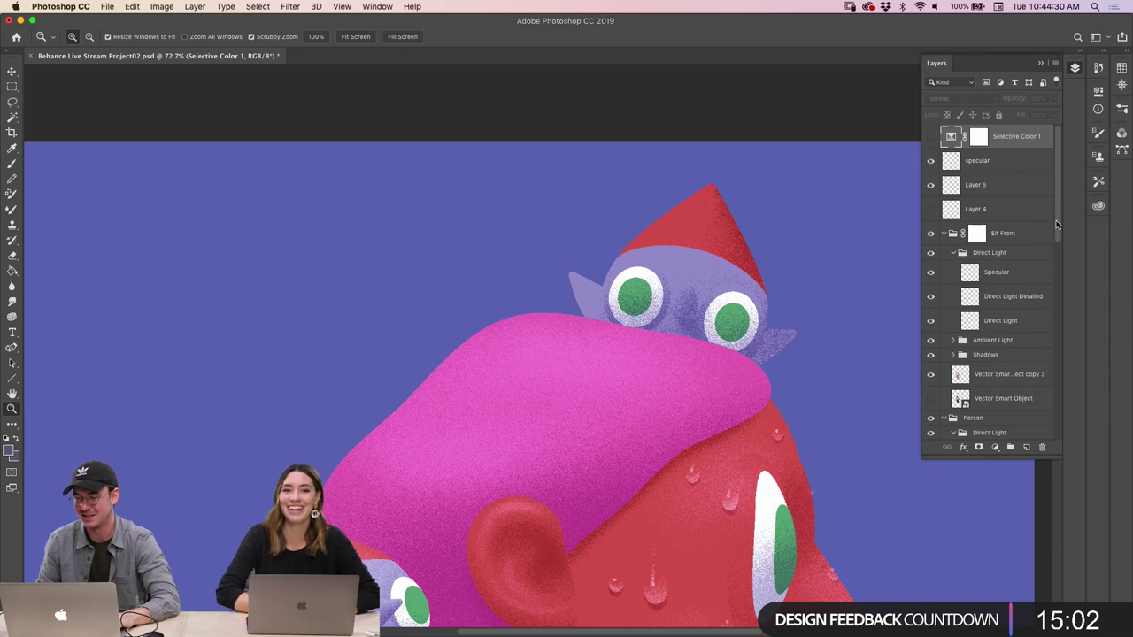
{"action": "scroll", "coordinate": [1055, 226], "scroll_direction": "down", "scroll_amount": 2}
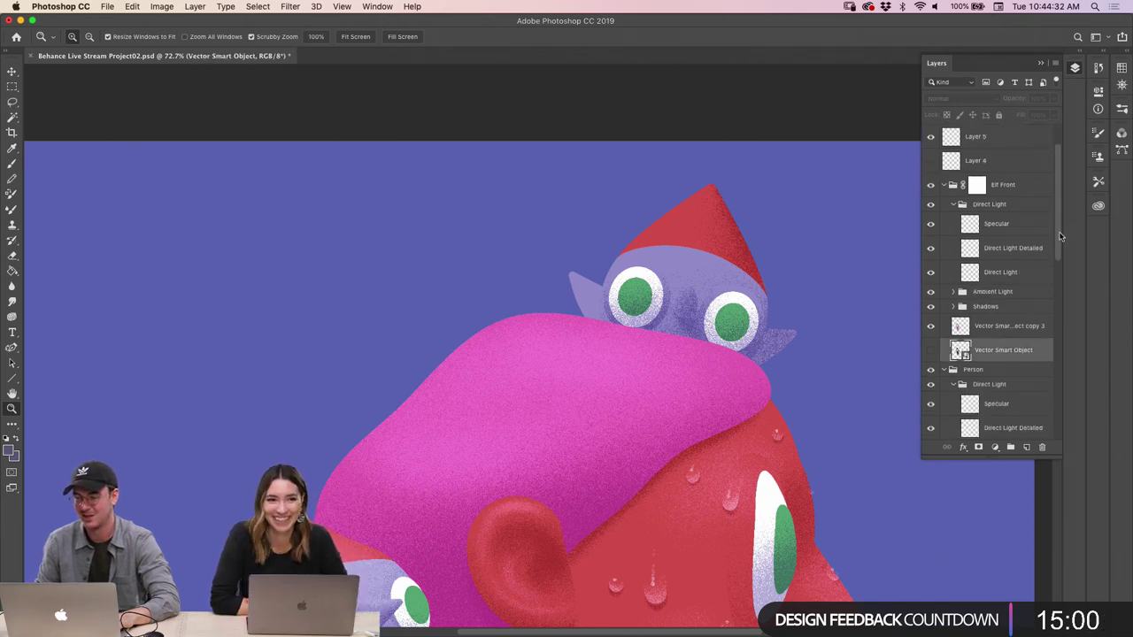
{"action": "scroll", "coordinate": [1060, 236], "scroll_direction": "up", "scroll_amount": 2}
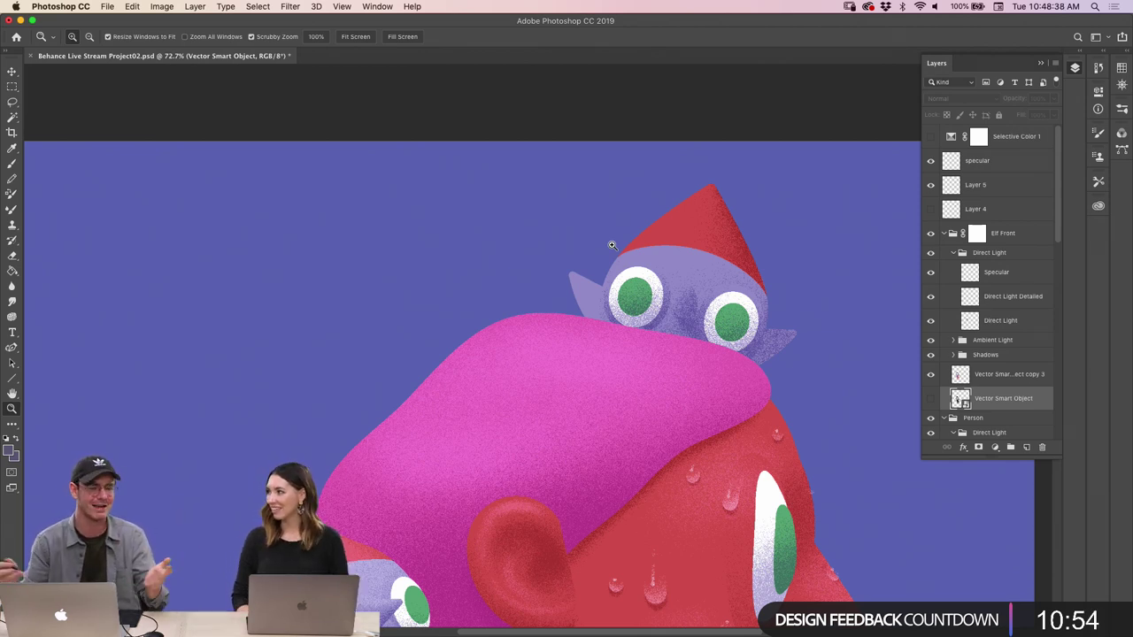
{"action": "left_click_drag", "start_coordinate": [659, 279], "coordinate": [716, 255]}
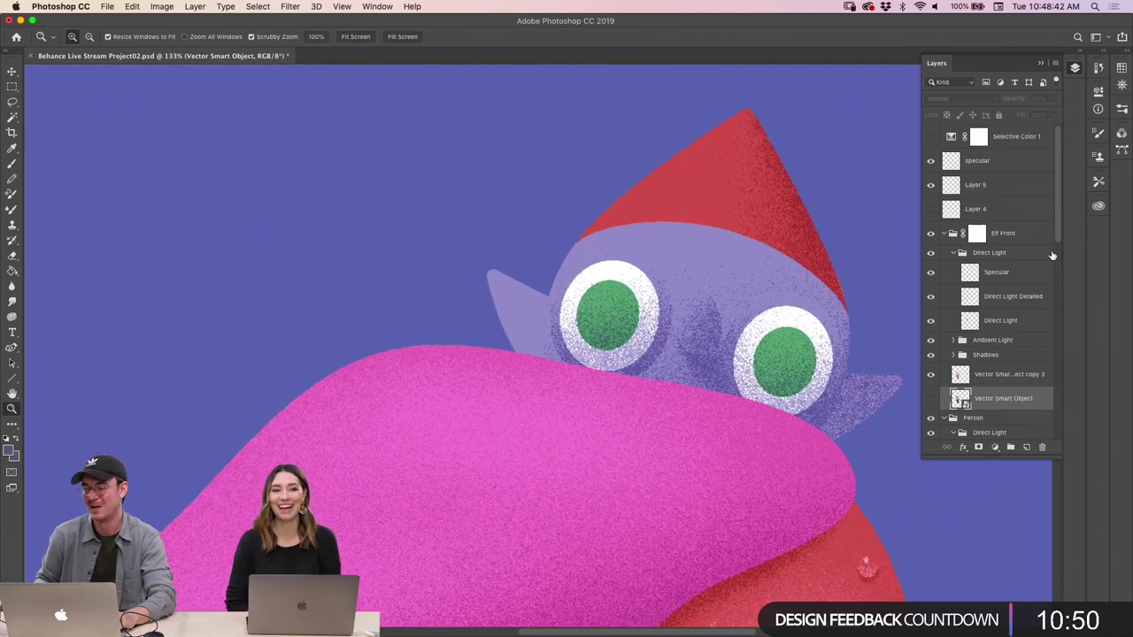
{"action": "scroll", "coordinate": [1057, 221], "scroll_direction": "down", "scroll_amount": 3}
{"action": "scroll", "coordinate": [1062, 239], "scroll_direction": "up", "scroll_amount": 3}
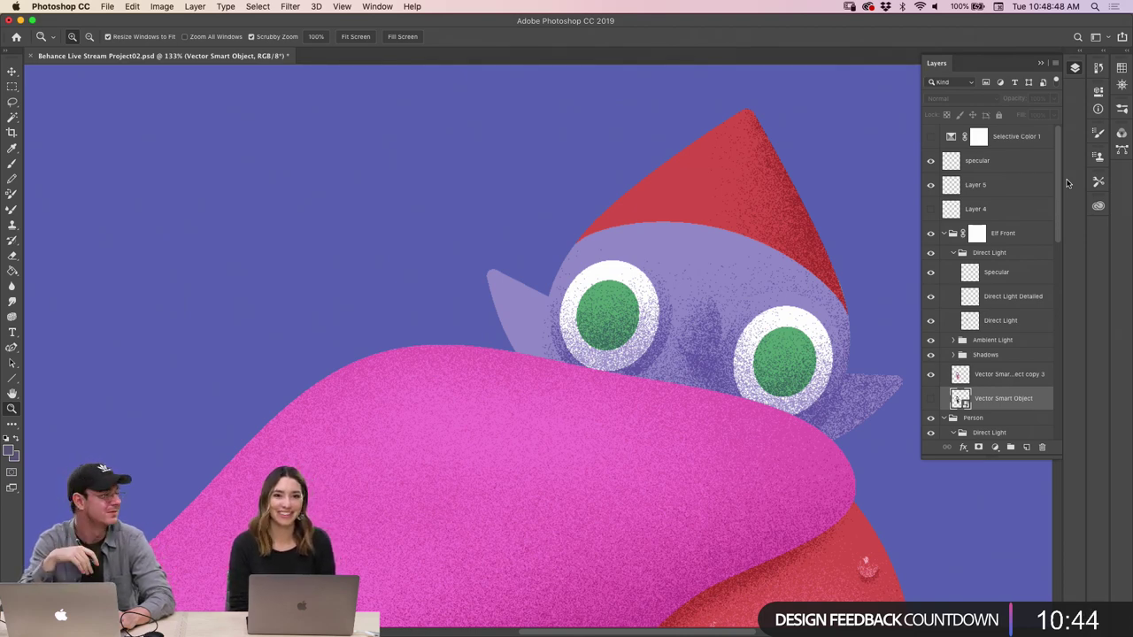
{"action": "left_click", "coordinate": [726, 293]}
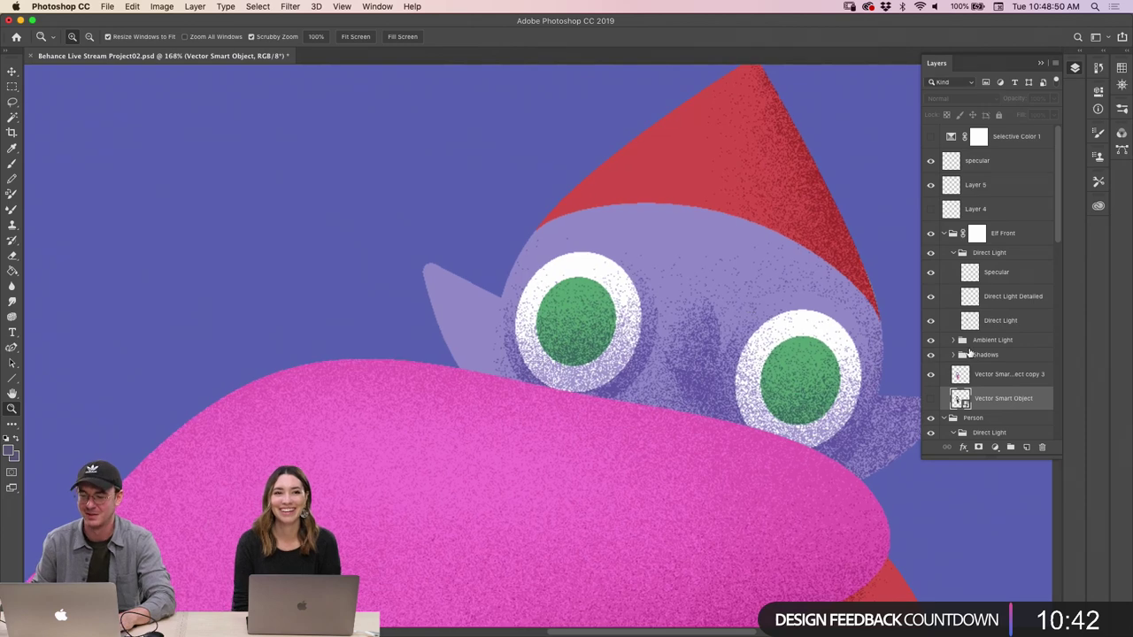
{"action": "key", "text": "w"}
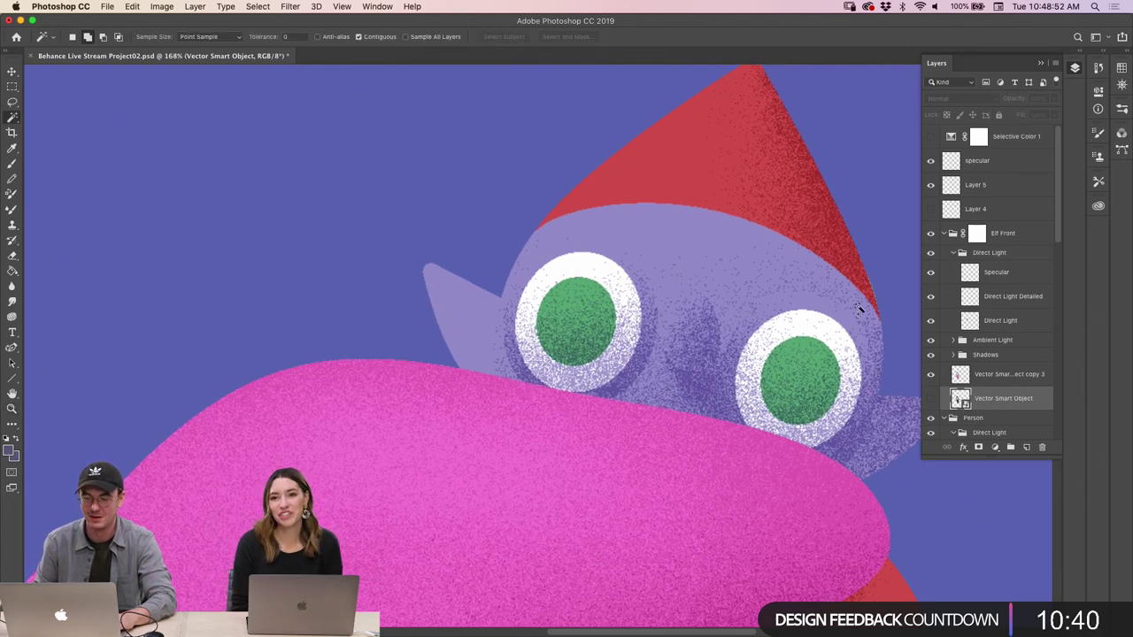
{"action": "key", "text": "z"}
{"action": "left_click_drag", "start_coordinate": [782, 387], "coordinate": [677, 355]}
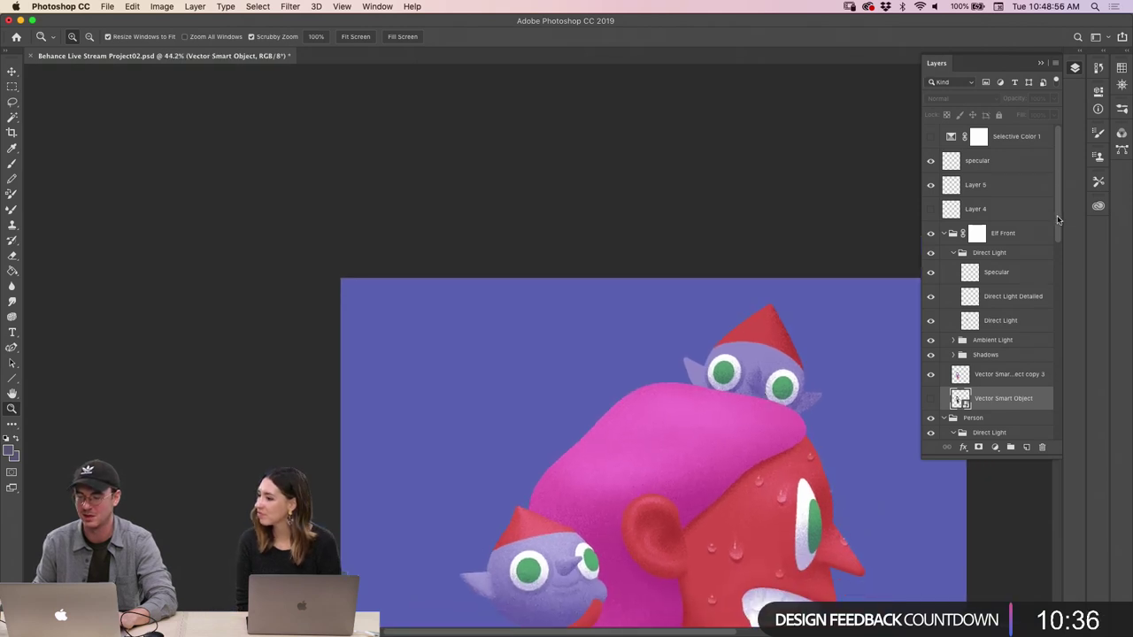
{"action": "scroll", "coordinate": [1056, 220], "scroll_direction": "down", "scroll_amount": 5}
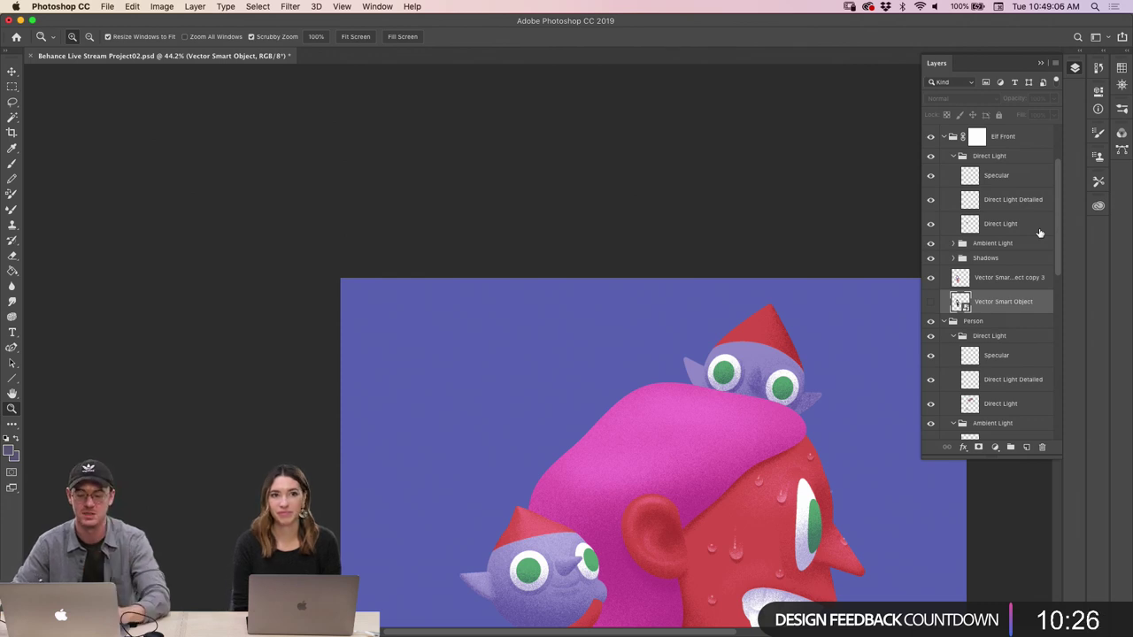
{"action": "key", "text": "g"}
{"action": "key", "text": "space"}
{"action": "left_click_drag", "start_coordinate": [671, 383], "coordinate": [614, 260]}
{"action": "key", "text": "super+space"}
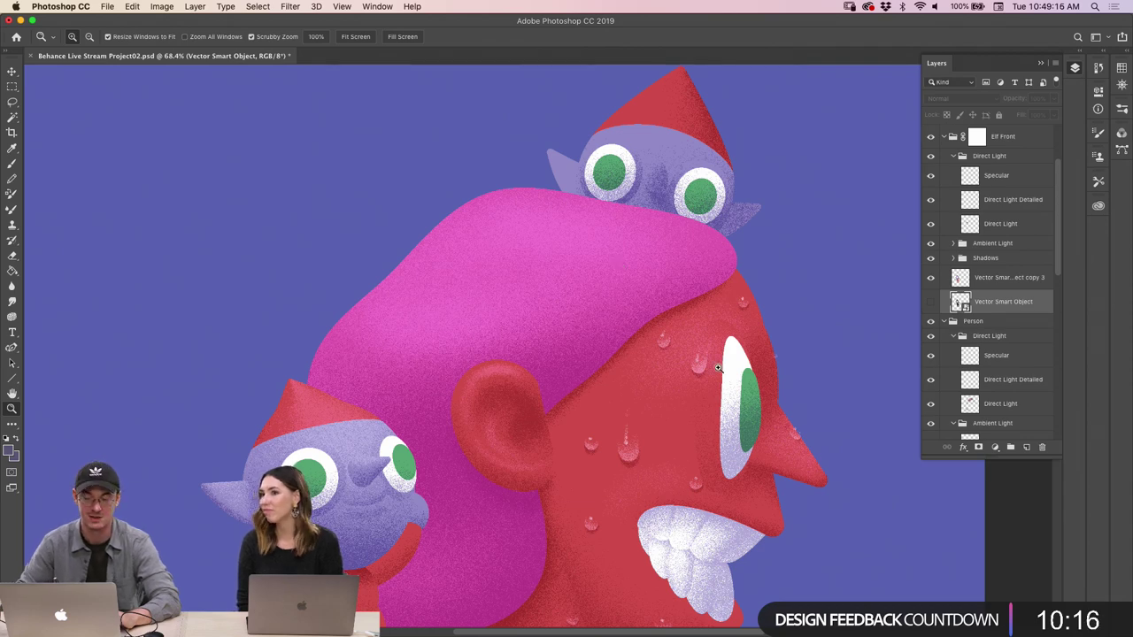
{"action": "scroll", "coordinate": [689, 390], "scroll_direction": "down", "scroll_amount": 3}
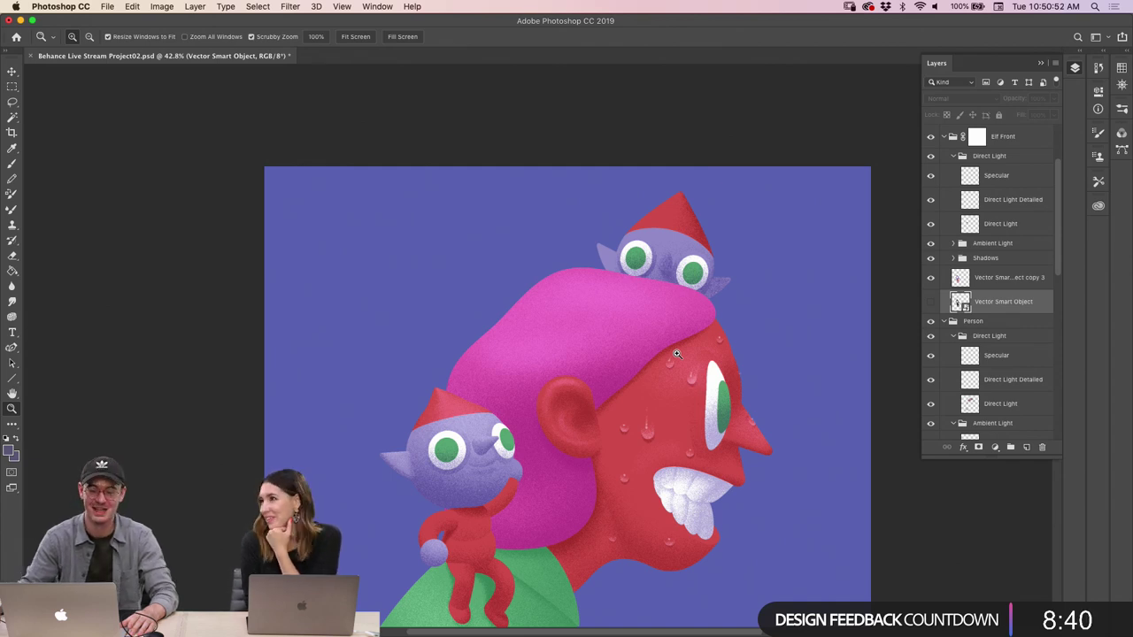
{"action": "left_click_drag", "start_coordinate": [513, 322], "coordinate": [496, 368]}
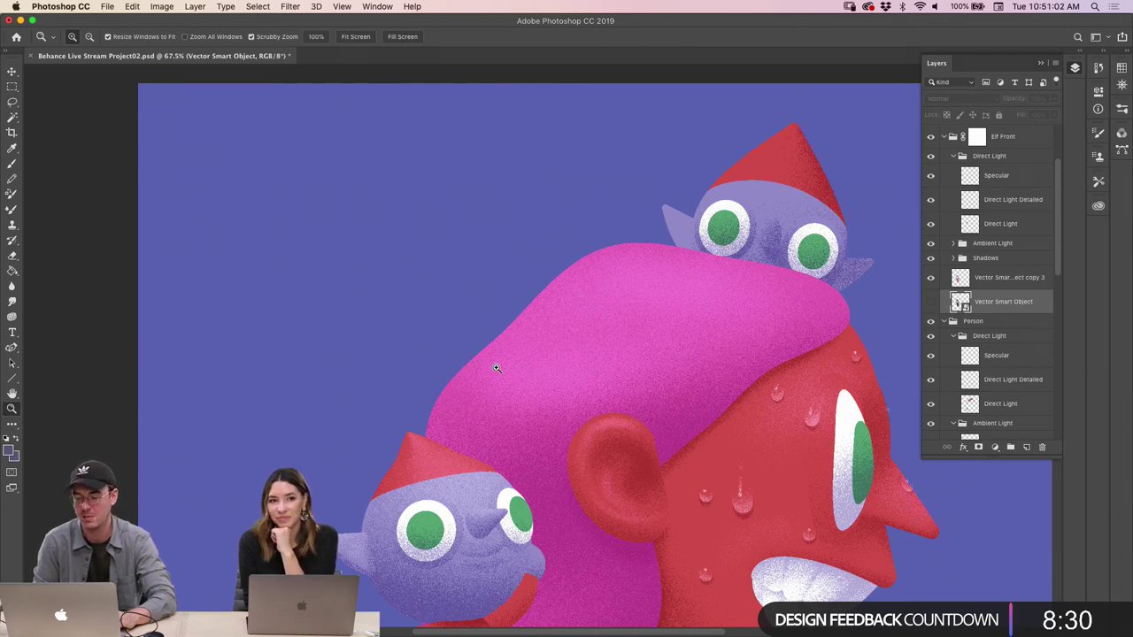
Examine the grainy shading on the hair, the ear and both elves up close
{"action": "key", "text": "space"}
{"action": "left_click_drag", "start_coordinate": [572, 412], "coordinate": [622, 249]}
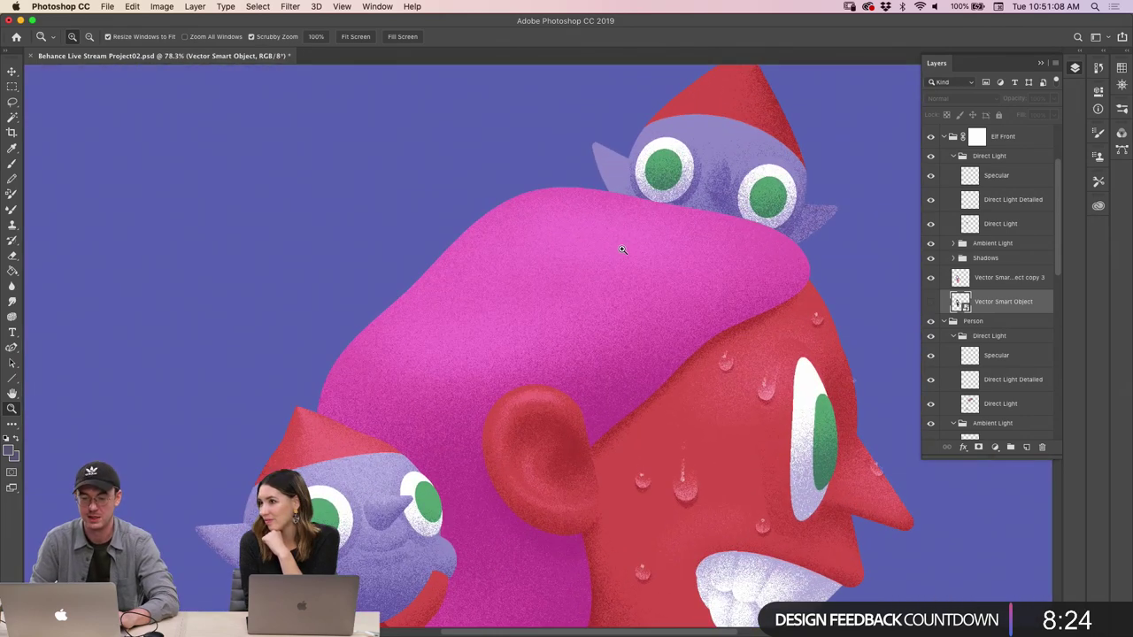
{"action": "left_click_drag", "start_coordinate": [617, 296], "coordinate": [634, 307]}
{"action": "key", "text": "b"}
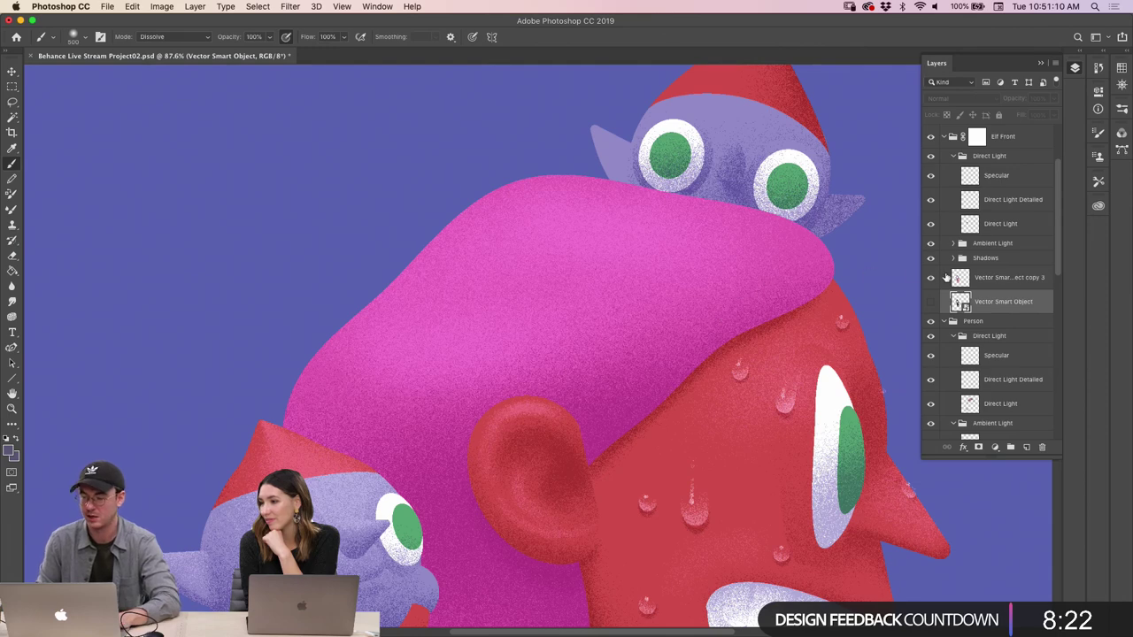
{"action": "scroll", "coordinate": [1058, 217], "scroll_direction": "up", "scroll_amount": 1}
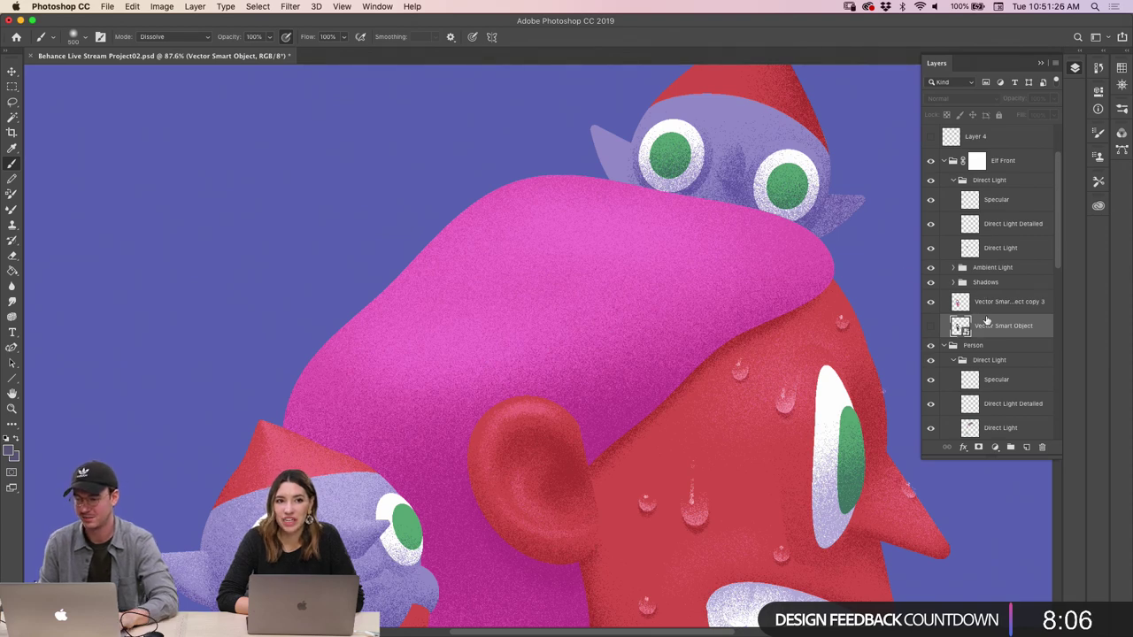
{"action": "left_click_drag", "start_coordinate": [1057, 246], "coordinate": [1050, 280]}
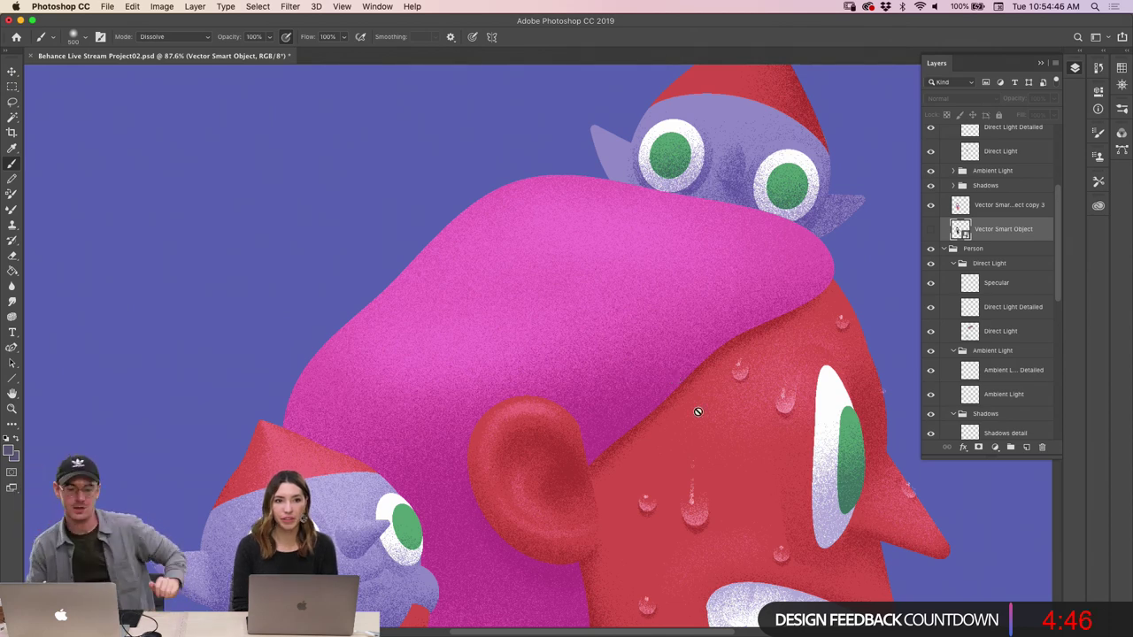
{"action": "key", "text": "space"}
{"action": "left_click_drag", "start_coordinate": [620, 371], "coordinate": [607, 357]}
{"action": "scroll", "coordinate": [575, 372], "scroll_direction": "down", "scroll_amount": 5}
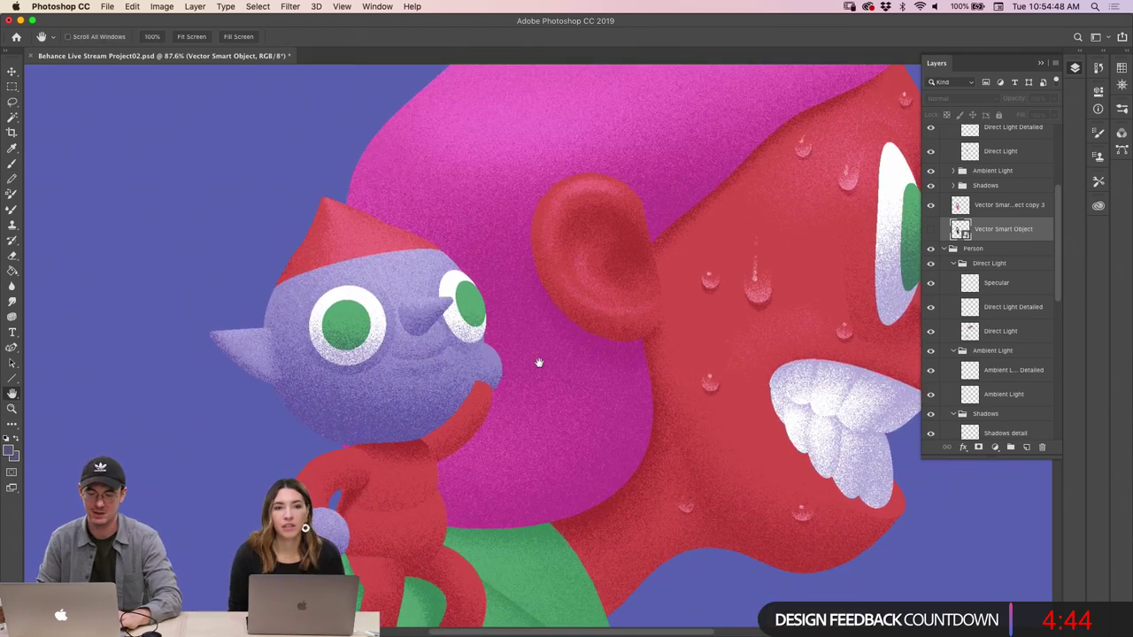
{"action": "key", "text": "z"}
{"action": "left_click", "coordinate": [543, 398]}
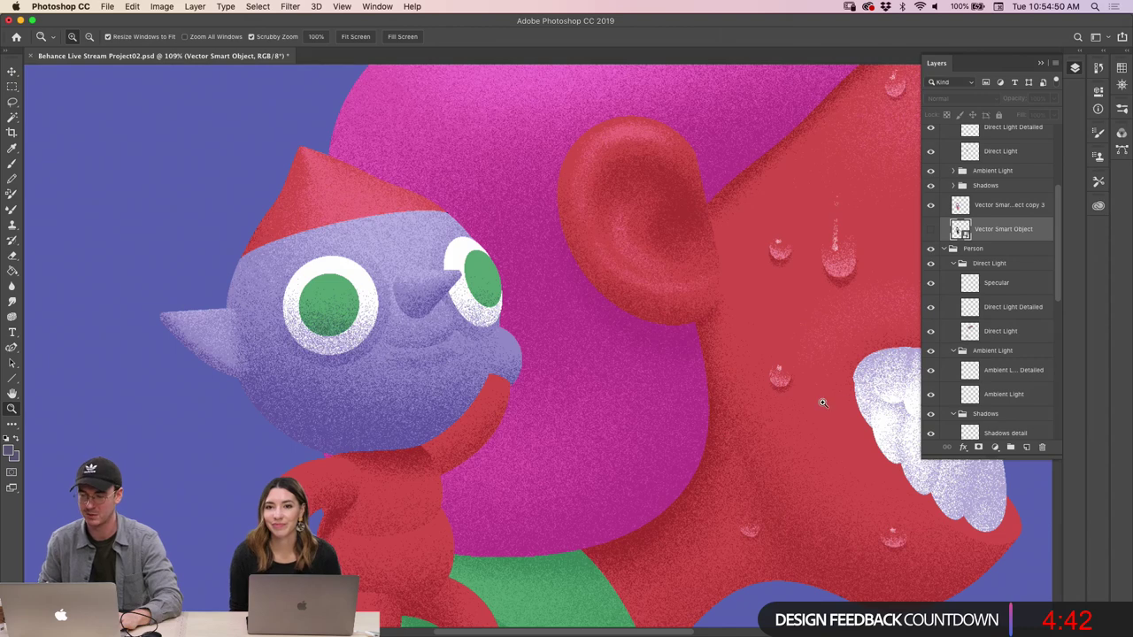
{"action": "scroll", "coordinate": [802, 405], "scroll_direction": "down", "scroll_amount": 3}
{"action": "left_click_drag", "start_coordinate": [1063, 244], "coordinate": [1045, 183]}
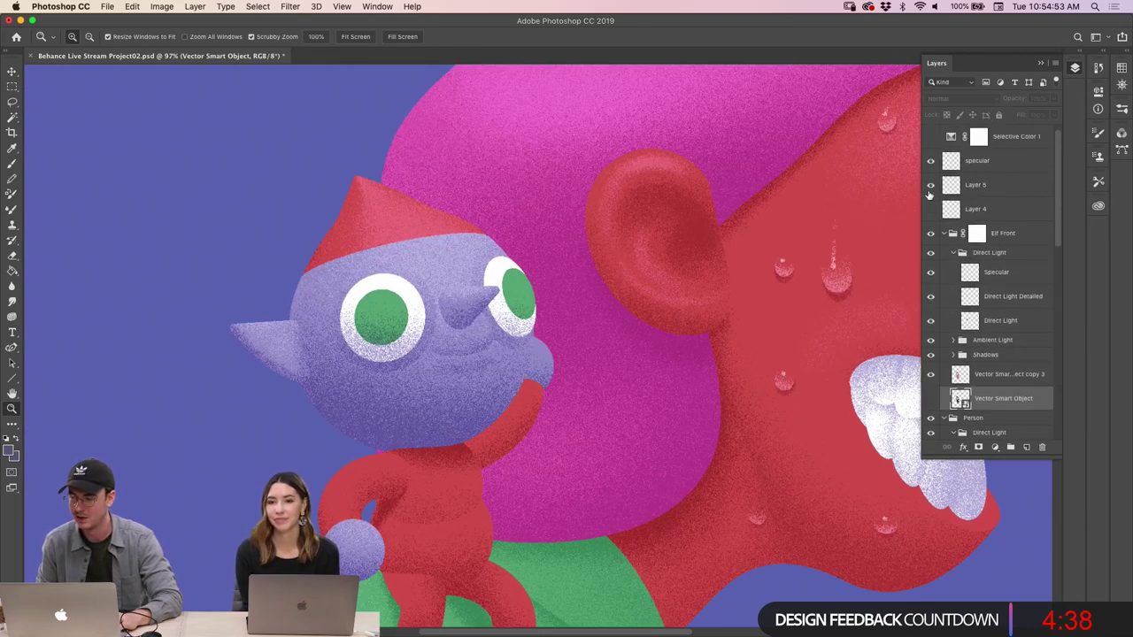
Look through the Elf Front, Person and Elf Back groups, then collapse the Person group and leave the Elf Front group expanded
{"action": "left_click", "coordinate": [943, 234]}
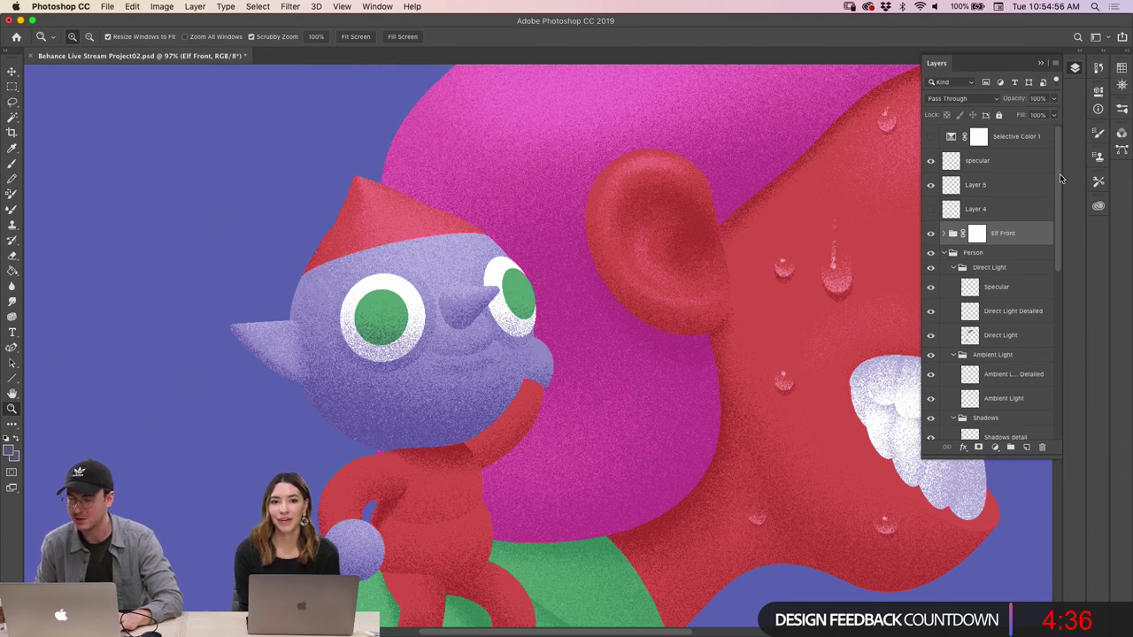
{"action": "left_click_drag", "start_coordinate": [1061, 264], "coordinate": [1052, 343]}
{"action": "scroll", "coordinate": [1053, 344], "scroll_direction": "down", "scroll_amount": 3}
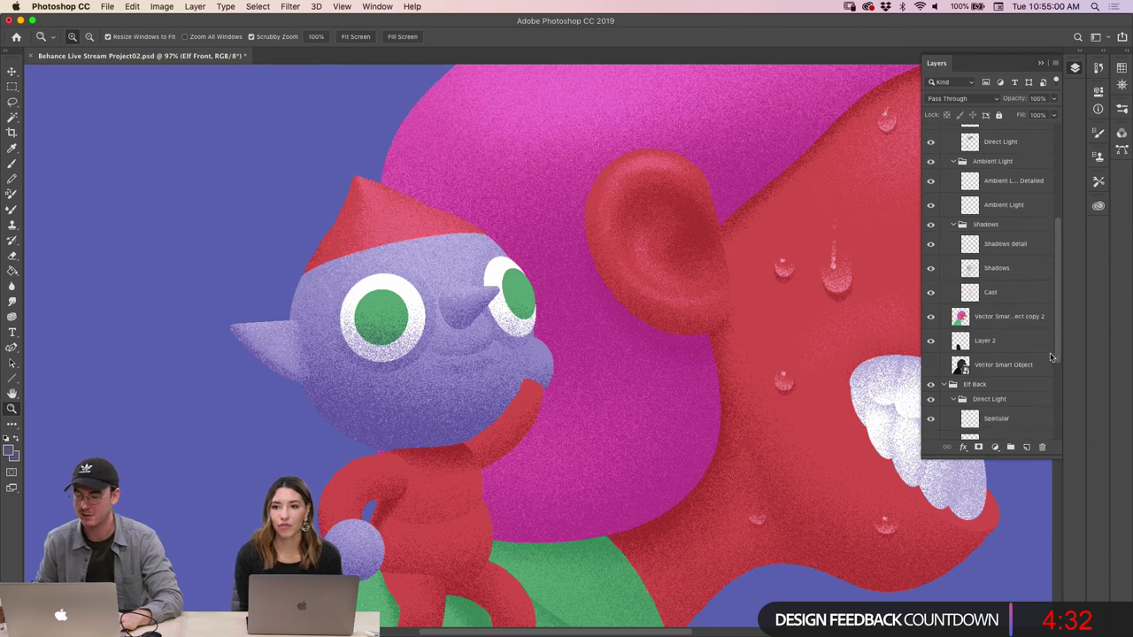
{"action": "left_click", "coordinate": [961, 343]}
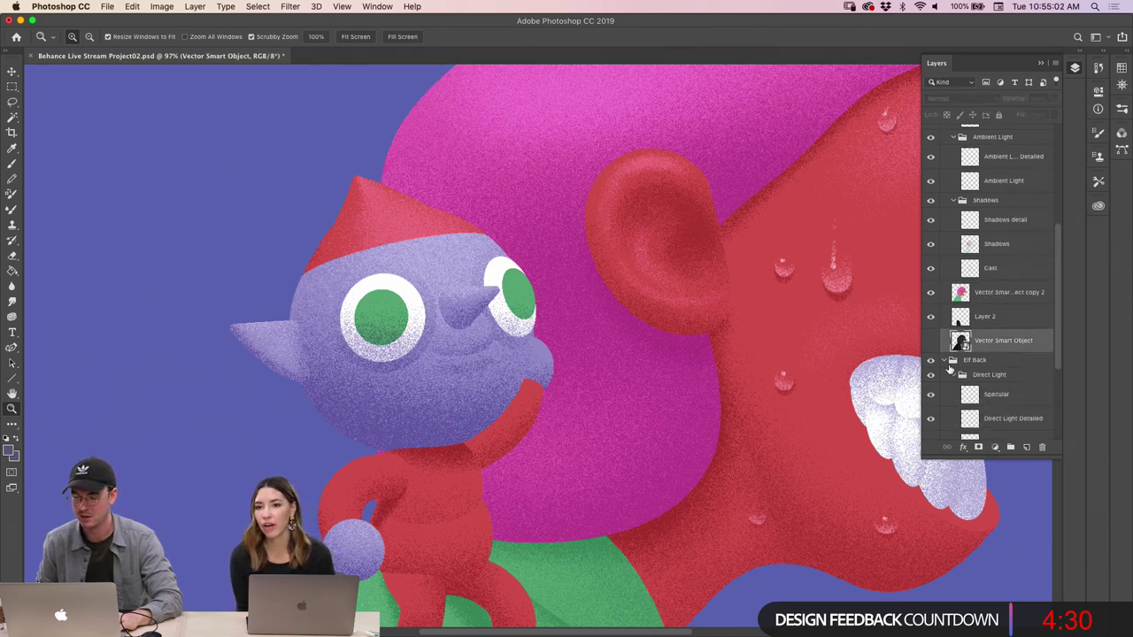
{"action": "scroll", "coordinate": [1055, 334], "scroll_direction": "down", "scroll_amount": 5}
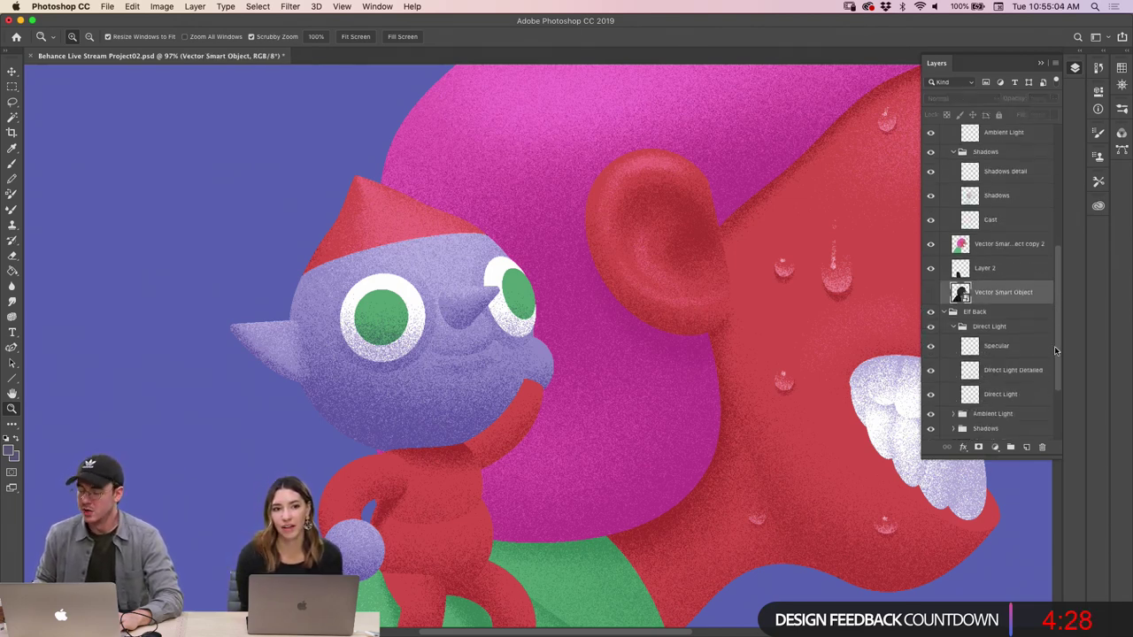
{"action": "left_click_drag", "start_coordinate": [1057, 366], "coordinate": [1063, 249]}
{"action": "scroll", "coordinate": [1059, 297], "scroll_direction": "up", "scroll_amount": 2}
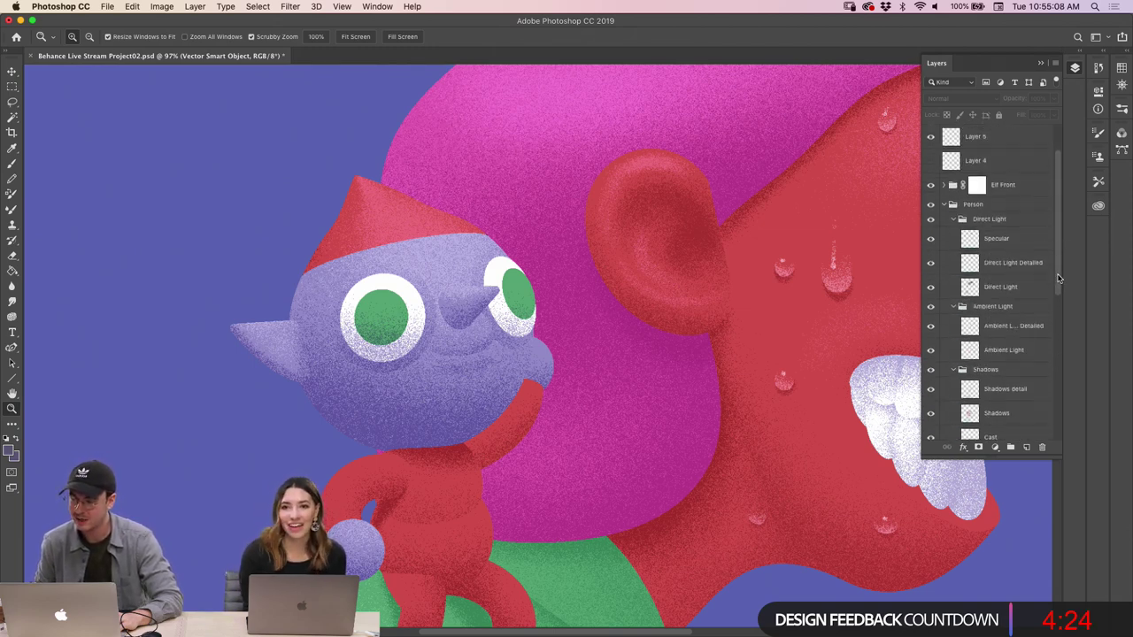
{"action": "left_click", "coordinate": [945, 204]}
{"action": "left_click", "coordinate": [944, 185]}
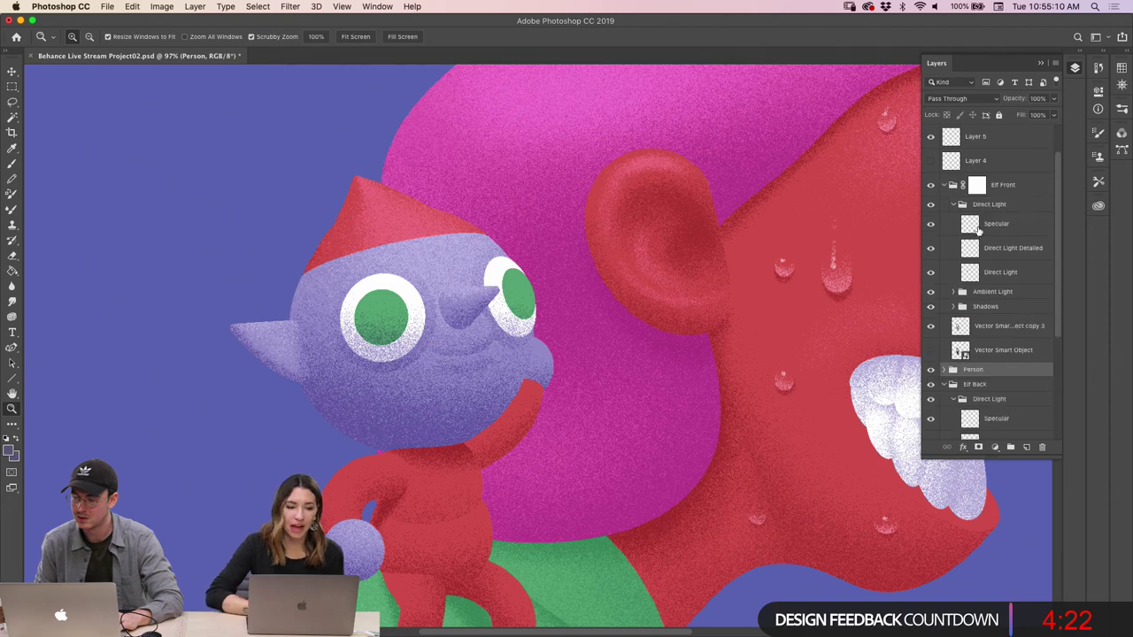
Select the front elf's face area with the Magic Wand on the Elf Front group's Vector Smart Object layer
{"action": "left_click", "coordinate": [962, 352]}
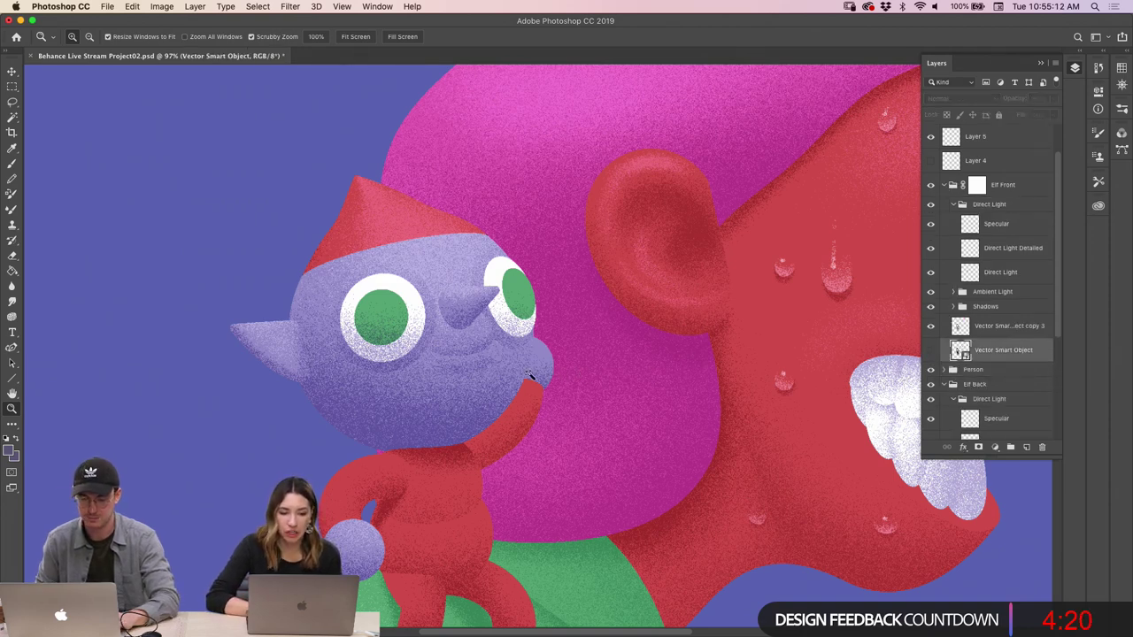
{"action": "key", "text": "w"}
{"action": "left_click", "coordinate": [423, 434]}
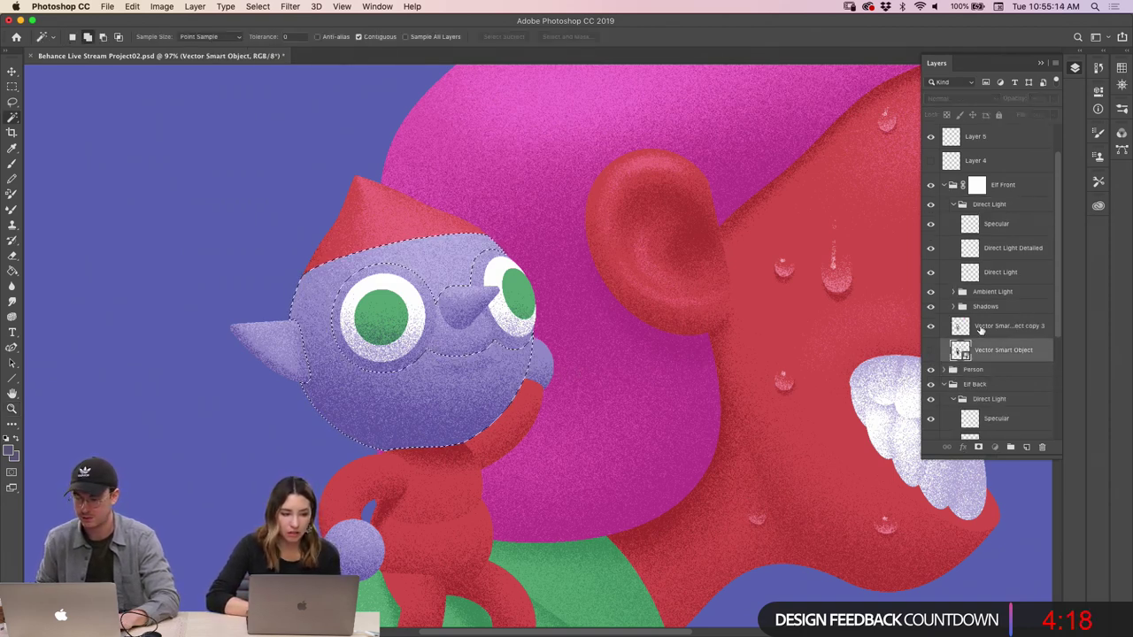
Sample the front elf's light purple skin colour from the Vector Smart Object copy 3 layer
{"action": "key", "text": "alt+bracketright"}
{"action": "key", "text": "i"}
{"action": "left_click", "coordinate": [467, 270]}
{"action": "left_click_drag", "start_coordinate": [447, 266], "coordinate": [444, 267]}
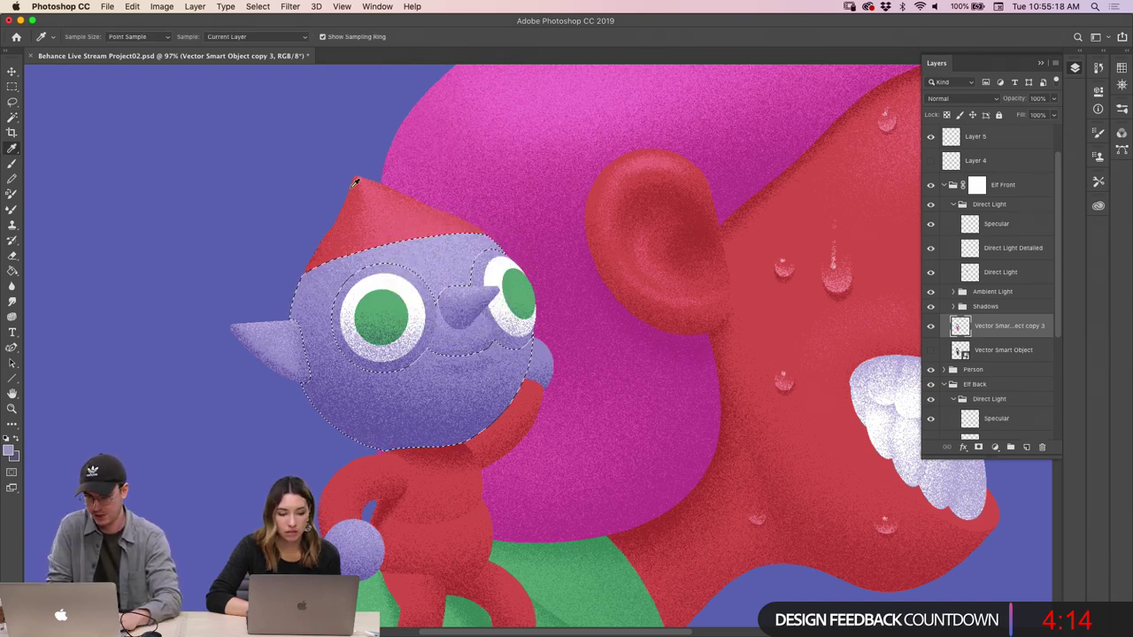
{"action": "left_click_drag", "start_coordinate": [448, 261], "coordinate": [450, 261]}
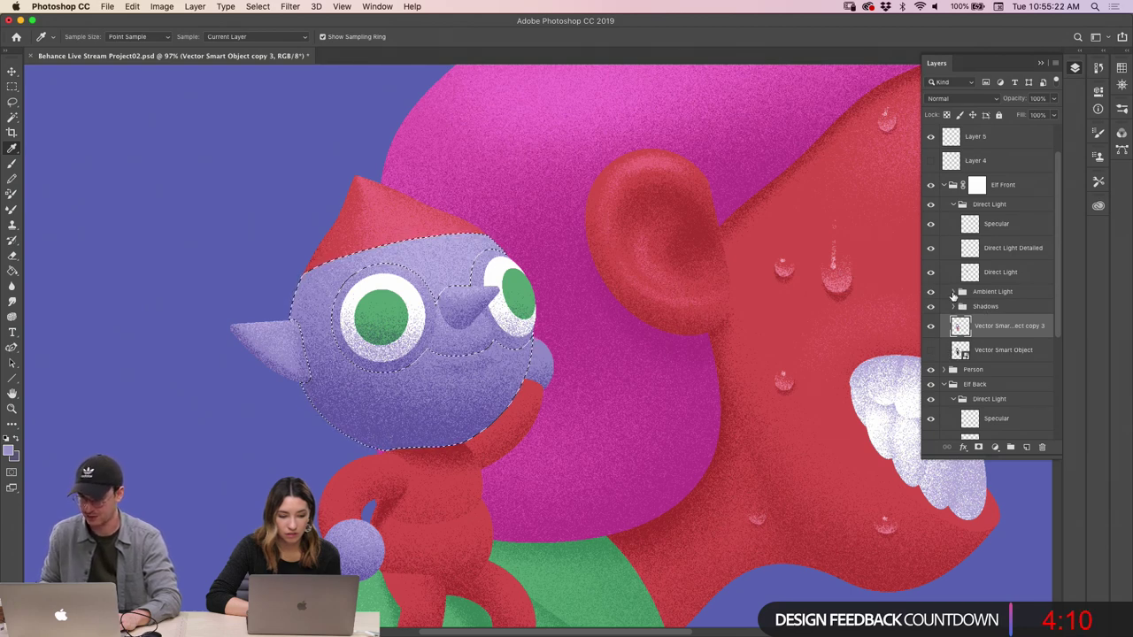
Make the Ambient Light layer in the Elf Front group active and reduce the Dissolve brush to 200 px
{"action": "left_click", "coordinate": [953, 292]}
{"action": "scroll", "coordinate": [1058, 292], "scroll_direction": "down", "scroll_amount": 1}
{"action": "left_click", "coordinate": [973, 312]}
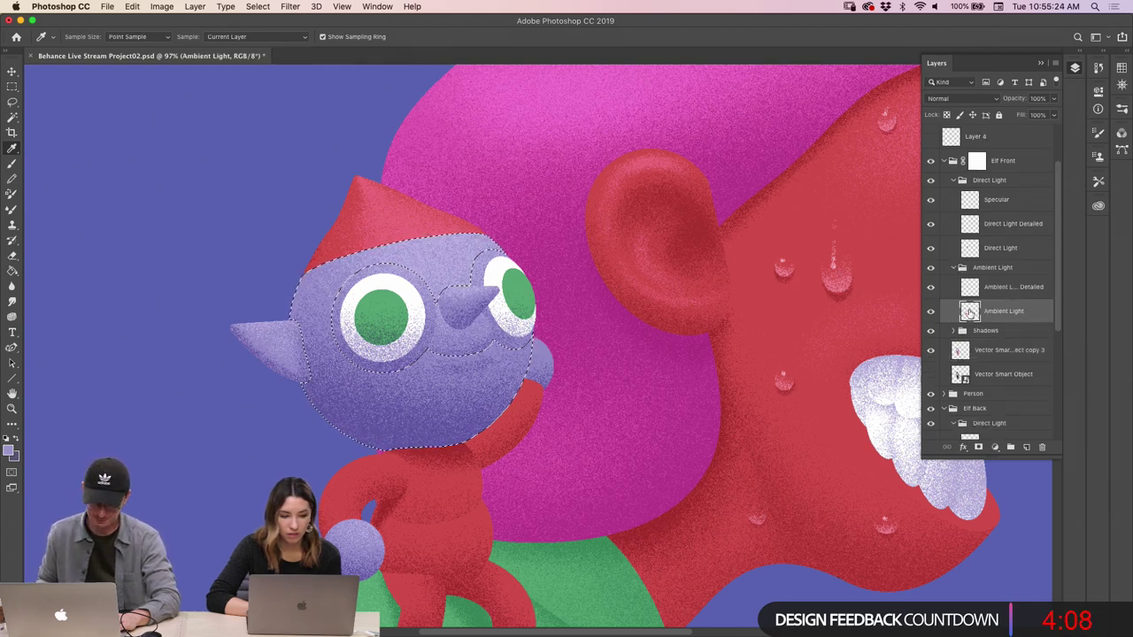
{"action": "key", "text": "b"}
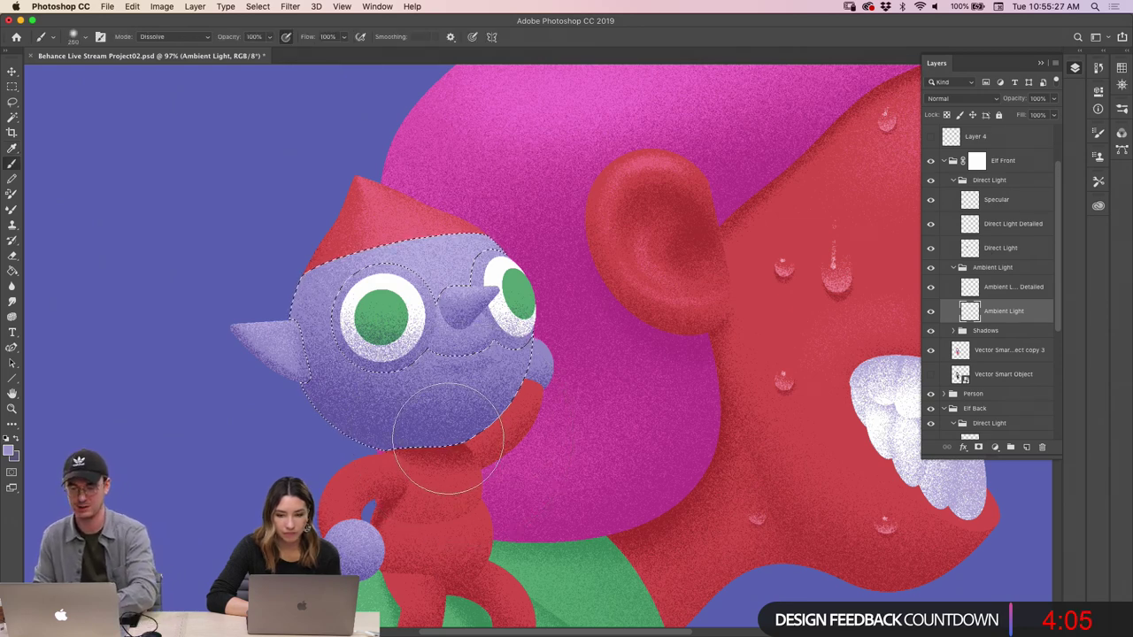
{"action": "key", "text": "bracketleft"}
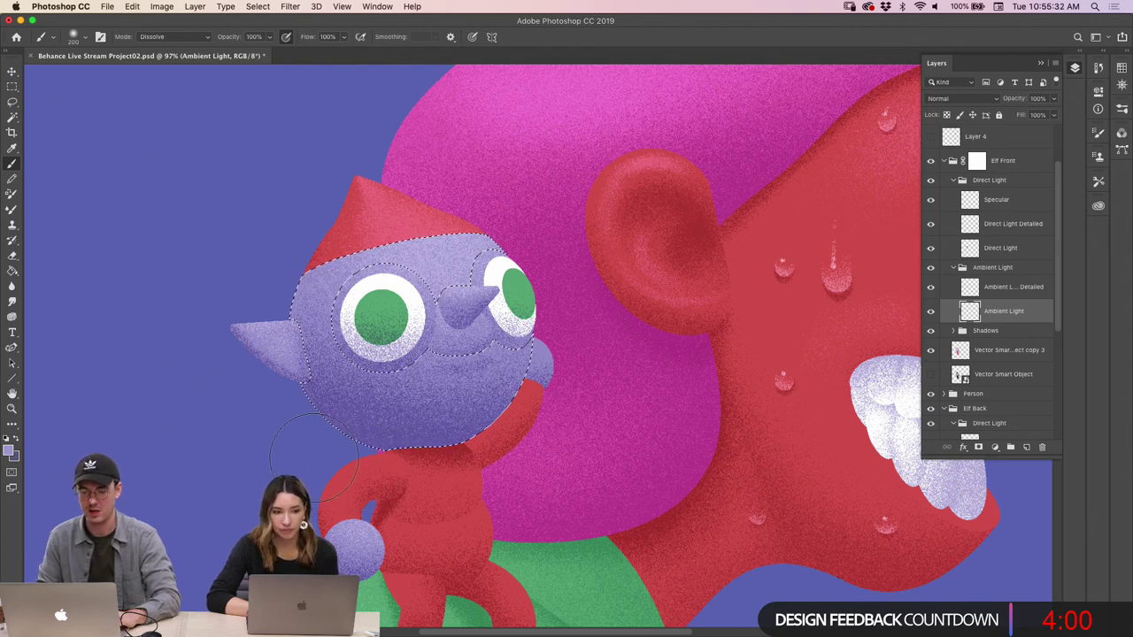
Sample the front elf's red body colour from the Vector Smart Object copy 3 layer and return to the Ambient Light layer
{"action": "key", "text": "z"}
{"action": "scroll", "coordinate": [495, 473], "scroll_direction": "down", "scroll_amount": 5}
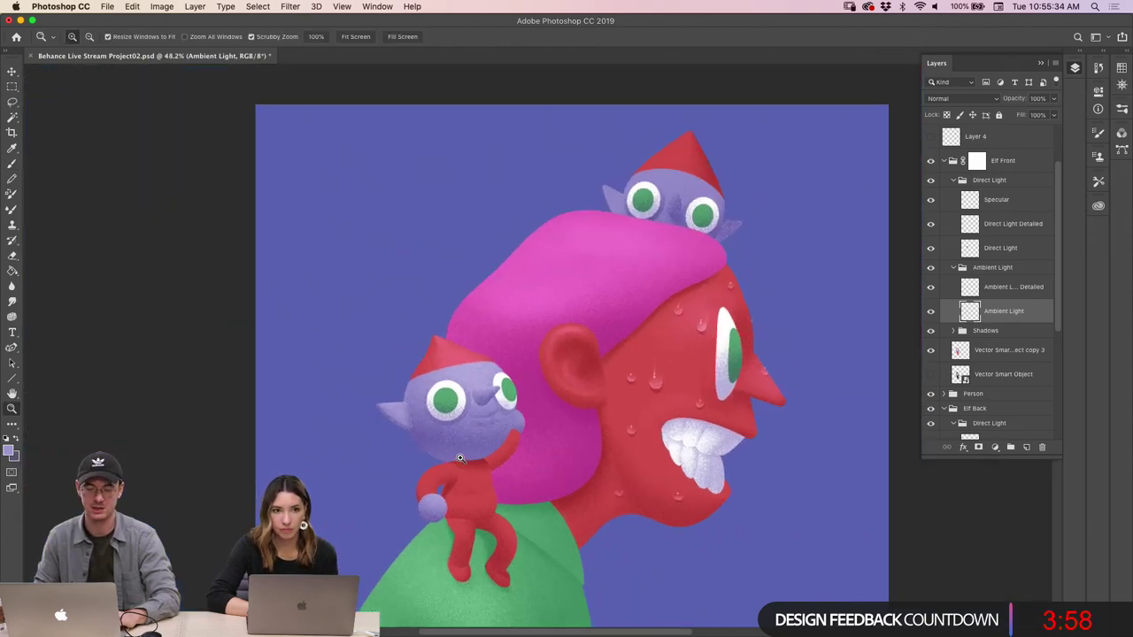
{"action": "scroll", "coordinate": [496, 474], "scroll_direction": "up", "scroll_amount": 4}
{"action": "scroll", "coordinate": [496, 474], "scroll_direction": "down", "scroll_amount": 3}
{"action": "scroll", "coordinate": [423, 456], "scroll_direction": "up", "scroll_amount": 5}
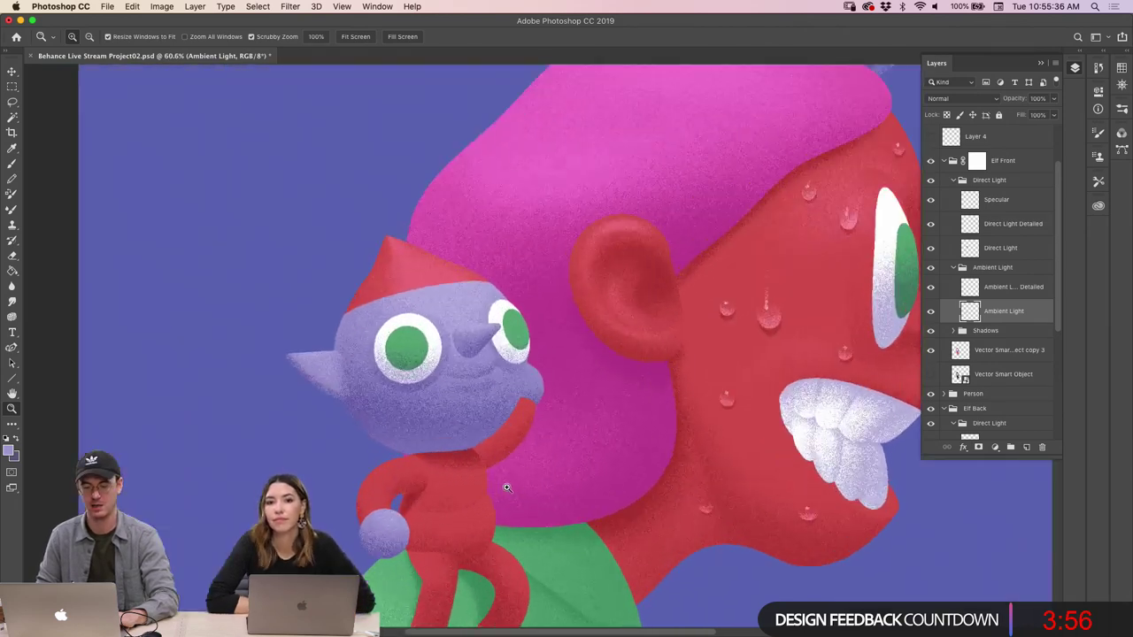
{"action": "key", "text": "b"}
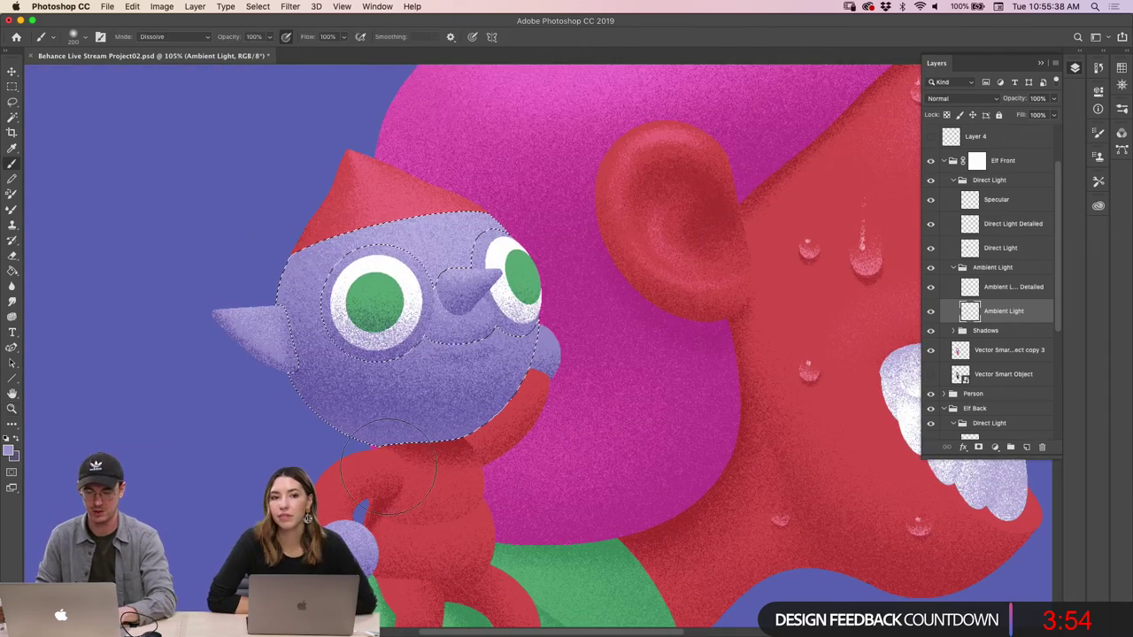
{"action": "key", "text": "i"}
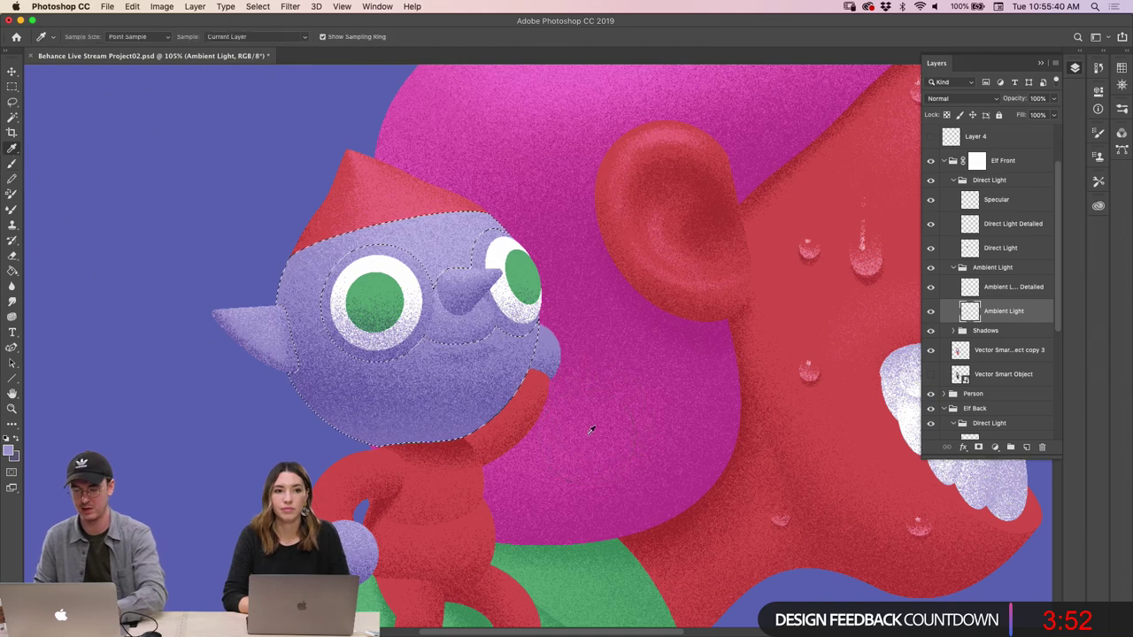
{"action": "left_click", "coordinate": [959, 351]}
{"action": "left_click", "coordinate": [460, 478]}
{"action": "left_click", "coordinate": [970, 310]}
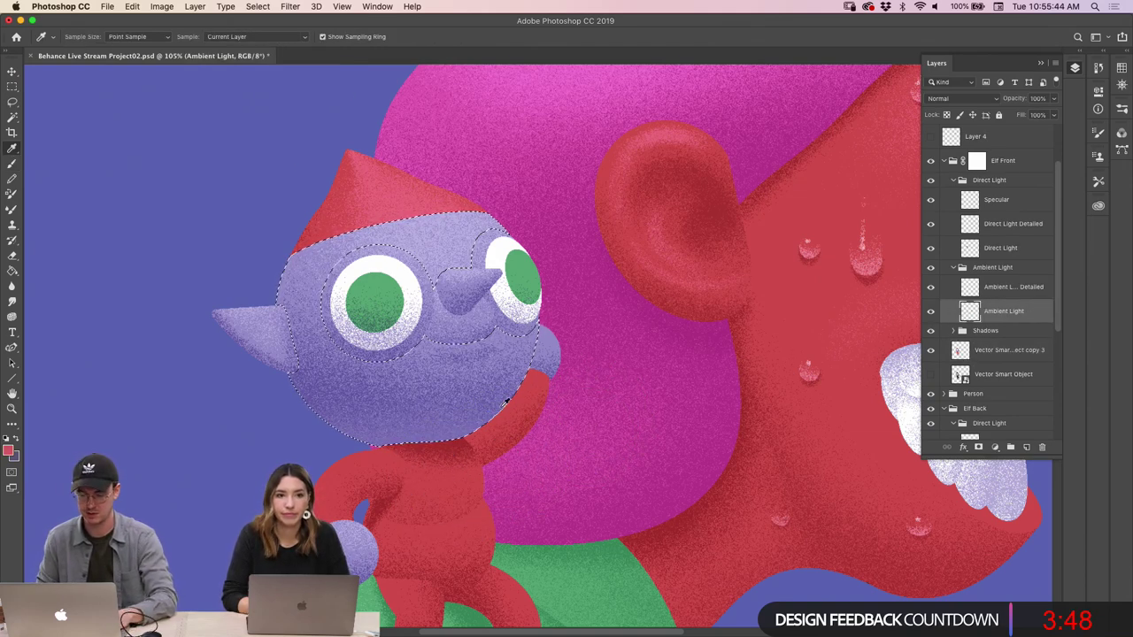
Paint grainy red bounce light along the front elf's chin with a 100 px Dissolve brush, then drop the selection
{"action": "key", "text": "b"}
{"action": "key", "text": "bracketleft"}
{"action": "key", "text": "bracketleft"}
{"action": "key", "text": "bracketleft"}
{"action": "key", "text": "bracketleft"}
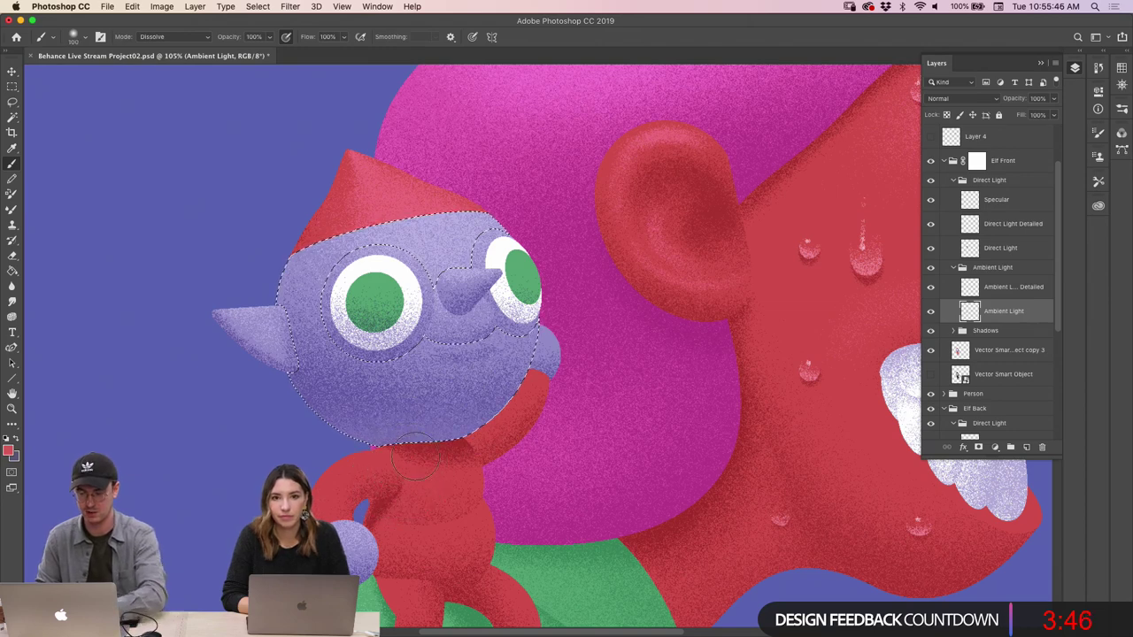
{"action": "key", "text": "ctrl+d"}
Select the front elf's nose with the Magic Wand on the Elf Front group's Vector Smart Object layer
{"action": "key", "text": "z"}
{"action": "left_click_drag", "start_coordinate": [531, 465], "coordinate": [488, 490]}
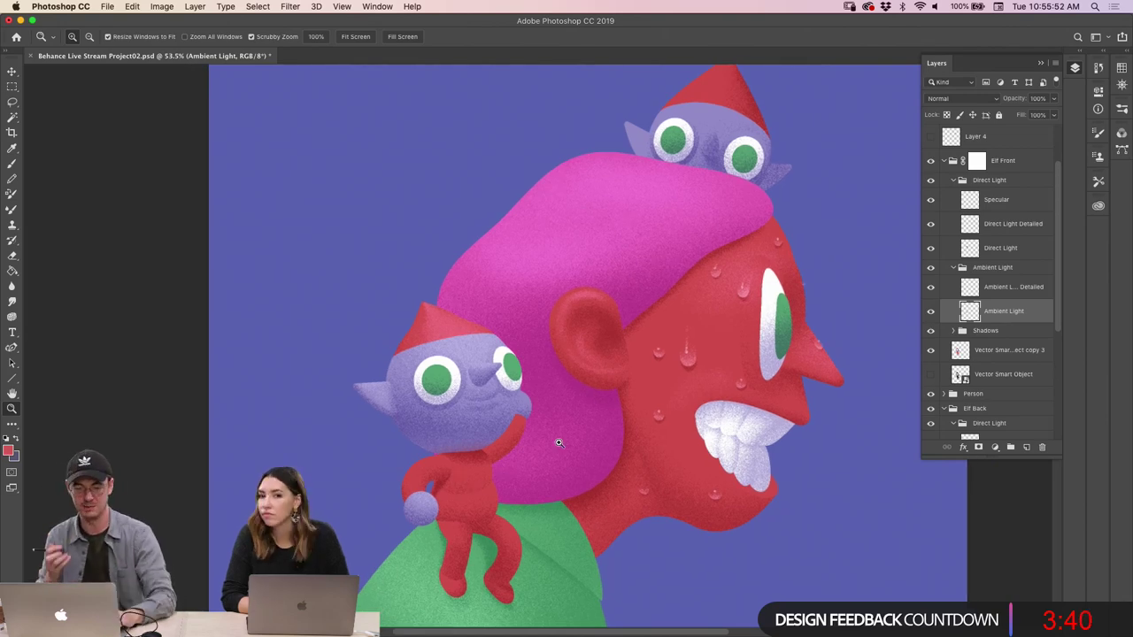
{"action": "left_click_drag", "start_coordinate": [559, 442], "coordinate": [892, 306]}
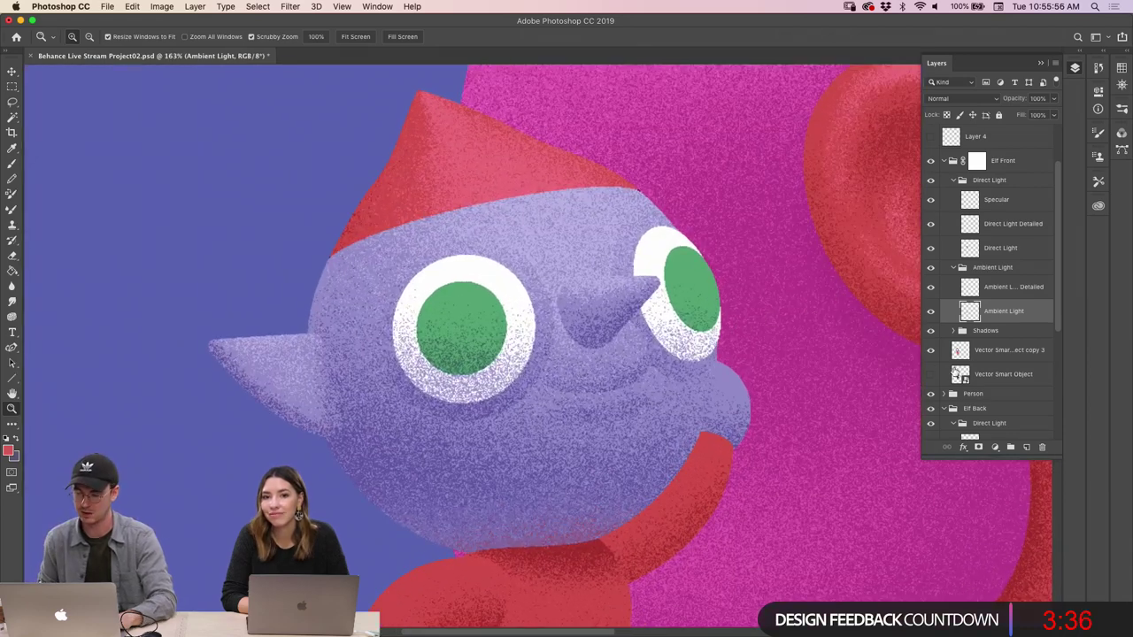
{"action": "left_click", "coordinate": [796, 379], "text": "super"}
{"action": "key", "text": "w"}
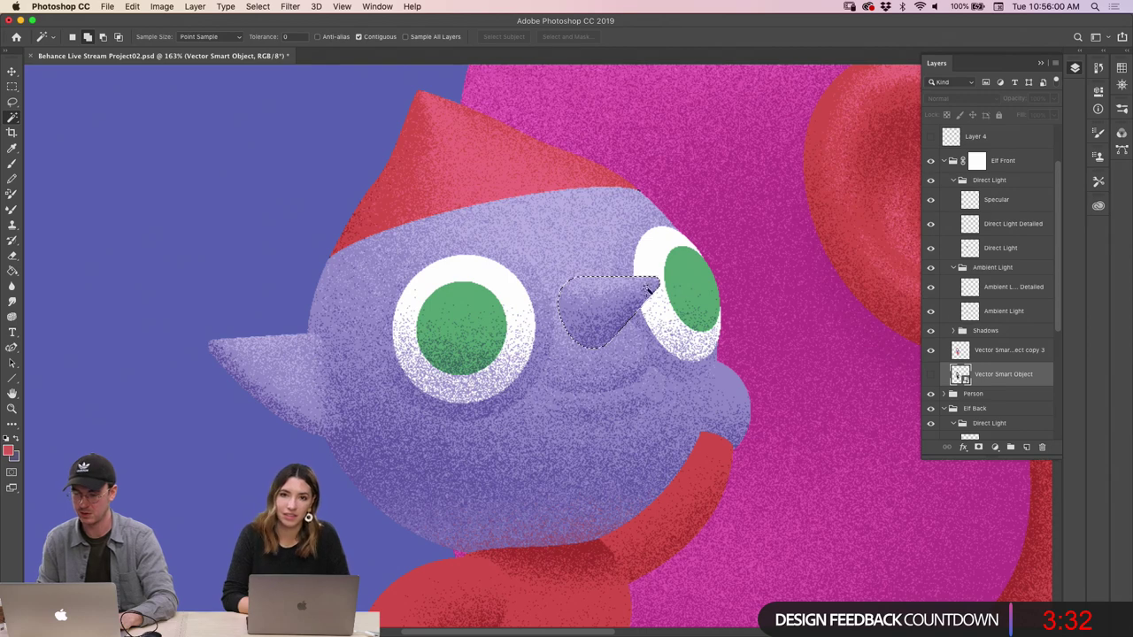
Shade the front elf's nose with grainy purple on the Elf Front group's Shadows layer using a 60 px Dissolve brush
{"action": "key", "text": "i"}
{"action": "left_click", "coordinate": [693, 400]}
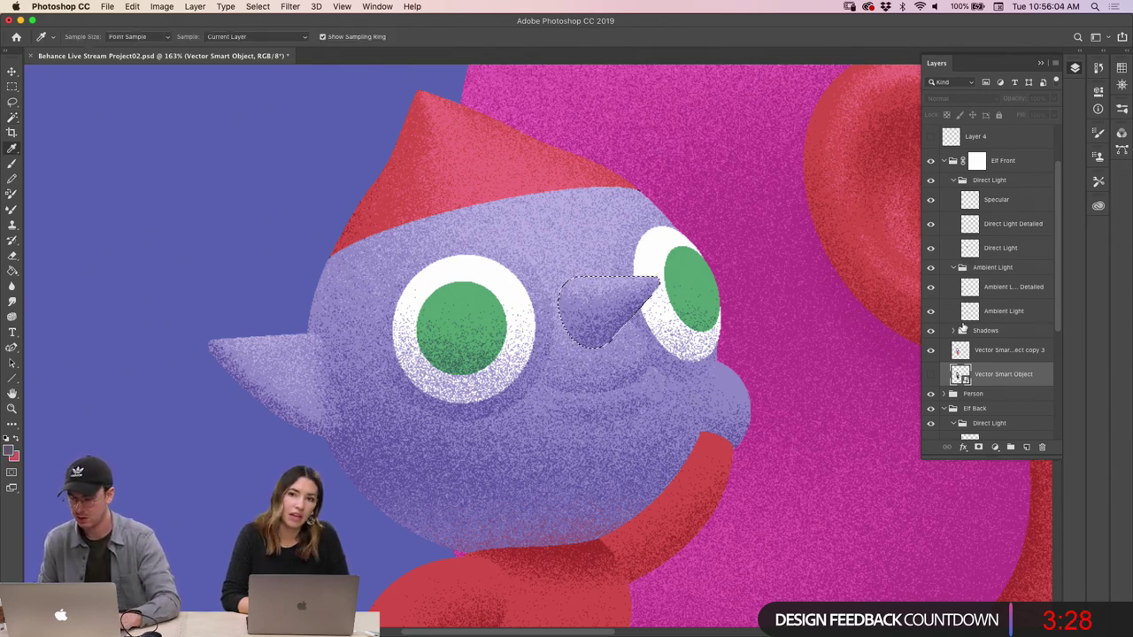
{"action": "left_click", "coordinate": [953, 330]}
{"action": "scroll", "coordinate": [1055, 321], "scroll_direction": "down", "scroll_amount": 2}
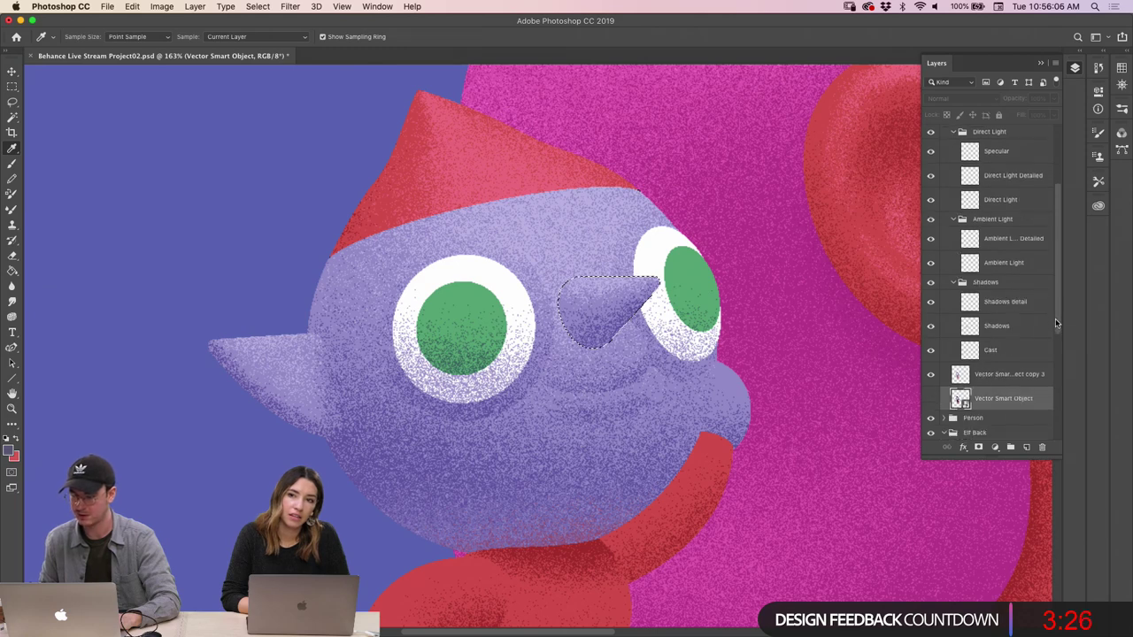
{"action": "left_click", "coordinate": [984, 325]}
{"action": "left_click", "coordinate": [609, 329]}
{"action": "key", "text": "b"}
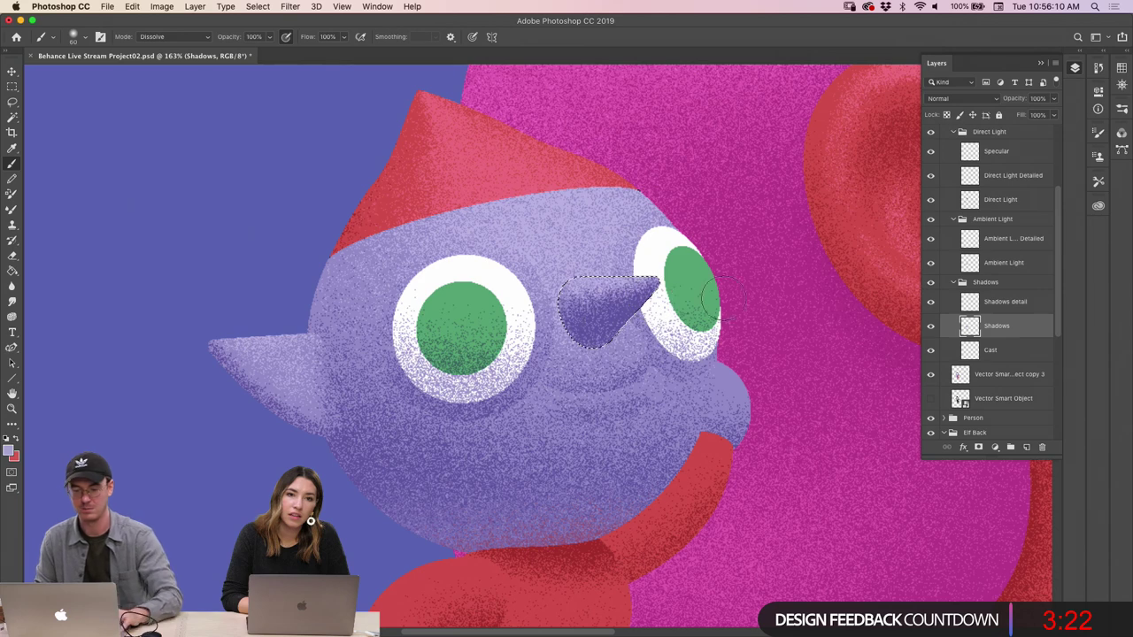
{"action": "left_click_drag", "start_coordinate": [567, 338], "coordinate": [561, 341]}
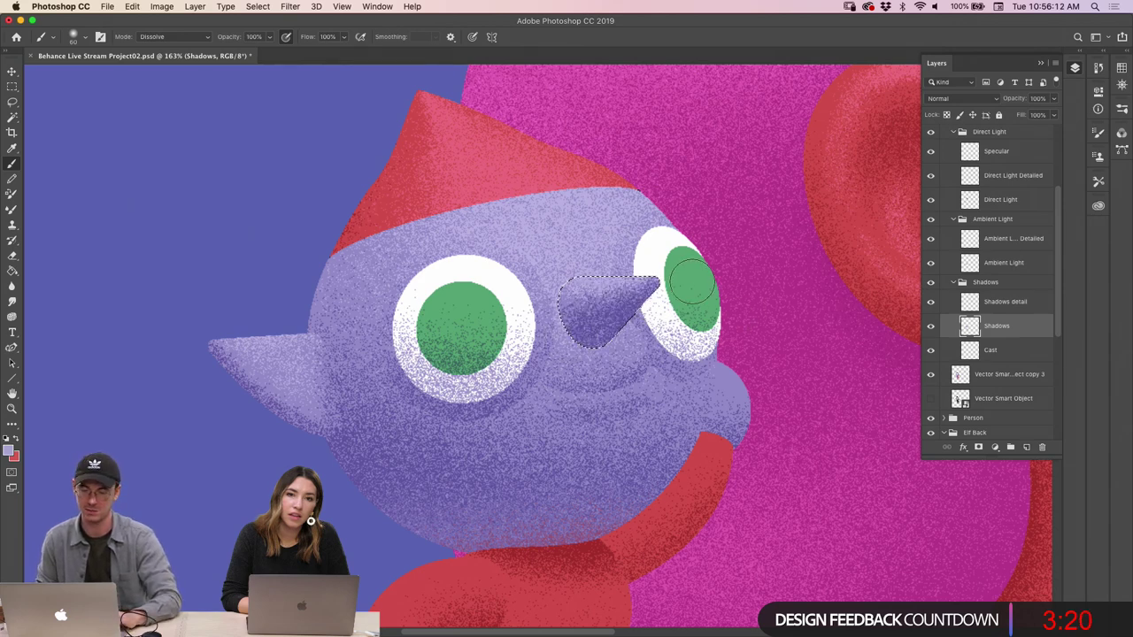
Make the Vector Smart Object copy 3 layer active and sample the front elf's light purple skin colour
{"action": "key", "text": "x"}
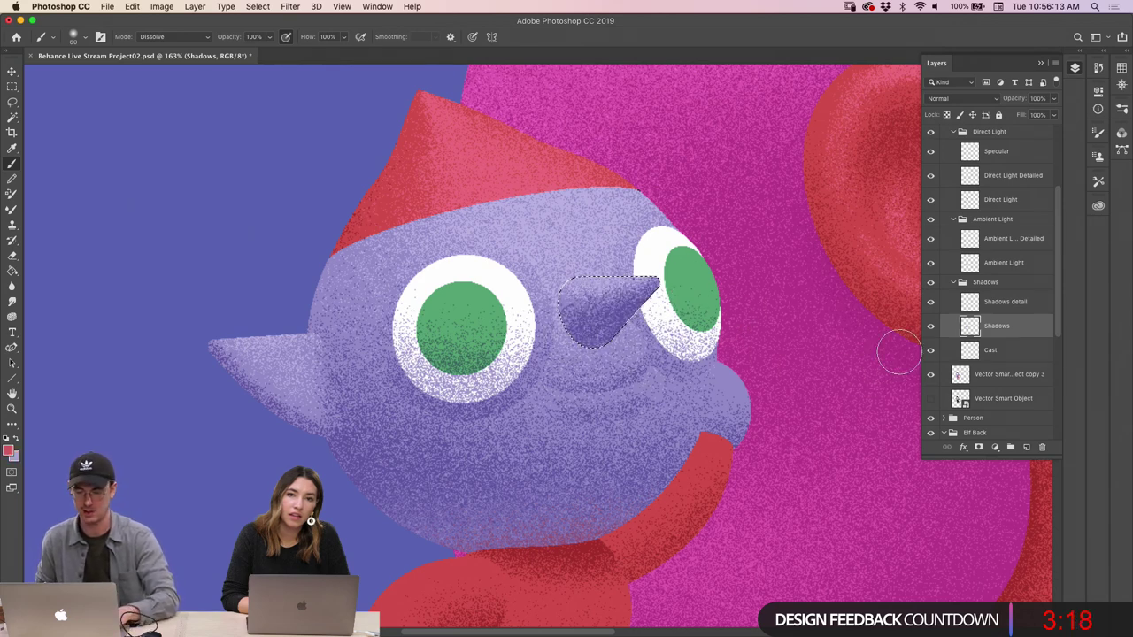
{"action": "left_click", "coordinate": [960, 379]}
{"action": "key", "text": "i"}
{"action": "left_click", "coordinate": [538, 403]}
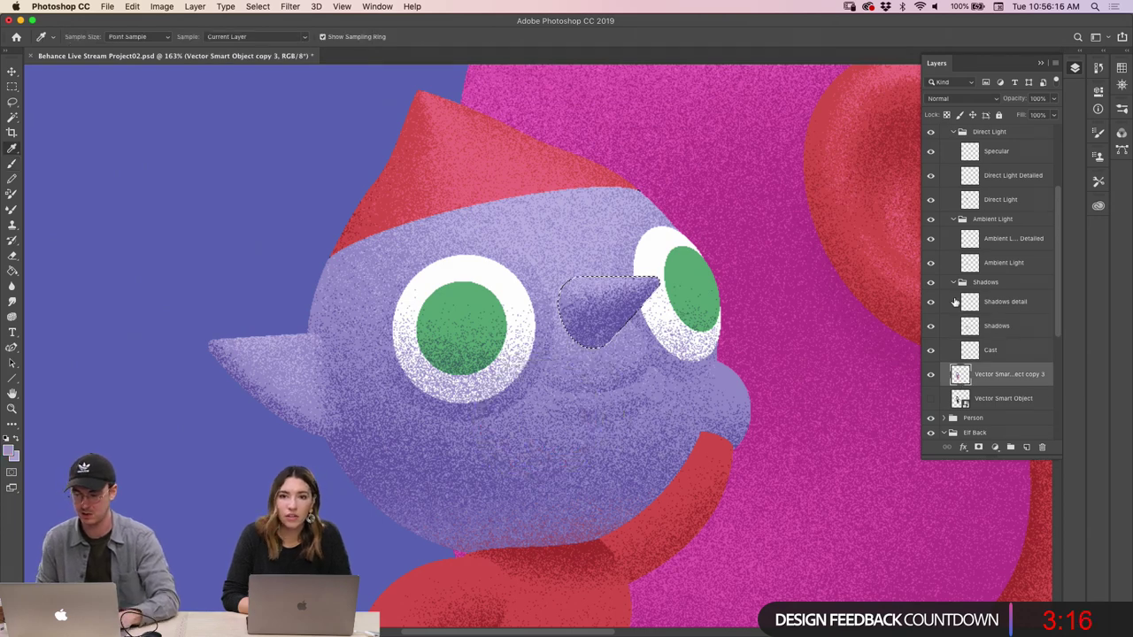
Add grainy light purple bounce light to the front elf's selected nose on the Ambient Light layer with a small Dissolve brush
{"action": "left_click", "coordinate": [971, 259]}
{"action": "key", "text": "b"}
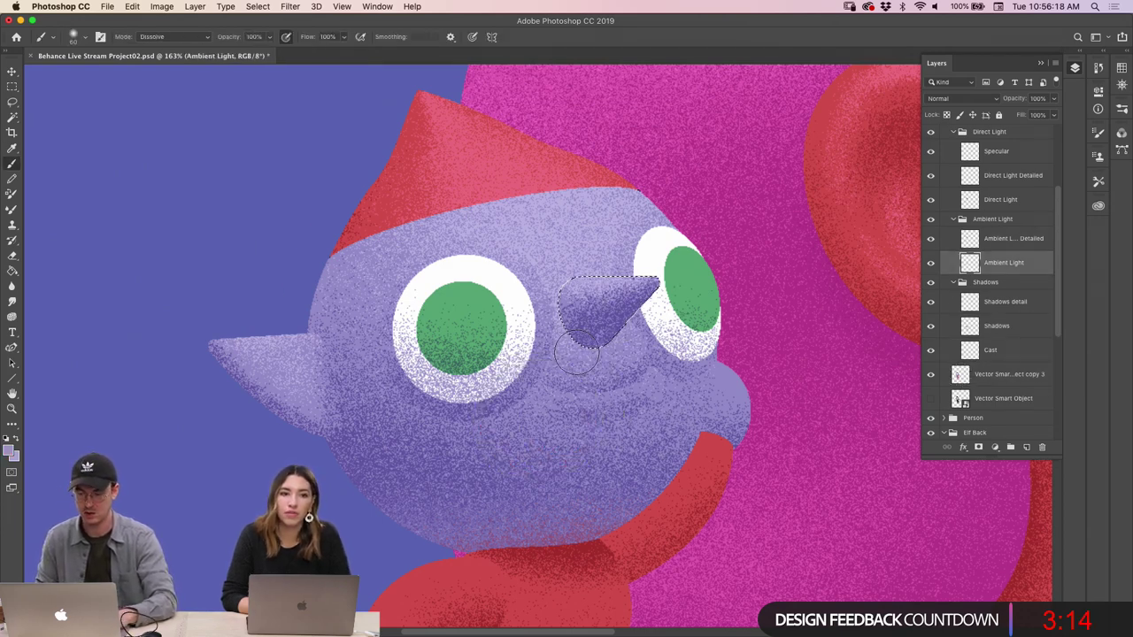
{"action": "key", "text": "z"}
{"action": "mouse_move", "coordinate": [624, 354]}
{"action": "left_mouse_down"}
{"action": "mouse_move", "coordinate": [601, 347]}
{"action": "mouse_move", "coordinate": [653, 351]}
{"action": "mouse_move", "coordinate": [617, 370]}
{"action": "left_mouse_up"}
{"action": "key", "text": "b"}
{"action": "key", "text": "z"}
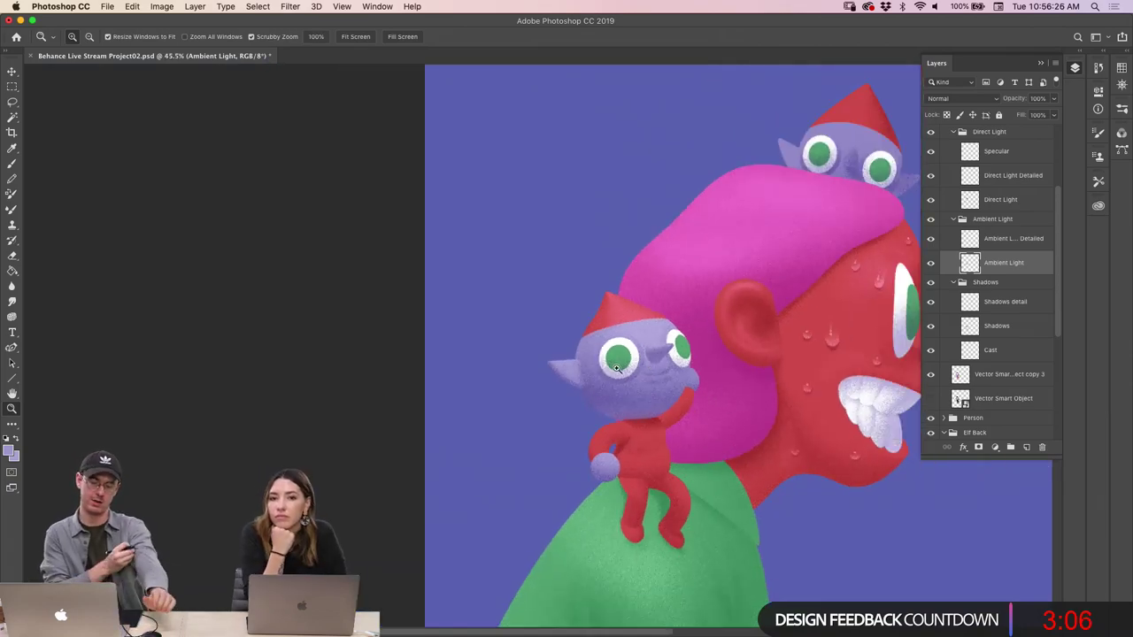
{"action": "mouse_move", "coordinate": [678, 361]}
{"action": "left_mouse_down"}
{"action": "mouse_move", "coordinate": [711, 387]}
{"action": "mouse_move", "coordinate": [752, 386]}
{"action": "left_mouse_up"}
{"action": "key", "text": "b"}
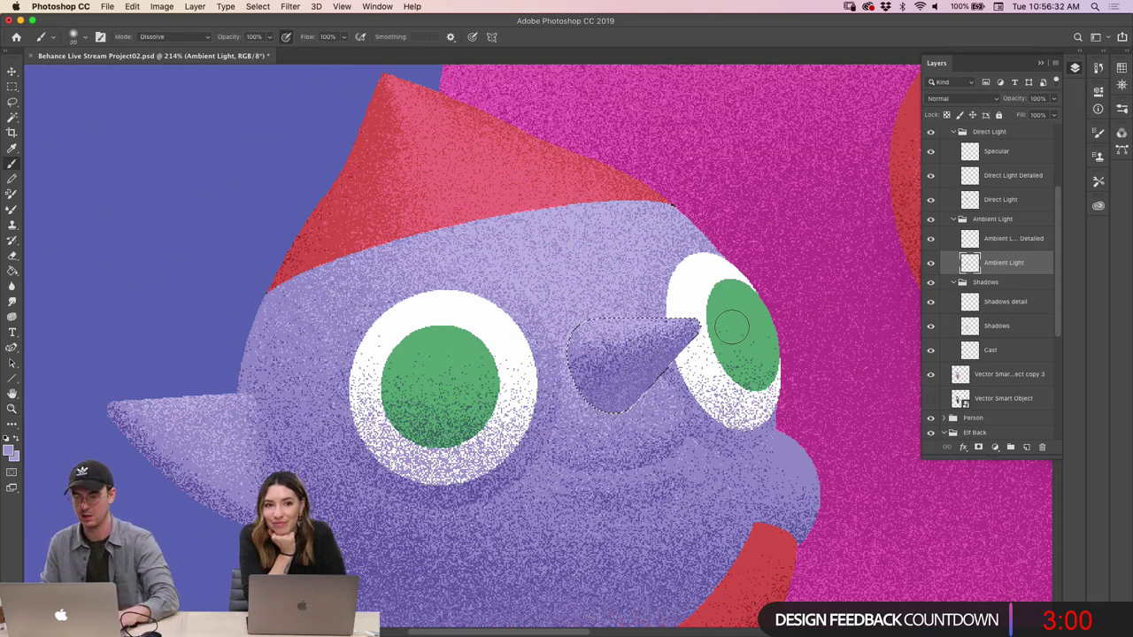
{"action": "key", "text": "z"}
{"action": "left_click_drag", "start_coordinate": [683, 392], "coordinate": [665, 380]}
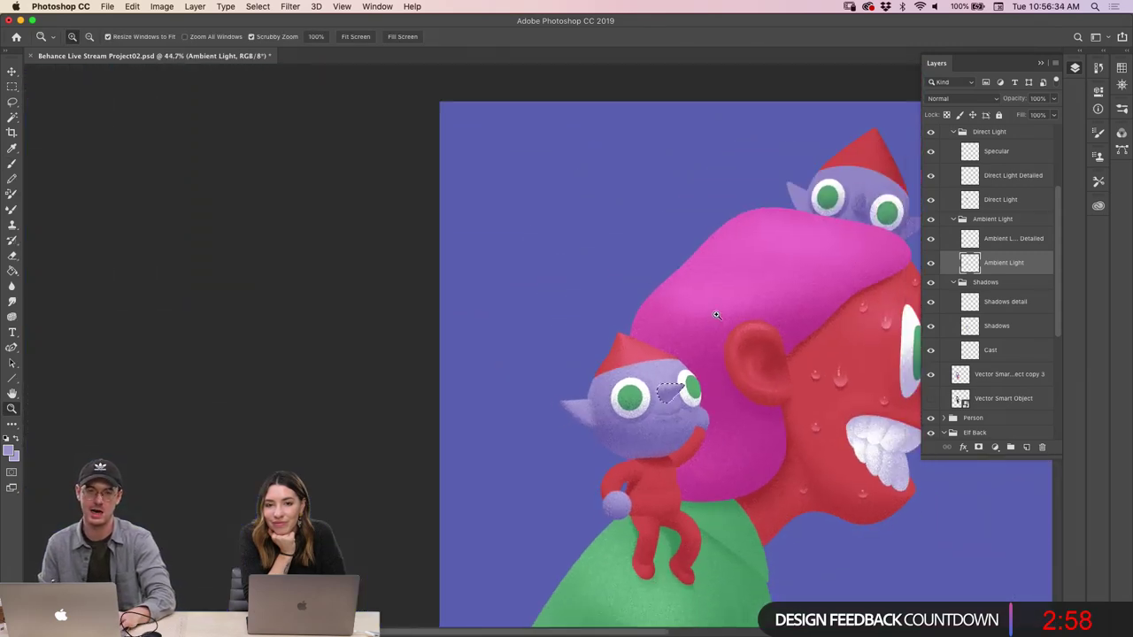
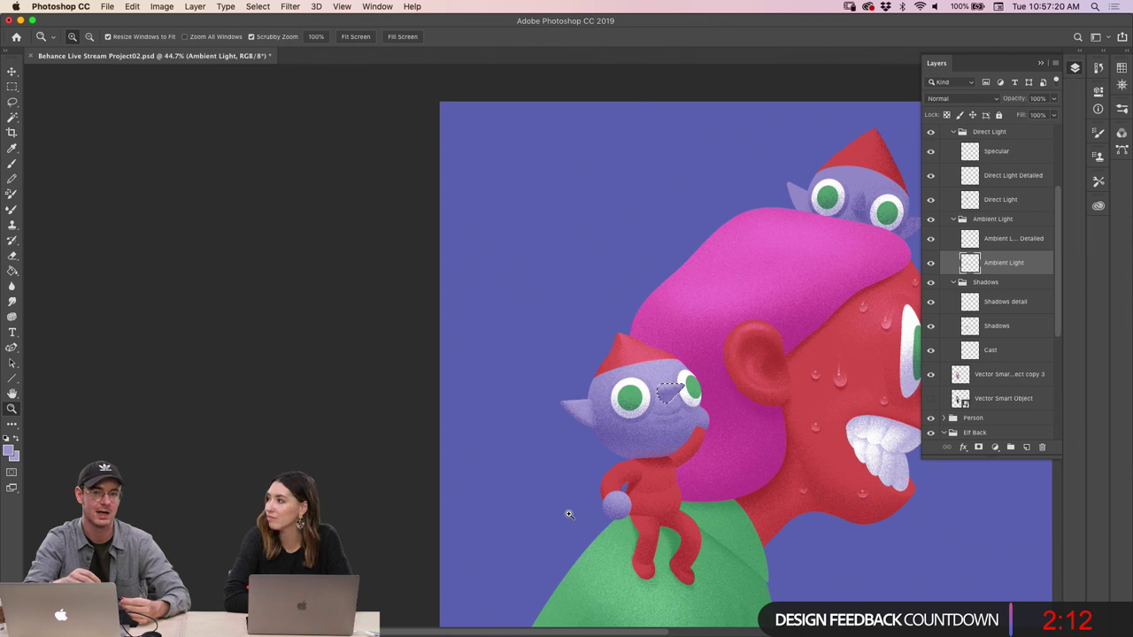
{"action": "left_click_drag", "start_coordinate": [677, 385], "coordinate": [558, 358]}
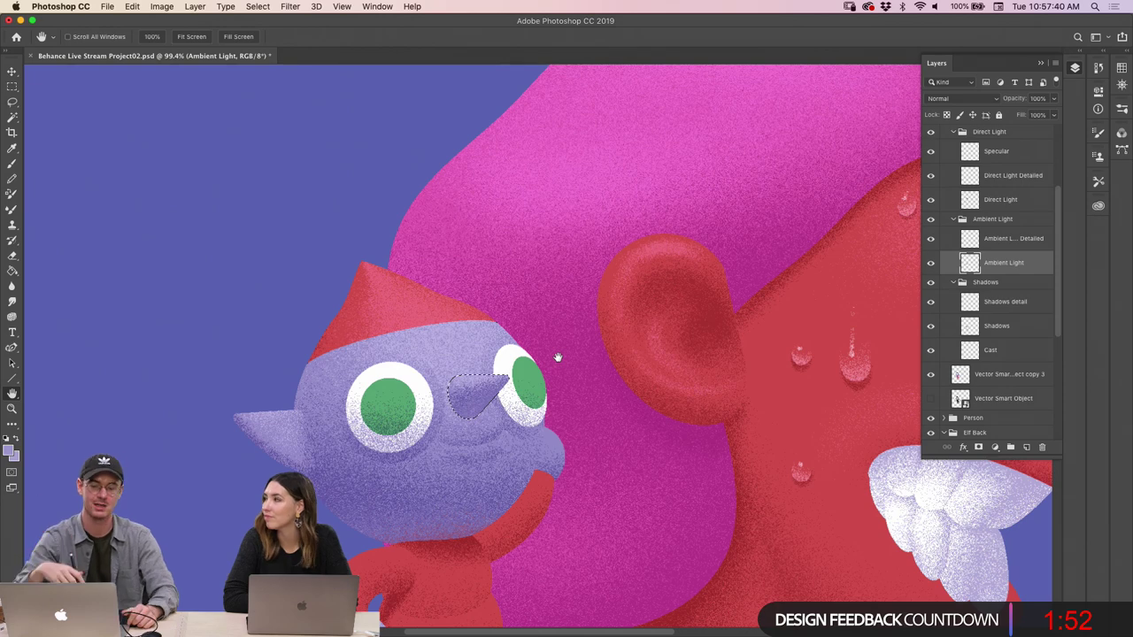
{"action": "key", "text": "z"}
{"action": "left_click_drag", "start_coordinate": [529, 411], "coordinate": [514, 362]}
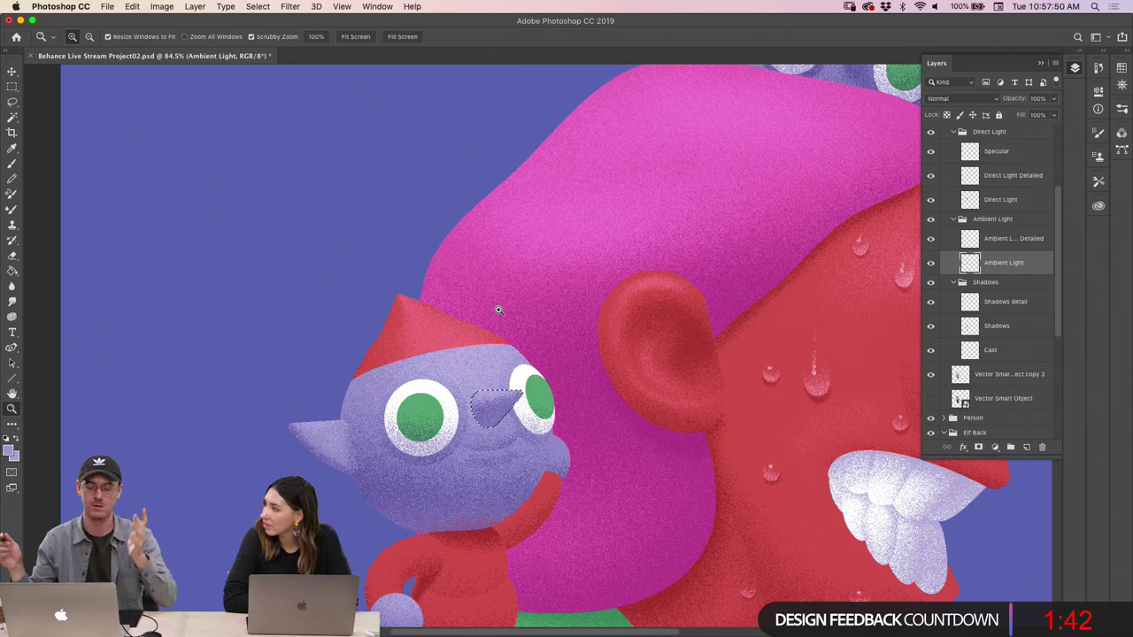
{"action": "left_click_drag", "start_coordinate": [531, 396], "coordinate": [514, 354]}
Select the front elf's round hand with the Magic Wand on the Elf Front group's Vector Smart Object layer
{"action": "key", "text": "z"}
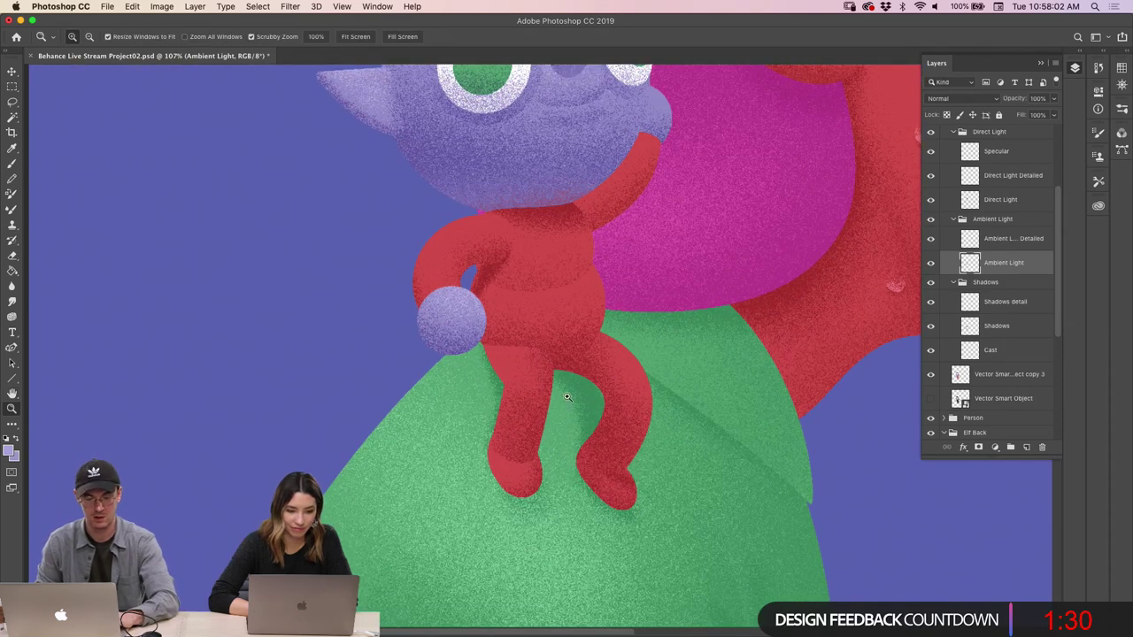
{"action": "left_click", "coordinate": [963, 399]}
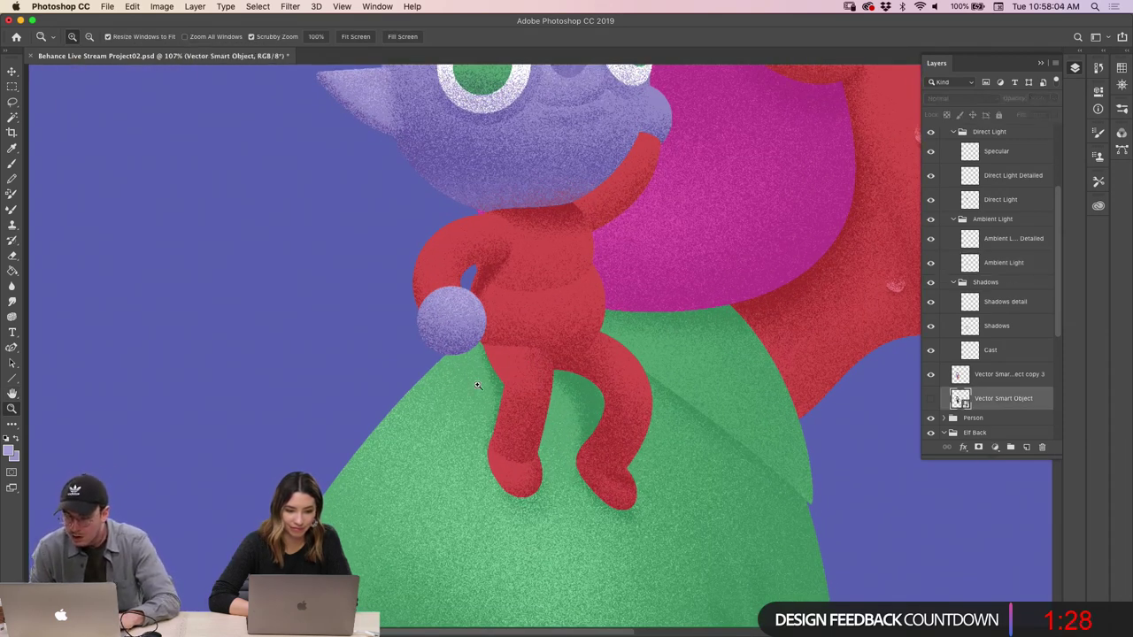
{"action": "left_click", "coordinate": [461, 332]}
{"action": "key", "text": "w"}
{"action": "left_click", "coordinate": [459, 332]}
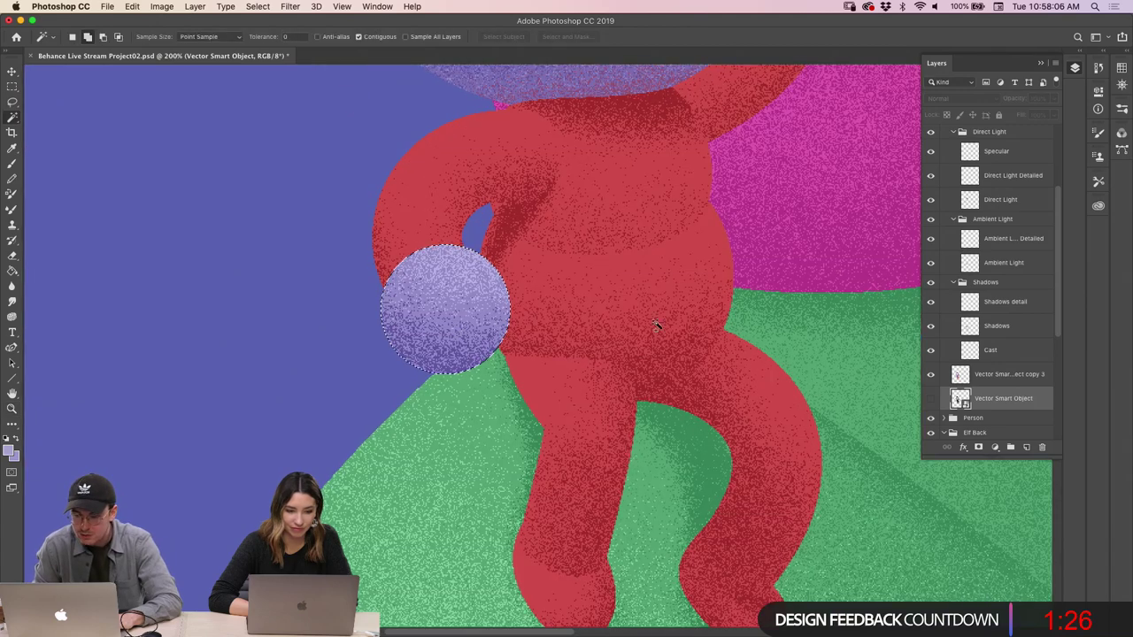
Shade the lower half of the front elf's round hand with grainy dark purple on the Shadows layer using a Dissolve brush
{"action": "left_click", "coordinate": [974, 325]}
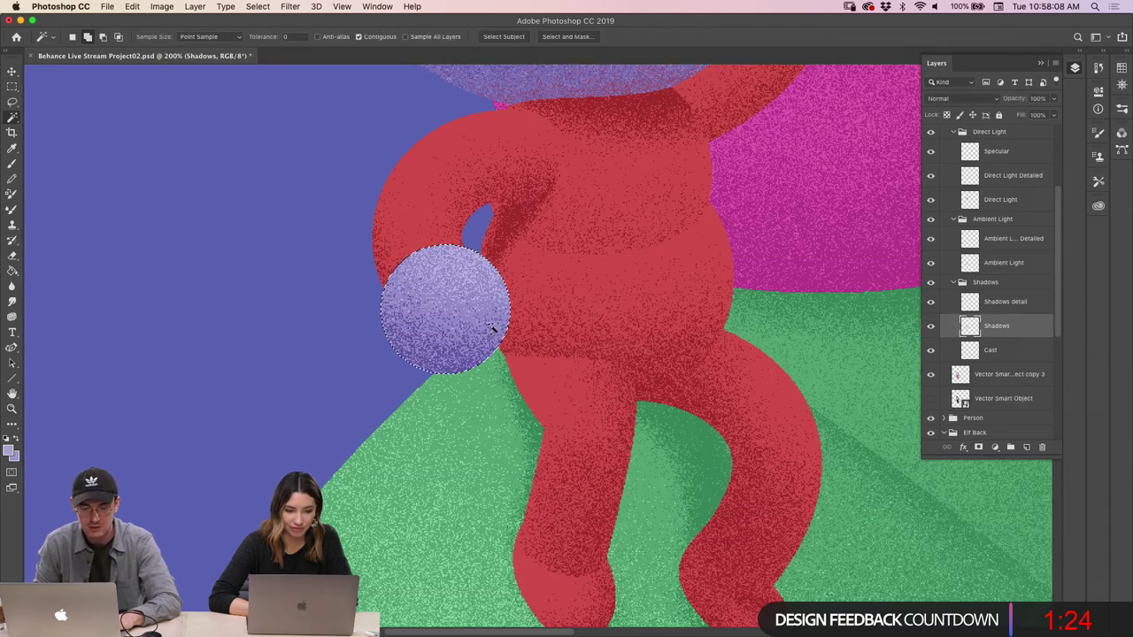
{"action": "key", "text": "b"}
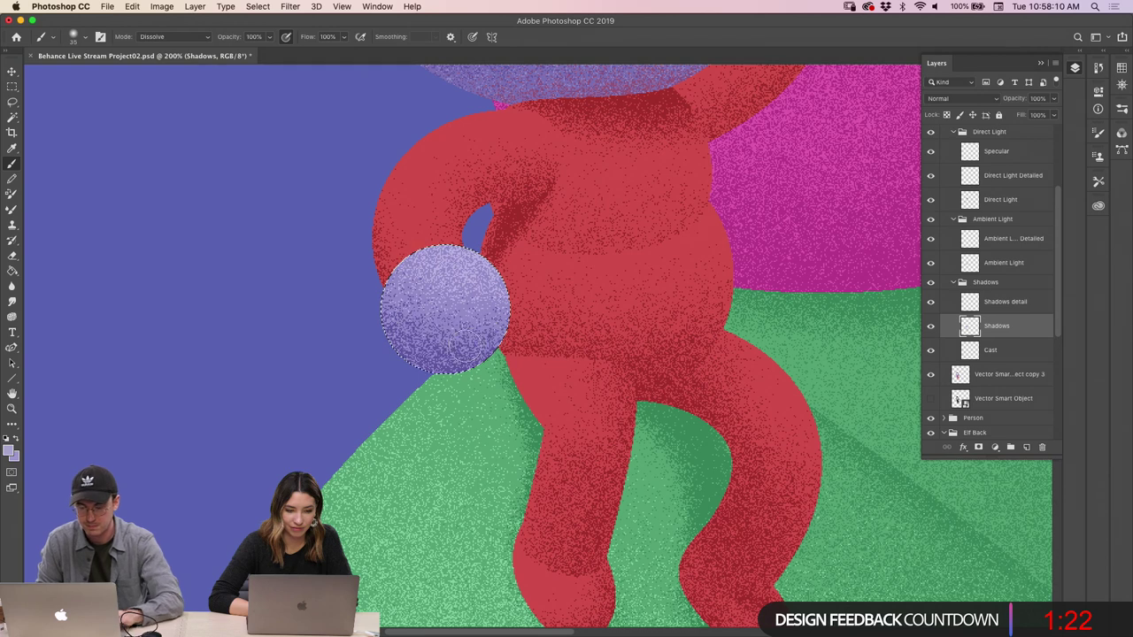
{"action": "key", "text": "i"}
{"action": "left_click", "coordinate": [460, 345]}
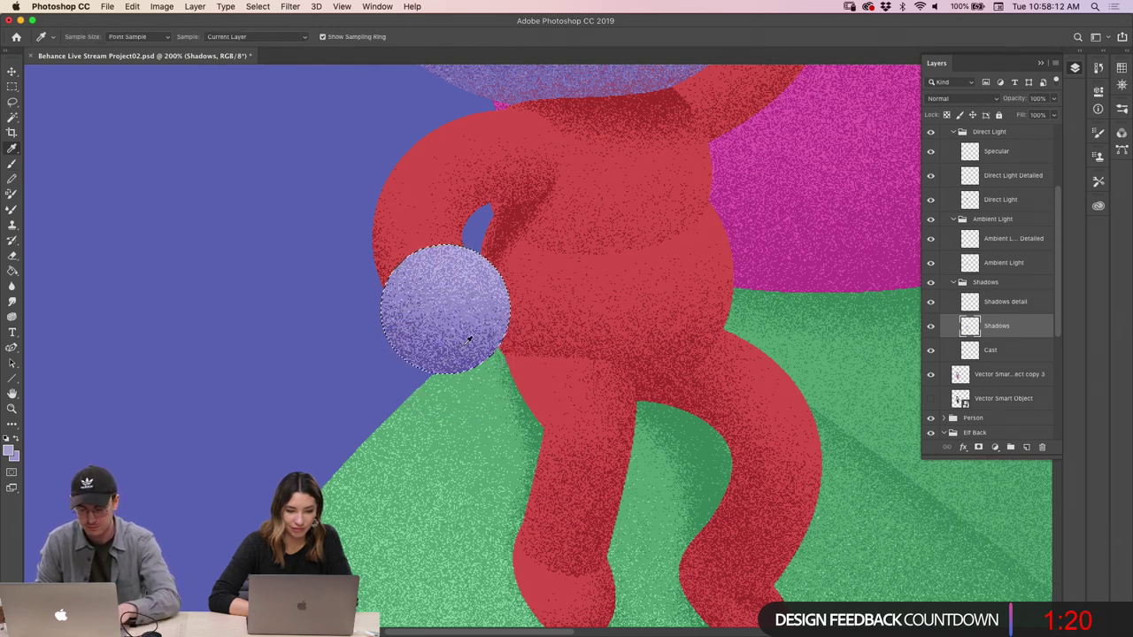
{"action": "key", "text": "b"}
{"action": "mouse_move", "coordinate": [441, 347]}
{"action": "left_mouse_down"}
{"action": "mouse_move", "coordinate": [397, 345]}
{"action": "mouse_move", "coordinate": [486, 314]}
{"action": "mouse_move", "coordinate": [405, 312]}
{"action": "mouse_move", "coordinate": [521, 307]}
{"action": "mouse_move", "coordinate": [441, 335]}
{"action": "left_mouse_up"}
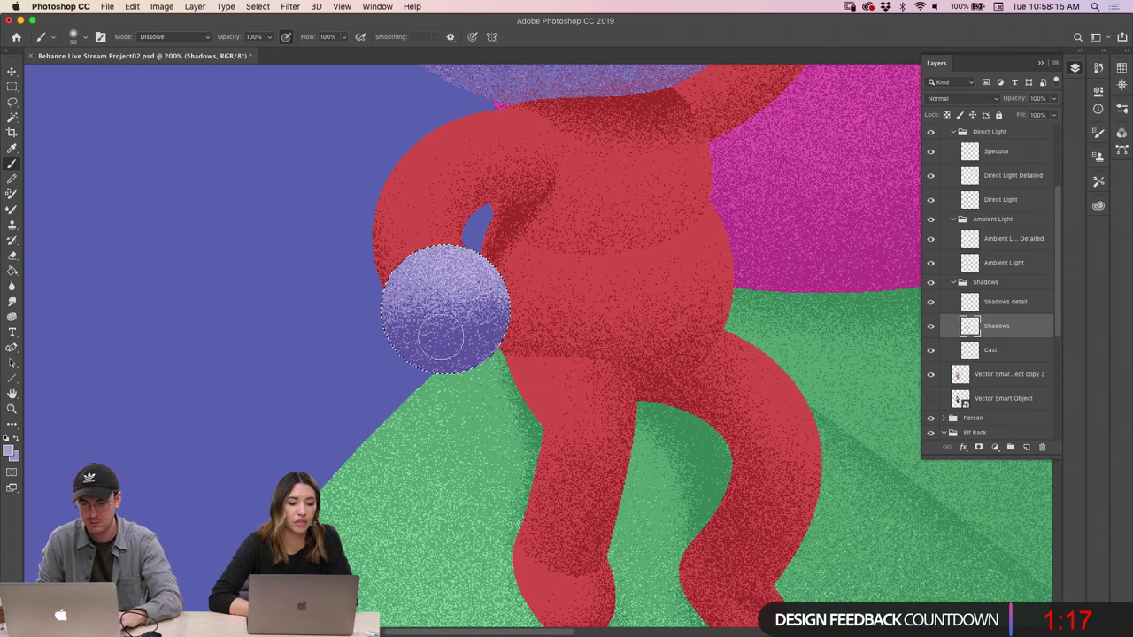
{"action": "key", "text": "super+z"}
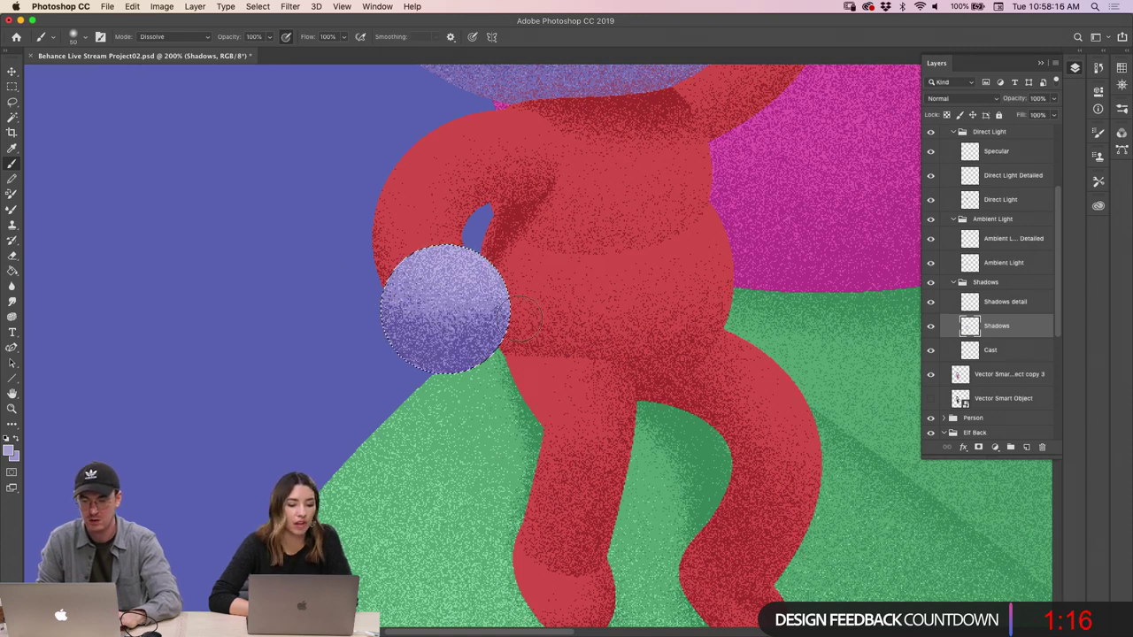
{"action": "key", "text": "z"}
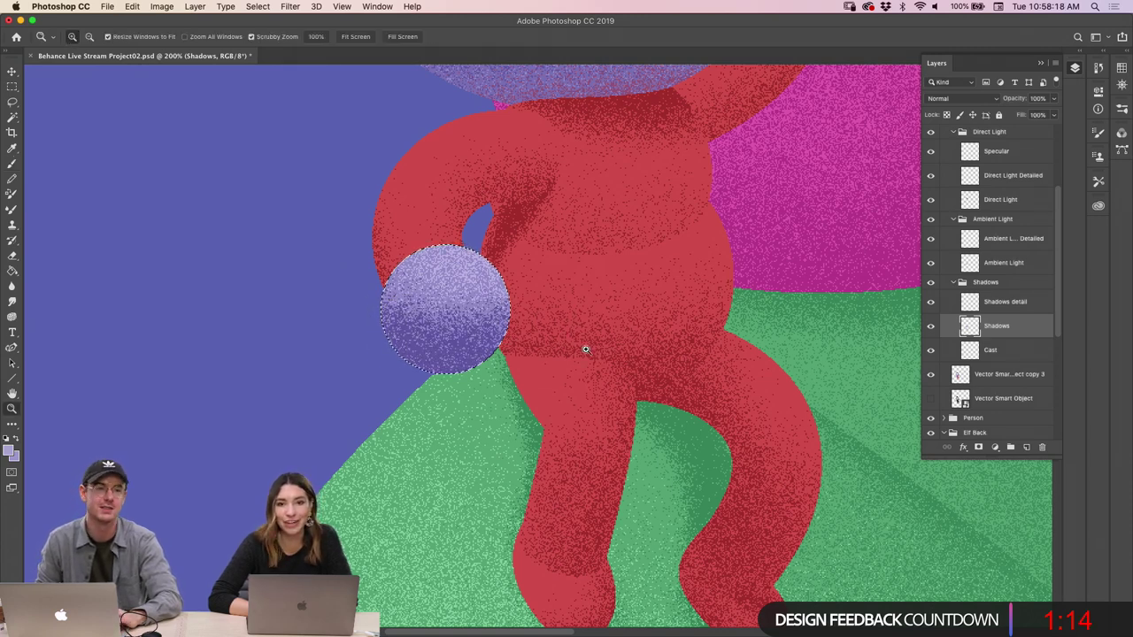
Sample light purple from Vector Smart Object copy 3 and paint grainy bounce light along the hand's underside on the Ambient Light layer
{"action": "left_click", "coordinate": [956, 376]}
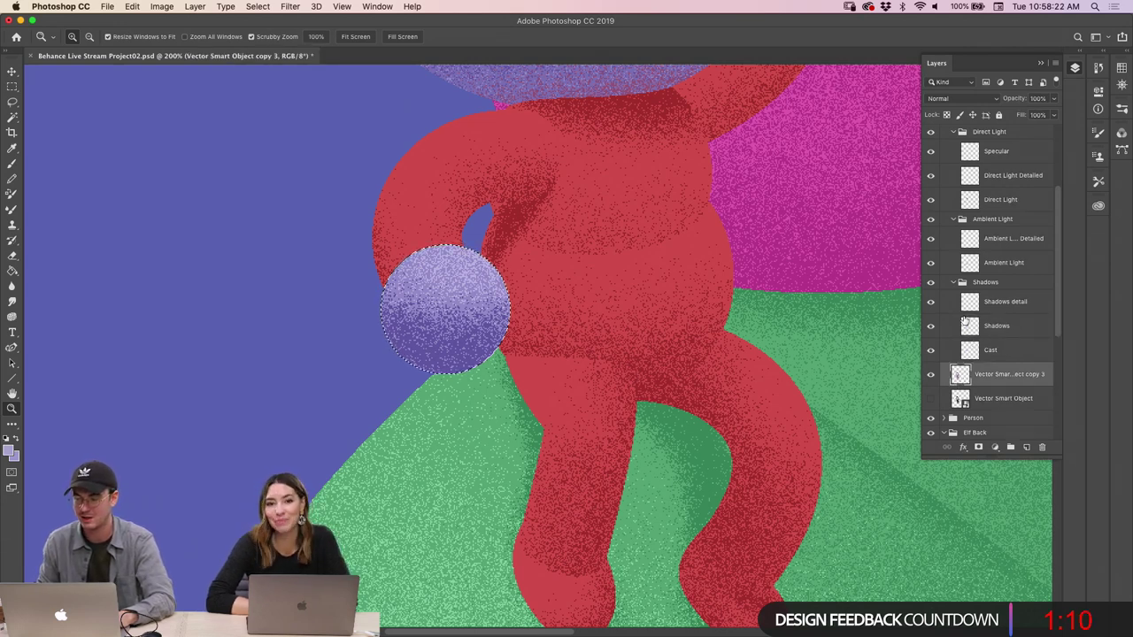
{"action": "left_click", "coordinate": [971, 263]}
{"action": "key", "text": "b"}
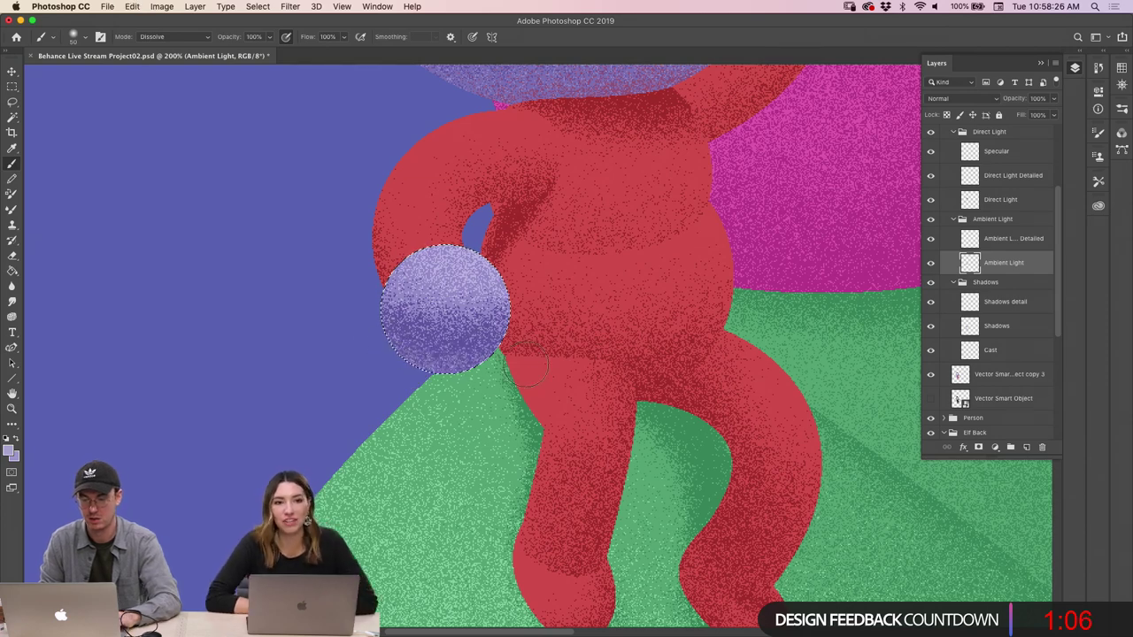
{"action": "key", "text": "z"}
{"action": "mouse_move", "coordinate": [519, 362]}
{"action": "left_mouse_down"}
{"action": "mouse_move", "coordinate": [466, 358]}
{"action": "mouse_move", "coordinate": [531, 354]}
{"action": "mouse_move", "coordinate": [512, 364]}
{"action": "mouse_move", "coordinate": [481, 356]}
{"action": "mouse_move", "coordinate": [519, 346]}
{"action": "left_mouse_up"}
{"action": "key", "text": "b"}
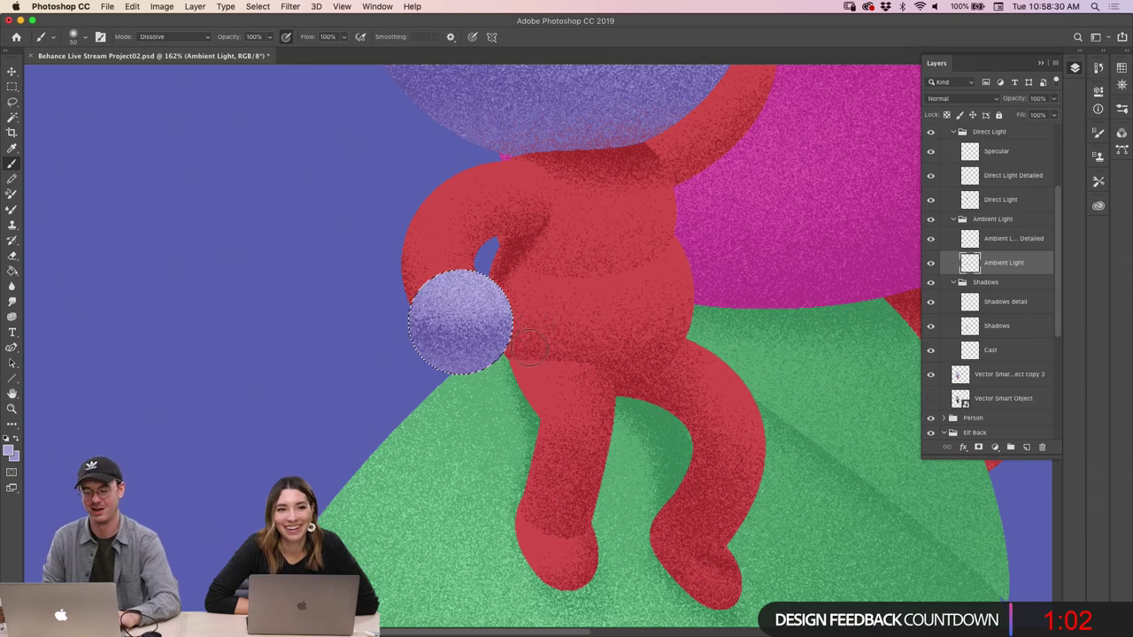
{"action": "key", "text": "z"}
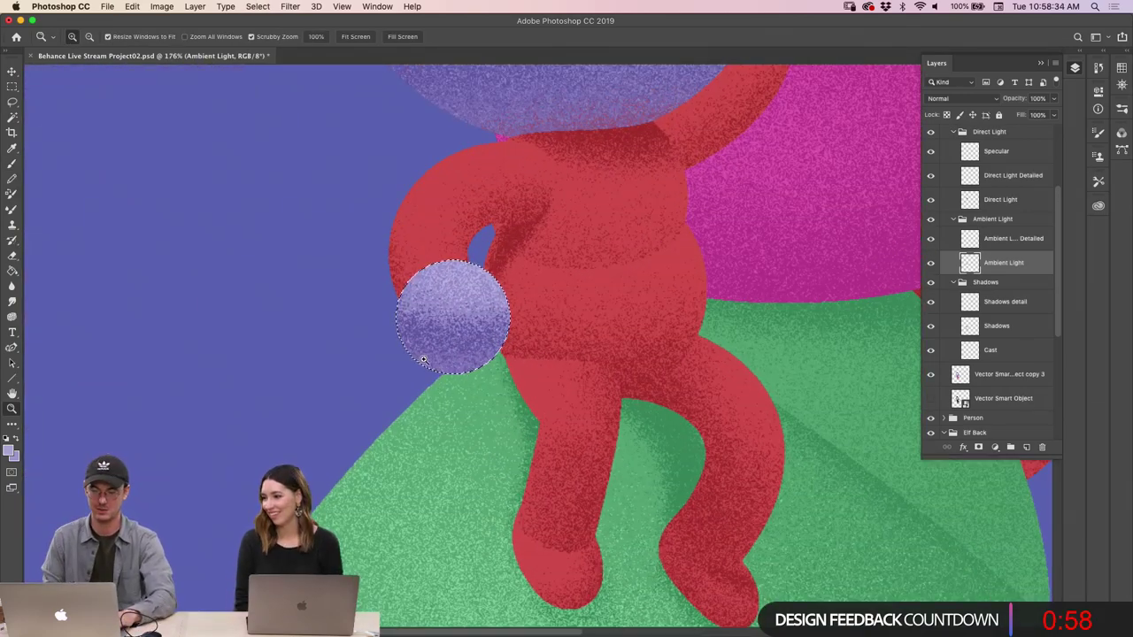
{"action": "key", "text": "b"}
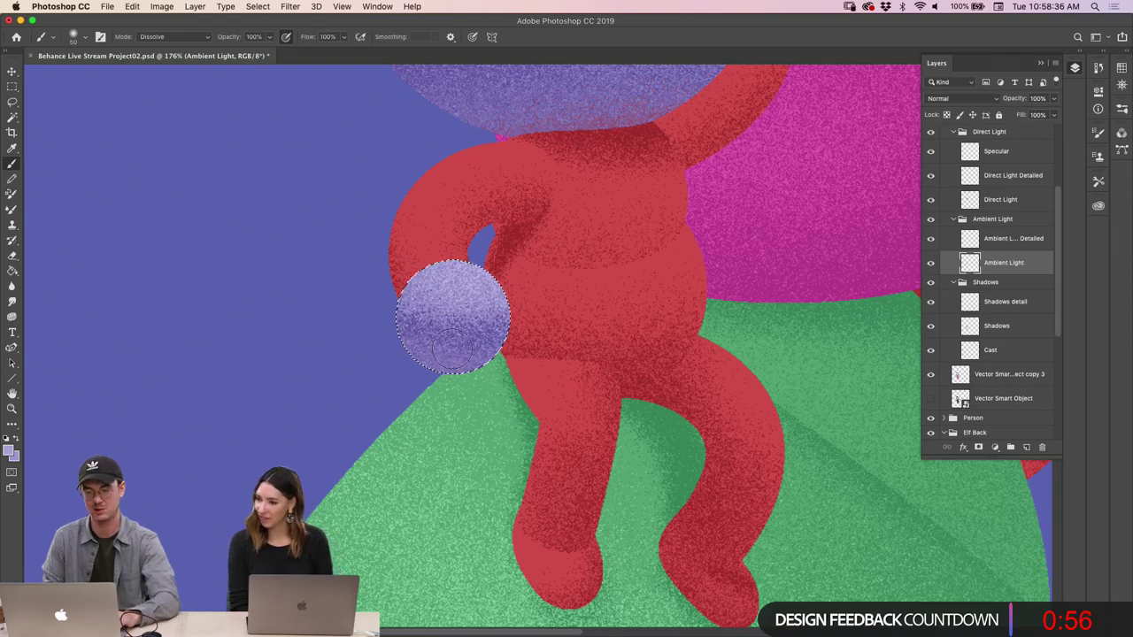
{"action": "key", "text": "z"}
{"action": "left_click_drag", "start_coordinate": [451, 350], "coordinate": [513, 368]}
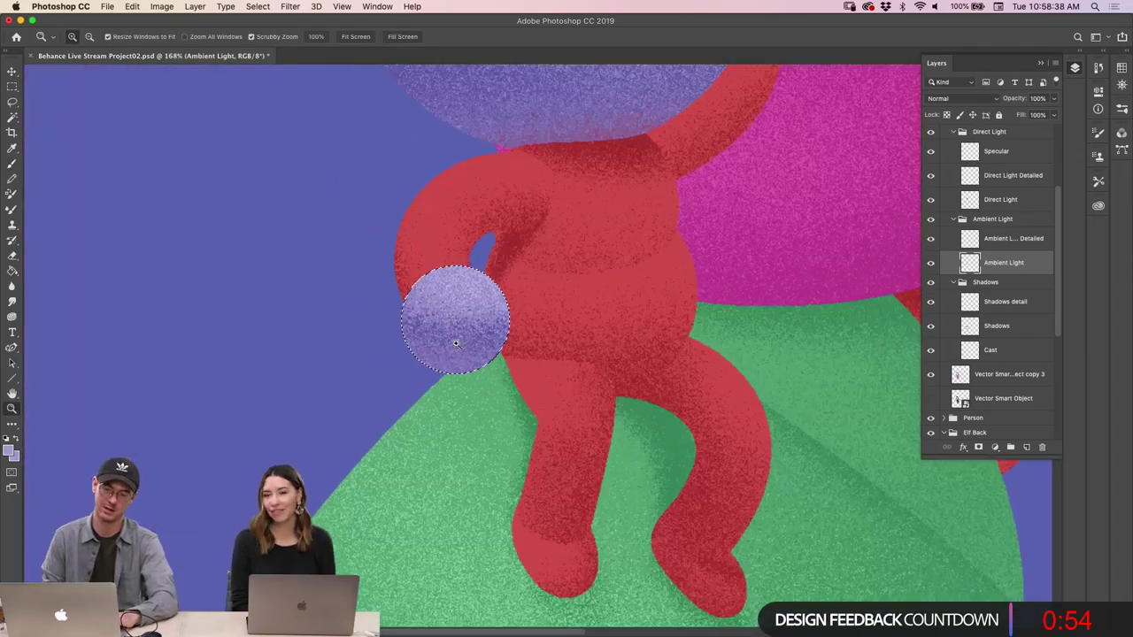
Return to the Shadows layer and touch up the hand's grainy purple shadow, undoing the unwanted selection change and last strokes
{"action": "key", "text": "alt+bracketleft"}
{"action": "key", "text": "alt+bracketleft"}
{"action": "key", "text": "alt+bracketleft"}
{"action": "key", "text": "b"}
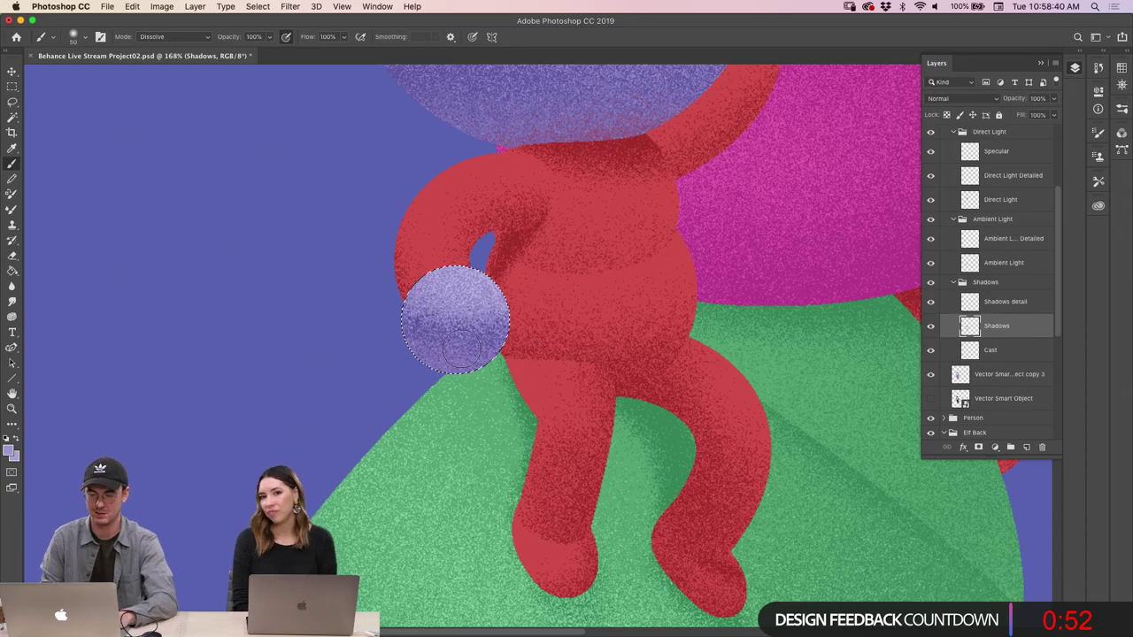
{"action": "key", "text": "z"}
{"action": "mouse_move", "coordinate": [499, 341]}
{"action": "left_mouse_down"}
{"action": "mouse_move", "coordinate": [523, 330]}
{"action": "mouse_move", "coordinate": [450, 309]}
{"action": "mouse_move", "coordinate": [544, 294]}
{"action": "left_mouse_up"}
{"action": "key", "text": "w"}
{"action": "left_click", "coordinate": [451, 310]}
{"action": "key", "text": "z"}
{"action": "key", "text": "super+z"}
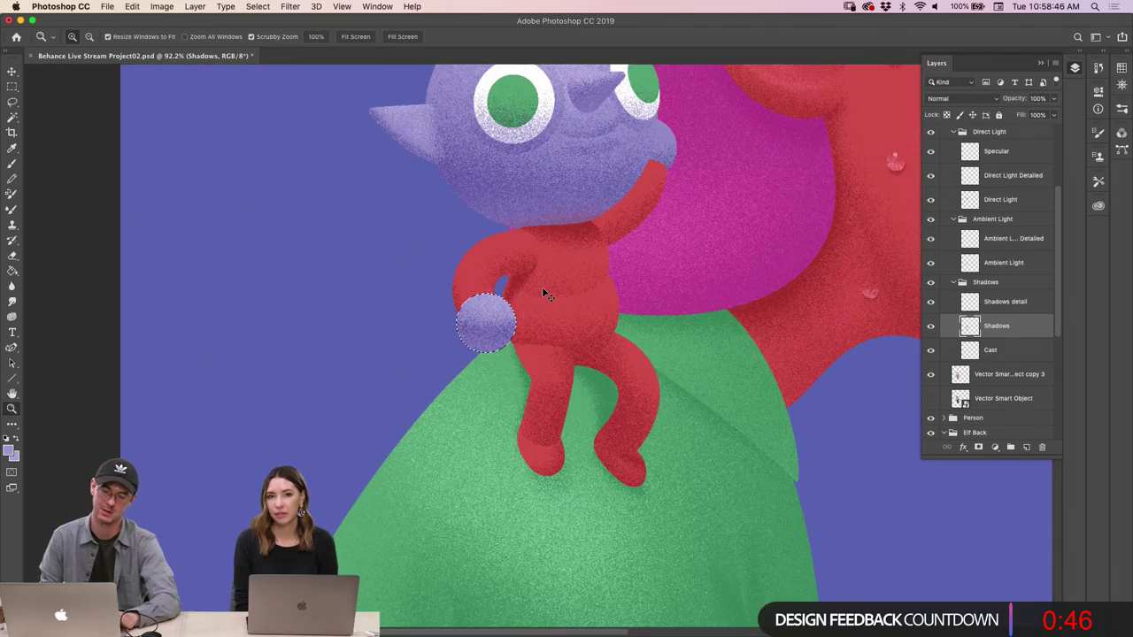
{"action": "key", "text": "super+z"}
{"action": "left_click_drag", "start_coordinate": [487, 330], "coordinate": [567, 332]}
{"action": "key", "text": "b"}
{"action": "key", "text": "super+z"}
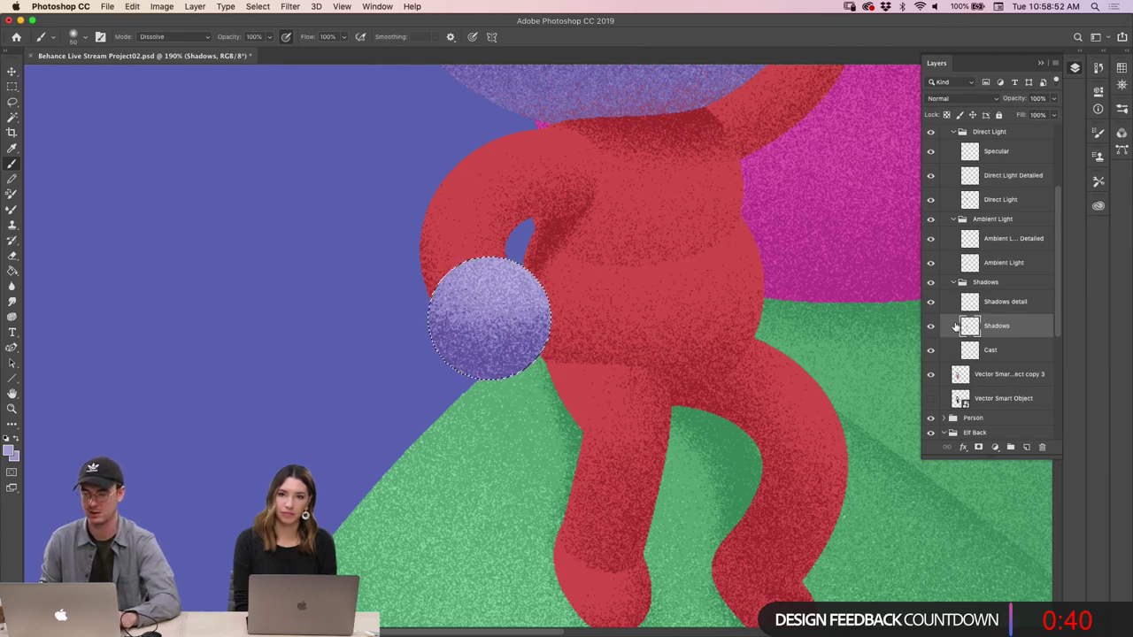
Touch up the bounce light on the hand's lower edge on the Ambient Light layer, then drop the selection
{"action": "left_click", "coordinate": [982, 265]}
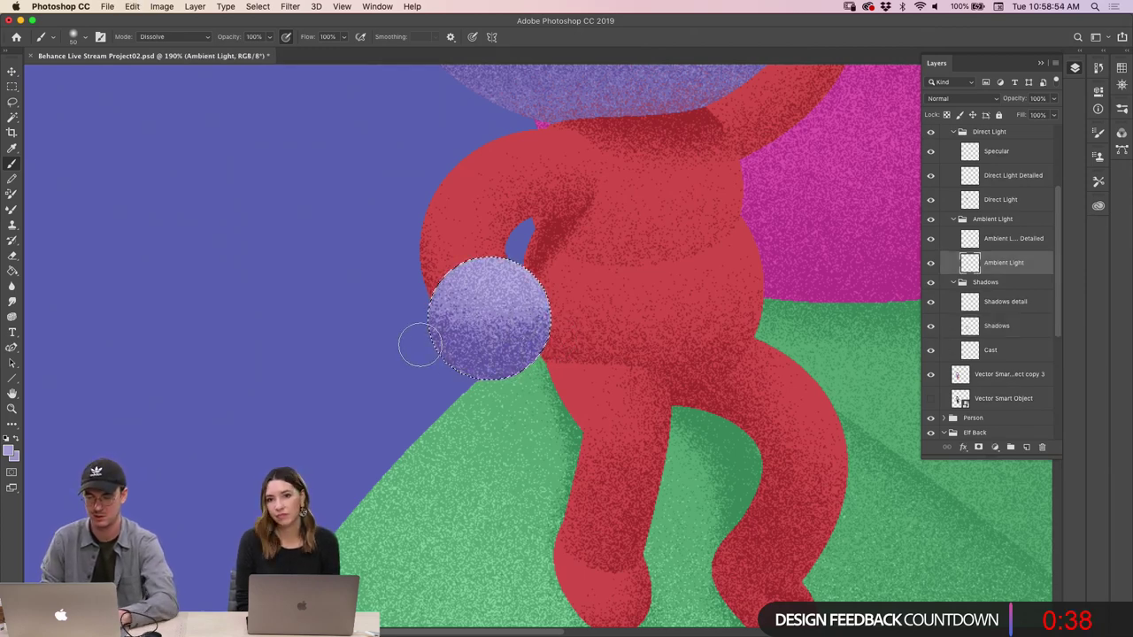
{"action": "key", "text": "z"}
{"action": "mouse_move", "coordinate": [546, 370]}
{"action": "left_mouse_down"}
{"action": "mouse_move", "coordinate": [491, 361]}
{"action": "mouse_move", "coordinate": [586, 326]}
{"action": "mouse_move", "coordinate": [580, 340]}
{"action": "left_mouse_up"}
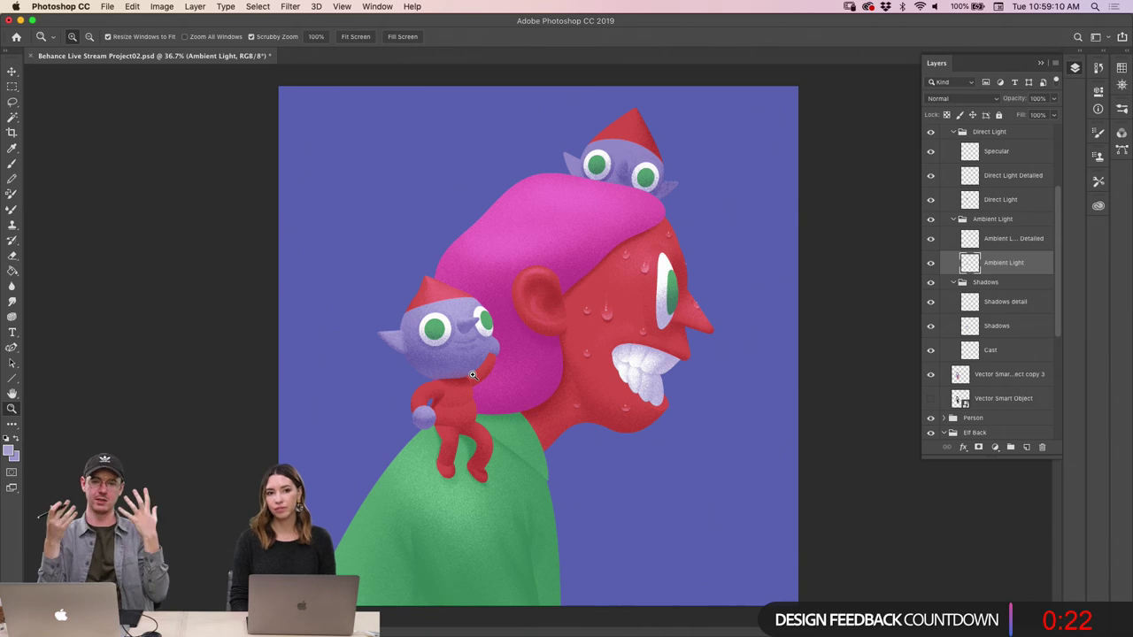
Make the Vector Smart Object layer in the Elf Back group active for work on the back elf
{"action": "left_click_drag", "start_coordinate": [601, 137], "coordinate": [747, 260]}
{"action": "key", "text": "h"}
{"action": "key", "text": "z"}
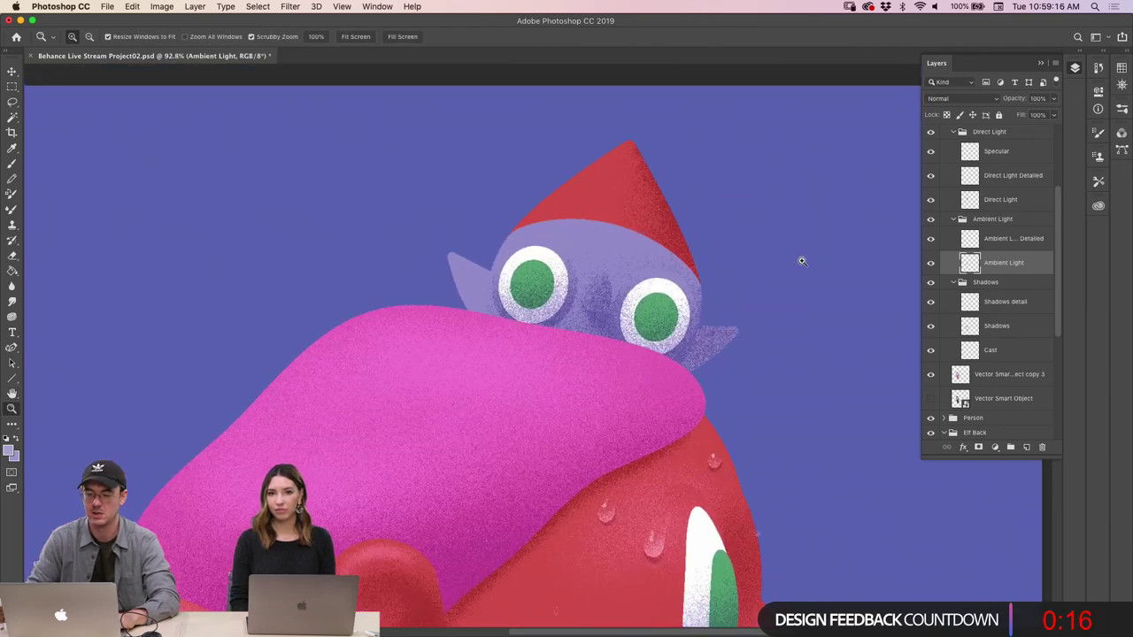
{"action": "left_click_drag", "start_coordinate": [1056, 257], "coordinate": [1055, 363]}
{"action": "left_click", "coordinate": [956, 381]}
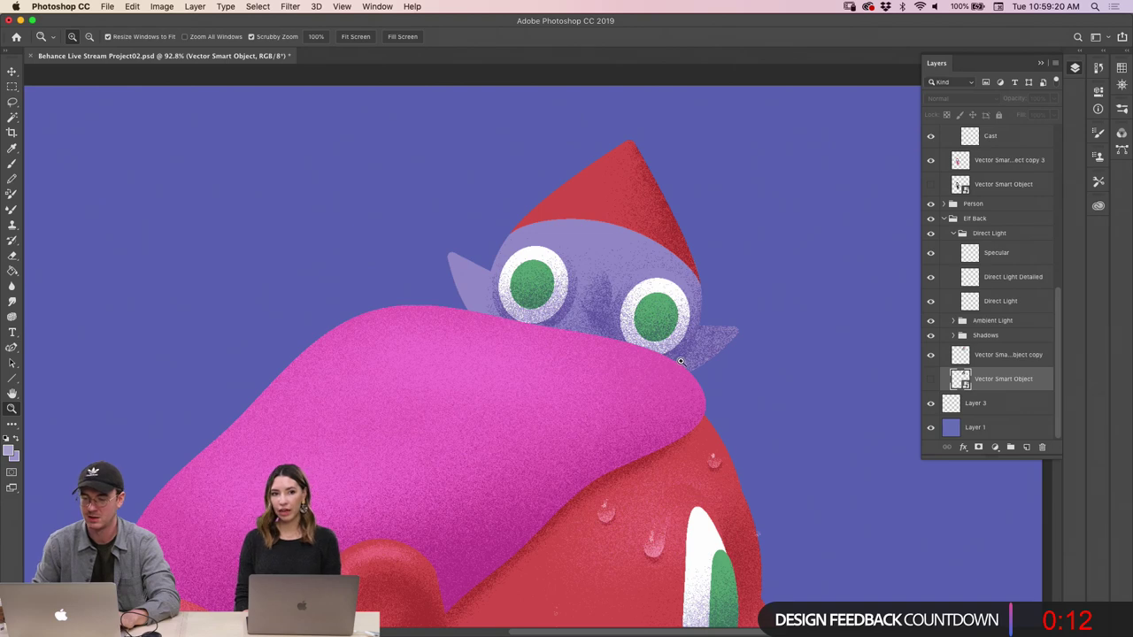
Make Layer 3 active and toggle its visibility off and on to check its content
{"action": "scroll", "coordinate": [684, 360], "scroll_direction": "down", "scroll_amount": 5}
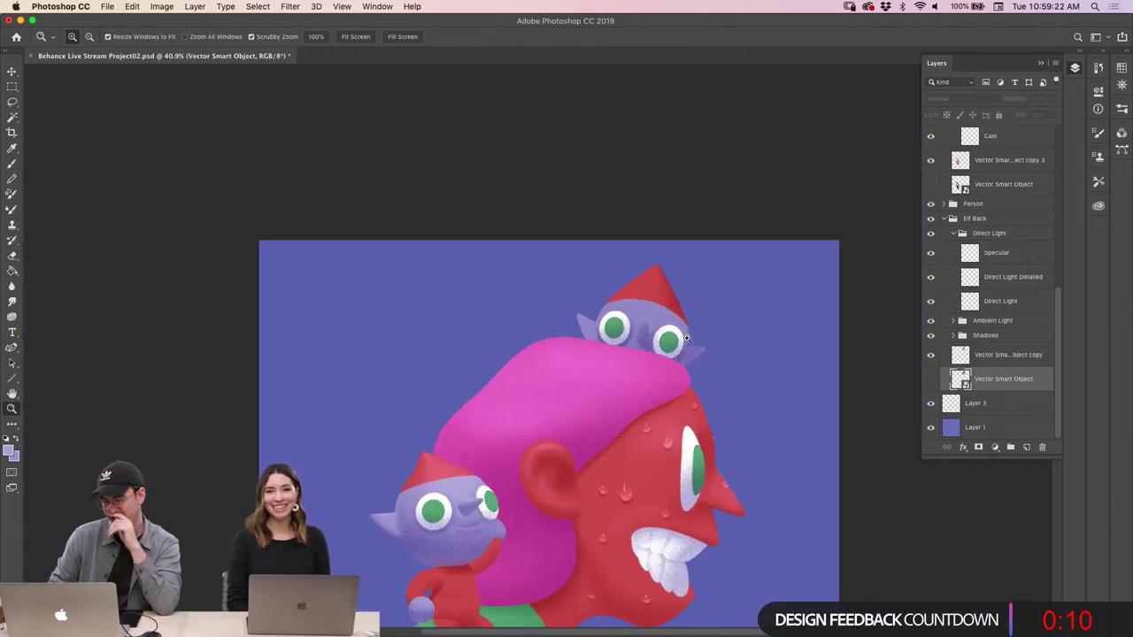
{"action": "scroll", "coordinate": [673, 349], "scroll_direction": "up", "scroll_amount": 2}
{"action": "scroll", "coordinate": [646, 367], "scroll_direction": "down", "scroll_amount": 4}
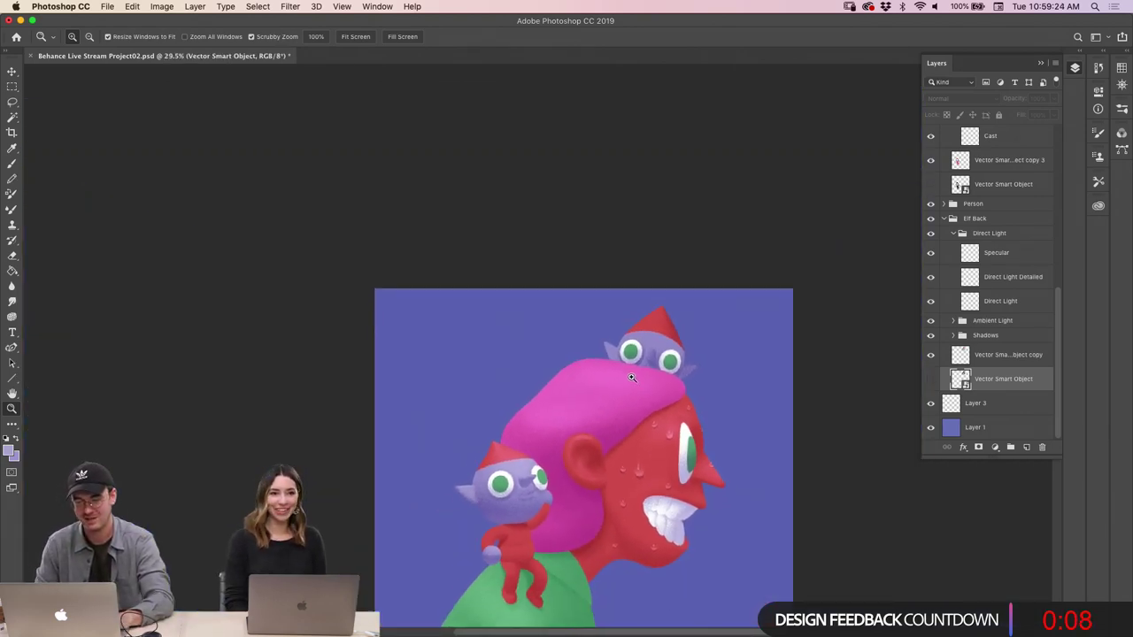
{"action": "scroll", "coordinate": [630, 377], "scroll_direction": "up", "scroll_amount": 2}
{"action": "left_click", "coordinate": [947, 407]}
{"action": "left_click", "coordinate": [930, 404]}
{"action": "left_click", "coordinate": [930, 404]}
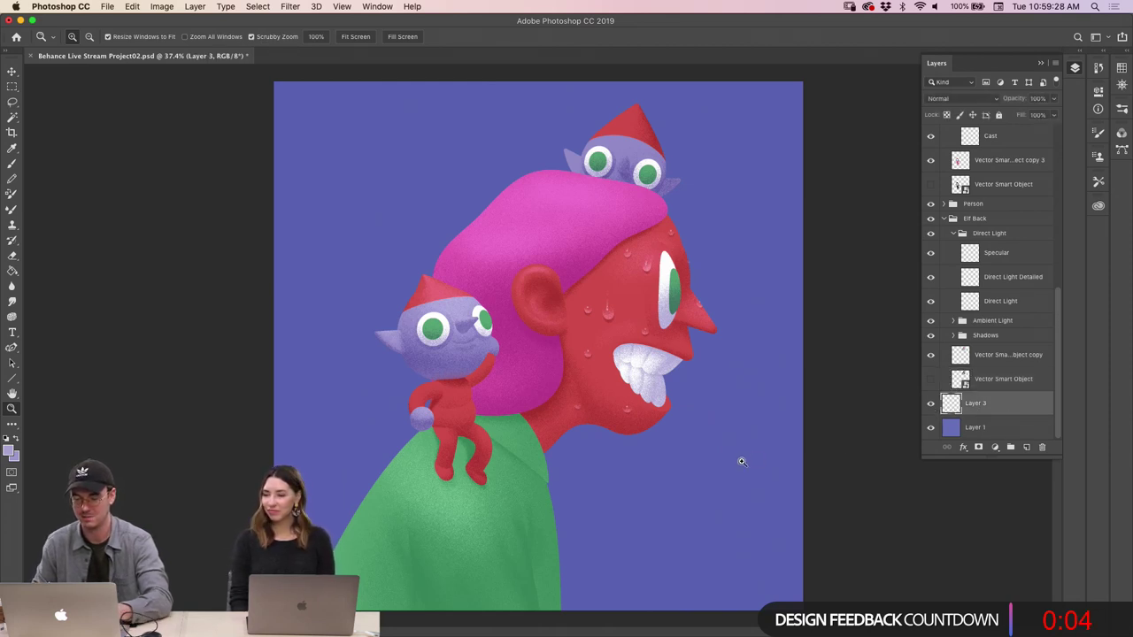
Set the Brush tool's foreground colour to the muted periwinkle #9d9ccf for the background glow
{"action": "scroll", "coordinate": [654, 402], "scroll_direction": "down", "scroll_amount": 5}
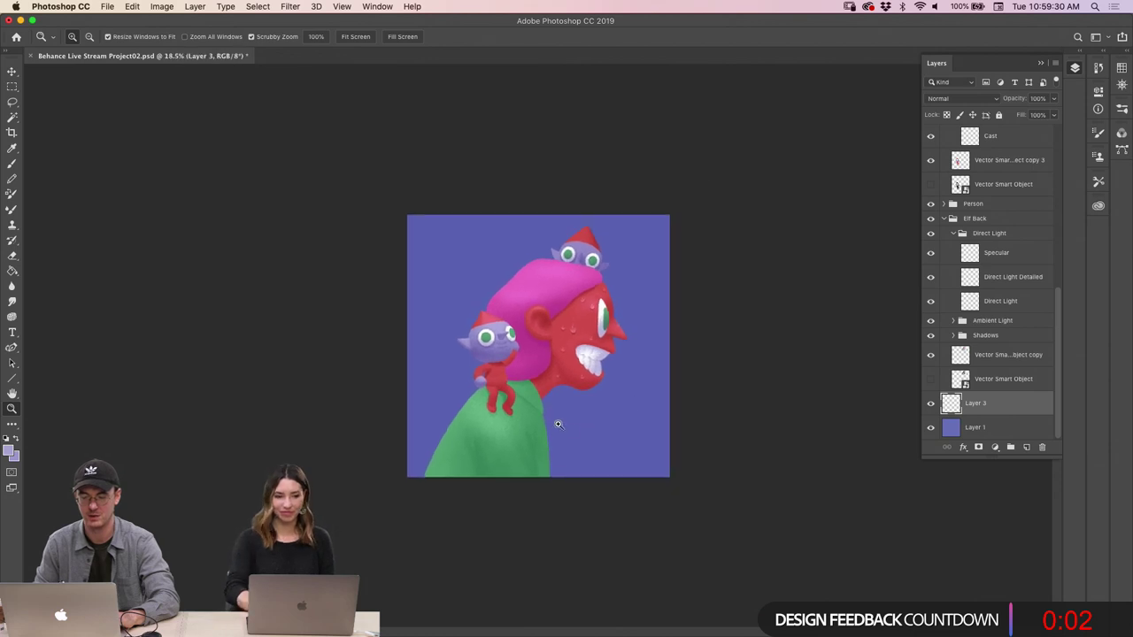
{"action": "scroll", "coordinate": [559, 425], "scroll_direction": "up", "scroll_amount": 1}
{"action": "key", "text": "b"}
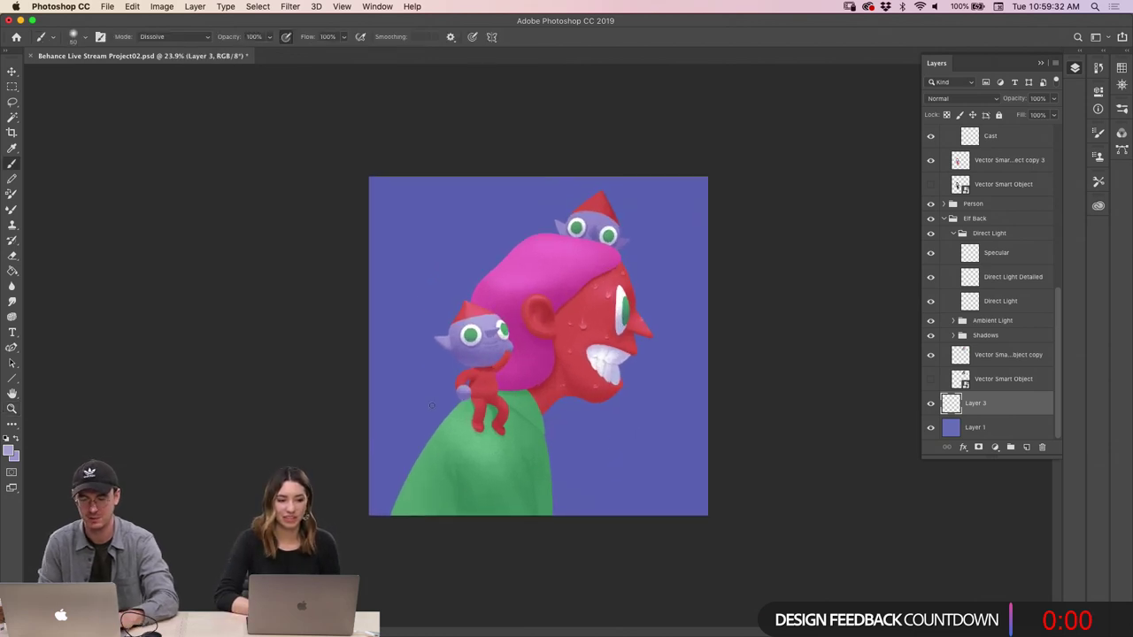
{"action": "left_click", "coordinate": [11, 452]}
{"action": "mouse_move", "coordinate": [610, 262]}
{"action": "left_mouse_down"}
{"action": "mouse_move", "coordinate": [596, 237]}
{"action": "mouse_move", "coordinate": [584, 234]}
{"action": "mouse_move", "coordinate": [577, 248]}
{"action": "left_mouse_up"}
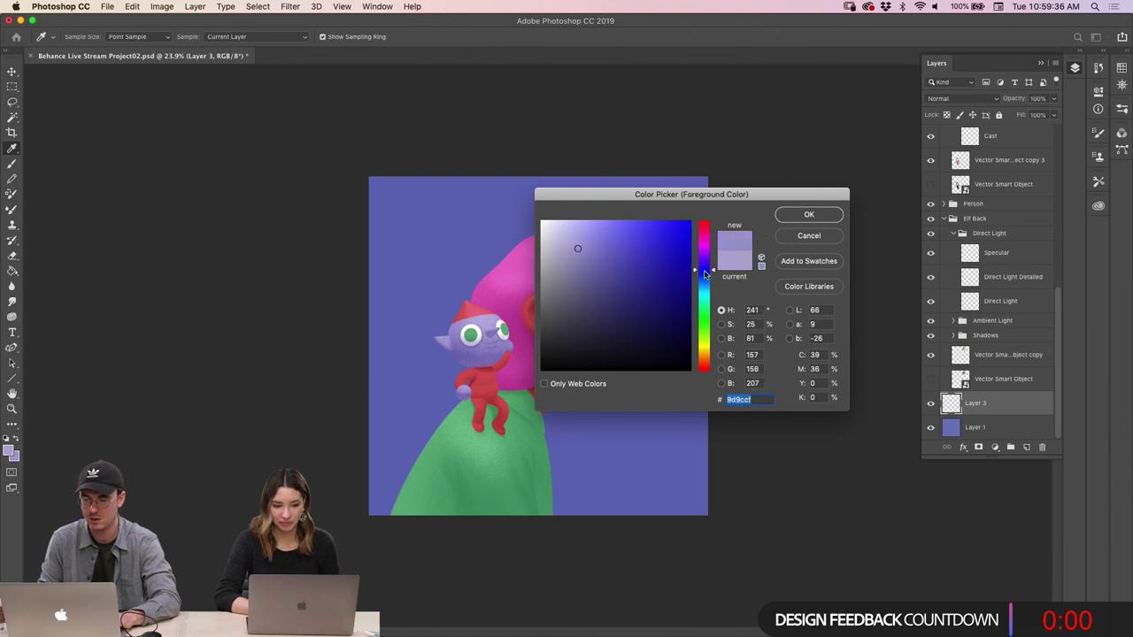
{"action": "left_click", "coordinate": [809, 214]}
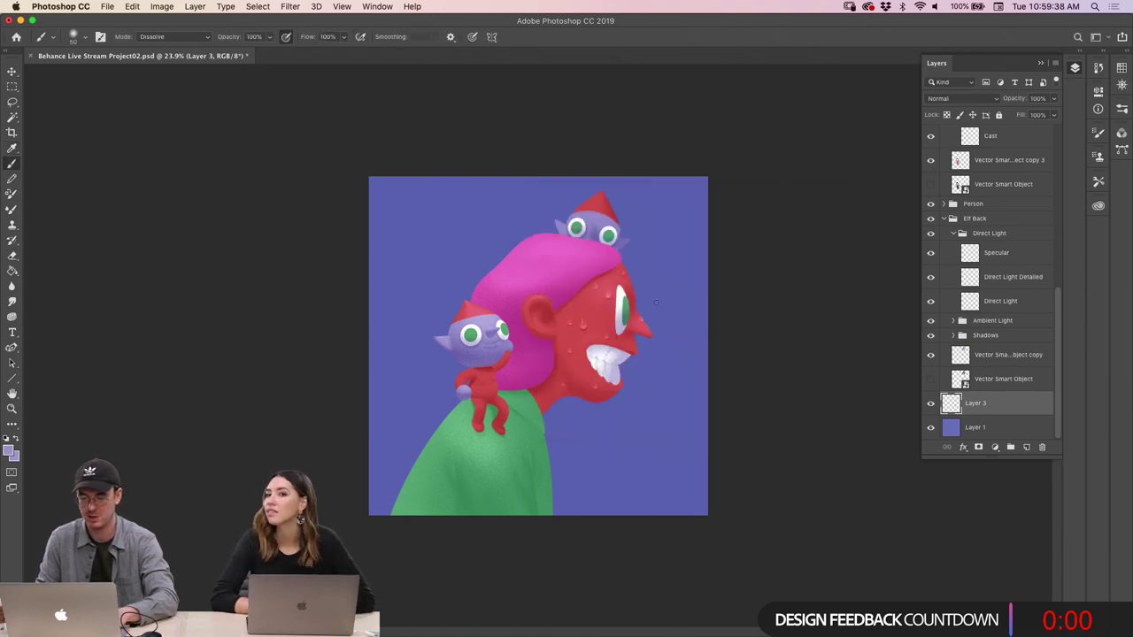
Enlarge the Dissolve brush to 1100 px and paint a soft grainy glow behind the characters on Layer 3
{"action": "key", "text": "bracketright"}
{"action": "key", "text": "bracketright"}
{"action": "key", "text": "bracketright"}
{"action": "key", "text": "bracketright"}
{"action": "key", "text": "bracketright"}
{"action": "key", "text": "bracketright"}
{"action": "key", "text": "bracketright"}
{"action": "key", "text": "bracketright"}
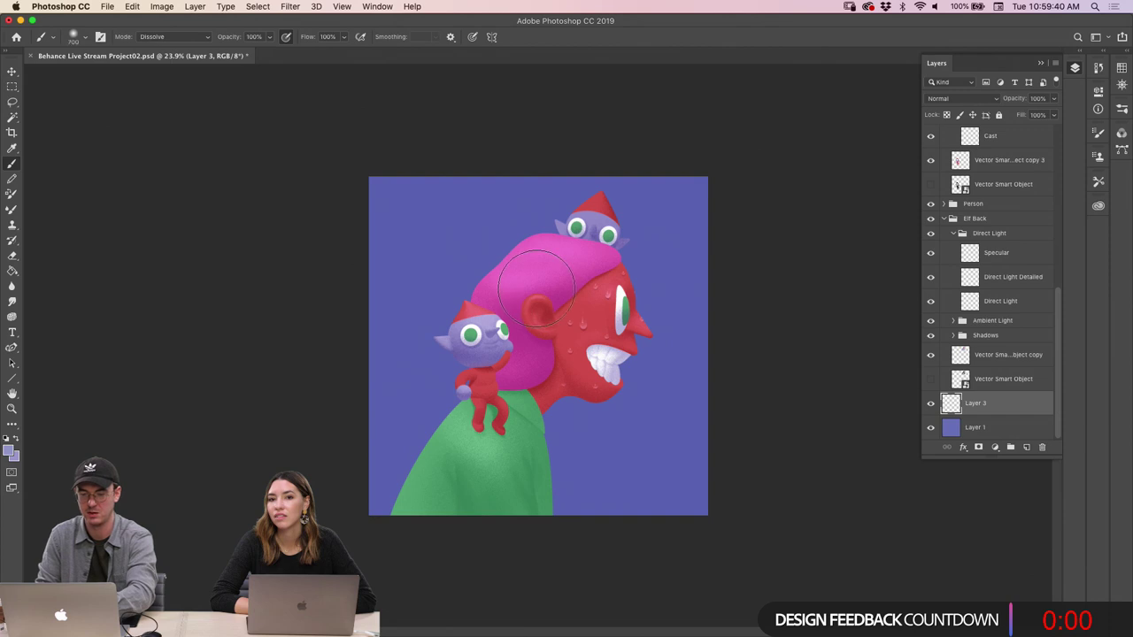
{"action": "key", "text": "bracketright"}
{"action": "key", "text": "bracketright"}
{"action": "key", "text": "bracketright"}
{"action": "key", "text": "bracketright"}
{"action": "key", "text": "bracketright"}
{"action": "key", "text": "bracketright"}
{"action": "mouse_move", "coordinate": [540, 287]}
{"action": "left_mouse_down"}
{"action": "mouse_move", "coordinate": [566, 301]}
{"action": "mouse_move", "coordinate": [593, 270]}
{"action": "left_mouse_up"}
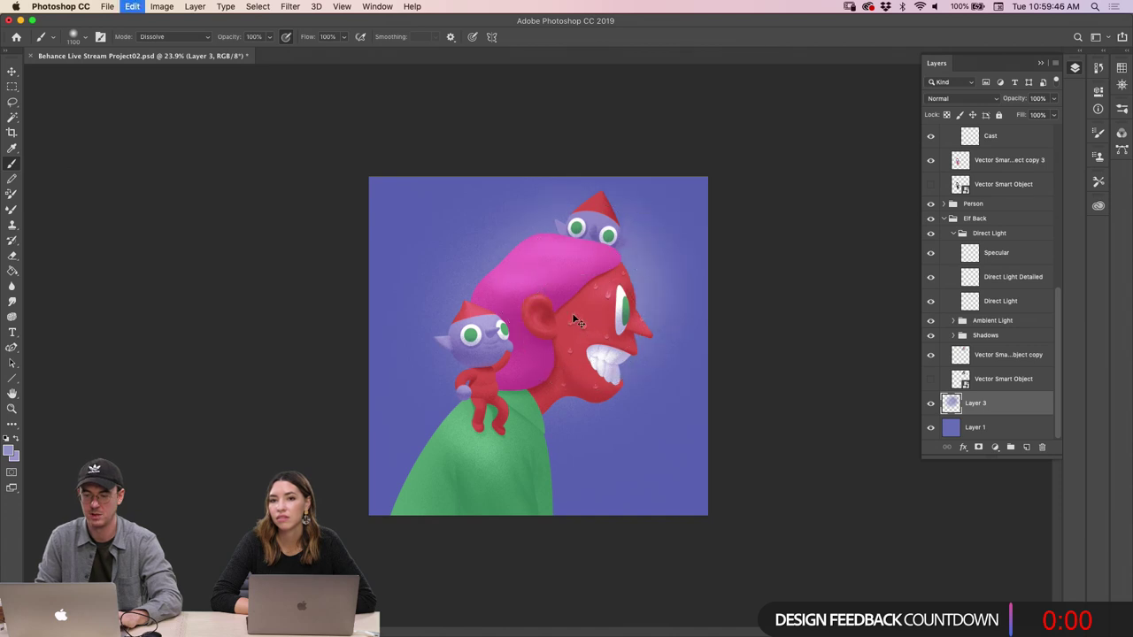
{"action": "key", "text": "z"}
{"action": "mouse_move", "coordinate": [580, 326]}
{"action": "left_mouse_down"}
{"action": "mouse_move", "coordinate": [563, 348]}
{"action": "mouse_move", "coordinate": [585, 345]}
{"action": "mouse_move", "coordinate": [620, 265]}
{"action": "mouse_move", "coordinate": [531, 265]}
{"action": "mouse_move", "coordinate": [495, 416]}
{"action": "mouse_move", "coordinate": [511, 310]}
{"action": "mouse_move", "coordinate": [478, 312]}
{"action": "mouse_move", "coordinate": [531, 312]}
{"action": "left_mouse_up"}
{"action": "key", "text": "z"}
{"action": "key", "text": "super+u"}
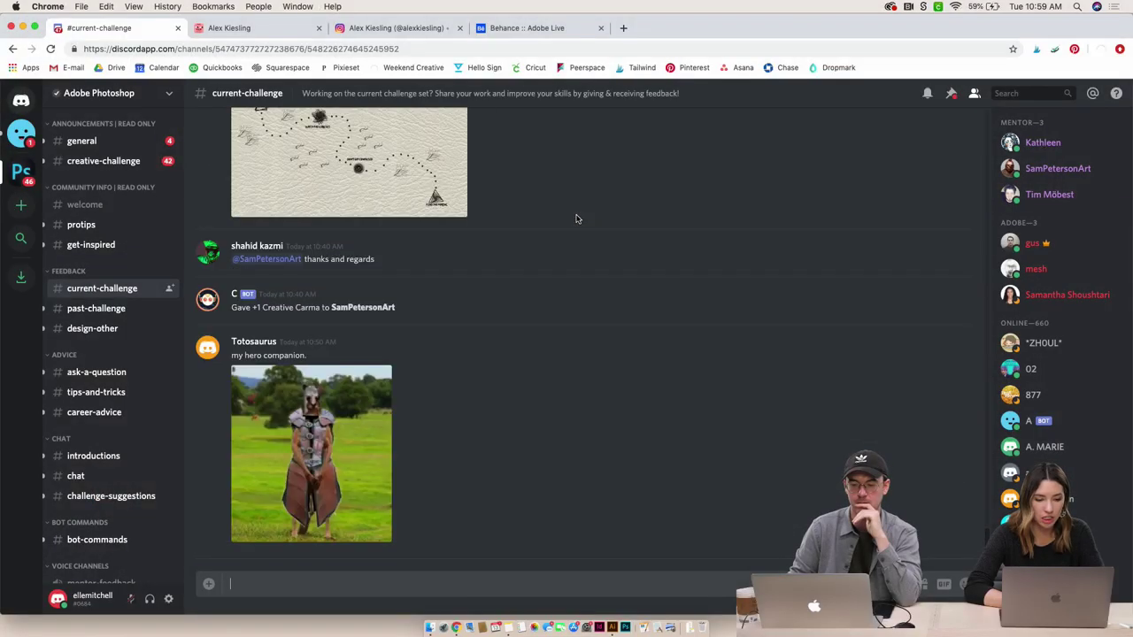
Switch to Discord in Chrome and enlarge the "kinda futuristic map (?)" image in the current-challenge channel
{"action": "key", "text": "super+r"}
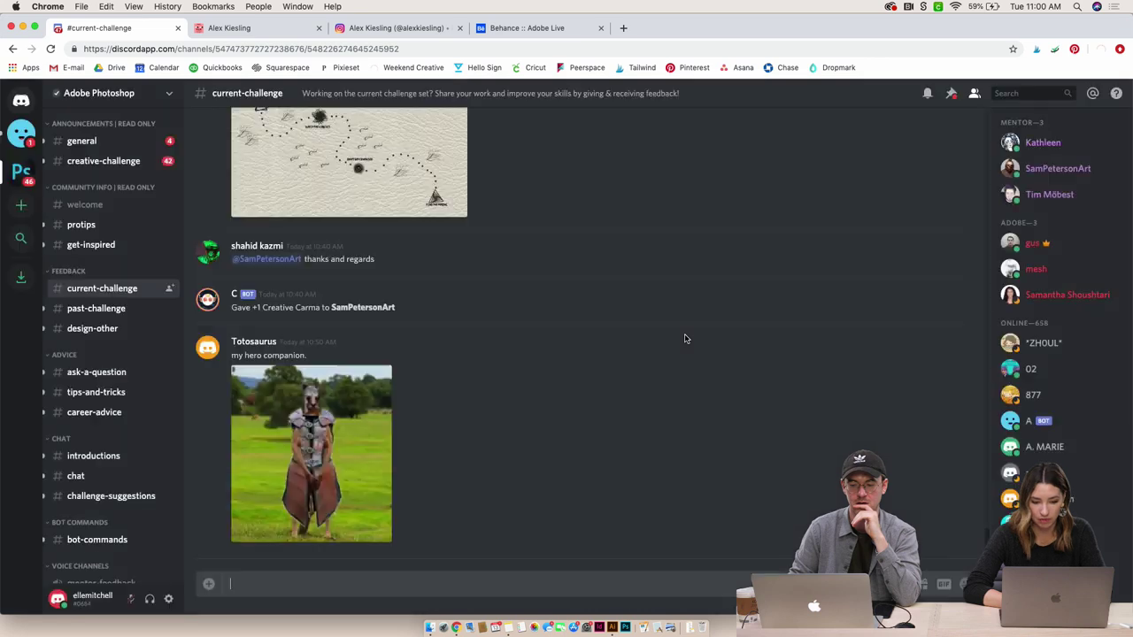
{"action": "scroll", "coordinate": [684, 339], "scroll_direction": "up", "scroll_amount": 3}
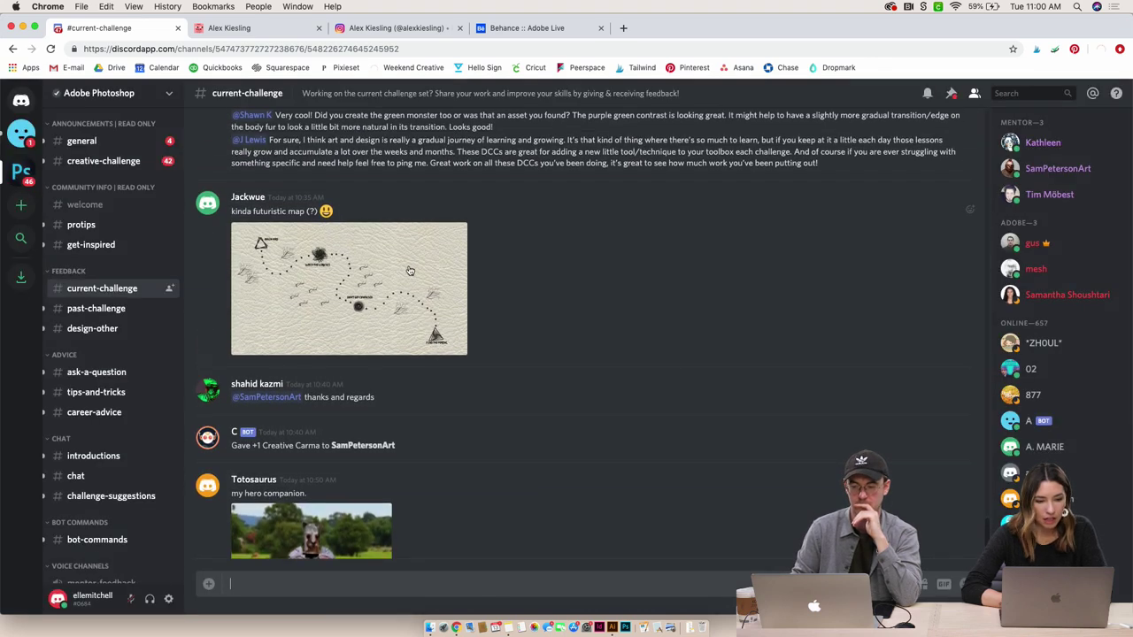
{"action": "left_click", "coordinate": [398, 269]}
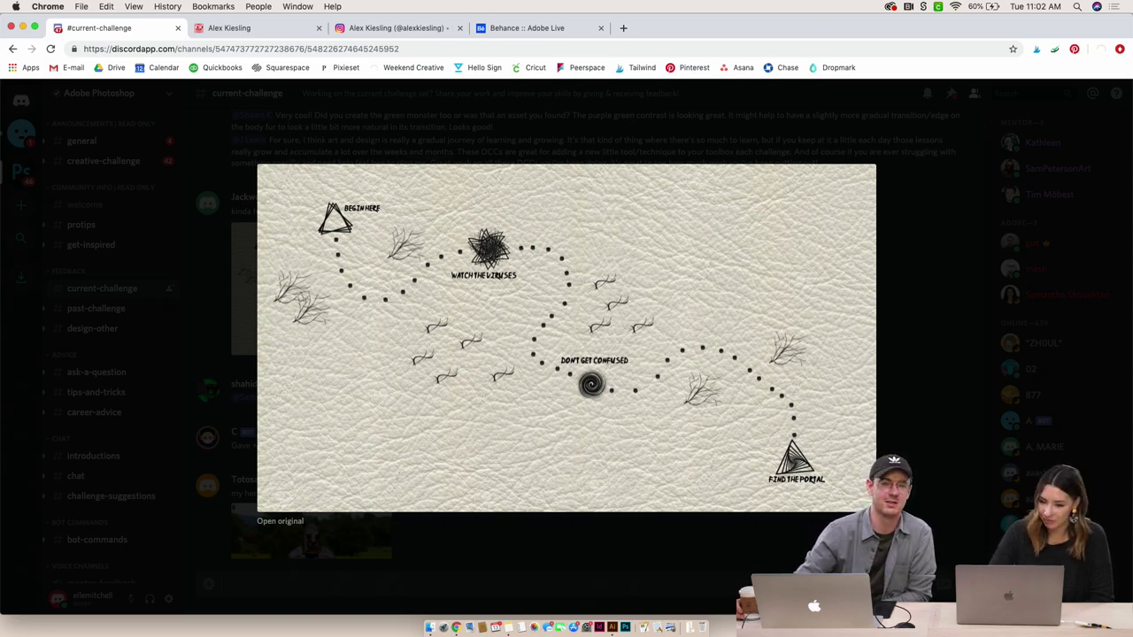
Examine the "Day 6 Custom Brushes & Map" image from an earlier post at enlarged size, then close it
{"action": "key", "text": "Escape"}
{"action": "scroll", "coordinate": [620, 320], "scroll_direction": "up", "scroll_amount": 2}
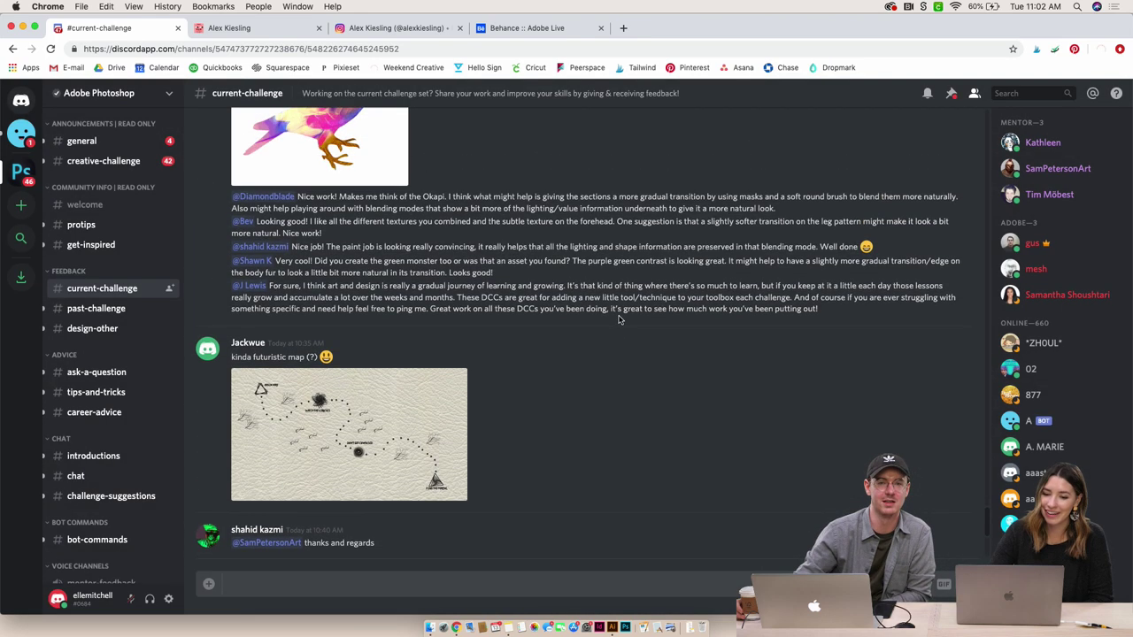
{"action": "scroll", "coordinate": [620, 321], "scroll_direction": "up", "scroll_amount": 5}
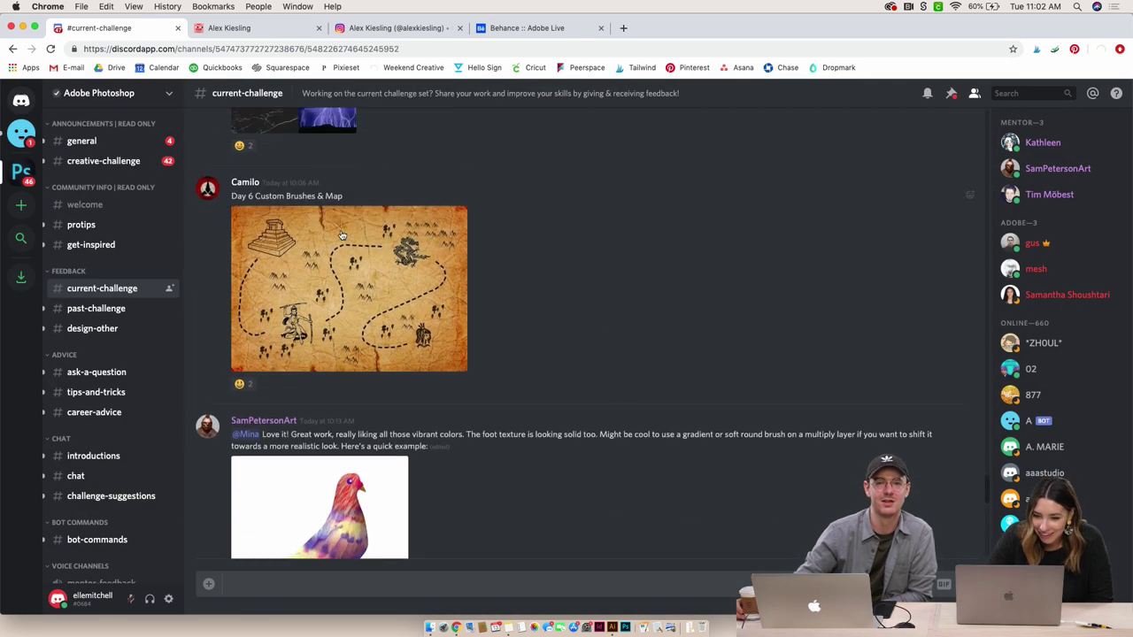
{"action": "left_click", "coordinate": [320, 272]}
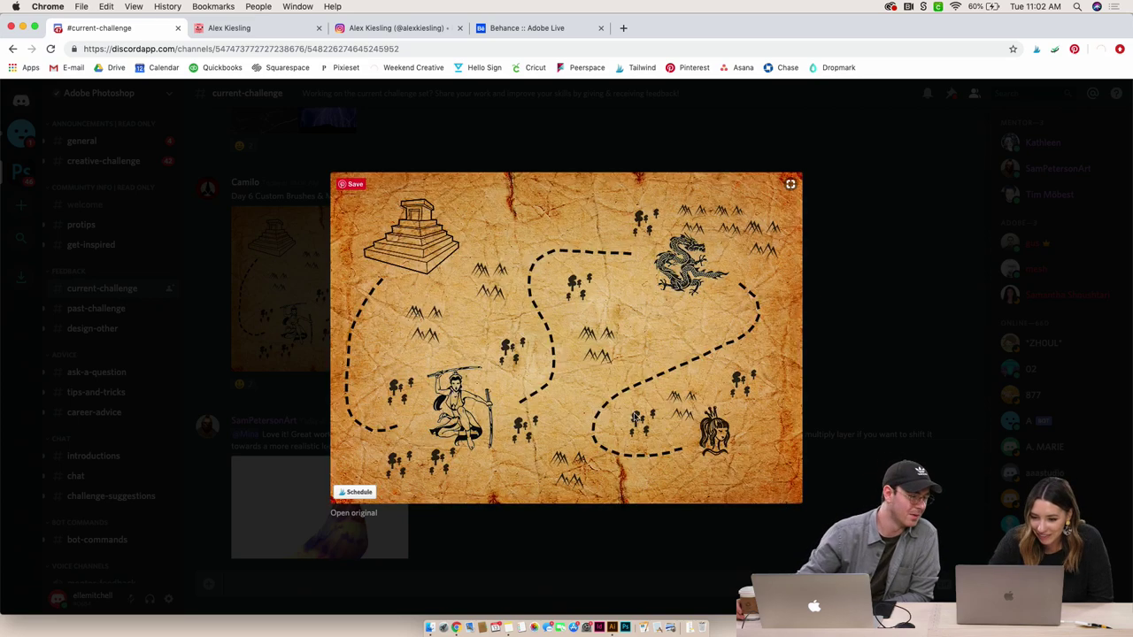
{"action": "scroll", "coordinate": [634, 417], "scroll_direction": "up", "scroll_amount": 5}
{"action": "scroll", "coordinate": [635, 417], "scroll_direction": "up", "scroll_amount": 2}
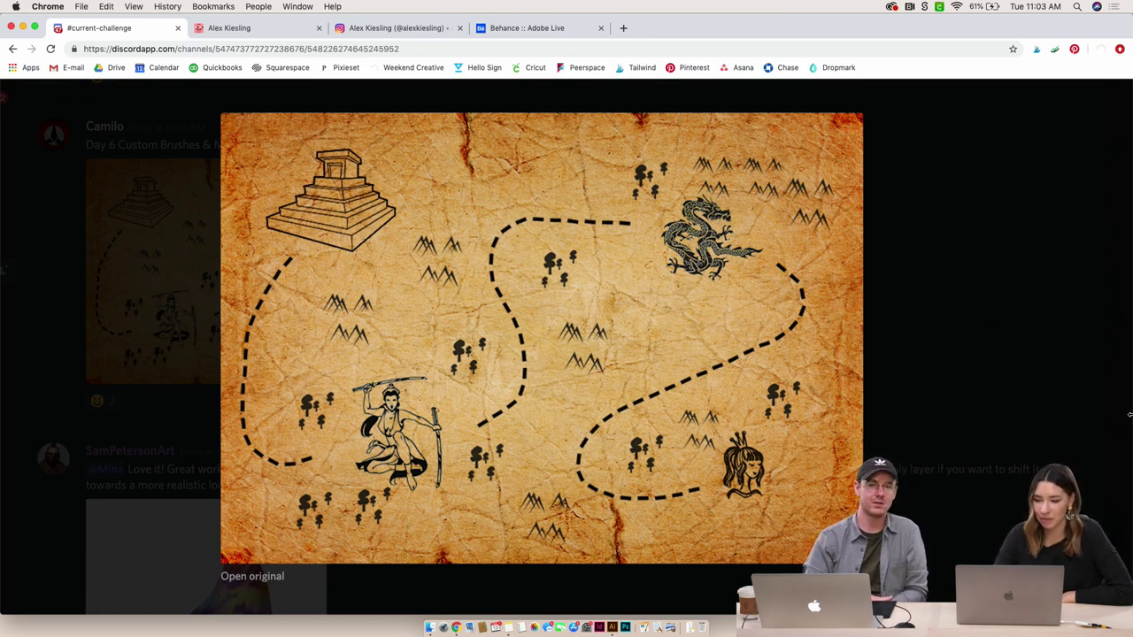
{"action": "key", "text": "super+minus"}
{"action": "key", "text": "super+minus"}
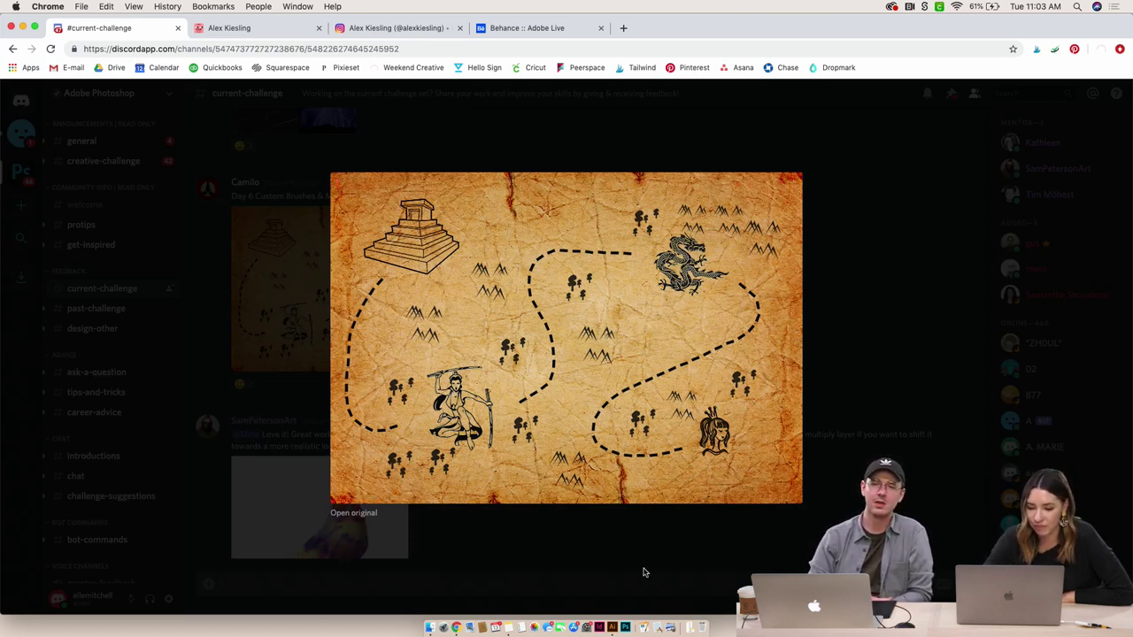
{"action": "left_click", "coordinate": [572, 555]}
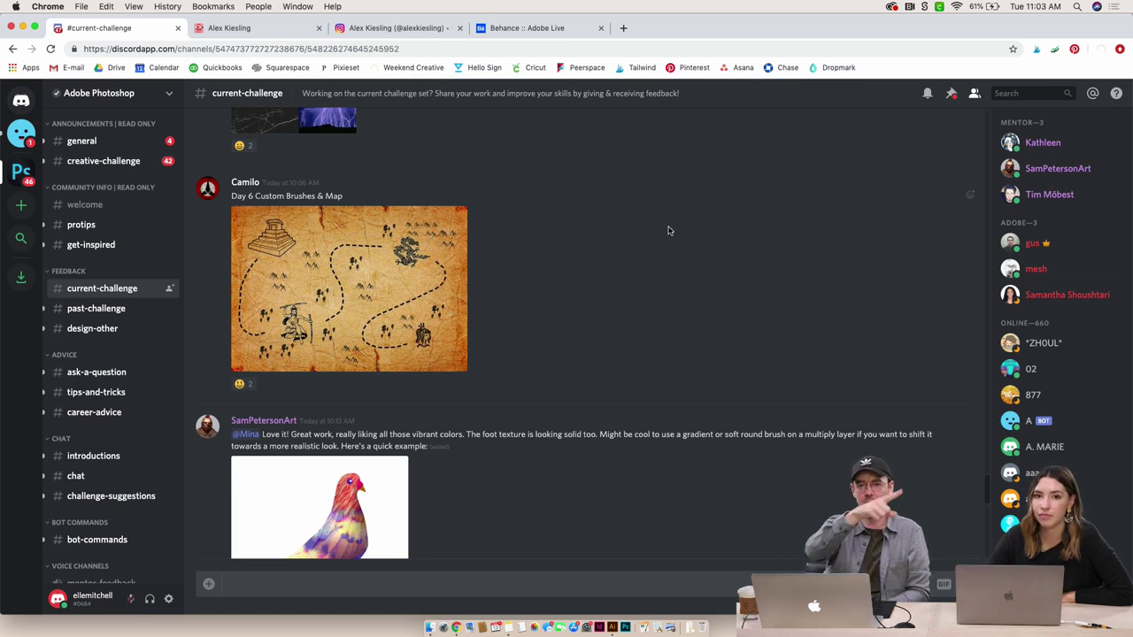
Enlarge the brown custom-brush map with the castle and dragon from an earlier post, and check the available Wi-Fi networks
{"action": "scroll", "coordinate": [631, 227], "scroll_direction": "up", "scroll_amount": 5}
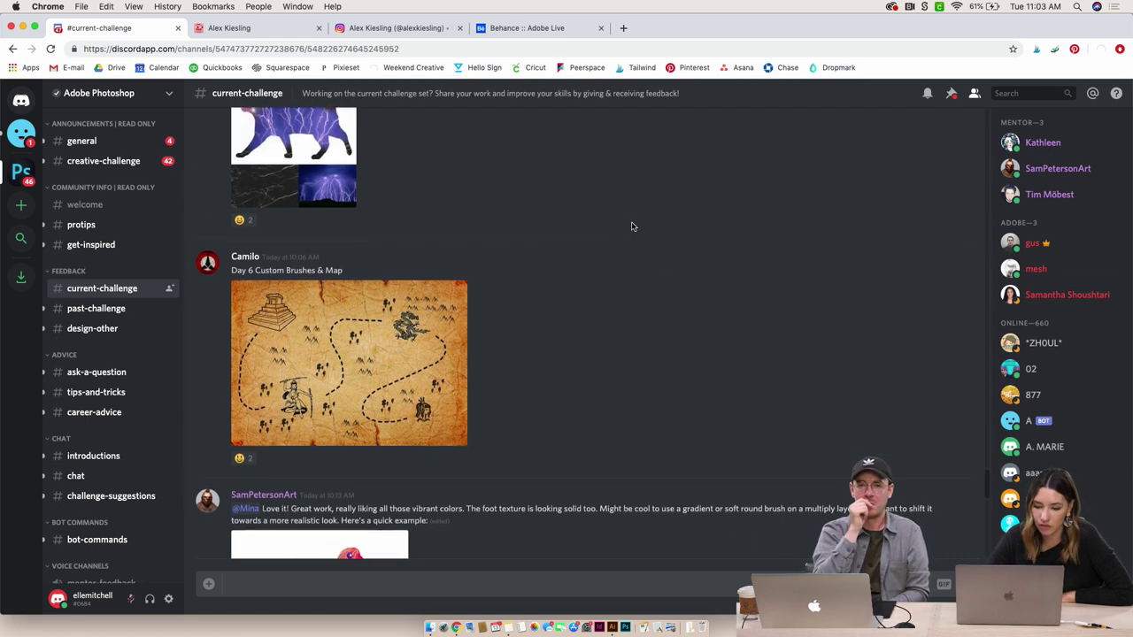
{"action": "scroll", "coordinate": [631, 227], "scroll_direction": "up", "scroll_amount": 10}
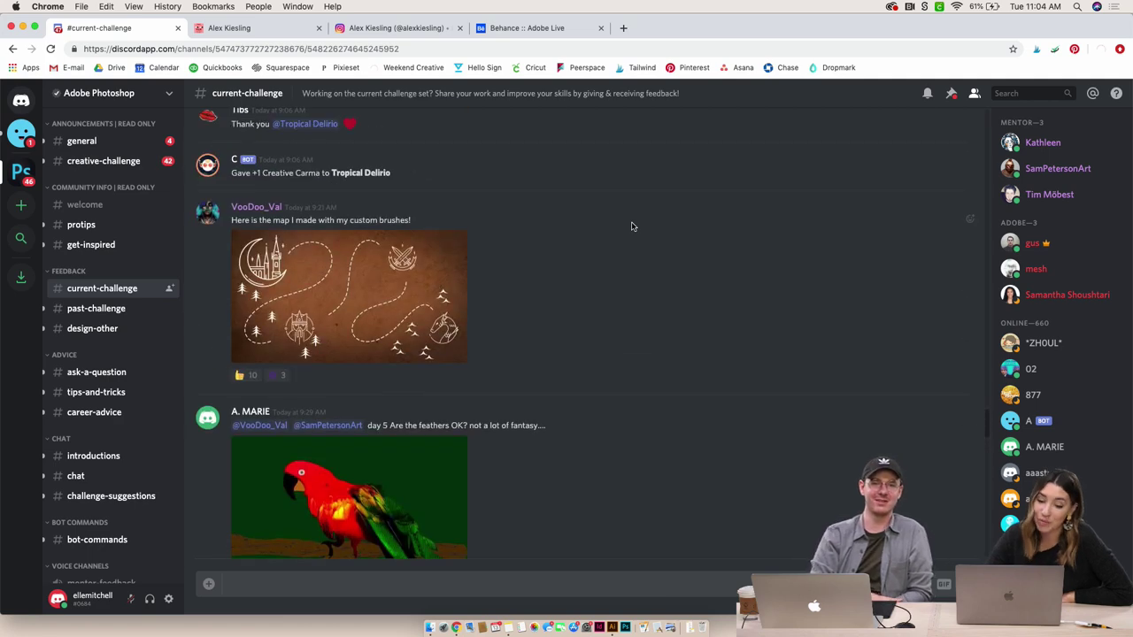
{"action": "left_click", "coordinate": [386, 272]}
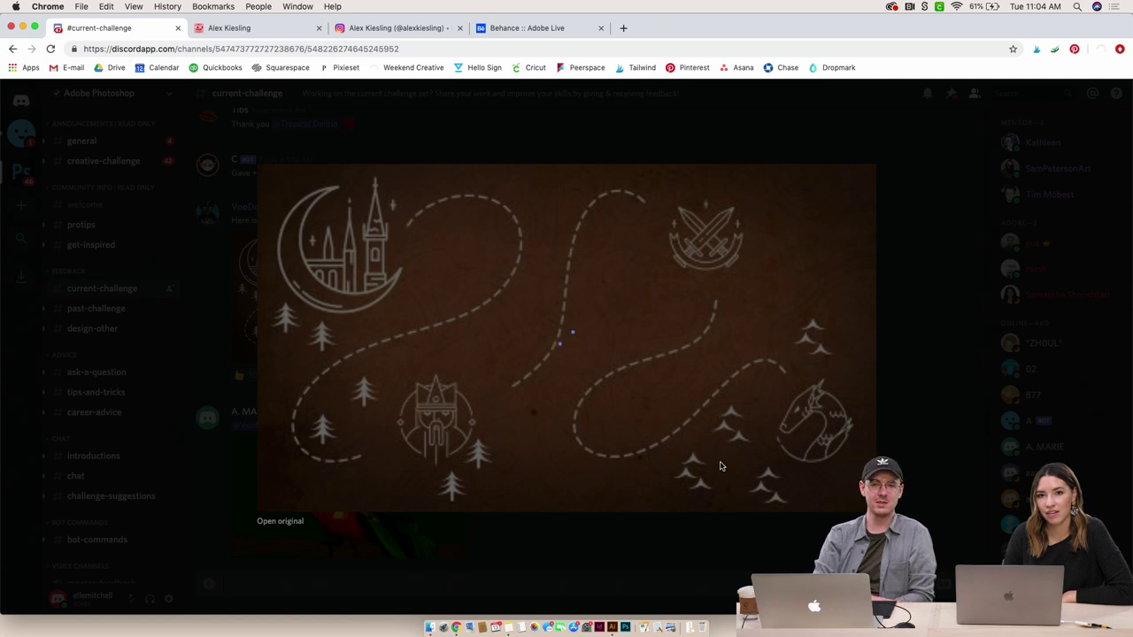
{"action": "left_click", "coordinate": [585, 557]}
{"action": "left_click", "coordinate": [426, 308]}
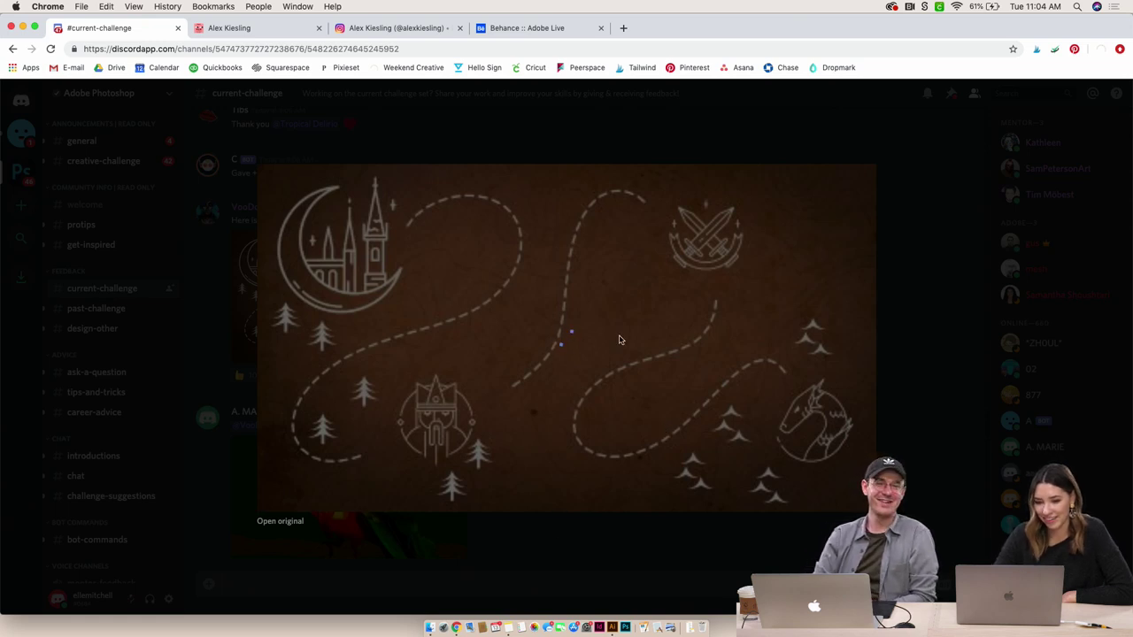
{"action": "left_click", "coordinate": [551, 536]}
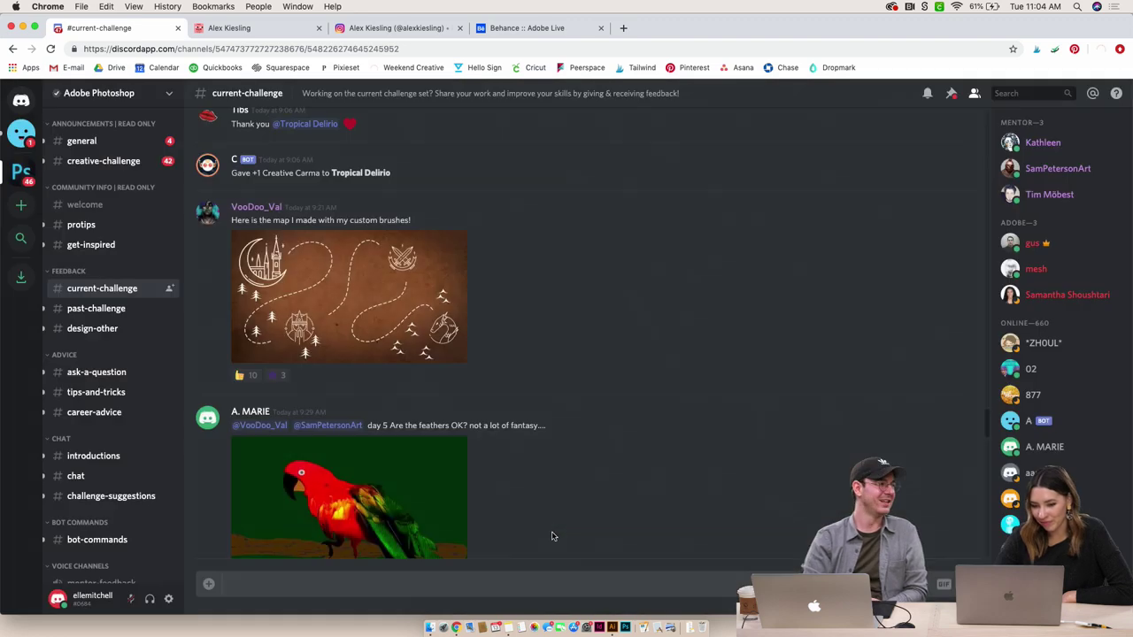
{"action": "left_click", "coordinate": [957, 6]}
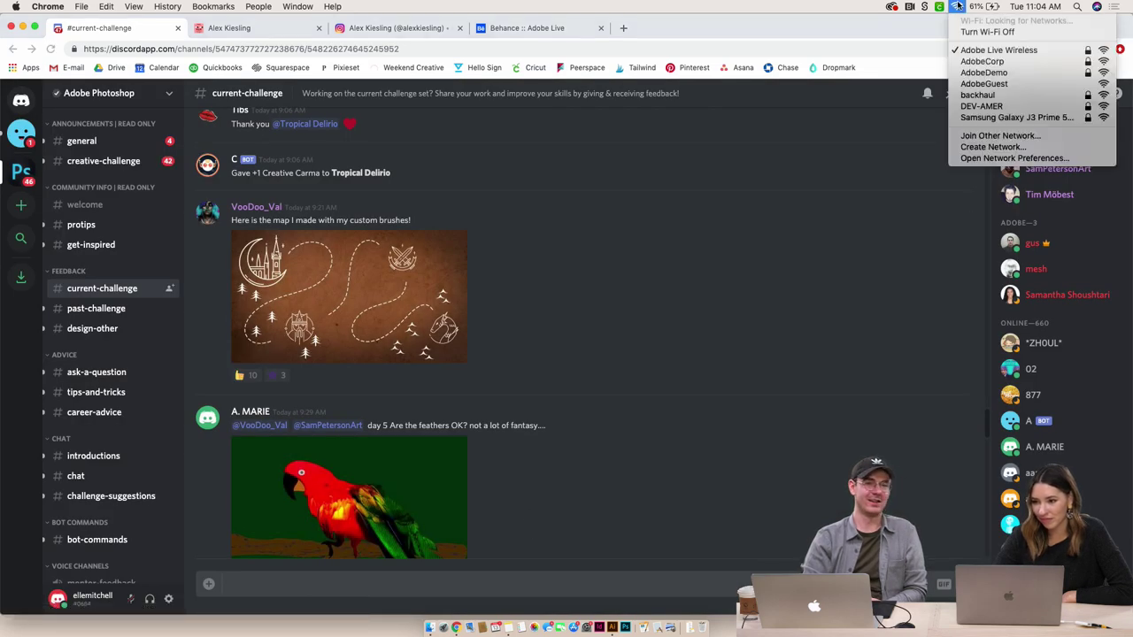
{"action": "left_click", "coordinate": [958, 84]}
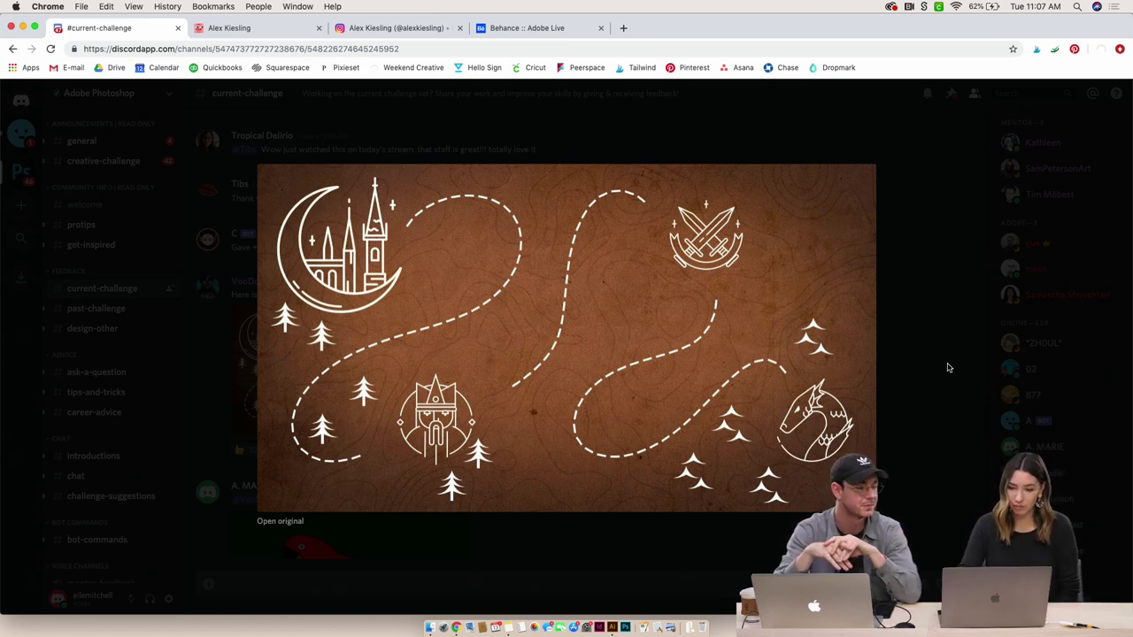
Close the enlarged brown map and browse the earlier submissions in the current-challenge channel
{"action": "left_click", "coordinate": [916, 390]}
{"action": "scroll", "coordinate": [705, 312], "scroll_direction": "up", "scroll_amount": 3}
{"action": "scroll", "coordinate": [704, 311], "scroll_direction": "up", "scroll_amount": 10}
{"action": "scroll", "coordinate": [704, 312], "scroll_direction": "up", "scroll_amount": 15}
{"action": "scroll", "coordinate": [705, 311], "scroll_direction": "up", "scroll_amount": 15}
{"action": "scroll", "coordinate": [704, 311], "scroll_direction": "up", "scroll_amount": 15}
{"action": "scroll", "coordinate": [705, 311], "scroll_direction": "up", "scroll_amount": 15}
{"action": "scroll", "coordinate": [704, 312], "scroll_direction": "down", "scroll_amount": 20}
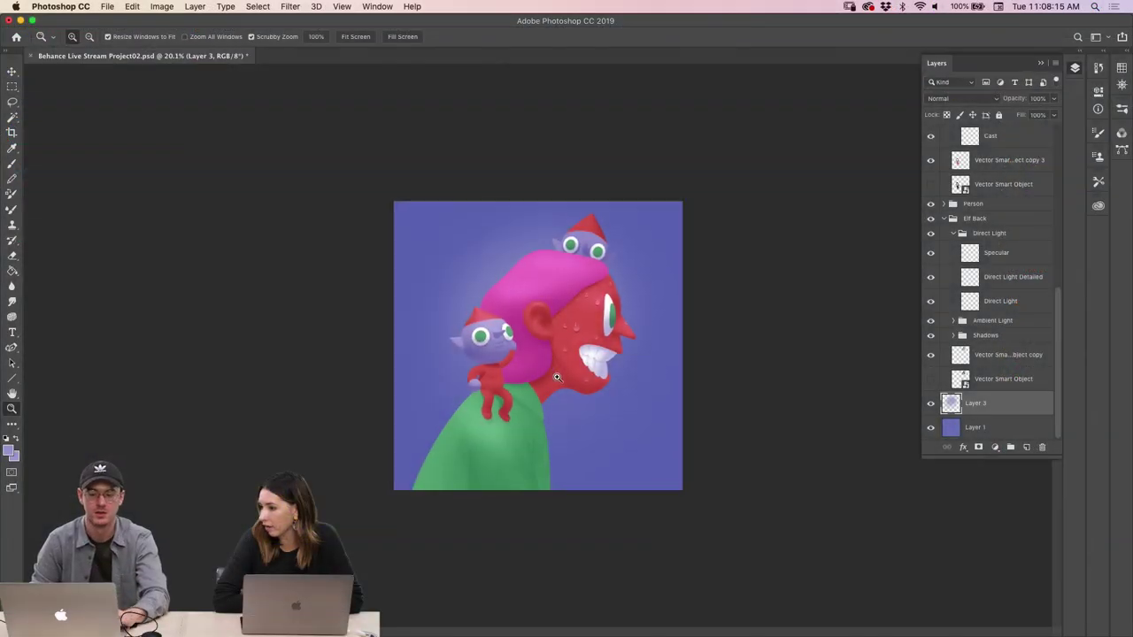
Switch back to Photoshop and examine the grainy shading on the face and hair, both close up and within the whole composition
{"action": "left_click_drag", "start_coordinate": [594, 389], "coordinate": [643, 268]}
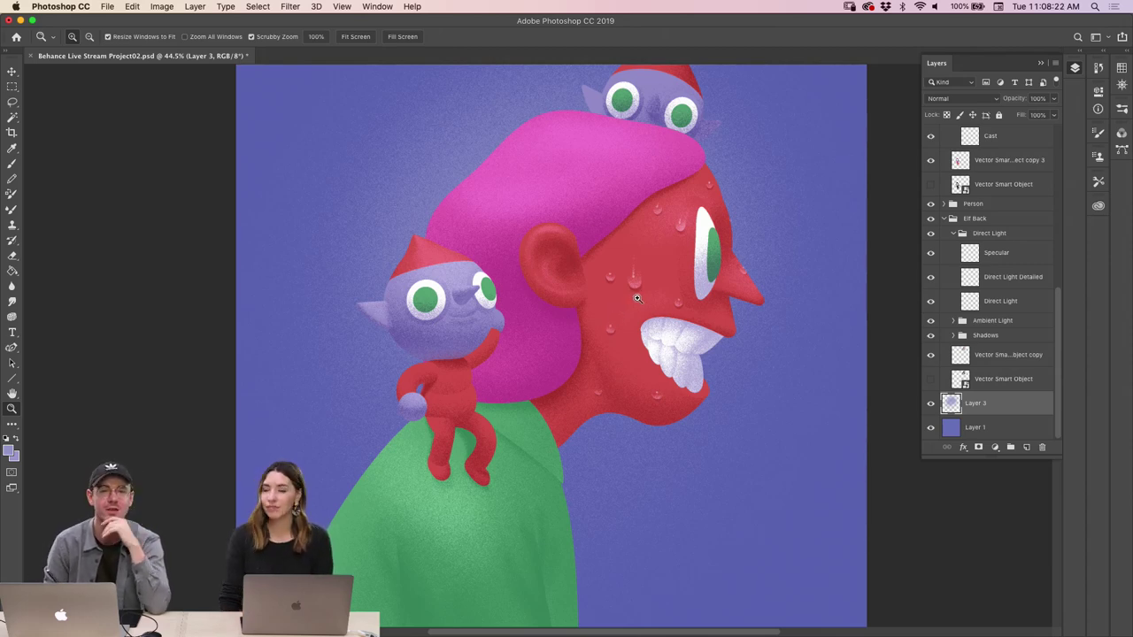
{"action": "left_click_drag", "start_coordinate": [579, 226], "coordinate": [589, 253]}
{"action": "key", "text": "h"}
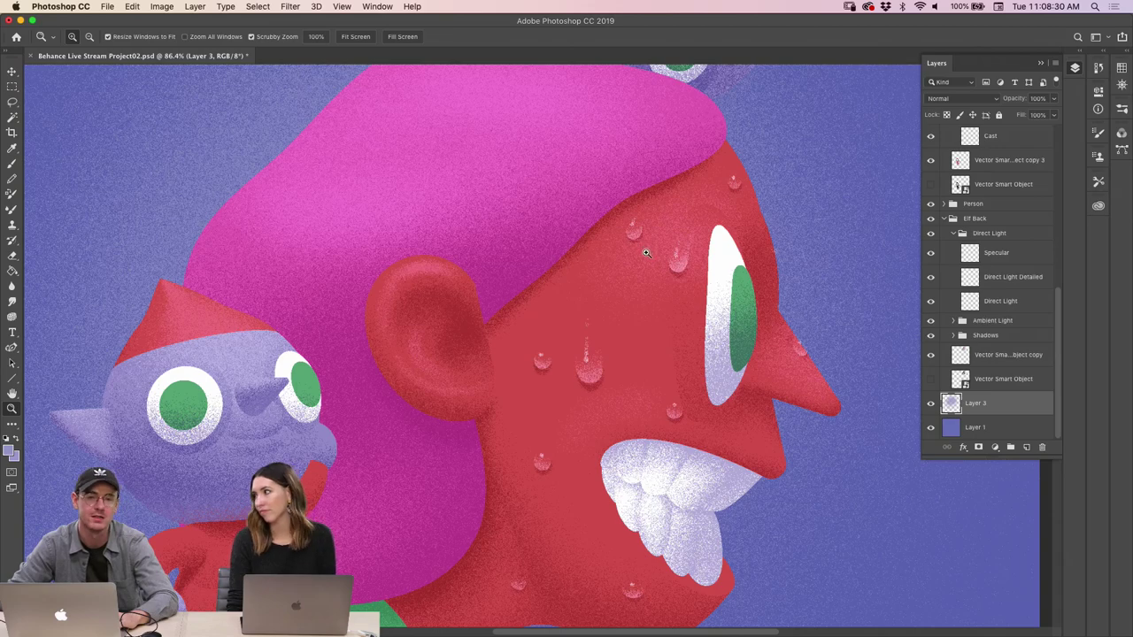
{"action": "left_click_drag", "start_coordinate": [634, 308], "coordinate": [585, 317]}
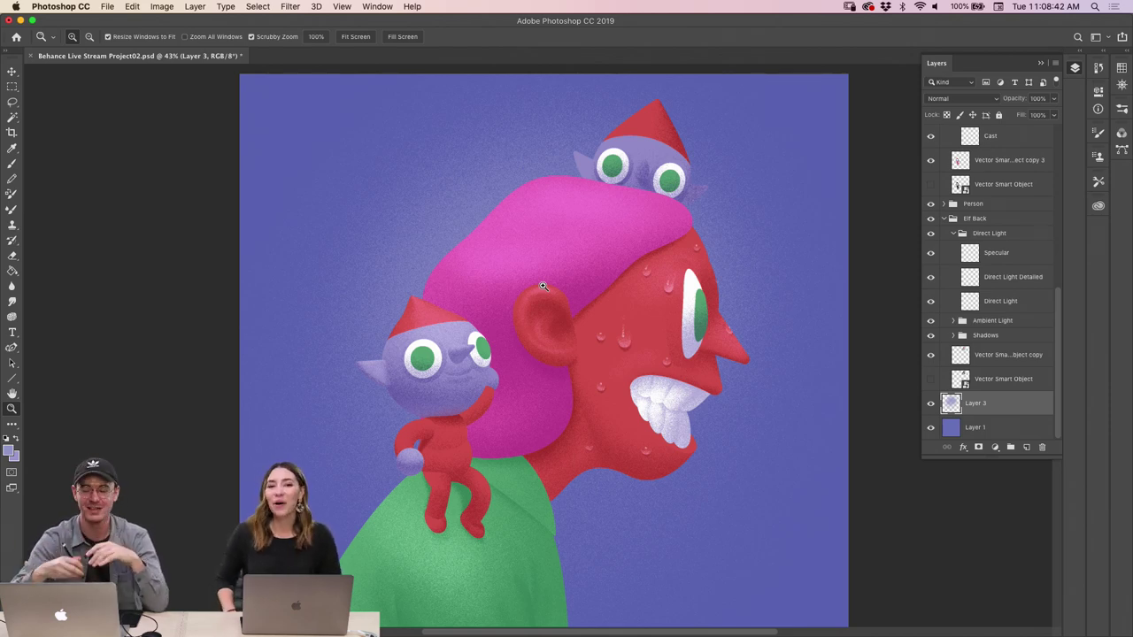
{"action": "mouse_move", "coordinate": [452, 360]}
{"action": "left_mouse_down"}
{"action": "mouse_move", "coordinate": [462, 379]}
{"action": "mouse_move", "coordinate": [504, 382]}
{"action": "mouse_move", "coordinate": [553, 469]}
{"action": "mouse_move", "coordinate": [517, 456]}
{"action": "left_mouse_up"}
{"action": "key", "text": "b"}
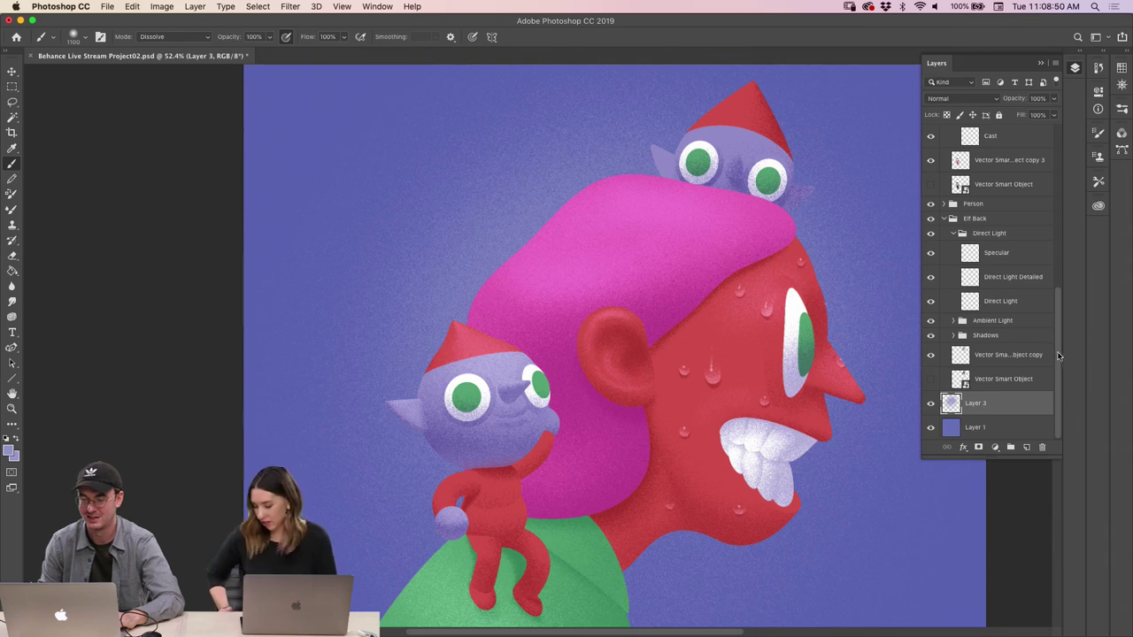
Examine how the Elf Front group's light and shadow layers are organised, comparing them with the front elf's shading on the canvas
{"action": "scroll", "coordinate": [1057, 354], "scroll_direction": "up", "scroll_amount": 3}
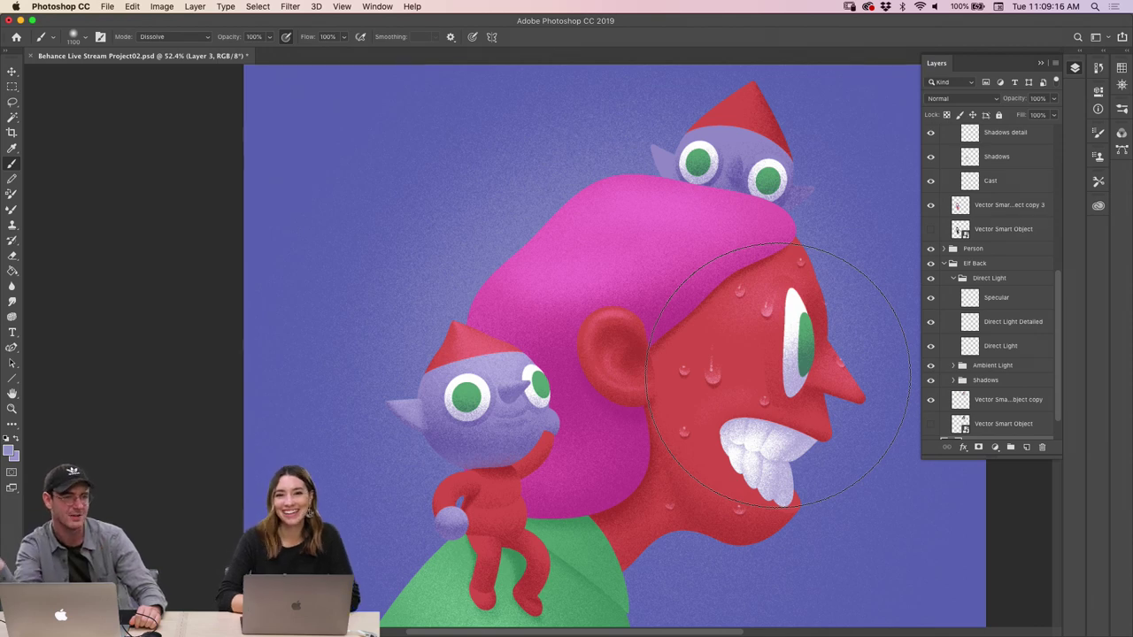
{"action": "key", "text": "z"}
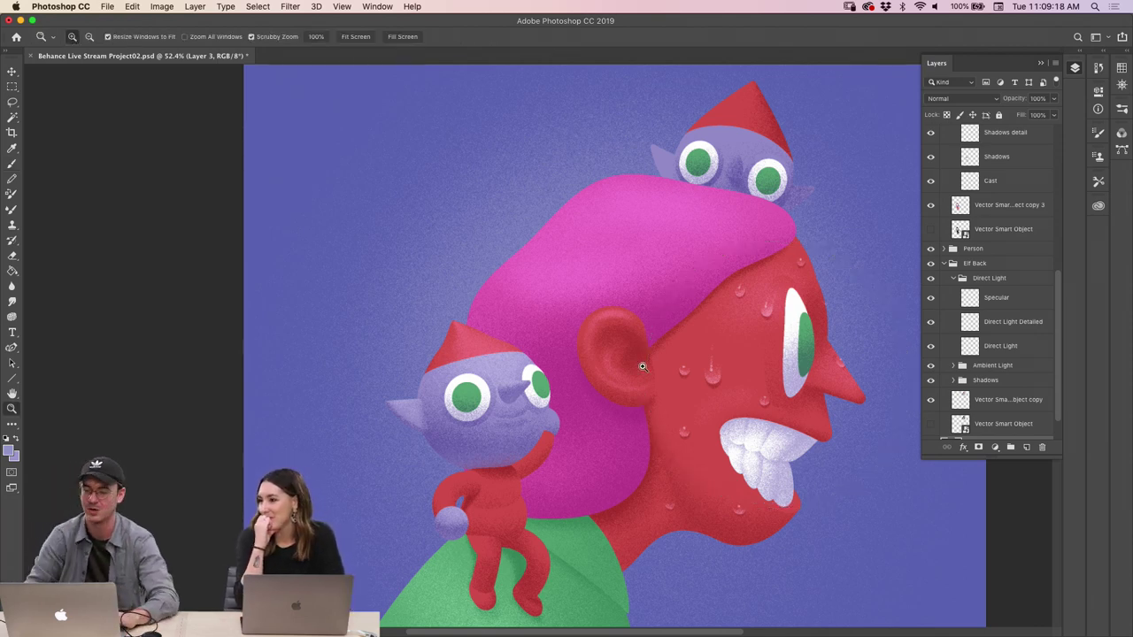
{"action": "mouse_move", "coordinate": [619, 425]}
{"action": "left_mouse_down"}
{"action": "mouse_move", "coordinate": [672, 425]}
{"action": "mouse_move", "coordinate": [622, 428]}
{"action": "left_mouse_up"}
{"action": "left_click_drag", "start_coordinate": [744, 406], "coordinate": [840, 369]}
{"action": "left_click_drag", "start_coordinate": [1060, 321], "coordinate": [1078, 193]}
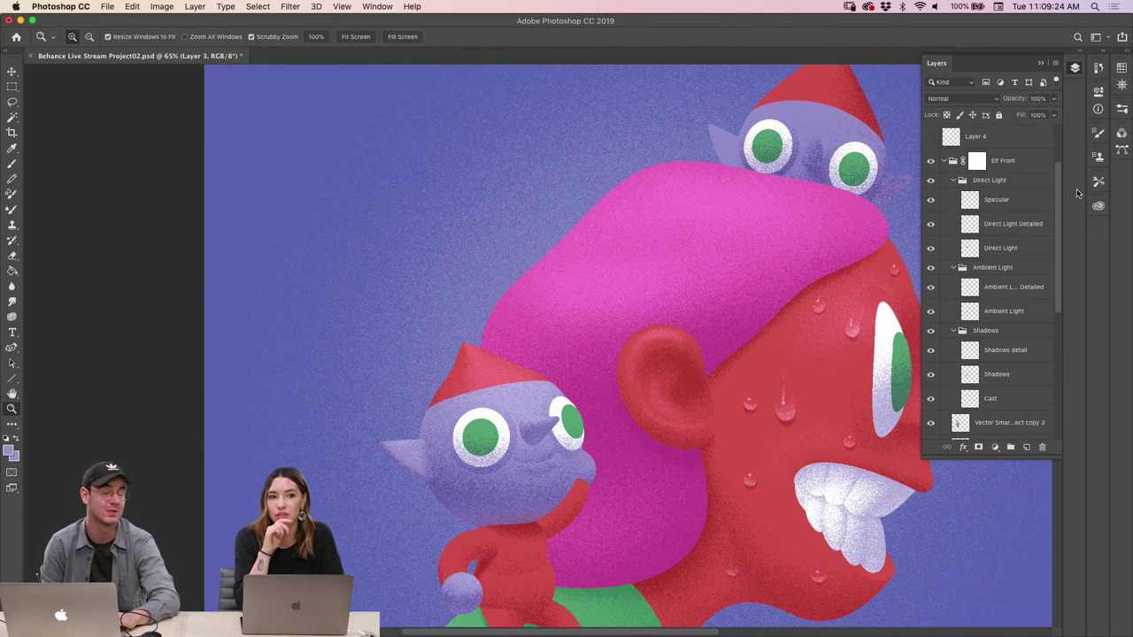
{"action": "left_click_drag", "start_coordinate": [791, 325], "coordinate": [619, 271]}
{"action": "key", "text": "space"}
{"action": "left_click", "coordinate": [503, 469]}
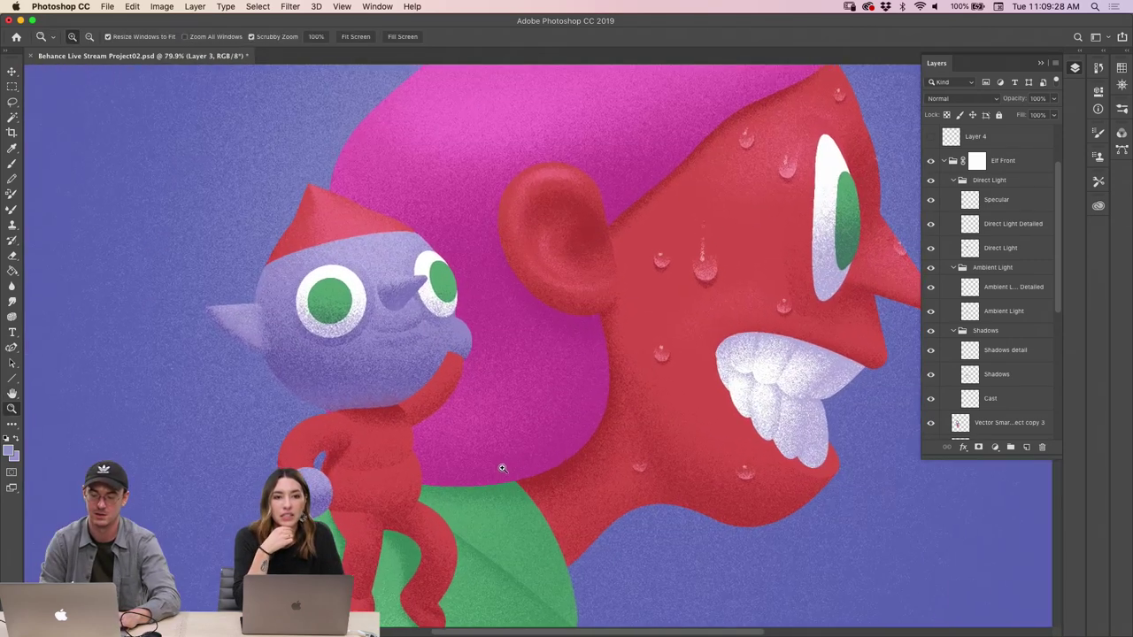
{"action": "left_click_drag", "start_coordinate": [1060, 293], "coordinate": [1058, 343]}
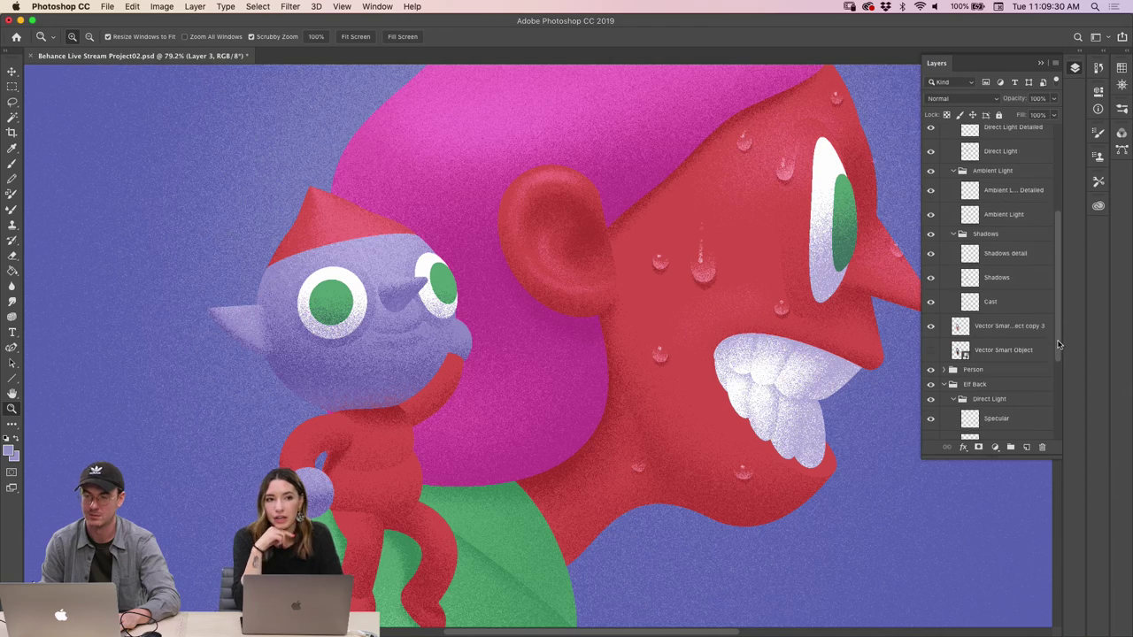
{"action": "scroll", "coordinate": [1053, 307], "scroll_direction": "down", "scroll_amount": 1}
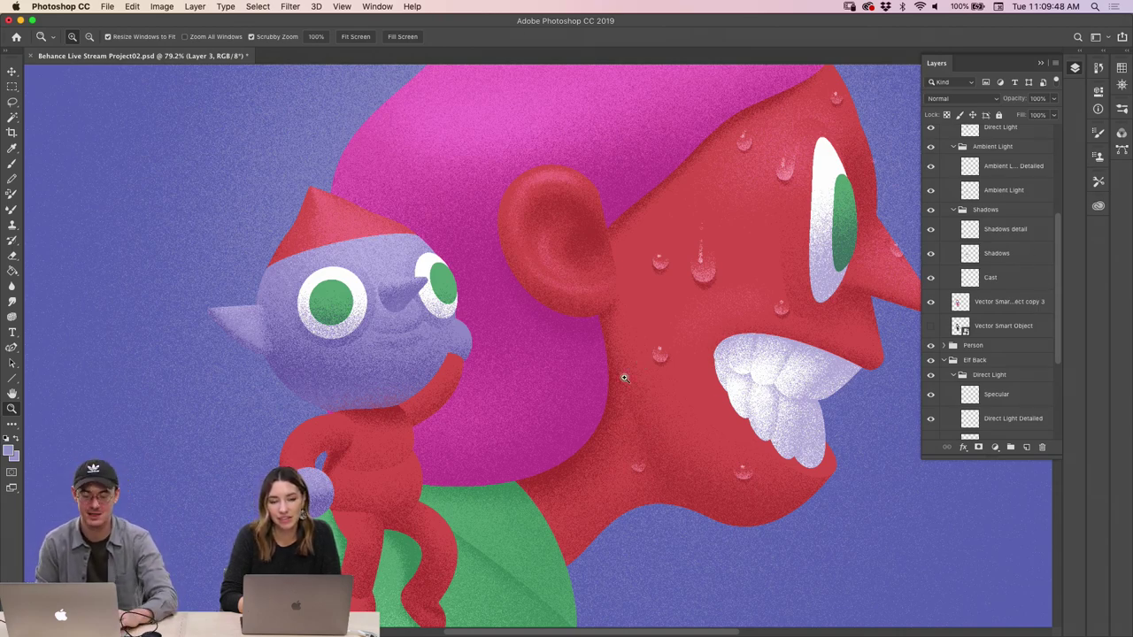
{"action": "left_click_drag", "start_coordinate": [480, 452], "coordinate": [380, 442]}
{"action": "left_click_drag", "start_coordinate": [484, 430], "coordinate": [639, 416]}
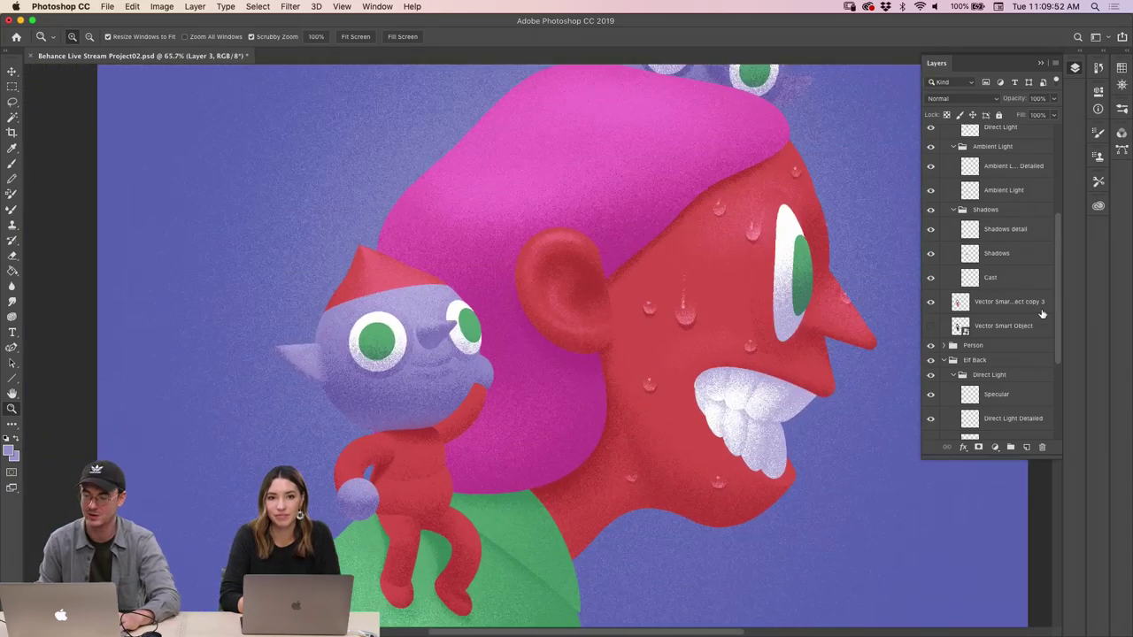
Select the front elf's raised red arm with the Magic Wand on the Vector Smart Object copy 3 layer
{"action": "scroll", "coordinate": [1057, 306], "scroll_direction": "up", "scroll_amount": 1}
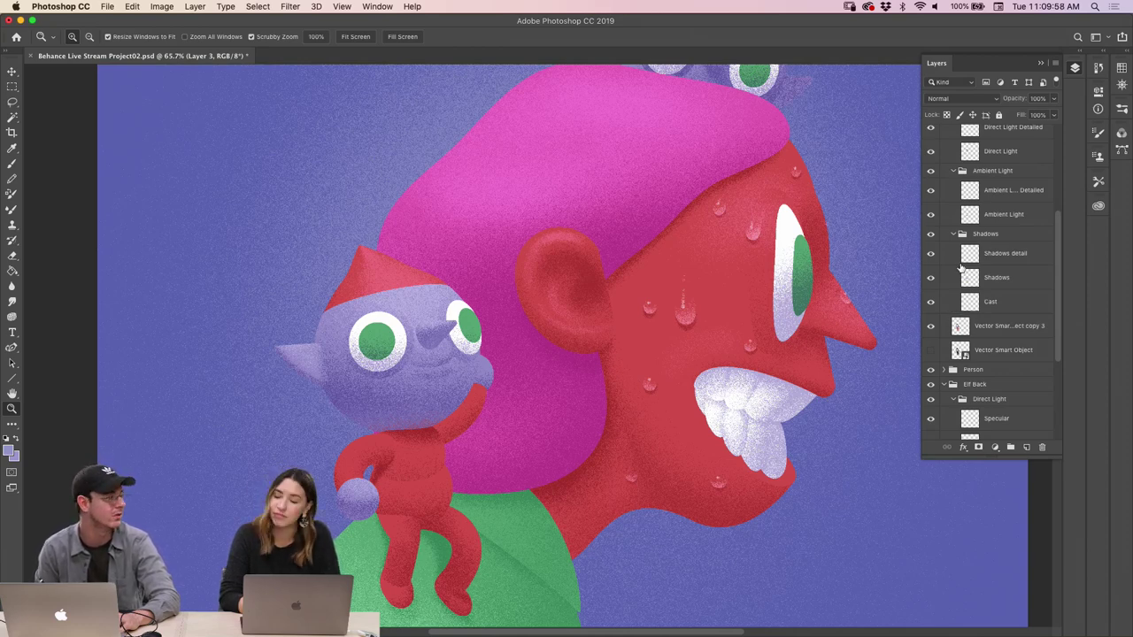
{"action": "left_click_drag", "start_coordinate": [460, 409], "coordinate": [486, 409]}
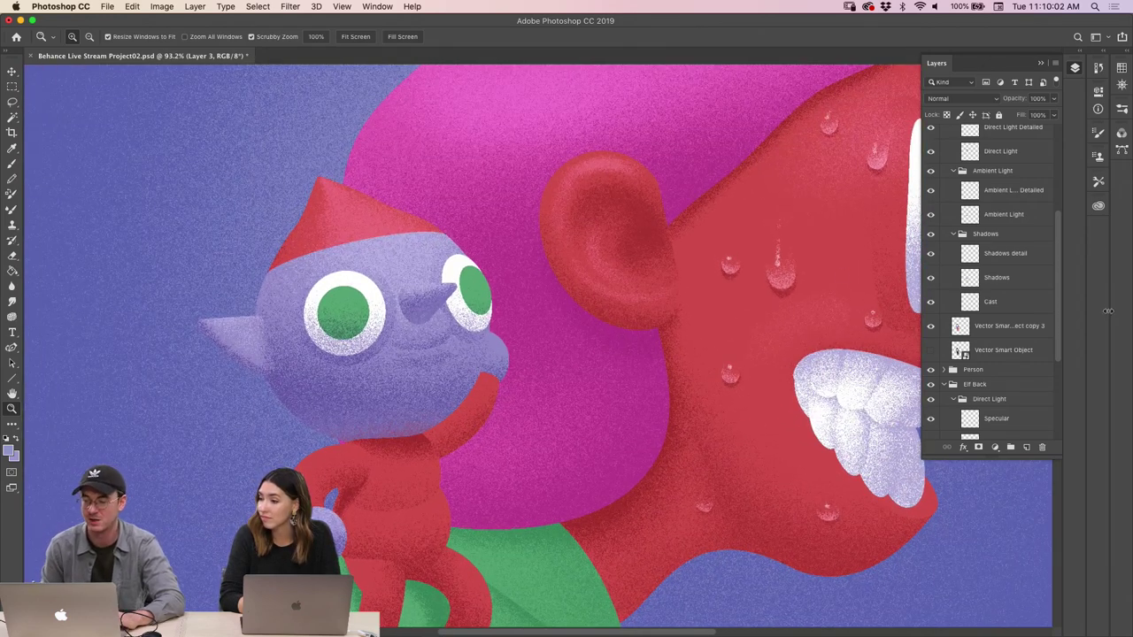
{"action": "scroll", "coordinate": [1060, 319], "scroll_direction": "up", "scroll_amount": 1}
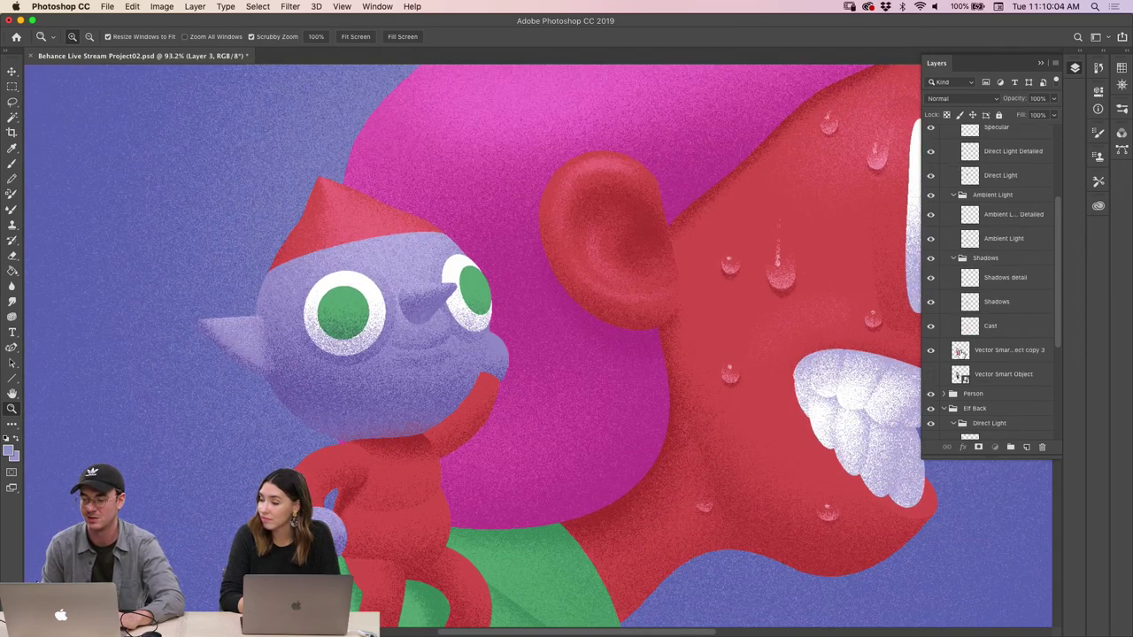
{"action": "left_click", "coordinate": [961, 352]}
{"action": "key", "text": "w"}
{"action": "left_click", "coordinate": [473, 423]}
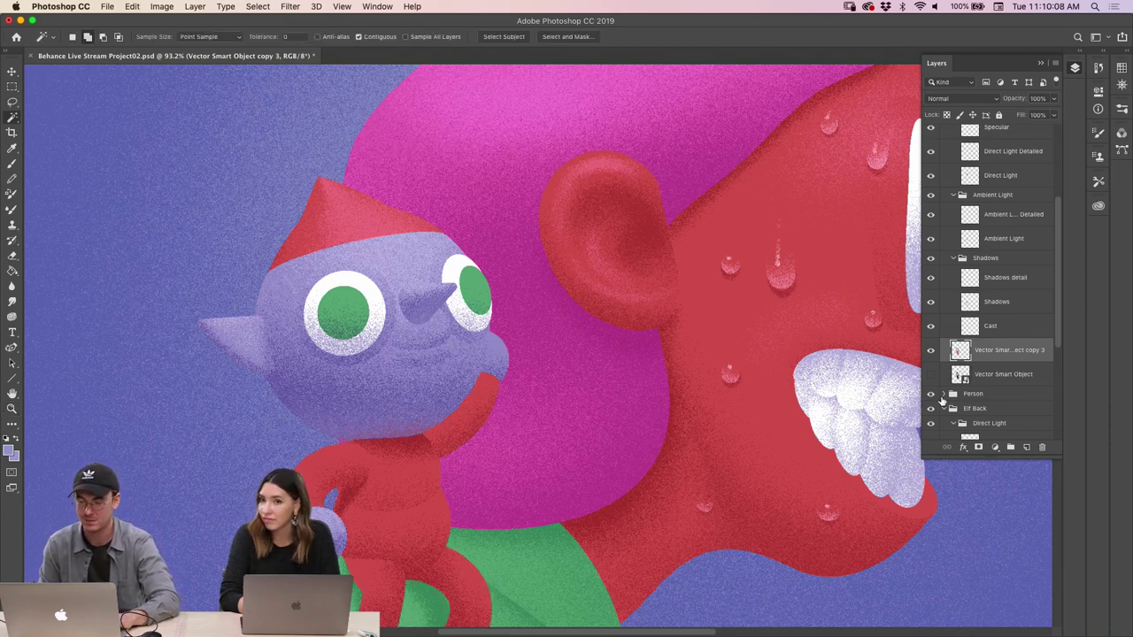
{"action": "left_click", "coordinate": [976, 373]}
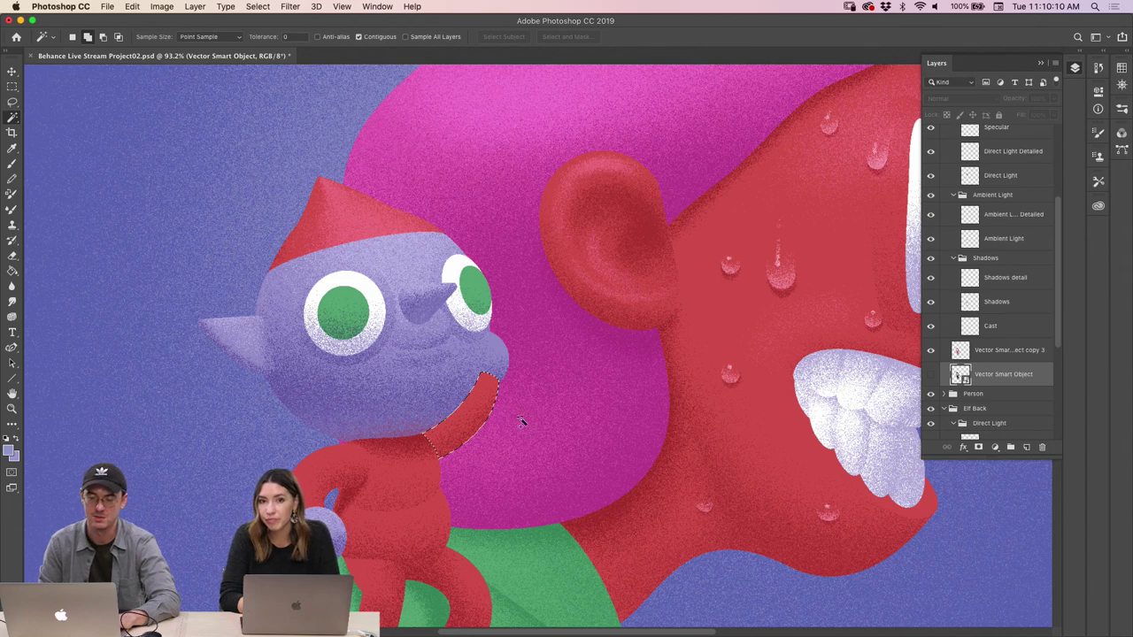
Activate the Elf Front group's Shadows layer and sample its reddish shadow colour from below the elf's chin
{"action": "key", "text": "i"}
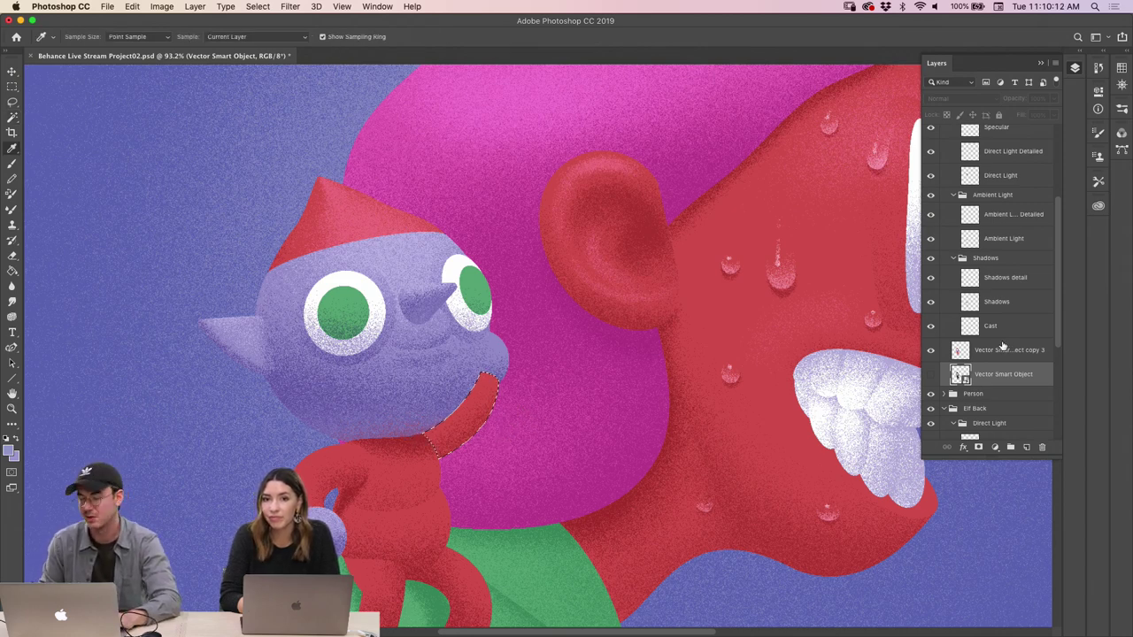
{"action": "left_click", "coordinate": [996, 302]}
{"action": "left_click", "coordinate": [416, 447]}
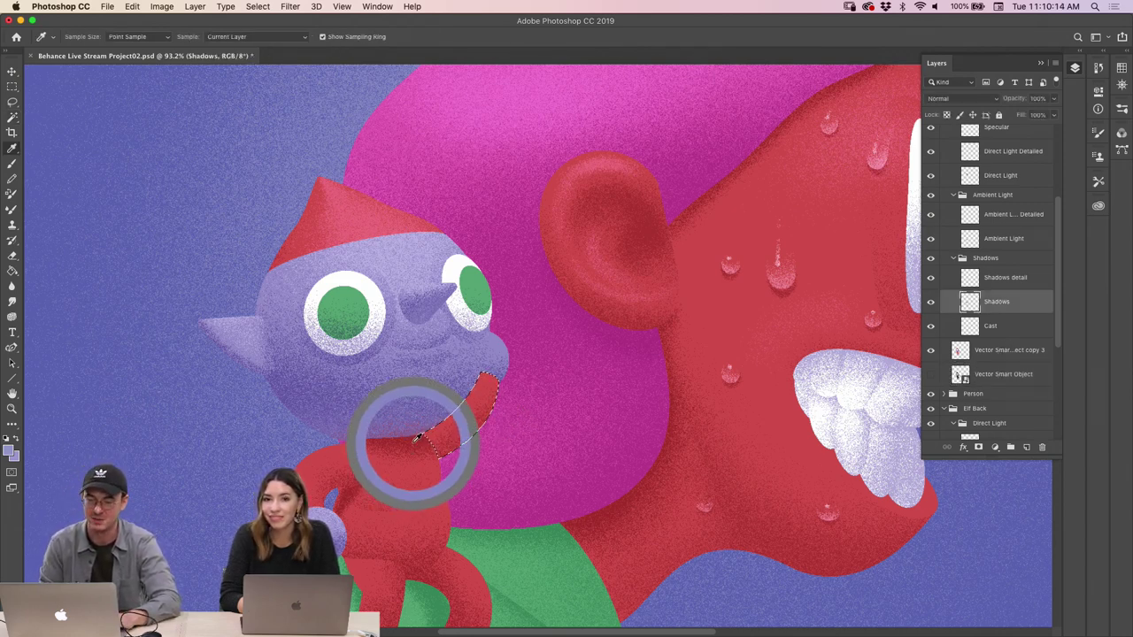
{"action": "left_click", "coordinate": [415, 443]}
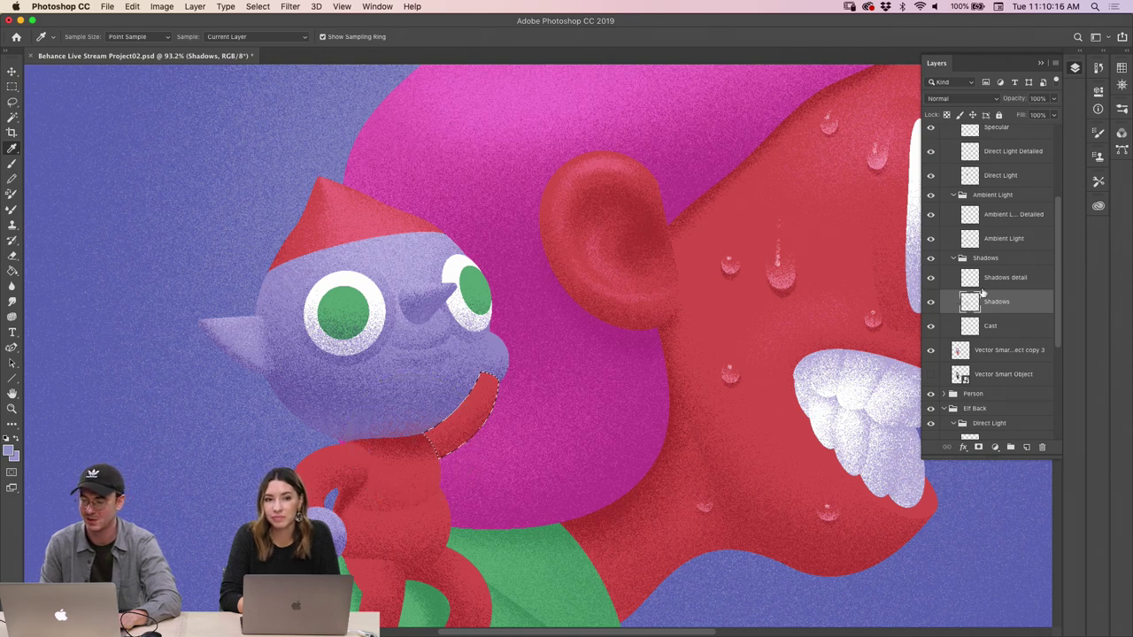
{"action": "left_click", "coordinate": [393, 442]}
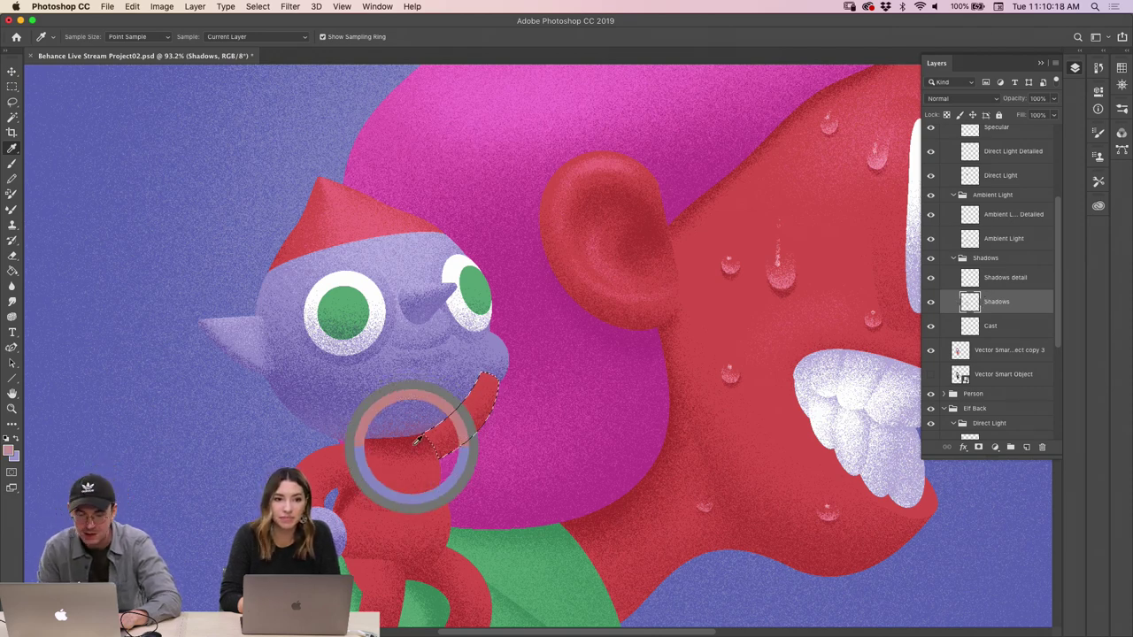
Reduce the Dissolve brush to 100 px and paint grainy shadow inside the selected arm of the front elf
{"action": "key", "text": "b"}
{"action": "key", "text": "bracketleft"}
{"action": "key", "text": "bracketleft"}
{"action": "key", "text": "bracketleft"}
{"action": "key", "text": "bracketleft"}
{"action": "key", "text": "bracketleft"}
{"action": "key", "text": "bracketleft"}
{"action": "key", "text": "bracketleft"}
{"action": "key", "text": "bracketleft"}
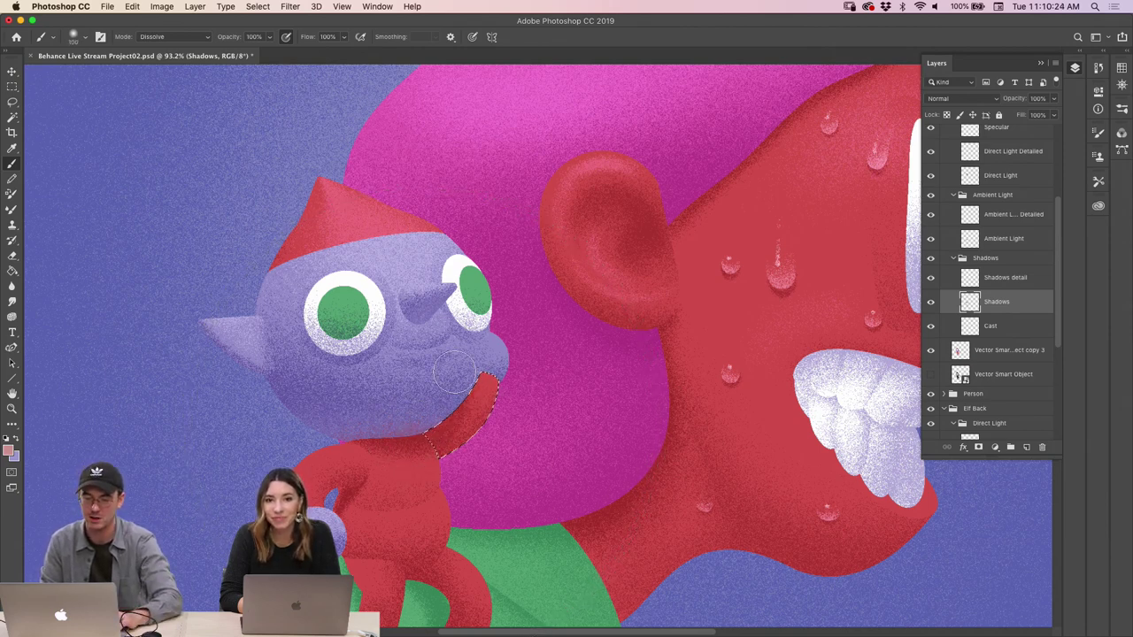
{"action": "key", "text": "z"}
{"action": "left_click_drag", "start_coordinate": [448, 406], "coordinate": [463, 438]}
{"action": "key", "text": "b"}
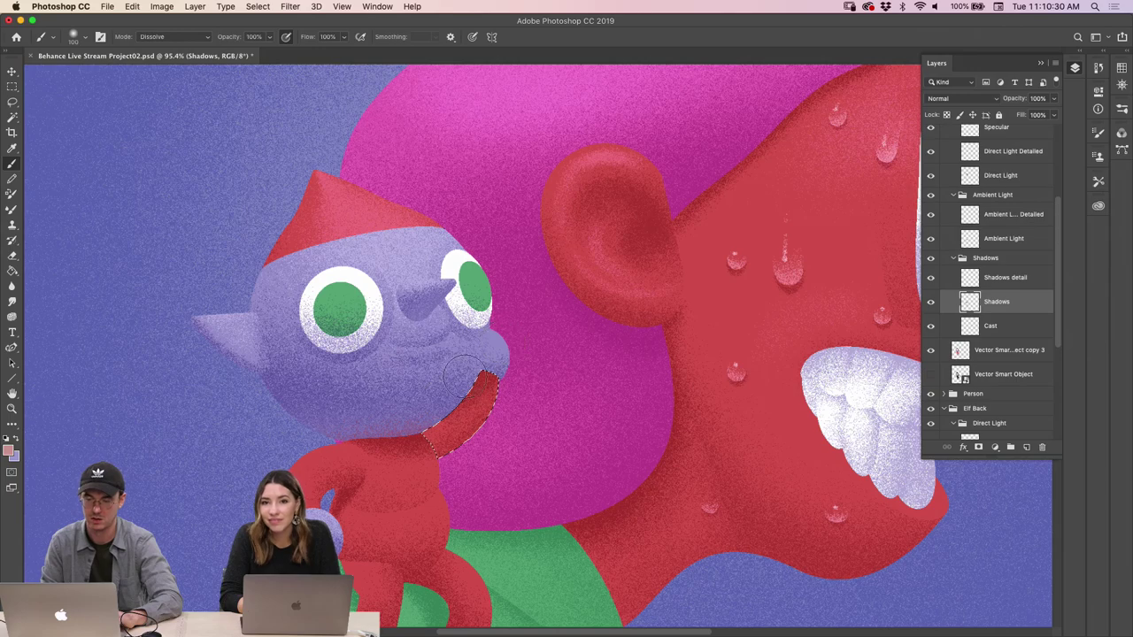
{"action": "key", "text": "z"}
{"action": "mouse_move", "coordinate": [482, 363]}
{"action": "left_mouse_down"}
{"action": "mouse_move", "coordinate": [416, 389]}
{"action": "mouse_move", "coordinate": [476, 416]}
{"action": "left_mouse_up"}
{"action": "key", "text": "b"}
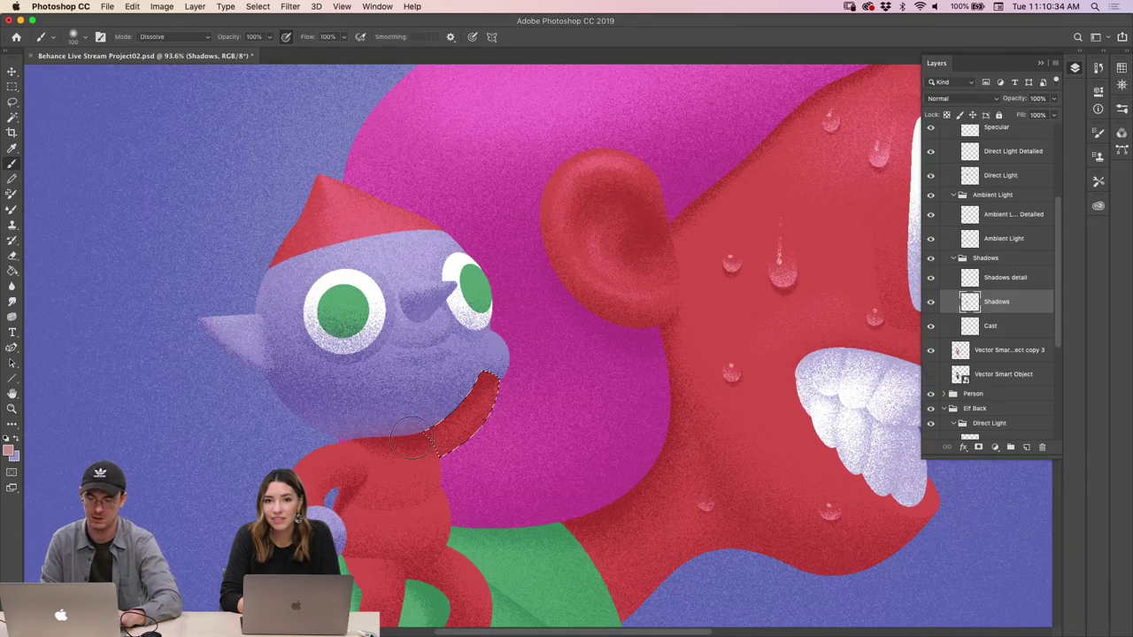
Clear the arm selection and check the new arm shadow within the whole composition and close up
{"action": "key", "text": "z"}
{"action": "left_click_drag", "start_coordinate": [455, 382], "coordinate": [438, 428]}
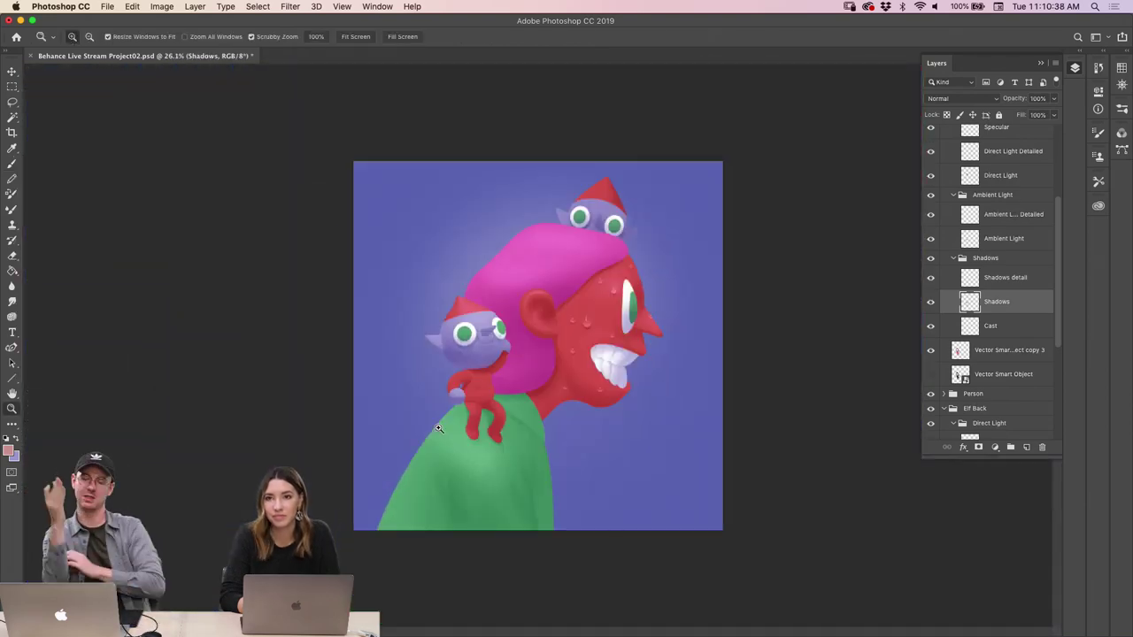
{"action": "left_click_drag", "start_coordinate": [537, 364], "coordinate": [642, 291]}
{"action": "left_click_drag", "start_coordinate": [531, 357], "coordinate": [467, 392]}
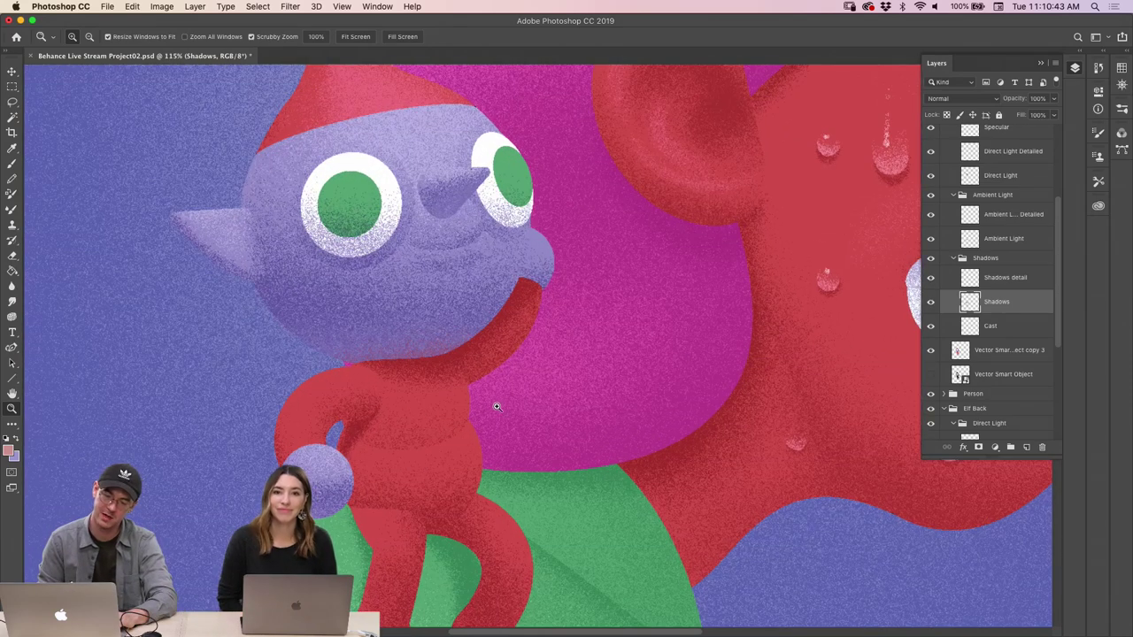
{"action": "left_click_drag", "start_coordinate": [496, 404], "coordinate": [599, 285]}
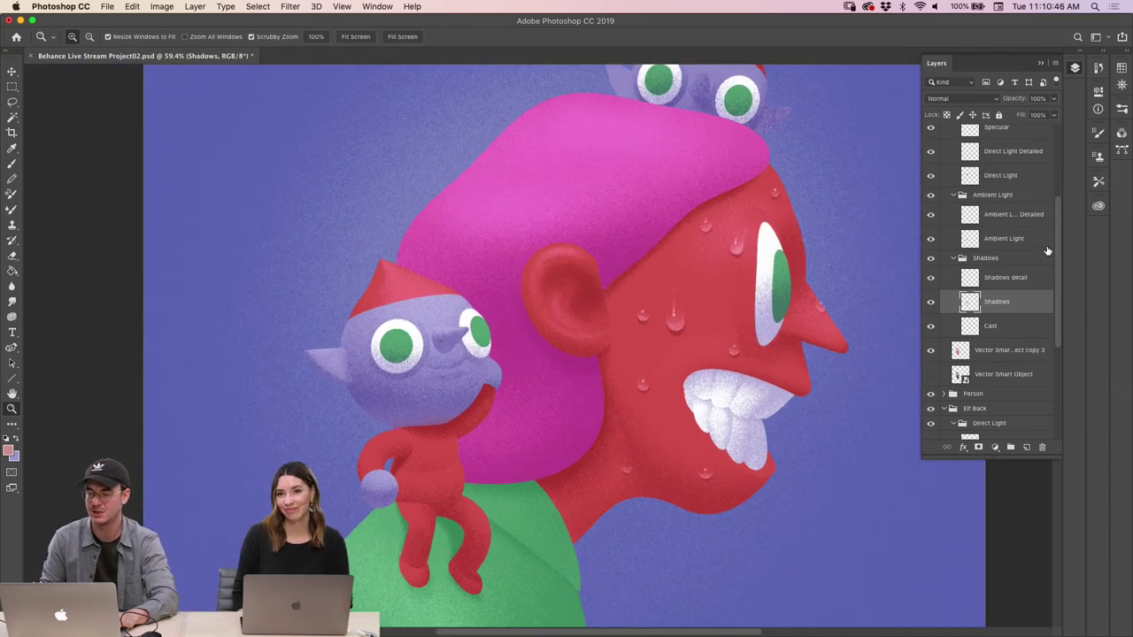
{"action": "scroll", "coordinate": [1058, 232], "scroll_direction": "up", "scroll_amount": 1}
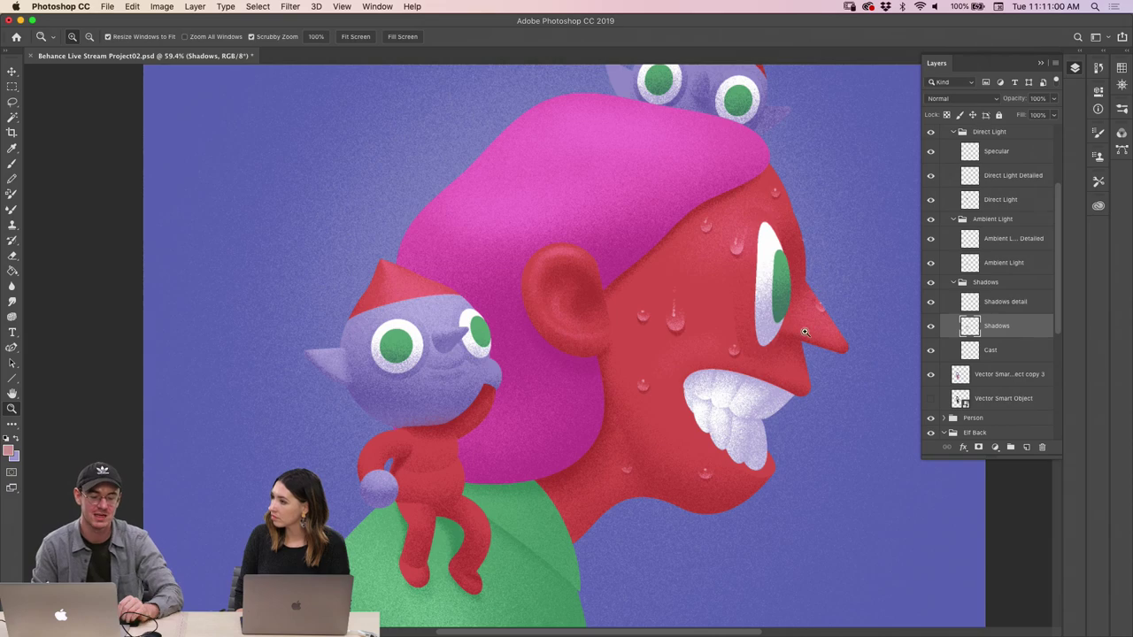
Examine the grainy sweat drops and ear shading on the red face, both close up and from farther out
{"action": "left_click_drag", "start_coordinate": [574, 439], "coordinate": [586, 442]}
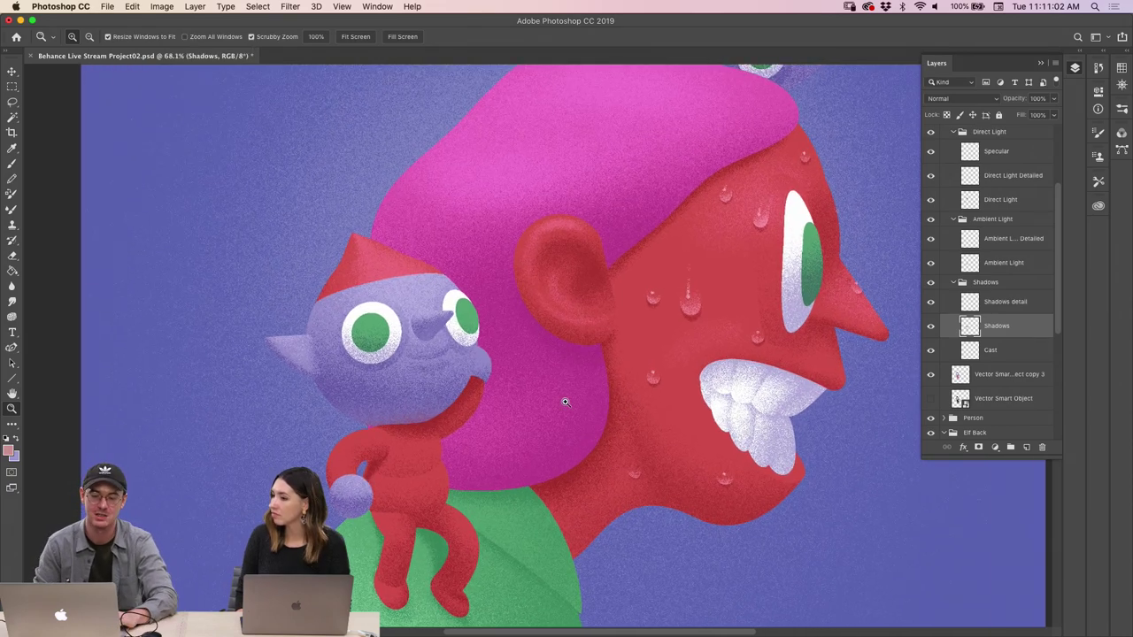
{"action": "left_click_drag", "start_coordinate": [693, 294], "coordinate": [689, 290]}
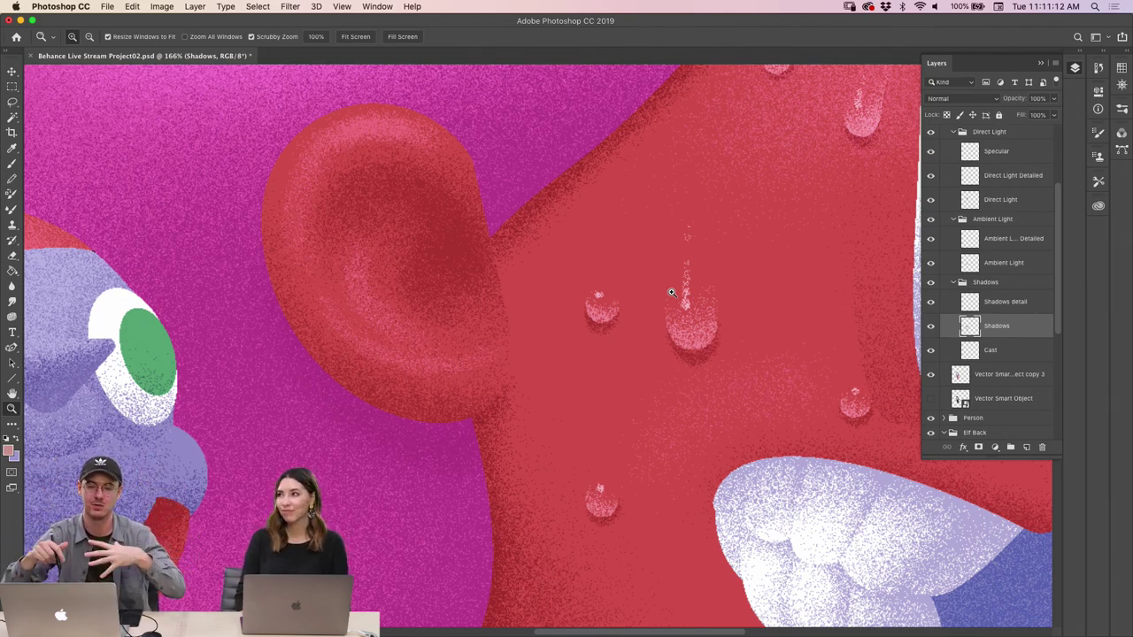
{"action": "left_click_drag", "start_coordinate": [587, 372], "coordinate": [526, 376]}
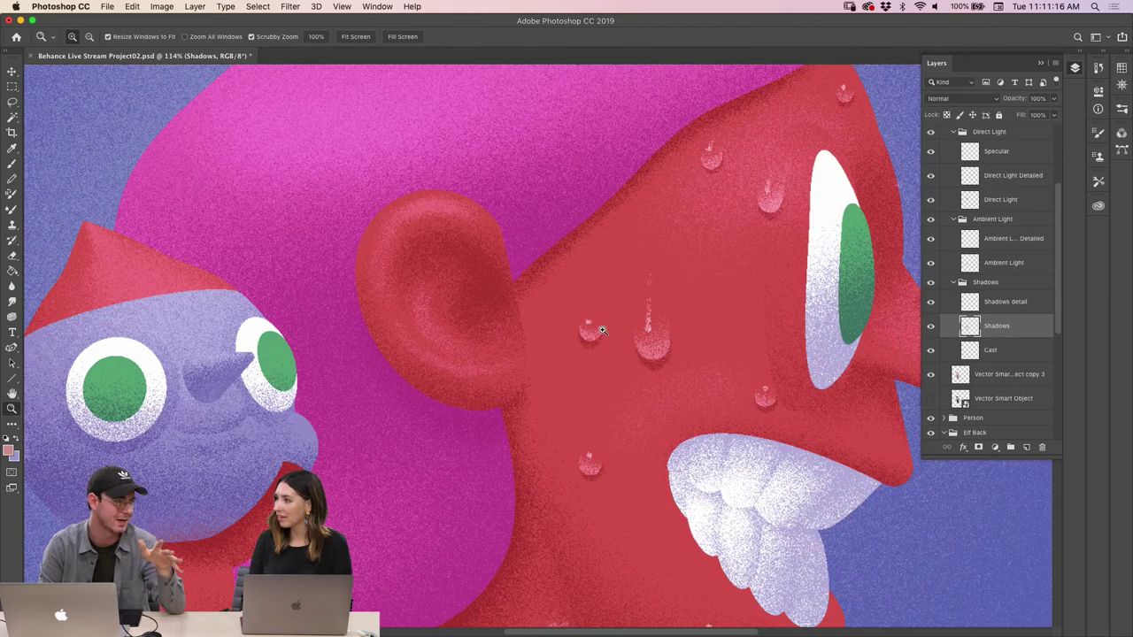
{"action": "left_click_drag", "start_coordinate": [655, 346], "coordinate": [677, 332]}
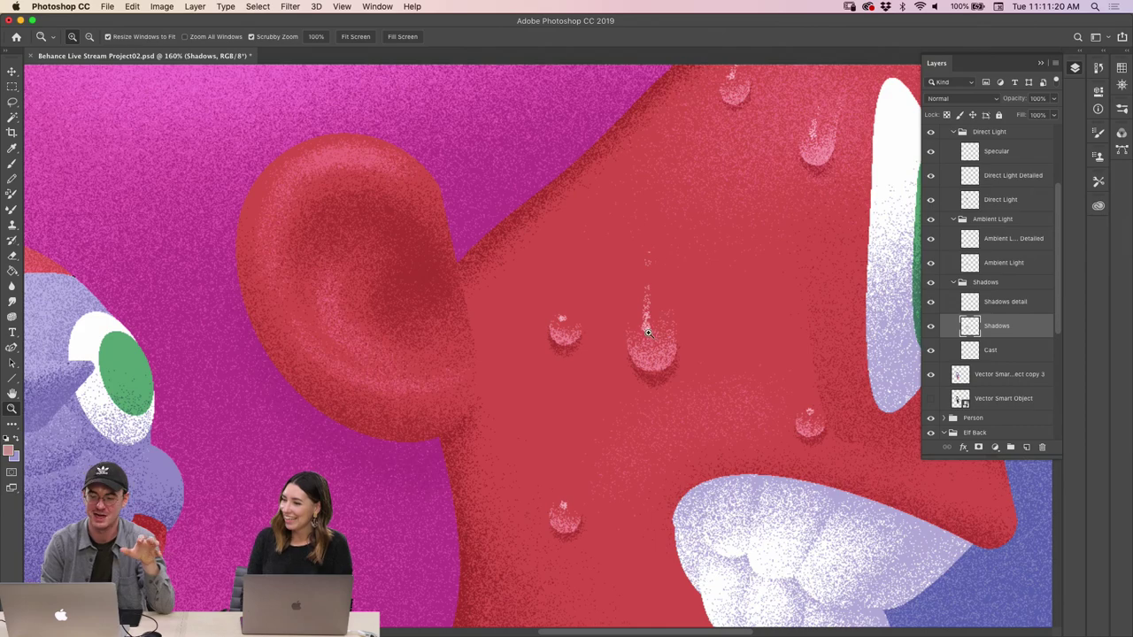
{"action": "left_click_drag", "start_coordinate": [652, 359], "coordinate": [604, 307]}
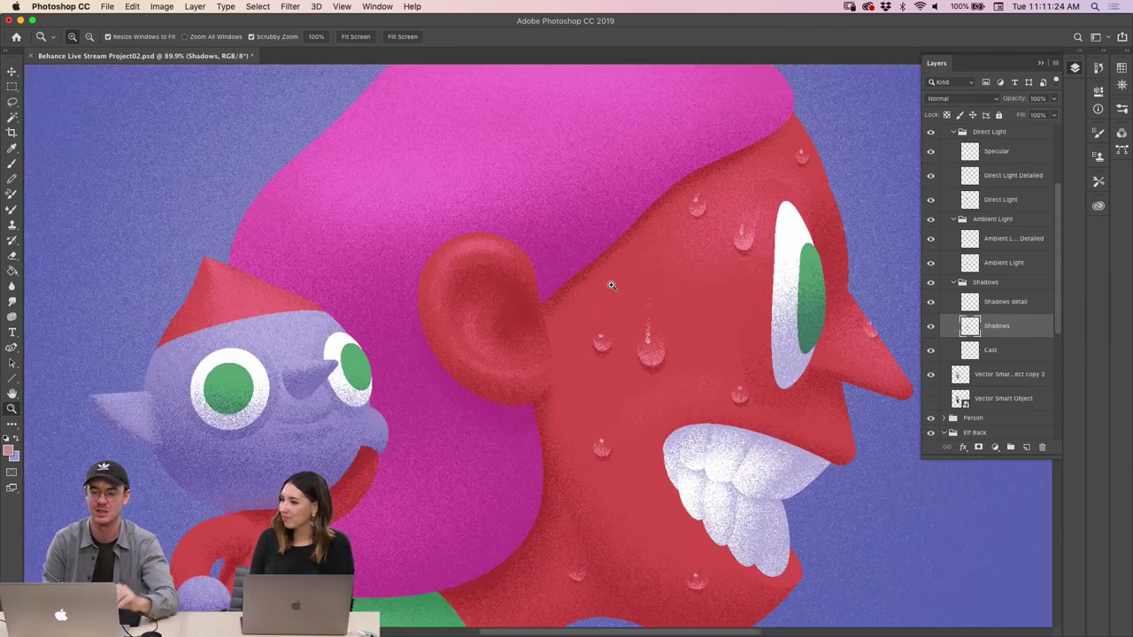
{"action": "left_click_drag", "start_coordinate": [440, 269], "coordinate": [345, 323]}
Review the layer stack from the top through the light and shadow folders of the Elf Front and Elf Back groups
{"action": "scroll", "coordinate": [1047, 310], "scroll_direction": "up", "scroll_amount": 5}
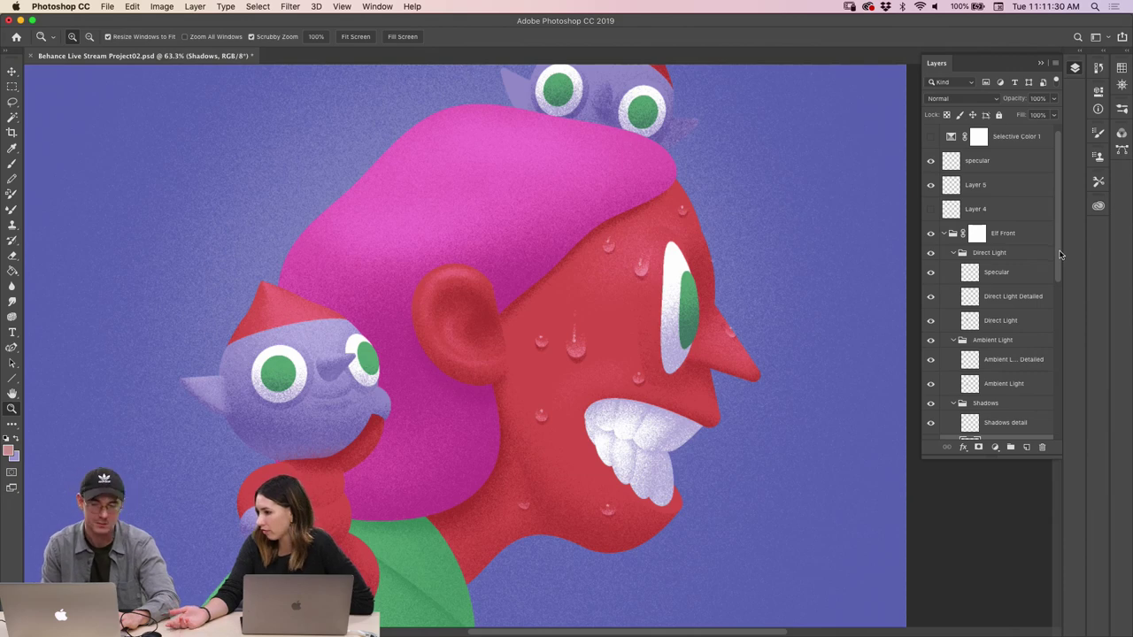
{"action": "scroll", "coordinate": [1060, 254], "scroll_direction": "down", "scroll_amount": 2}
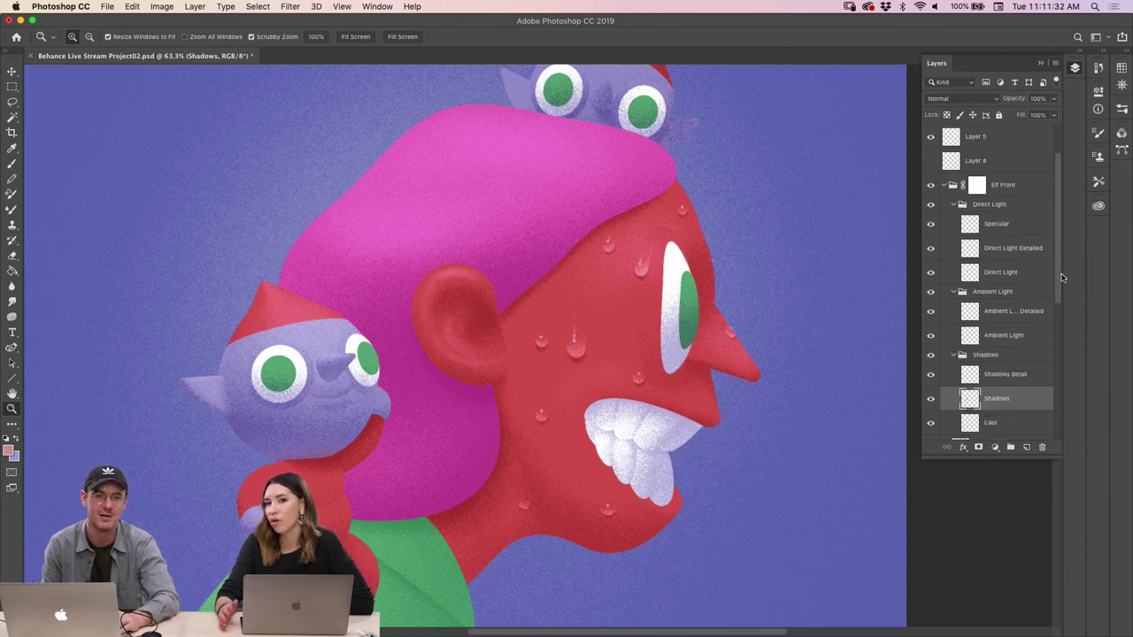
{"action": "scroll", "coordinate": [1062, 276], "scroll_direction": "down", "scroll_amount": 1}
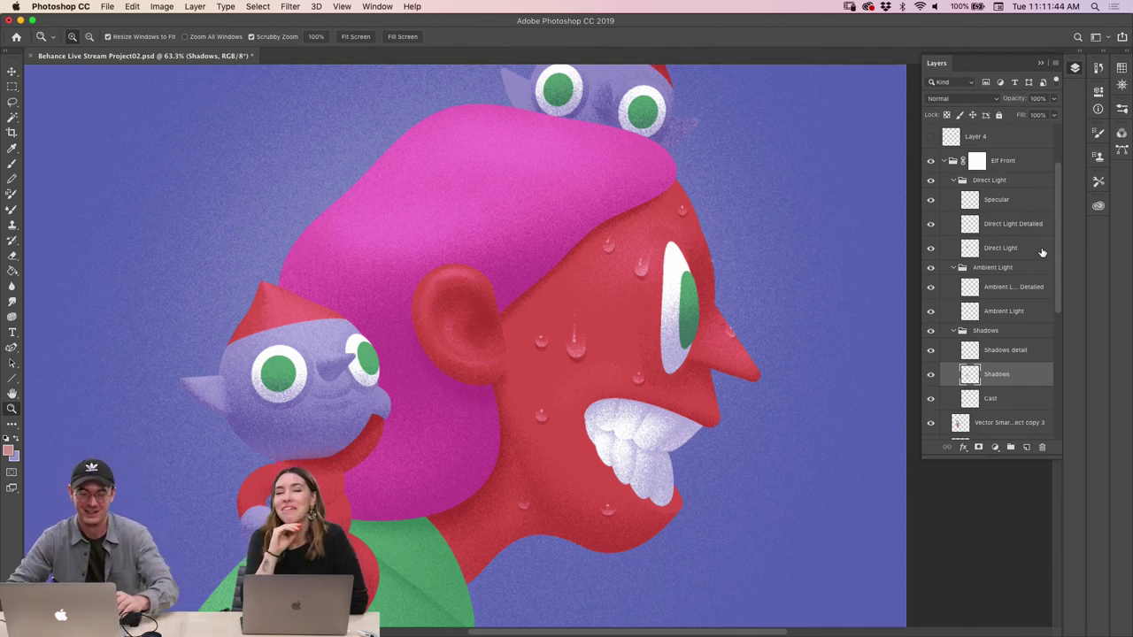
{"action": "scroll", "coordinate": [1057, 323], "scroll_direction": "down", "scroll_amount": 2}
{"action": "scroll", "coordinate": [1058, 323], "scroll_direction": "down", "scroll_amount": 4}
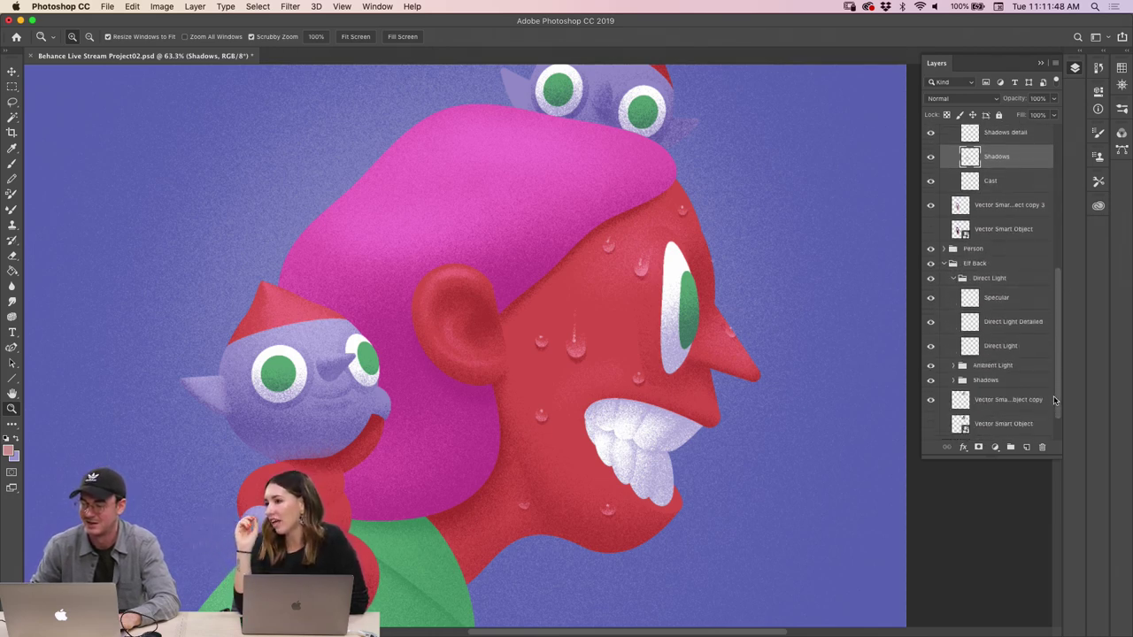
{"action": "scroll", "coordinate": [1054, 387], "scroll_direction": "up", "scroll_amount": 1}
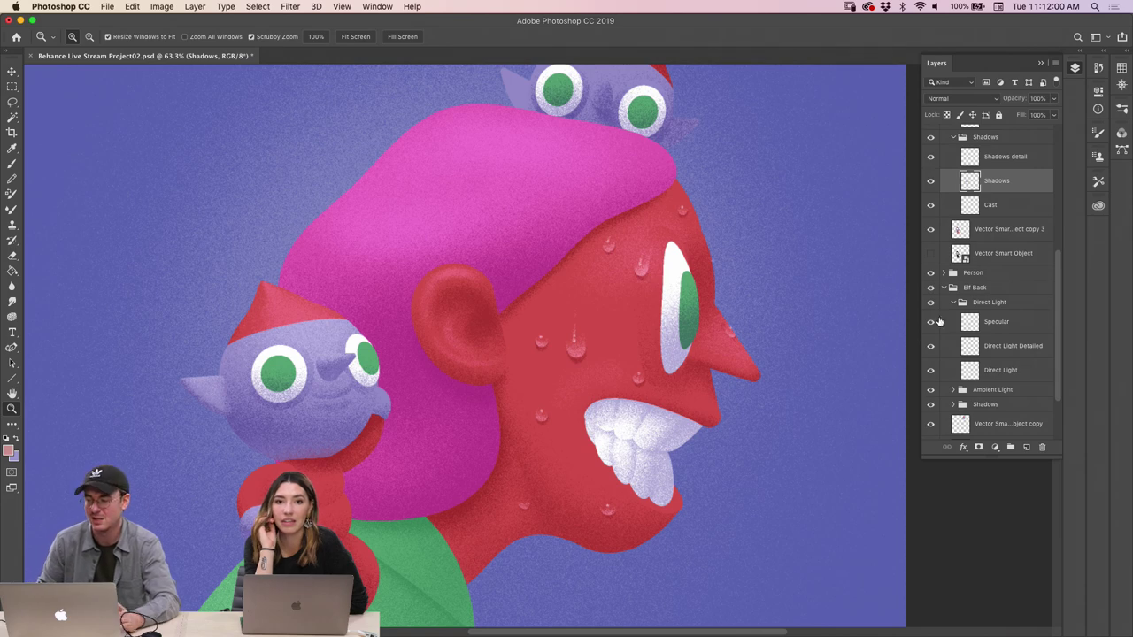
{"action": "scroll", "coordinate": [1065, 296], "scroll_direction": "up", "scroll_amount": 2}
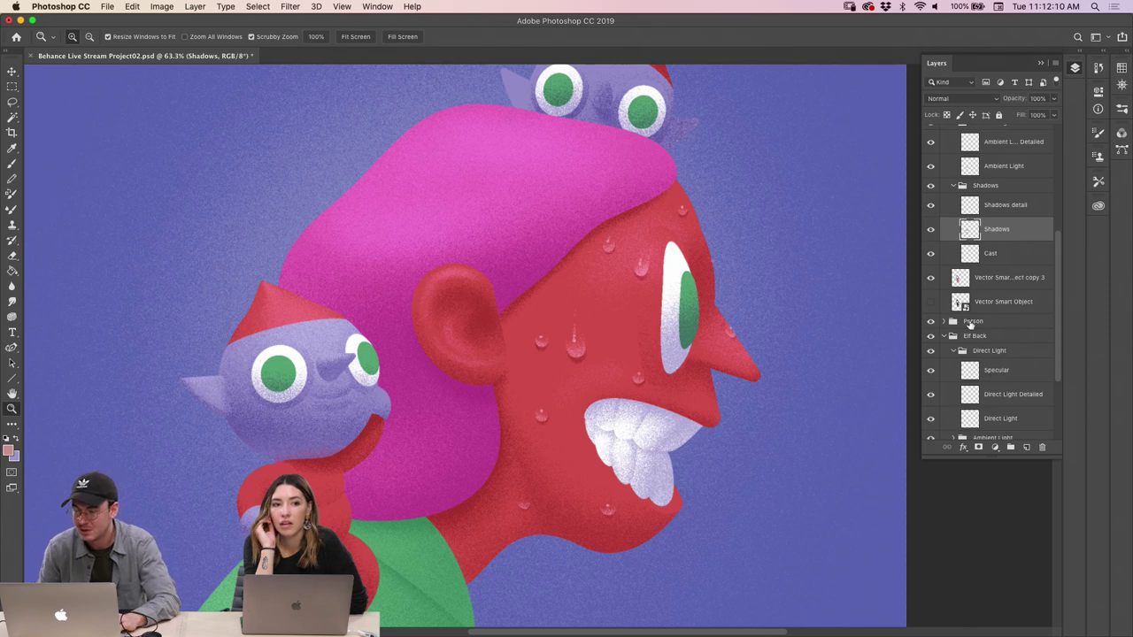
Collapse the Elf Back group, expand the Person group, and select the hair shape with the Magic Wand
{"action": "left_click", "coordinate": [950, 340]}
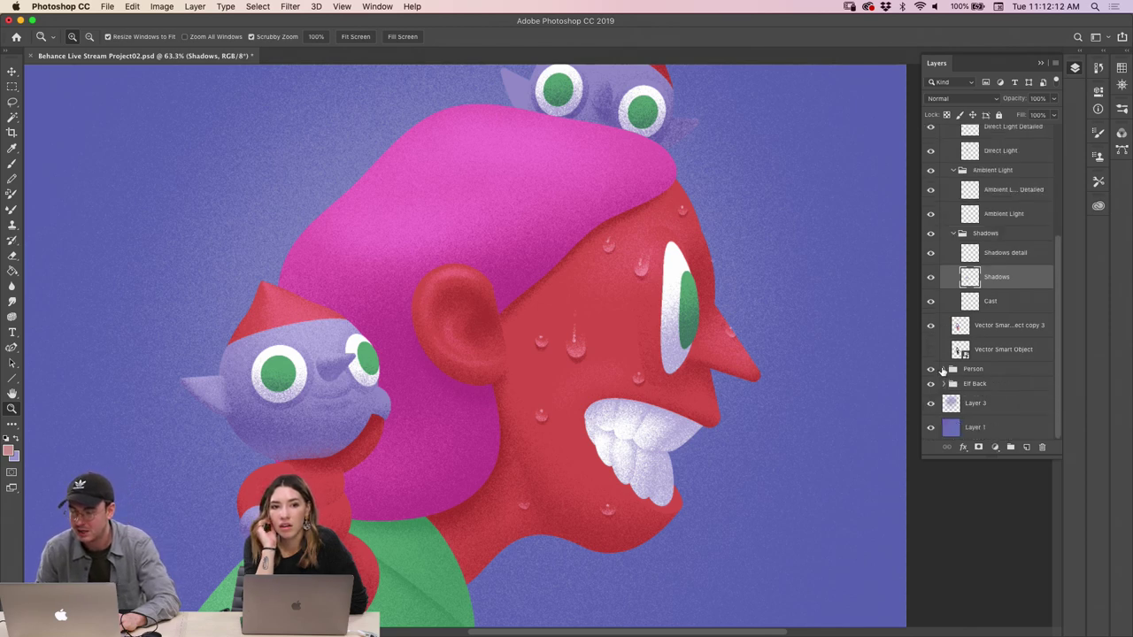
{"action": "left_click", "coordinate": [944, 370]}
{"action": "scroll", "coordinate": [1062, 306], "scroll_direction": "down", "scroll_amount": 5}
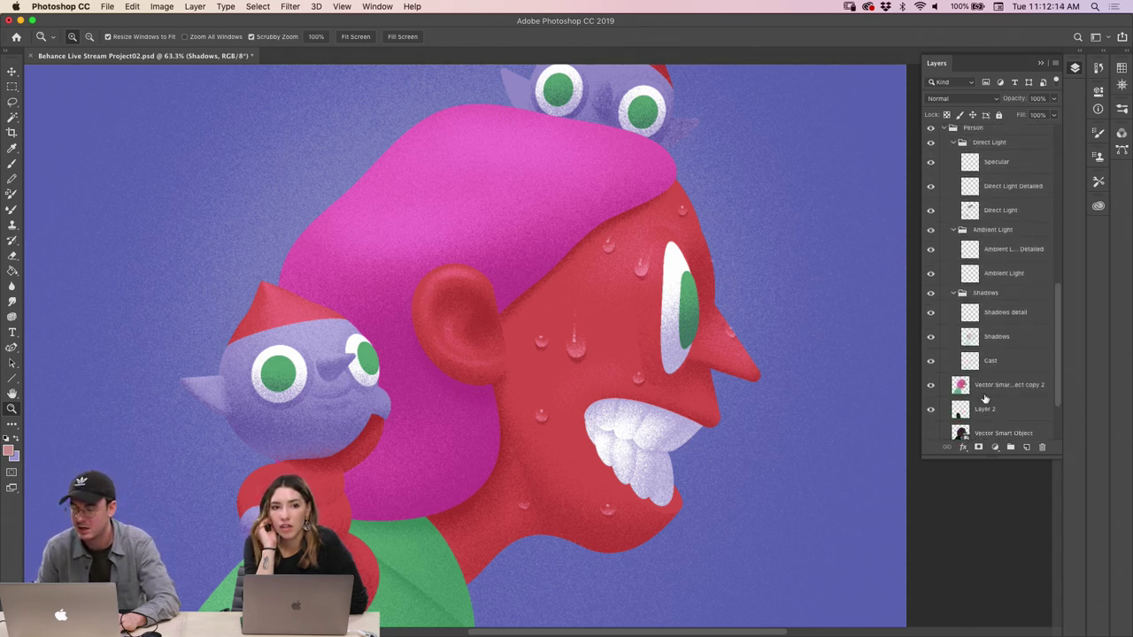
{"action": "left_click", "coordinate": [961, 432]}
{"action": "key", "text": "w"}
{"action": "left_click", "coordinate": [960, 427], "text": "super"}
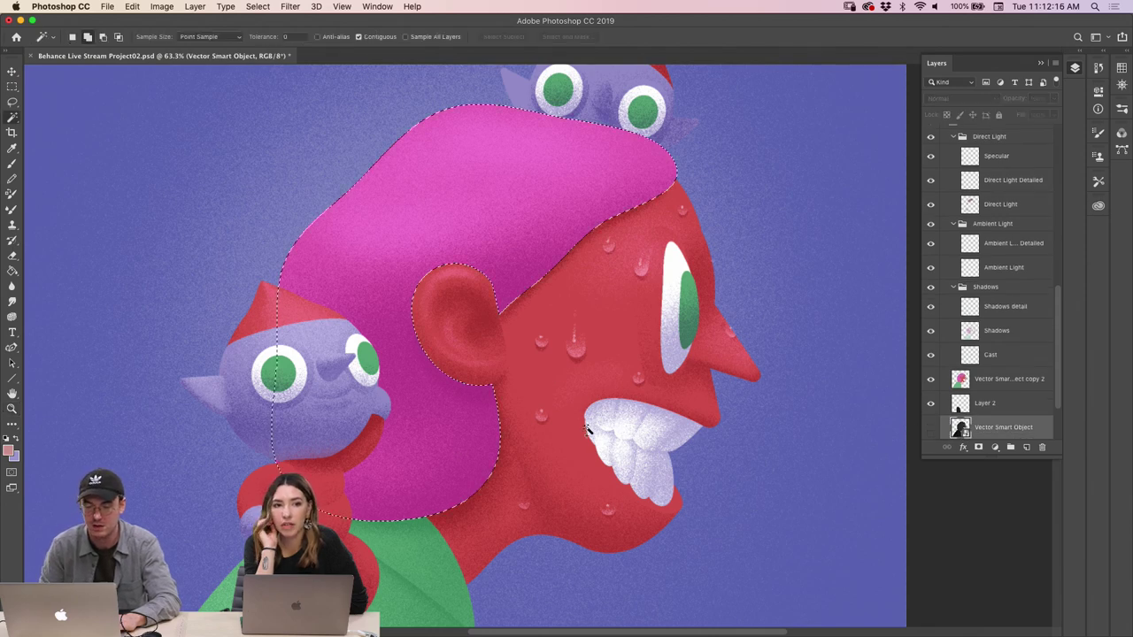
Go through the Person group's Vector Smart Object copy 2, Shadows and Shadows detail layers in turn
{"action": "left_click", "coordinate": [963, 385]}
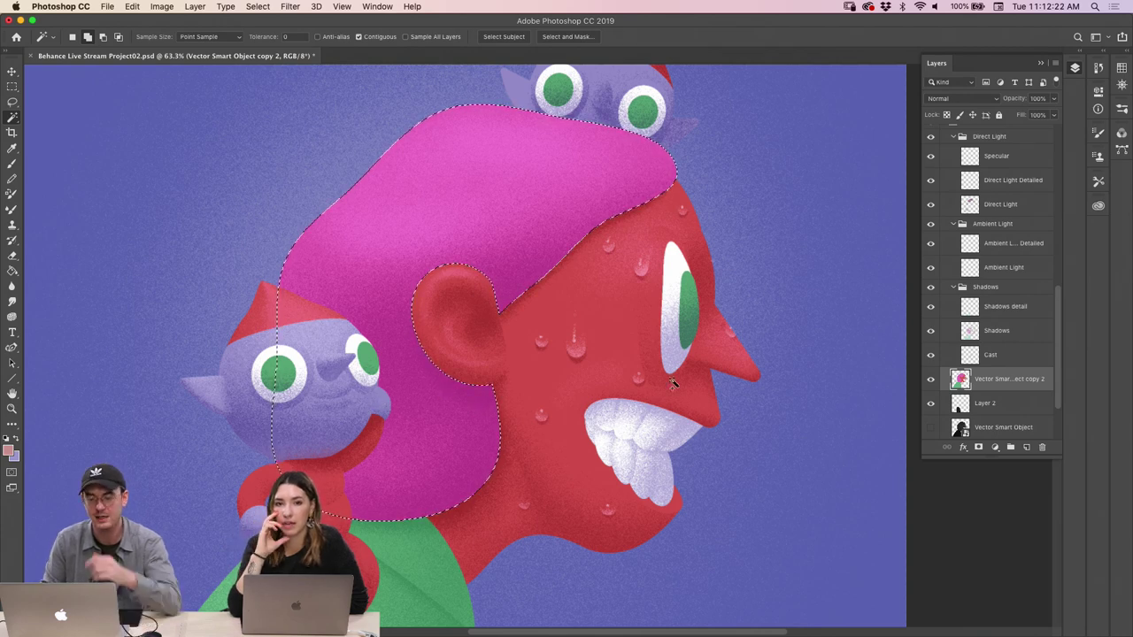
{"action": "left_click", "coordinate": [982, 335]}
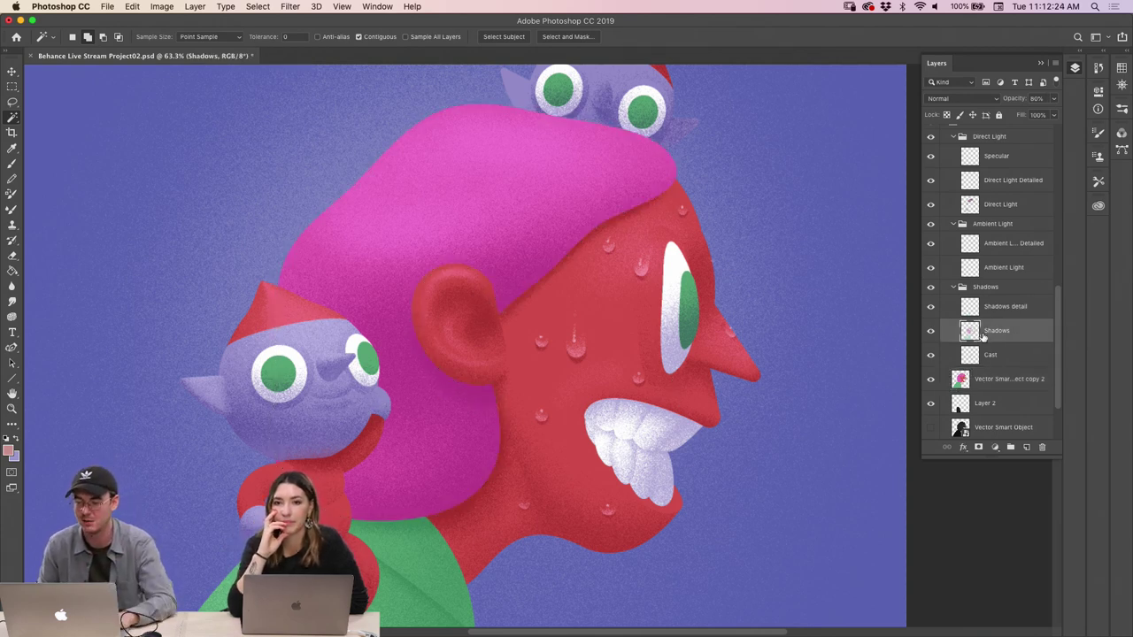
{"action": "left_click", "coordinate": [984, 311]}
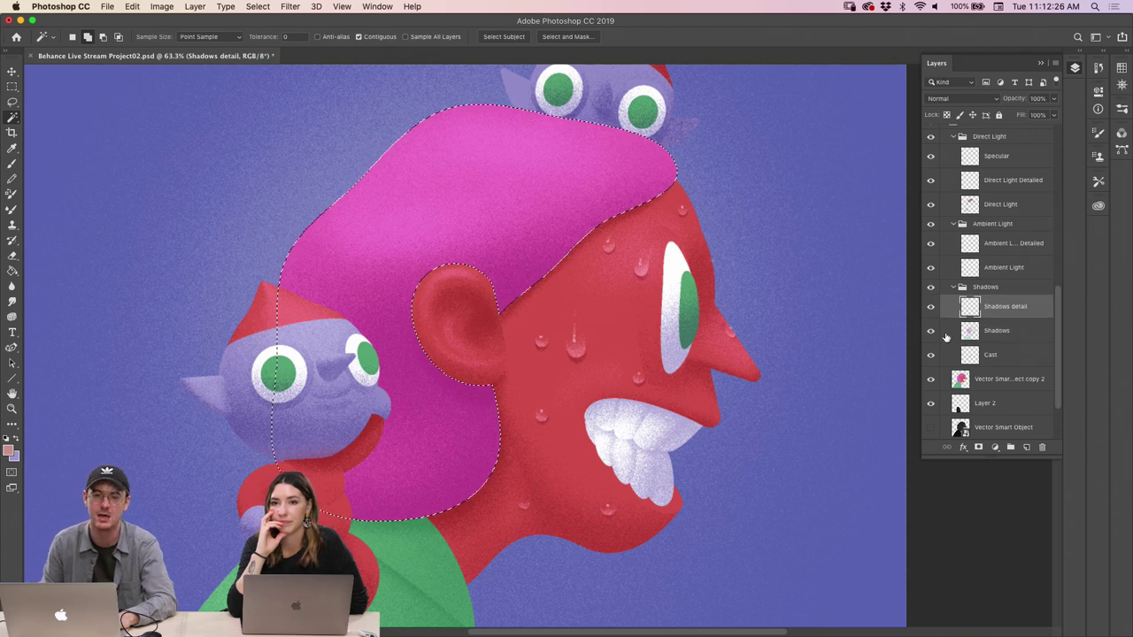
Reselect the hair shape from the Person group's Vector Smart Object copy 2 layer and sample its pink as the foreground colour
{"action": "key", "text": "super+d"}
{"action": "left_click", "coordinate": [966, 380]}
{"action": "left_click", "coordinate": [962, 380], "text": "super"}
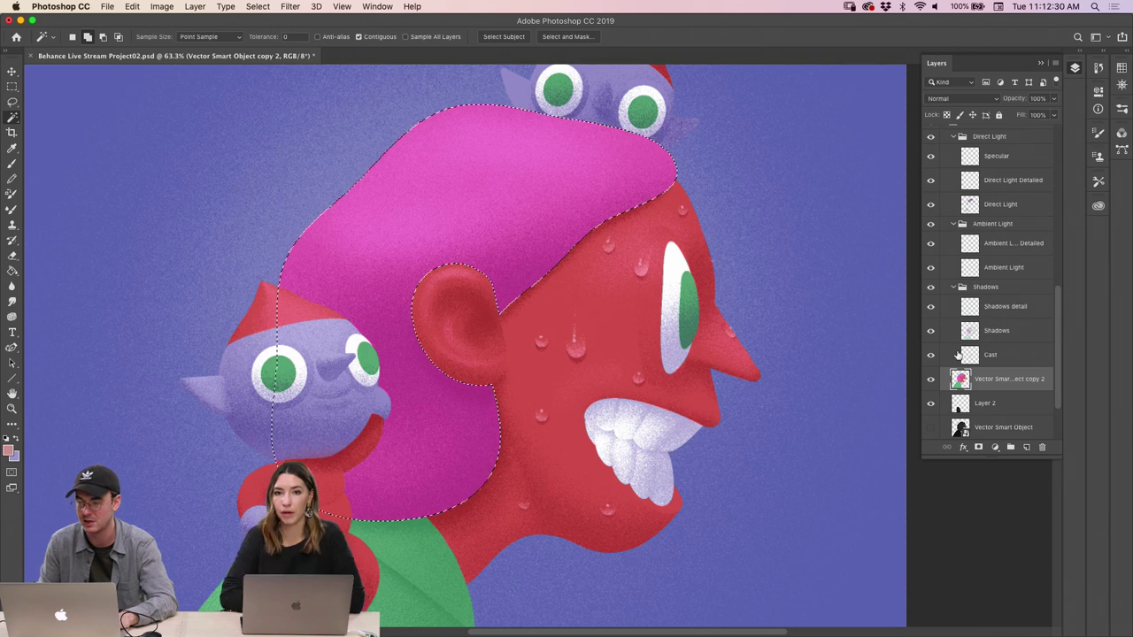
{"action": "key", "text": "i"}
{"action": "left_click", "coordinate": [546, 222]}
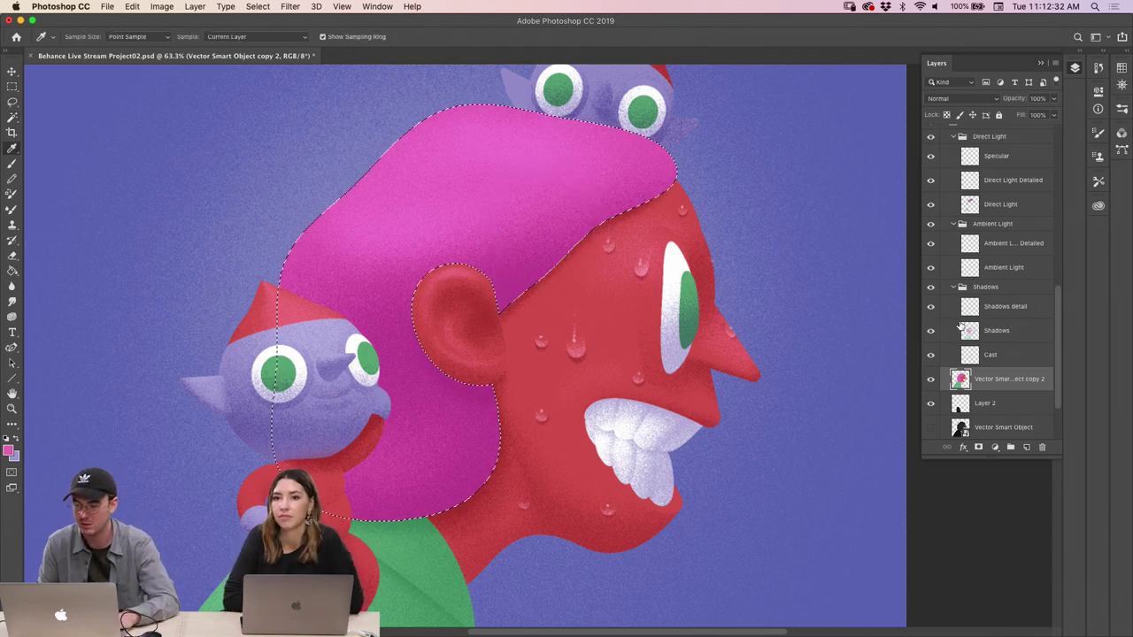
Make the Person group's Ambient Light layer active and enlarge the Dissolve brush to 175 px
{"action": "left_click", "coordinate": [970, 269]}
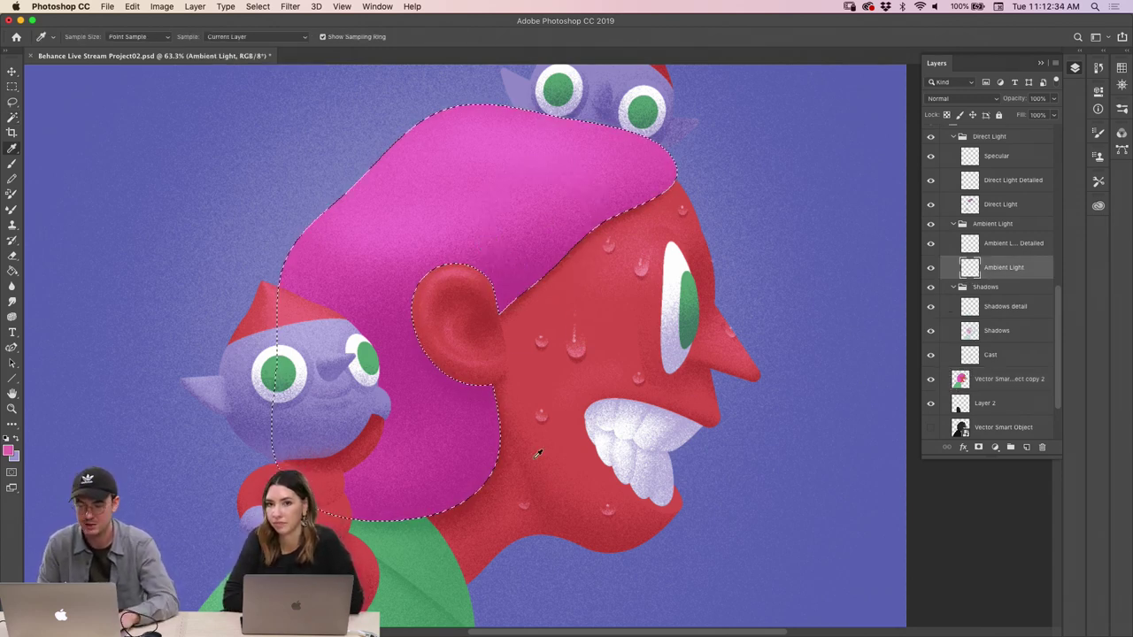
{"action": "key", "text": "b"}
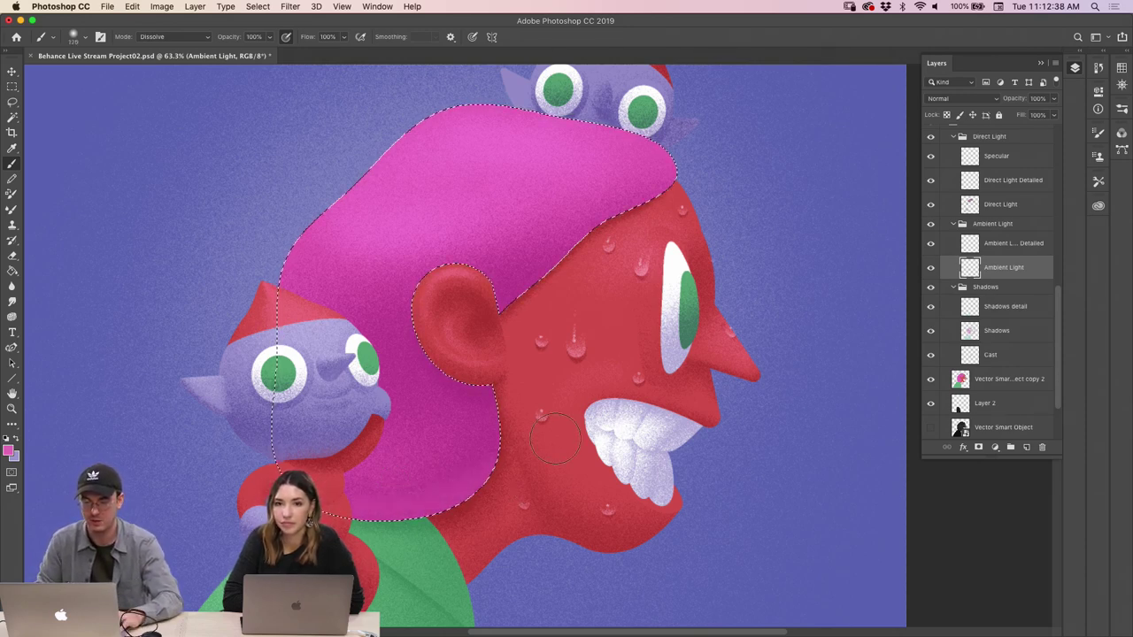
{"action": "key", "text": "bracketright"}
{"action": "key", "text": "bracketright"}
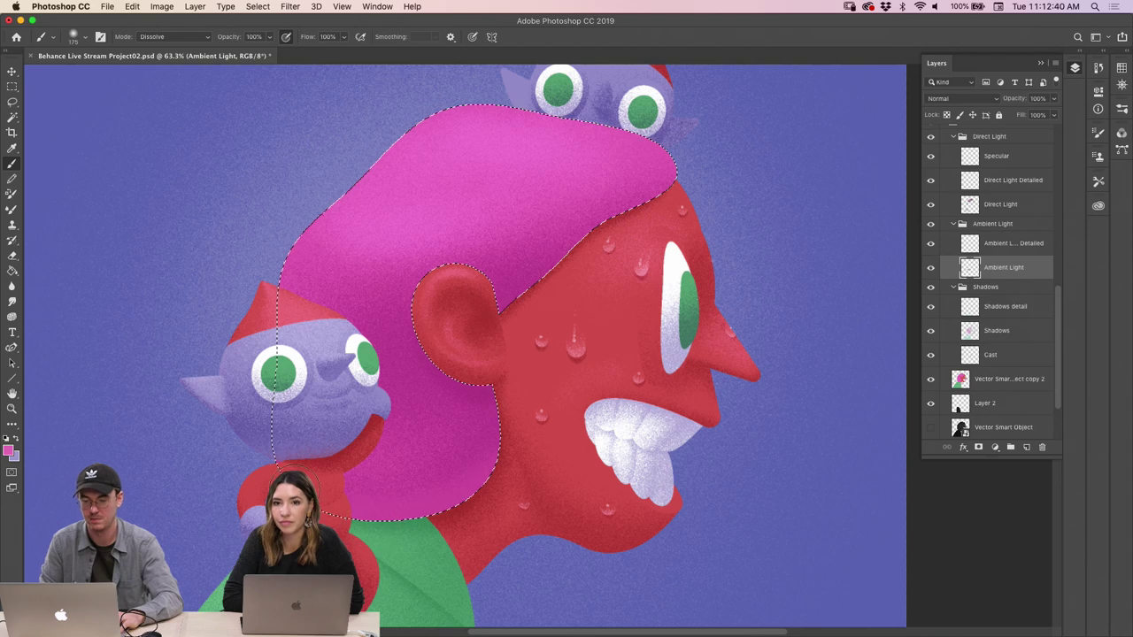
Sample the shirt's green from Vector Smart Object copy 2 and brush it onto the hair's lower edge on the Ambient Light layer
{"action": "key", "text": "i"}
{"action": "left_click", "coordinate": [967, 381]}
{"action": "left_click", "coordinate": [423, 544]}
{"action": "left_click", "coordinate": [1003, 267]}
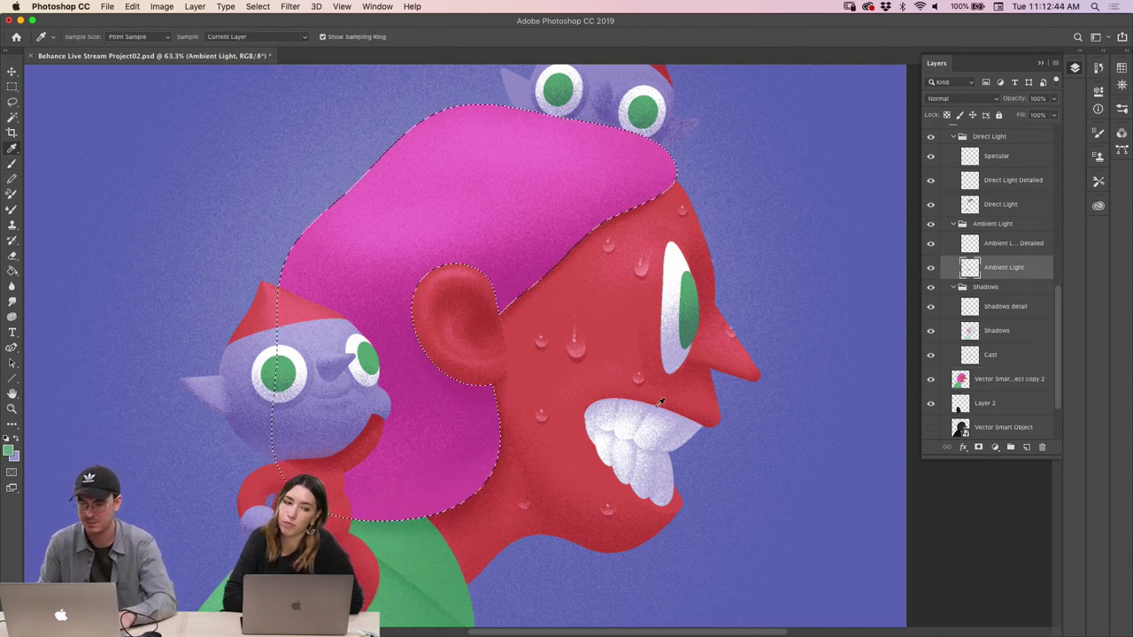
{"action": "key", "text": "b"}
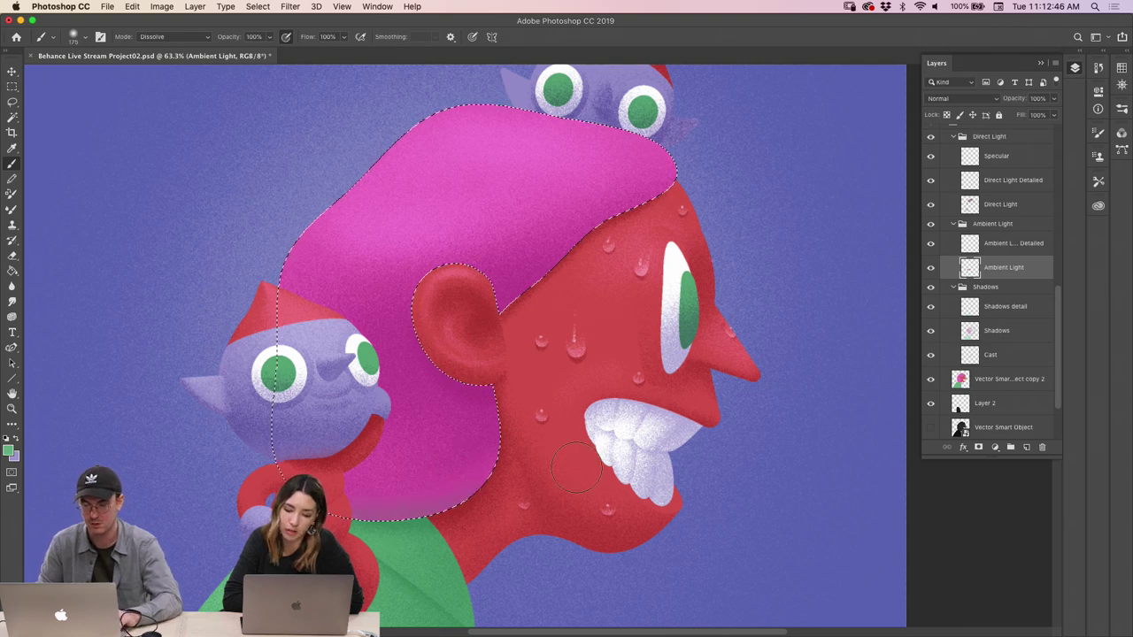
Choose a lighter green as foreground colour, brush reflected light along the hair's lower edge, and clear the selection
{"action": "left_click", "coordinate": [10, 450]}
{"action": "left_click_drag", "start_coordinate": [600, 264], "coordinate": [592, 248]}
{"action": "left_click", "coordinate": [836, 218]}
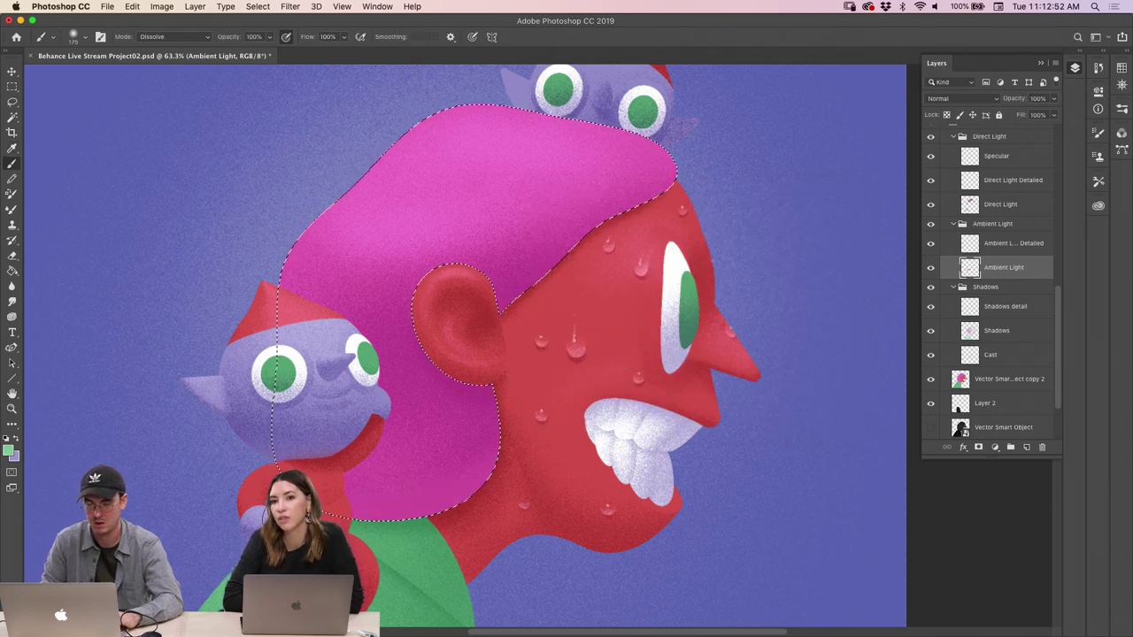
{"action": "key", "text": "z"}
{"action": "left_click", "coordinate": [493, 524], "text": "alt"}
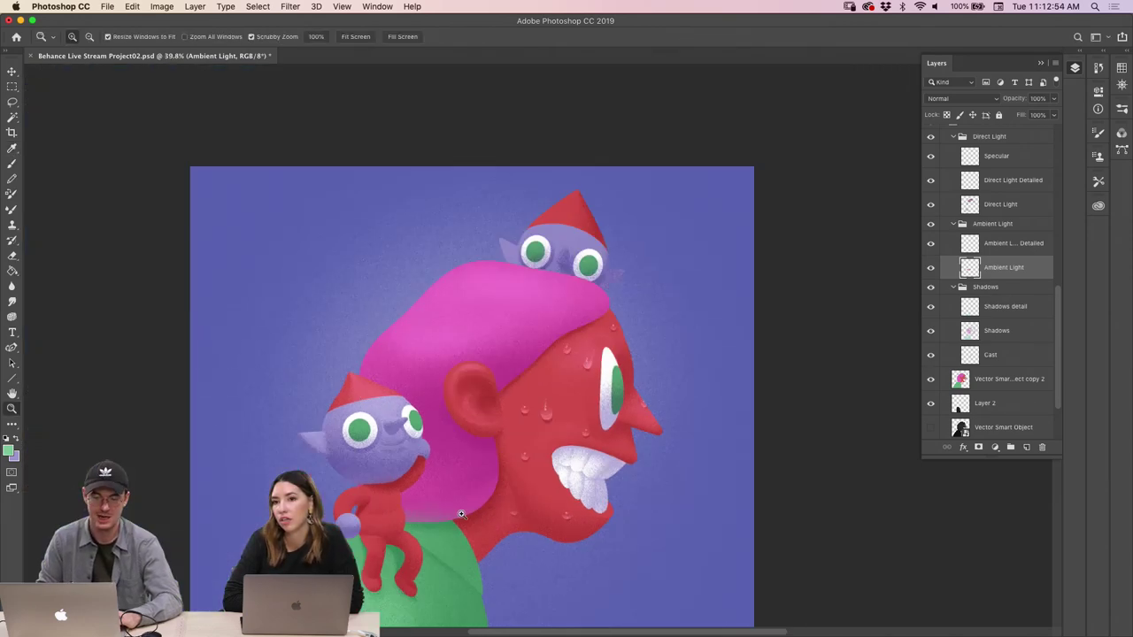
{"action": "left_click_drag", "start_coordinate": [529, 402], "coordinate": [569, 419]}
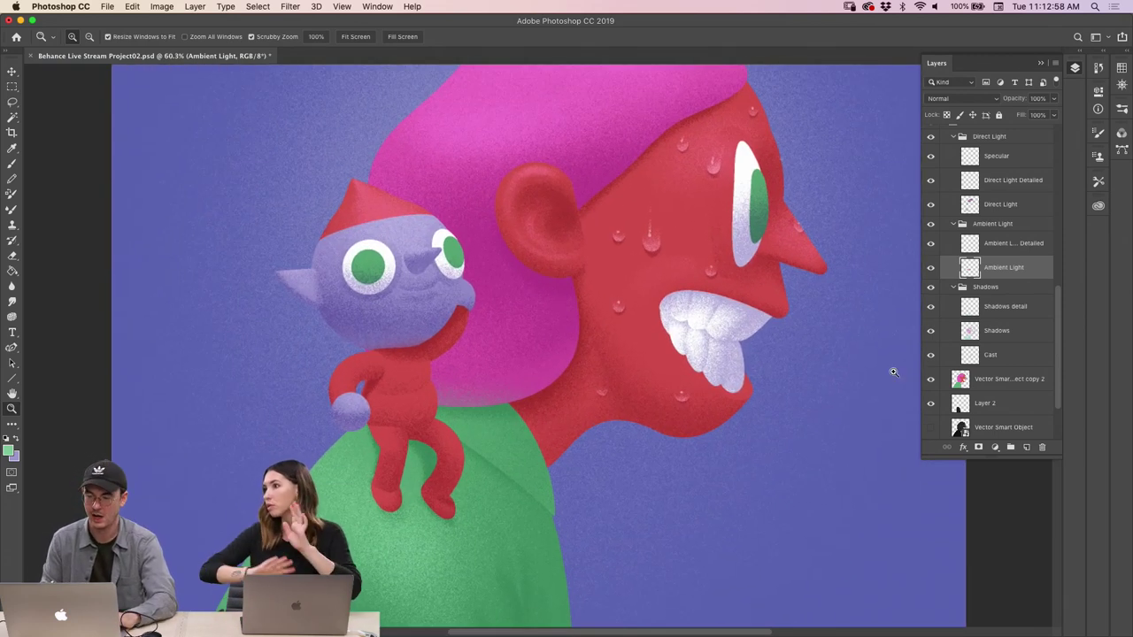
Reselect the hair shape from the Vector Smart Object layer with the Magic Wand
{"action": "left_click", "coordinate": [960, 379]}
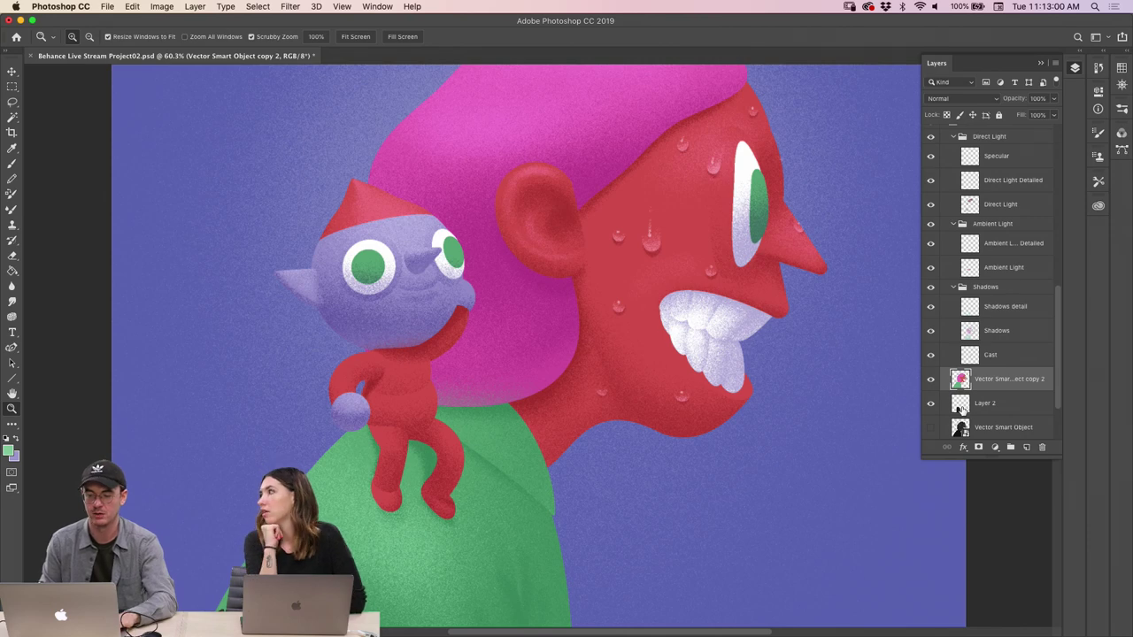
{"action": "left_click", "coordinate": [959, 427]}
{"action": "key", "text": "w"}
{"action": "left_click", "coordinate": [563, 337]}
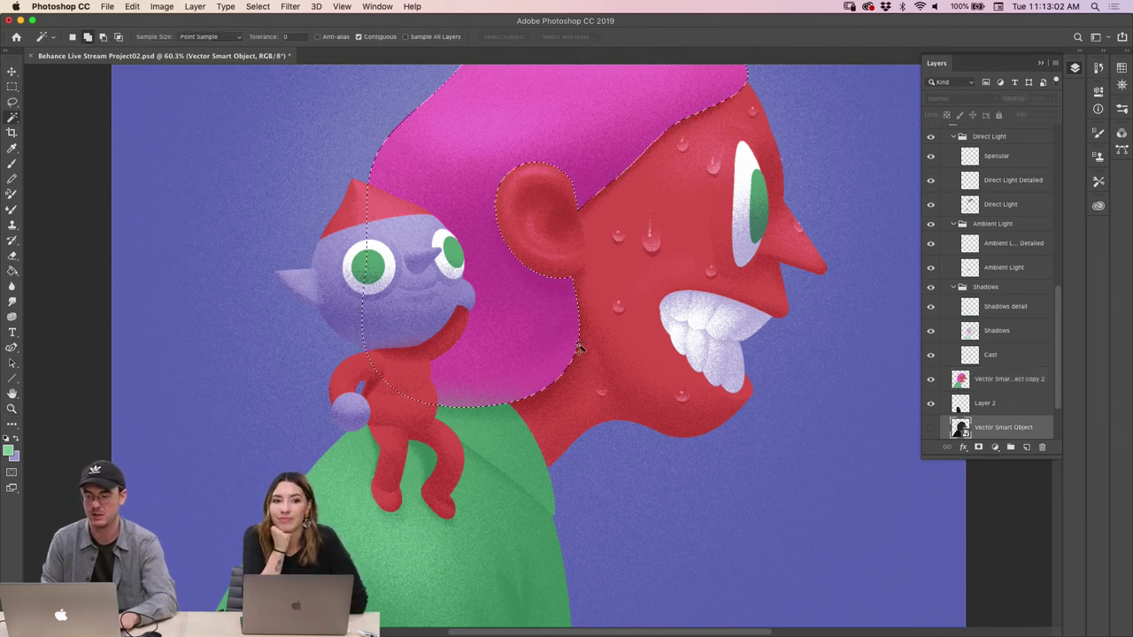
{"action": "key", "text": "z"}
{"action": "scroll", "coordinate": [606, 341], "scroll_direction": "down", "scroll_amount": 2}
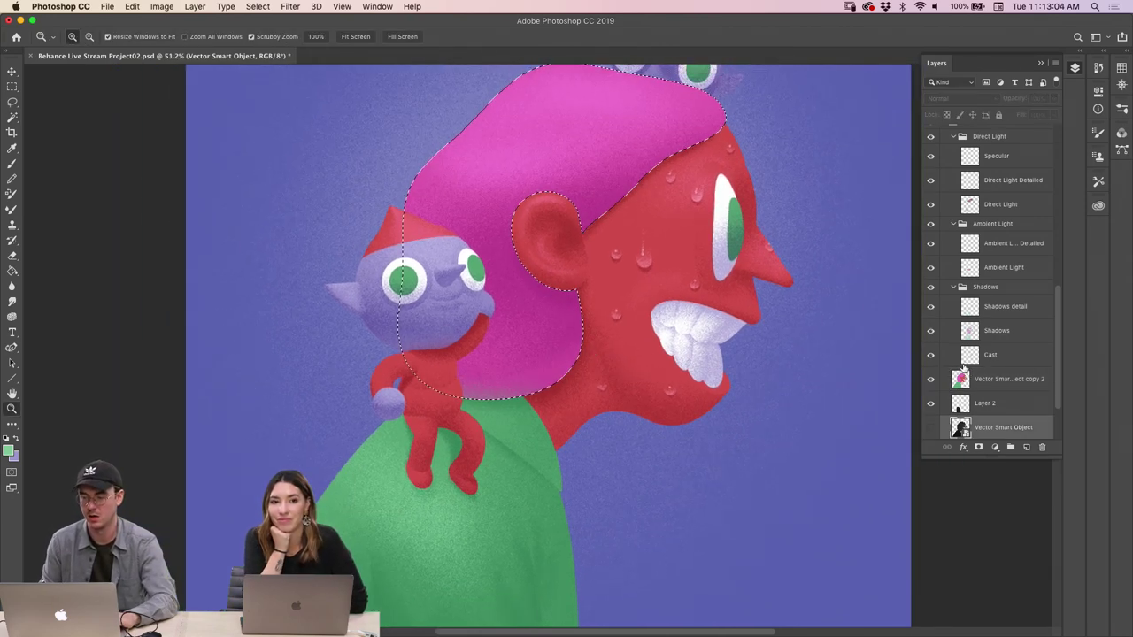
Sample the hair's shadow colour from the Shadows layer and enlarge the brush to 400 px
{"action": "left_click", "coordinate": [972, 336]}
{"action": "key", "text": "i"}
{"action": "left_click", "coordinate": [511, 365]}
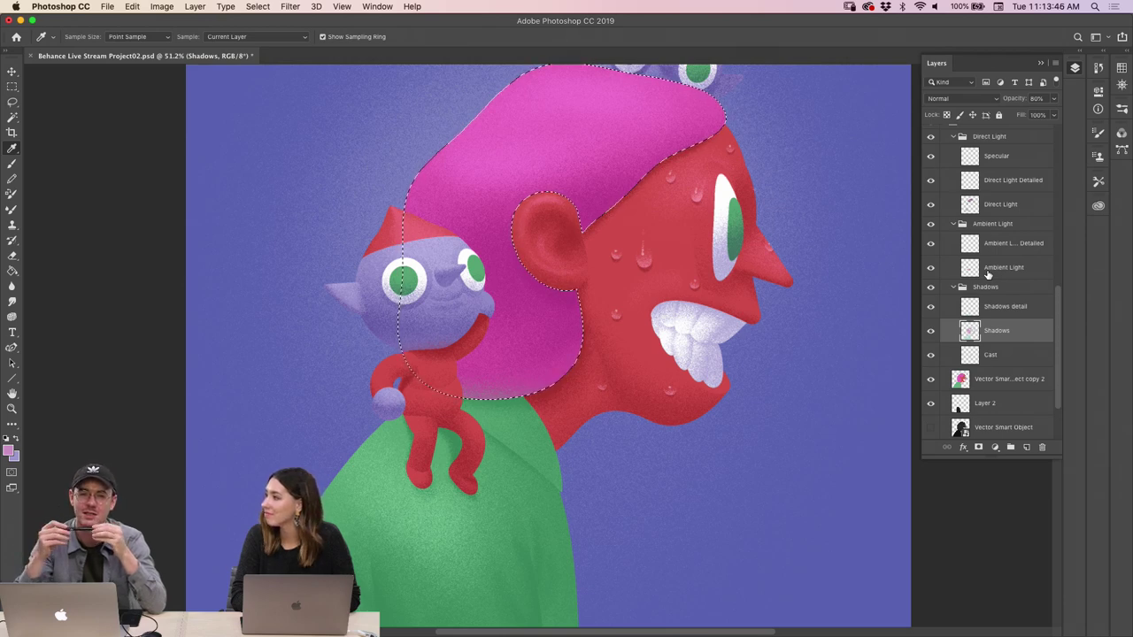
{"action": "key", "text": "b"}
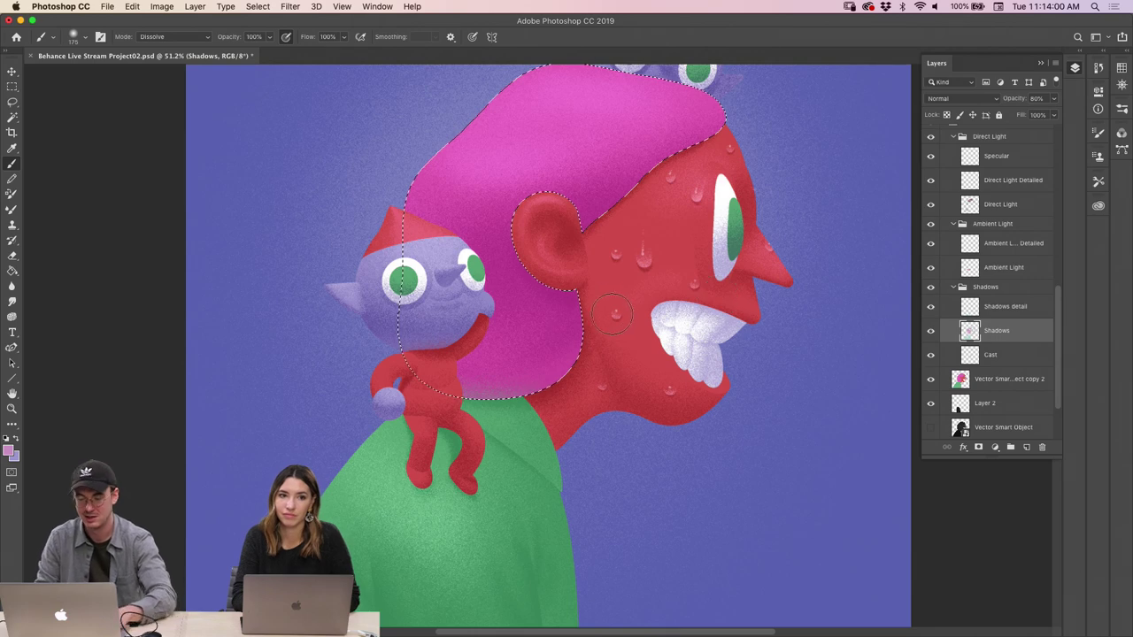
{"action": "key", "text": "bracketright"}
{"action": "key", "text": "bracketright"}
{"action": "key", "text": "bracketright"}
{"action": "key", "text": "bracketright"}
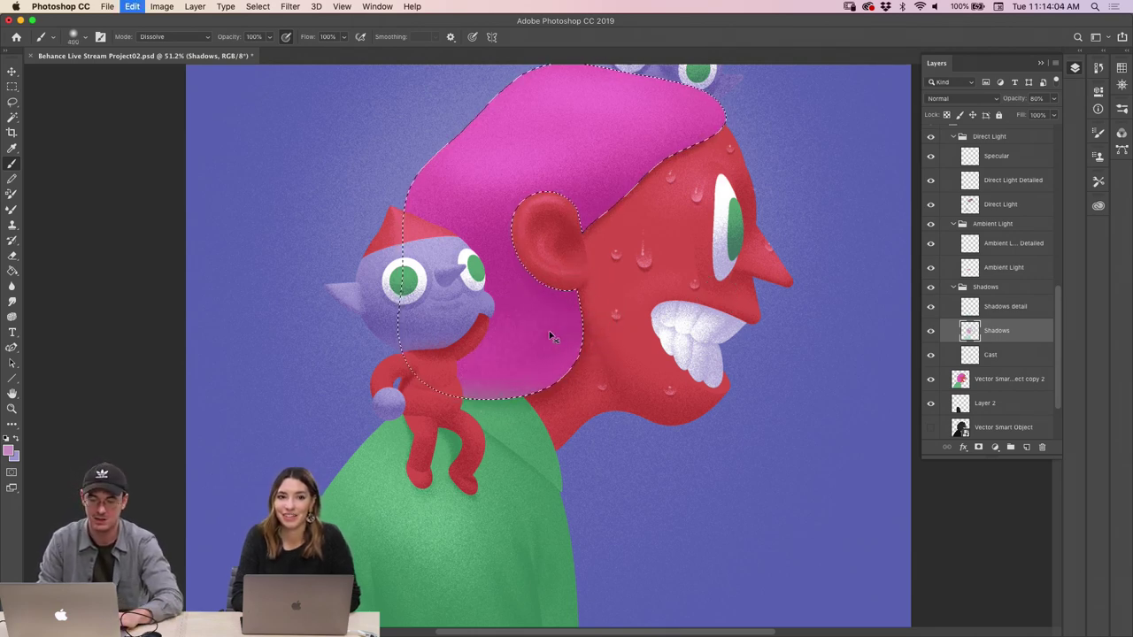
Deselect the hair shape to check the overall shading, and restore the selection
{"action": "key", "text": "z"}
{"action": "mouse_move", "coordinate": [595, 306]}
{"action": "left_mouse_down"}
{"action": "mouse_move", "coordinate": [549, 307]}
{"action": "mouse_move", "coordinate": [599, 313]}
{"action": "left_mouse_up"}
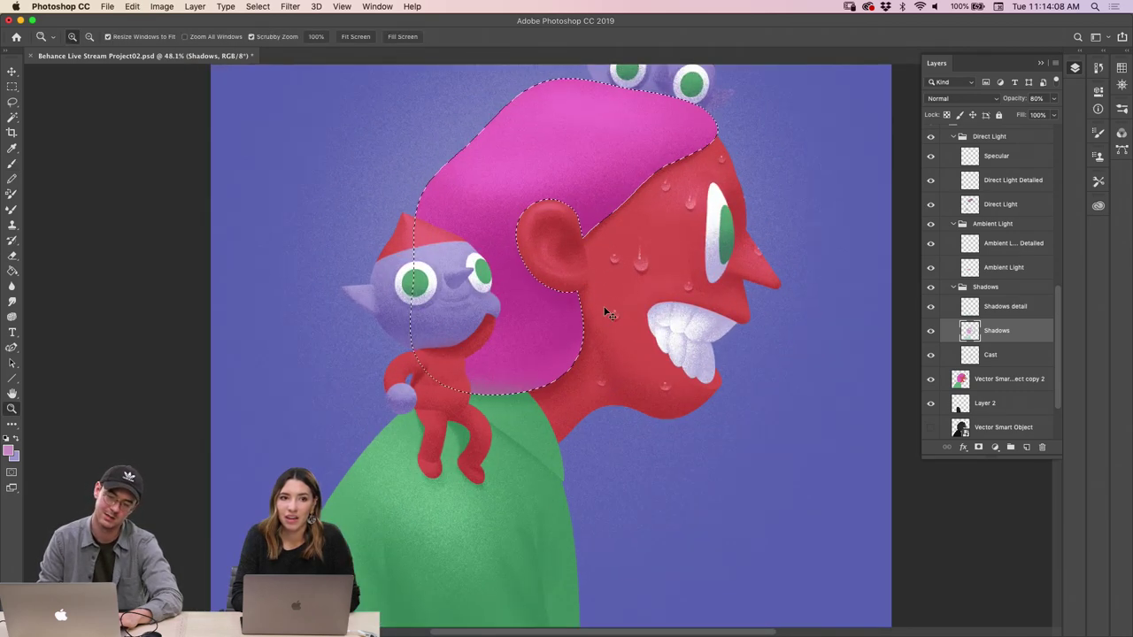
{"action": "key", "text": "super+d"}
{"action": "mouse_move", "coordinate": [588, 354]}
{"action": "left_mouse_down"}
{"action": "mouse_move", "coordinate": [558, 351]}
{"action": "mouse_move", "coordinate": [566, 346]}
{"action": "left_mouse_up"}
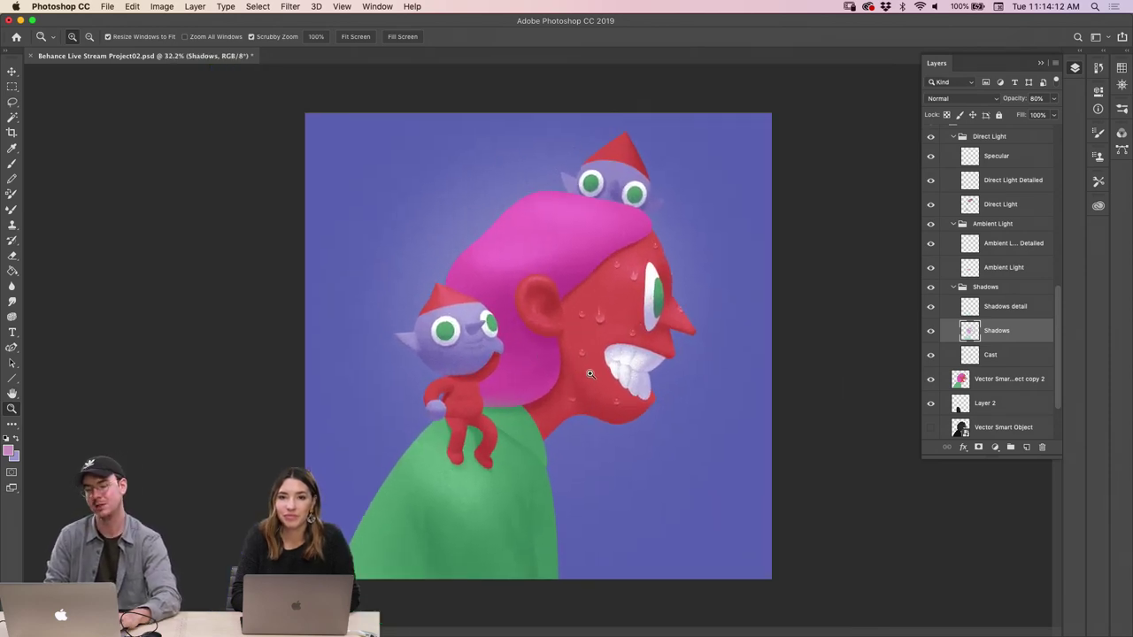
{"action": "left_click", "coordinate": [584, 371]}
{"action": "key", "text": "super+z"}
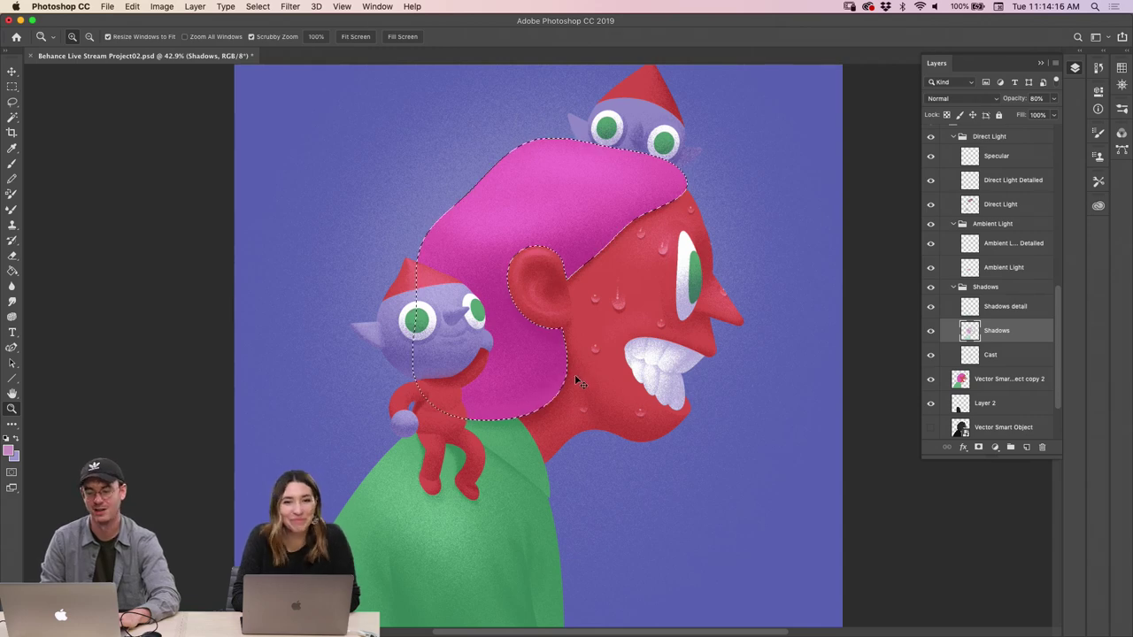
Brush soft shadow into the lower hair around the ear on the Shadows layer
{"action": "mouse_move", "coordinate": [493, 410]}
{"action": "left_mouse_down"}
{"action": "mouse_move", "coordinate": [540, 409]}
{"action": "mouse_move", "coordinate": [500, 377]}
{"action": "mouse_move", "coordinate": [525, 365]}
{"action": "left_mouse_up"}
{"action": "key", "text": "b"}
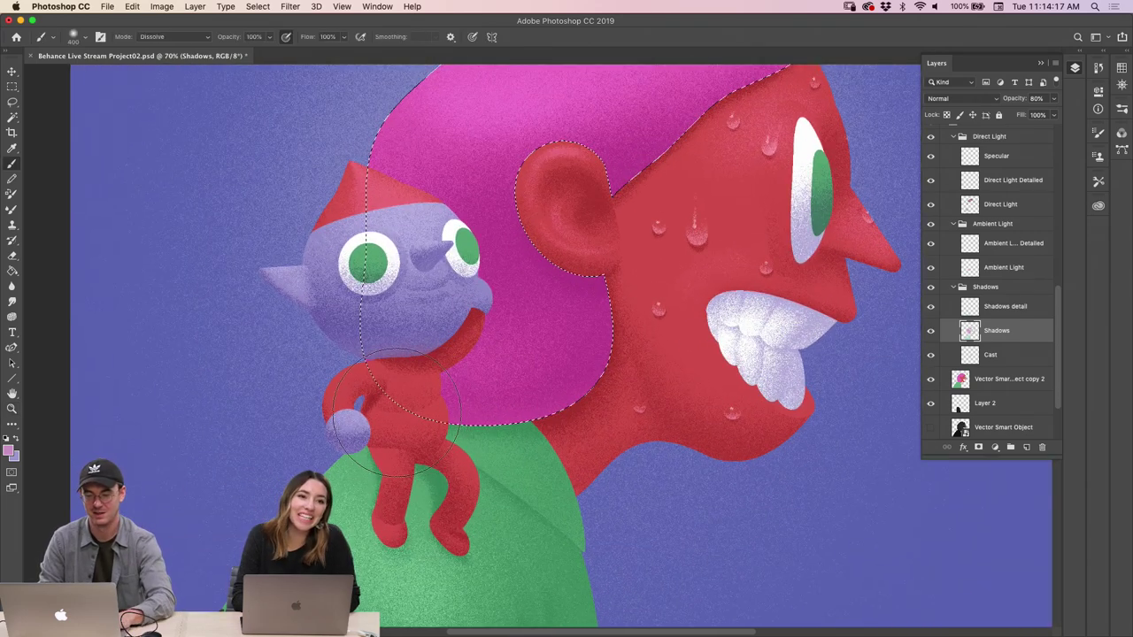
{"action": "key", "text": "z"}
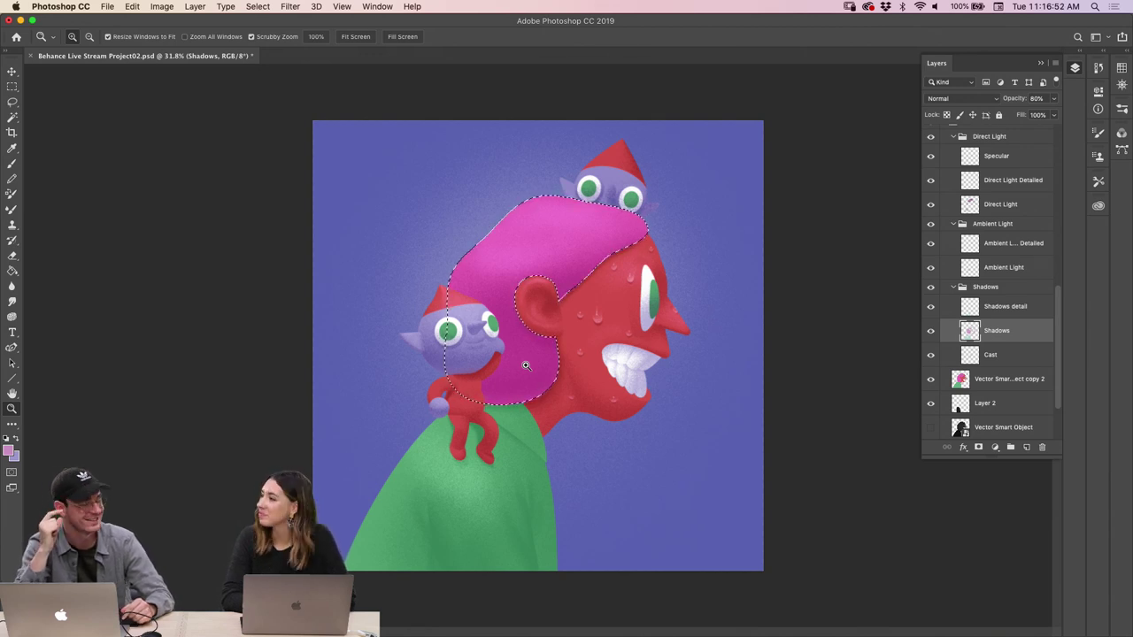
{"action": "left_click_drag", "start_coordinate": [526, 366], "coordinate": [630, 277]}
{"action": "key", "text": "b"}
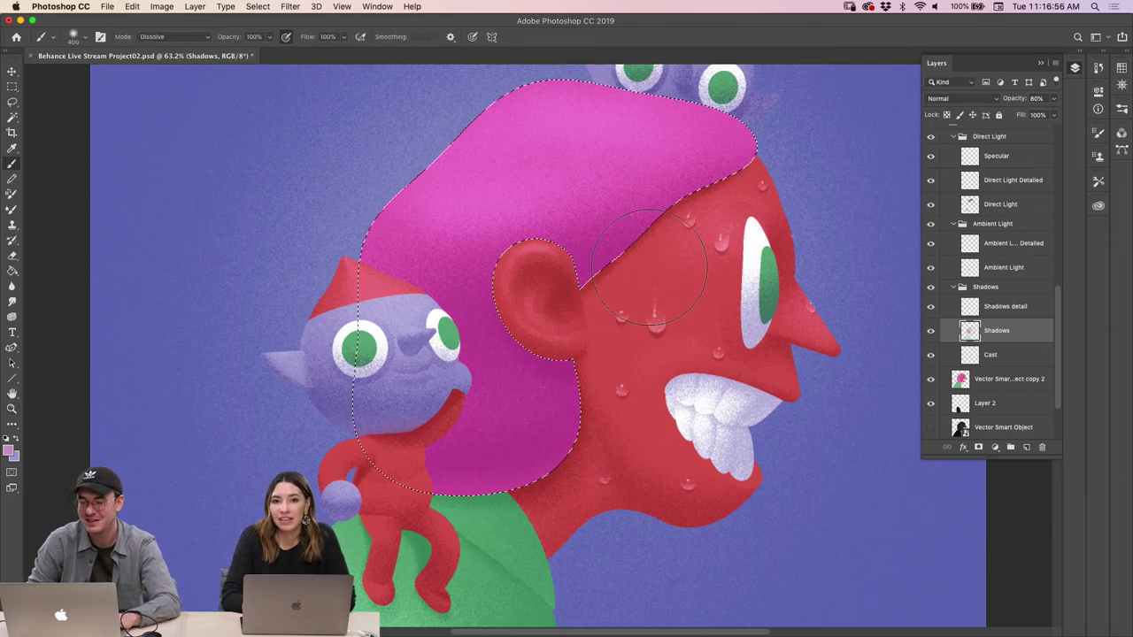
Reduce the brush to 200 px and shade the hair's edge along the forehead on the Shadows layer
{"action": "key", "text": "bracketleft"}
{"action": "key", "text": "bracketleft"}
{"action": "key", "text": "bracketleft"}
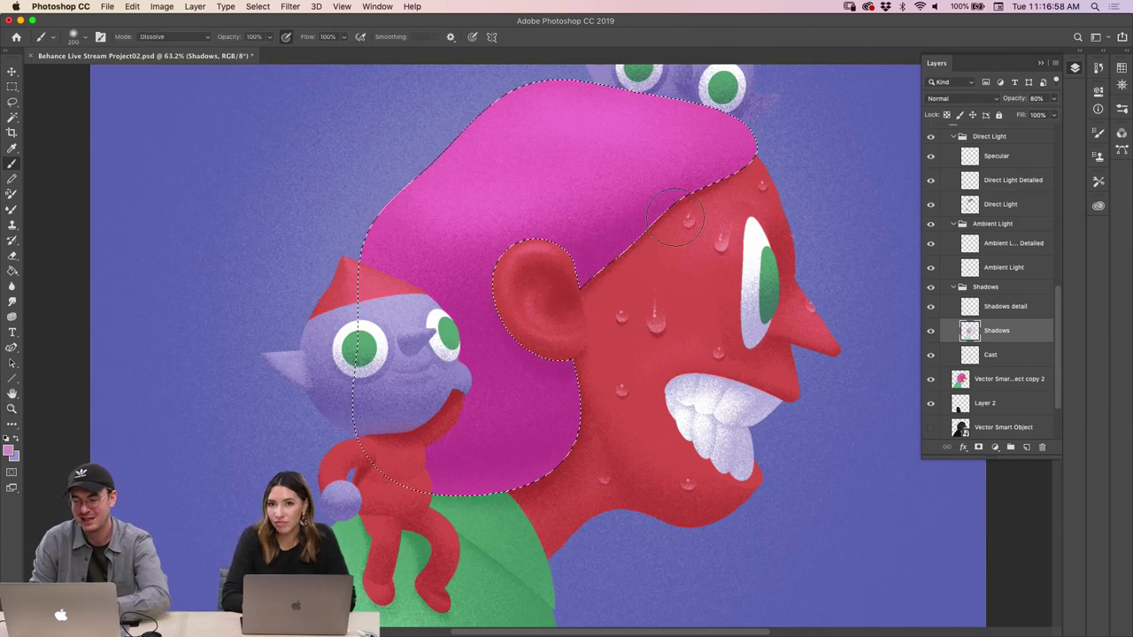
{"action": "key", "text": "z"}
{"action": "mouse_move", "coordinate": [673, 216]}
{"action": "left_mouse_down"}
{"action": "mouse_move", "coordinate": [660, 219]}
{"action": "mouse_move", "coordinate": [654, 195]}
{"action": "left_mouse_up"}
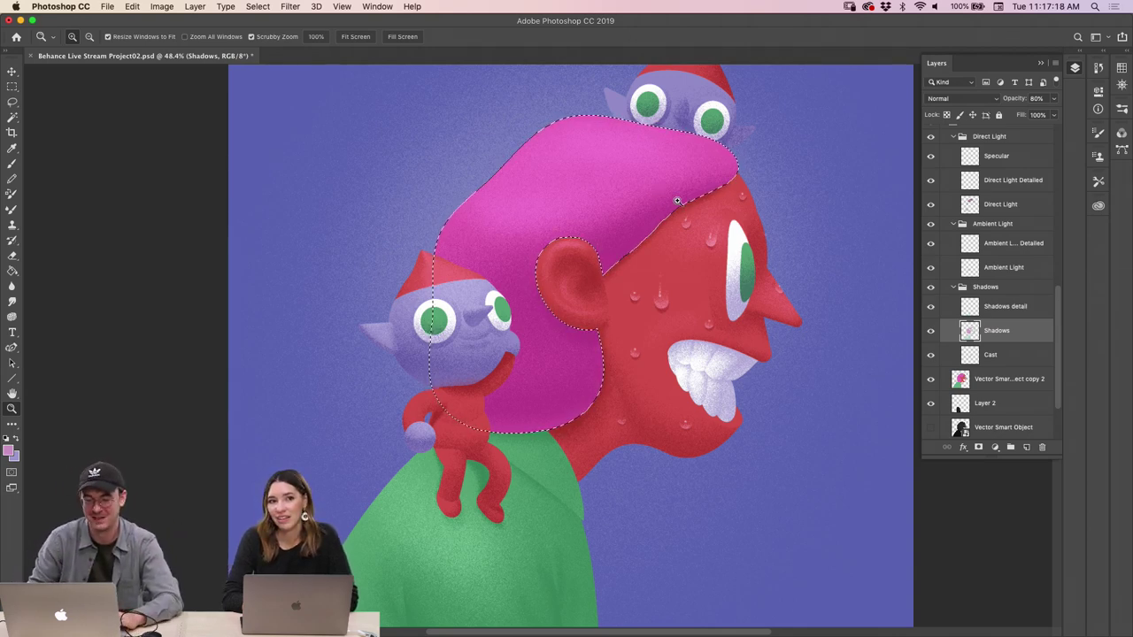
{"action": "left_click_drag", "start_coordinate": [676, 202], "coordinate": [678, 212]}
{"action": "key", "text": "b"}
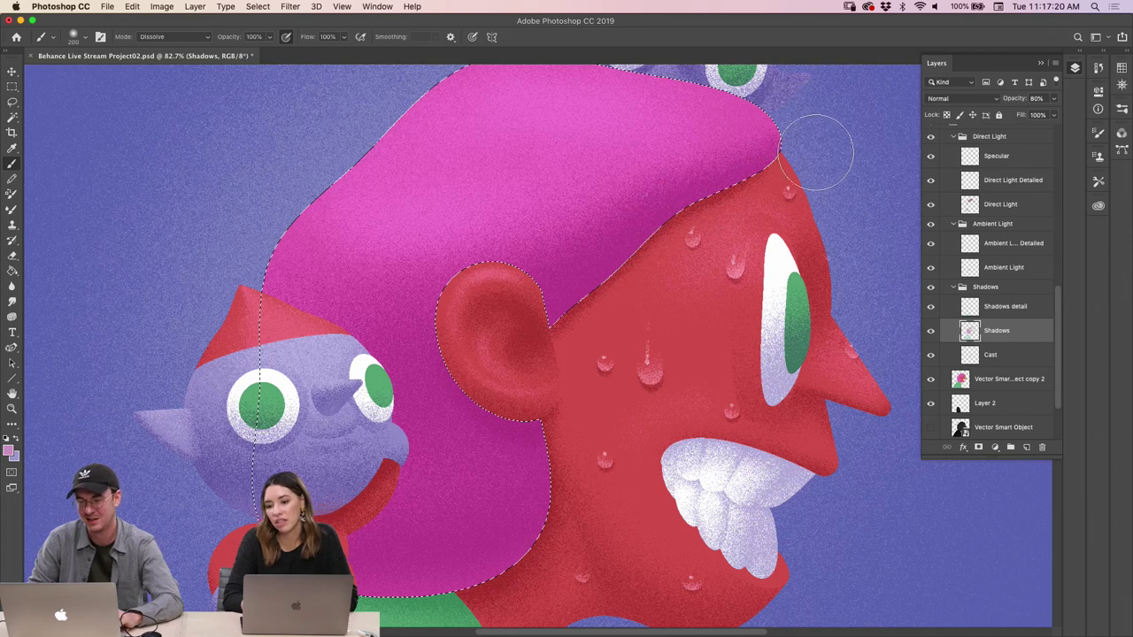
Complete the hair shadow near the ear on the Shadows layer and clear the selection
{"action": "key", "text": "z"}
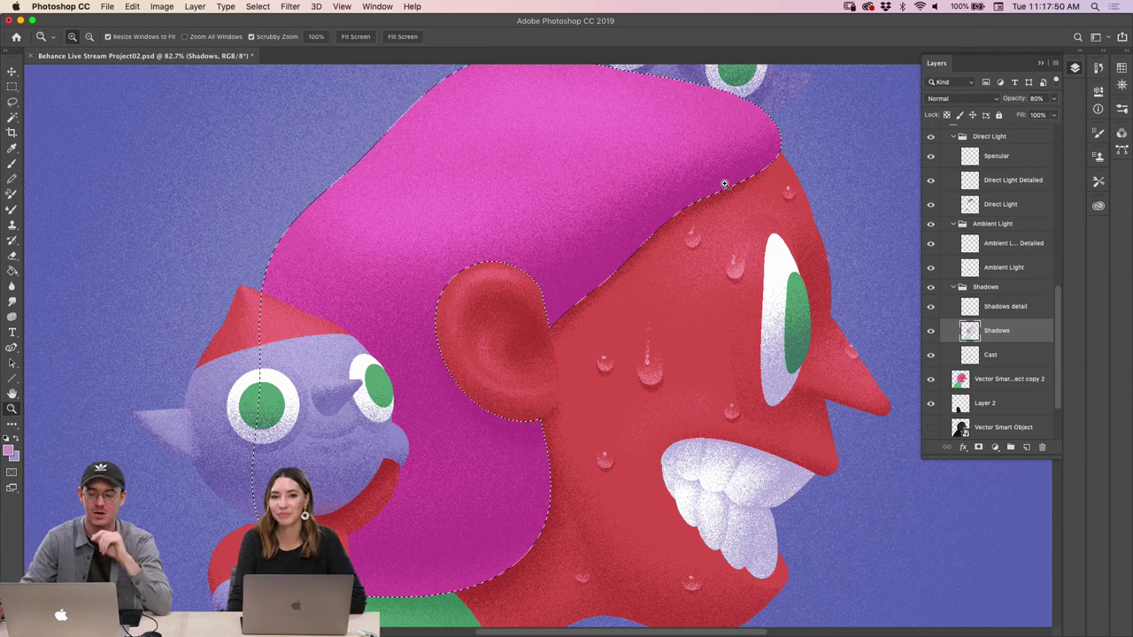
{"action": "scroll", "coordinate": [576, 299], "scroll_direction": "down", "scroll_amount": 5}
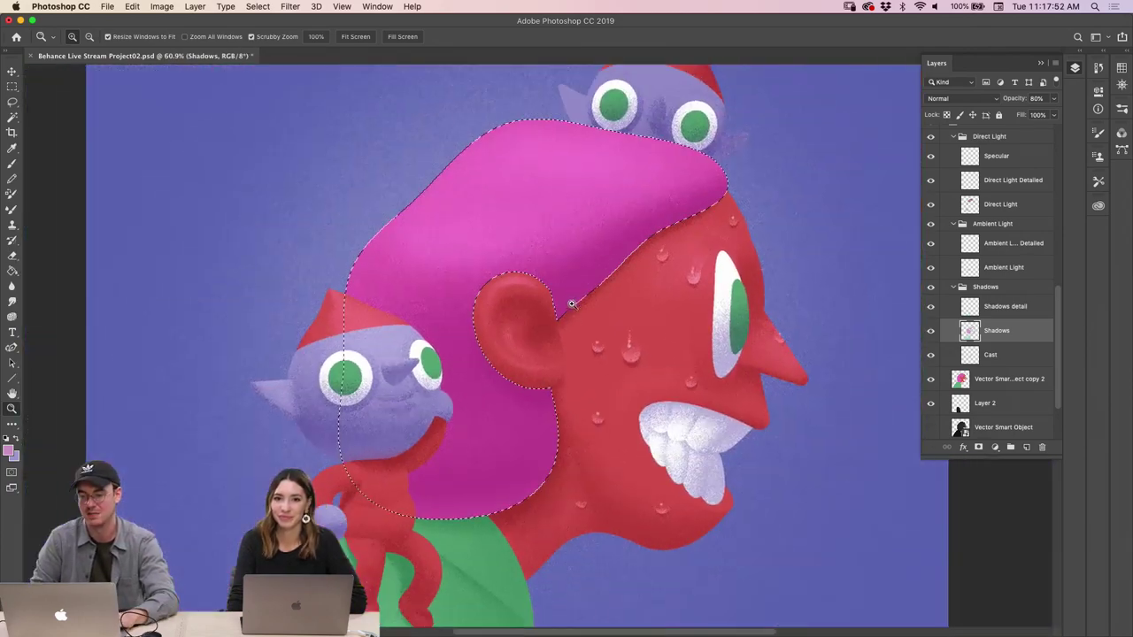
{"action": "key", "text": "b"}
{"action": "key", "text": "z"}
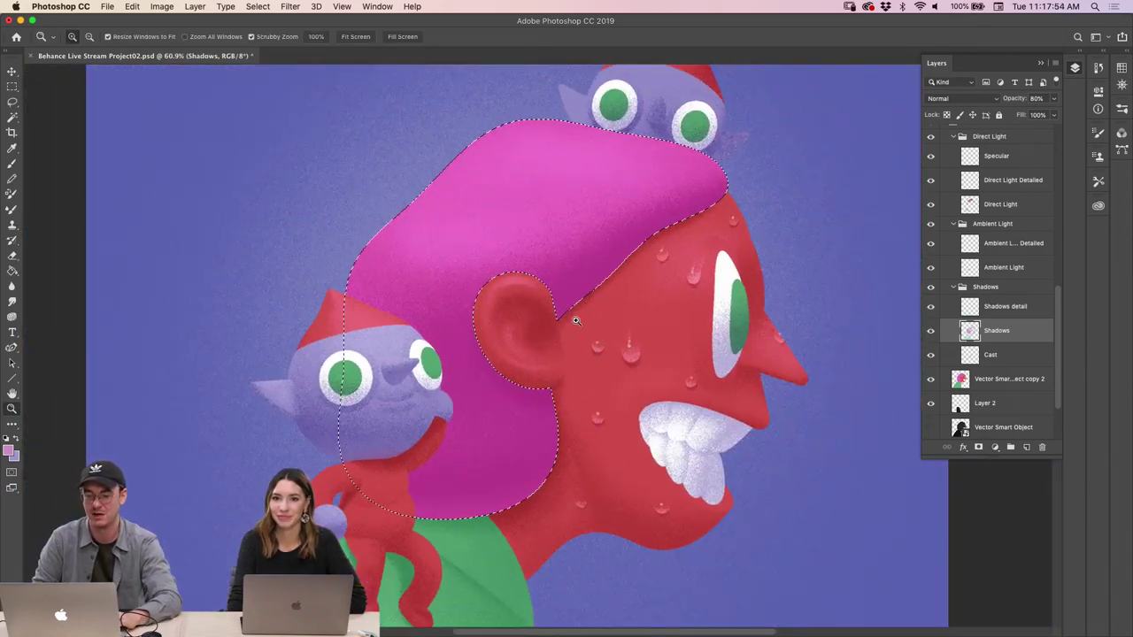
{"action": "scroll", "coordinate": [589, 328], "scroll_direction": "up", "scroll_amount": 4}
{"action": "key", "text": "super+d"}
{"action": "scroll", "coordinate": [591, 331], "scroll_direction": "down", "scroll_amount": 8}
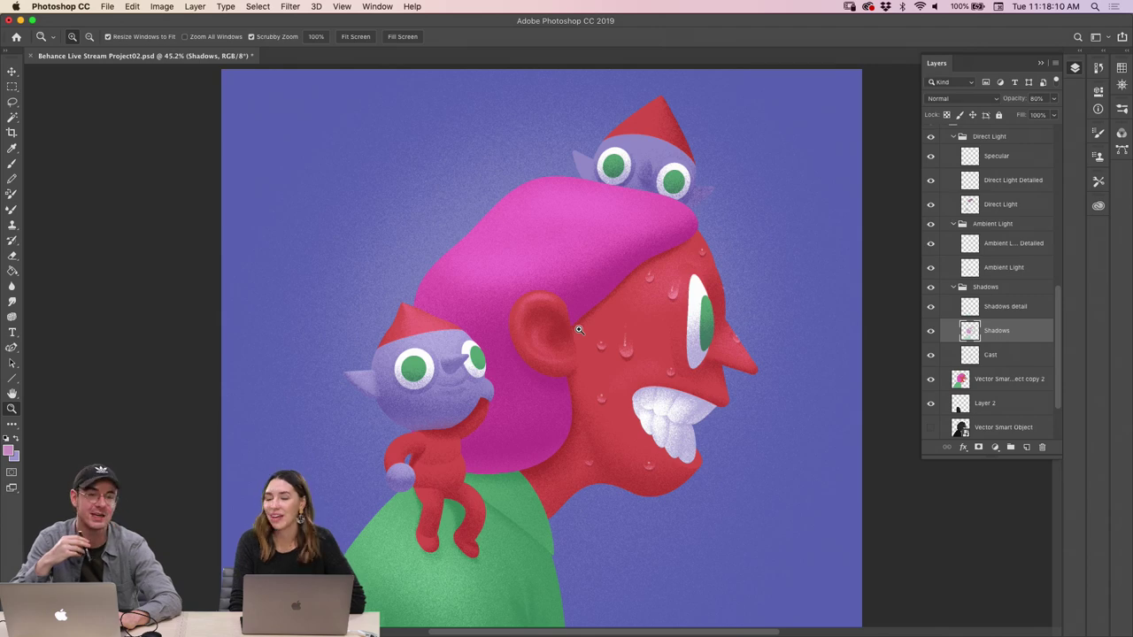
Try to select the lower lip from the Vector Smart Object copy 2 layer with the Magic Wand
{"action": "left_click_drag", "start_coordinate": [566, 292], "coordinate": [714, 303]}
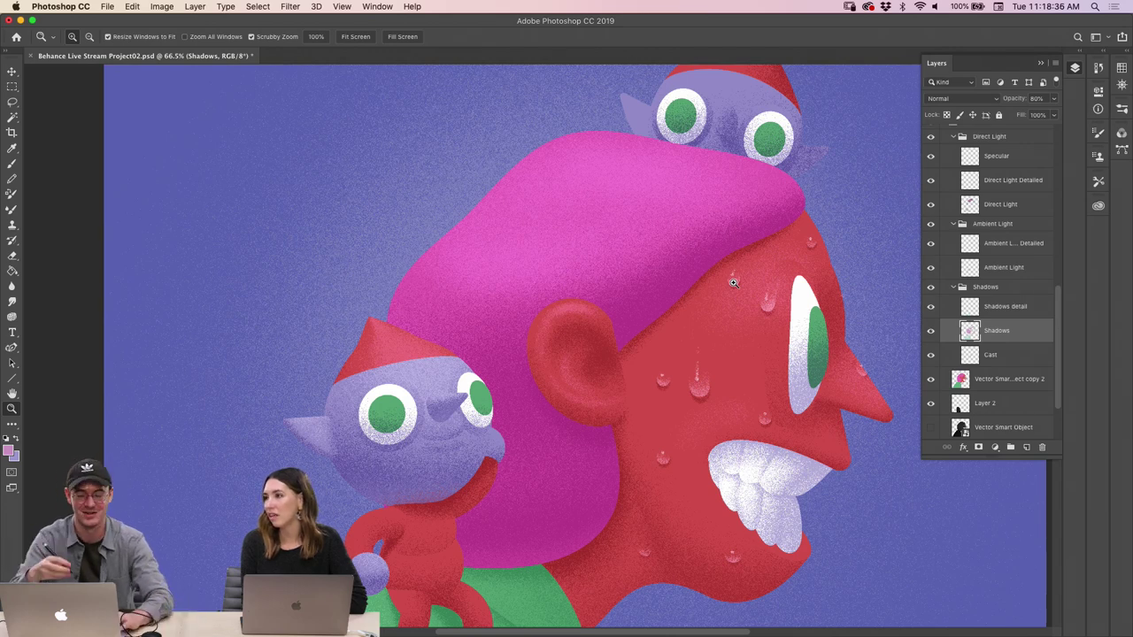
{"action": "left_click_drag", "start_coordinate": [651, 316], "coordinate": [624, 324]}
{"action": "left_click_drag", "start_coordinate": [672, 374], "coordinate": [727, 412]}
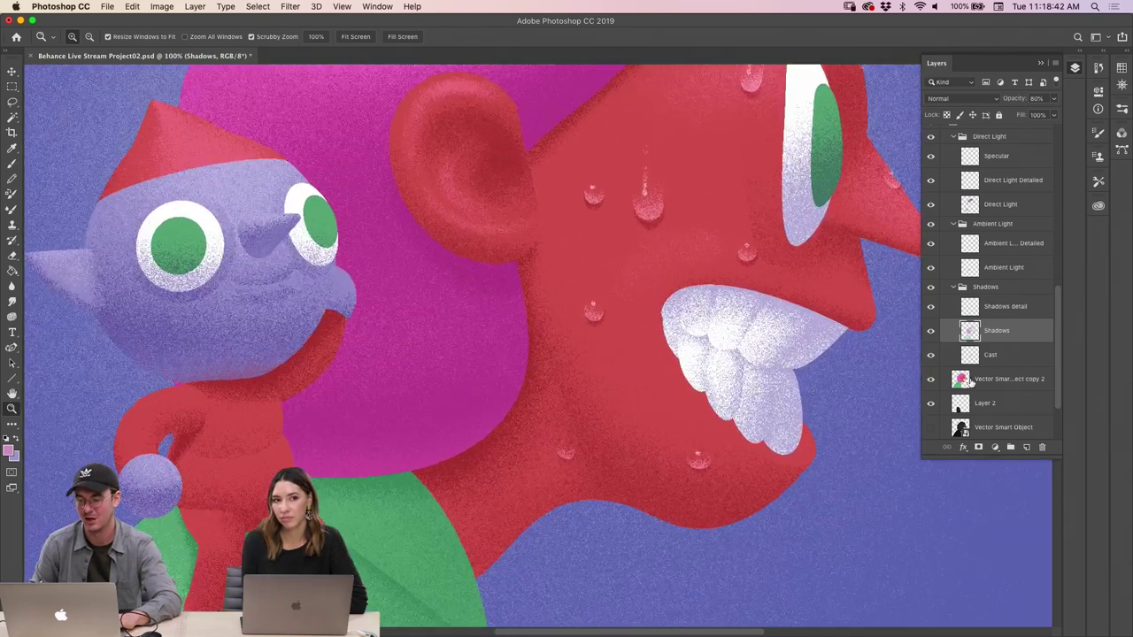
{"action": "left_click", "coordinate": [960, 382]}
{"action": "key", "text": "w"}
{"action": "left_click", "coordinate": [759, 442]}
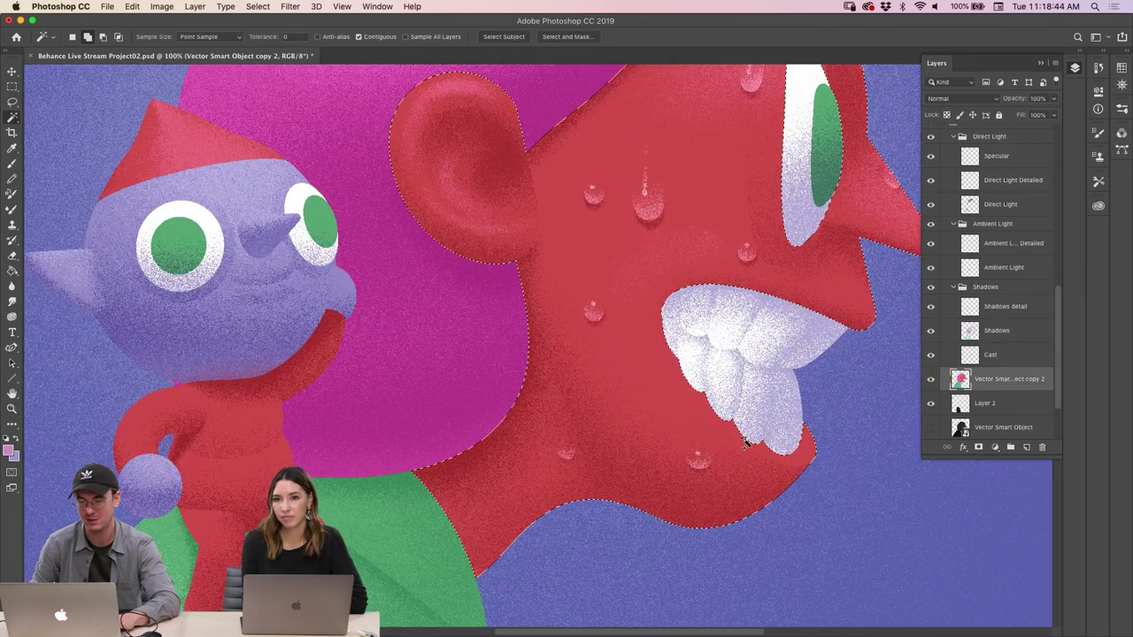
{"action": "key", "text": "super+d"}
Select the lower lip from the Vector Smart Object layer and brush a red shadow beneath the teeth on the Shadows layer
{"action": "key", "text": "alt+comma"}
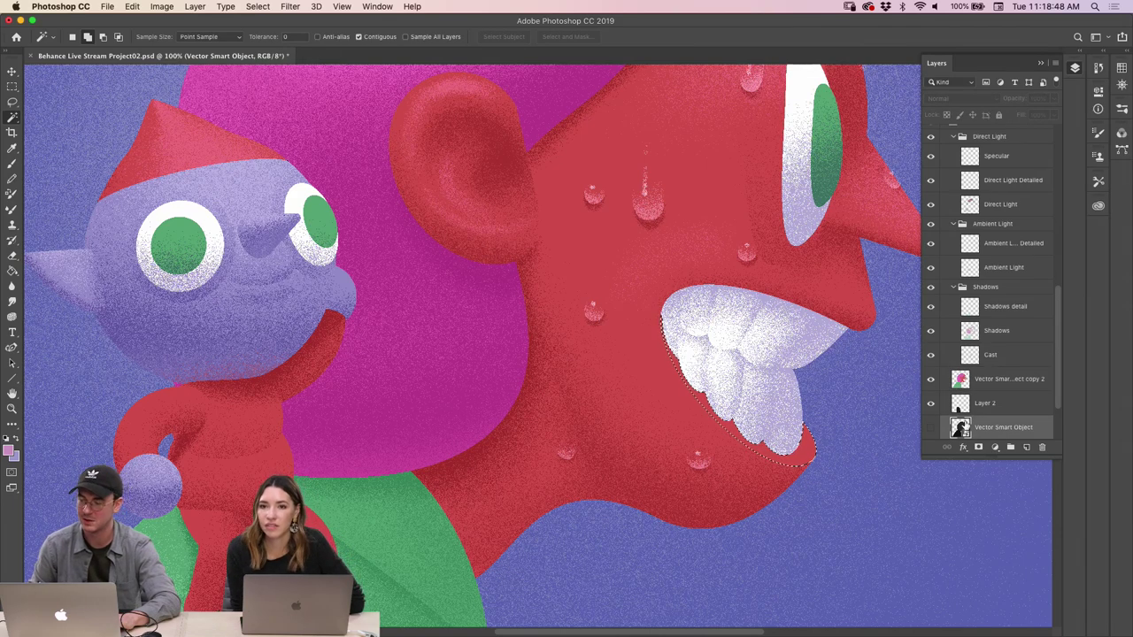
{"action": "left_click", "coordinate": [973, 336]}
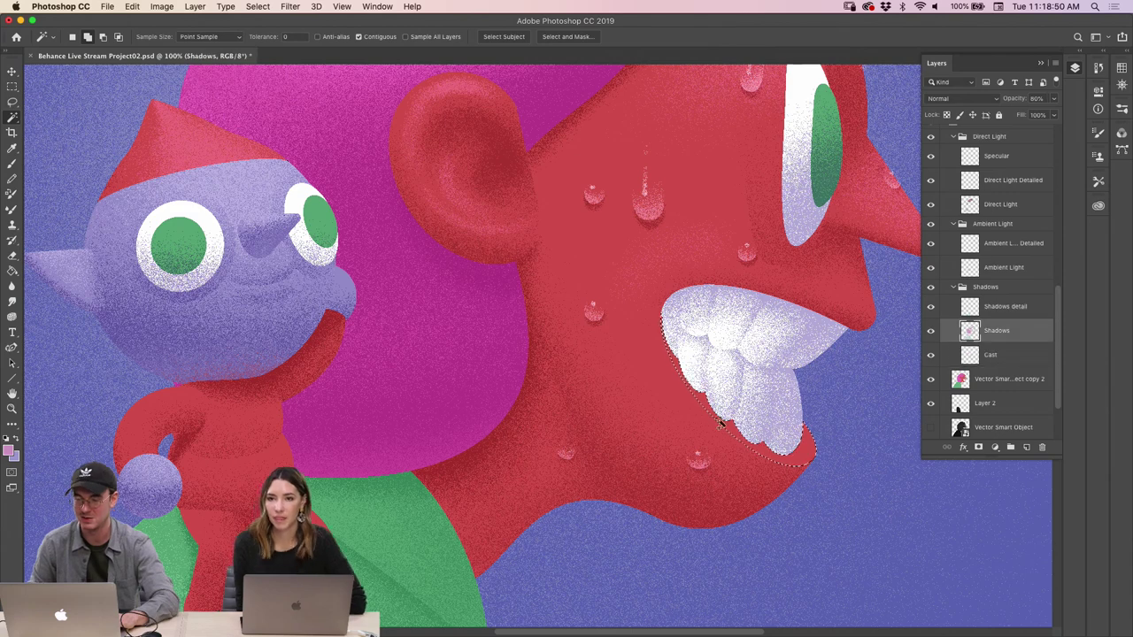
{"action": "key", "text": "b"}
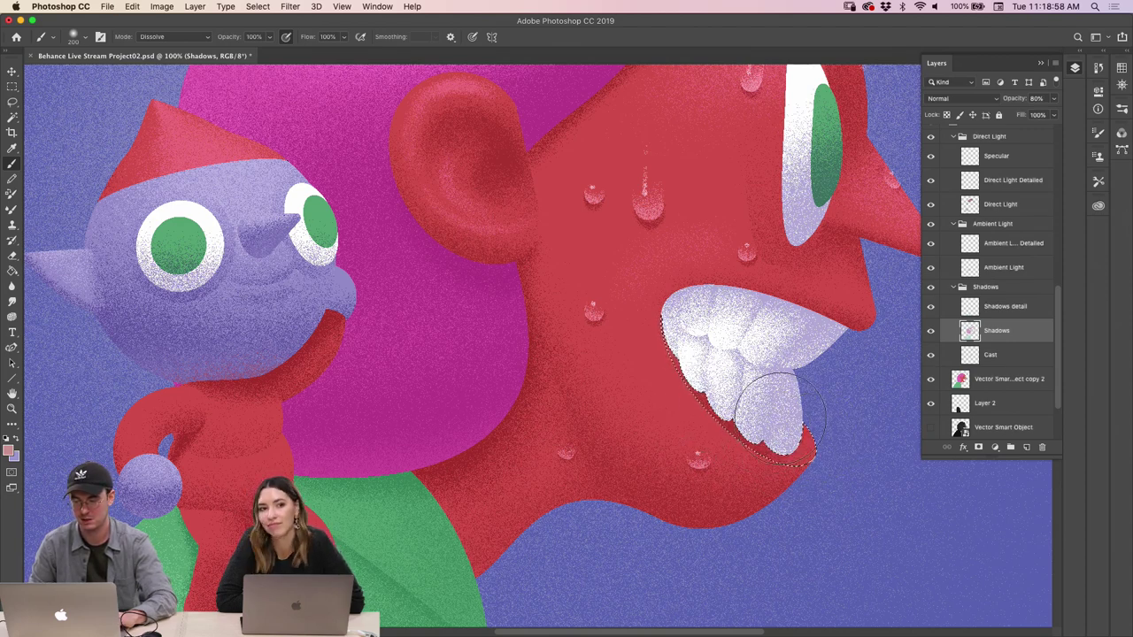
{"action": "key", "text": "z"}
{"action": "left_click_drag", "start_coordinate": [778, 442], "coordinate": [771, 444]}
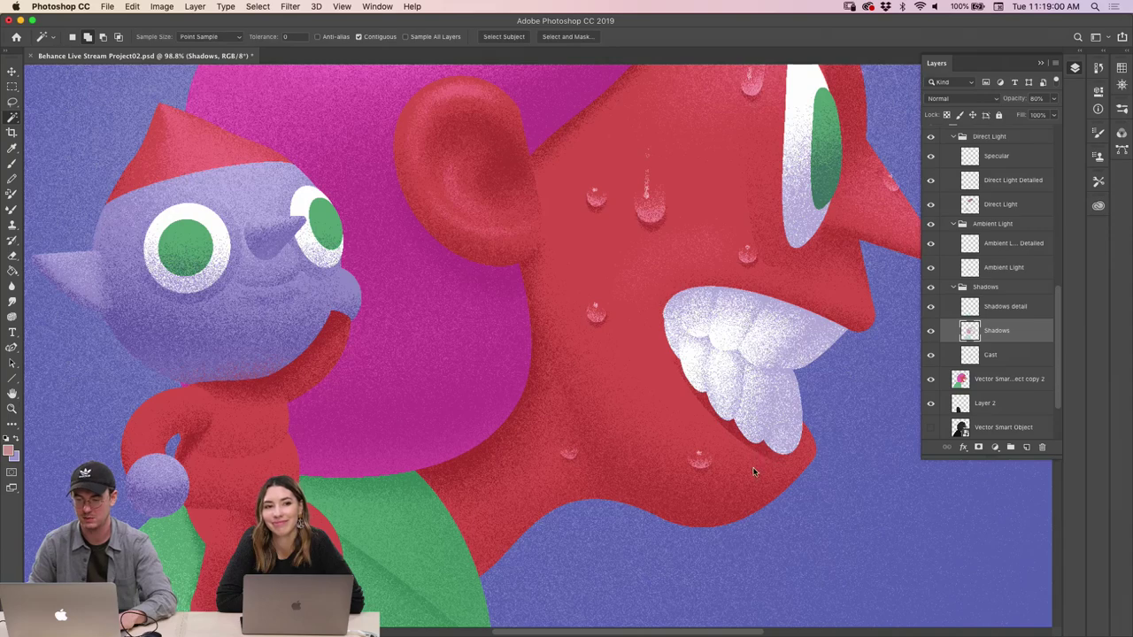
Select the face from the Vector Smart Object layer and ready the Brush with a dark maroon on the Direct Light layer
{"action": "left_click", "coordinate": [961, 428]}
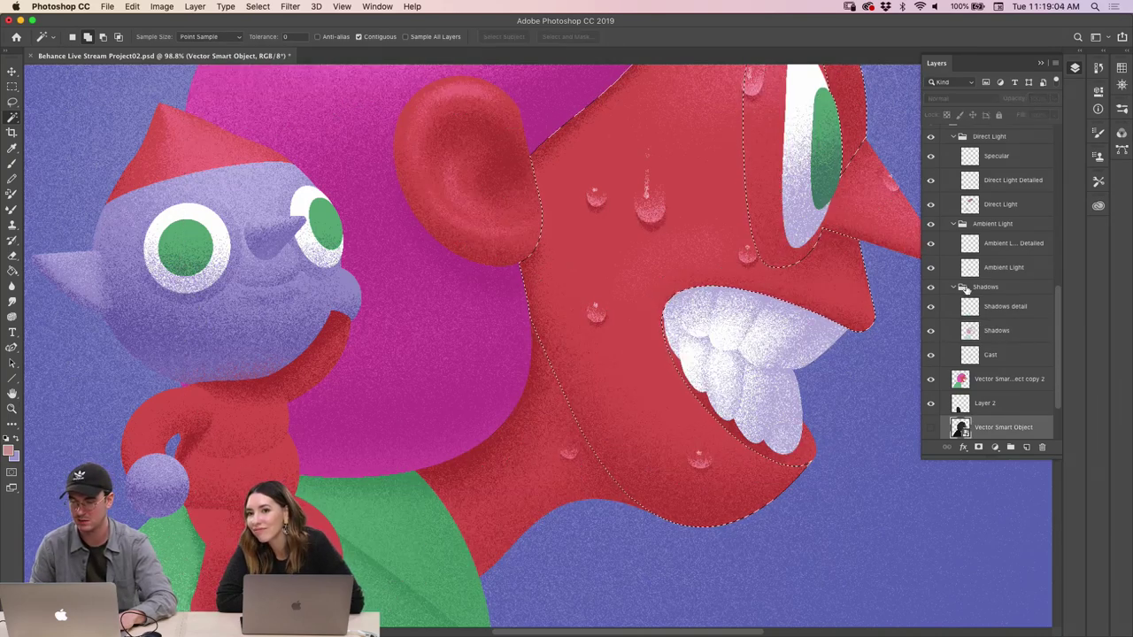
{"action": "left_click", "coordinate": [970, 269]}
{"action": "left_click", "coordinate": [961, 213]}
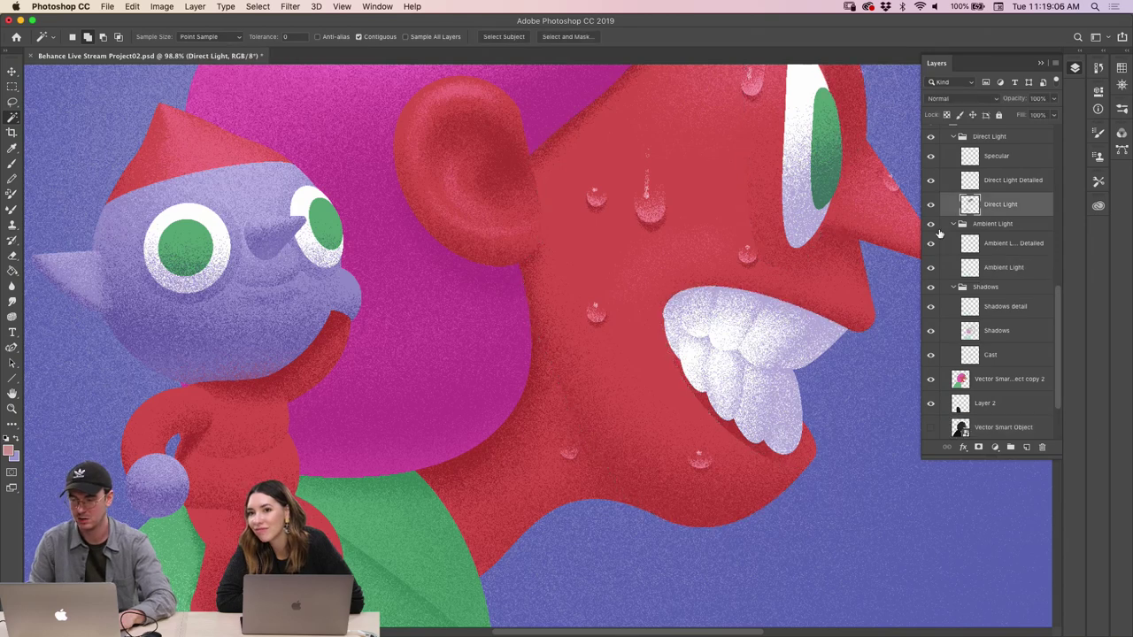
{"action": "key", "text": "b"}
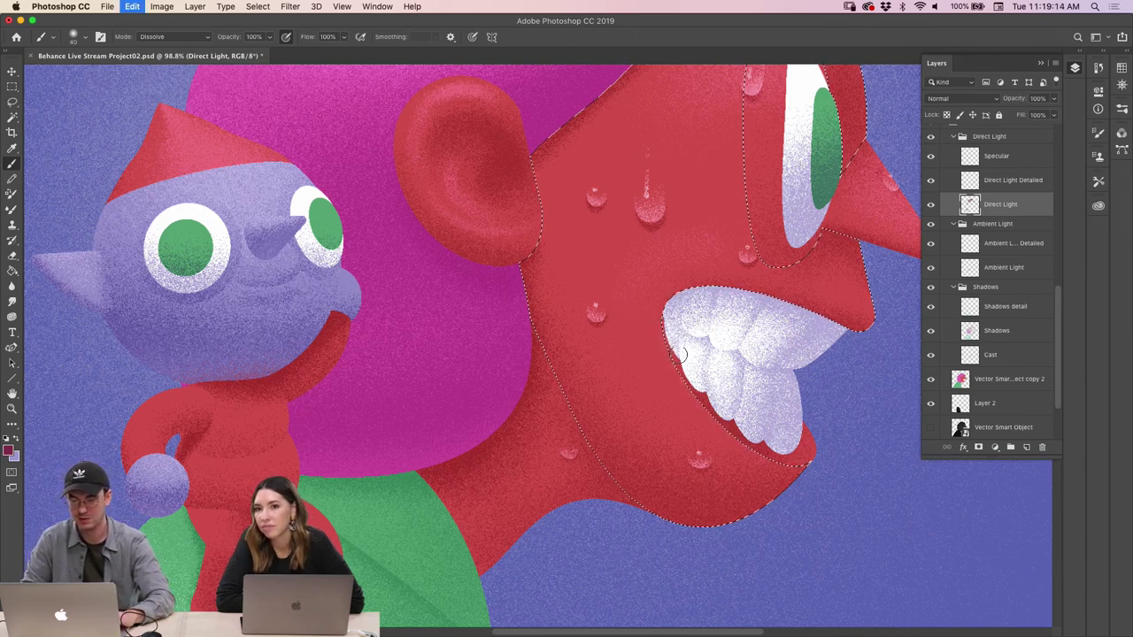
{"action": "key", "text": "z"}
{"action": "left_click_drag", "start_coordinate": [788, 456], "coordinate": [846, 487]}
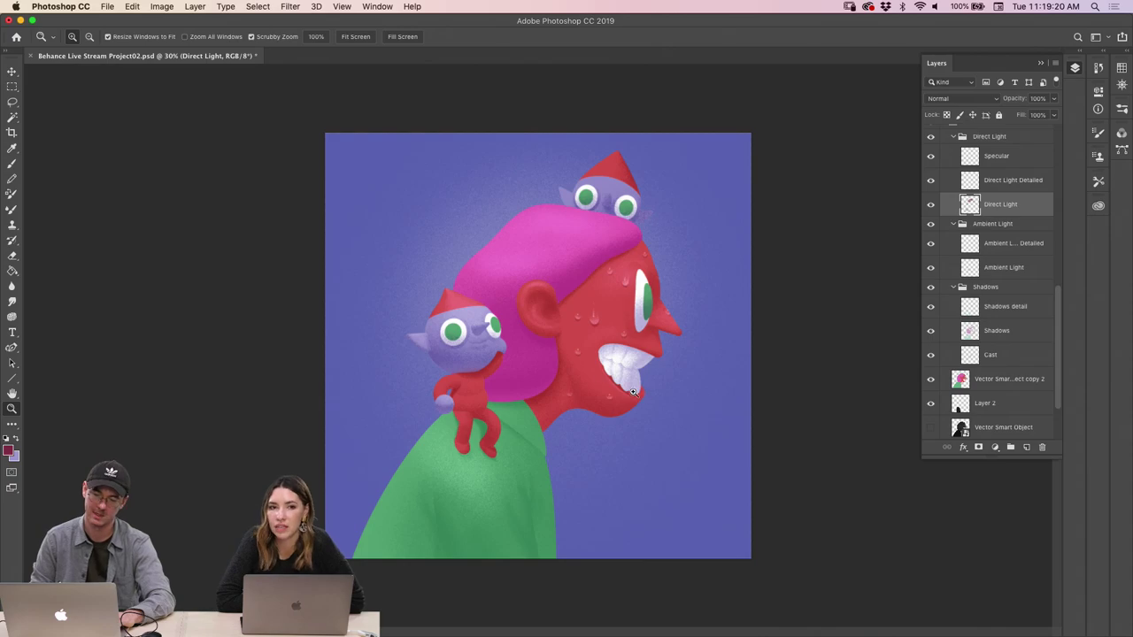
{"action": "left_click_drag", "start_coordinate": [644, 396], "coordinate": [617, 377]}
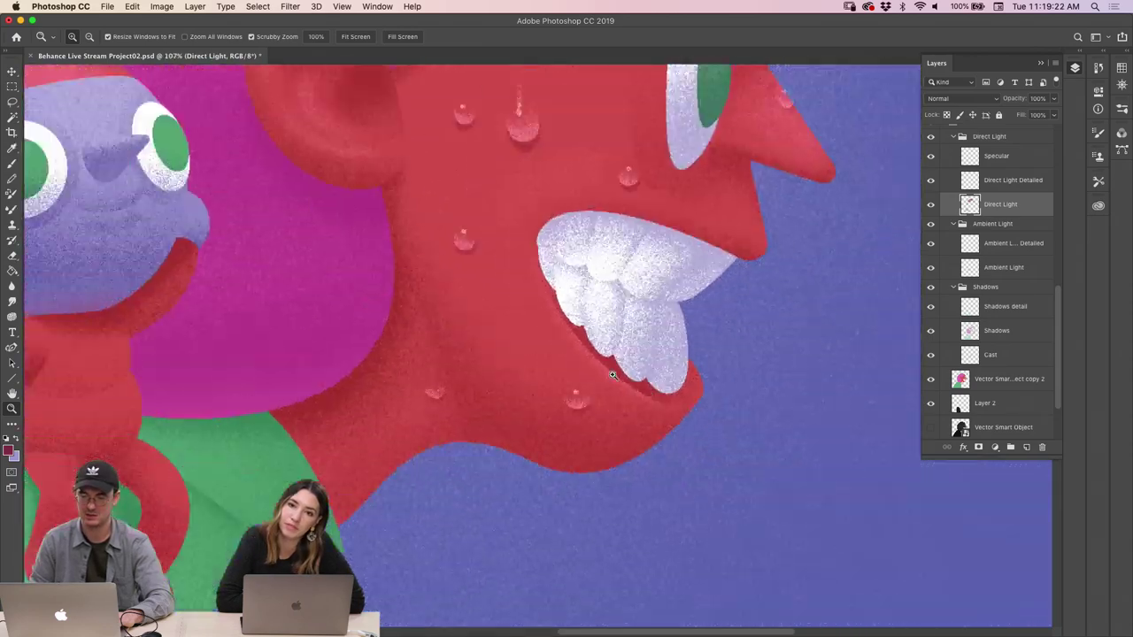
{"action": "key", "text": "super+0"}
{"action": "left_click_drag", "start_coordinate": [574, 299], "coordinate": [575, 301]}
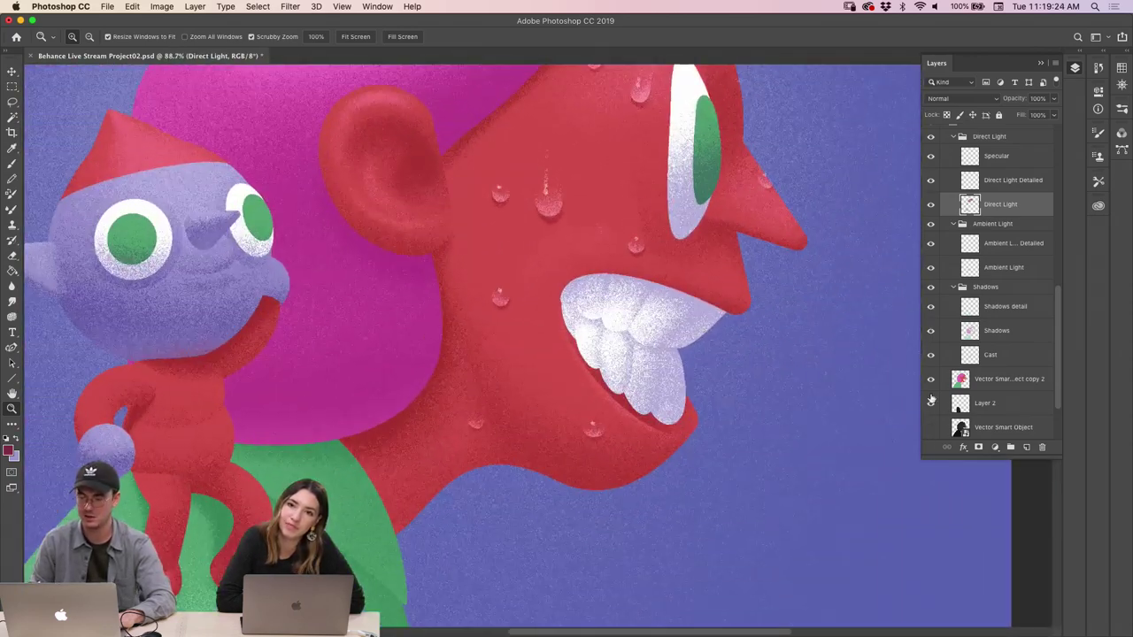
Reselect the face from the Vector Smart Object layer, return to the Direct Light layer and reduce the brush to 15 px
{"action": "left_click", "coordinate": [1003, 427]}
{"action": "left_click", "coordinate": [960, 427], "text": "super"}
{"action": "key", "text": "b"}
{"action": "left_click", "coordinate": [611, 279]}
{"action": "left_click", "coordinate": [652, 221]}
{"action": "left_click", "coordinate": [682, 237], "text": "super"}
{"action": "key", "text": "bracketleft"}
{"action": "key", "text": "bracketleft"}
{"action": "key", "text": "bracketleft"}
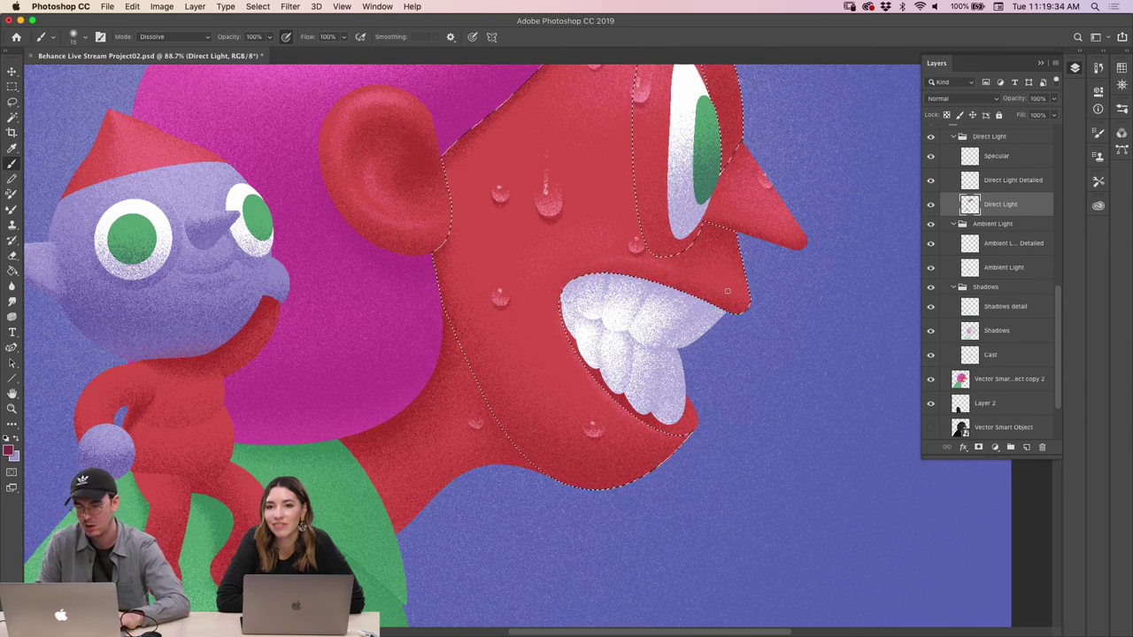
Brush light along the lower lip's edge and try a highlight above the upper lip on the Direct Light layer
{"action": "key", "text": "z"}
{"action": "left_click_drag", "start_coordinate": [751, 312], "coordinate": [750, 345]}
{"action": "key", "text": "super+z"}
{"action": "key", "text": "super+z"}
{"action": "key", "text": "super+z"}
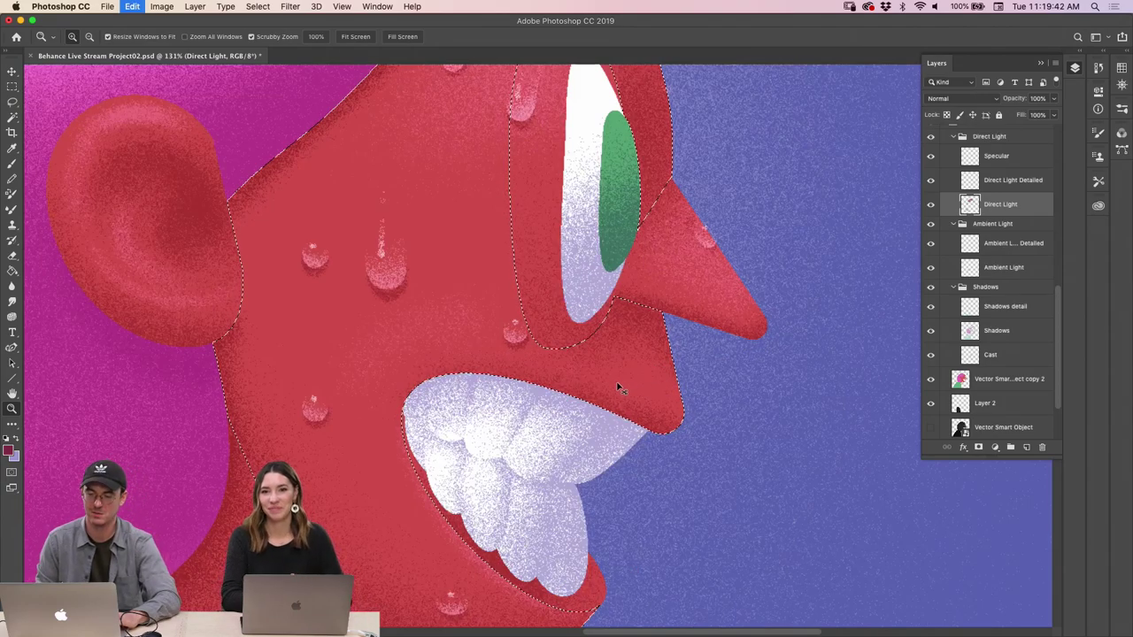
{"action": "left_click_drag", "start_coordinate": [590, 374], "coordinate": [600, 374]}
{"action": "key", "text": "b"}
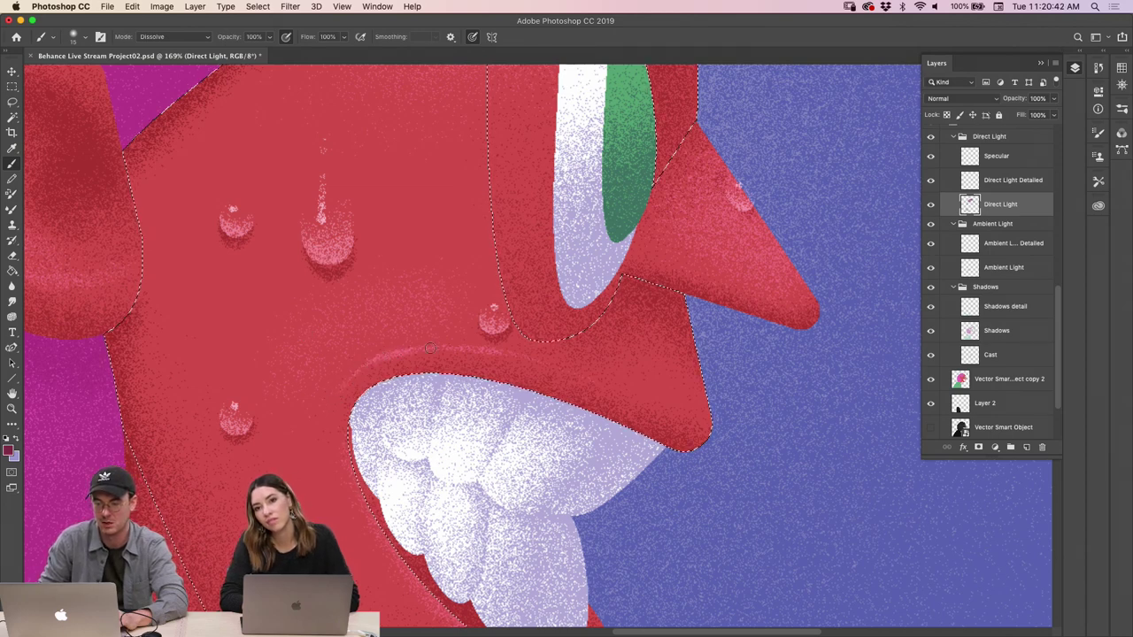
{"action": "key", "text": "super+z"}
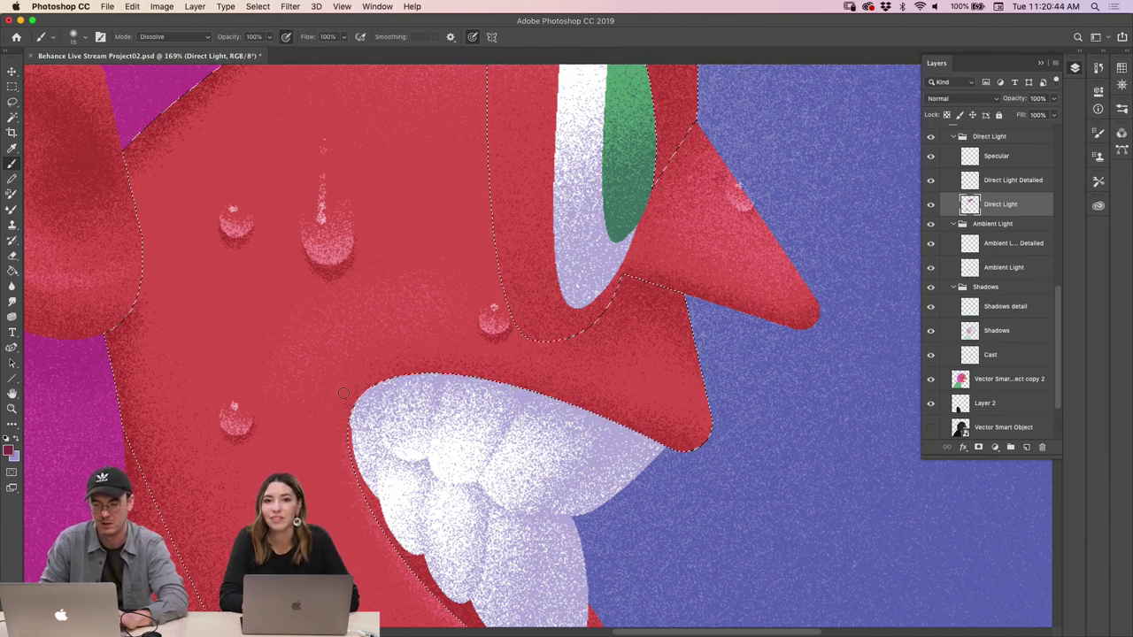
Try highlight strokes along the upper lip's edge on the Direct Light layer and undo them
{"action": "mouse_move", "coordinate": [386, 354]}
{"action": "left_mouse_down"}
{"action": "mouse_move", "coordinate": [451, 348]}
{"action": "mouse_move", "coordinate": [460, 356]}
{"action": "mouse_move", "coordinate": [407, 358]}
{"action": "mouse_move", "coordinate": [590, 394]}
{"action": "left_mouse_up"}
{"action": "key", "text": "z"}
{"action": "key", "text": "super+z"}
{"action": "key", "text": "b"}
{"action": "mouse_move", "coordinate": [447, 370]}
{"action": "left_mouse_down"}
{"action": "mouse_move", "coordinate": [477, 358]}
{"action": "mouse_move", "coordinate": [566, 359]}
{"action": "left_mouse_up"}
{"action": "key", "text": "super+z"}
Try a longer highlight running along the upper lip to its front tip, then remove it
{"action": "key", "text": "z"}
{"action": "left_click_drag", "start_coordinate": [797, 389], "coordinate": [766, 393]}
{"action": "key", "text": "super+z"}
{"action": "mouse_move", "coordinate": [872, 448]}
{"action": "left_mouse_down"}
{"action": "mouse_move", "coordinate": [885, 450]}
{"action": "mouse_move", "coordinate": [531, 364]}
{"action": "left_mouse_up"}
{"action": "key", "text": "b"}
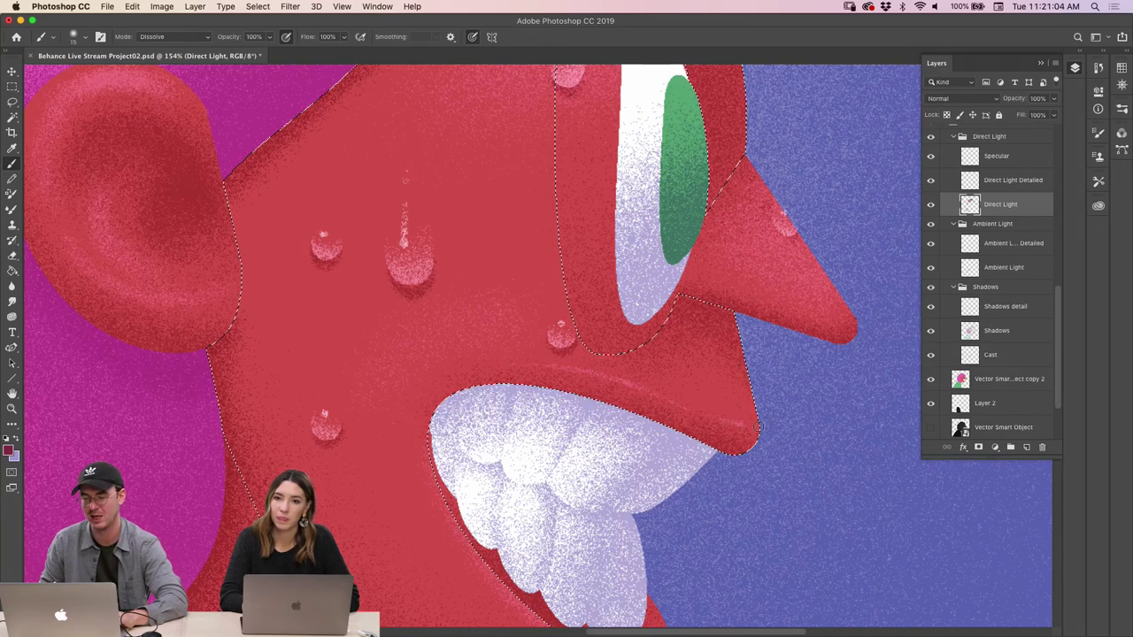
{"action": "key", "text": "z"}
{"action": "scroll", "coordinate": [761, 423], "scroll_direction": "down", "scroll_amount": 5}
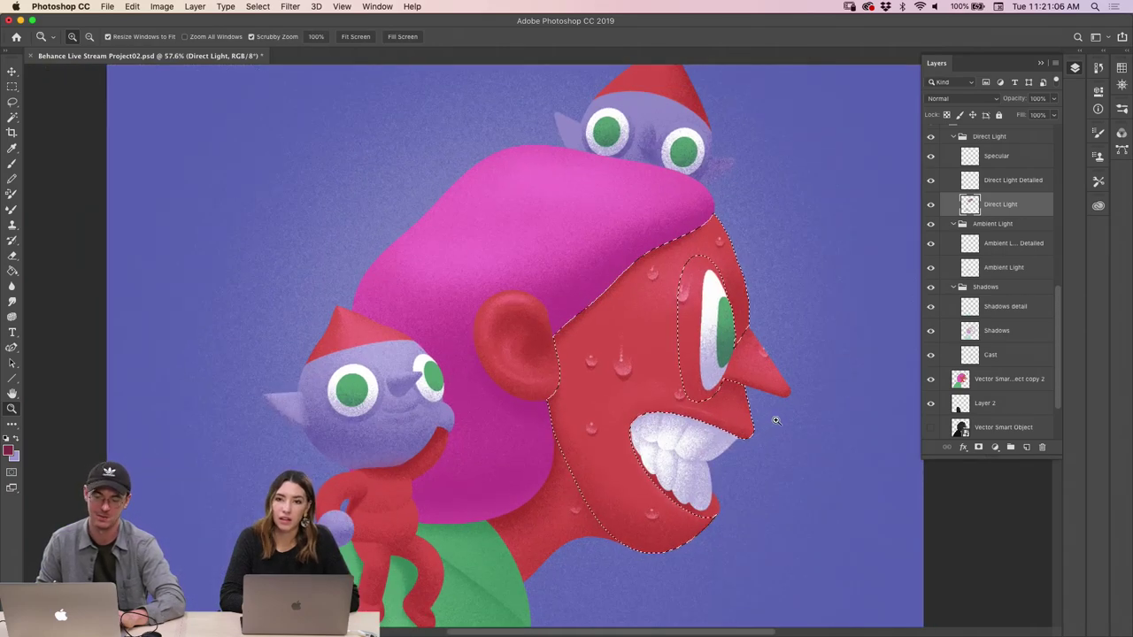
{"action": "scroll", "coordinate": [708, 405], "scroll_direction": "up", "scroll_amount": 5}
{"action": "key", "text": "b"}
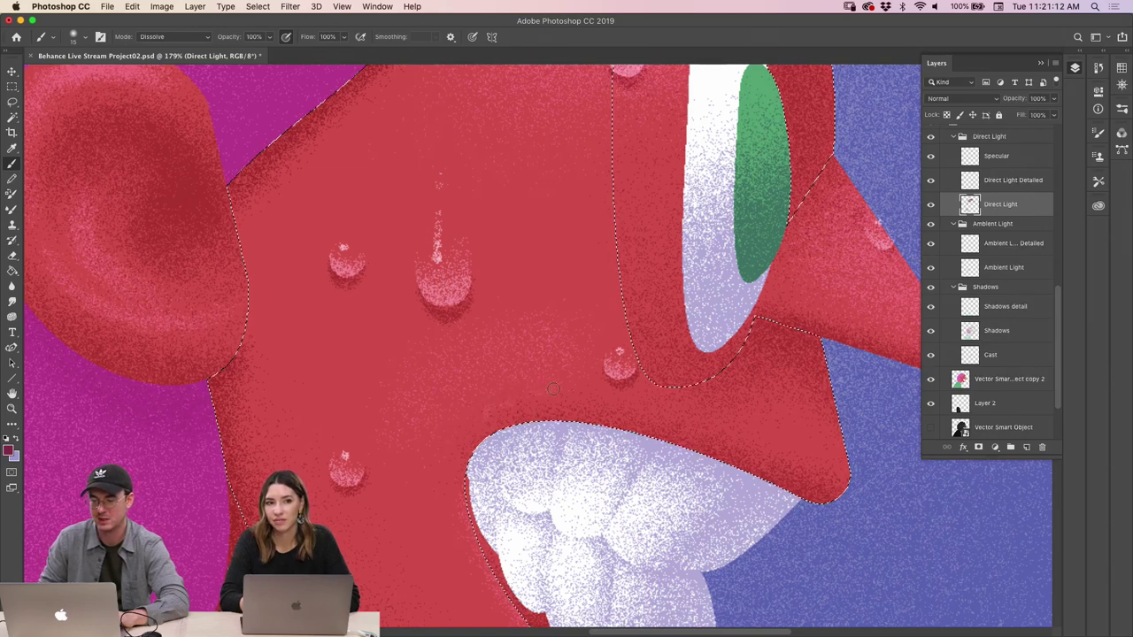
Brush a soft highlight above the upper lip on the Direct Light layer and clear the face selection
{"action": "key", "text": "z"}
{"action": "mouse_move", "coordinate": [798, 455]}
{"action": "left_mouse_down"}
{"action": "mouse_move", "coordinate": [796, 434]}
{"action": "mouse_move", "coordinate": [721, 445]}
{"action": "left_mouse_up"}
{"action": "left_click", "coordinate": [784, 448]}
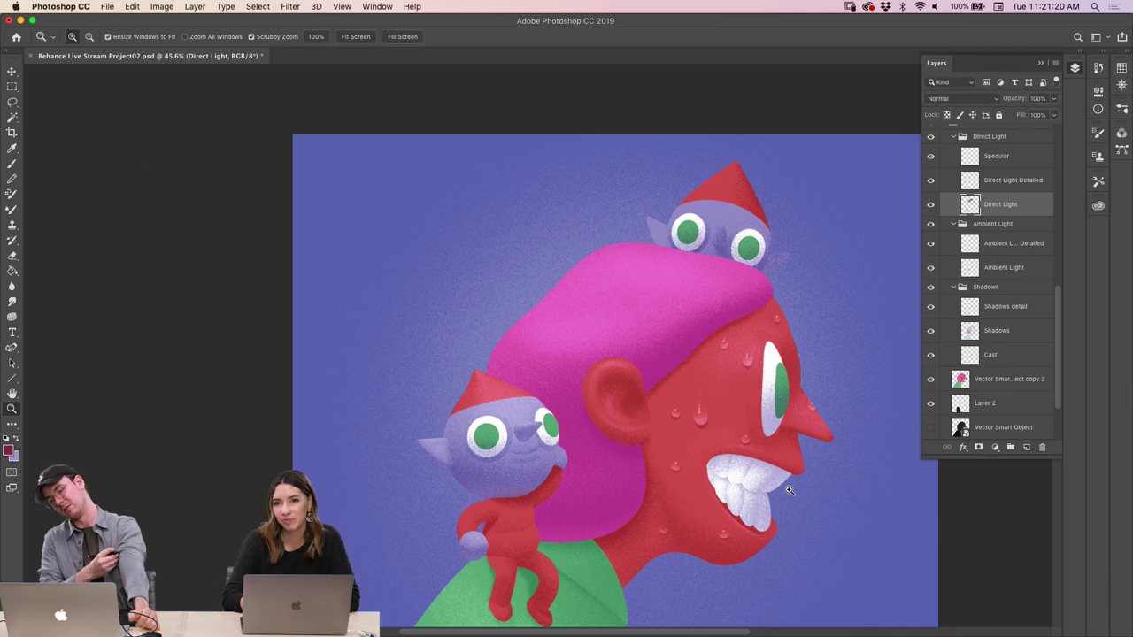
Sample the light pink of the forehead sweat drop's highlight from the topmost specular layer
{"action": "left_click_drag", "start_coordinate": [784, 421], "coordinate": [831, 460]}
{"action": "left_click_drag", "start_coordinate": [735, 283], "coordinate": [814, 283]}
{"action": "key", "text": "b"}
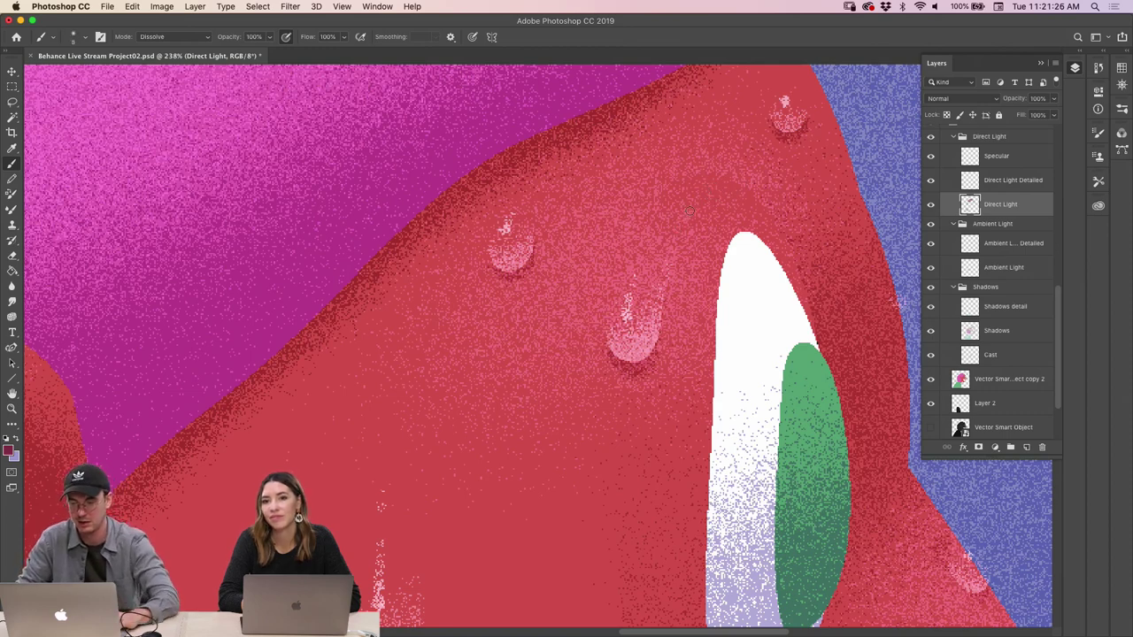
{"action": "key", "text": "alt+bracketright"}
{"action": "key", "text": "alt+bracketright"}
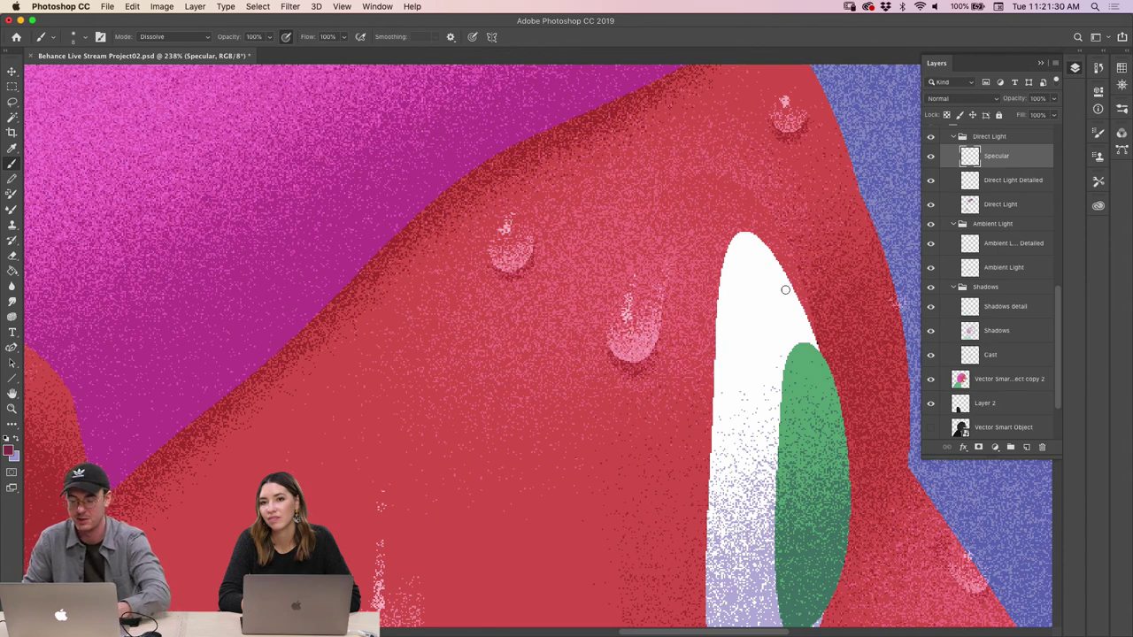
{"action": "key", "text": "i"}
{"action": "left_click", "coordinate": [624, 304]}
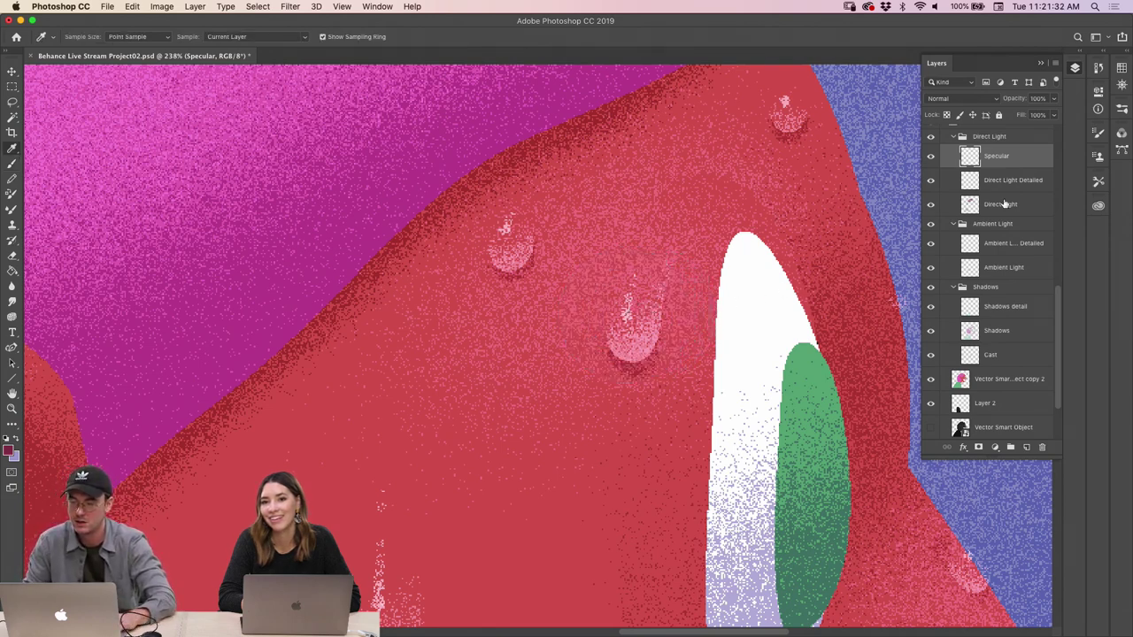
{"action": "left_click_drag", "start_coordinate": [1059, 316], "coordinate": [1059, 142]}
{"action": "left_click", "coordinate": [991, 160]}
{"action": "left_click", "coordinate": [628, 306]}
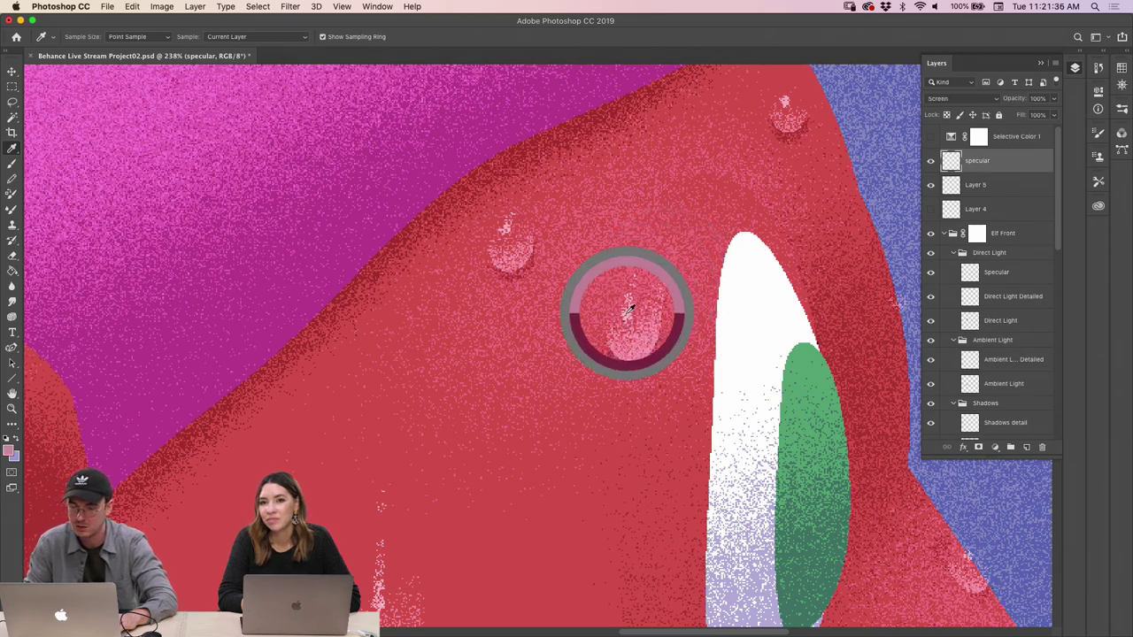
Brush a small pink highlight just above the eye on the Specular layer of the Person group's Direct Light folder
{"action": "left_click_drag", "start_coordinate": [1059, 181], "coordinate": [1047, 303]}
{"action": "scroll", "coordinate": [1047, 302], "scroll_direction": "down", "scroll_amount": 3}
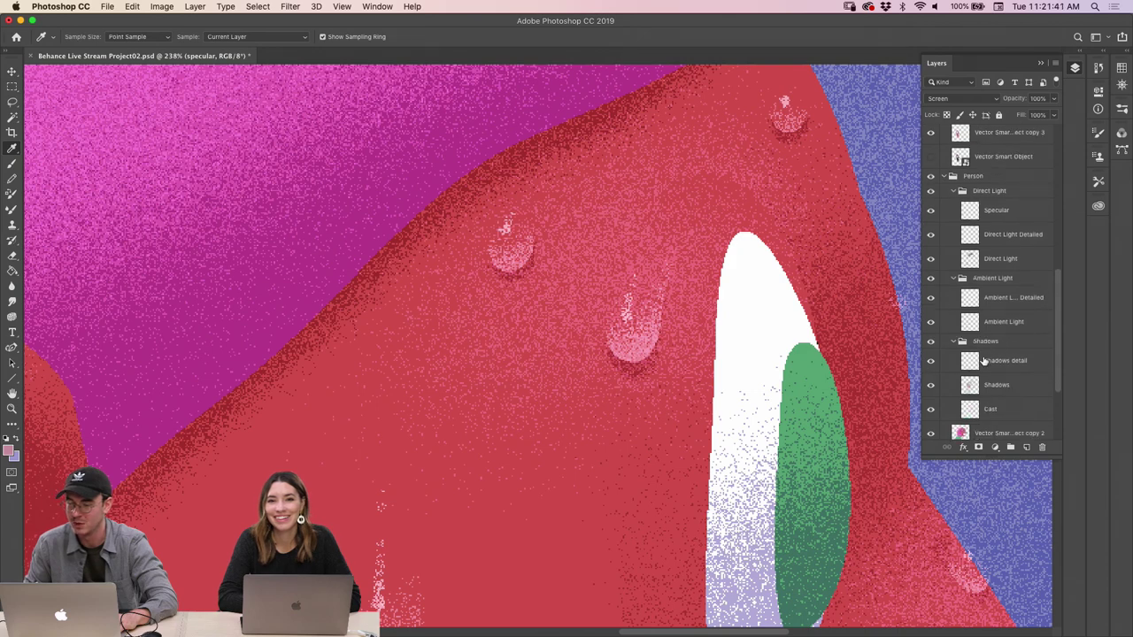
{"action": "left_click", "coordinate": [972, 215]}
{"action": "key", "text": "b"}
{"action": "left_click_drag", "start_coordinate": [723, 198], "coordinate": [695, 257]}
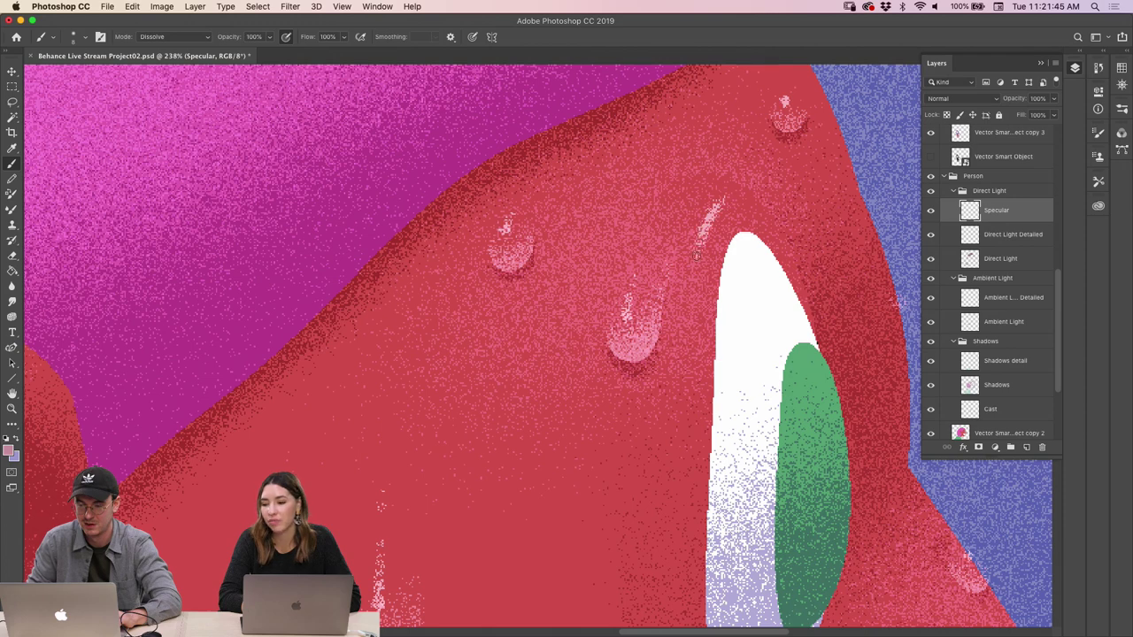
{"action": "key", "text": "super+z"}
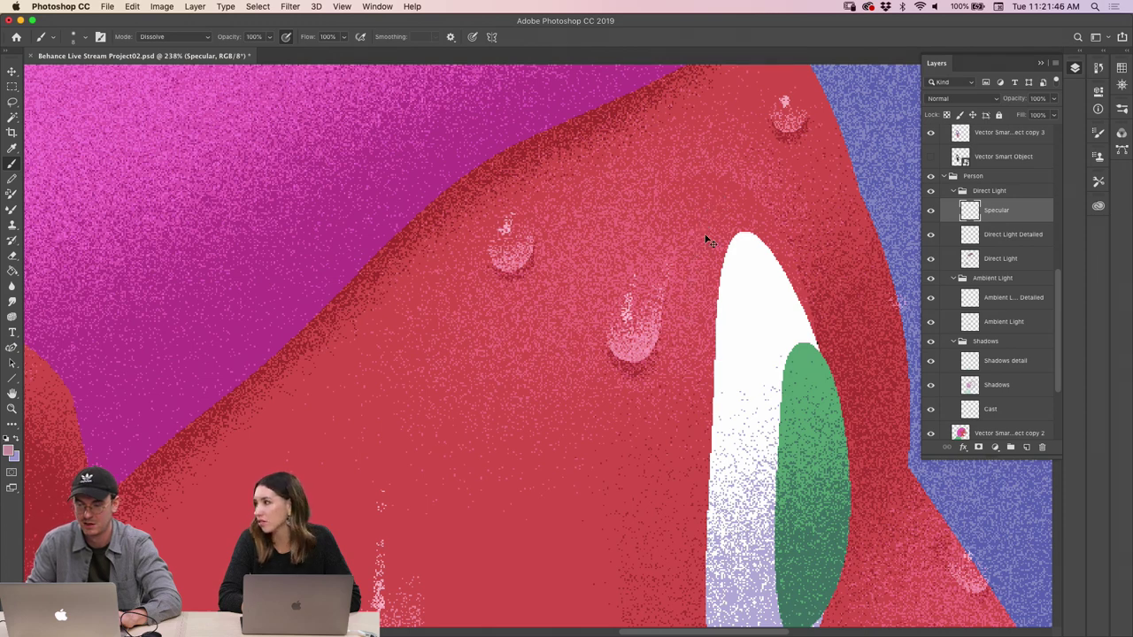
{"action": "left_click_drag", "start_coordinate": [693, 266], "coordinate": [703, 217]}
Rework the highlight above the eye on the Specular layer, extending it downward as a thin grainy streak
{"action": "key", "text": "z"}
{"action": "left_click_drag", "start_coordinate": [739, 251], "coordinate": [719, 245]}
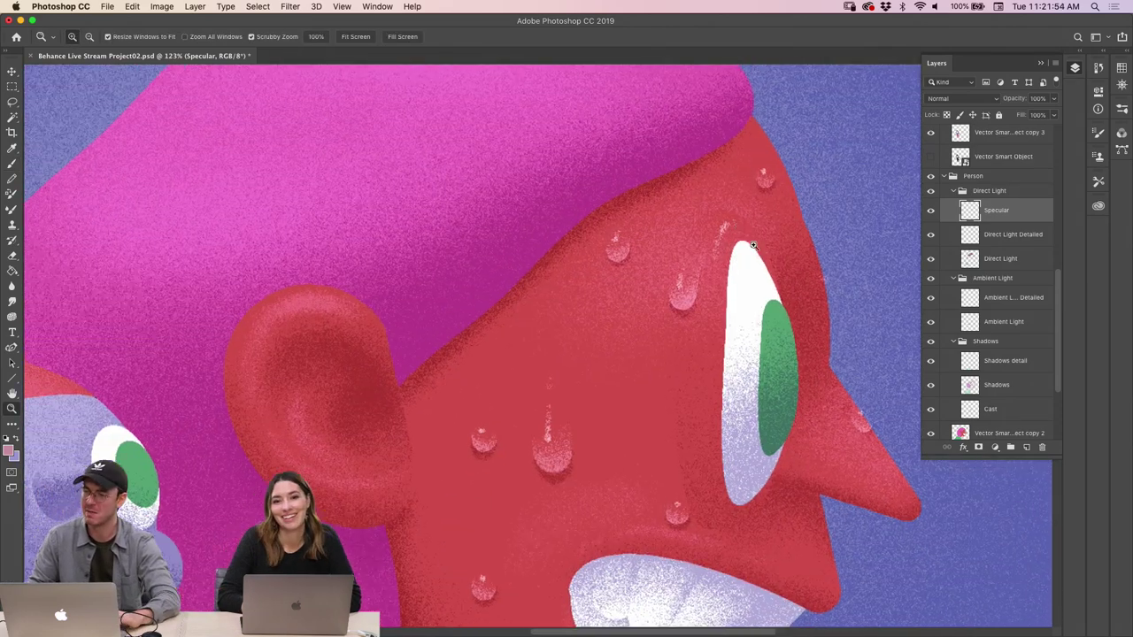
{"action": "left_click_drag", "start_coordinate": [746, 241], "coordinate": [759, 253]}
{"action": "key", "text": "b"}
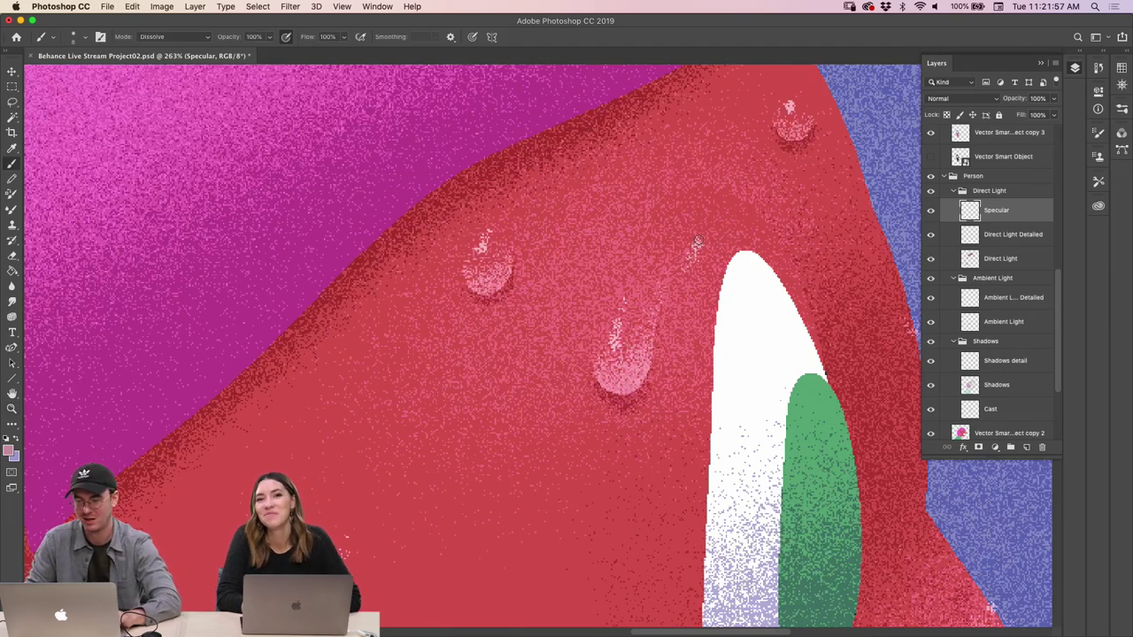
{"action": "left_click_drag", "start_coordinate": [697, 240], "coordinate": [682, 301]}
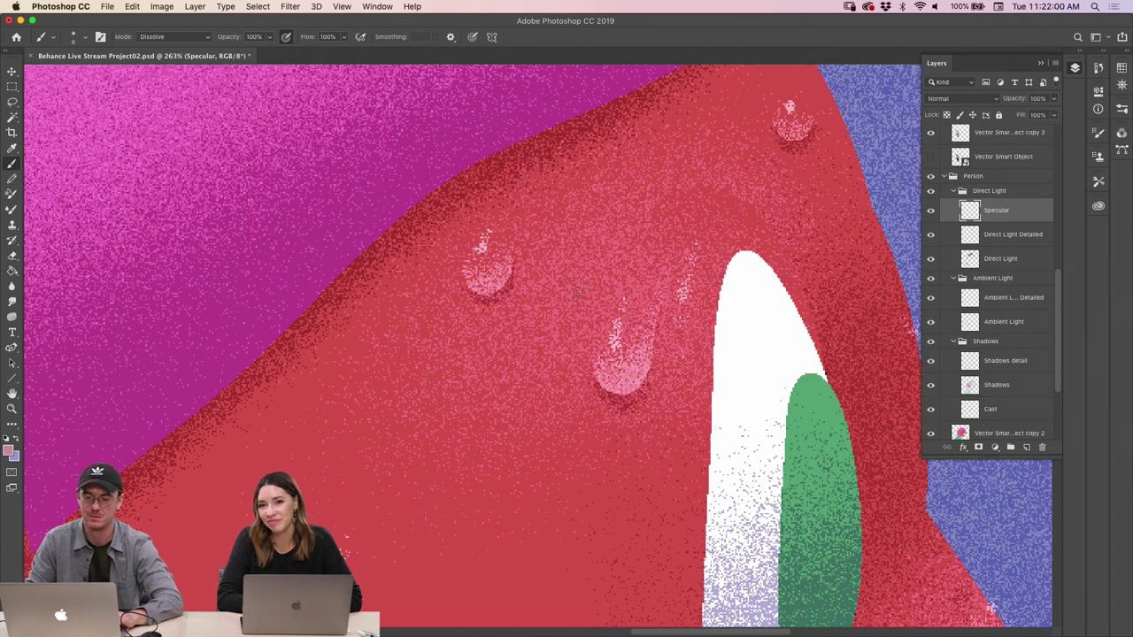
{"action": "key", "text": "z"}
{"action": "key", "text": "super+0"}
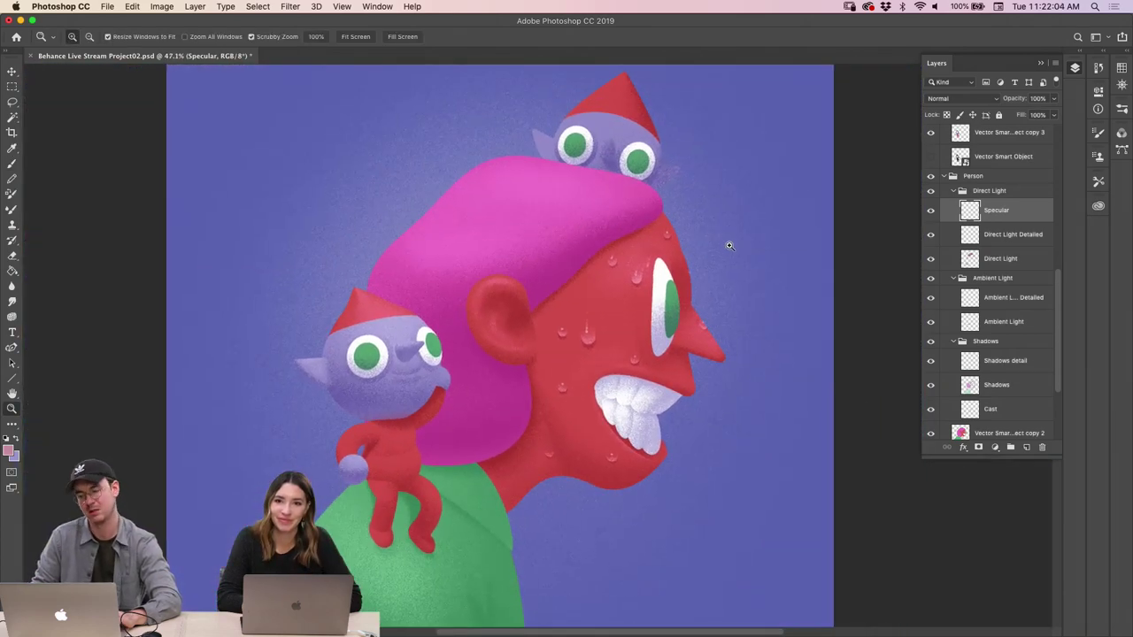
Brush pink specular highlights along the ear's upper rim and inner curve on the Specular layer
{"action": "left_click", "coordinate": [659, 266]}
{"action": "key", "text": "b"}
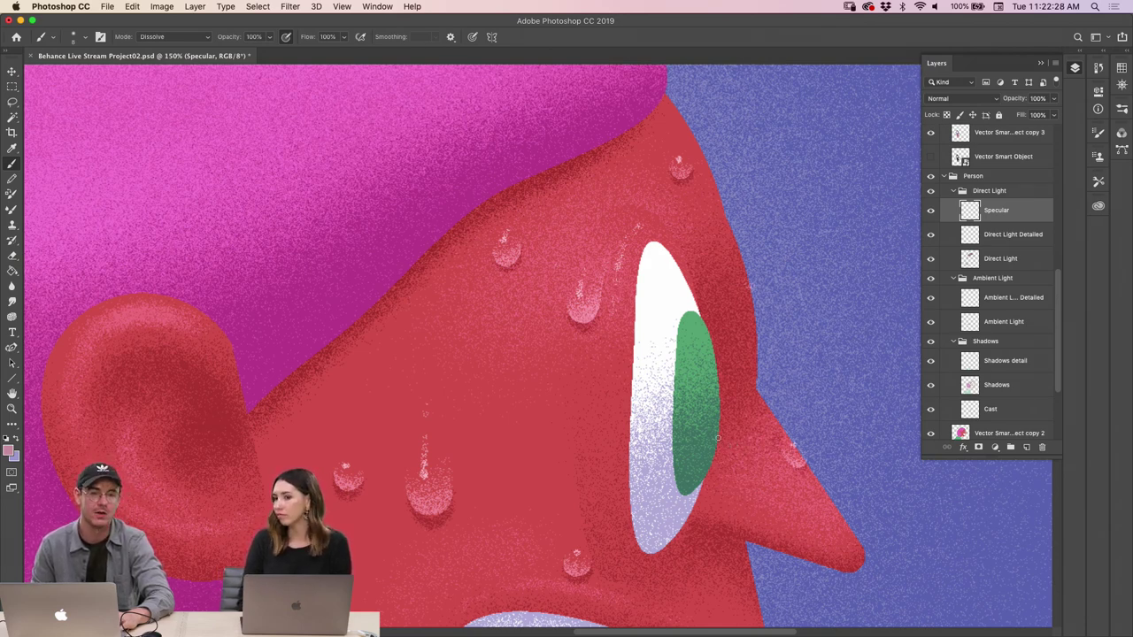
{"action": "key", "text": "z"}
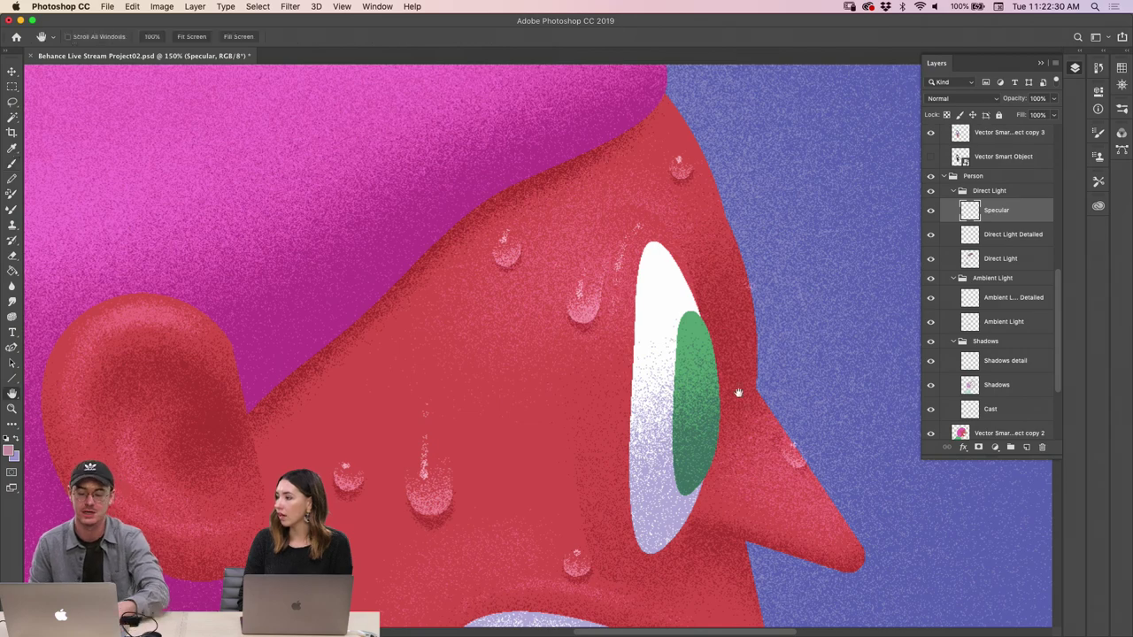
{"action": "left_click_drag", "start_coordinate": [505, 460], "coordinate": [567, 324]}
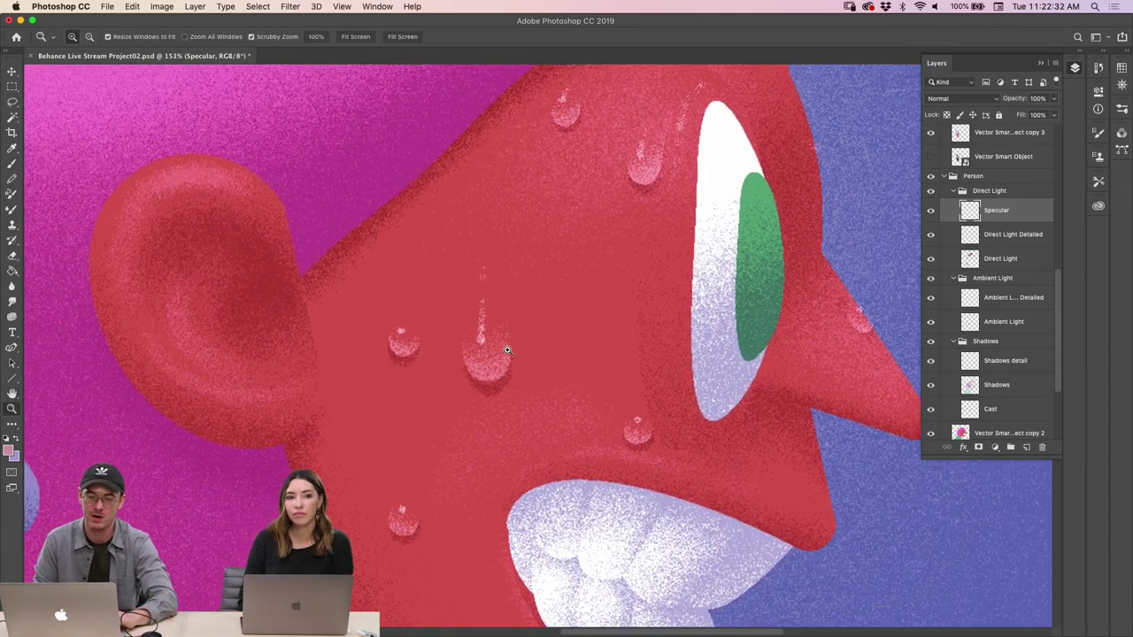
{"action": "left_click_drag", "start_coordinate": [502, 347], "coordinate": [554, 293]}
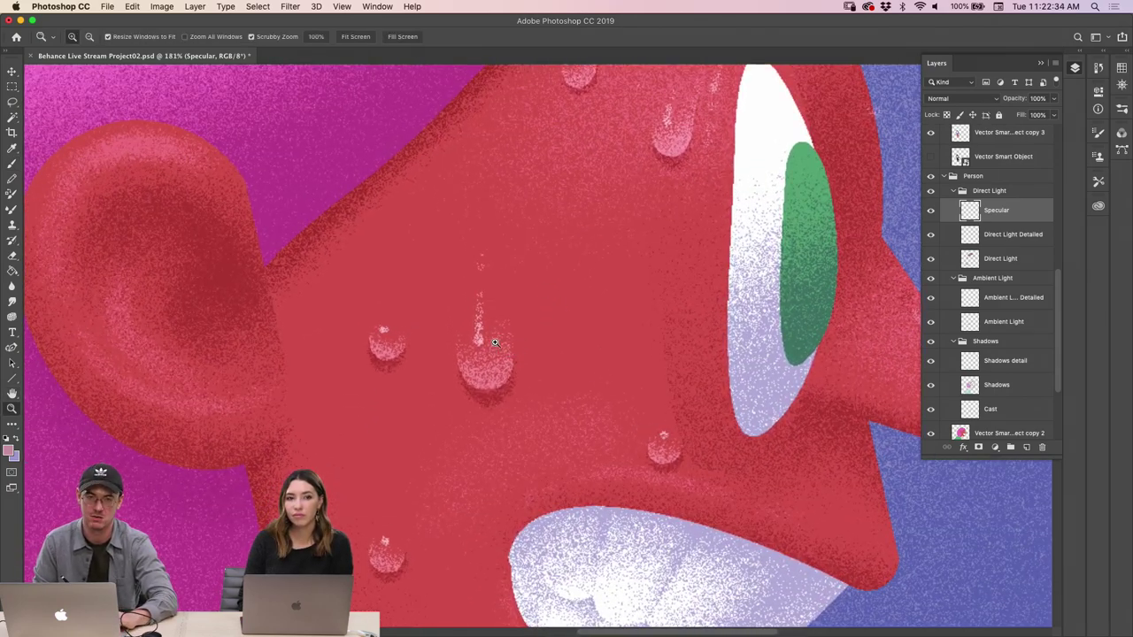
{"action": "key", "text": "h"}
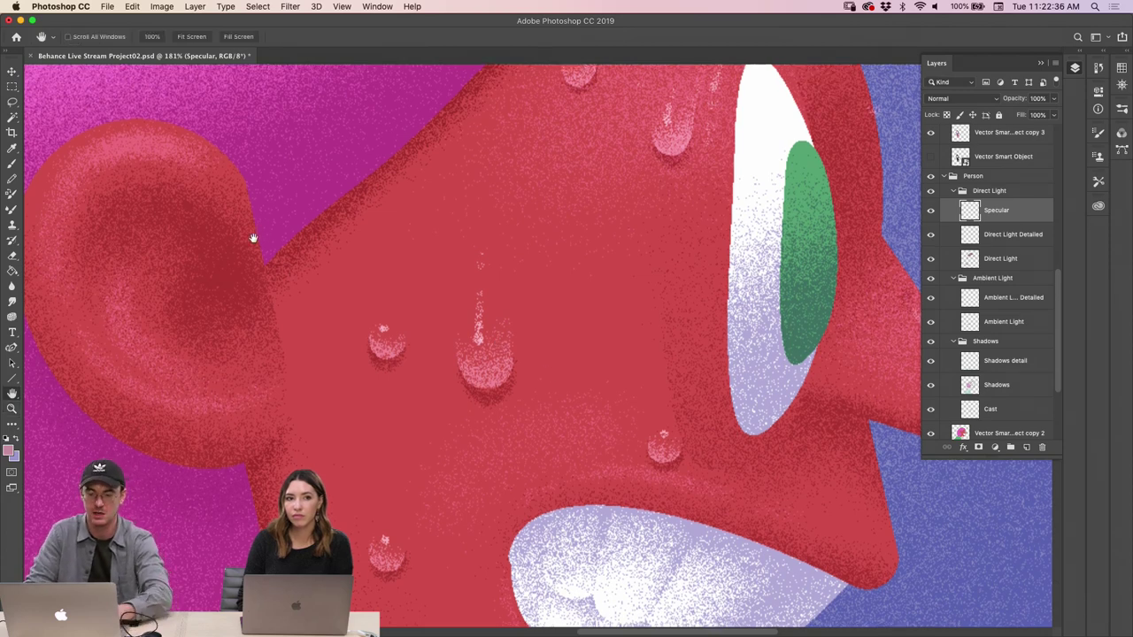
{"action": "left_click_drag", "start_coordinate": [251, 232], "coordinate": [491, 356]}
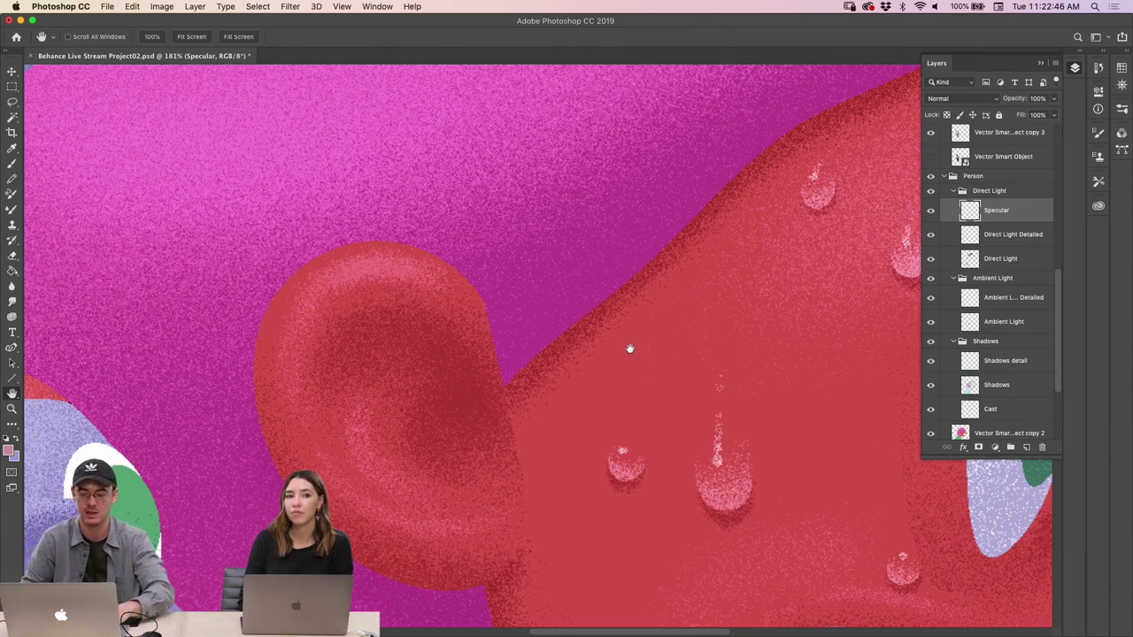
{"action": "key", "text": "b"}
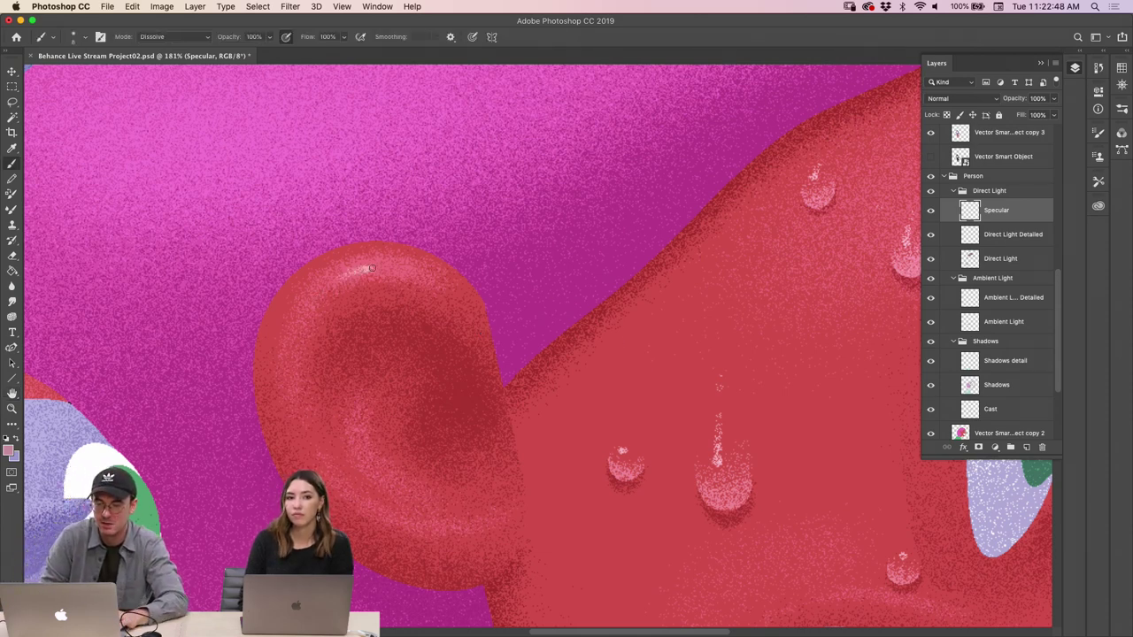
{"action": "mouse_move", "coordinate": [392, 267]}
{"action": "left_mouse_down"}
{"action": "mouse_move", "coordinate": [323, 290]}
{"action": "mouse_move", "coordinate": [402, 265]}
{"action": "left_mouse_up"}
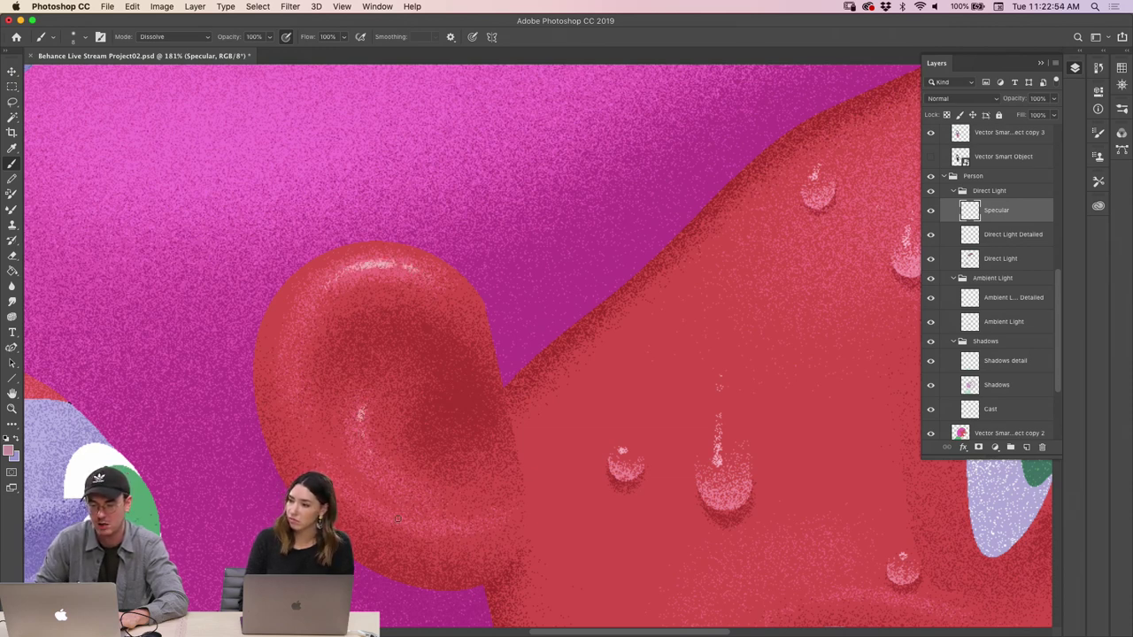
Compare the face with and without the newest specular highlights on the ear
{"action": "key", "text": "z"}
{"action": "left_click", "coordinate": [665, 453], "text": "alt"}
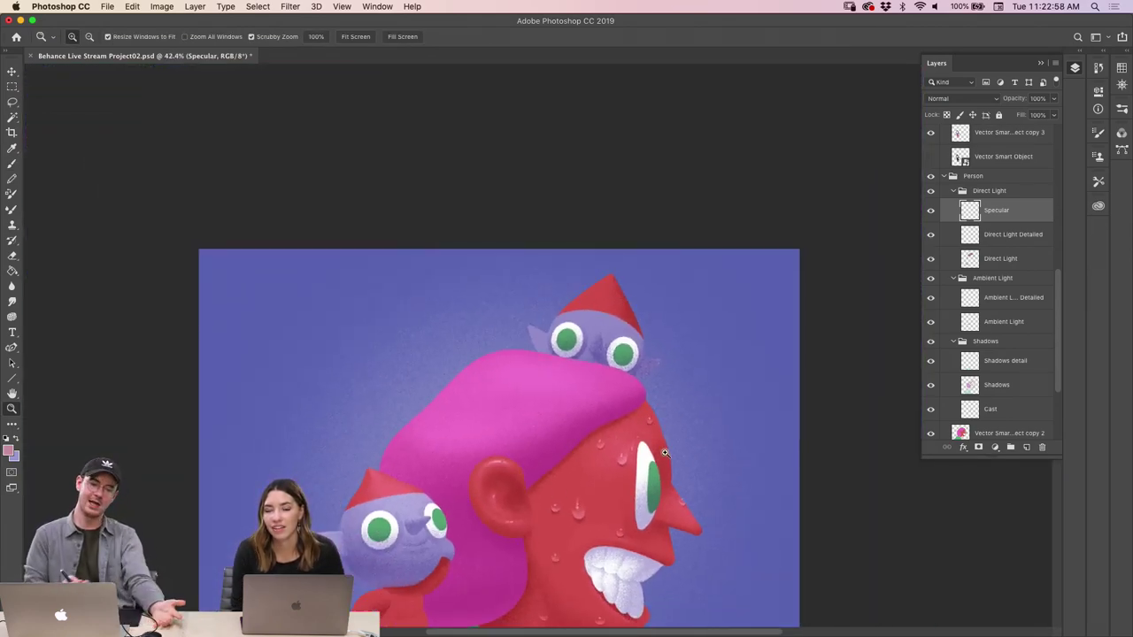
{"action": "left_click_drag", "start_coordinate": [531, 514], "coordinate": [591, 507]}
{"action": "key", "text": "super+z"}
{"action": "key", "text": "super+z"}
{"action": "key", "text": "super+z"}
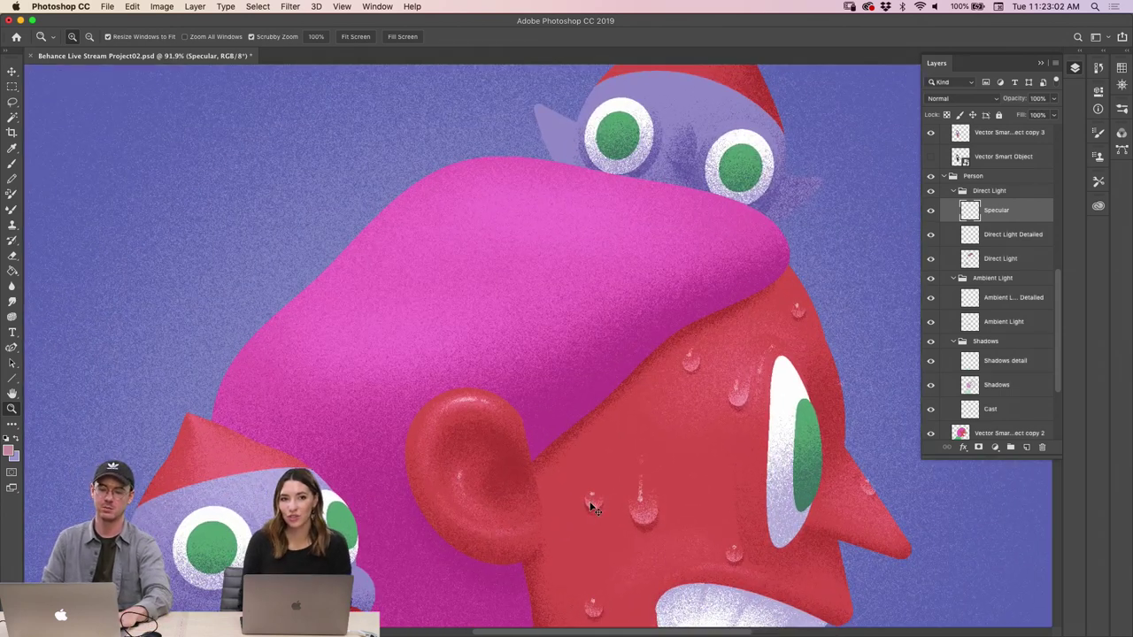
Compare the illustration with and without the ear's specular highlights, both close up and across the whole figure
{"action": "key", "text": "super+z"}
{"action": "key", "text": "super+z"}
{"action": "key", "text": "super+z"}
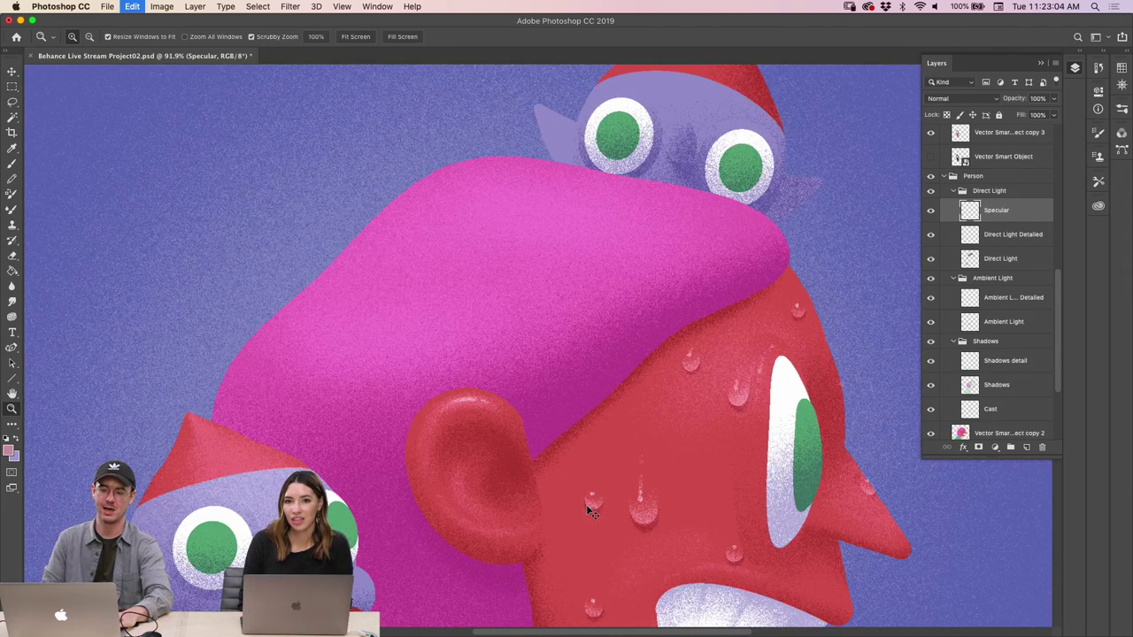
{"action": "left_click_drag", "start_coordinate": [572, 504], "coordinate": [560, 488]}
{"action": "left_click_drag", "start_coordinate": [549, 356], "coordinate": [582, 380]}
{"action": "key", "text": "super+z"}
{"action": "key", "text": "super+z"}
{"action": "key", "text": "super+z"}
{"action": "key", "text": "super+z"}
{"action": "key", "text": "super+z"}
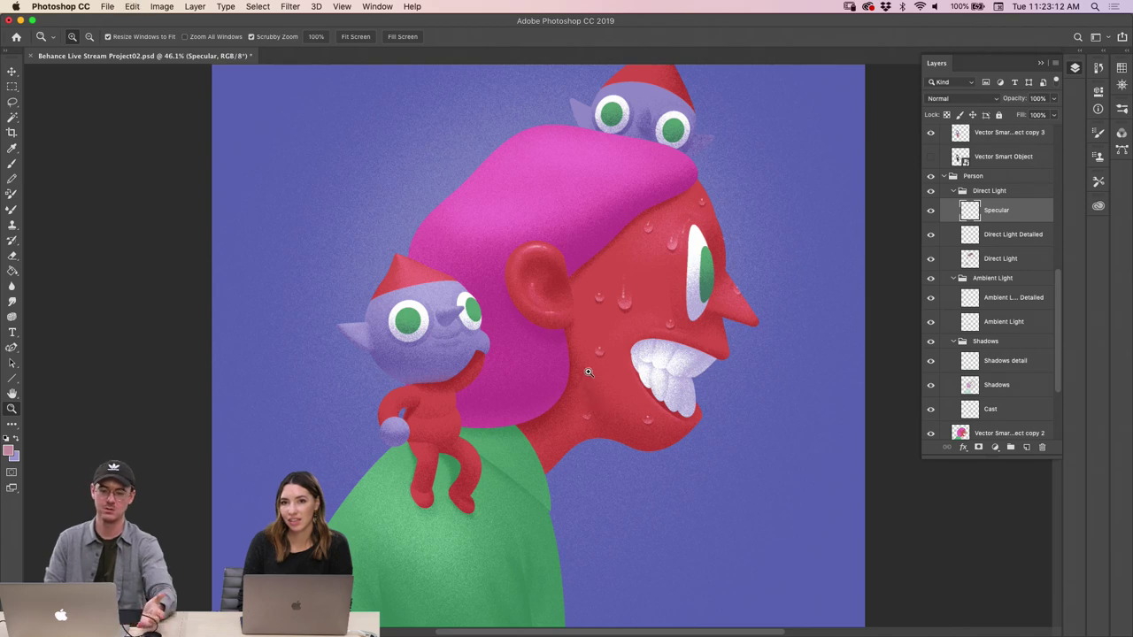
Try grainy pink specular streaks along the top and middle of the hair on the Person group's Specular layer
{"action": "left_click_drag", "start_coordinate": [596, 334], "coordinate": [615, 318]}
{"action": "left_click_drag", "start_coordinate": [582, 195], "coordinate": [520, 276]}
{"action": "left_click_drag", "start_coordinate": [452, 287], "coordinate": [468, 302]}
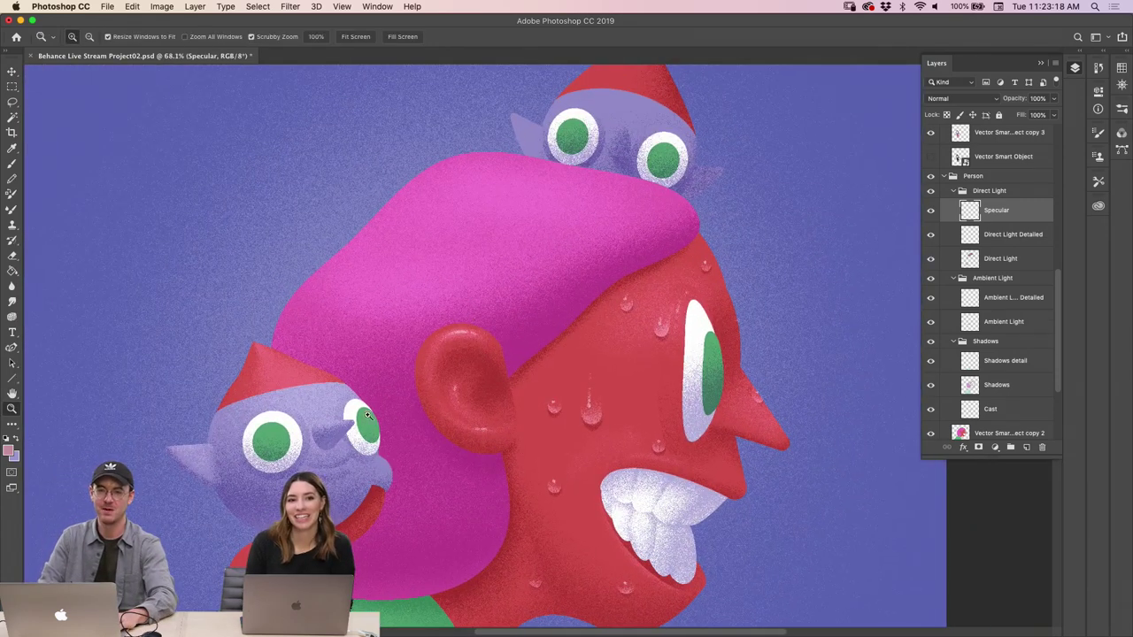
{"action": "left_click_drag", "start_coordinate": [385, 398], "coordinate": [361, 461]}
{"action": "left_click_drag", "start_coordinate": [435, 338], "coordinate": [474, 338]}
{"action": "key", "text": "b"}
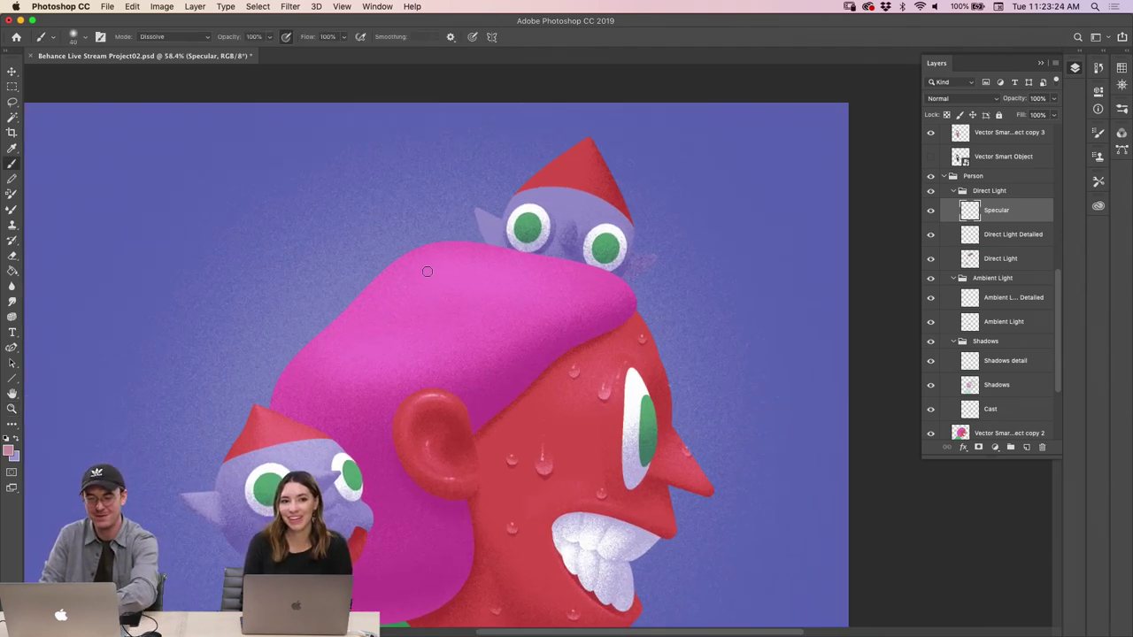
{"action": "mouse_move", "coordinate": [424, 269]}
{"action": "left_mouse_down"}
{"action": "mouse_move", "coordinate": [484, 271]}
{"action": "mouse_move", "coordinate": [516, 290]}
{"action": "left_mouse_up"}
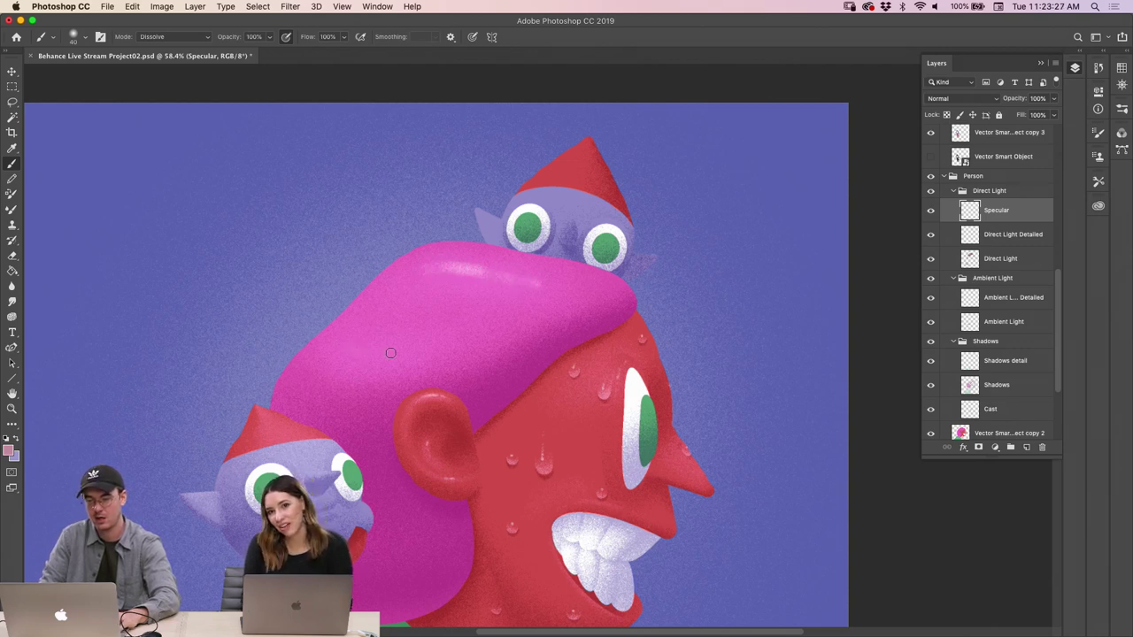
{"action": "left_click_drag", "start_coordinate": [390, 353], "coordinate": [458, 333]}
{"action": "key", "text": "super+z"}
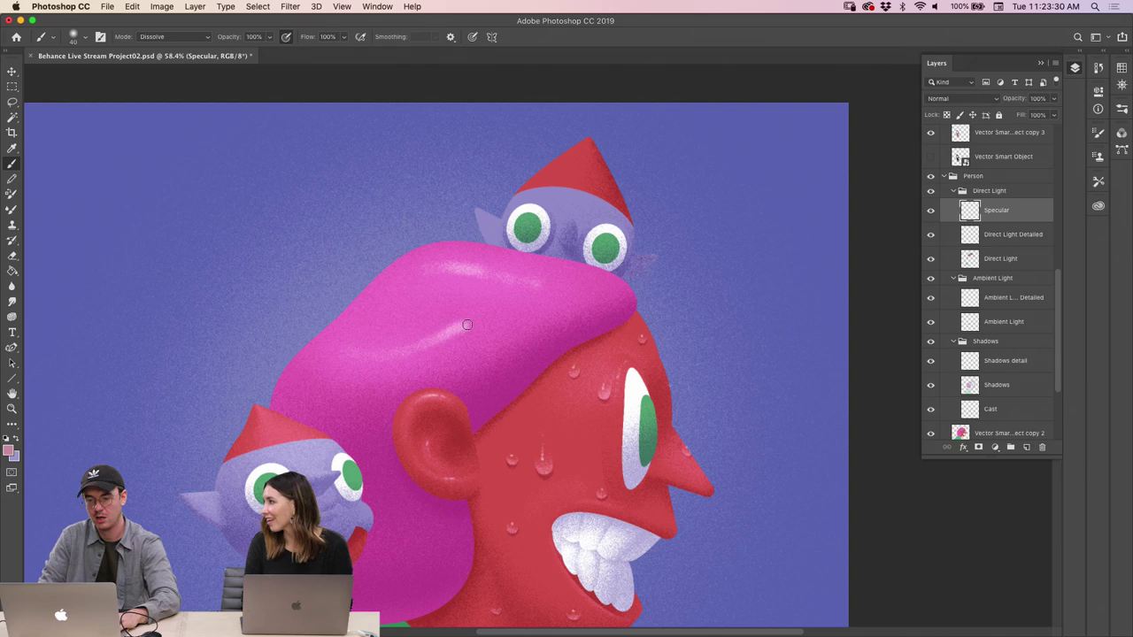
{"action": "key", "text": "z"}
{"action": "left_click_drag", "start_coordinate": [536, 309], "coordinate": [487, 315]}
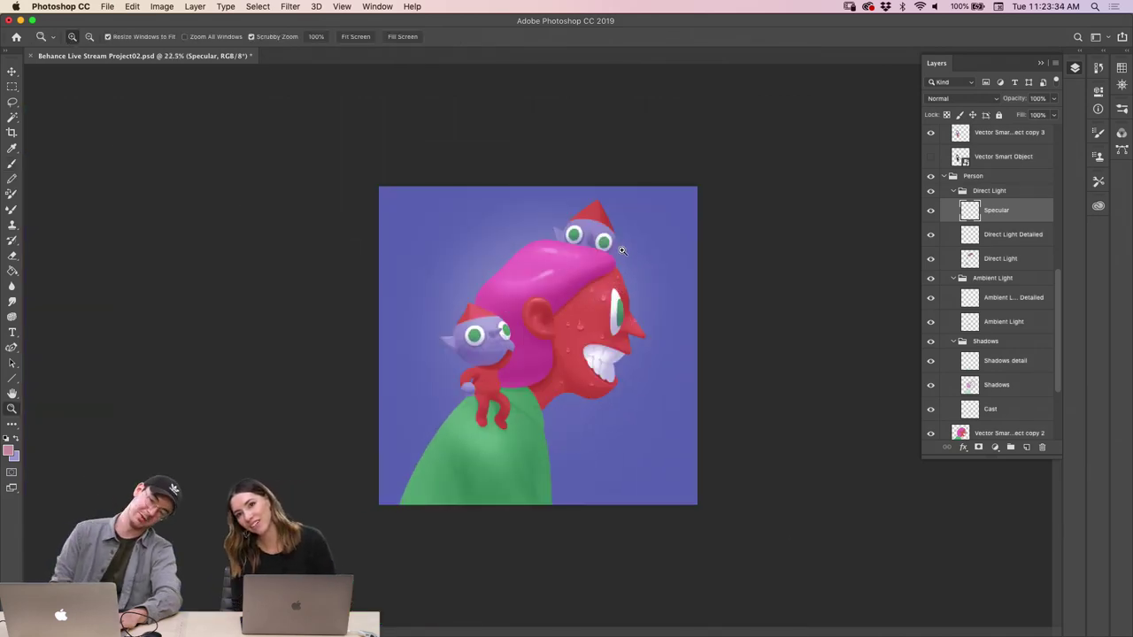
Compare the hair with and without its specular streaks and undo both of them
{"action": "left_click_drag", "start_coordinate": [567, 262], "coordinate": [620, 269]}
{"action": "key", "text": "super+z"}
{"action": "key", "text": "super+z"}
{"action": "key", "text": "super+z"}
{"action": "key", "text": "super+z"}
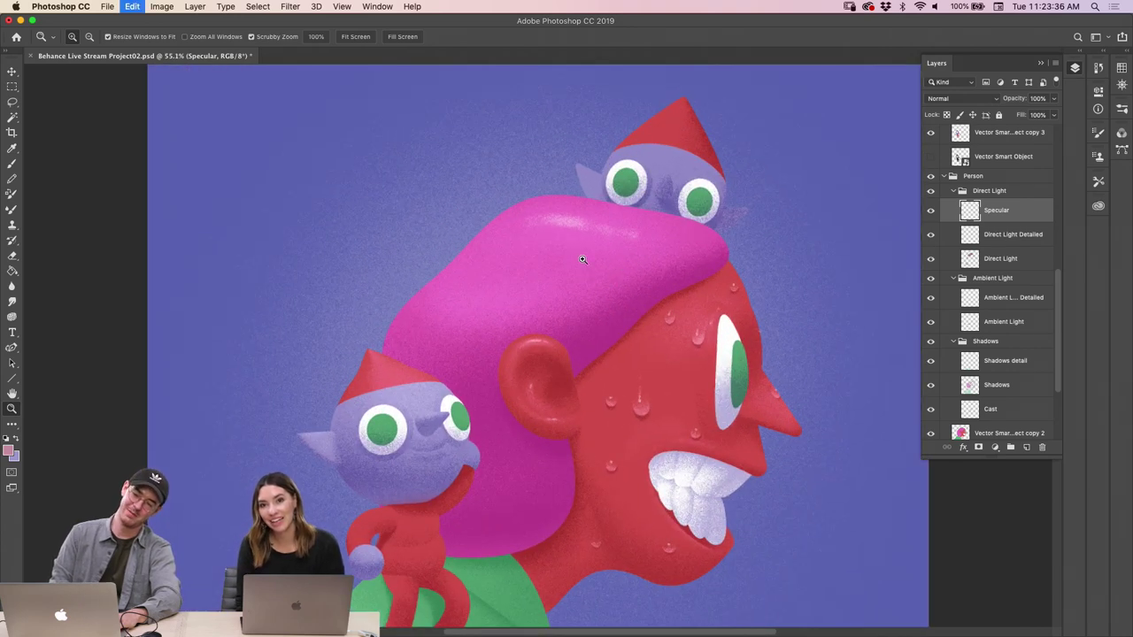
{"action": "key", "text": "super+z"}
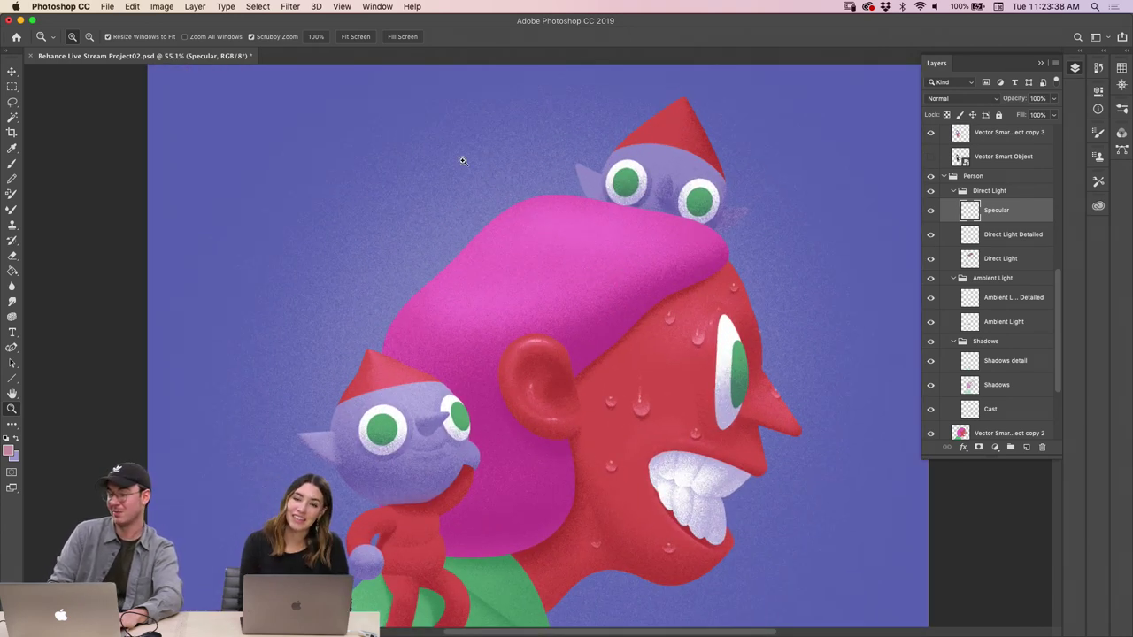
Examine the shading and highlights on the face, teeth, ear and sweat drops, up close and within the whole illustration
{"action": "key", "text": "b"}
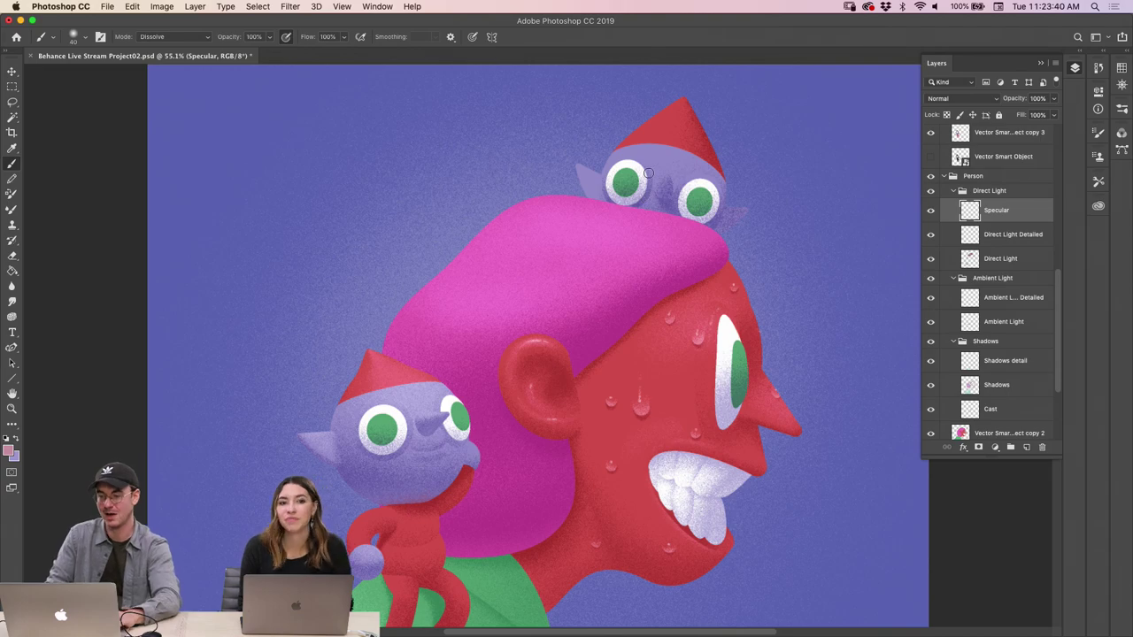
{"action": "key", "text": "z"}
{"action": "left_click", "coordinate": [670, 317], "text": "alt"}
{"action": "left_click", "coordinate": [744, 385]}
{"action": "left_click_drag", "start_coordinate": [714, 429], "coordinate": [672, 428]}
{"action": "left_click_drag", "start_coordinate": [634, 358], "coordinate": [611, 320]}
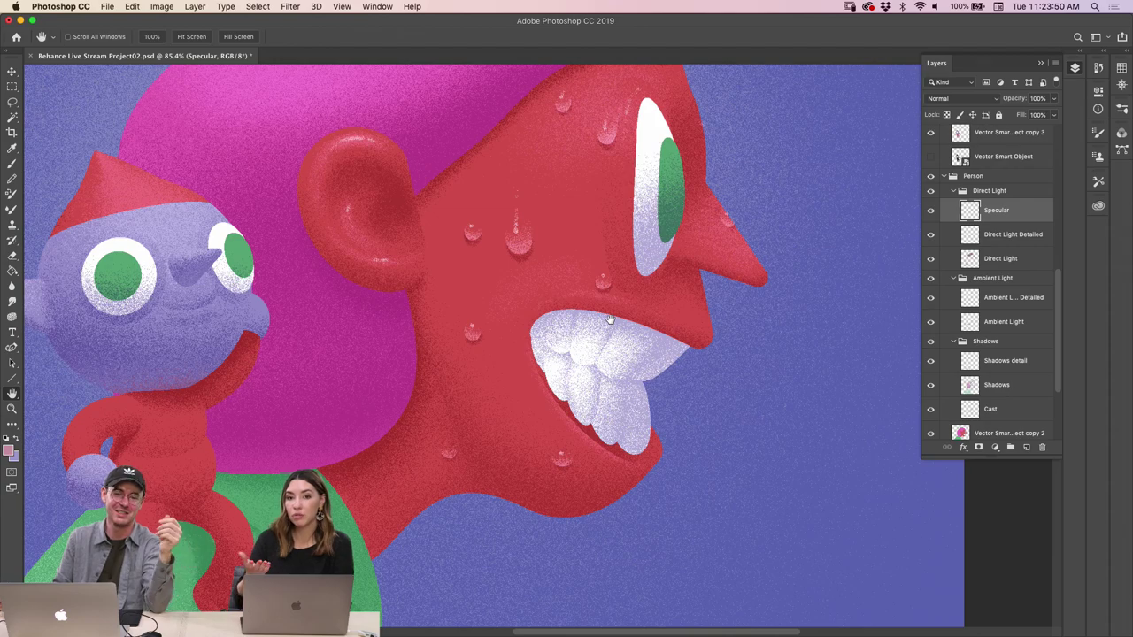
{"action": "left_click_drag", "start_coordinate": [494, 409], "coordinate": [425, 315]}
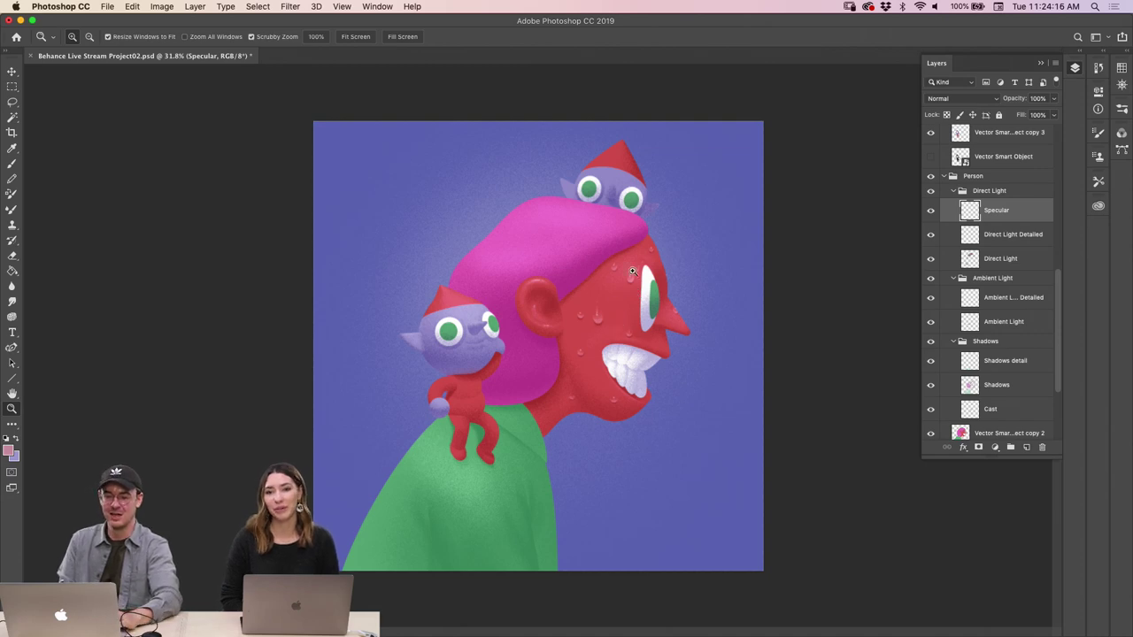
{"action": "left_click_drag", "start_coordinate": [573, 317], "coordinate": [509, 350]}
{"action": "key", "text": "h"}
{"action": "key", "text": "z"}
{"action": "left_click_drag", "start_coordinate": [610, 352], "coordinate": [580, 342]}
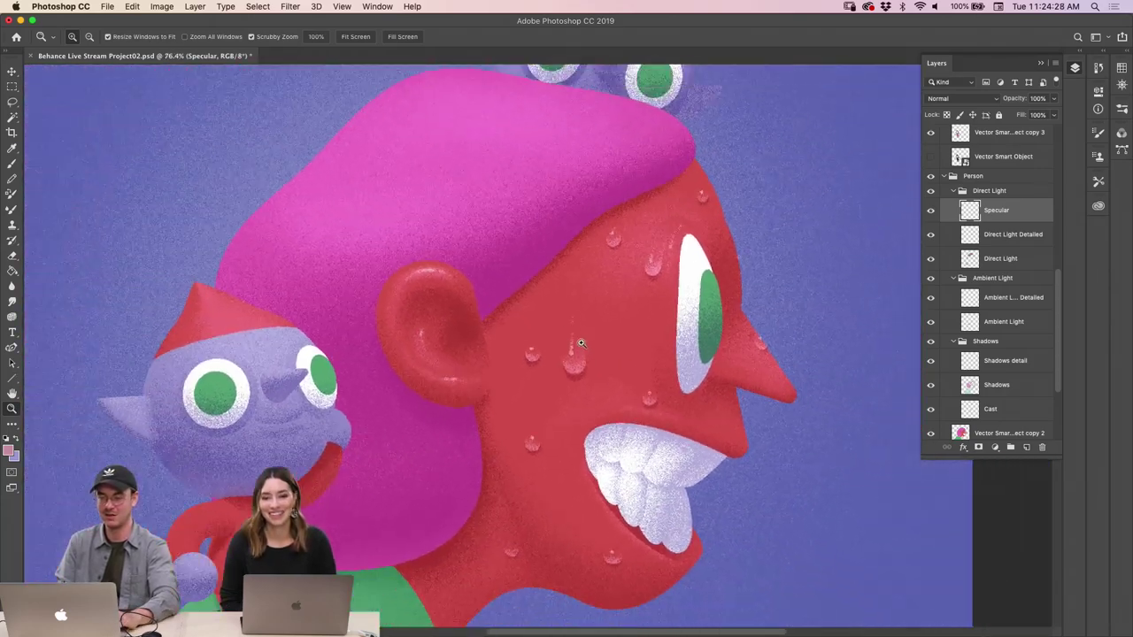
{"action": "mouse_move", "coordinate": [497, 321]}
{"action": "left_mouse_down"}
{"action": "mouse_move", "coordinate": [580, 341]}
{"action": "mouse_move", "coordinate": [547, 340]}
{"action": "mouse_move", "coordinate": [539, 361]}
{"action": "mouse_move", "coordinate": [538, 351]}
{"action": "left_mouse_up"}
{"action": "key", "text": "space"}
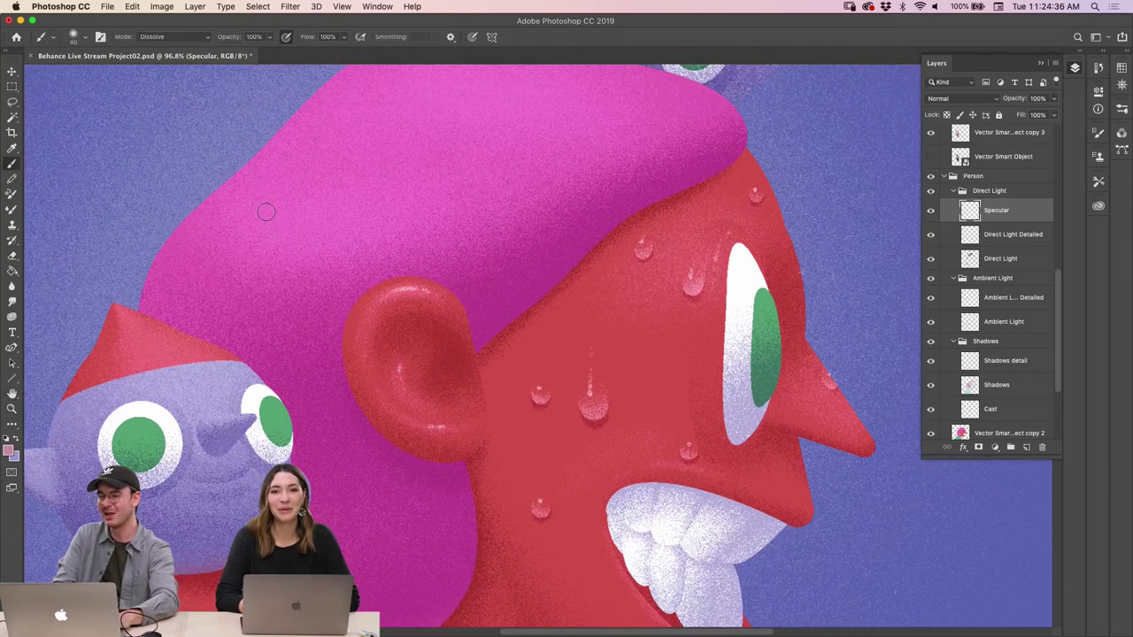